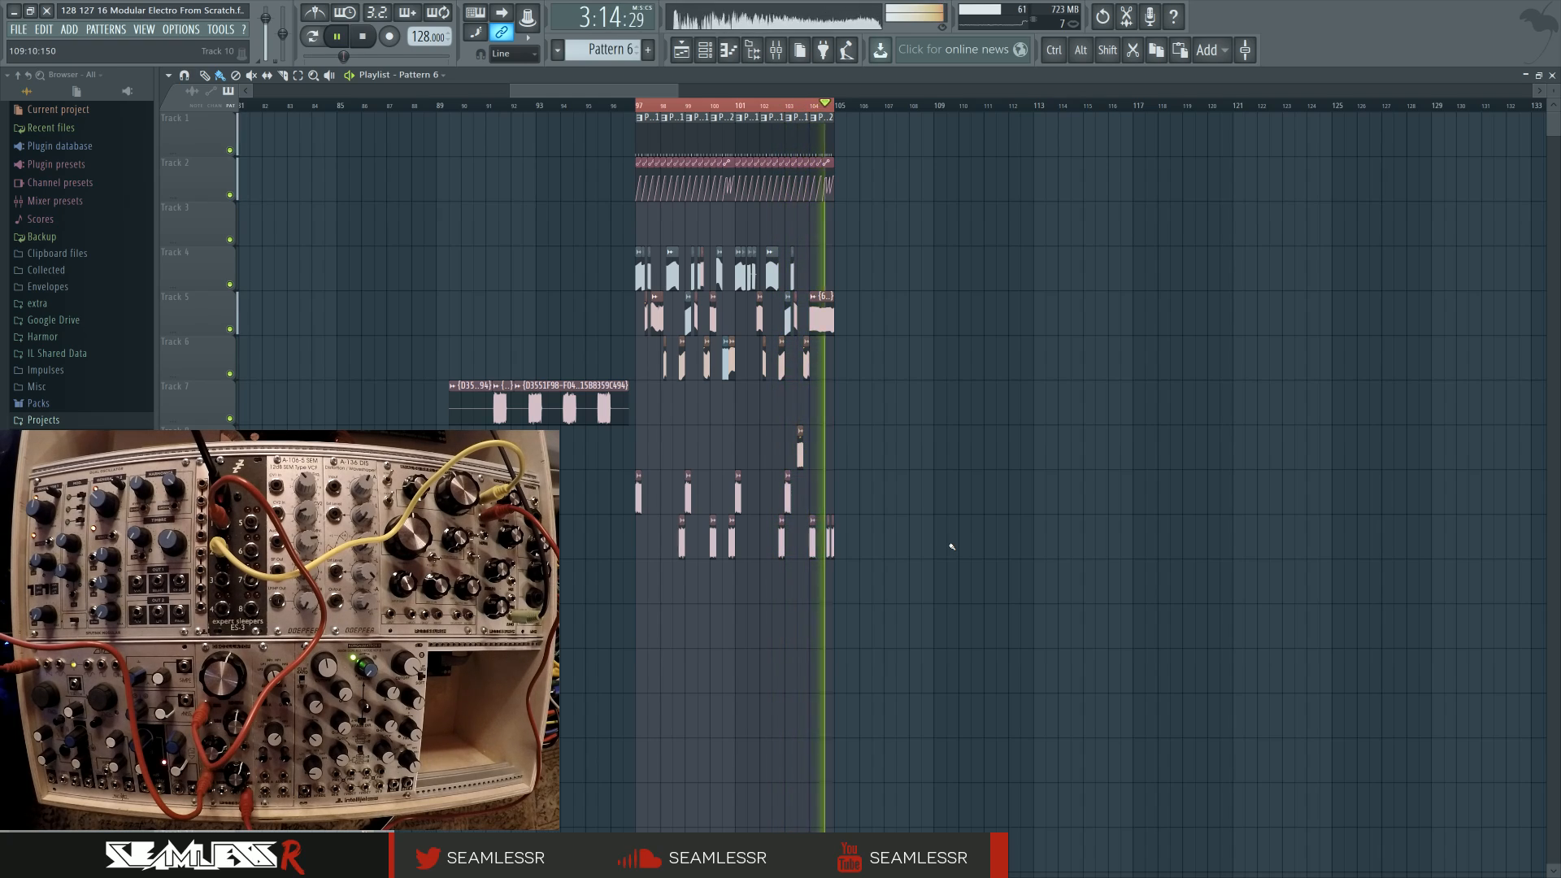
Step: Stop playback and set the playlist time selection to the empty range from bar 109 to bar 117
key(space)
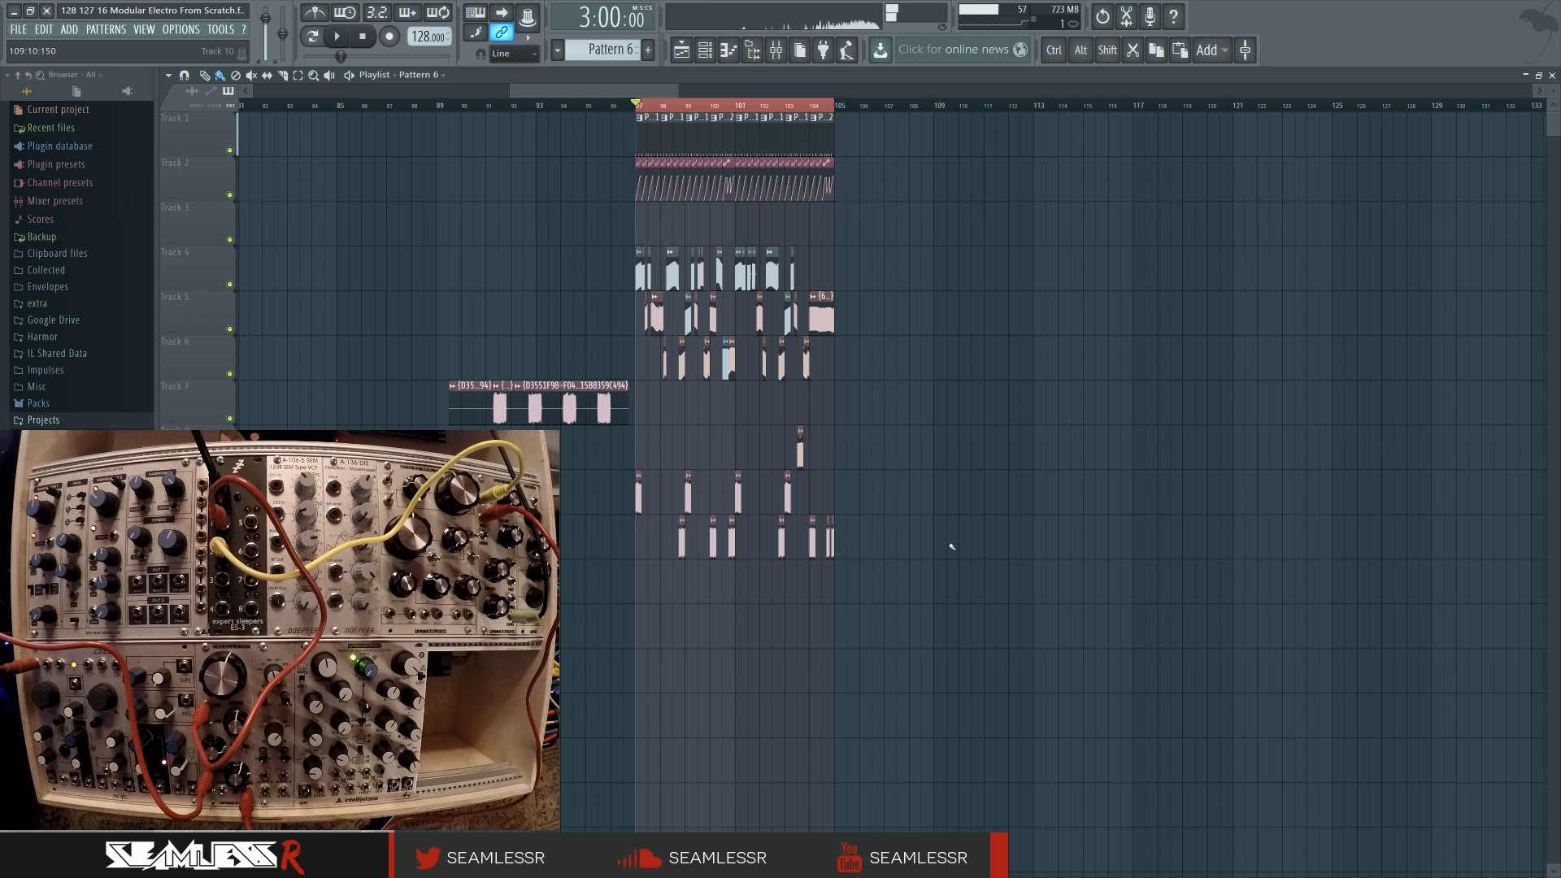
drag(943, 511, 890, 527)
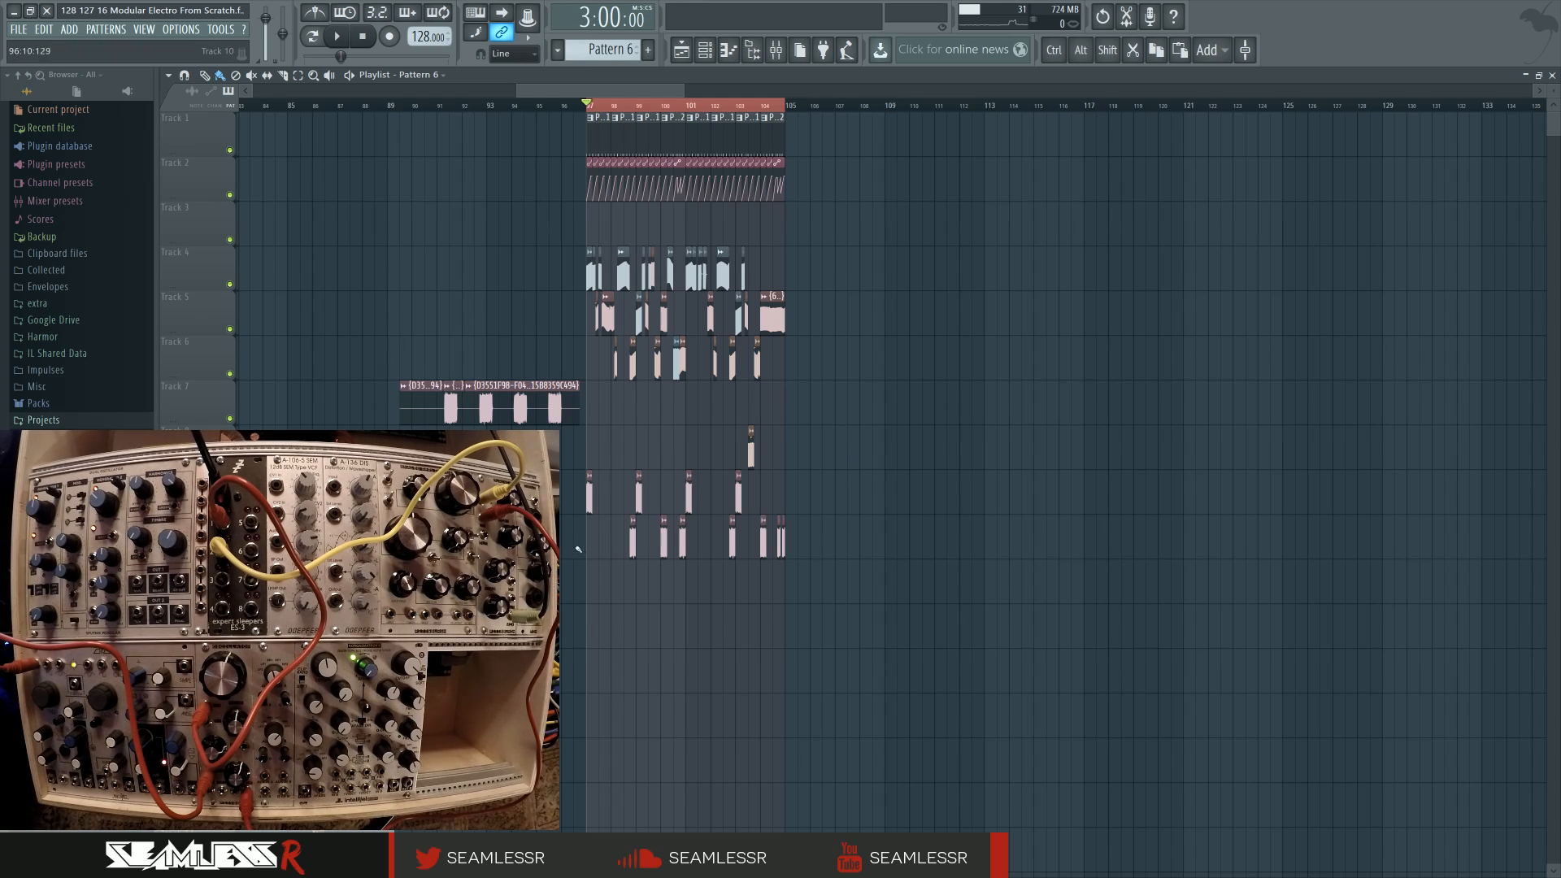
drag(567, 493, 874, 582)
drag(934, 564, 876, 579)
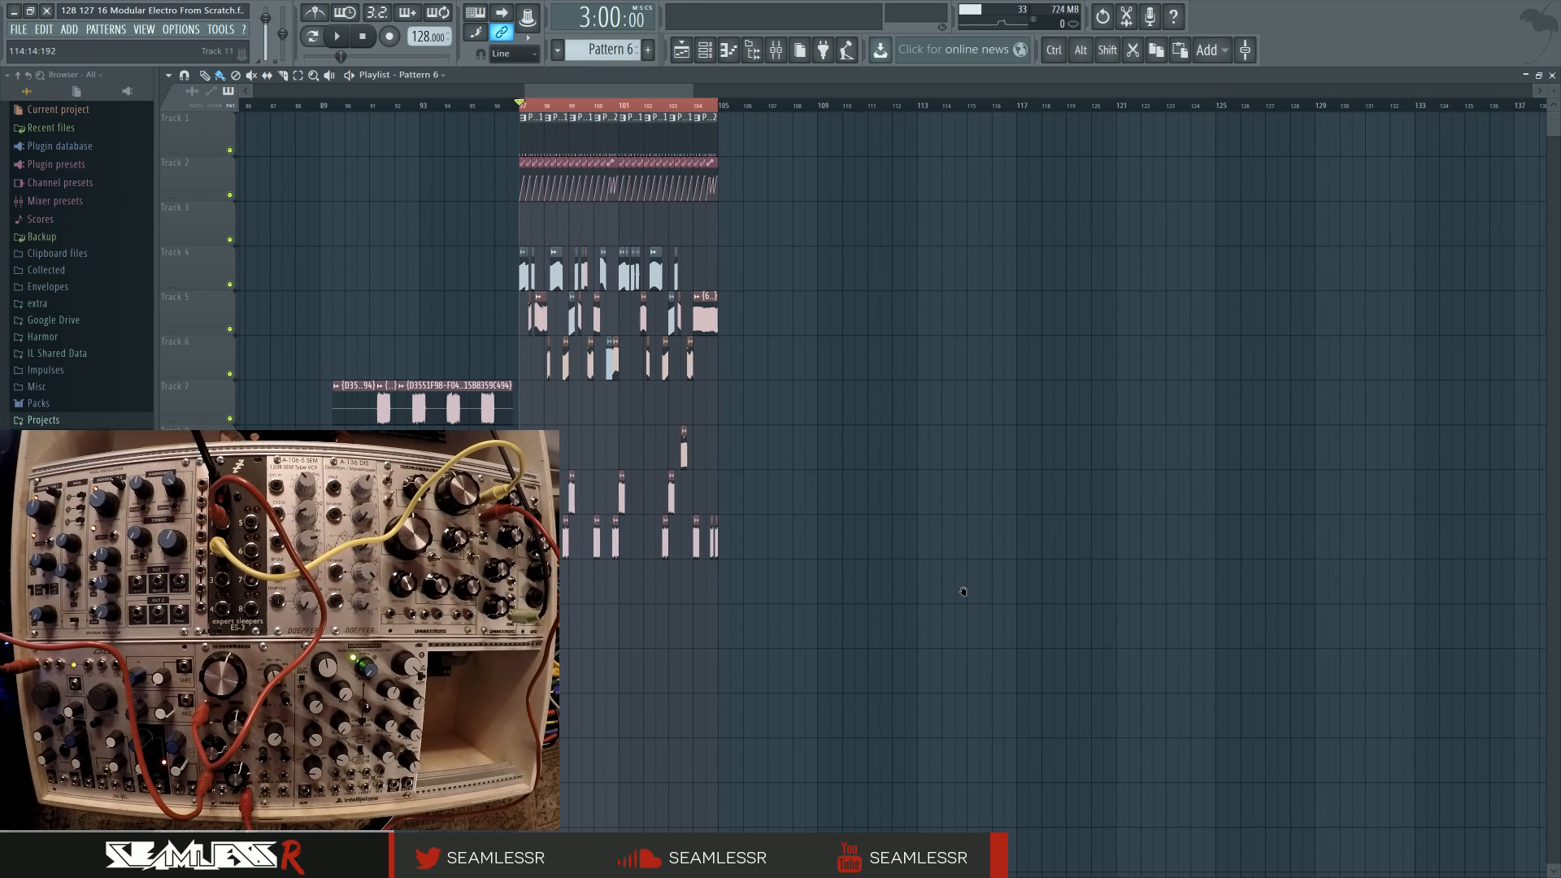
drag(962, 586, 916, 564)
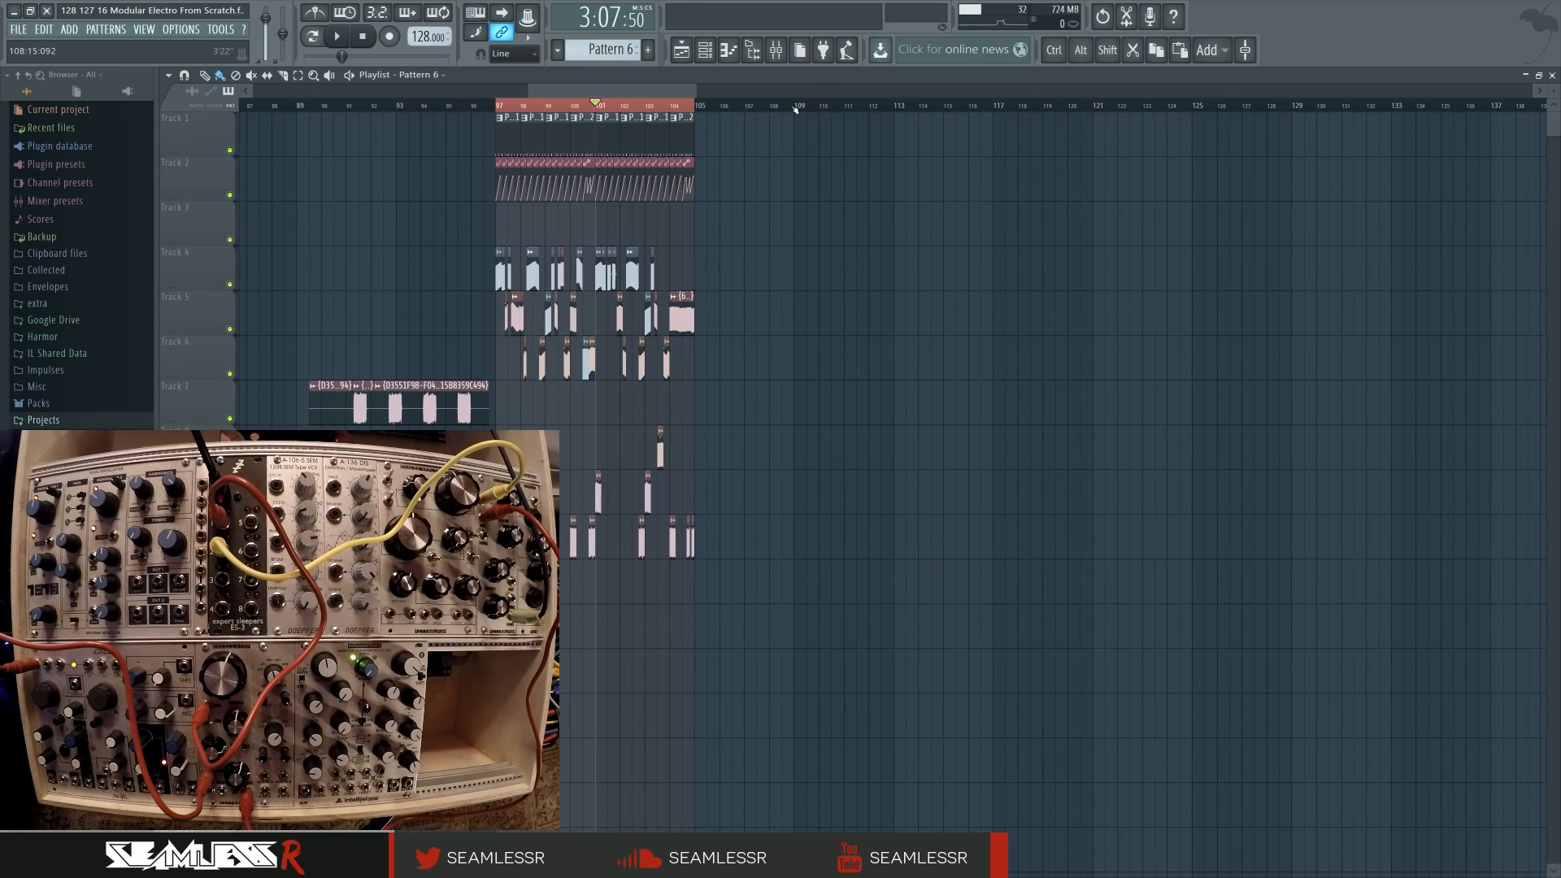
drag(799, 106, 992, 124)
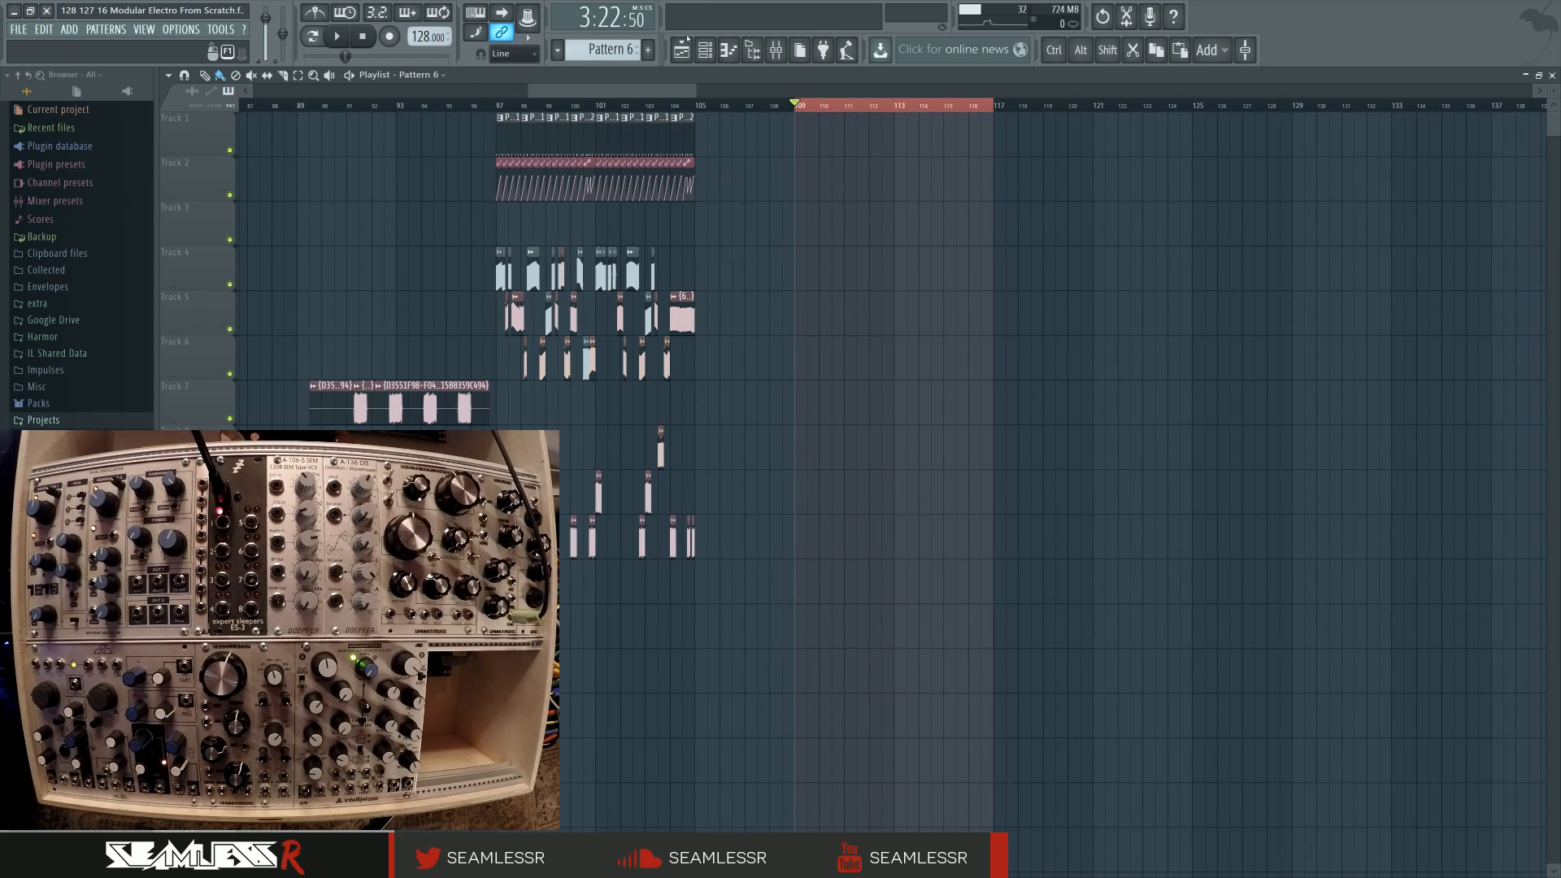
Step: Switch to the next empty pattern, Pattern 8, without naming it and open the MIDI Out channel's piano roll
key(F6)
right_click(754, 308)
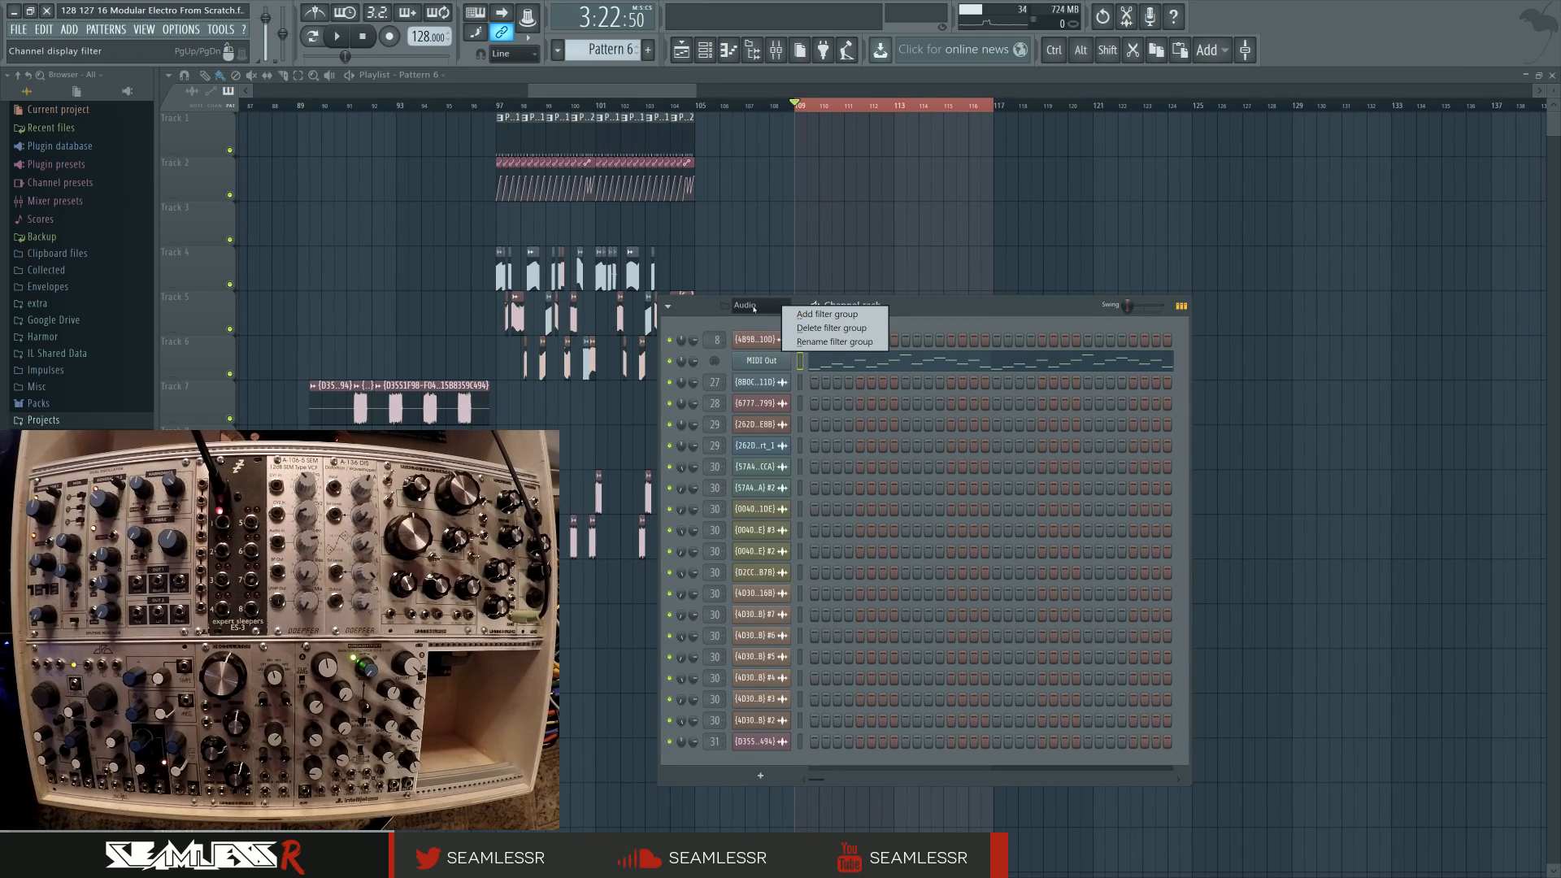
click(606, 49)
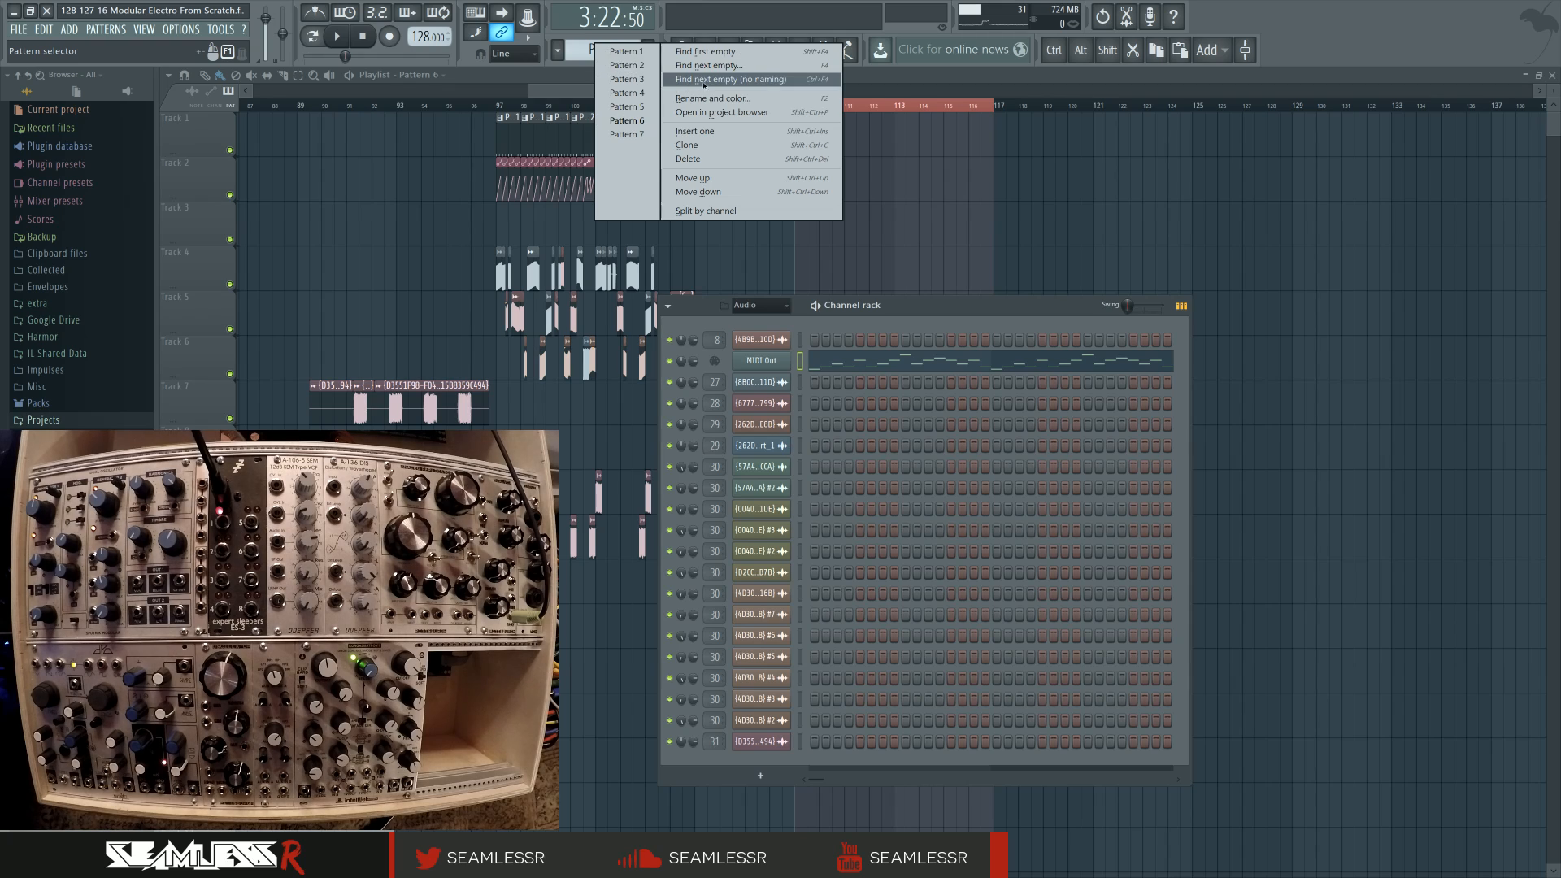
click(626, 120)
right_click(796, 358)
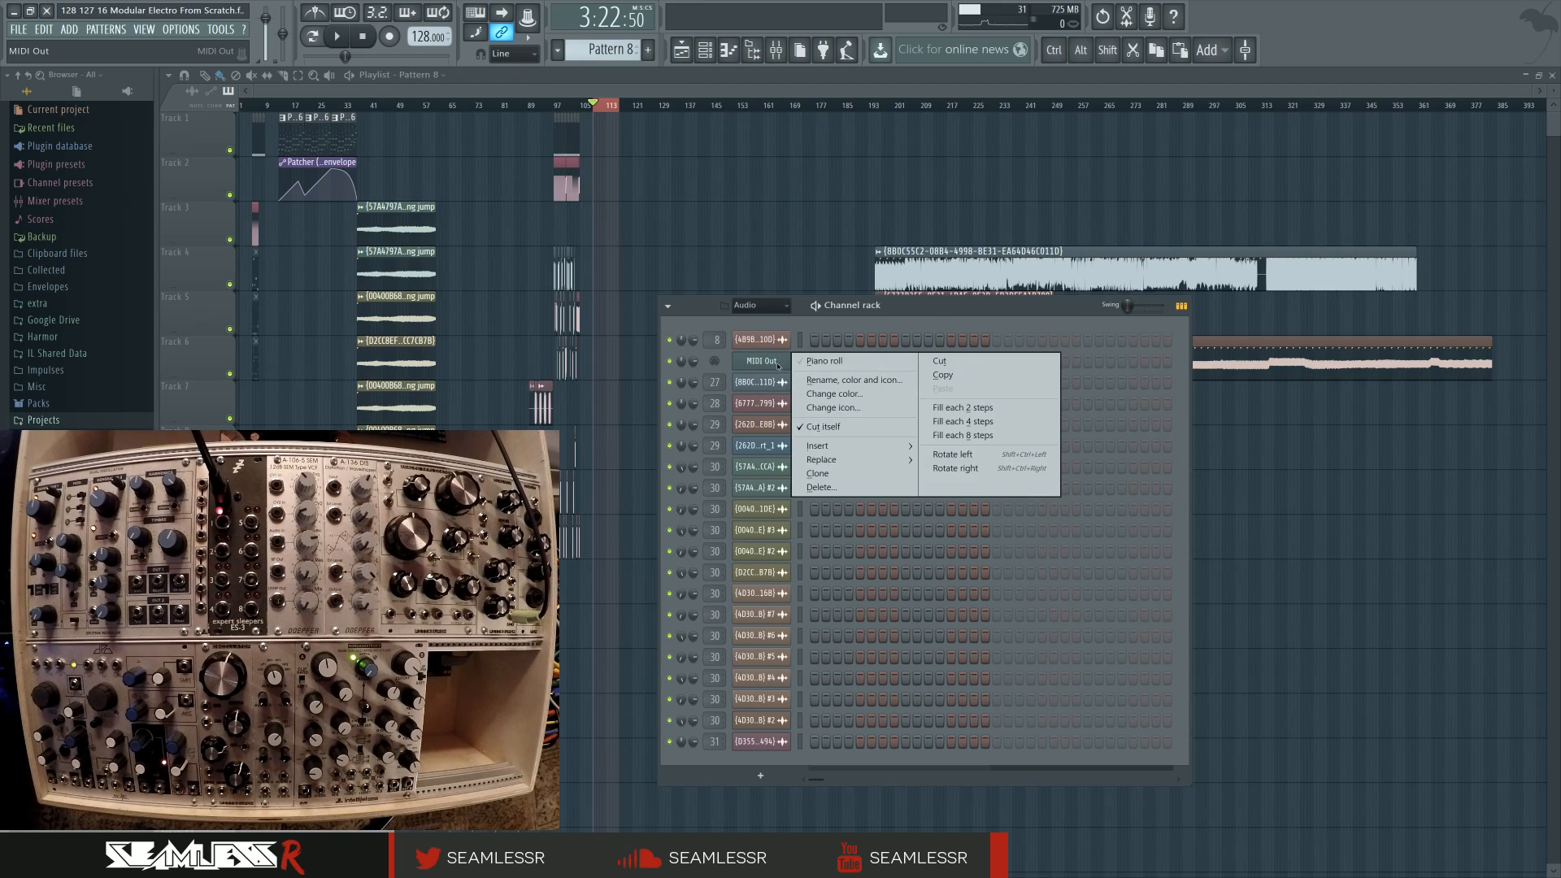
click(824, 360)
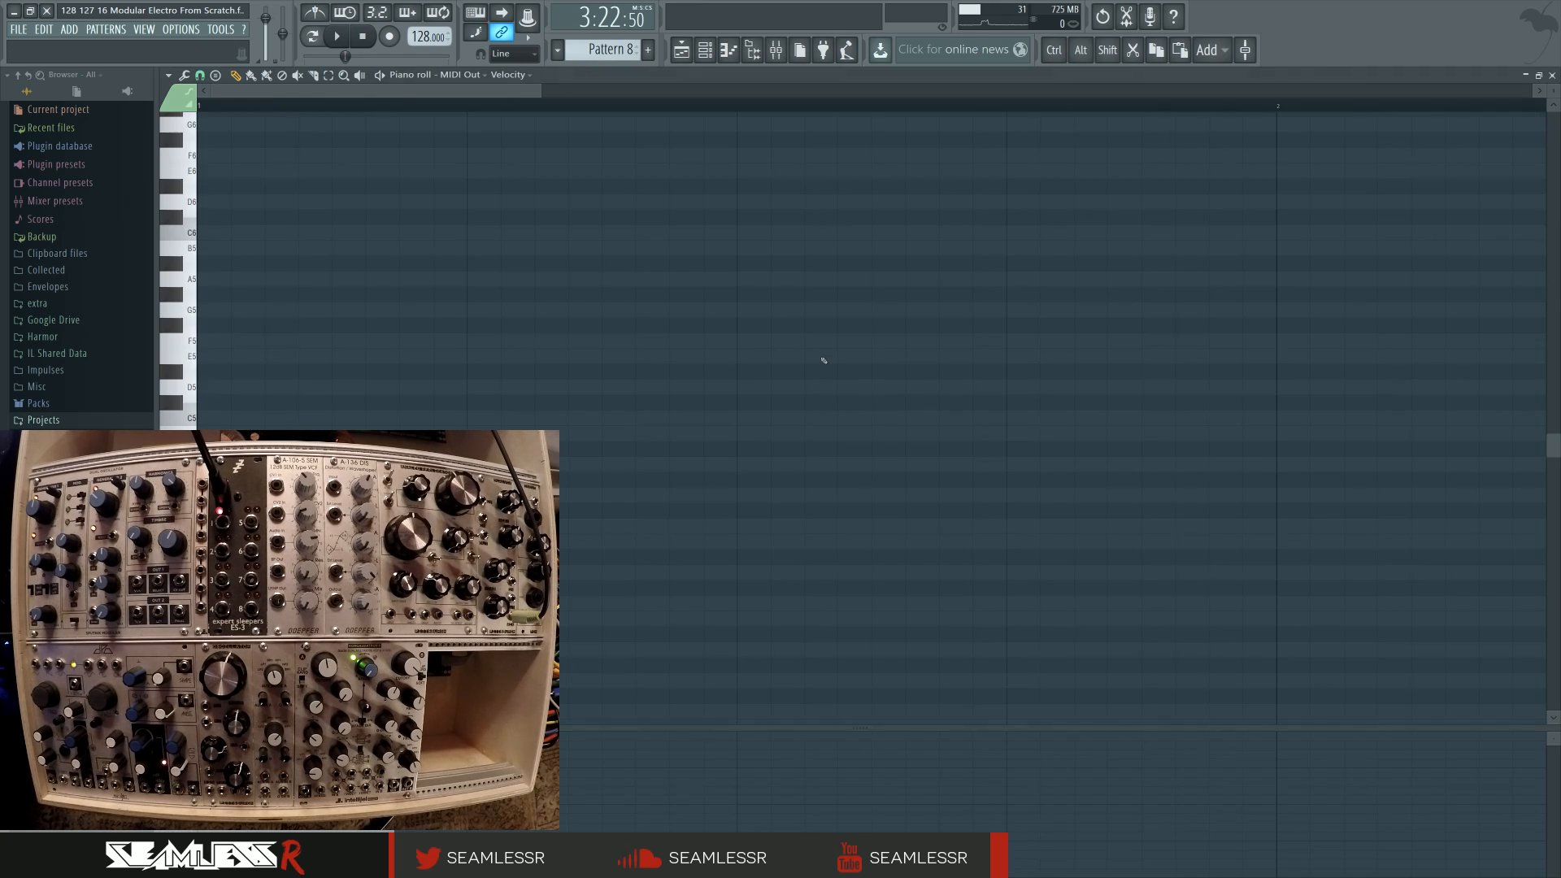
Step: Draw an E2 note at the start of the pattern and stretch it to about one bar
click(196, 355)
click(196, 355)
click(196, 356)
click(196, 355)
click(196, 355)
click(196, 356)
scroll(255, 400, down, 10)
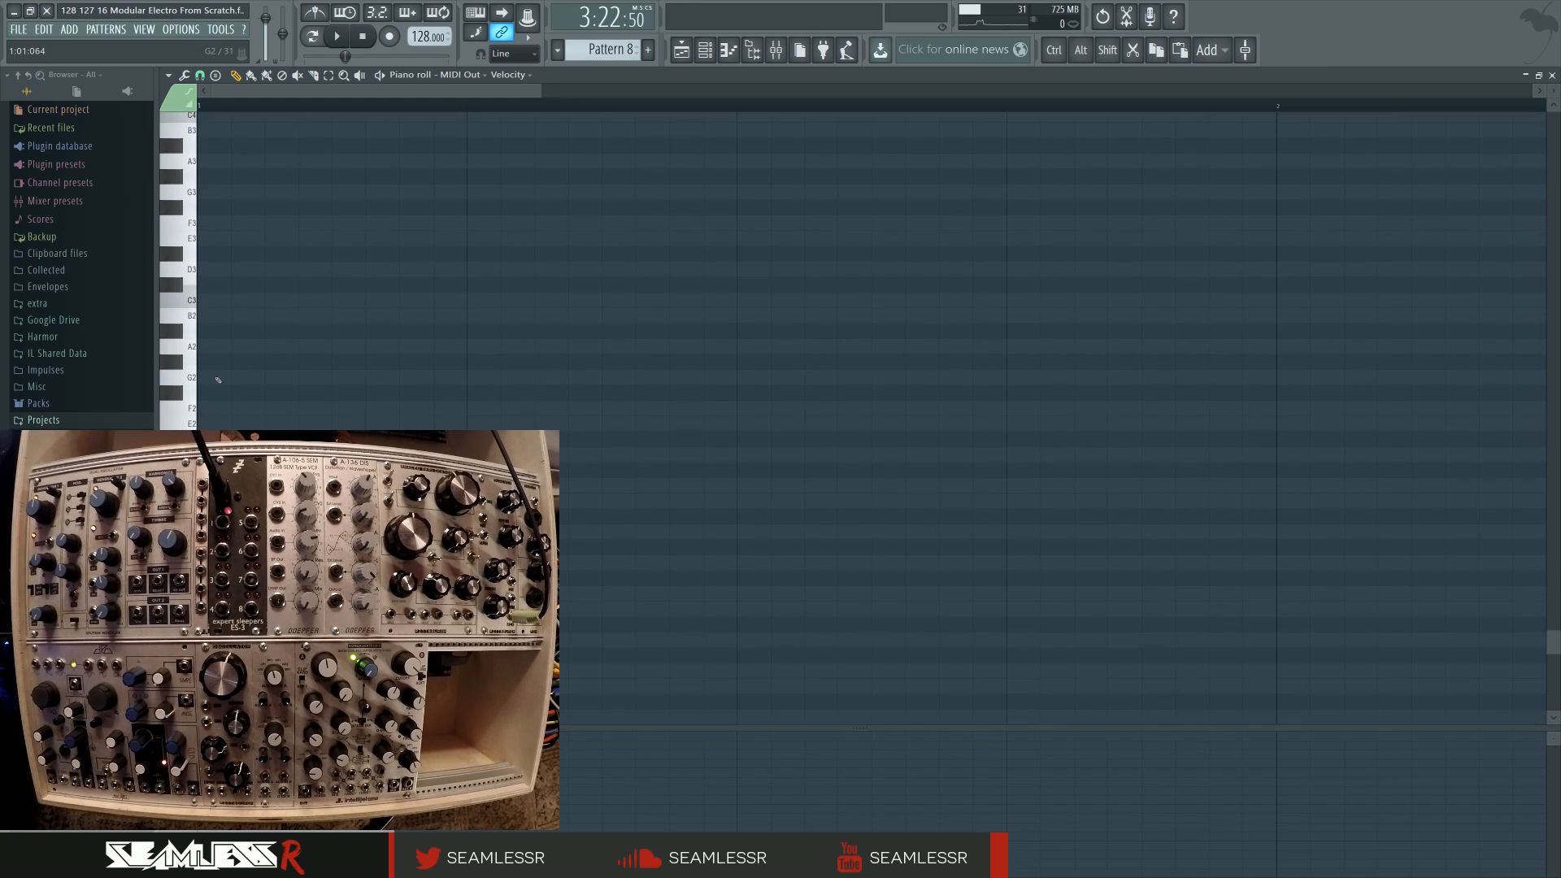
scroll(218, 380, down, 3)
click(216, 291)
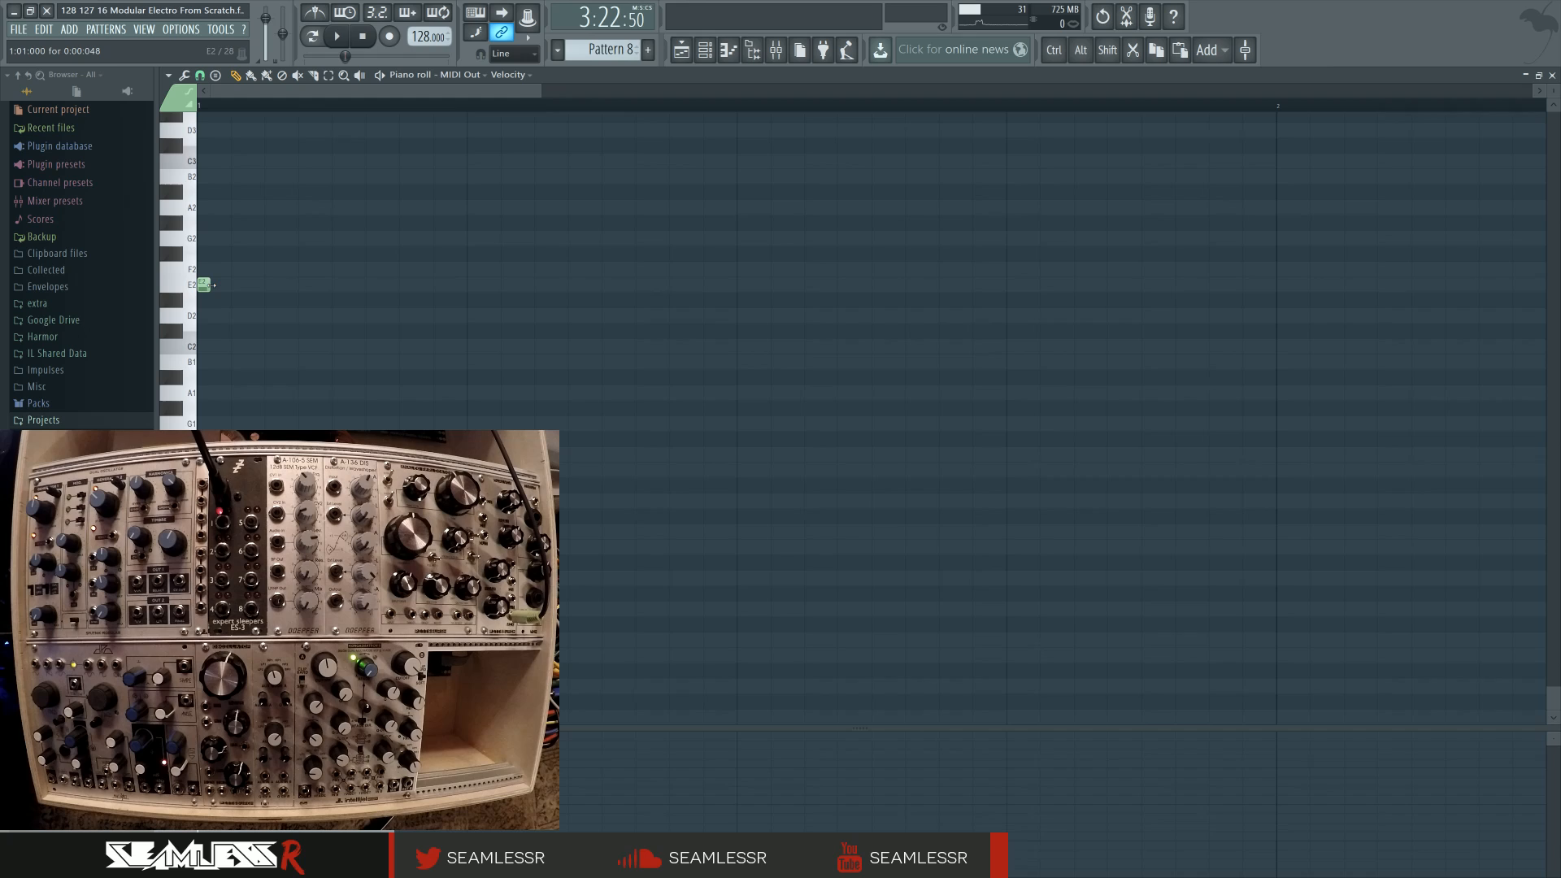
drag(218, 286, 1300, 298)
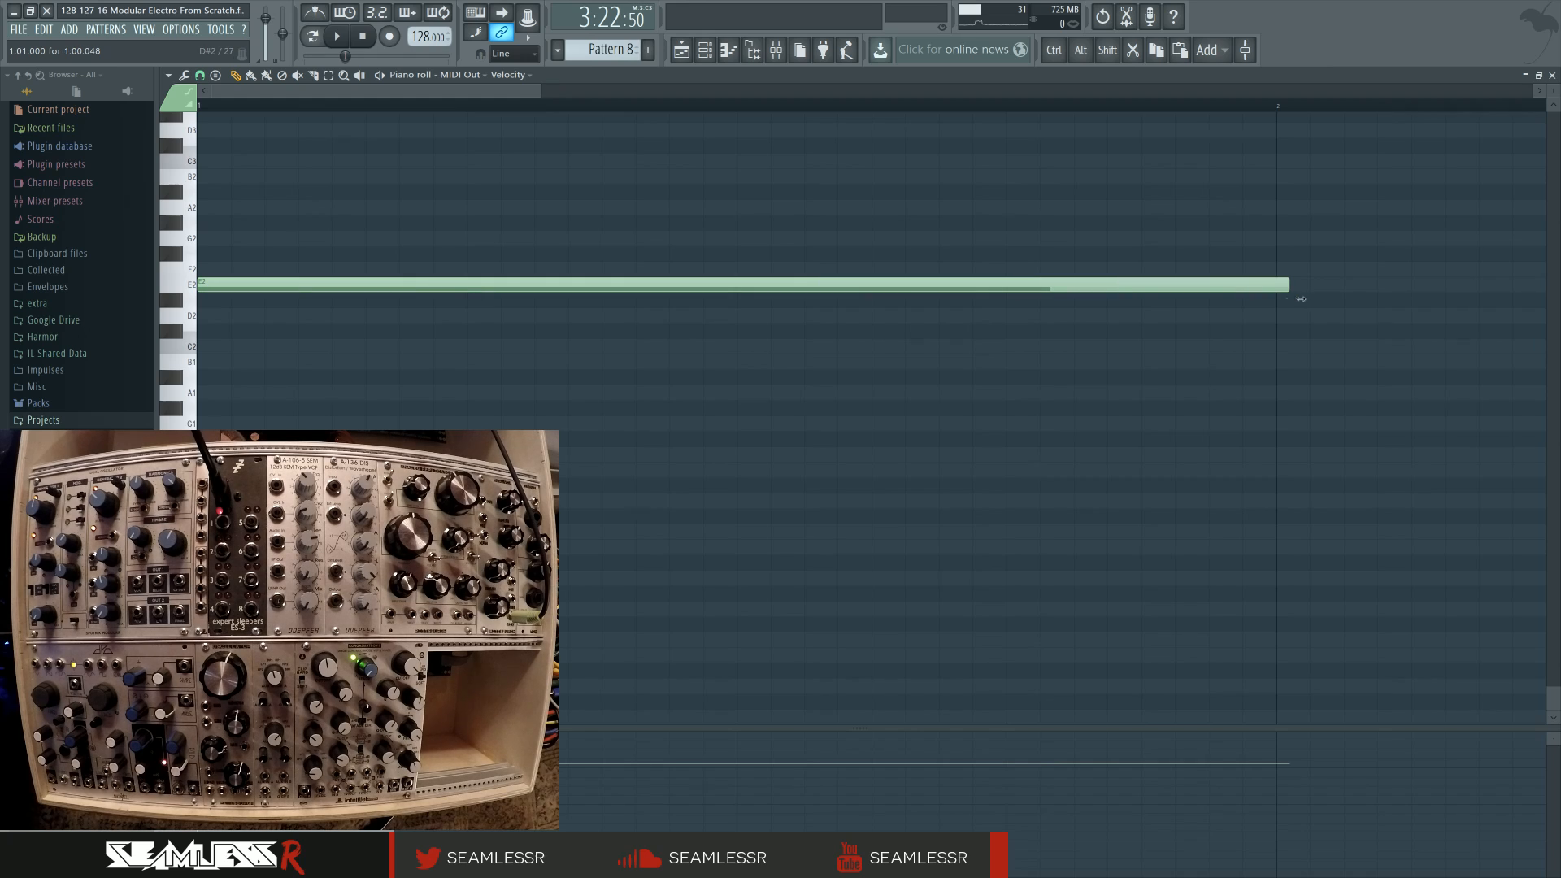
Step: Place a Pattern 8 clip on Track 1 at bar 109 and shorten the playlist time selection to that bar
click(681, 49)
scroll(618, 163, up, 10)
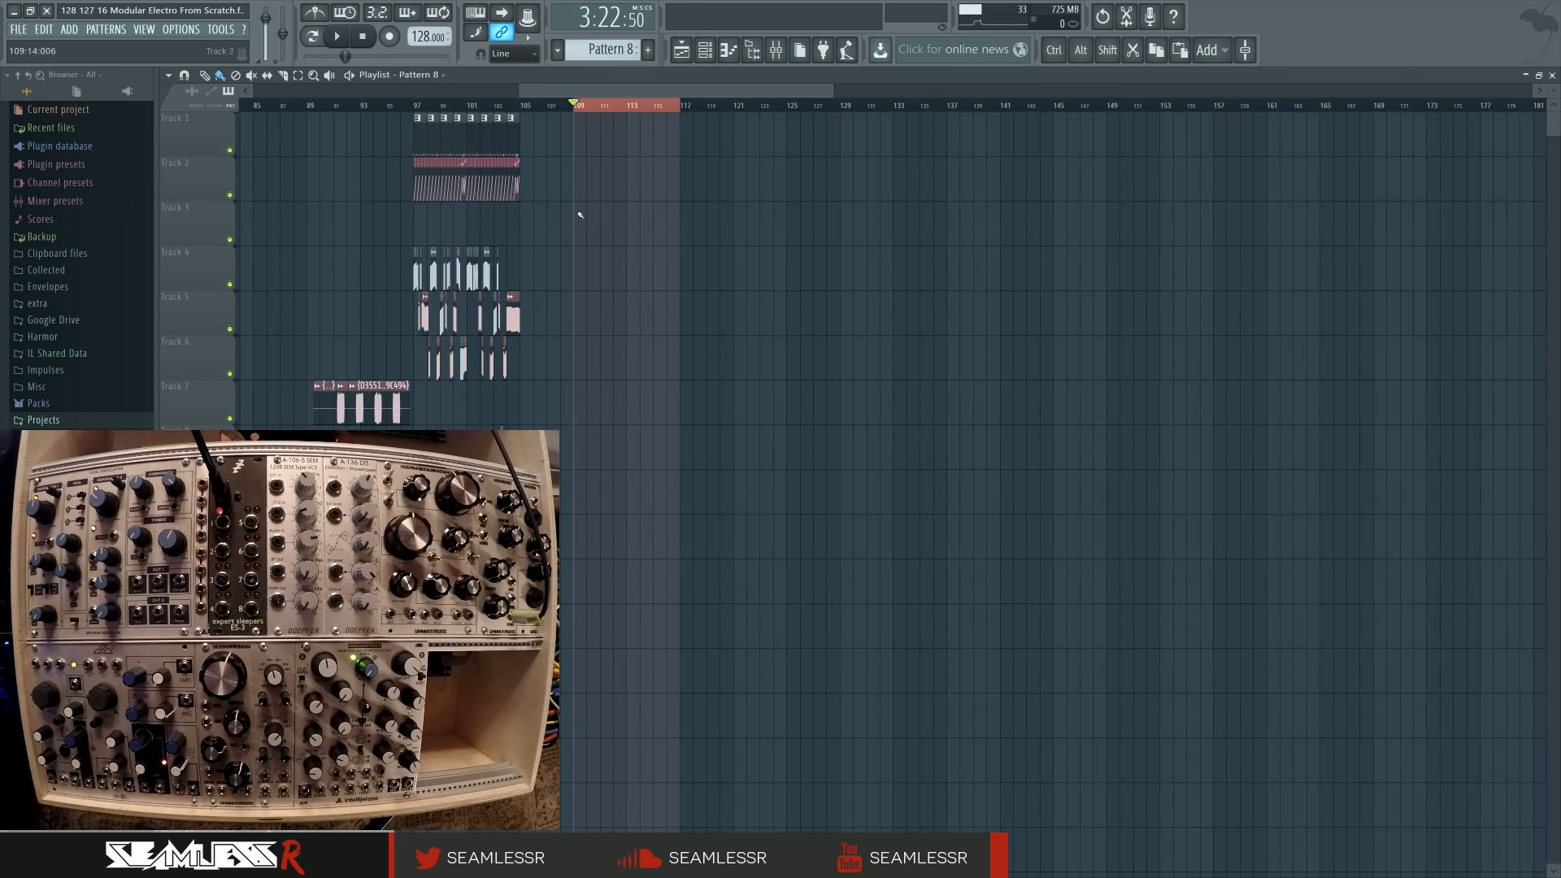
click(587, 173)
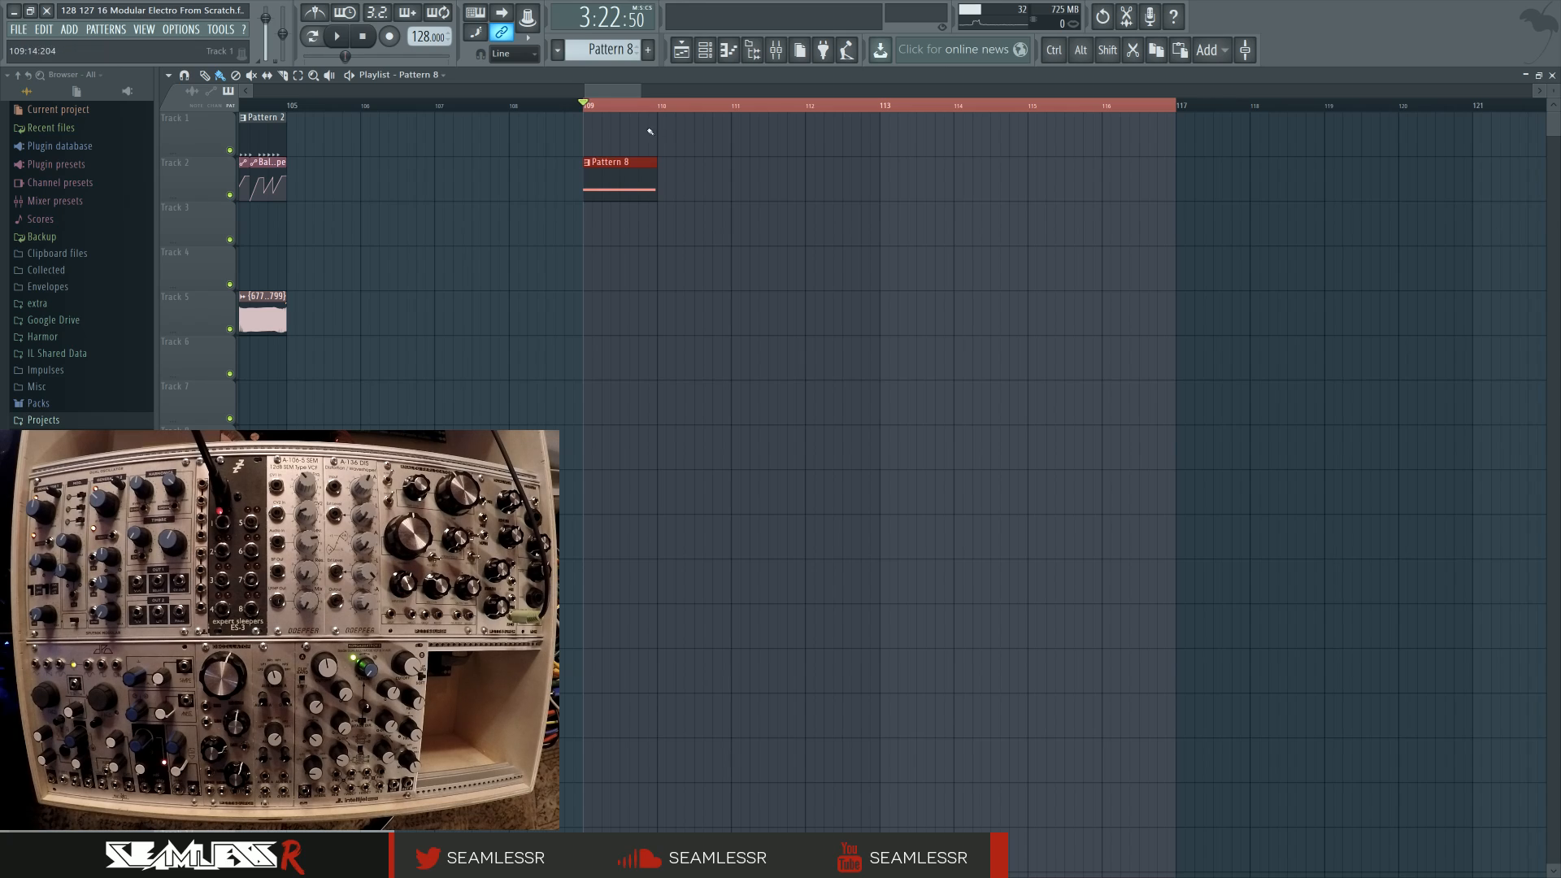
click(622, 189)
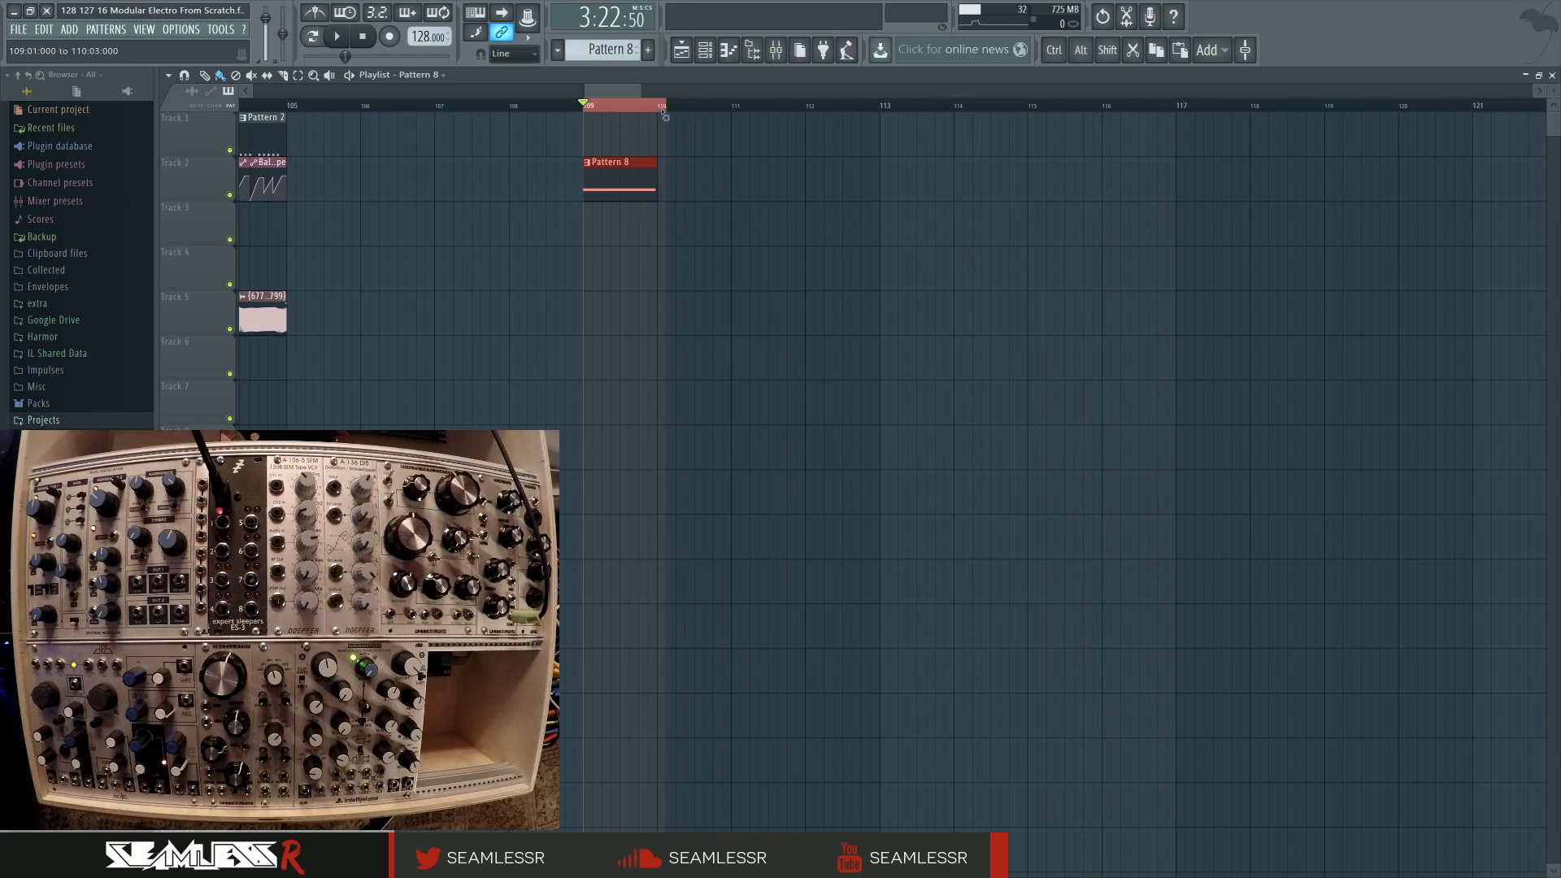
drag(622, 189, 622, 145)
Step: Open SW Voice Controller from the Patcher on mixer Insert 2, start its calibration routine and rearrange the open windows
key(F9)
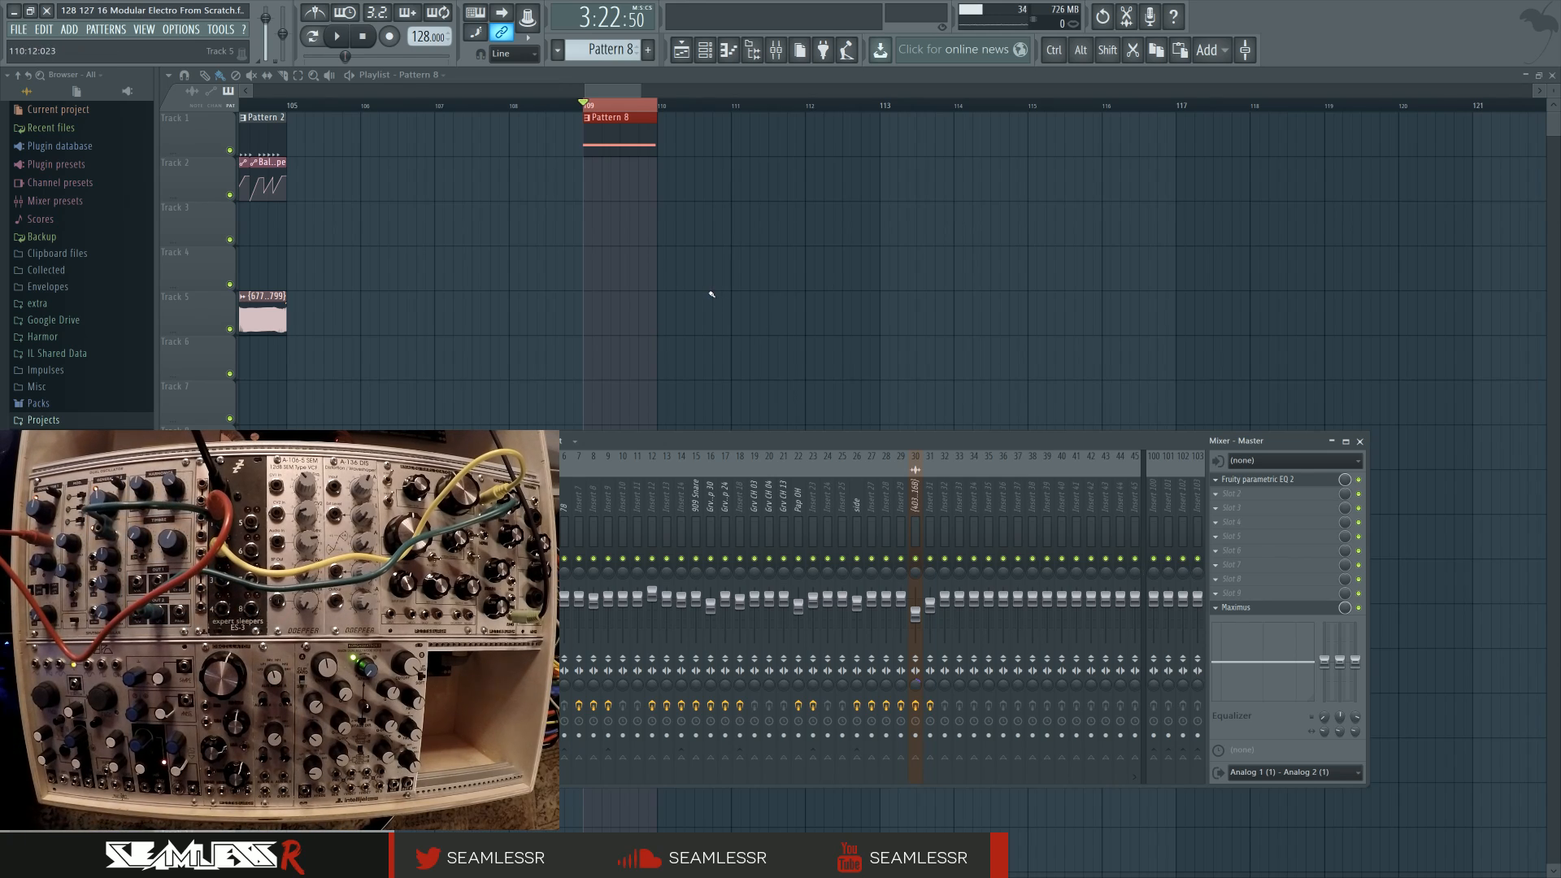
click(505, 569)
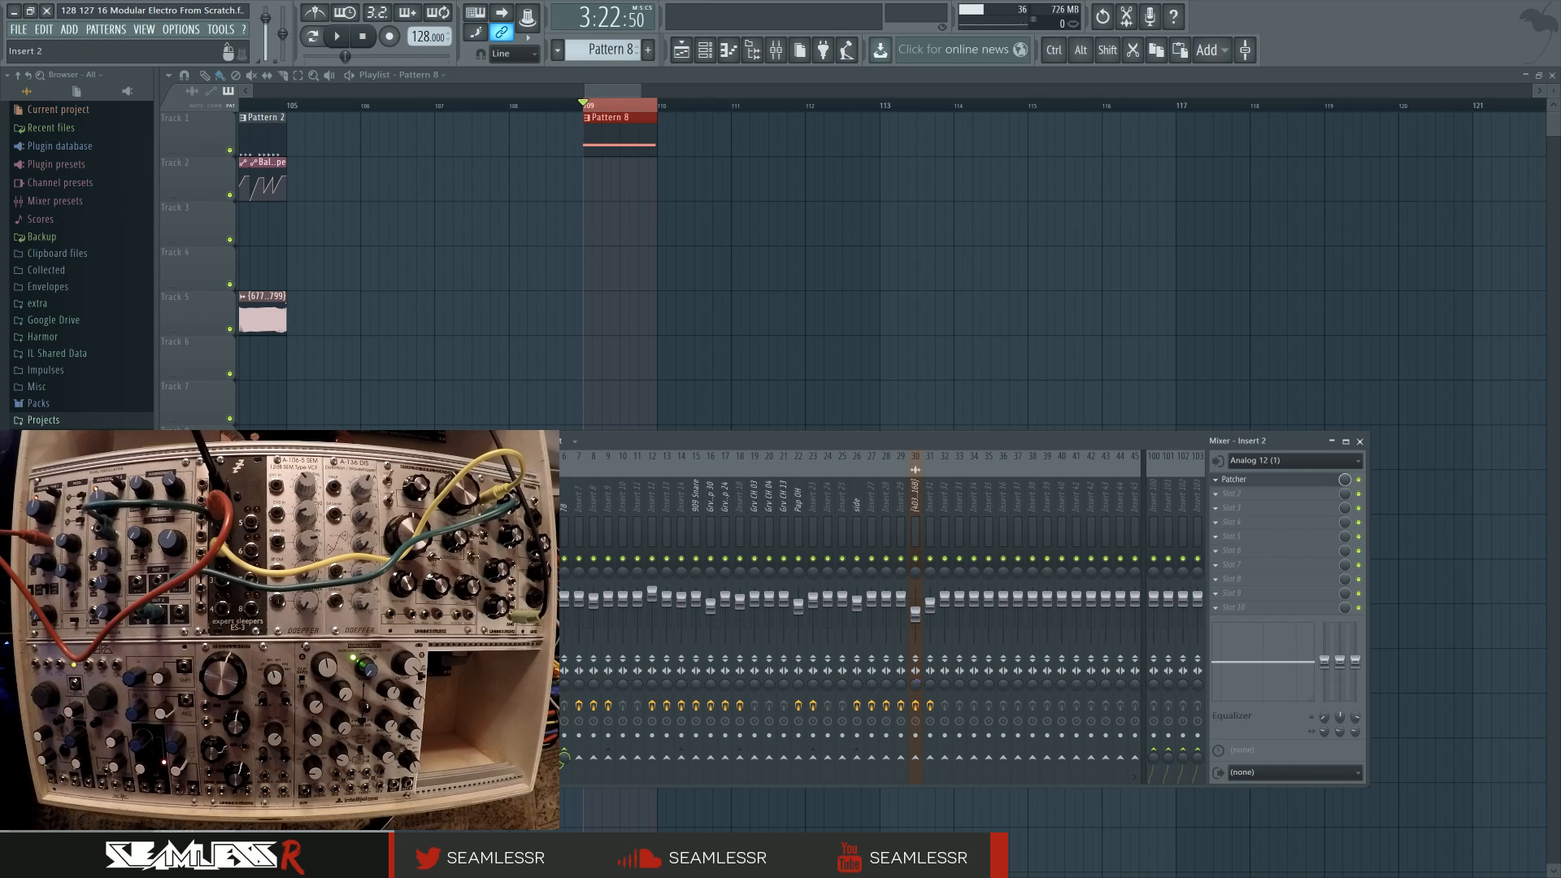
click(1268, 484)
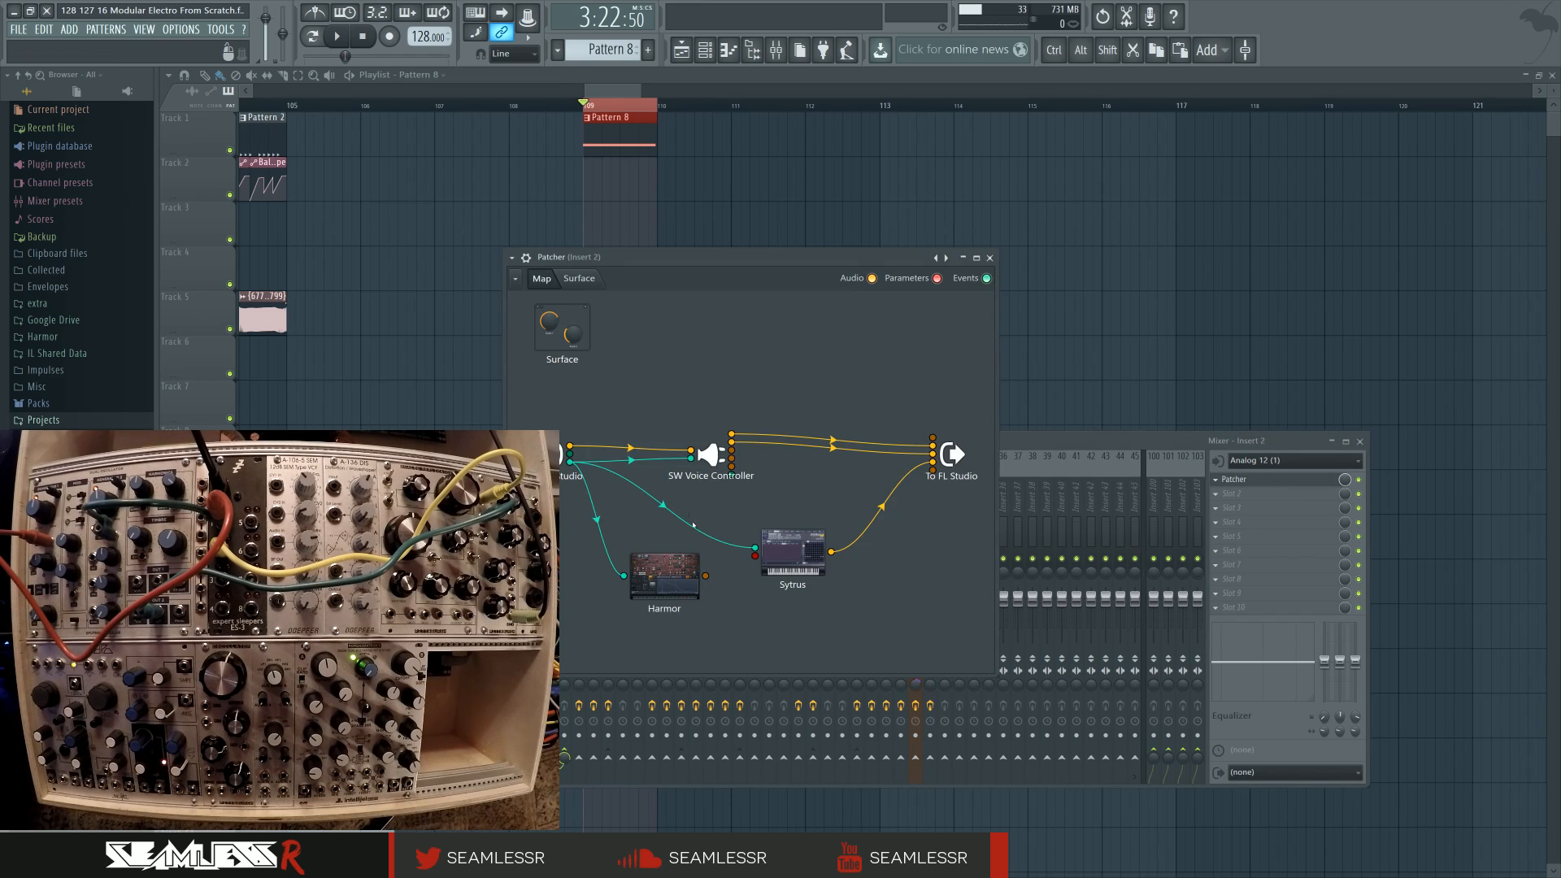
double_click(712, 455)
drag(402, 194, 1168, 504)
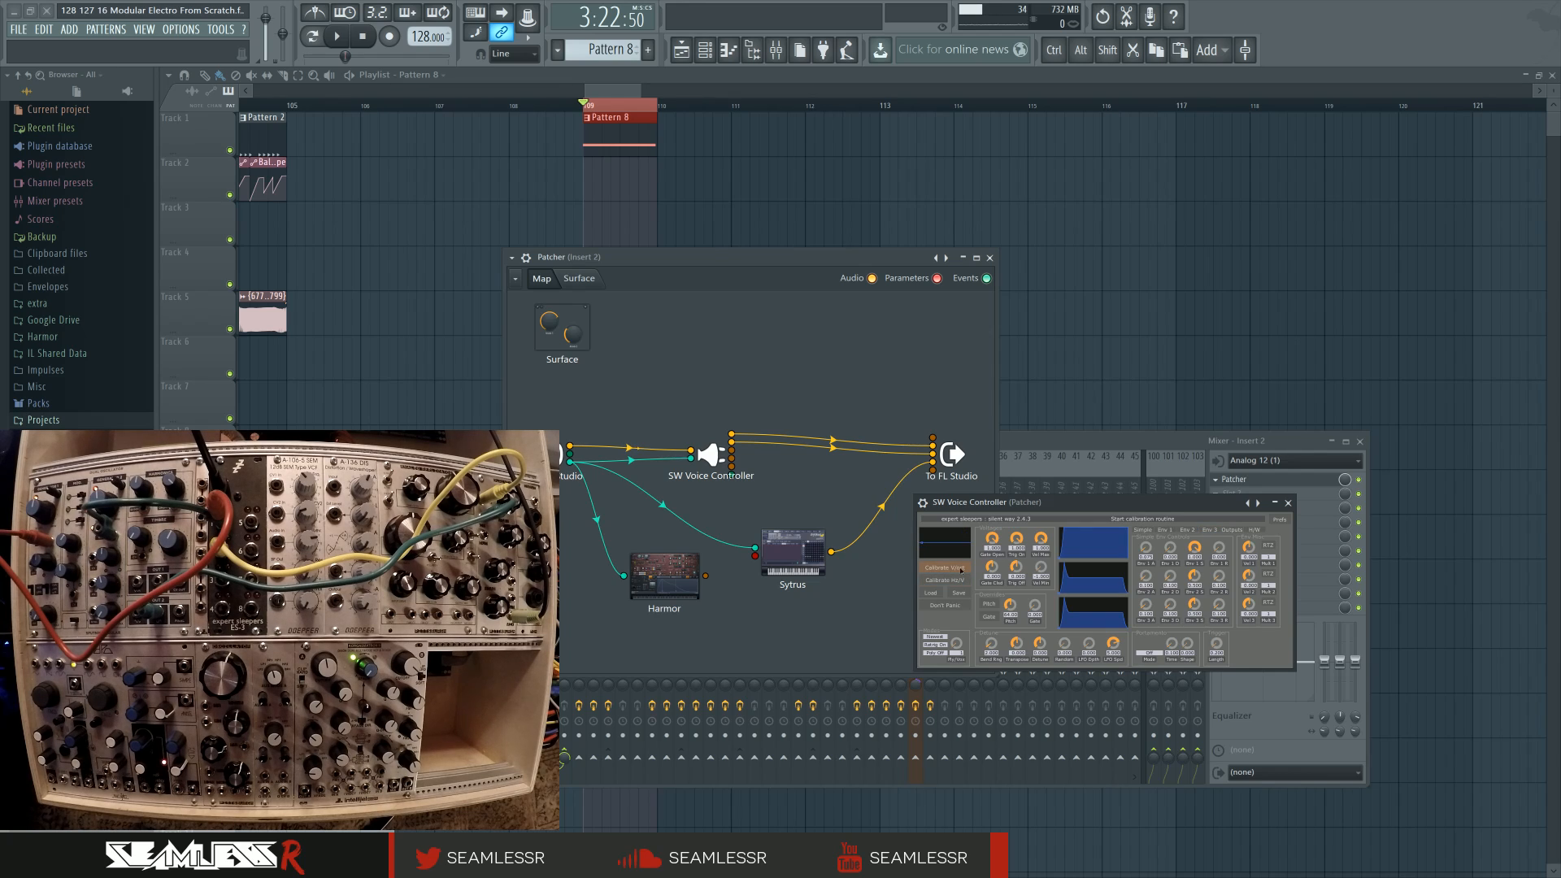
click(962, 571)
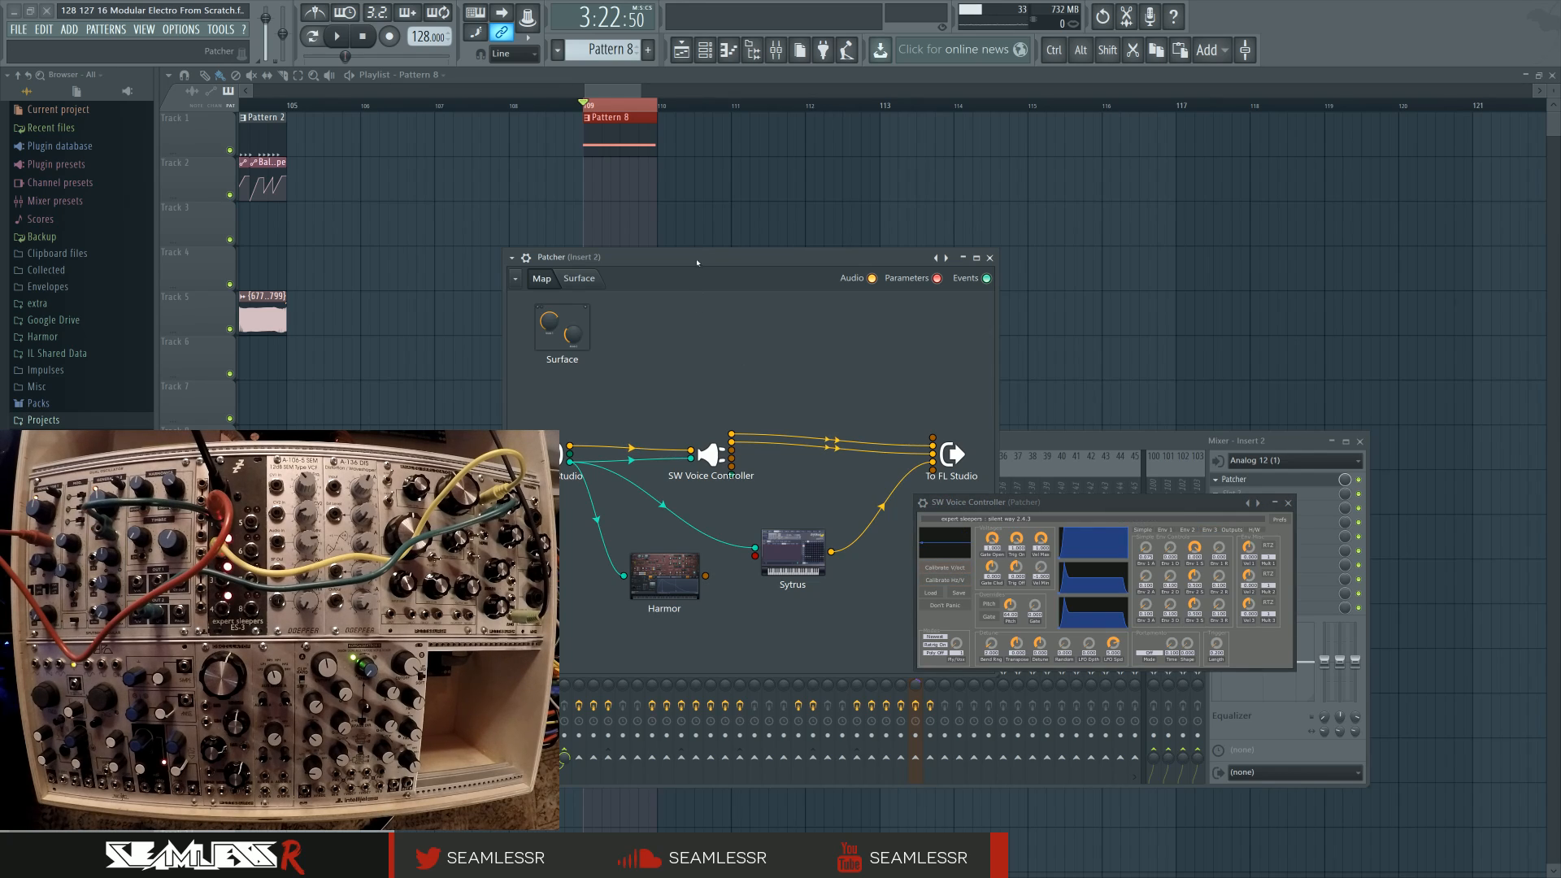
drag(704, 259, 914, 297)
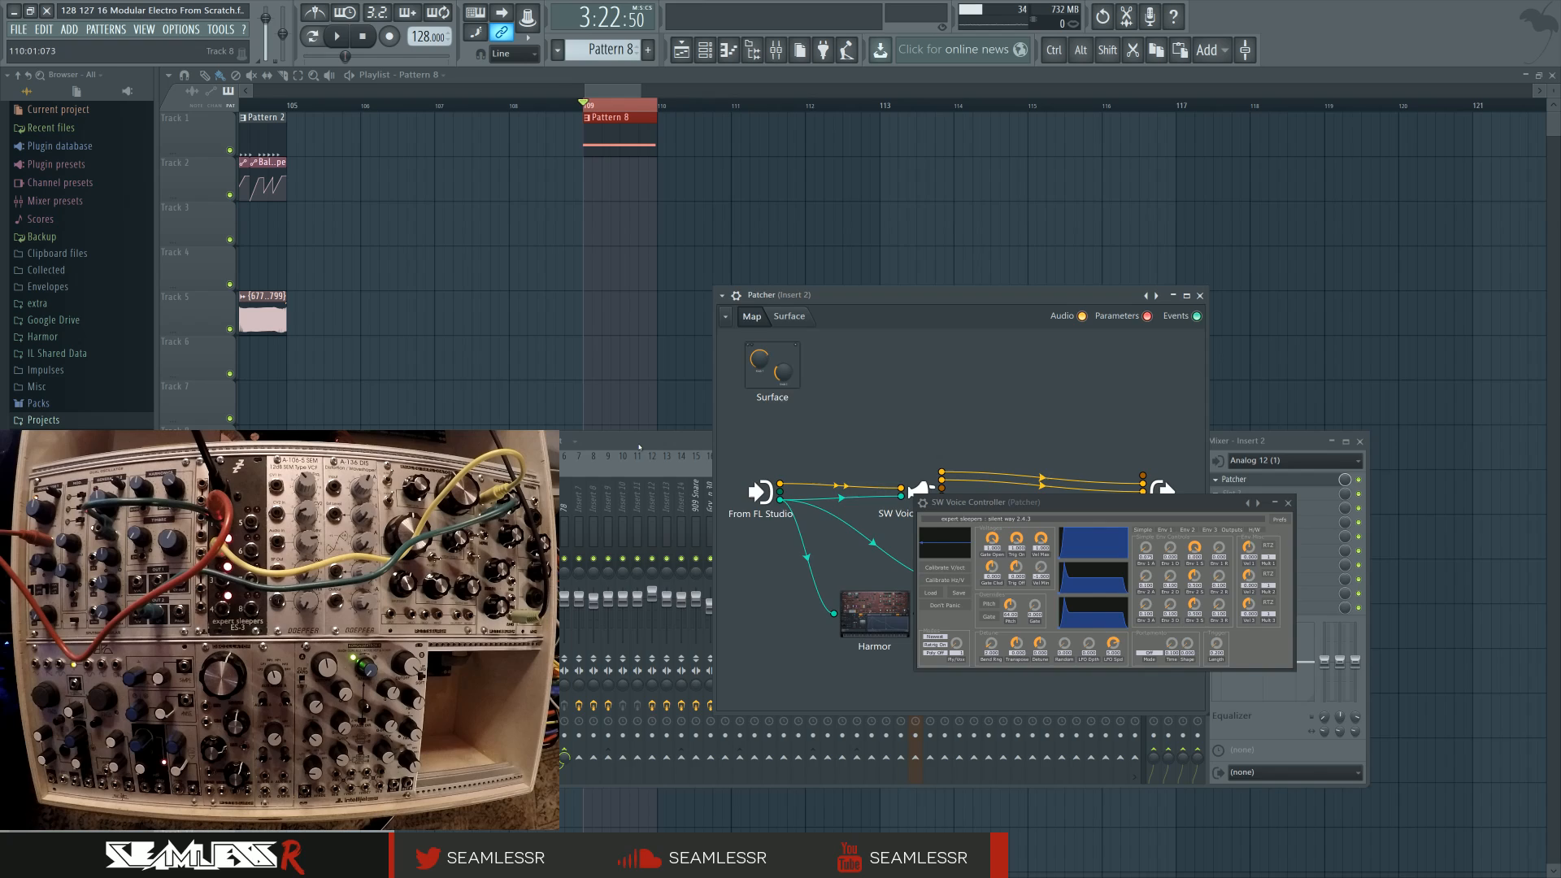
drag(643, 441, 765, 376)
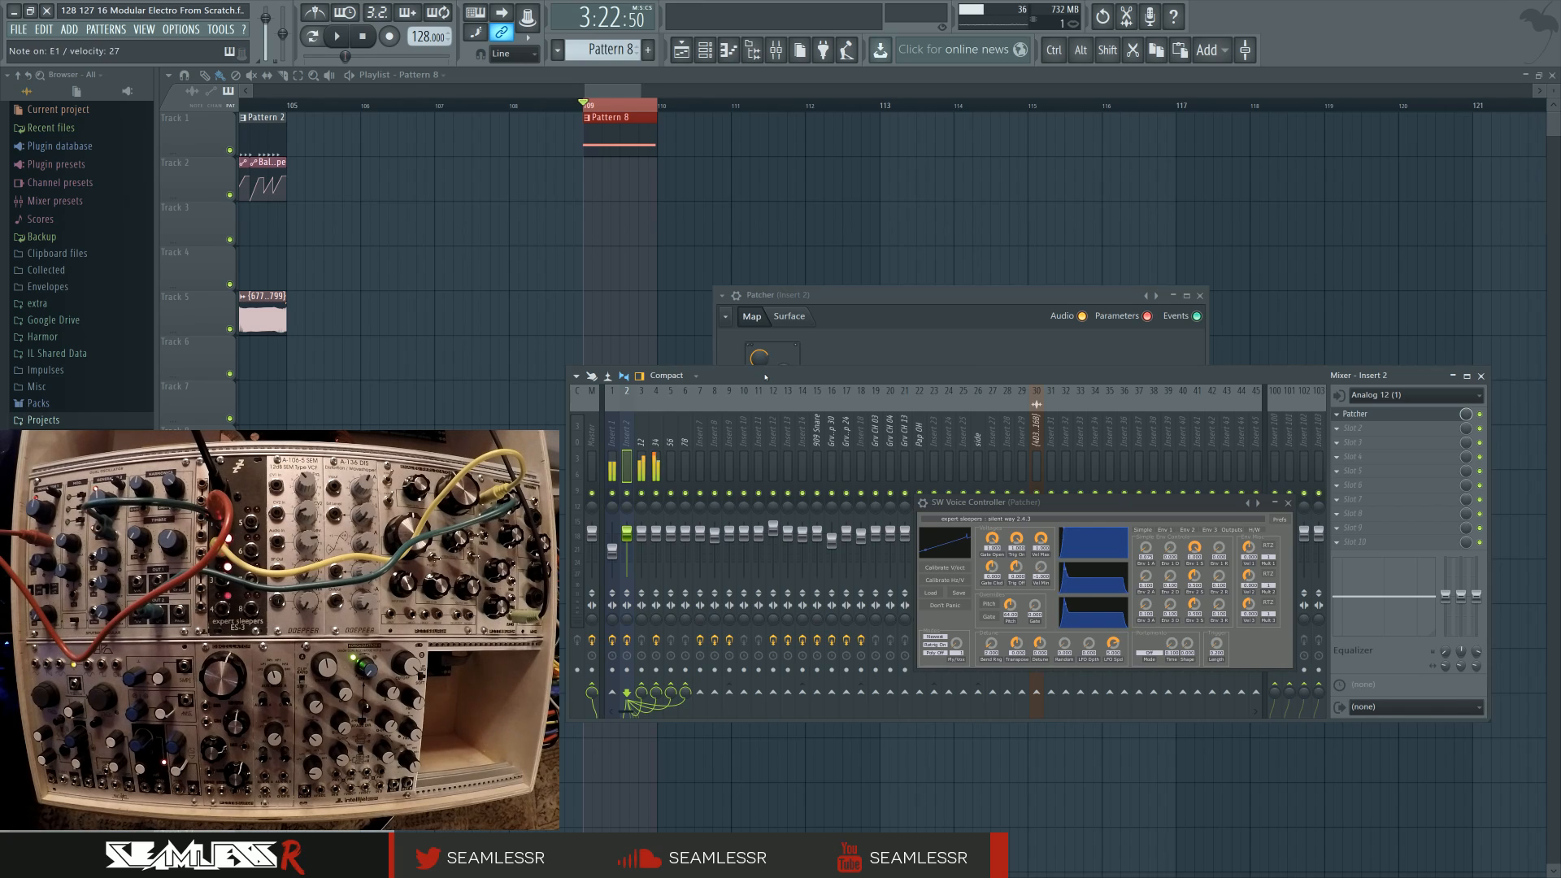
Step: Play and stop the looped Pattern 8 several times to audition the modular synth patch
key(space)
key(space)
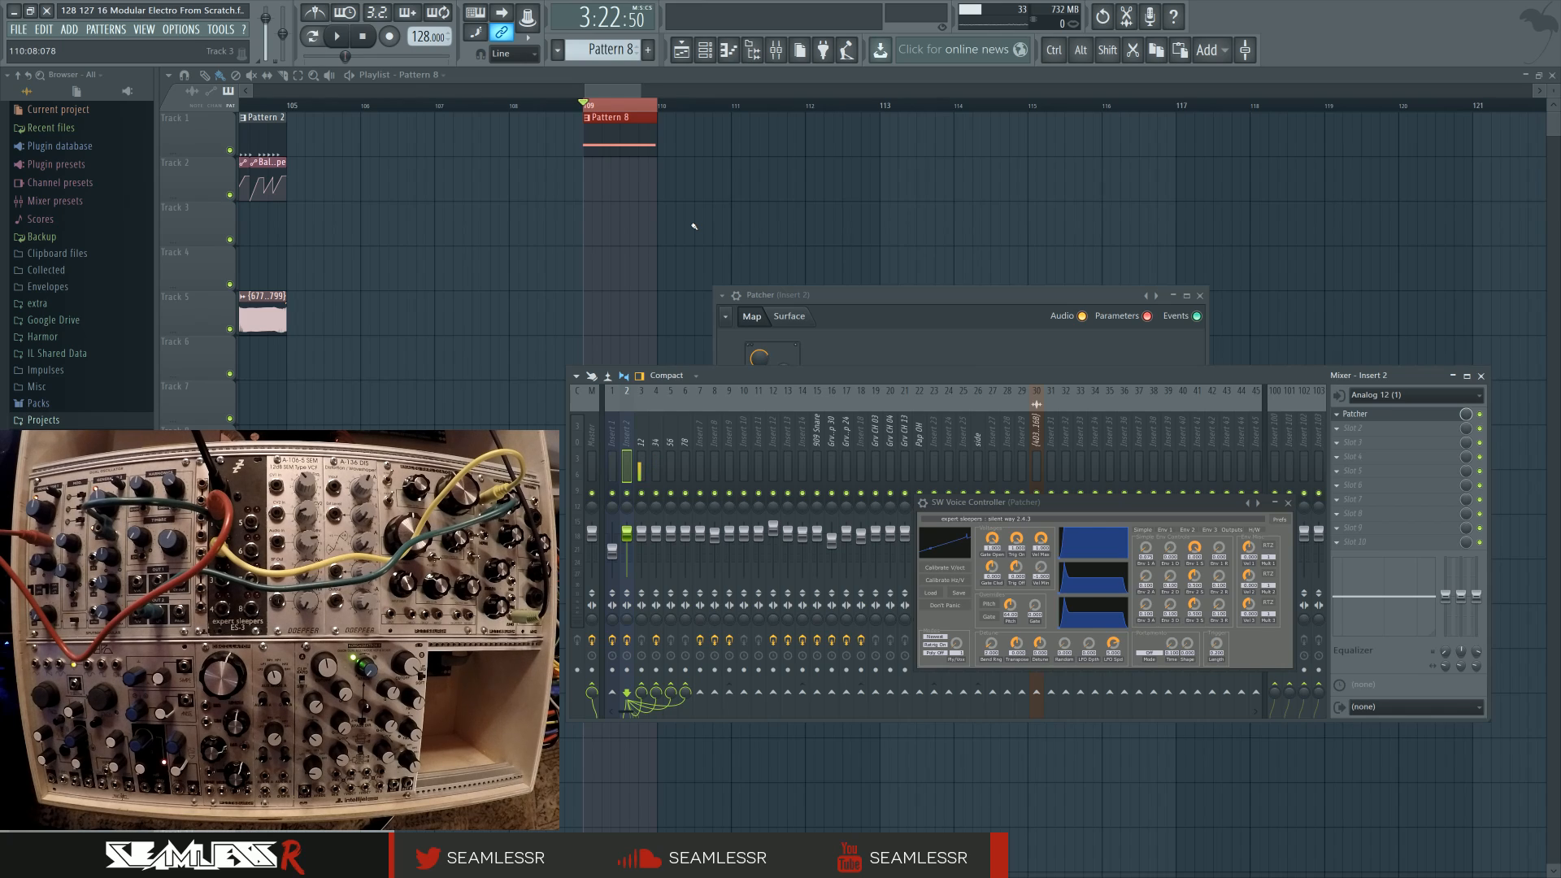
key(space)
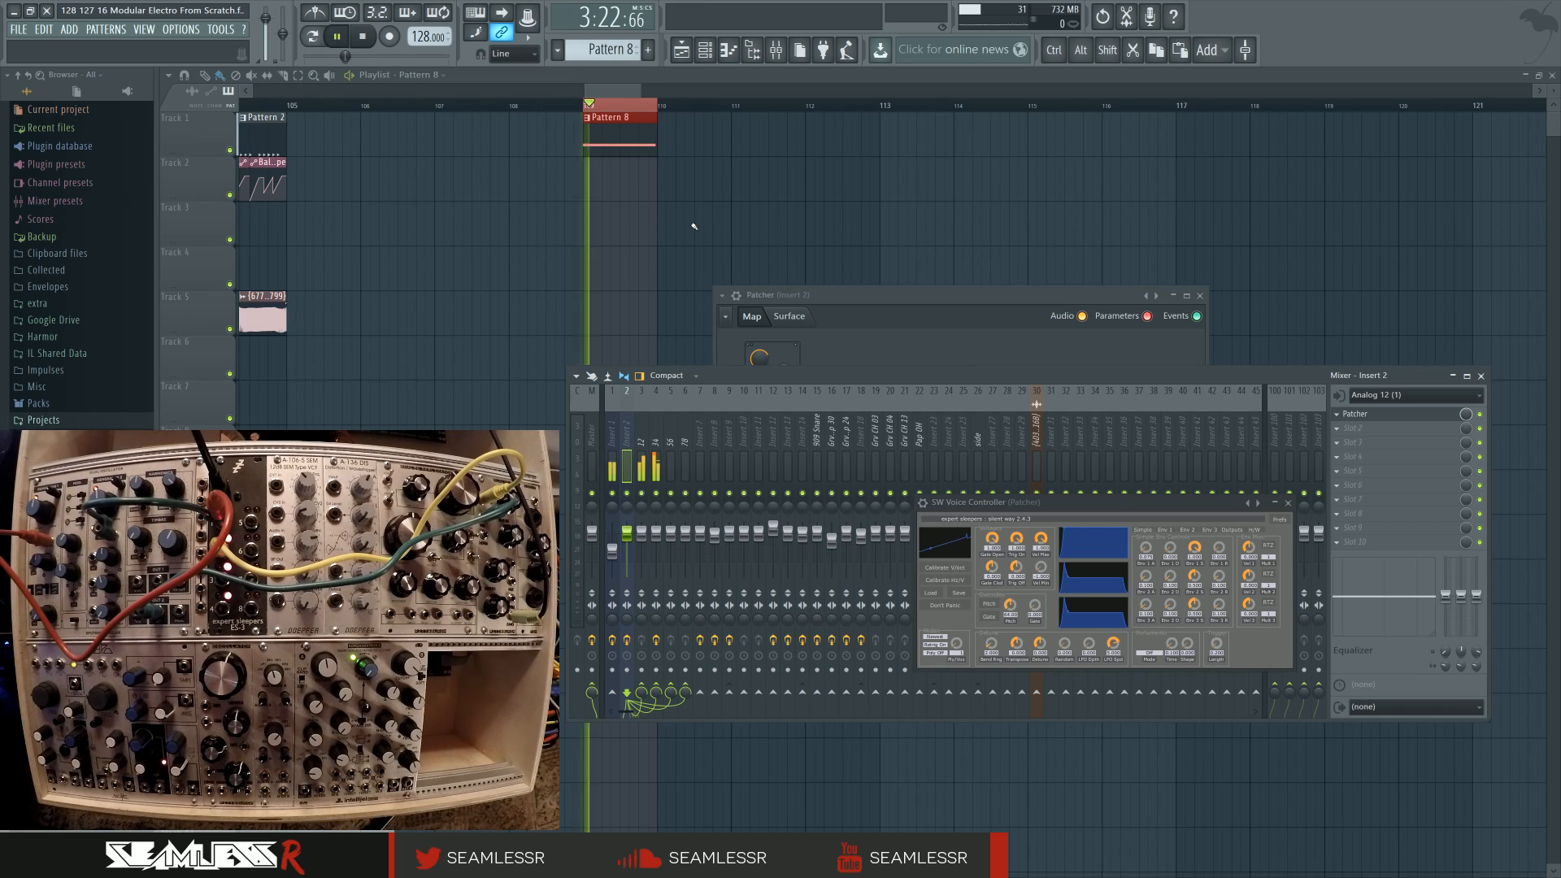
key(space)
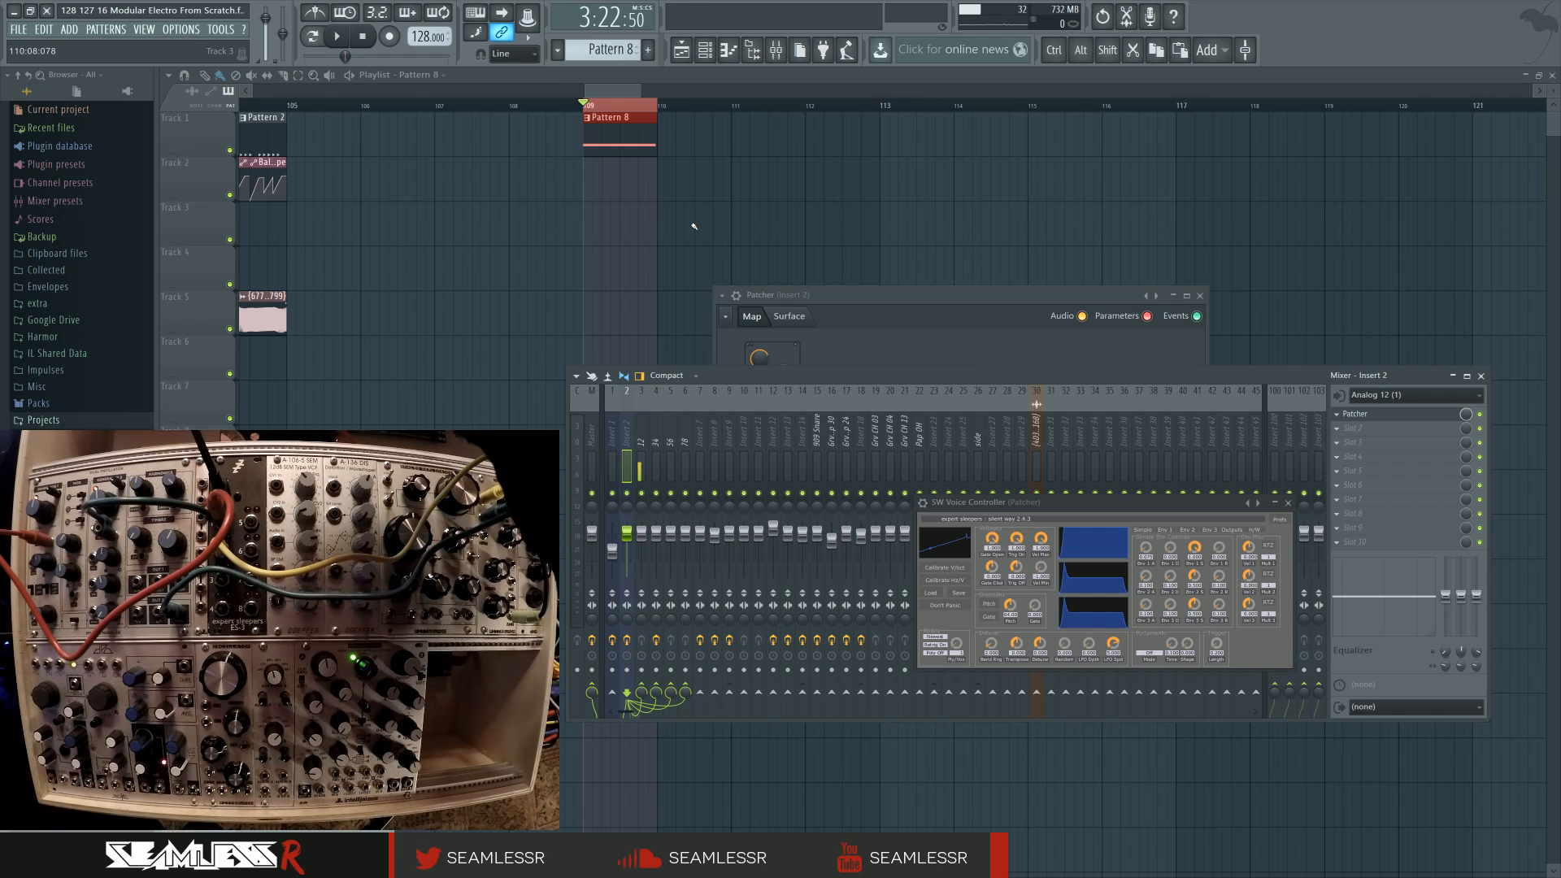
key(space)
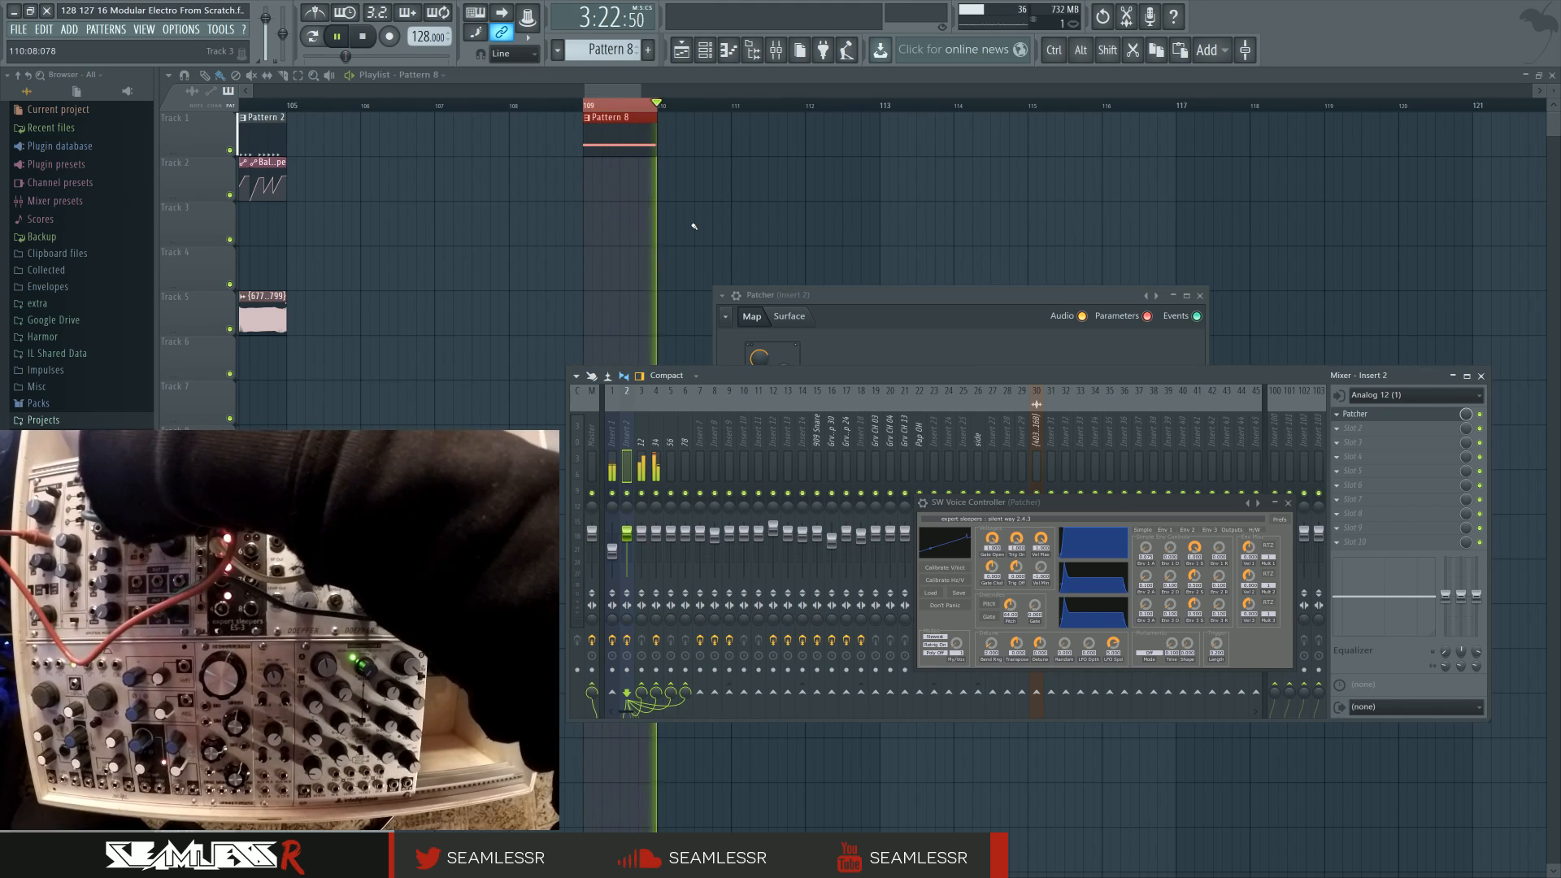
key(space)
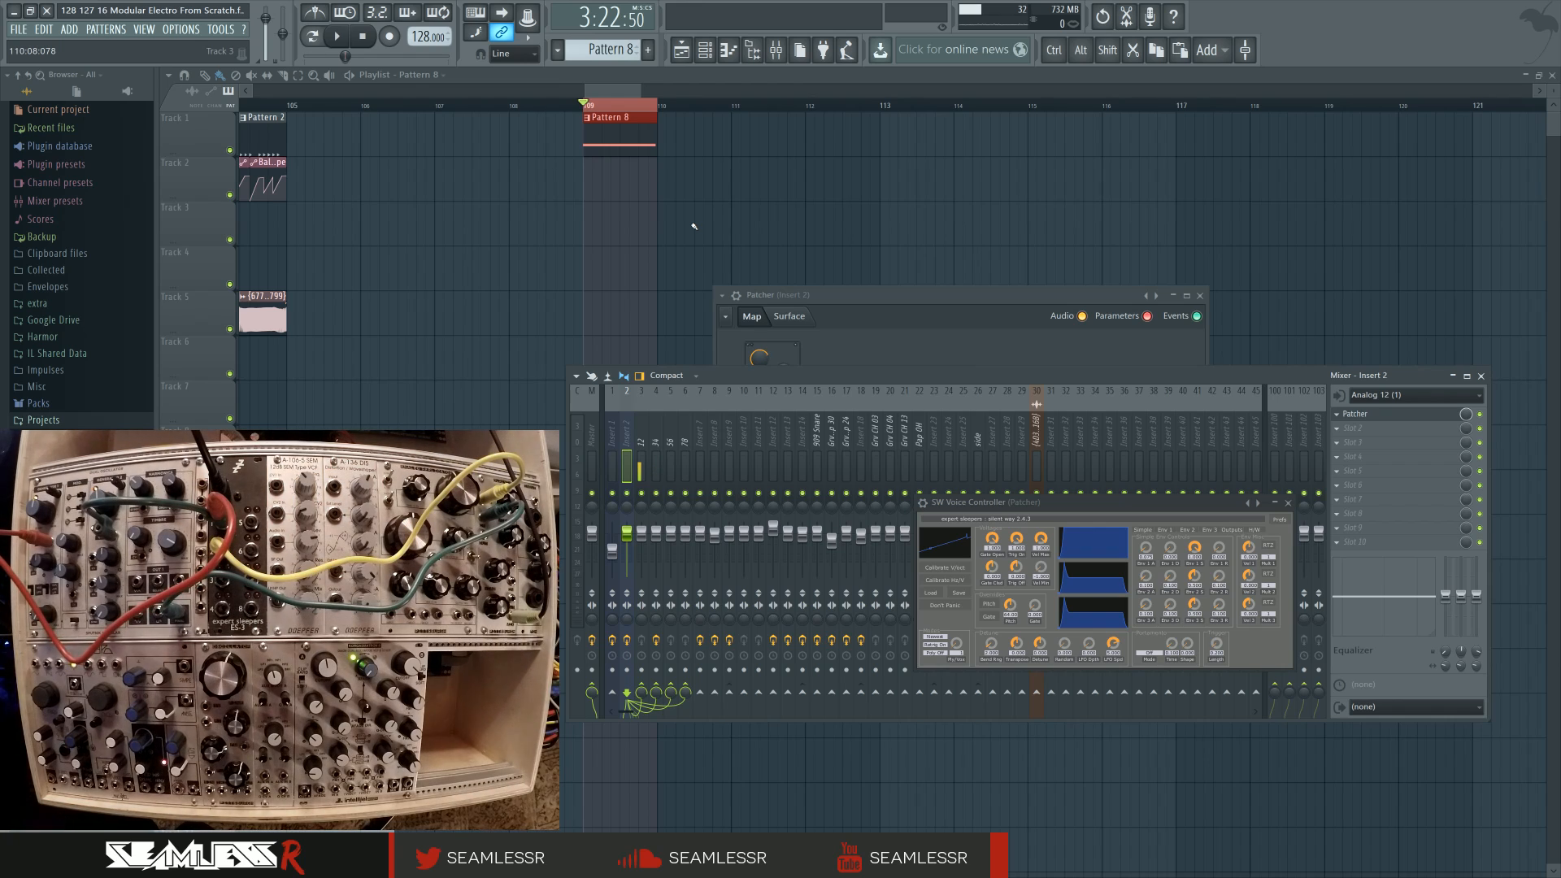
key(space)
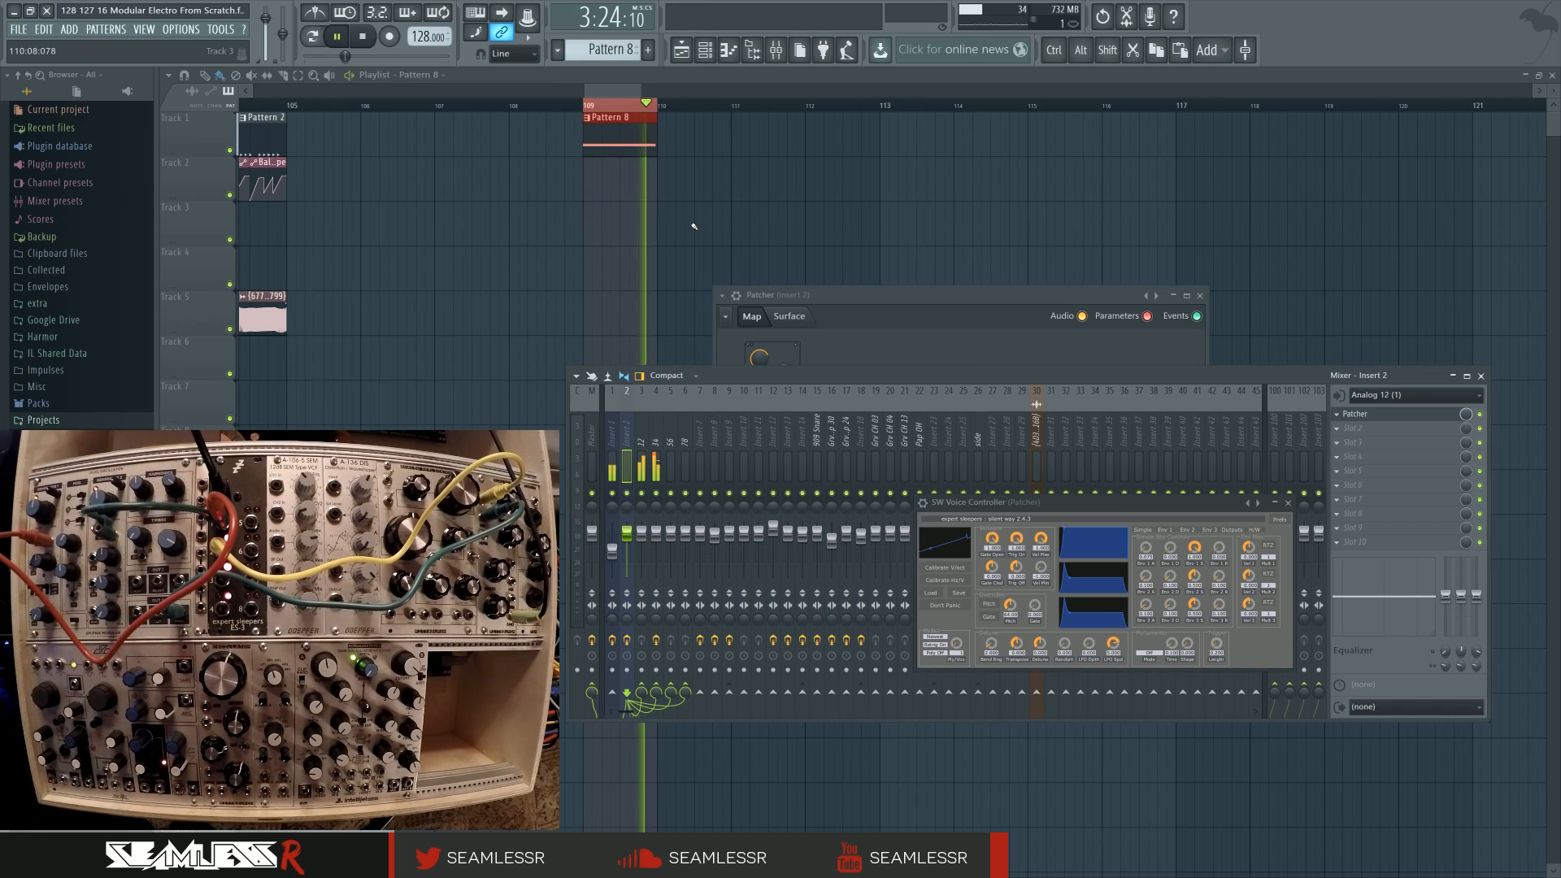
key(space)
Step: Resize Pattern 8's E2 note to fill exactly one bar, play it briefly and return to the playlist
key(F12)
key(F7)
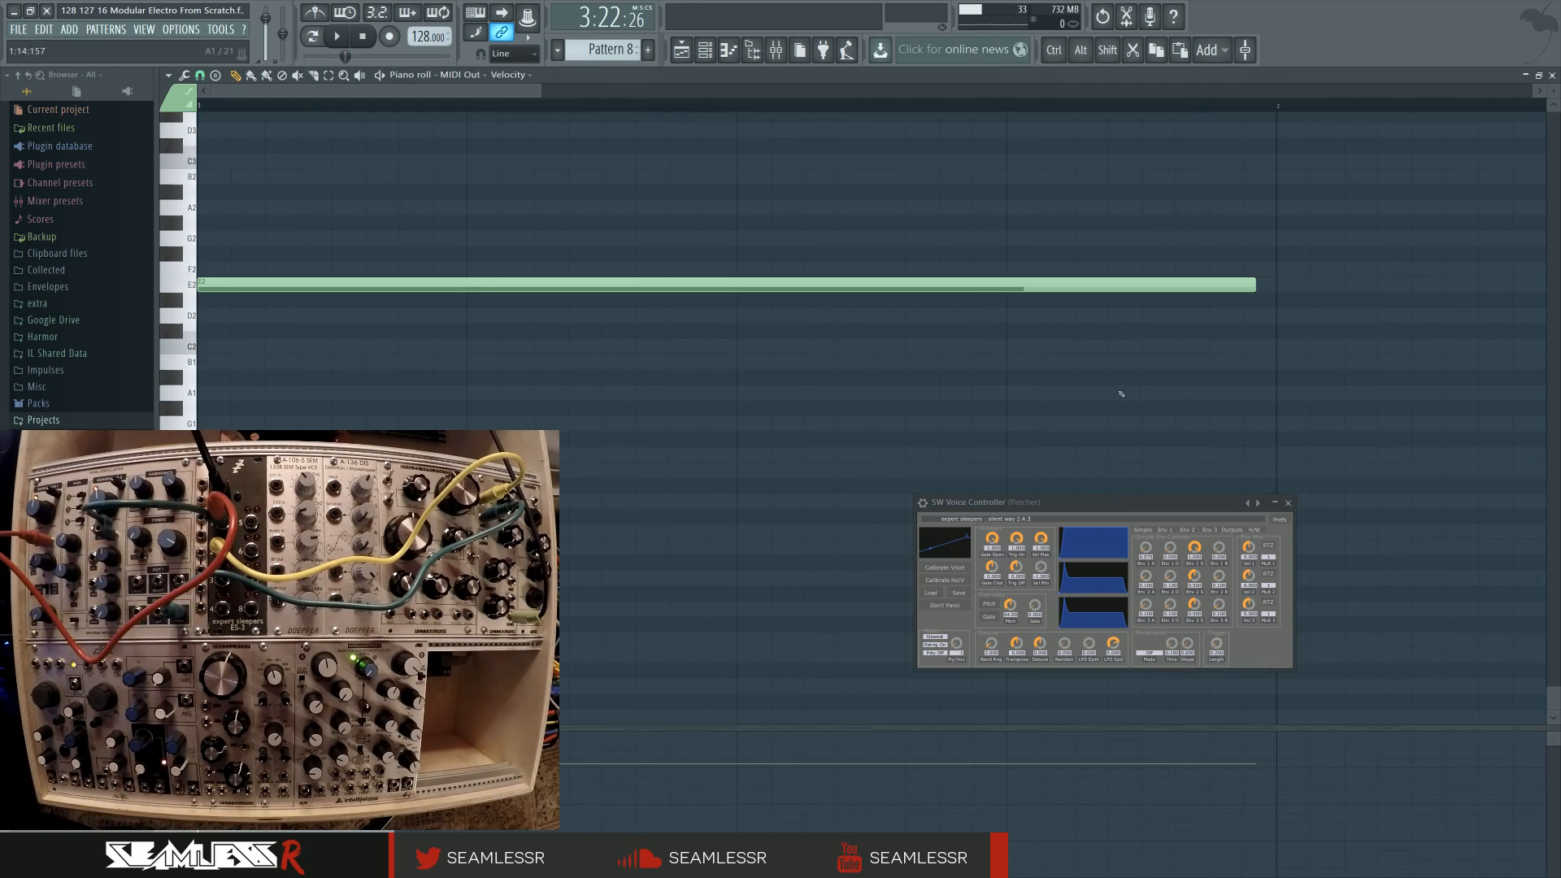
double_click(1251, 284)
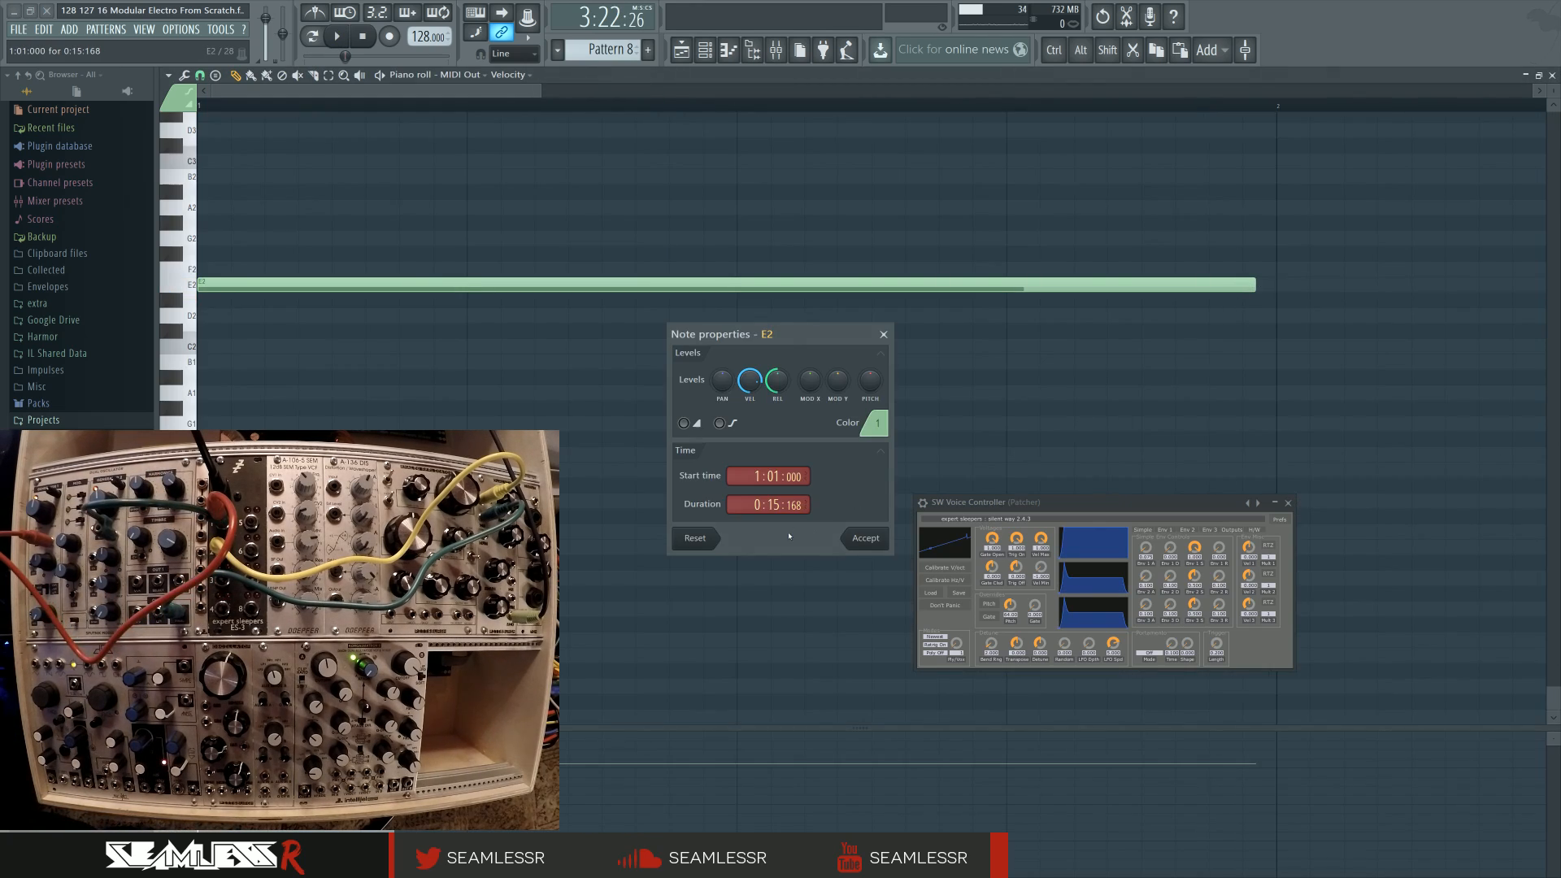
click(866, 537)
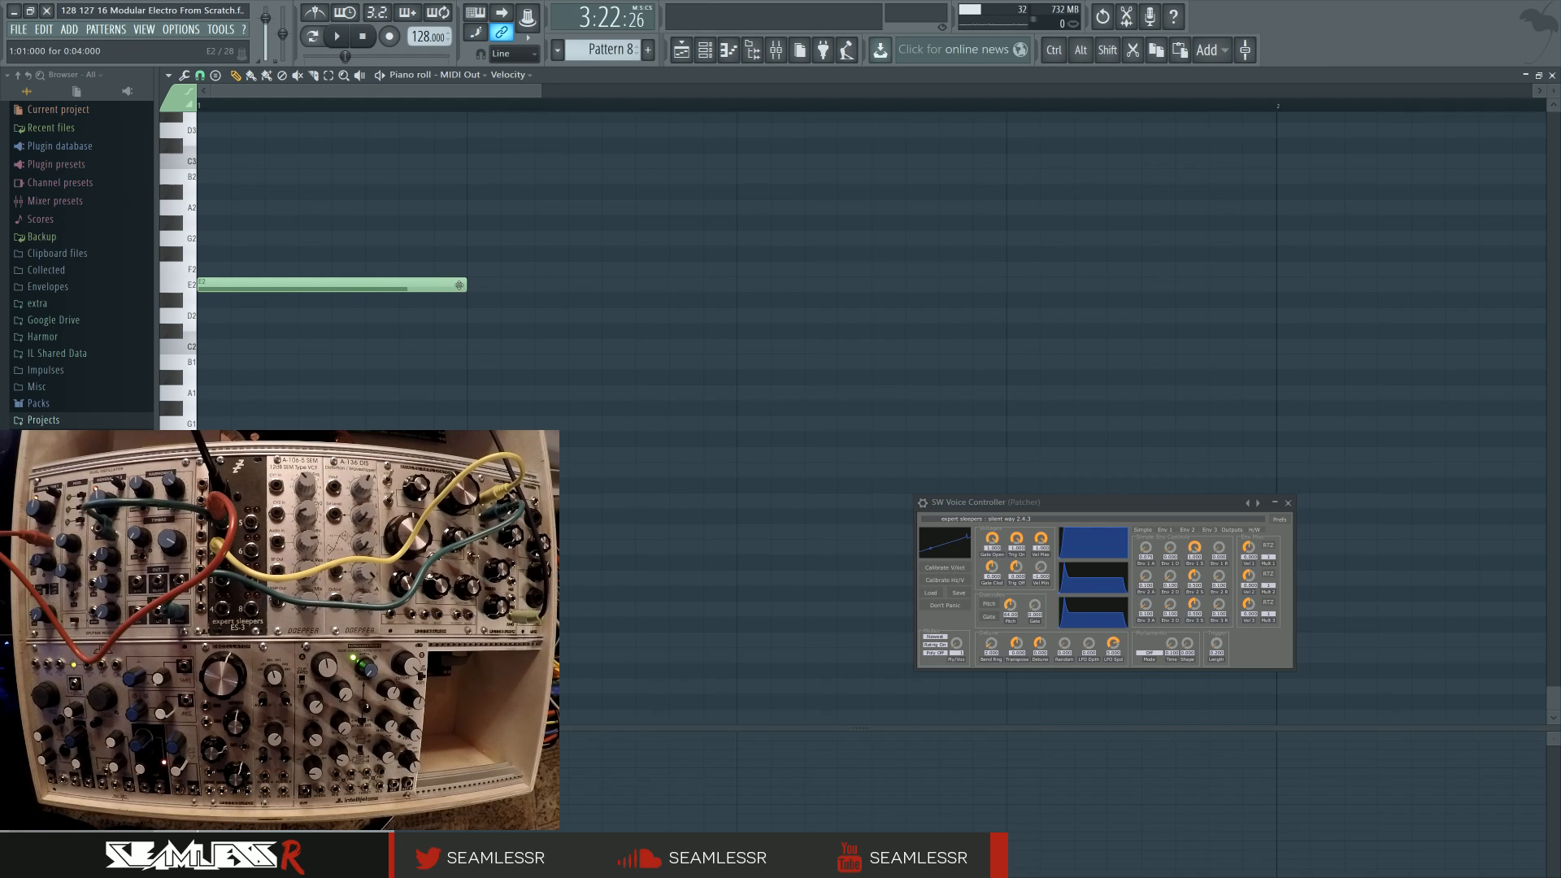
drag(459, 285, 1274, 284)
key(space)
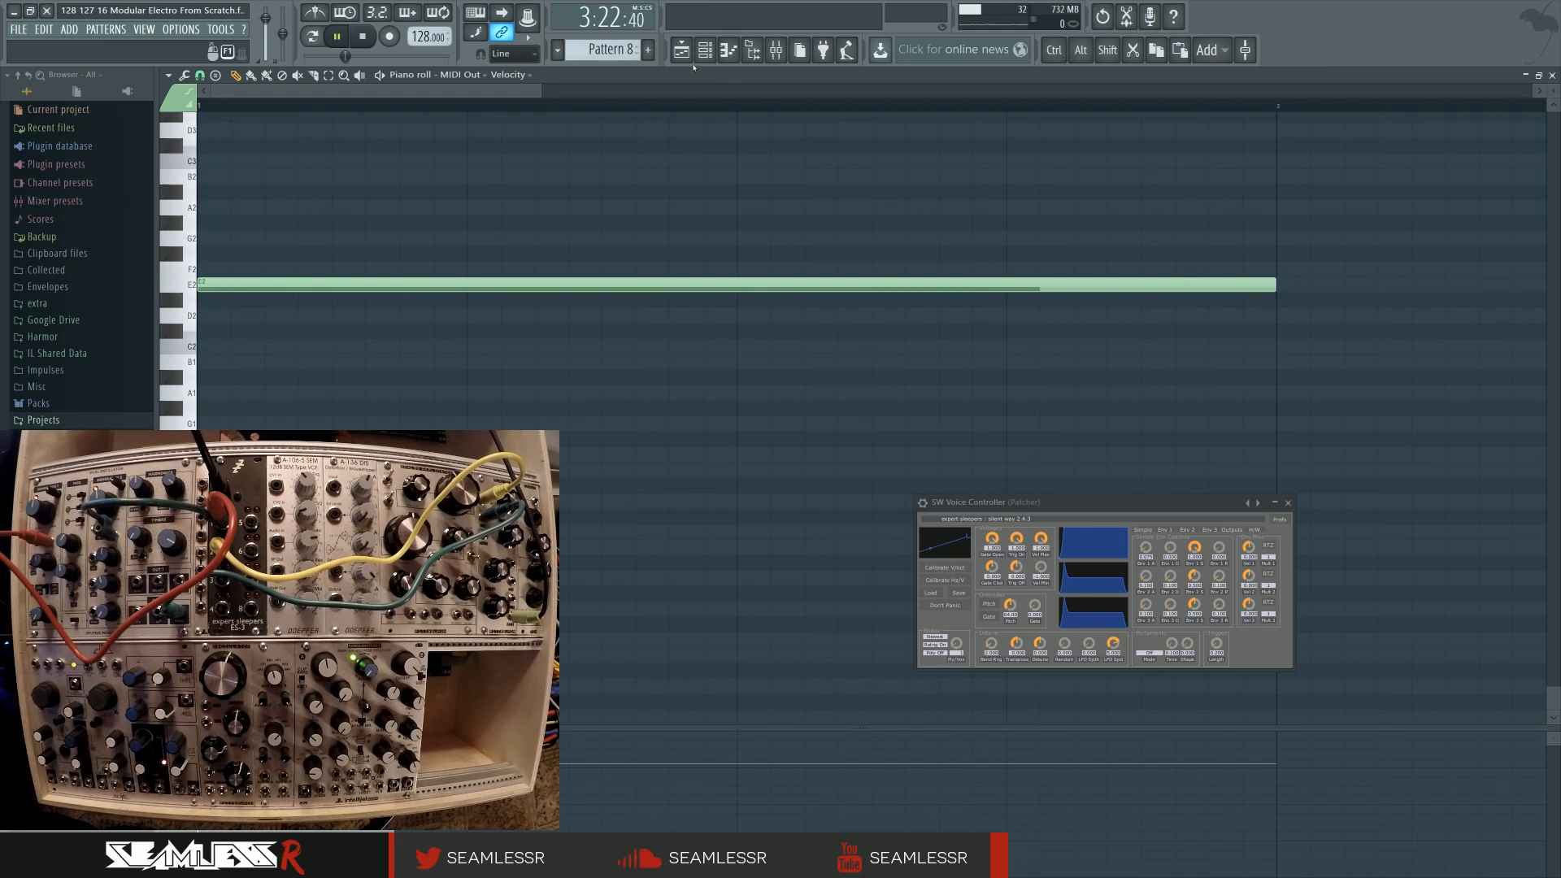
key(F5)
key(space)
click(587, 111)
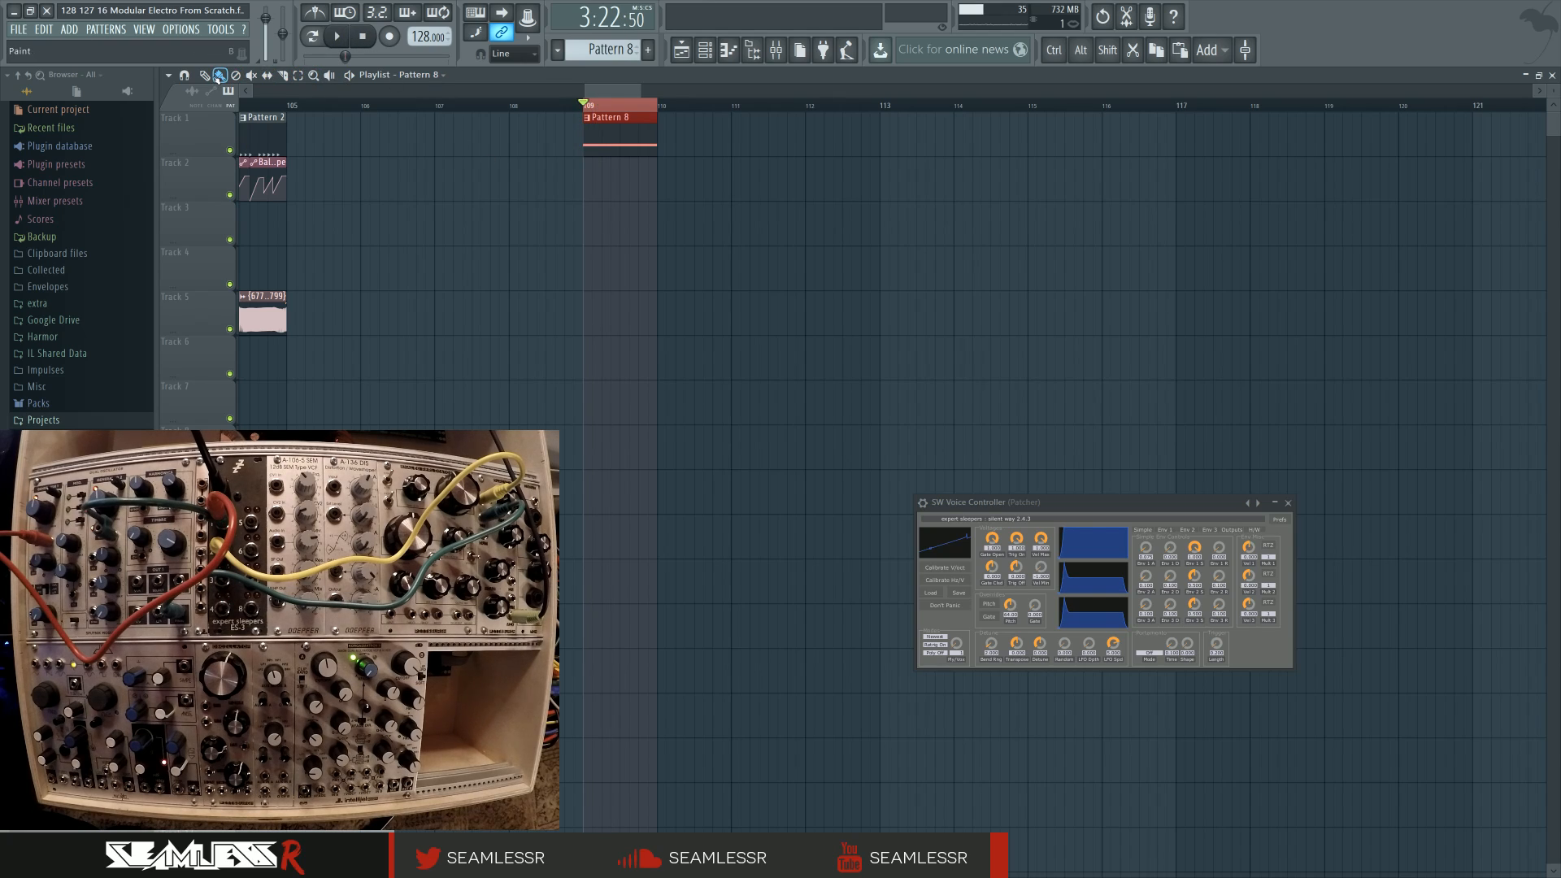
click(184, 76)
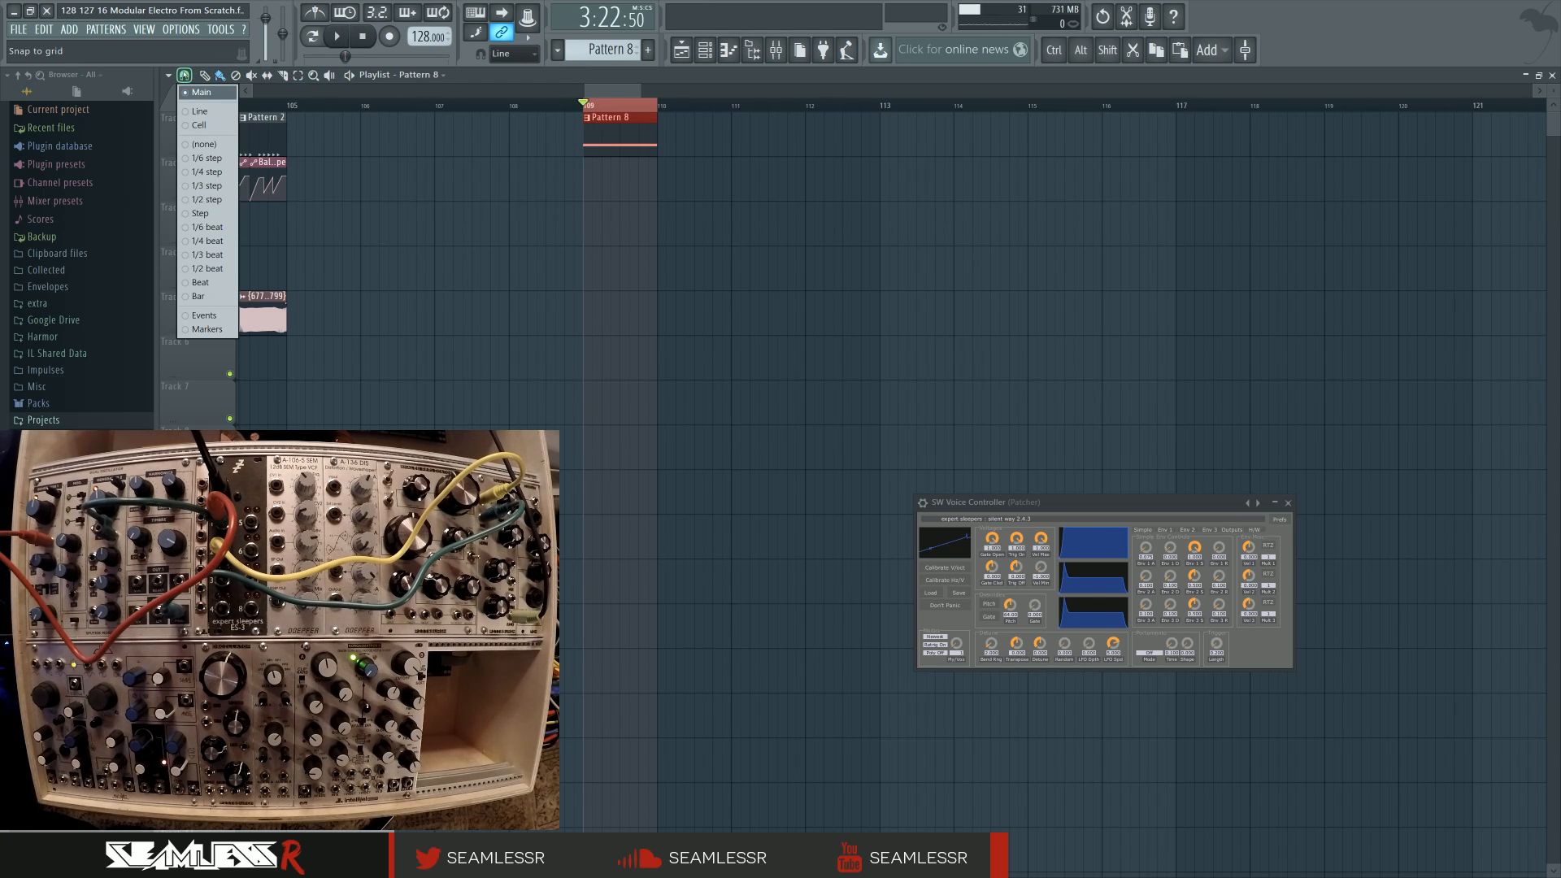
click(520, 53)
key(Escape)
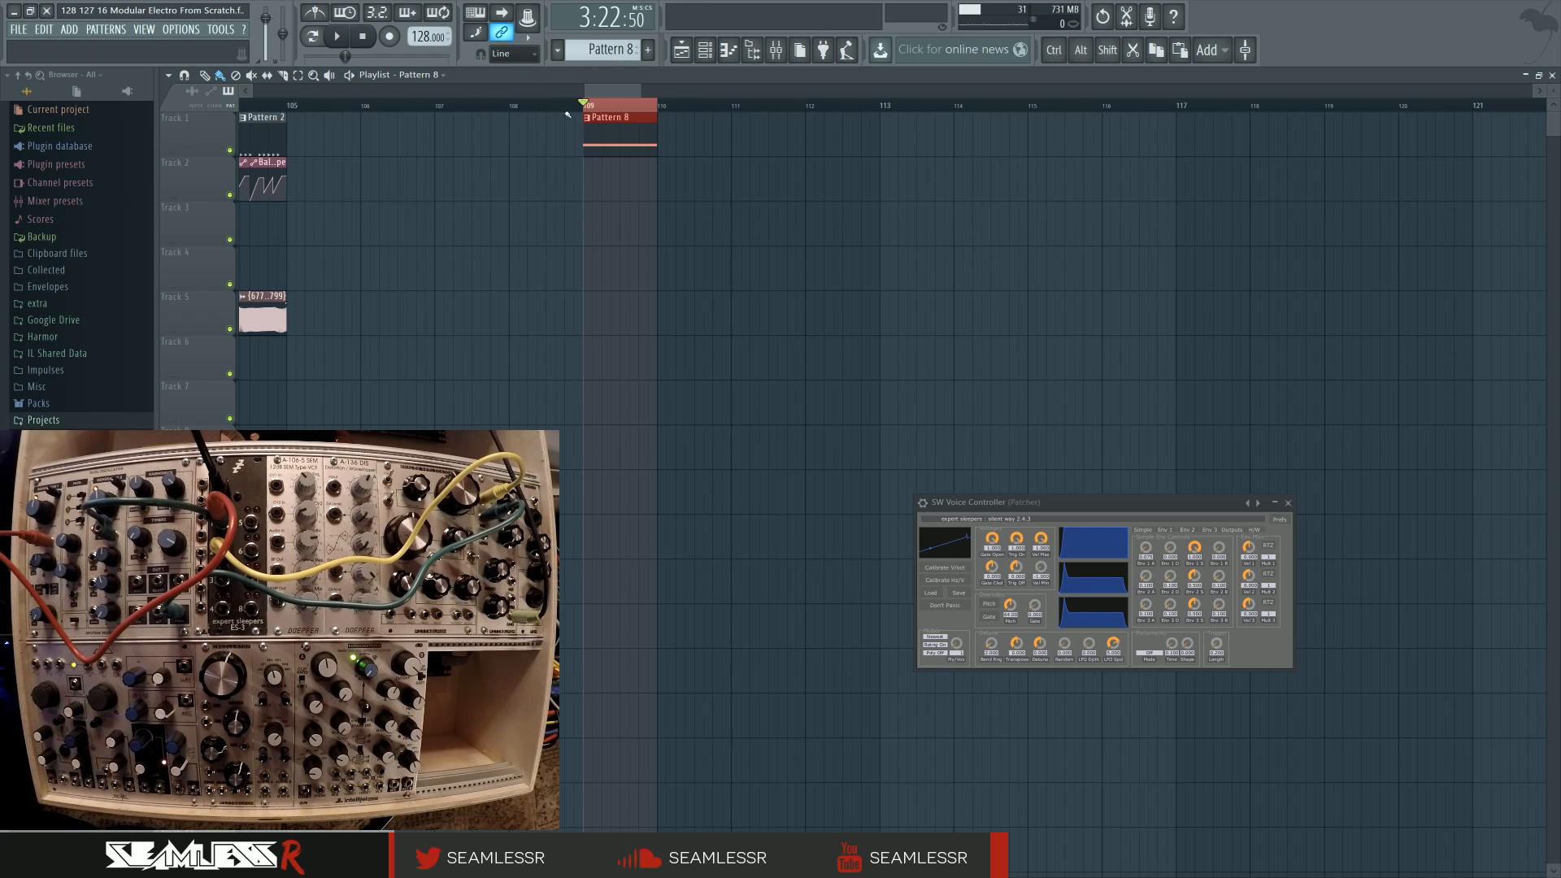
Step: Repeatedly play and stop the looped Pattern 8 to audition the modular patch while recabling and adjusting it
key(space)
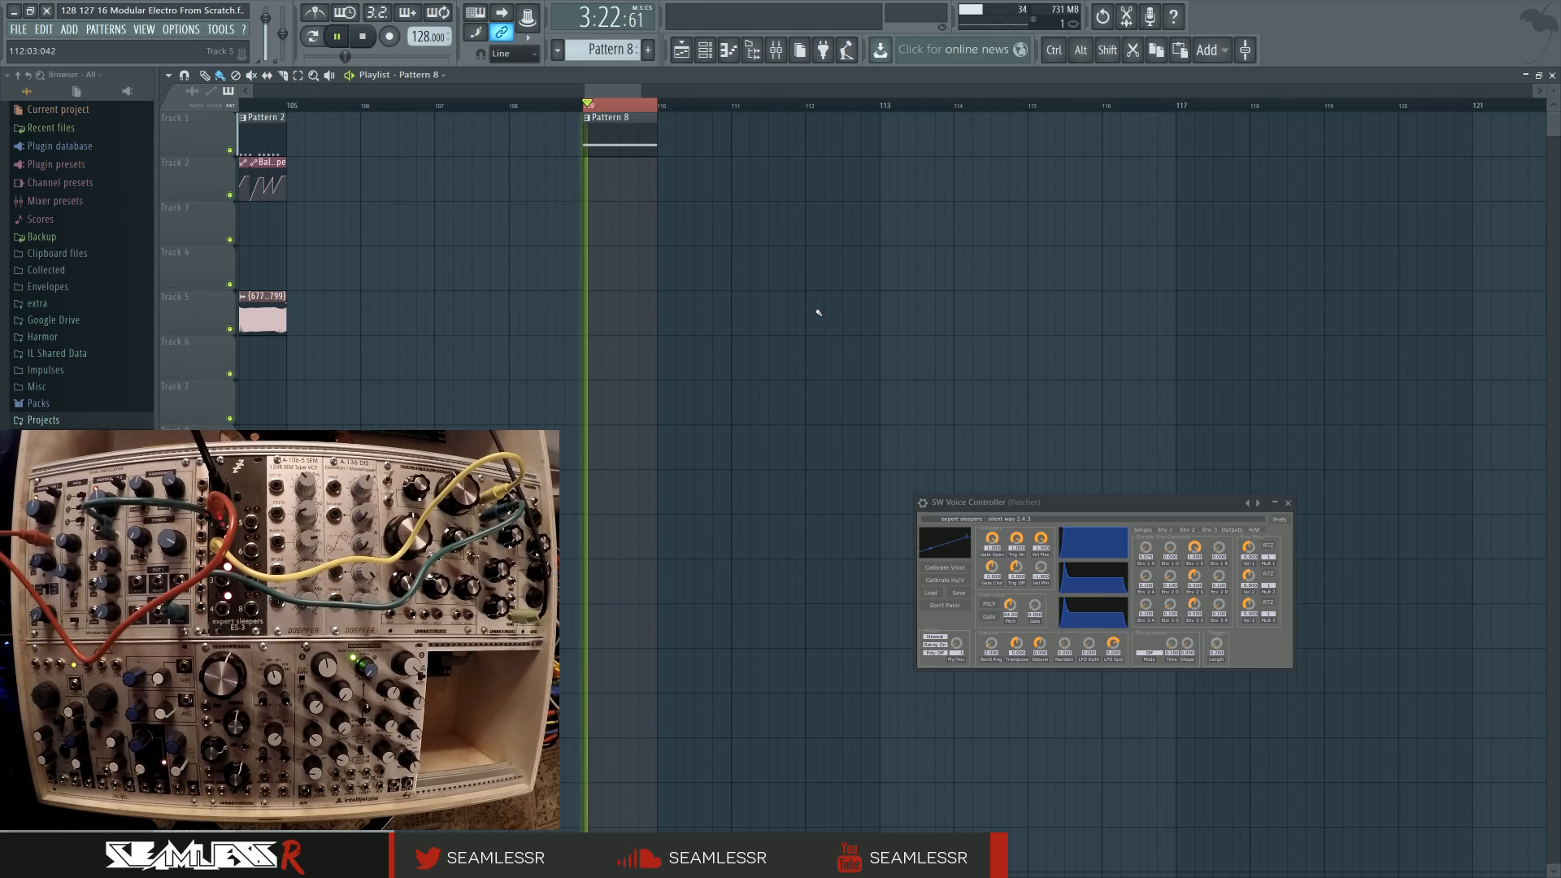
key(space)
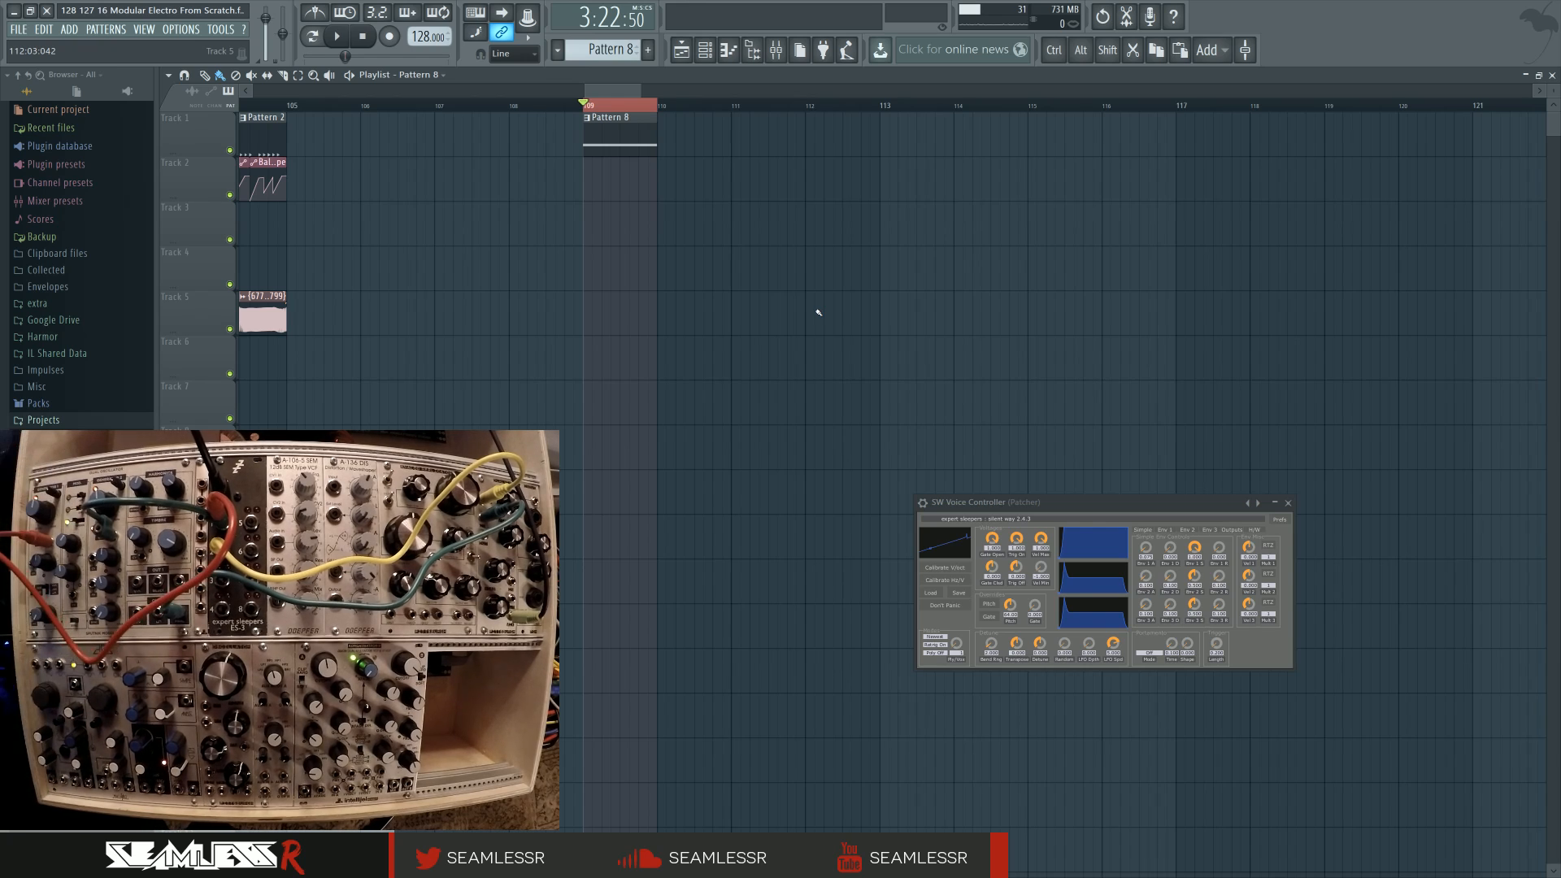
key(space)
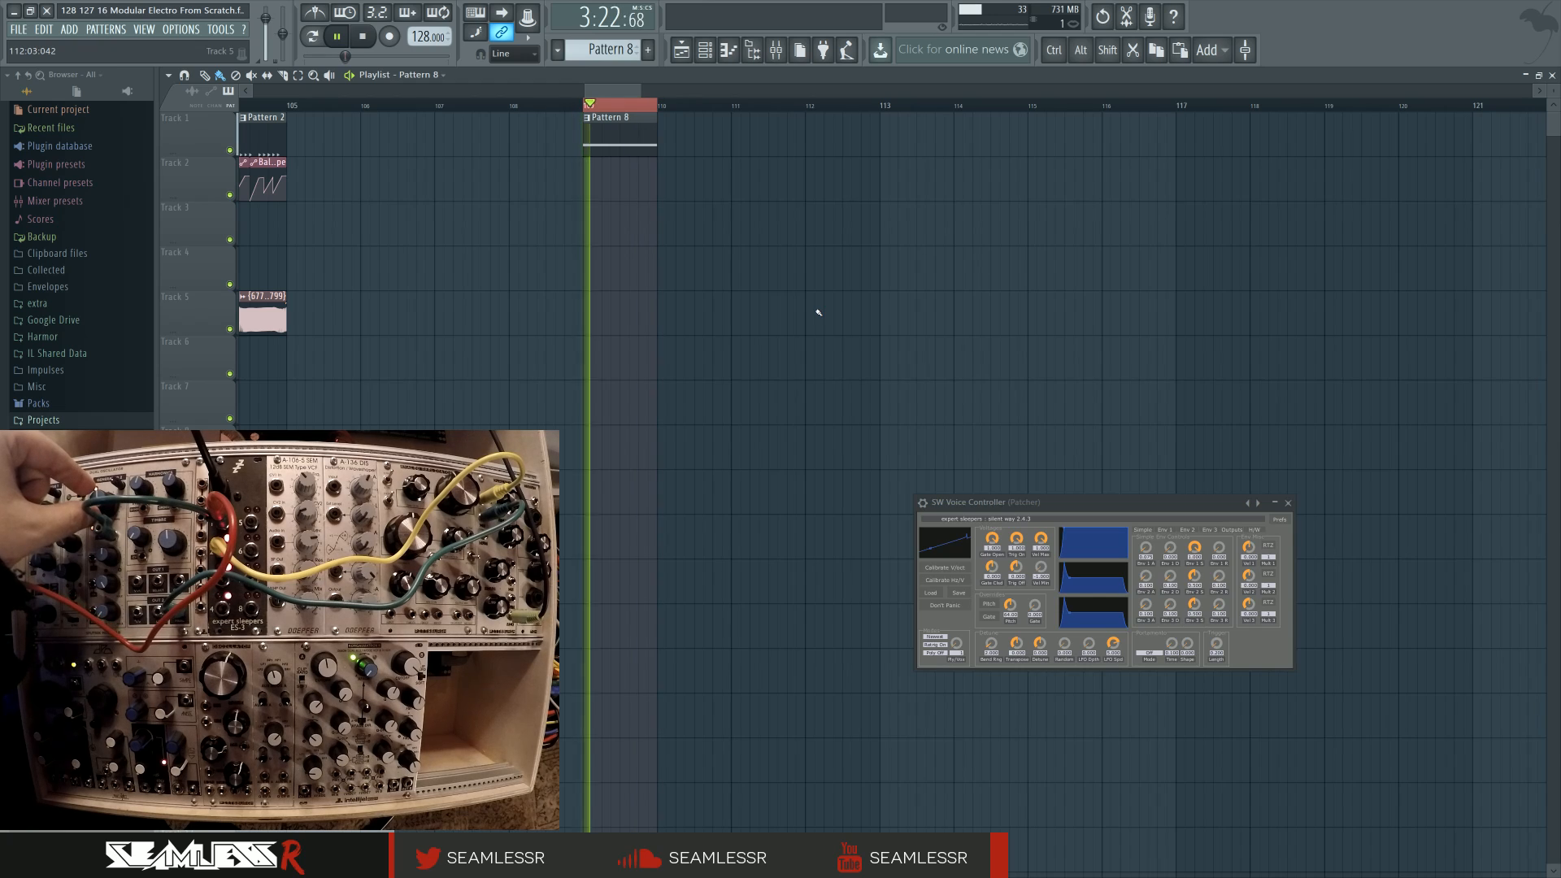
key(space)
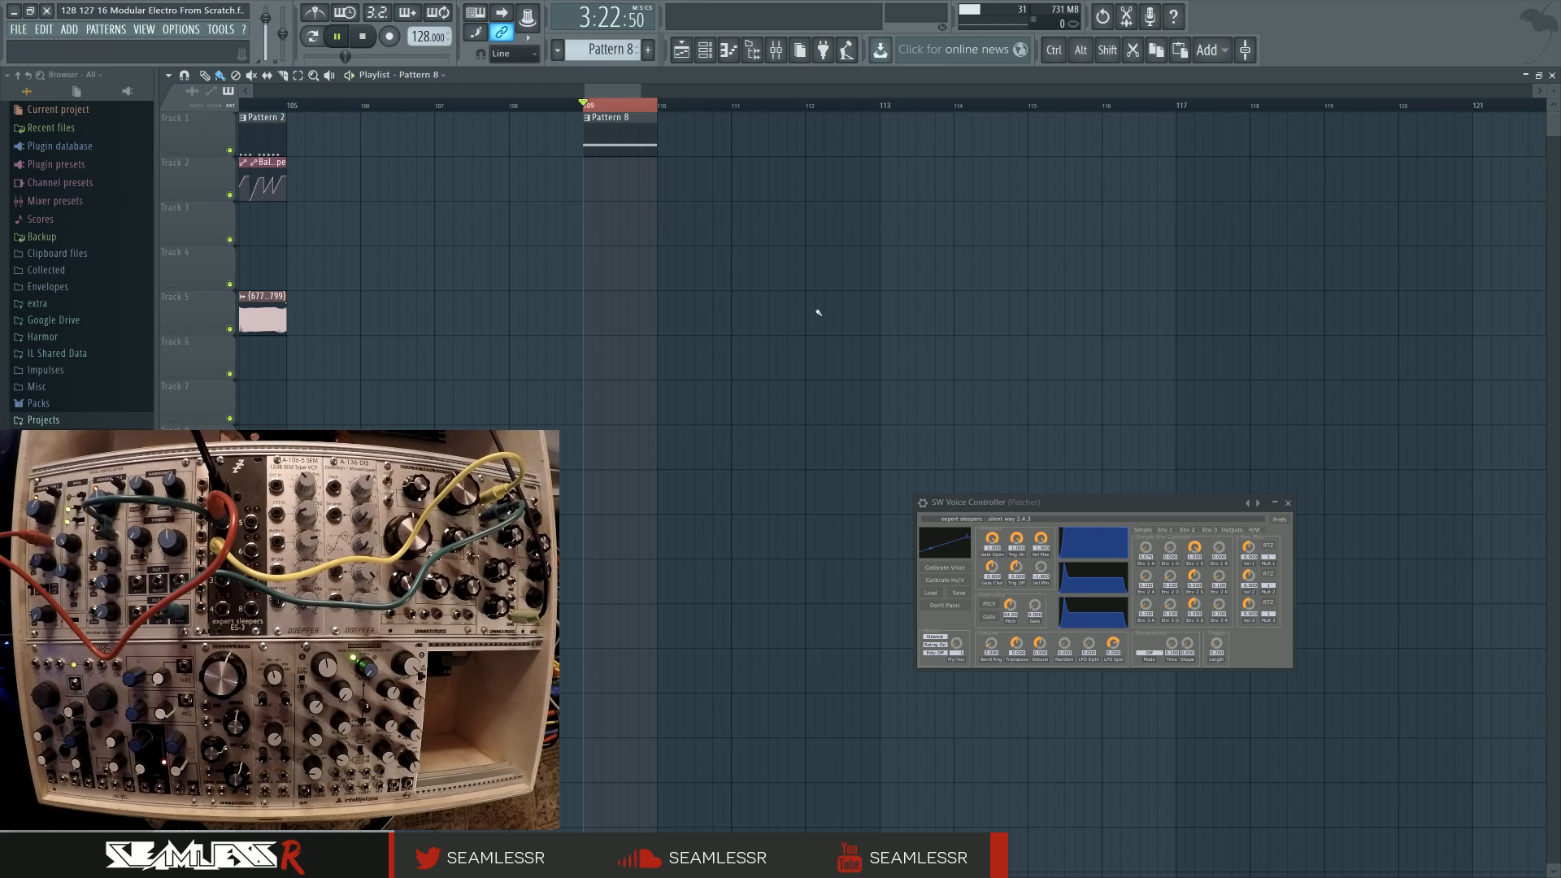
key(space)
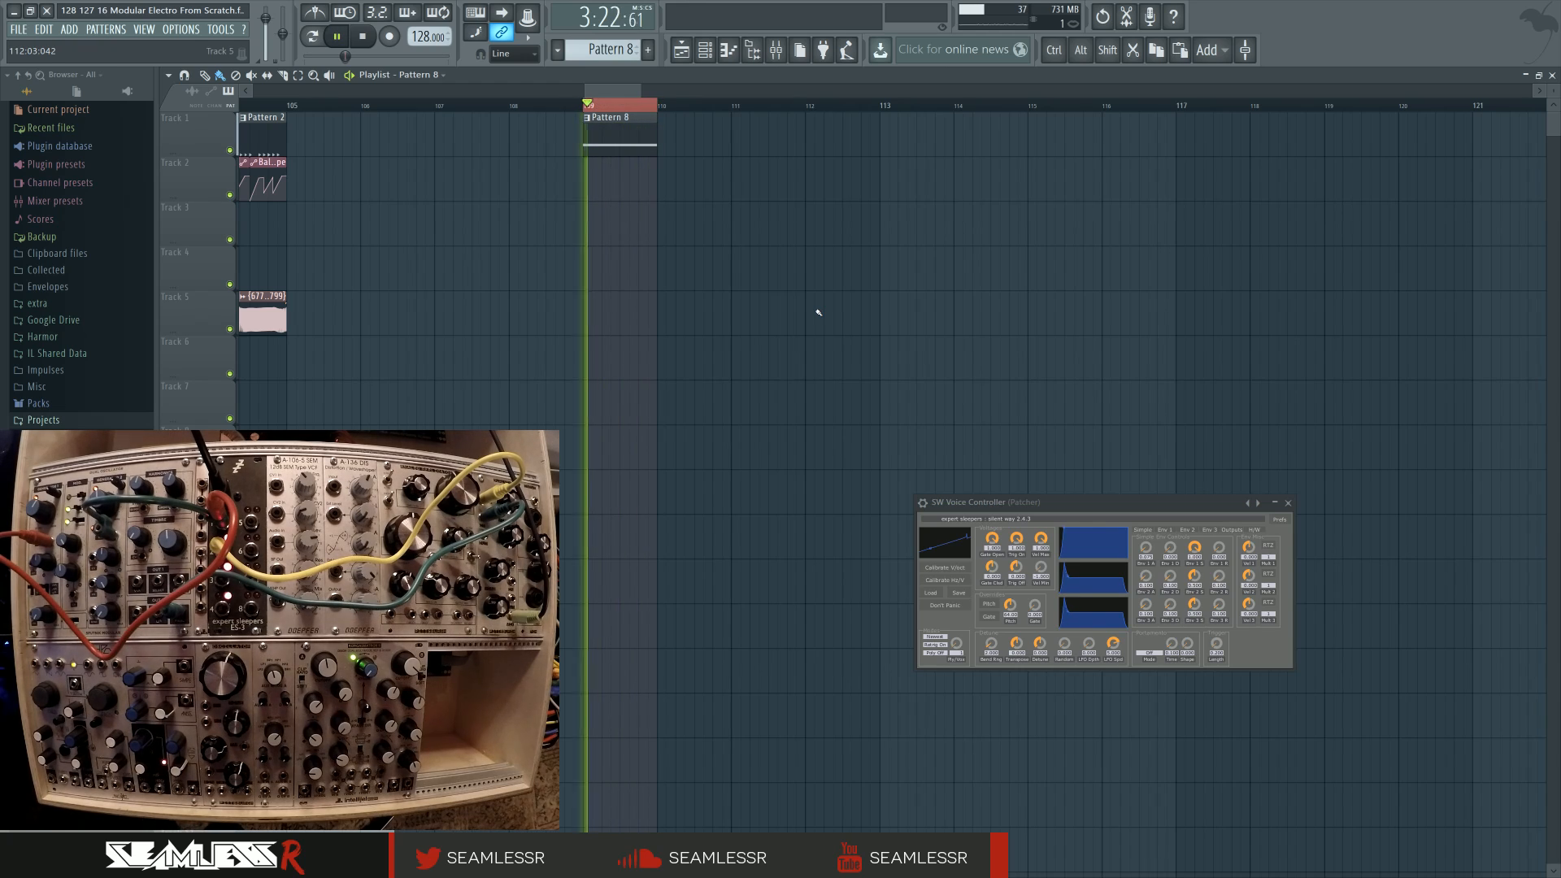
key(space)
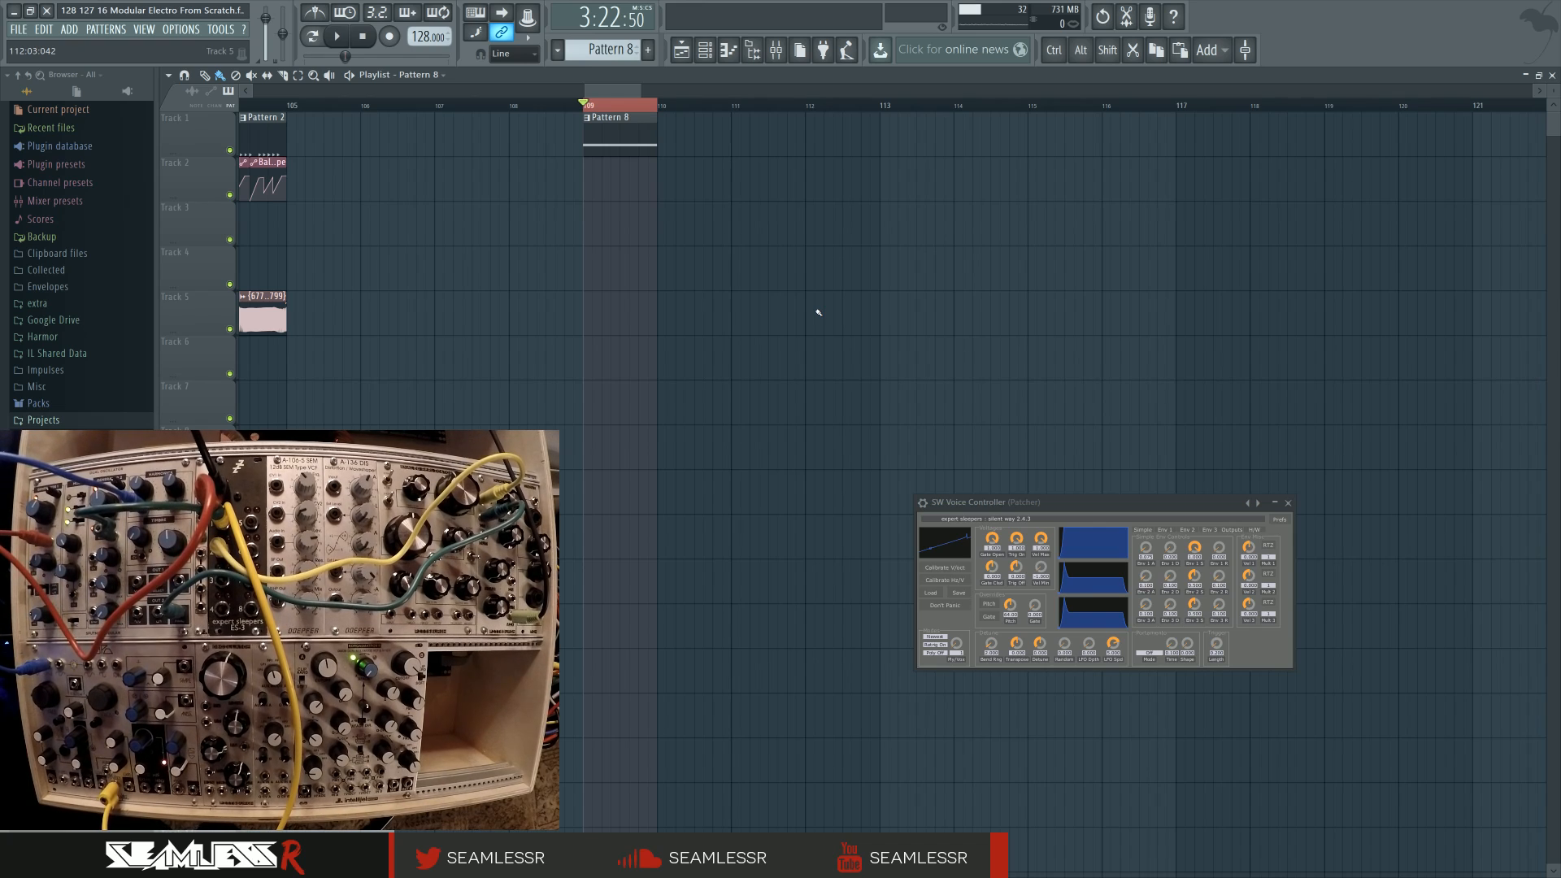
key(space)
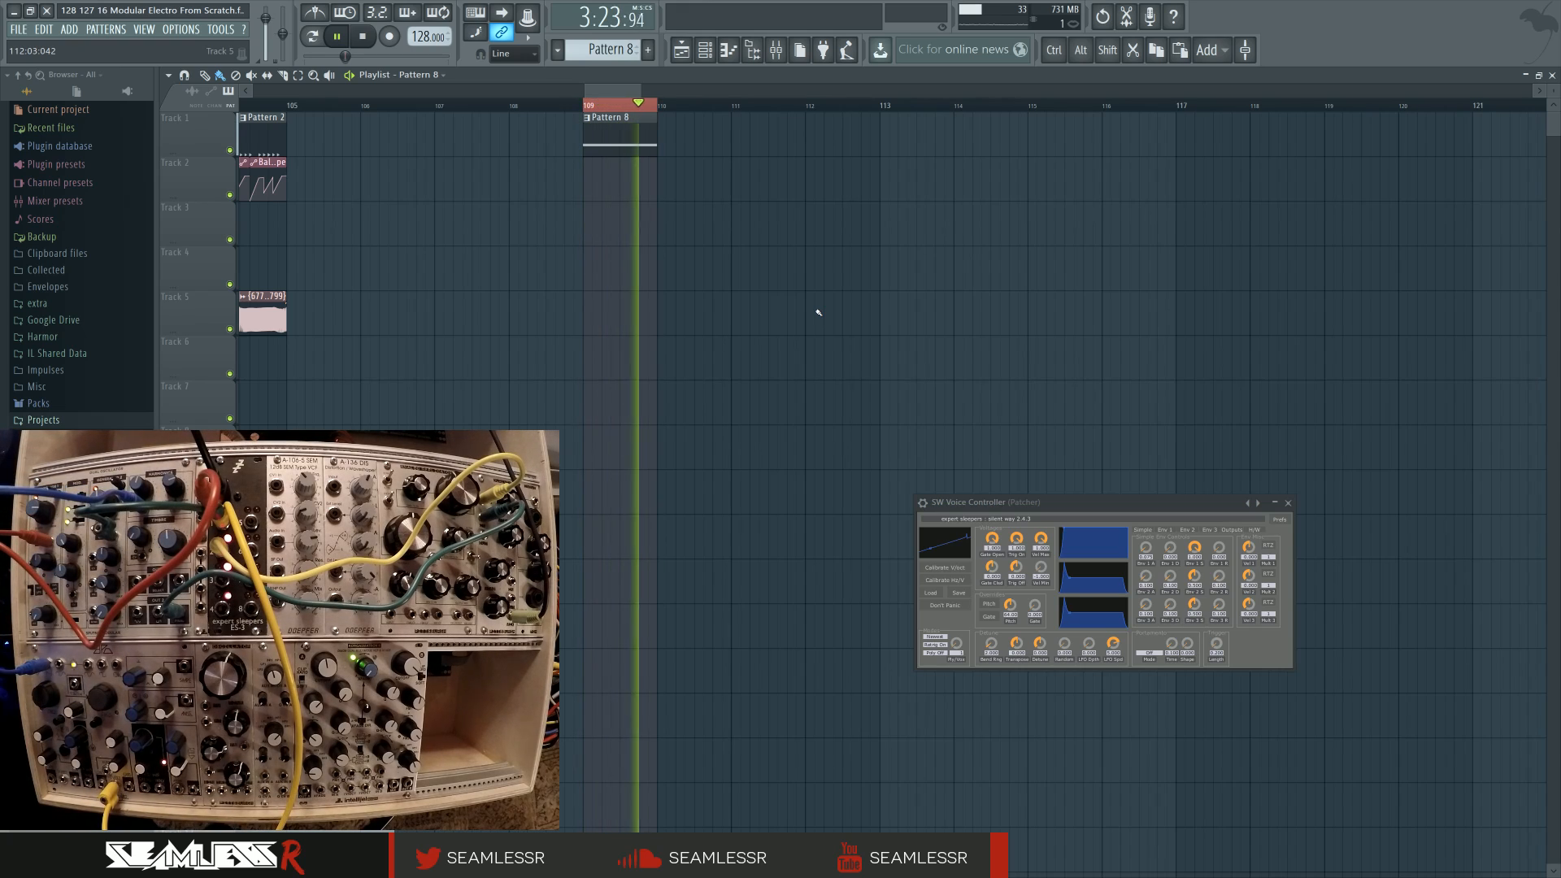
key(space)
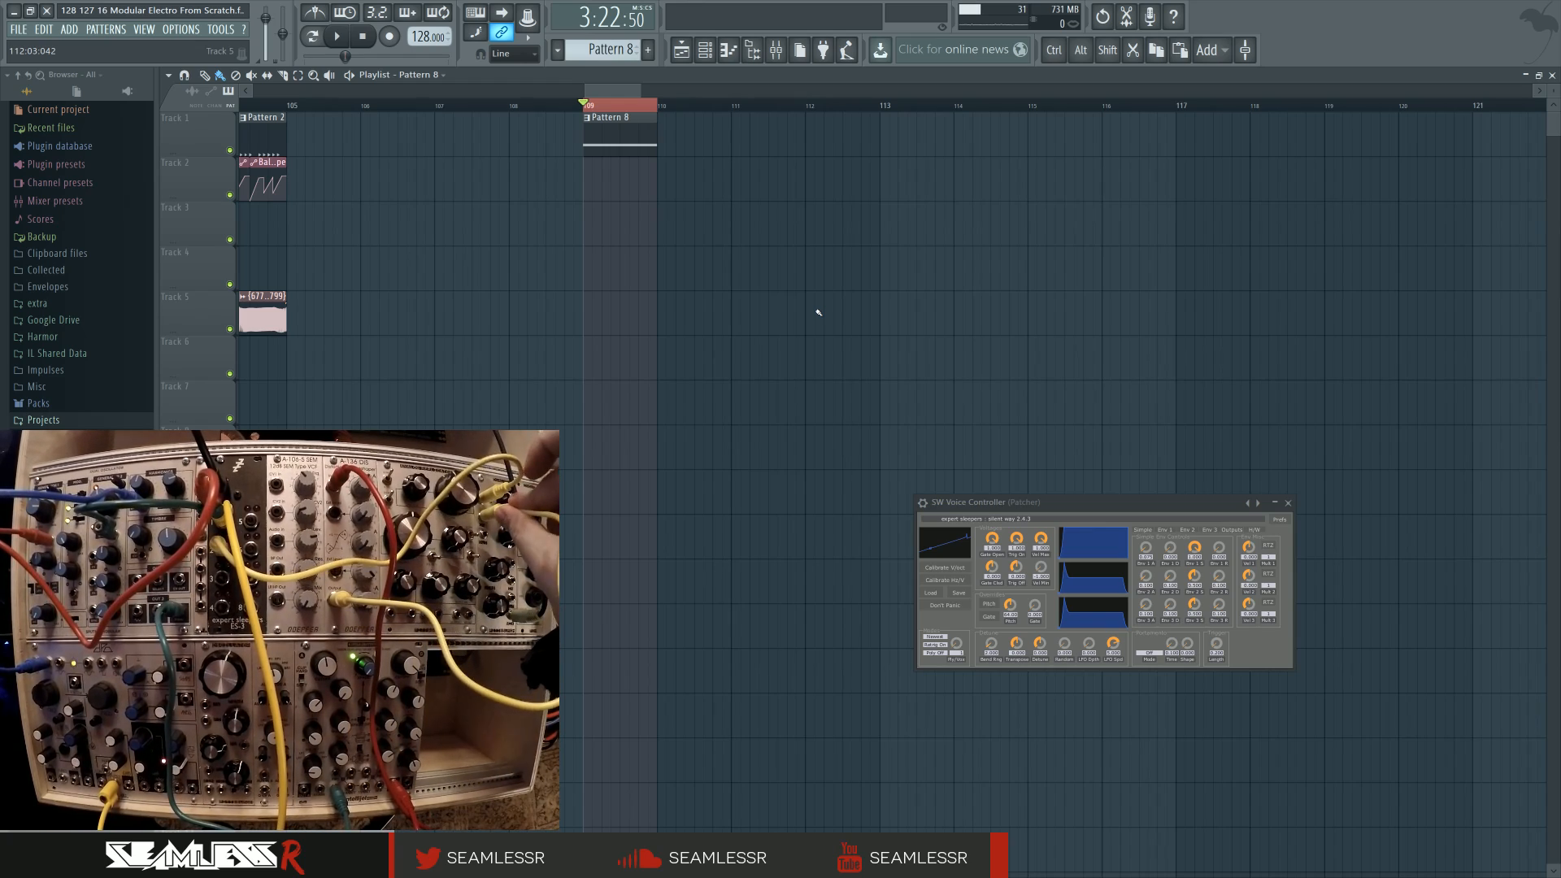
key(space)
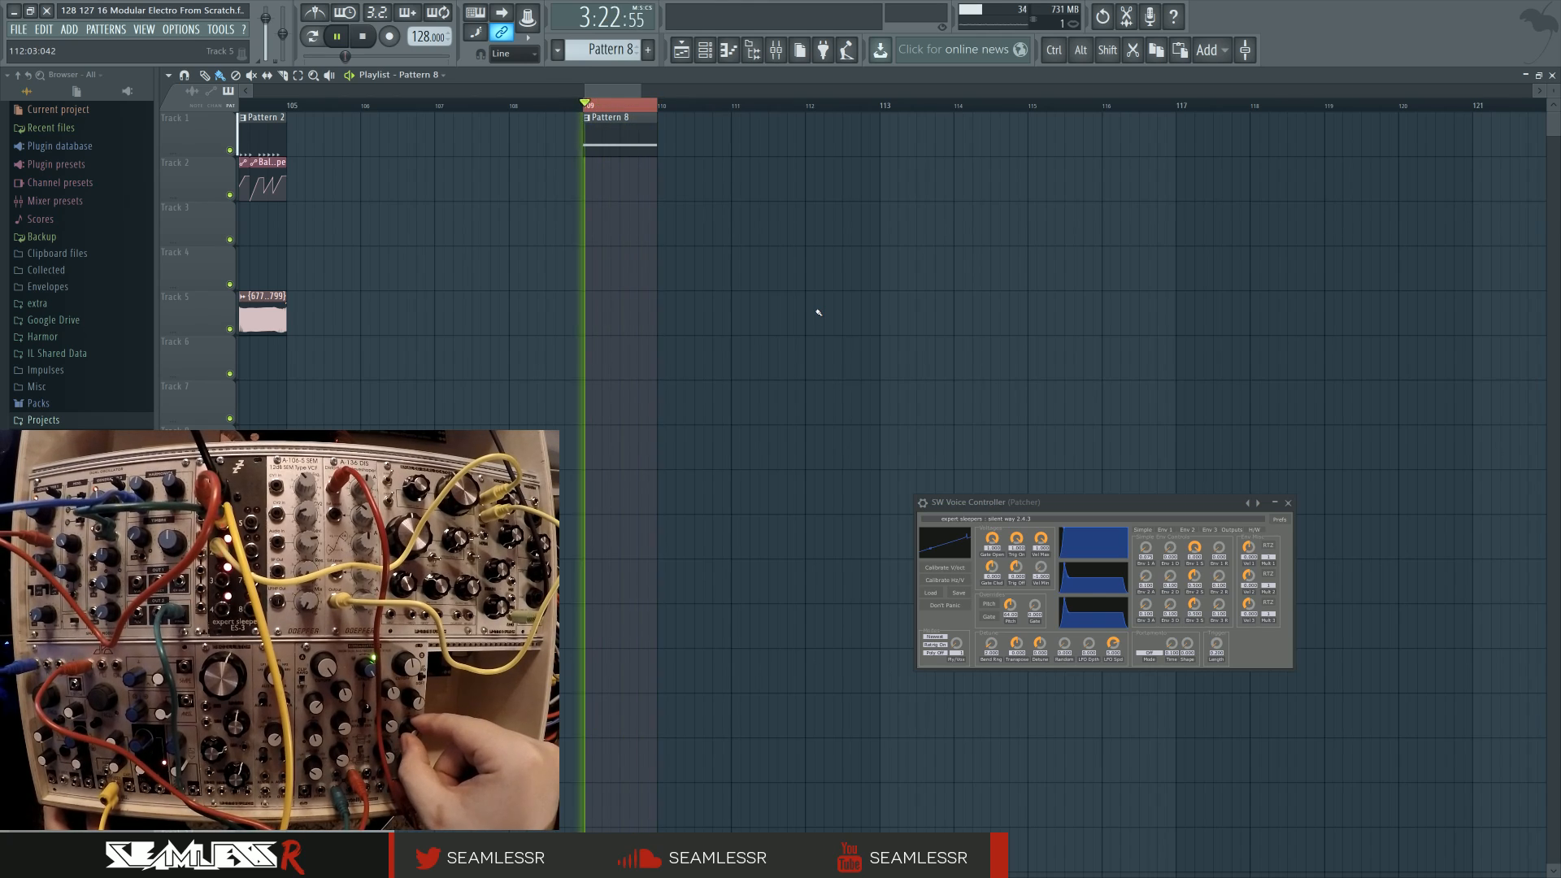
key(space)
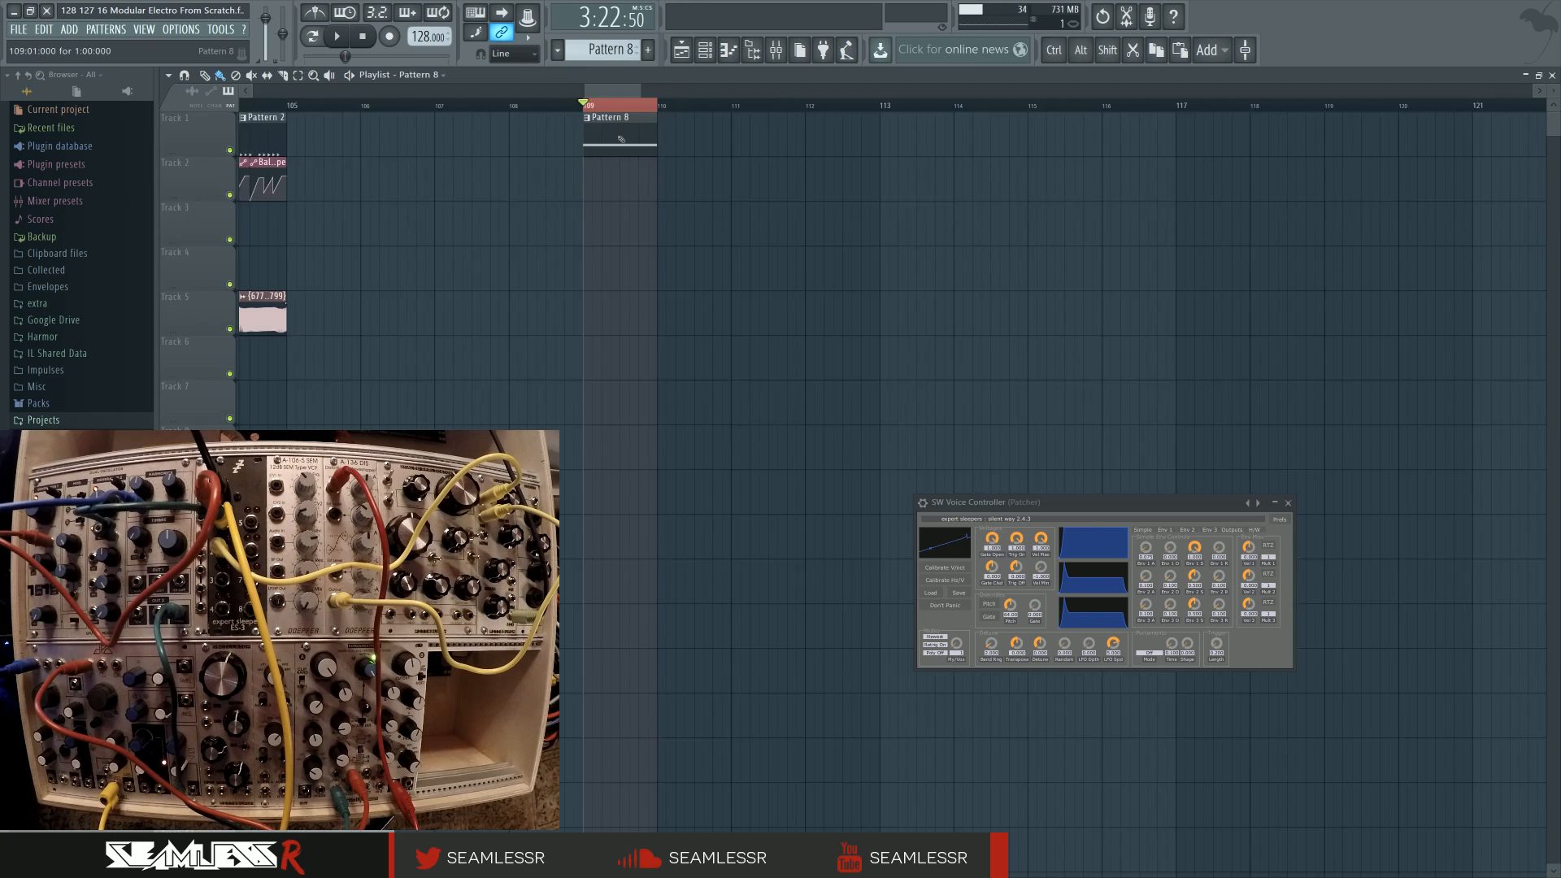
Step: Open Pattern 8's MIDI Out piano roll and audition its E2 note
key(F7)
scroll(514, 349, up, 2)
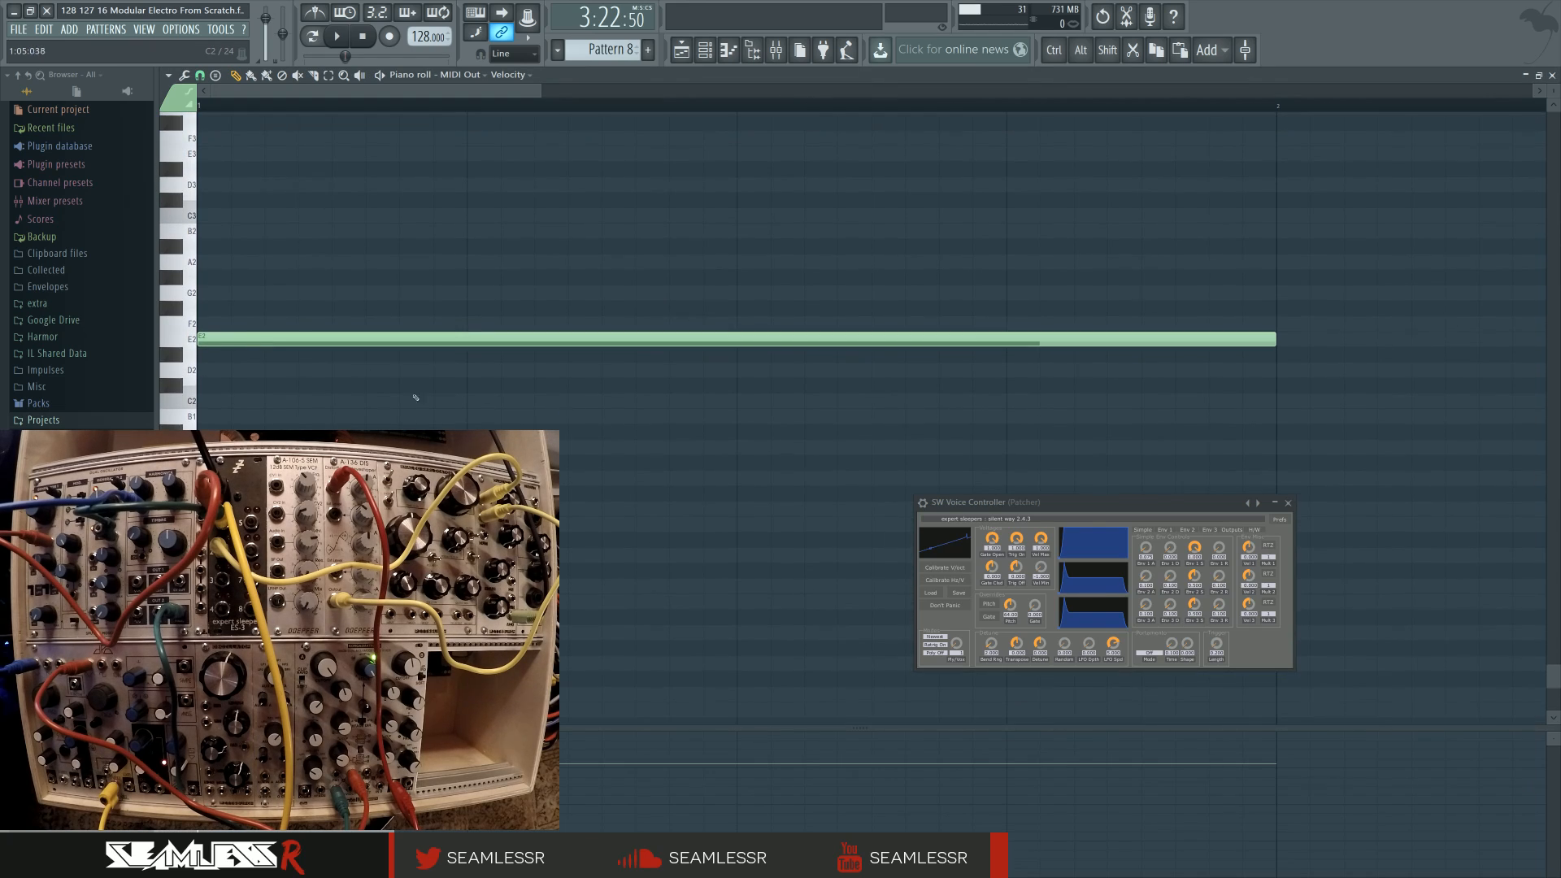
drag(237, 339, 287, 341)
key(space)
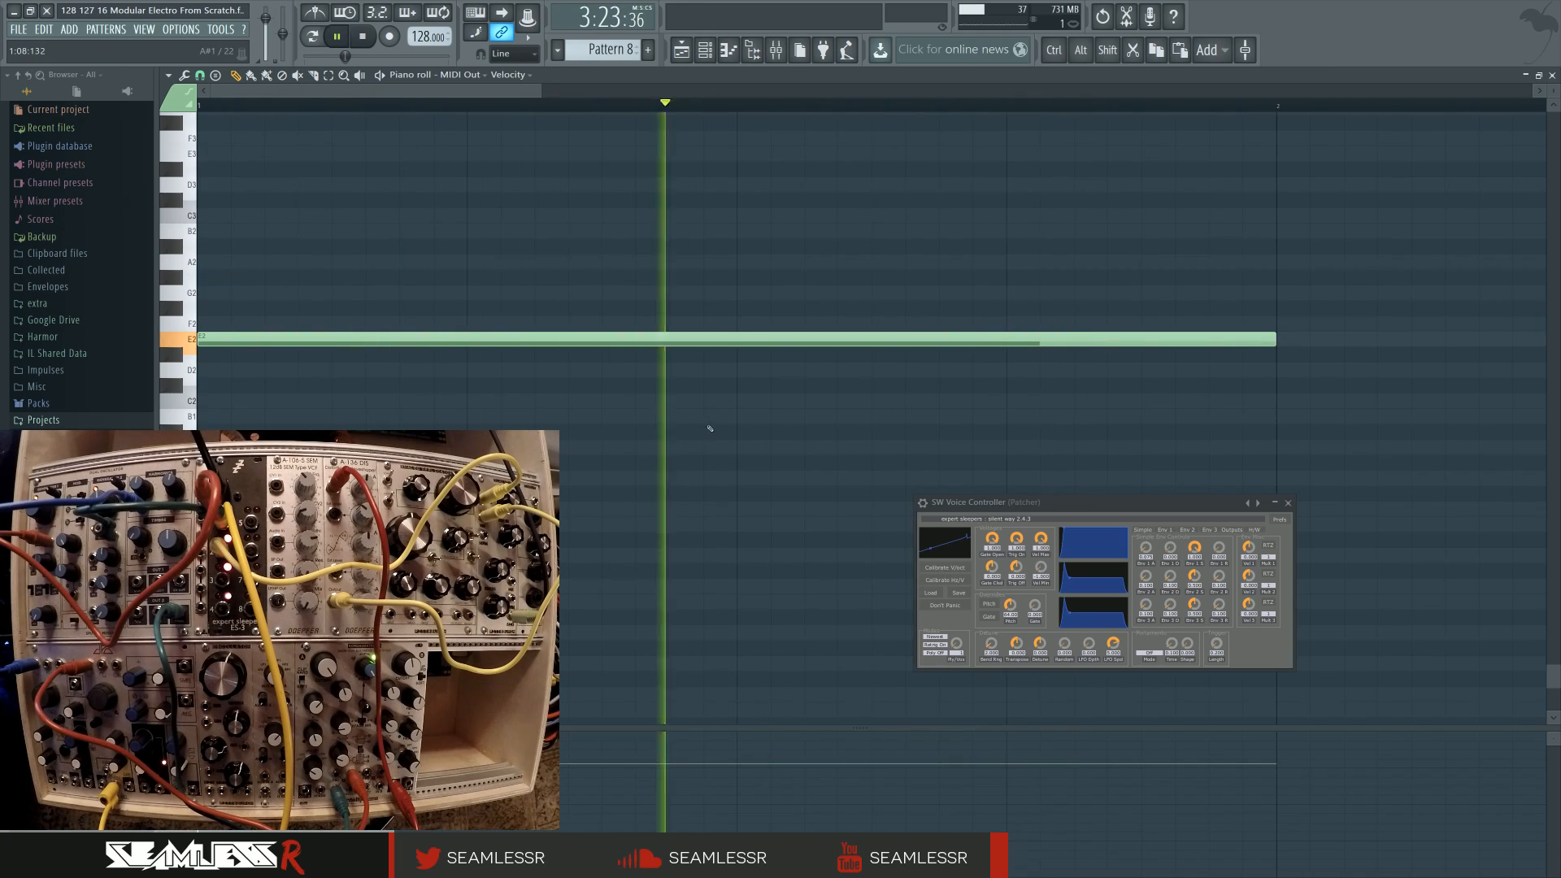
key(space)
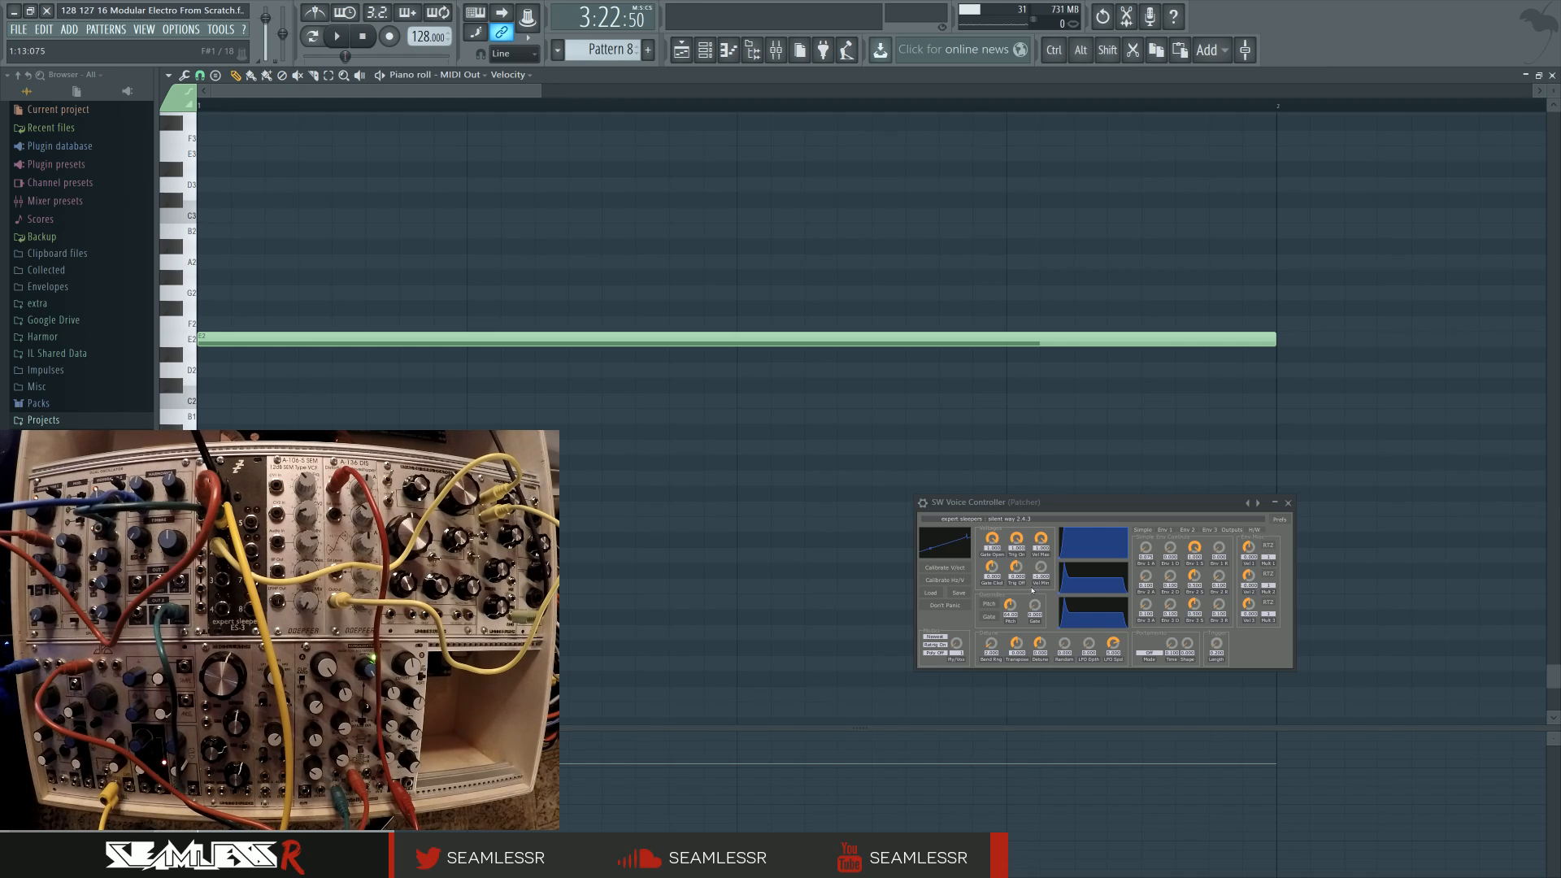
Step: Try different Pitch and Transpose settings in SW Voice Controller, auditioning them with the pattern playing
key(space)
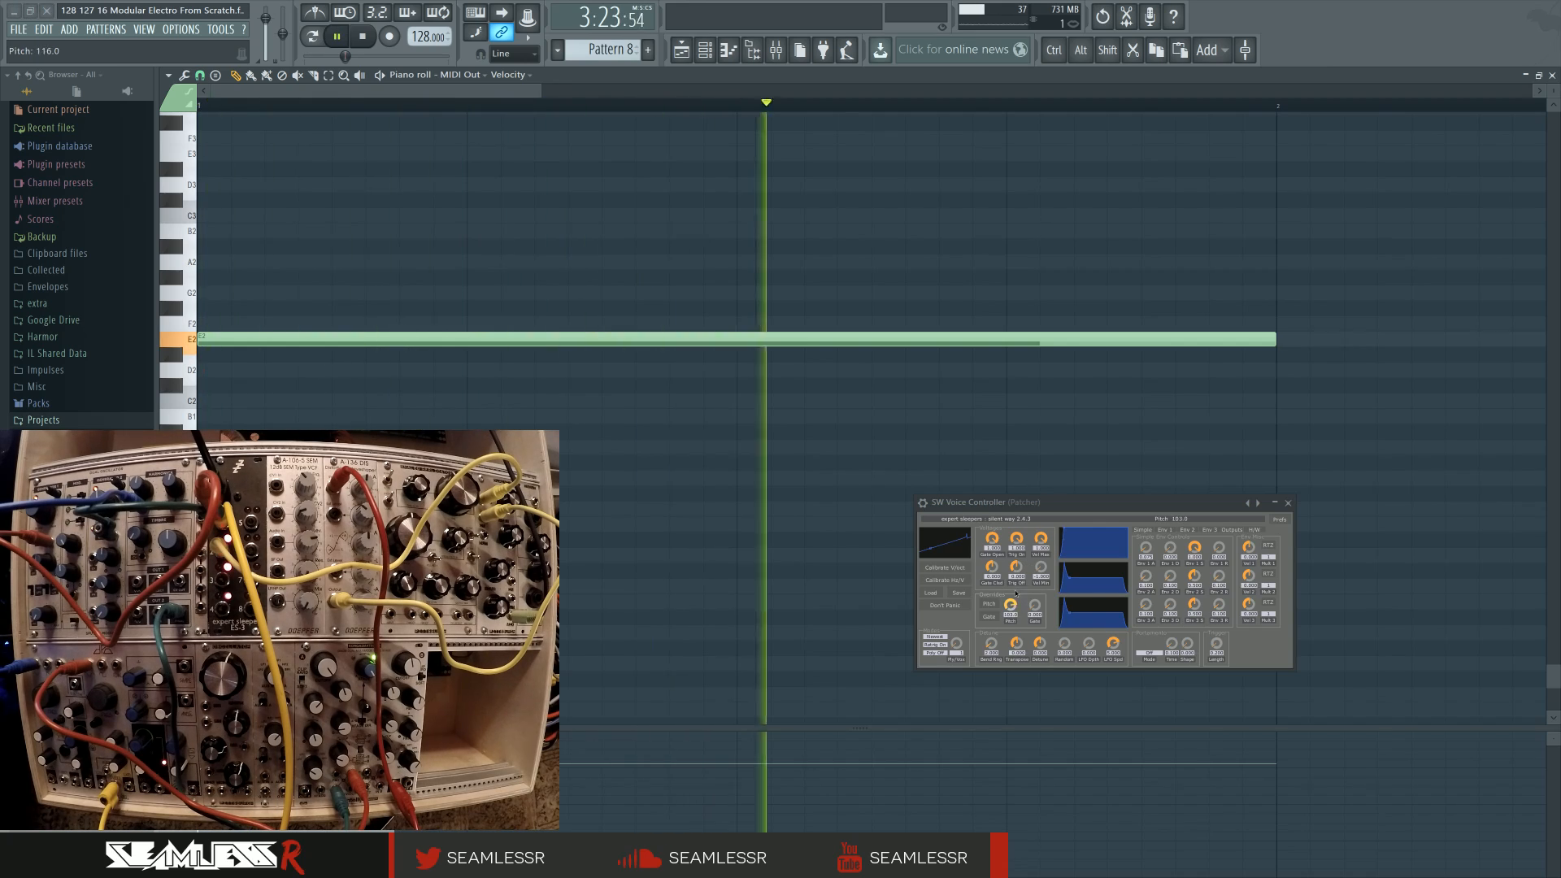
drag(1041, 647, 1021, 605)
double_click(1041, 643)
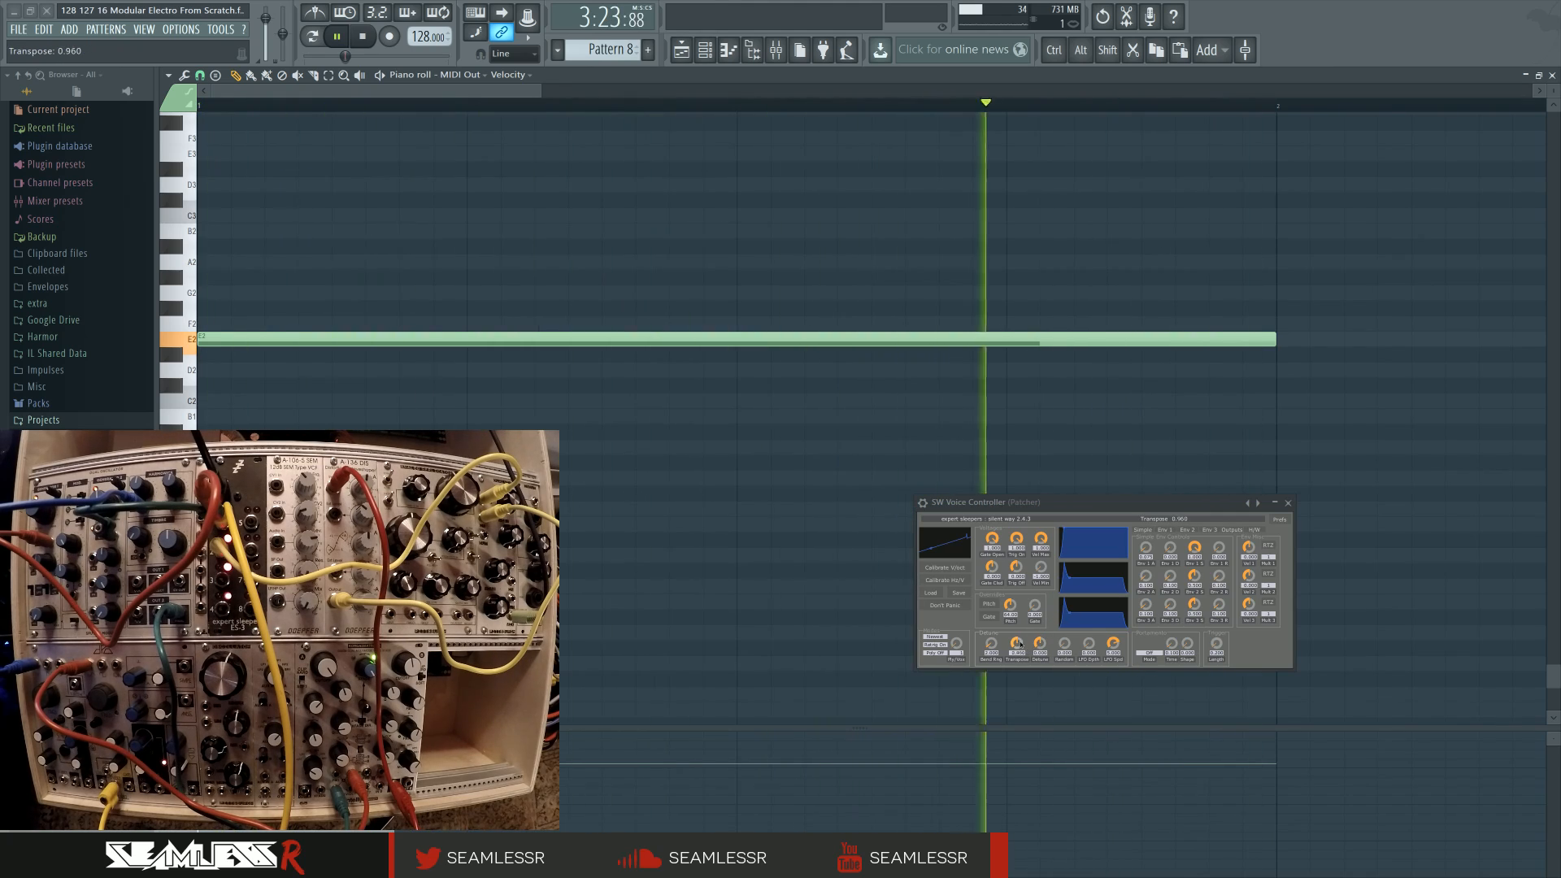
double_click(1016, 643)
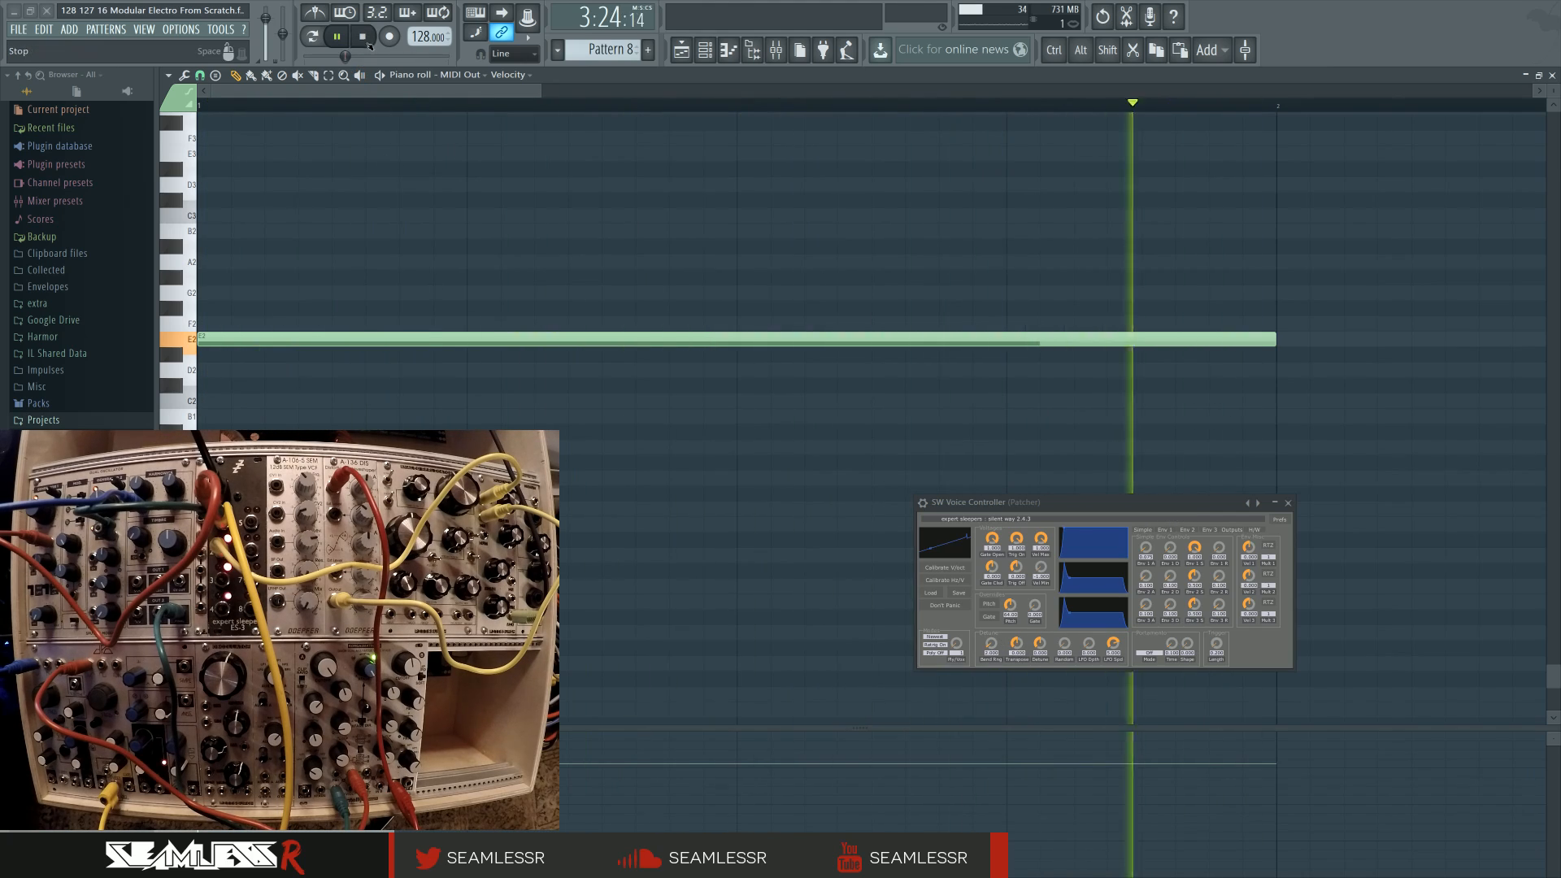
key(space)
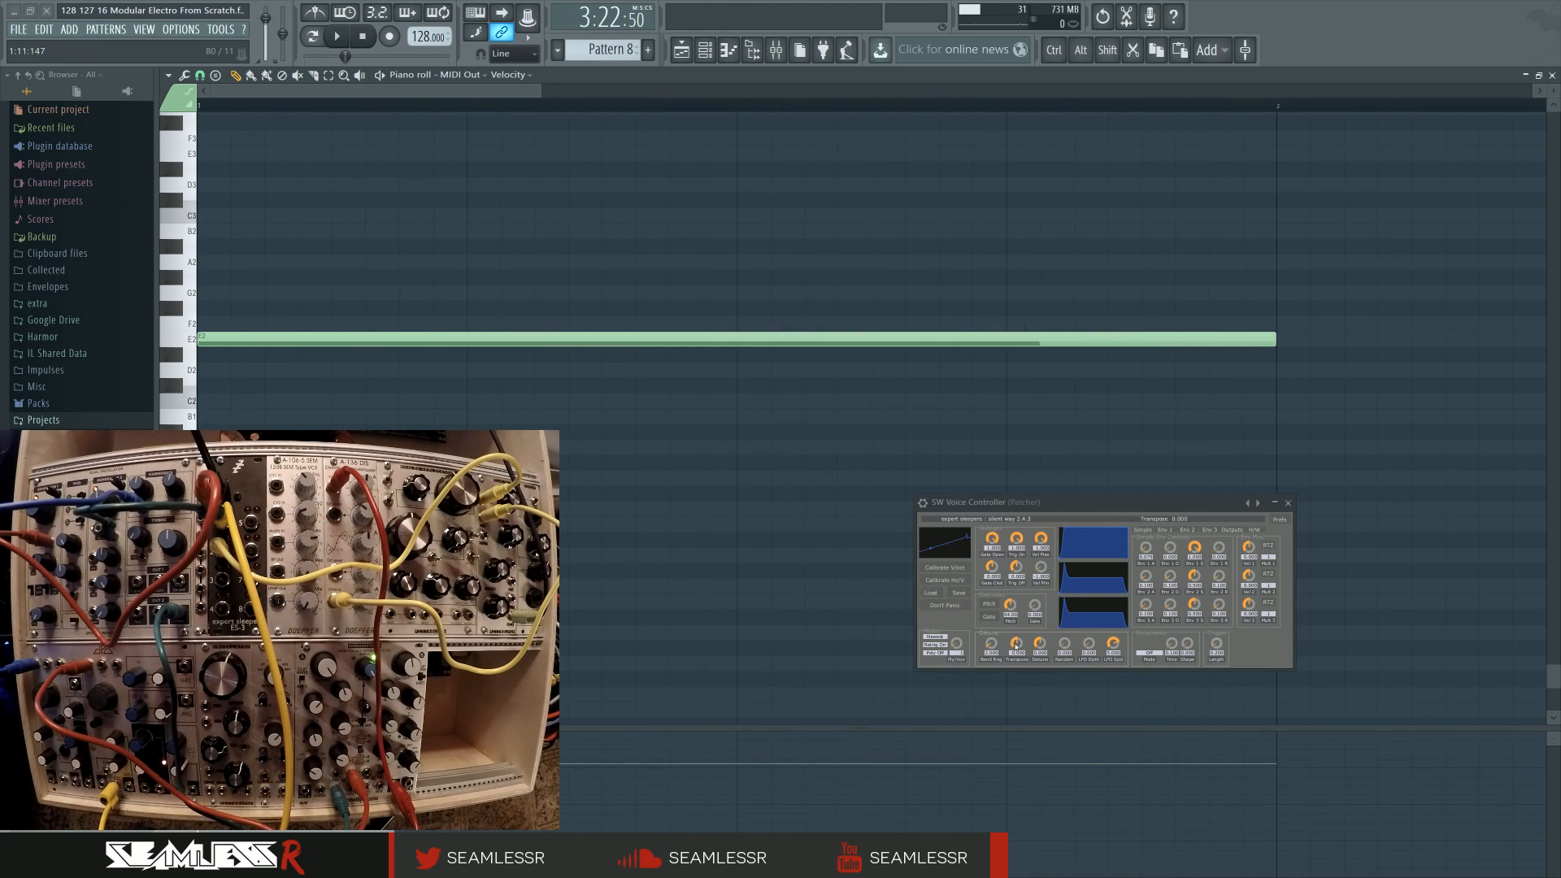
drag(1016, 647, 1016, 644)
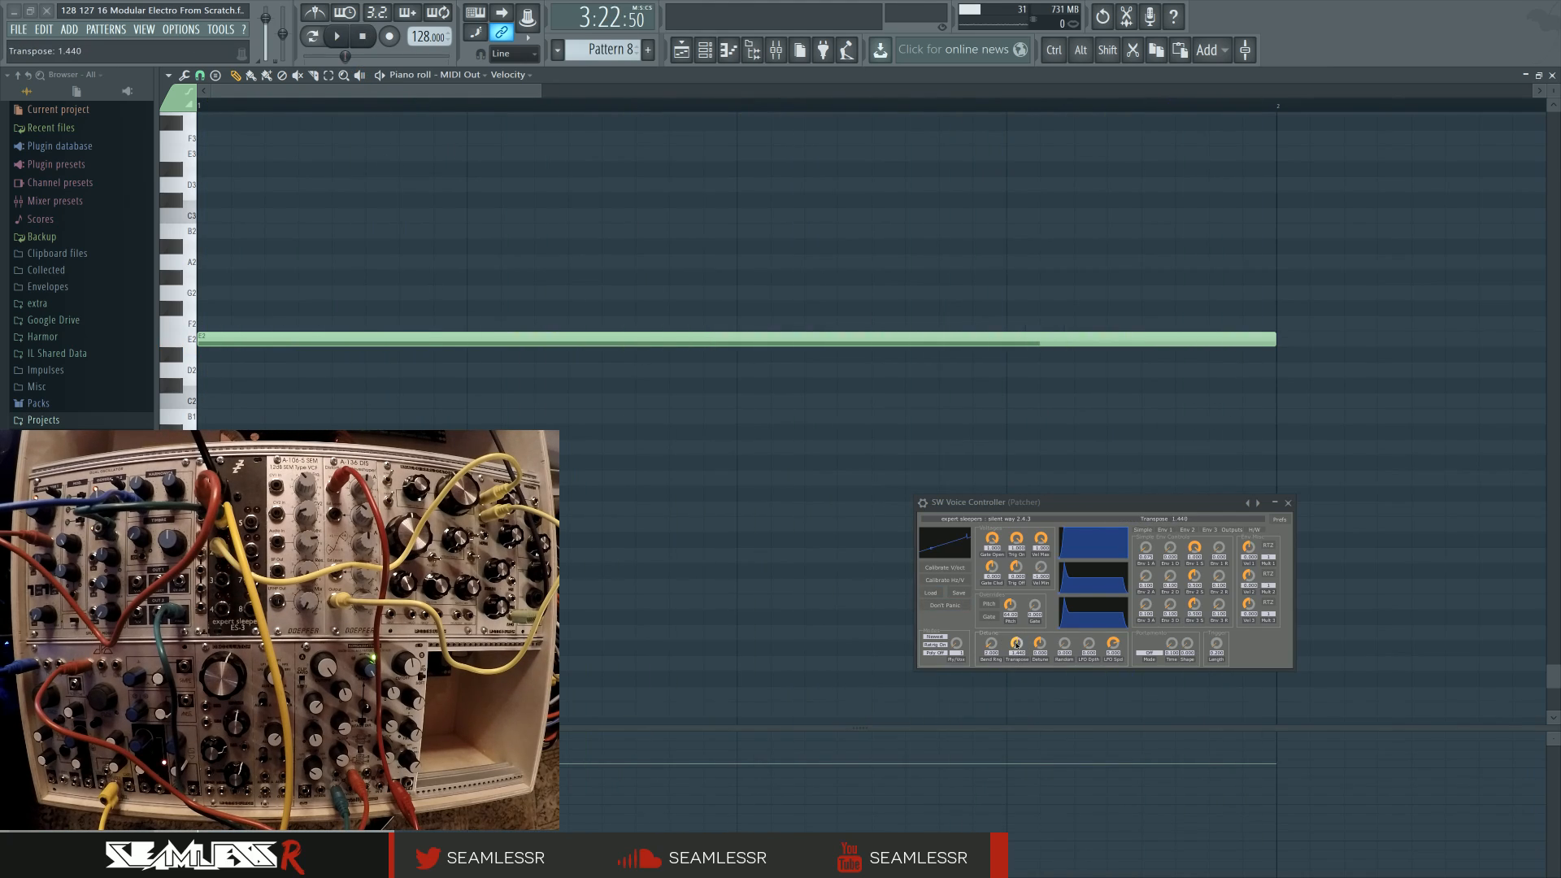
Step: Open the Patcher on mixer Insert 2 and enable 133. Transpose as a parameter input on SW Voice Controller
click(681, 49)
click(776, 49)
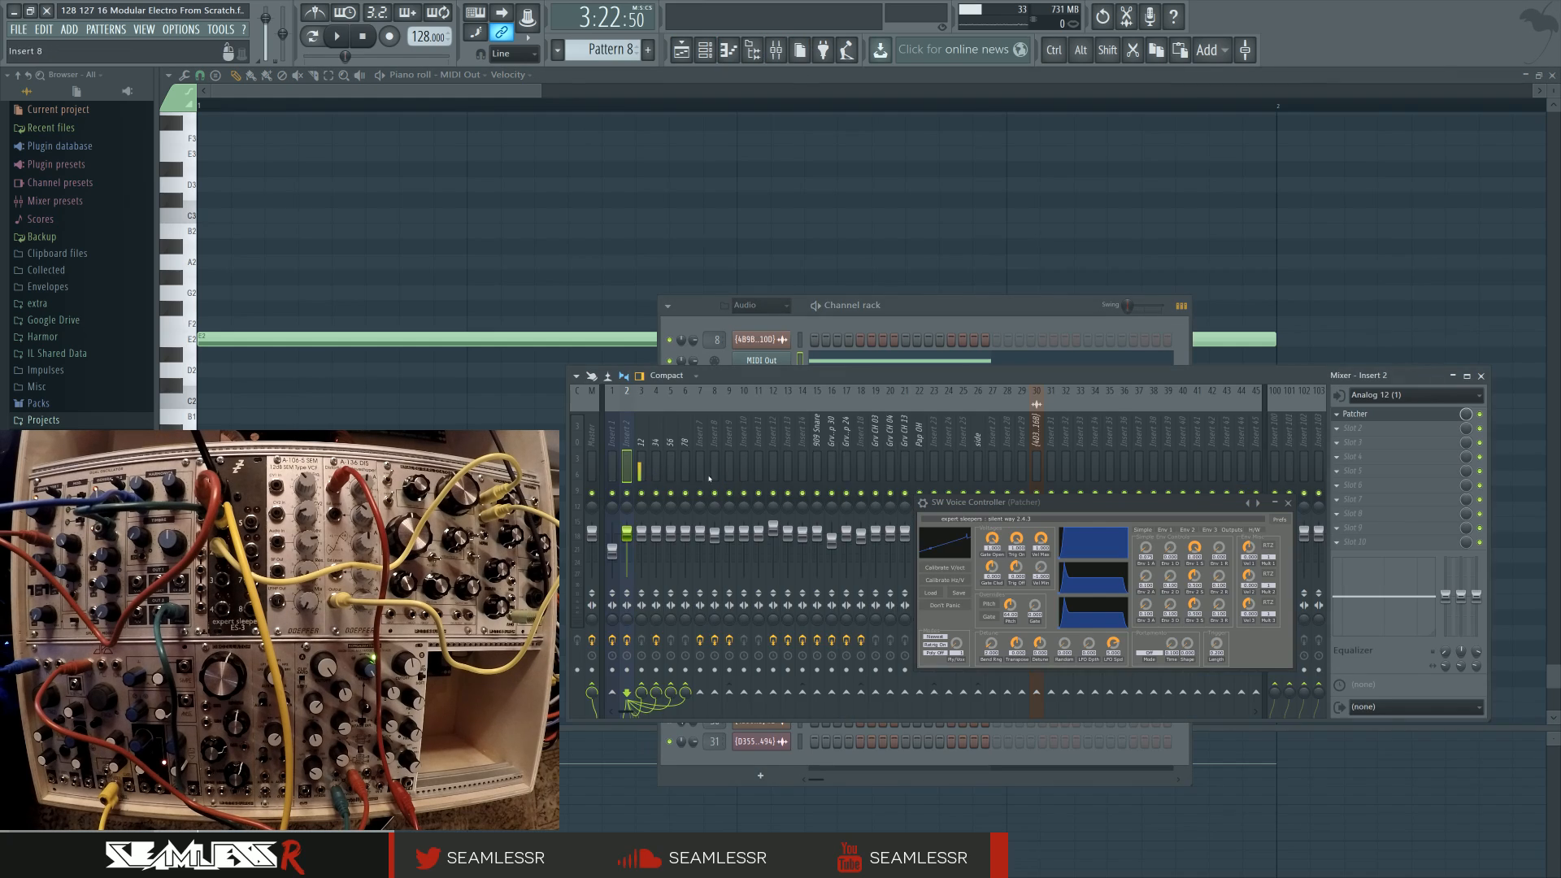
click(1355, 414)
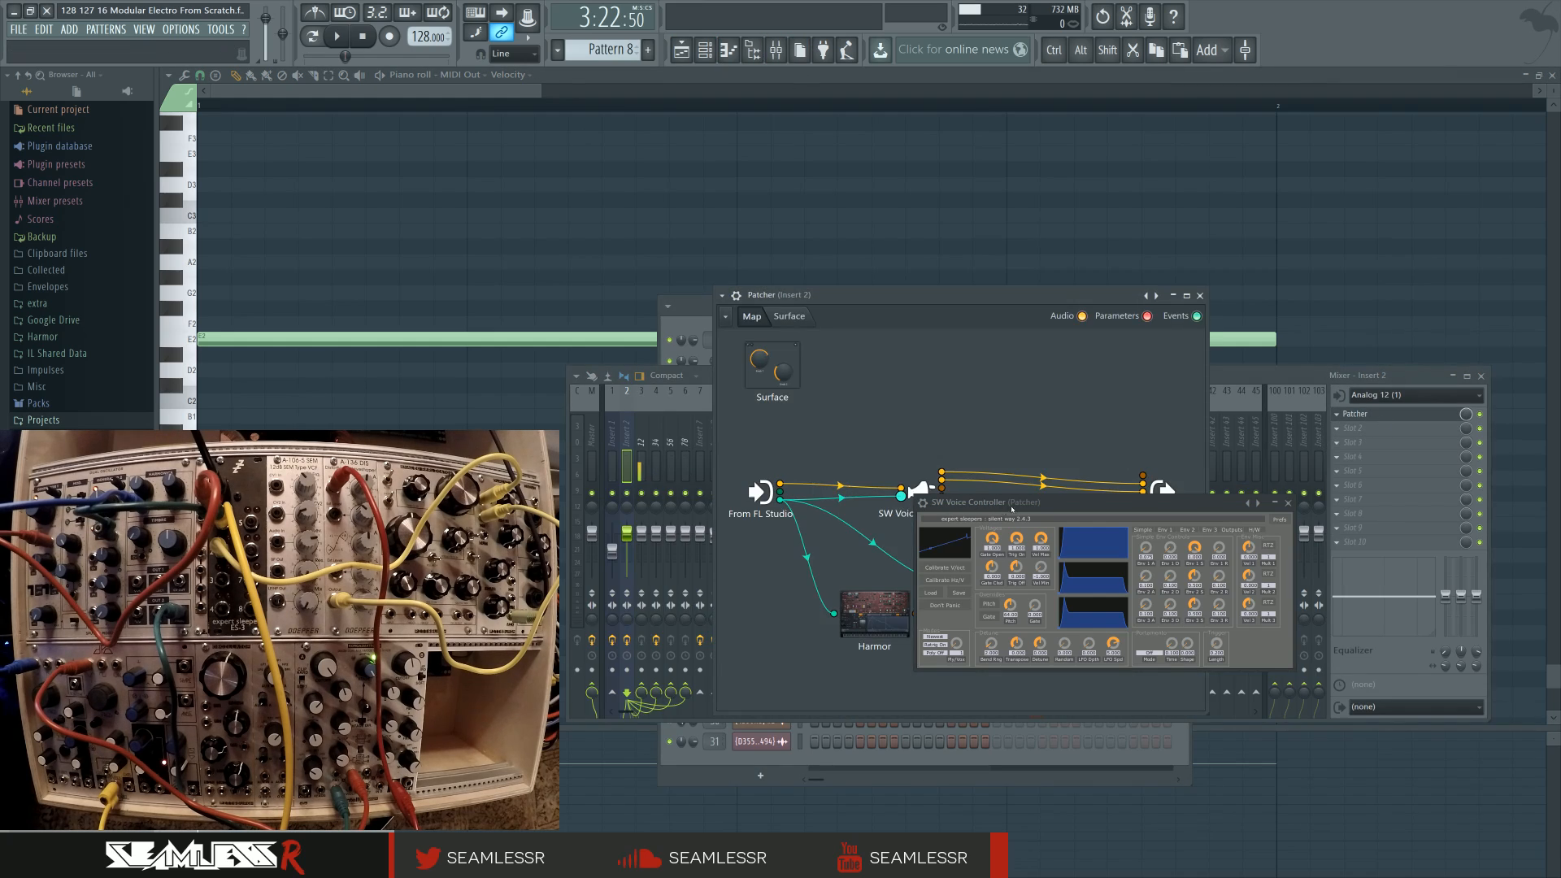
click(920, 492)
right_click(925, 497)
mouse_move(975, 572)
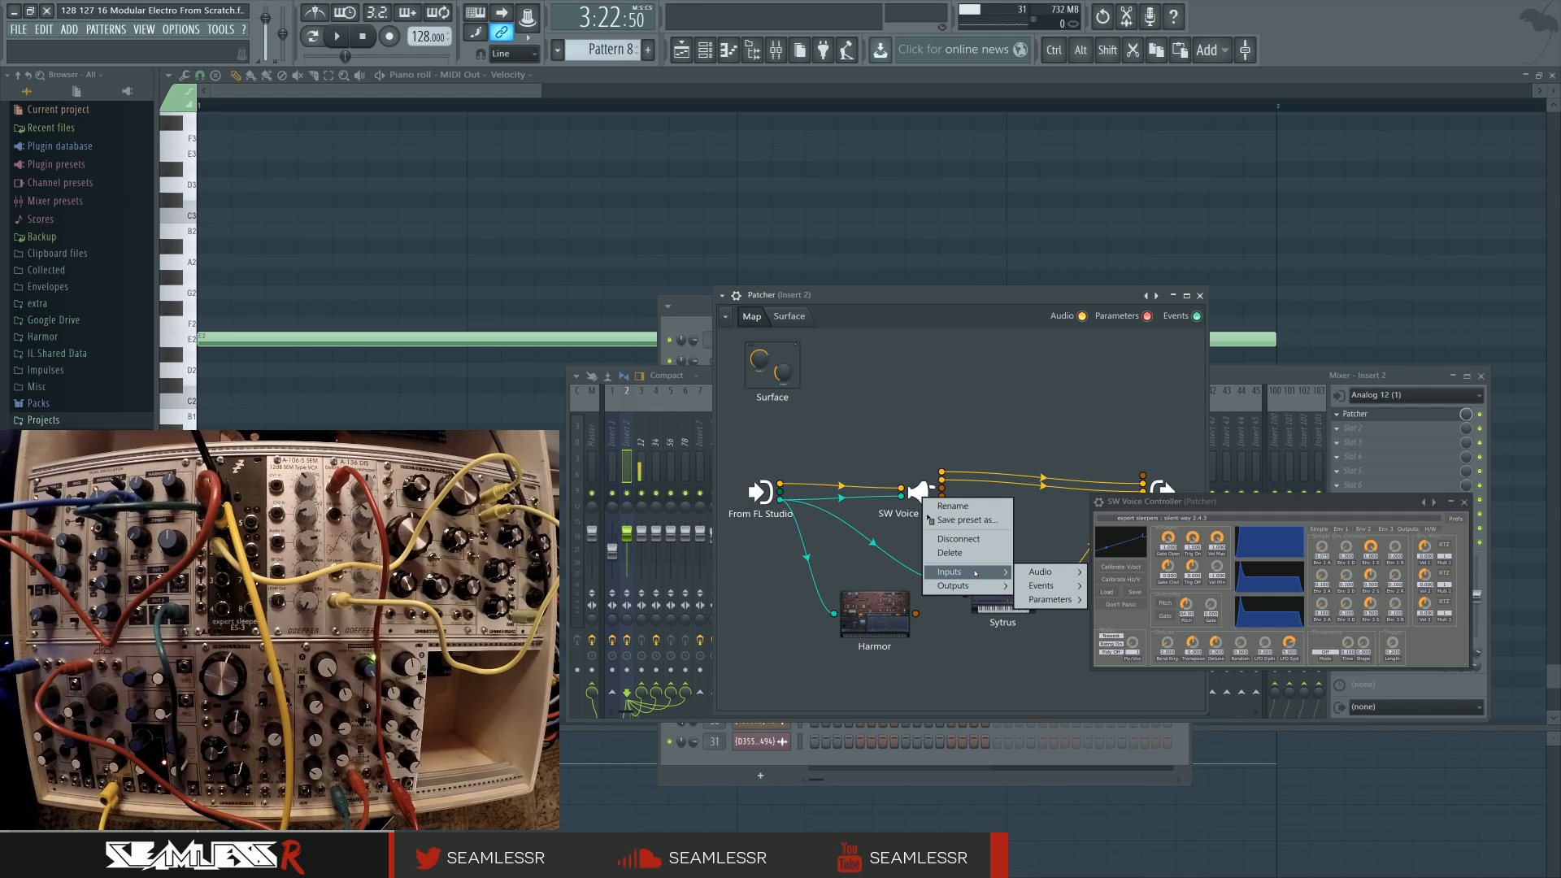
mouse_move(1045, 601)
click(715, 20)
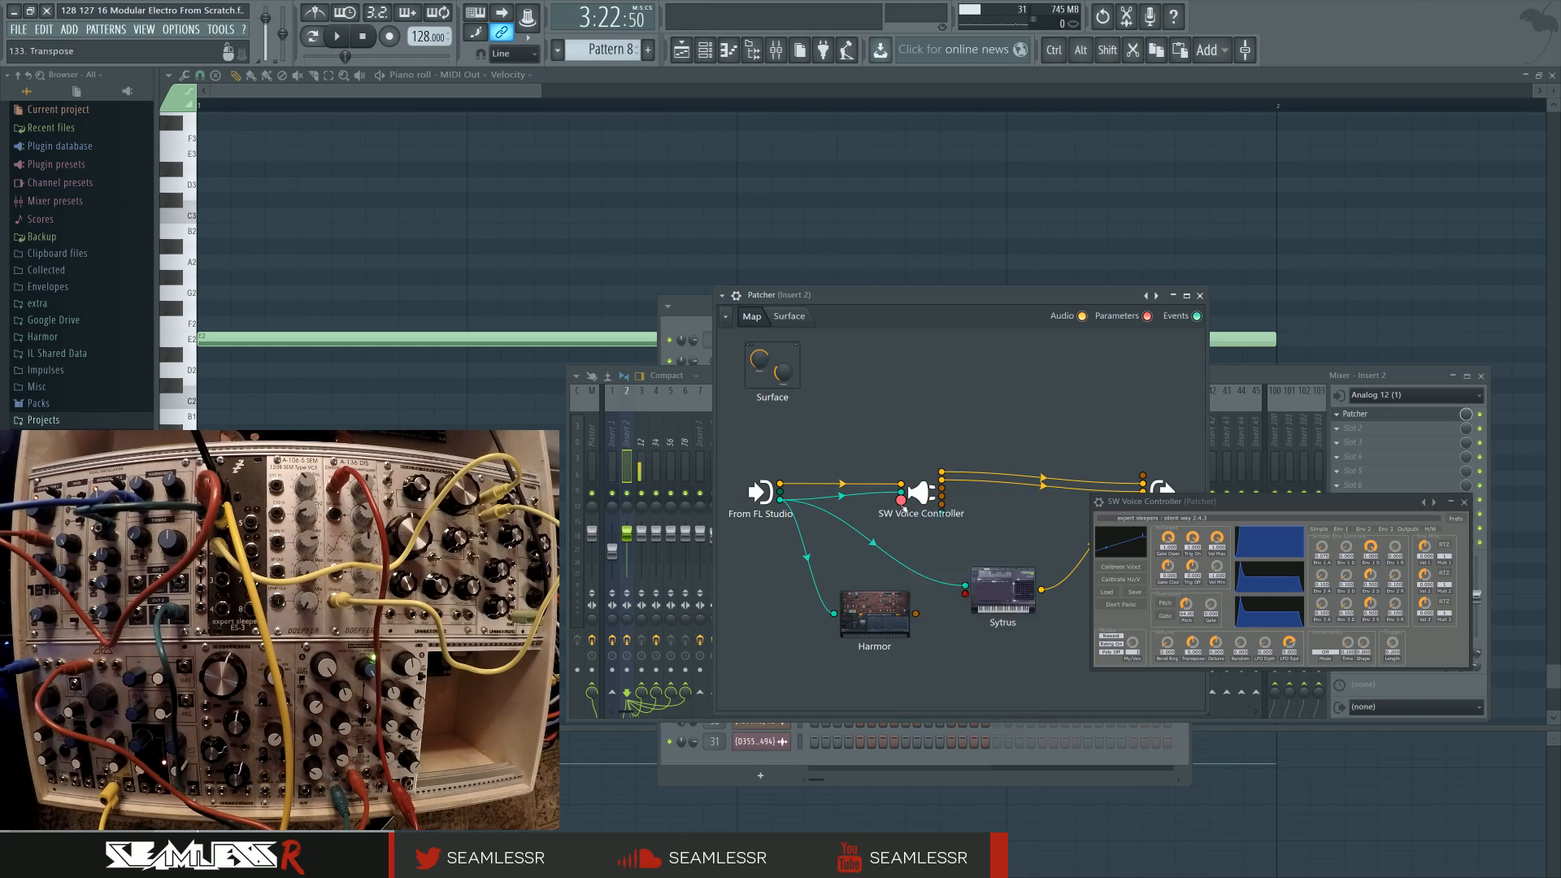
Step: Create an automation clip for SW Voice Controller's Transpose input and close the controller window
right_click(903, 507)
click(943, 617)
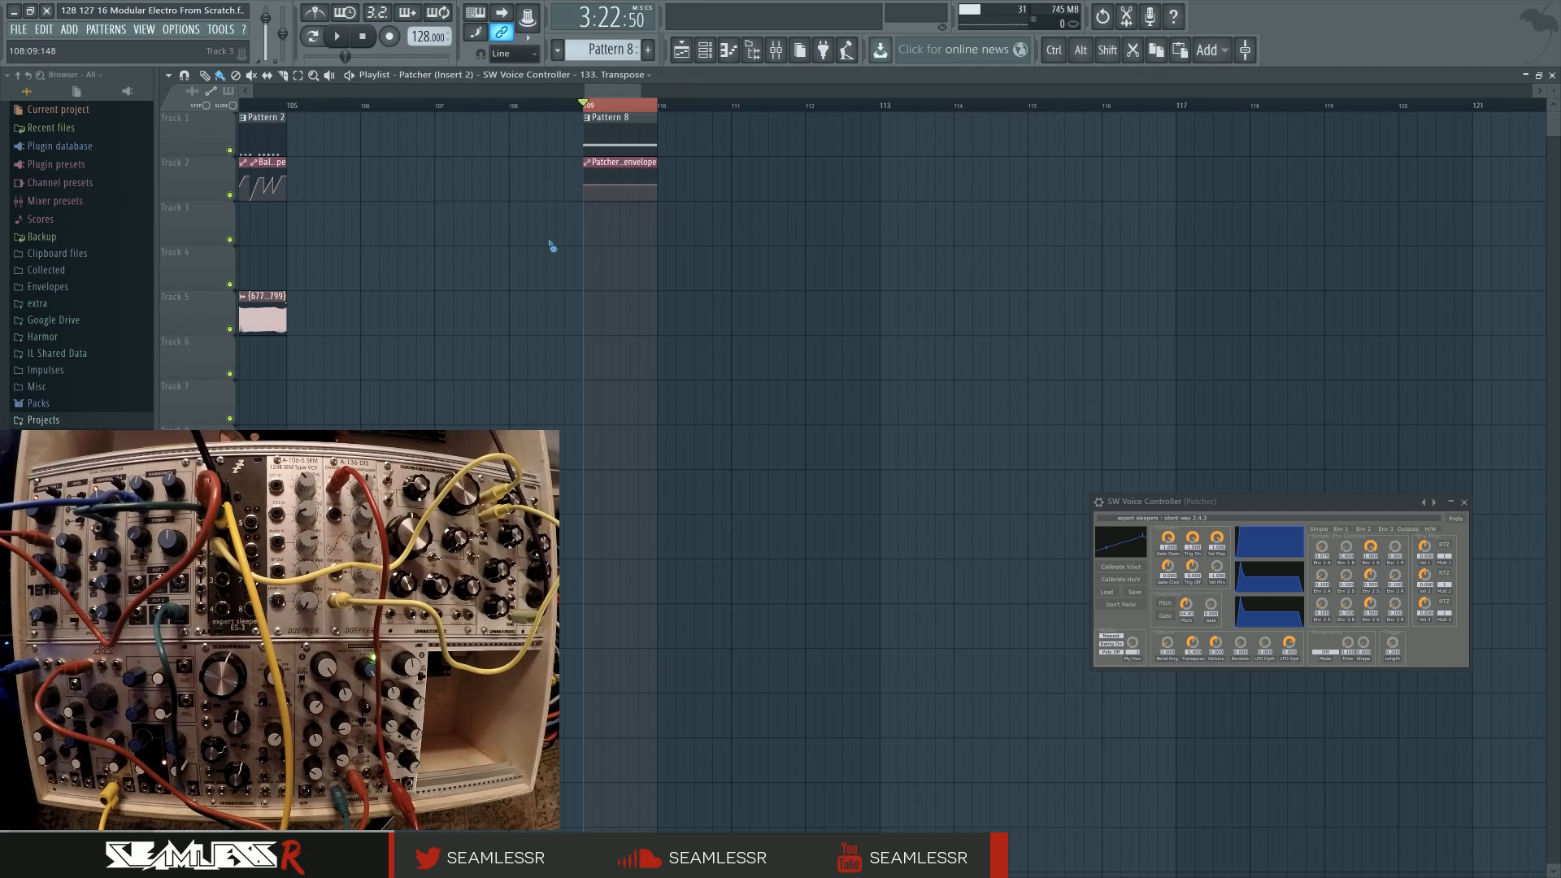
ctrl+scroll(551, 246, up, 3)
alt+scroll(1468, 317, up, 3)
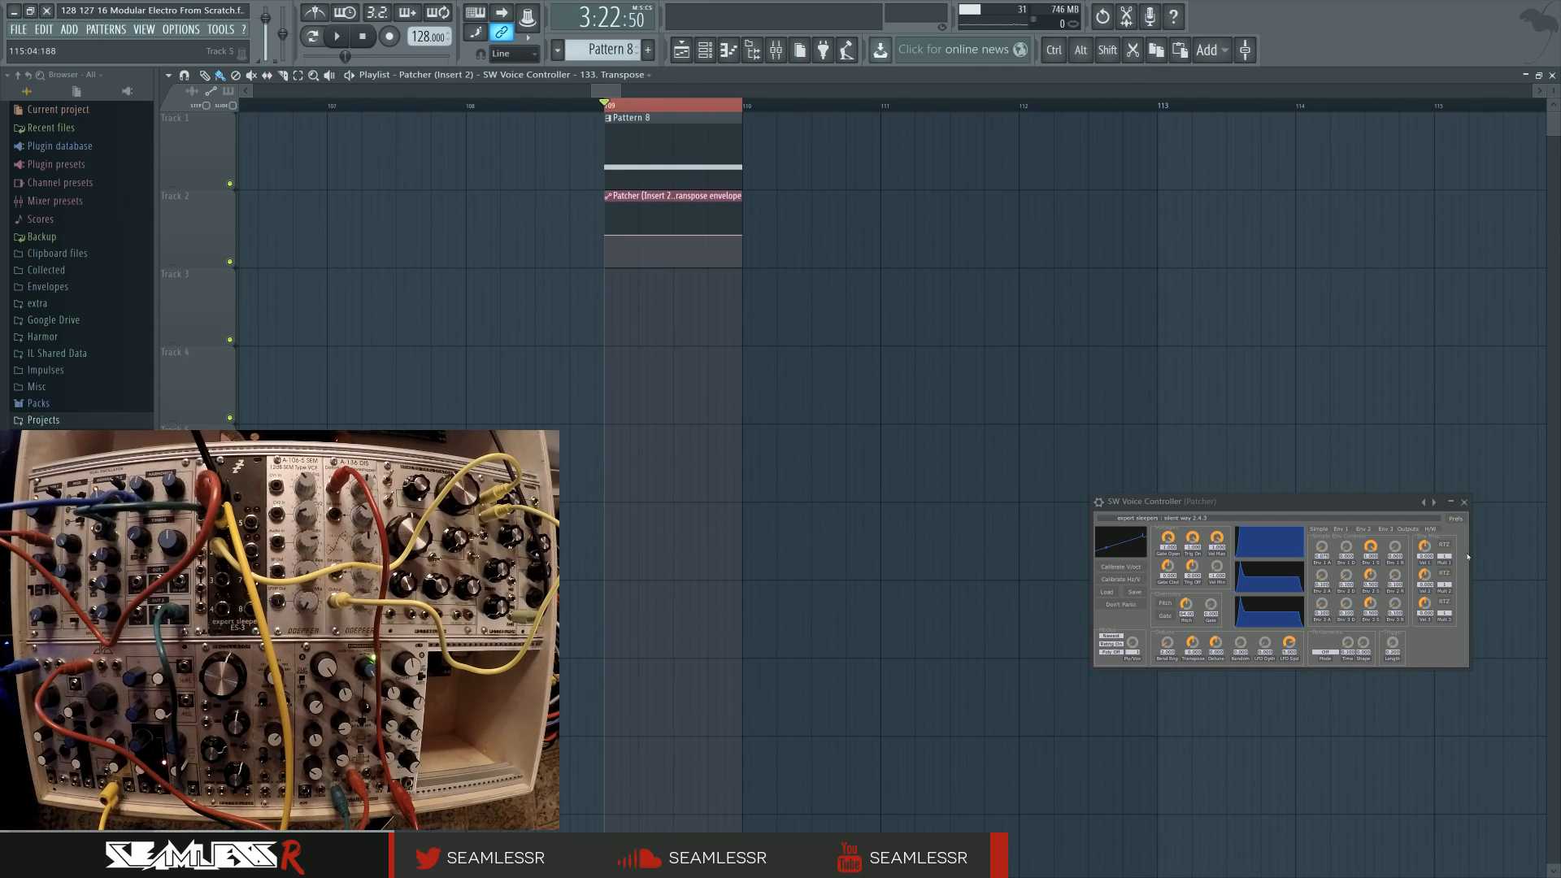
click(1468, 557)
ctrl+scroll(551, 372, up, 4)
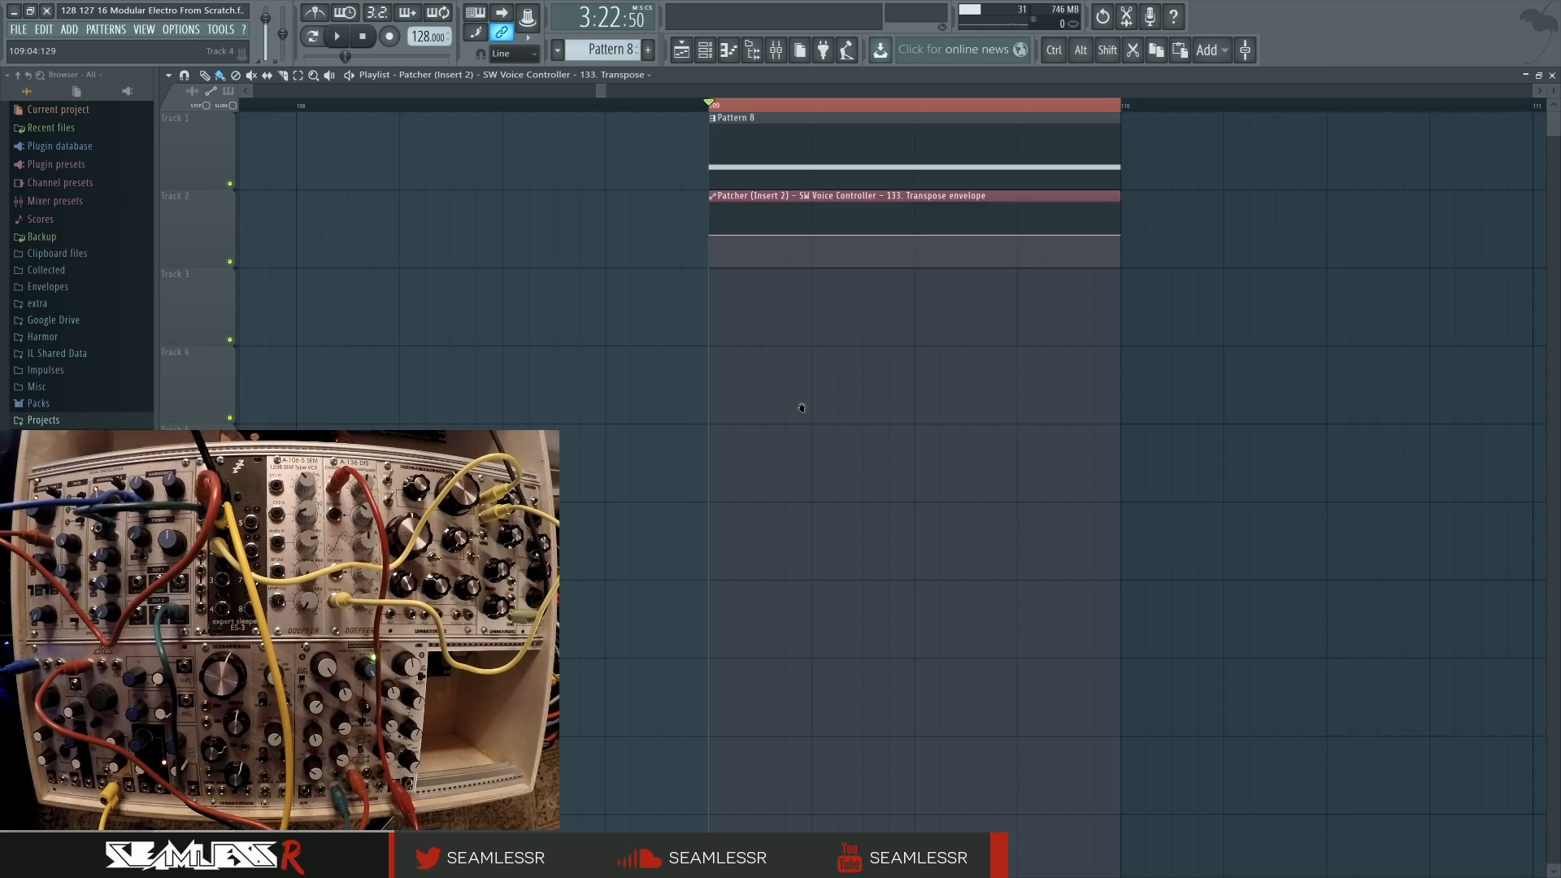
Step: Raise the Transpose envelope's start and add a point at 109:05:000 to form a quick downward curve, then play it
drag(801, 407, 820, 407)
drag(728, 236, 778, 235)
right_click(830, 238)
key(space)
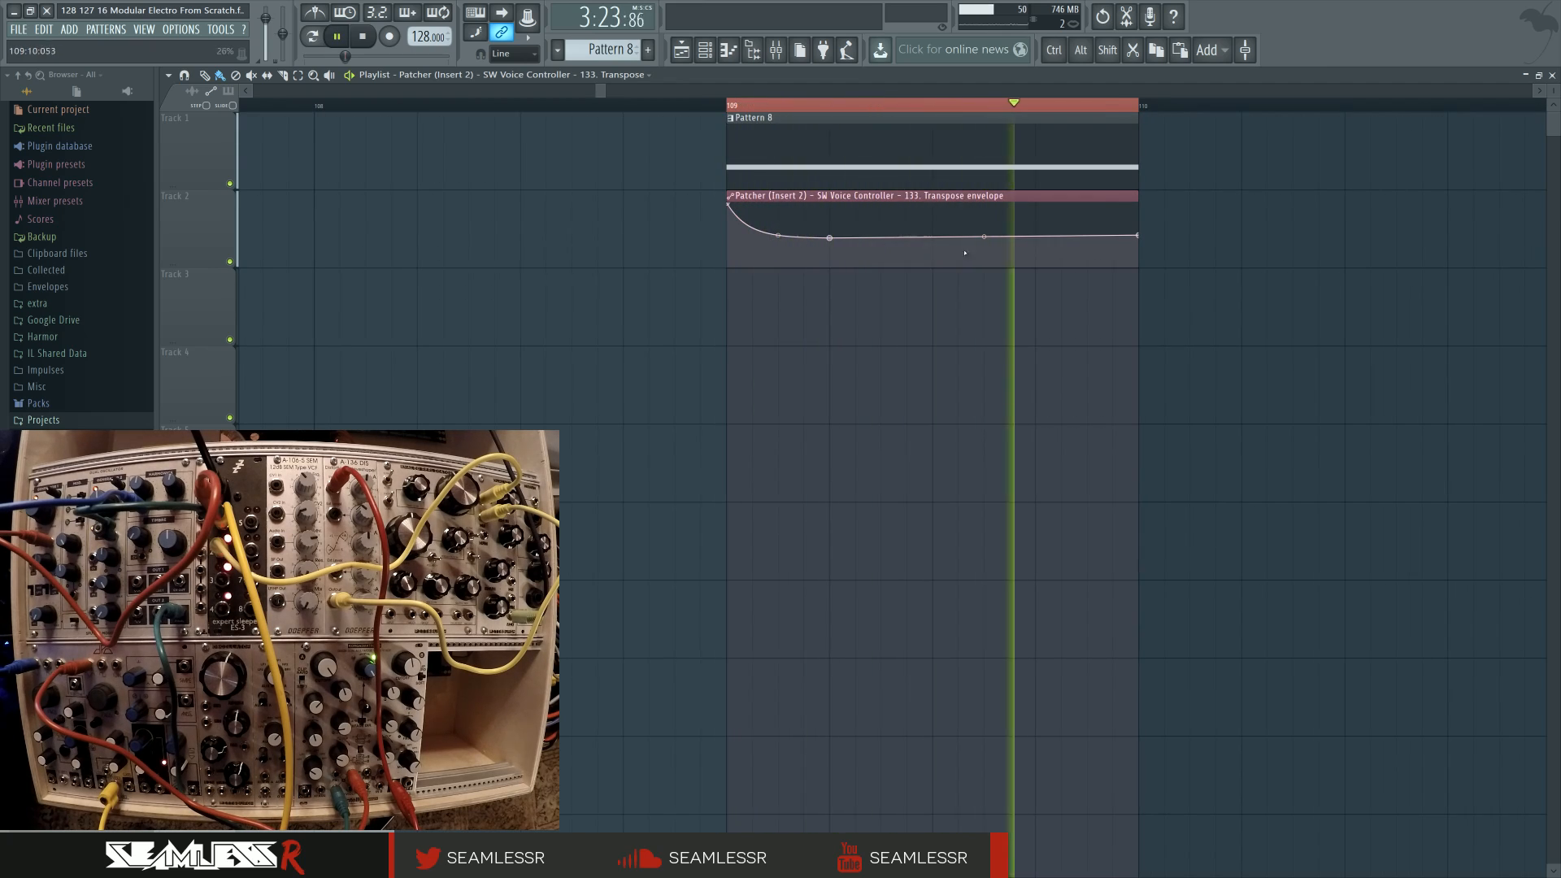
Step: Copy the Transpose envelope's last point value of 50% and paste it onto the middle point
right_click(1137, 236)
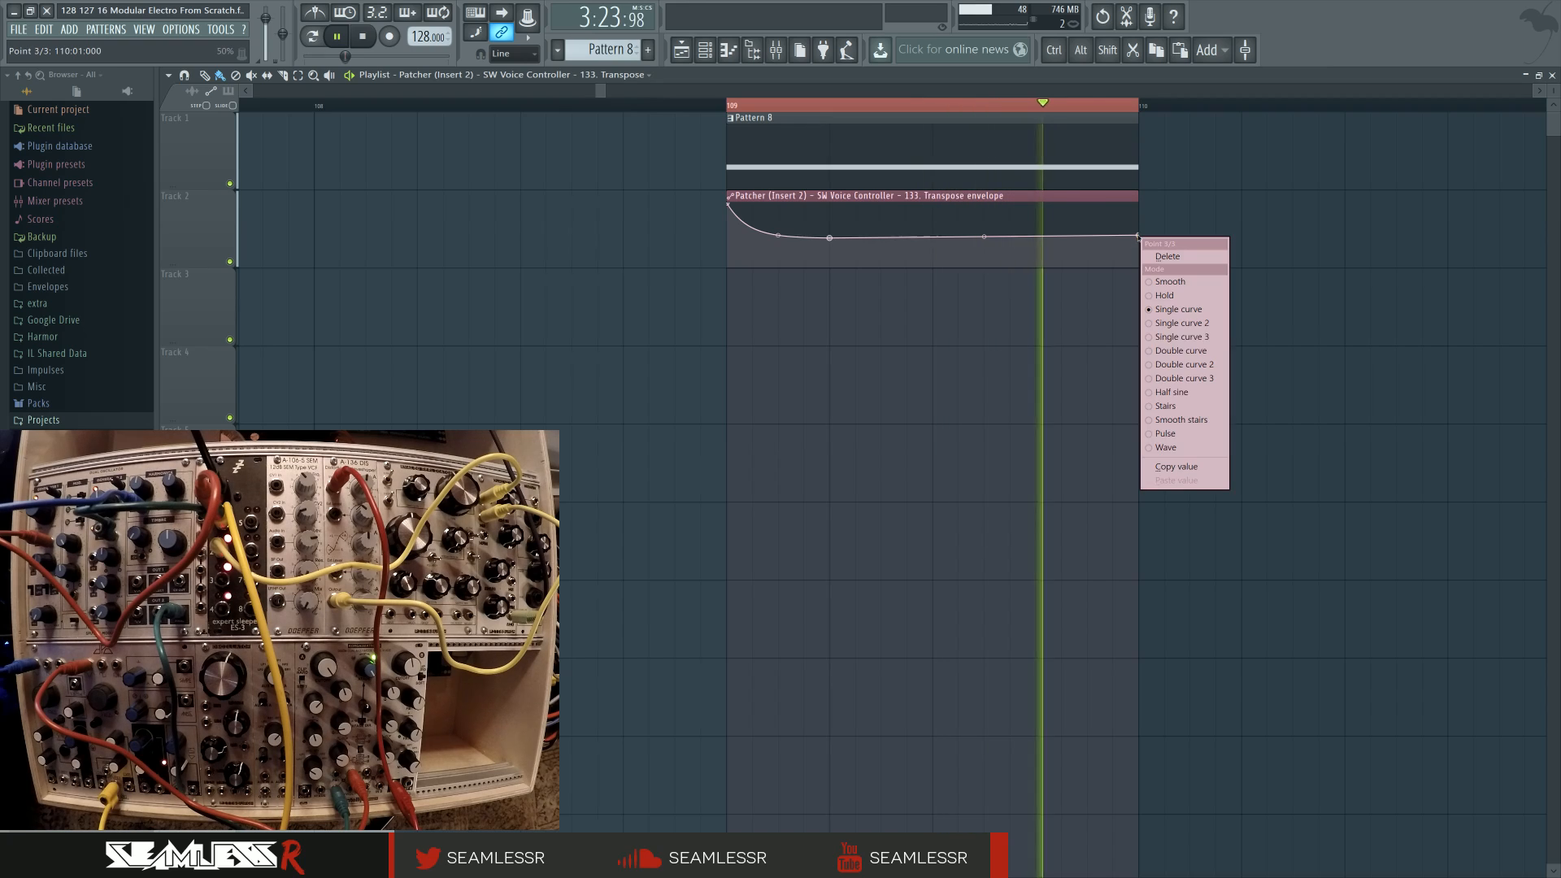
click(1017, 372)
right_click(829, 237)
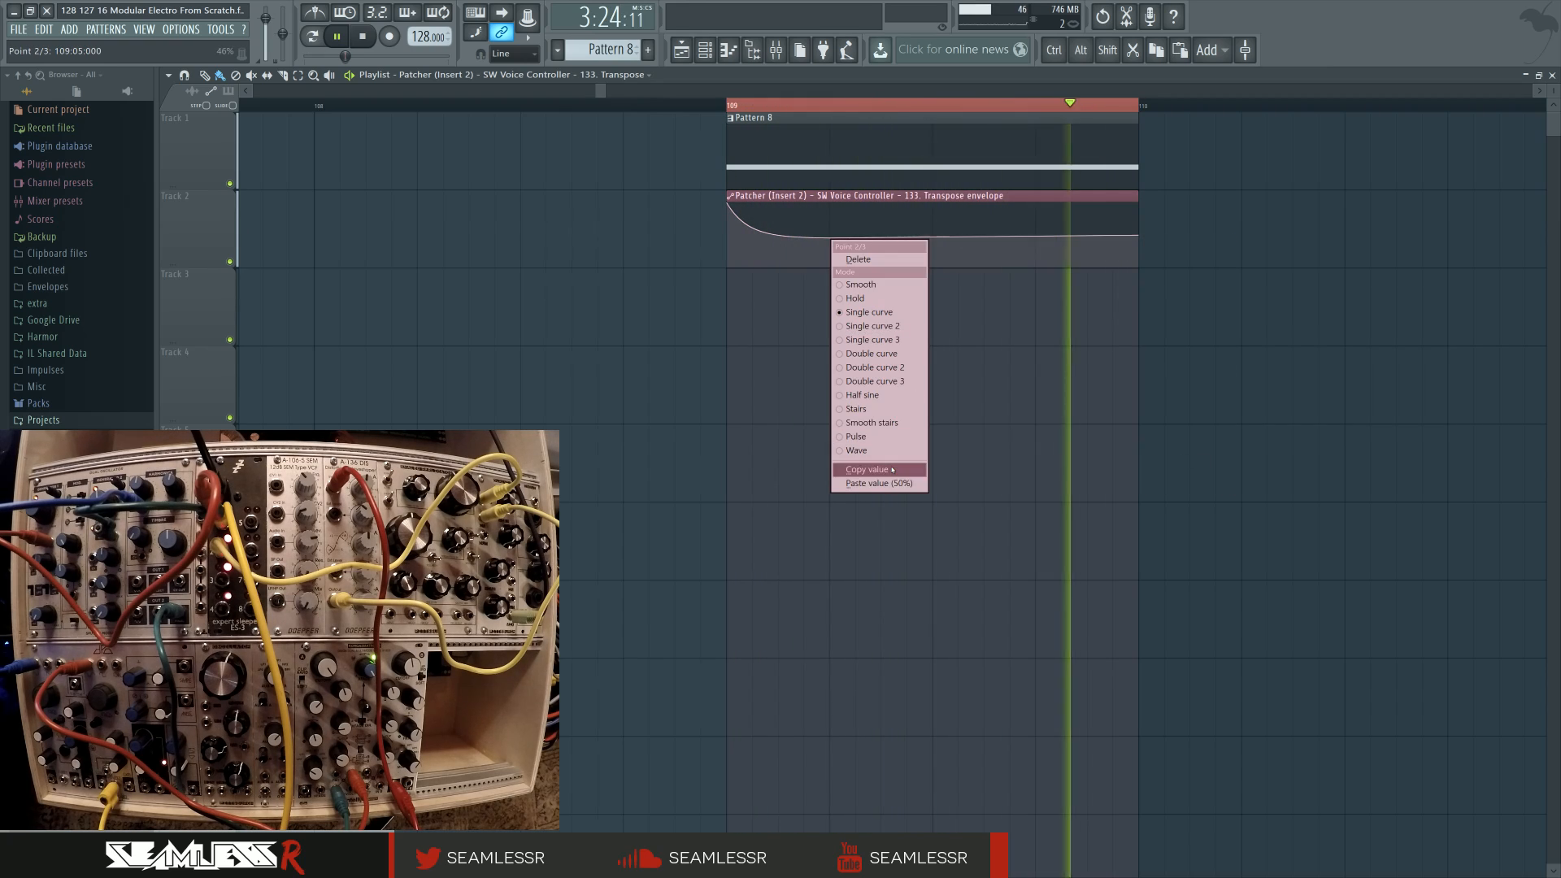
click(891, 469)
Step: Lower the Transpose envelope's first point to about 80% and audition the pitch drop several times
key(space)
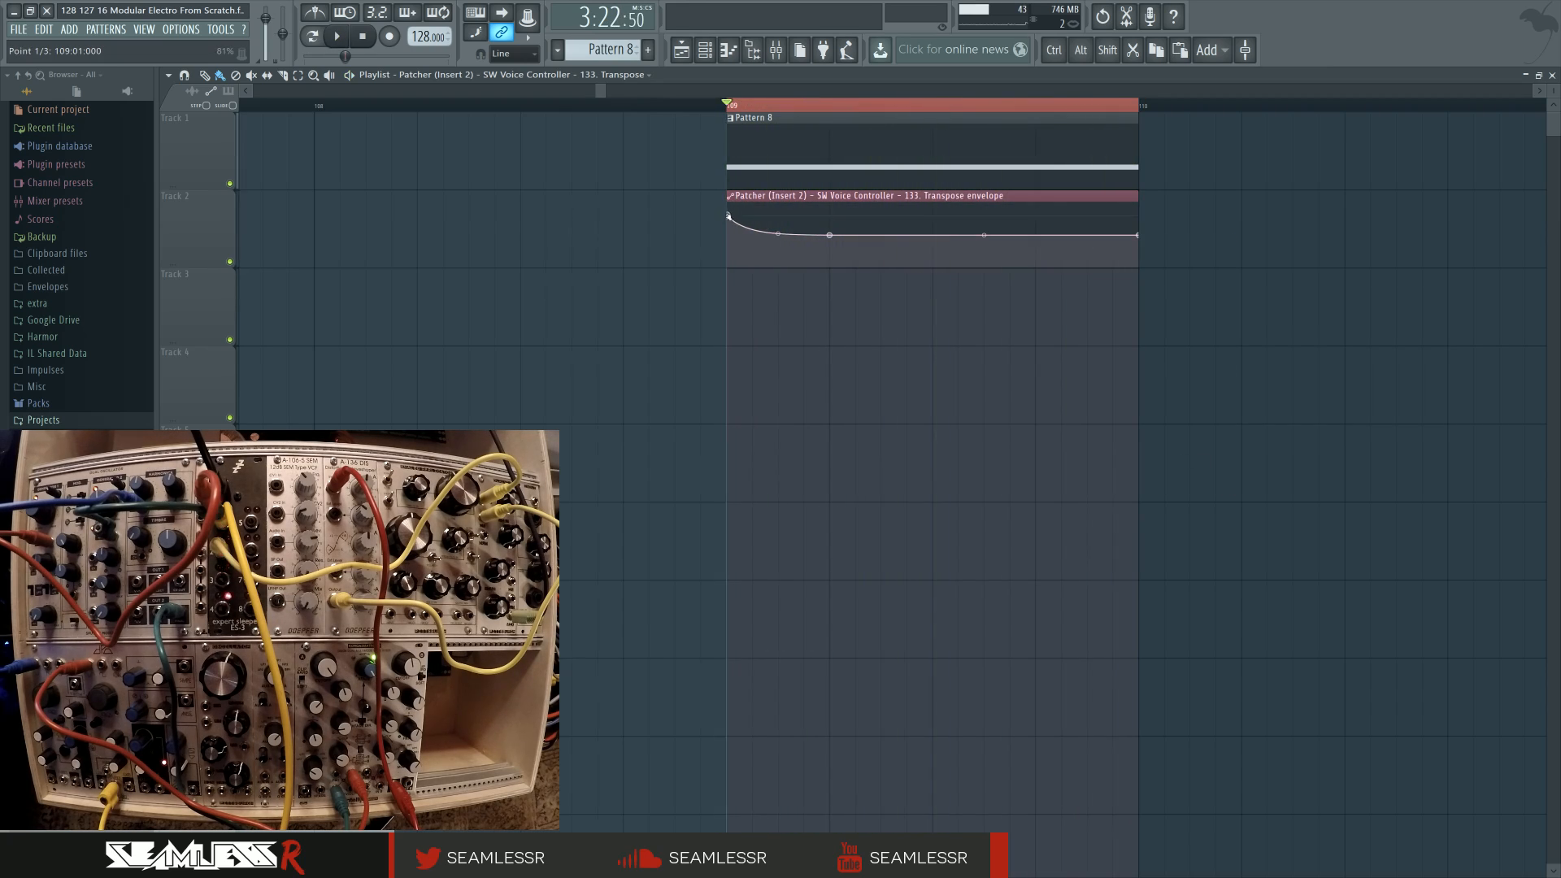
key(space)
key(space)
key(space)
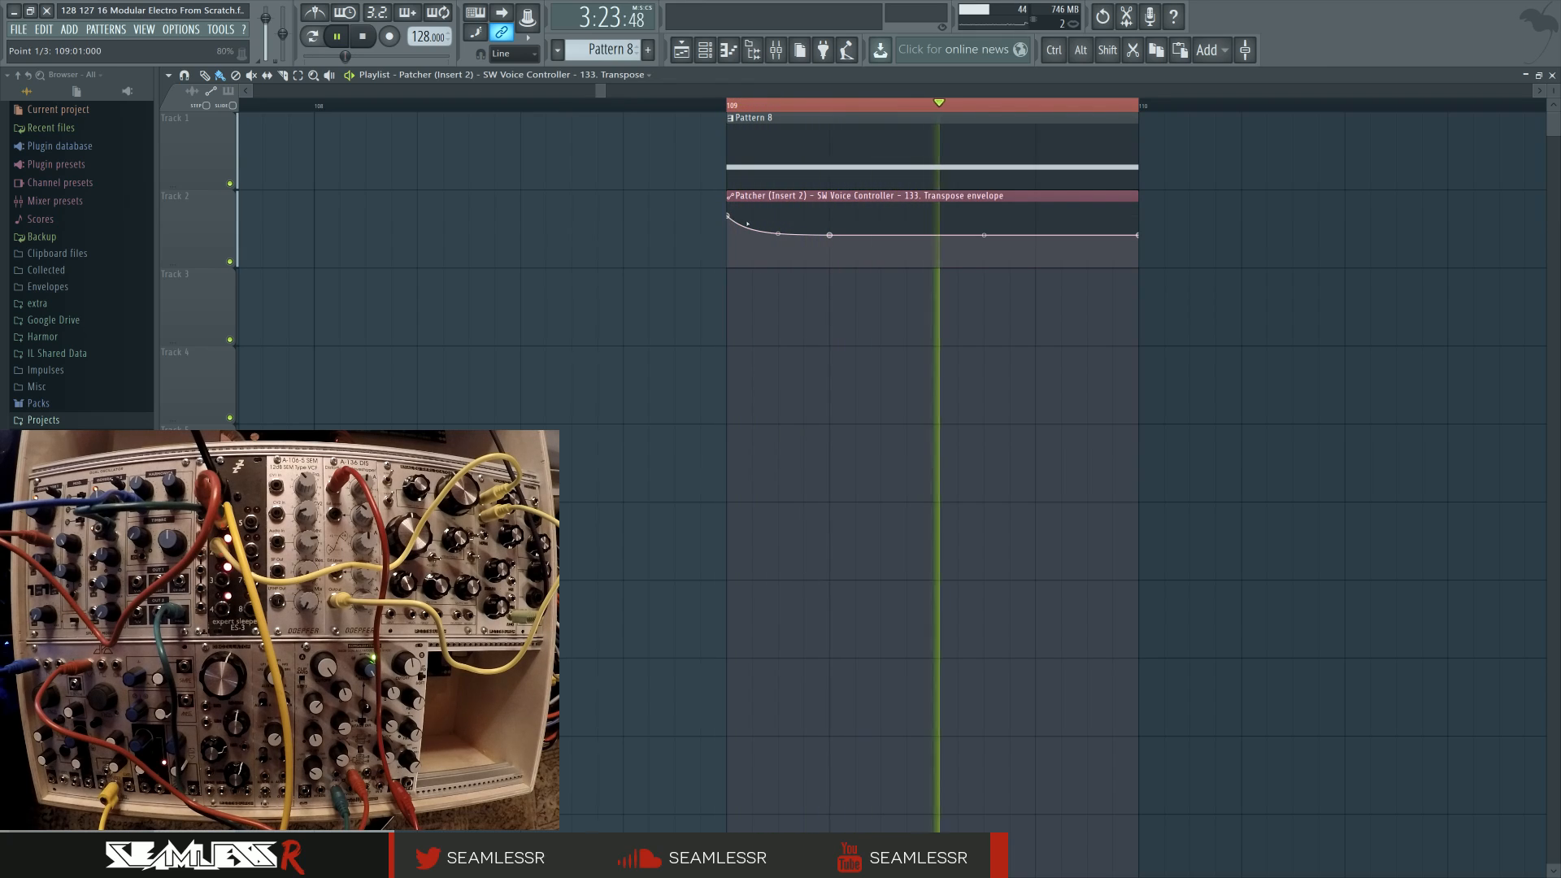
key(space)
key(space)
drag(962, 300, 864, 326)
key(space)
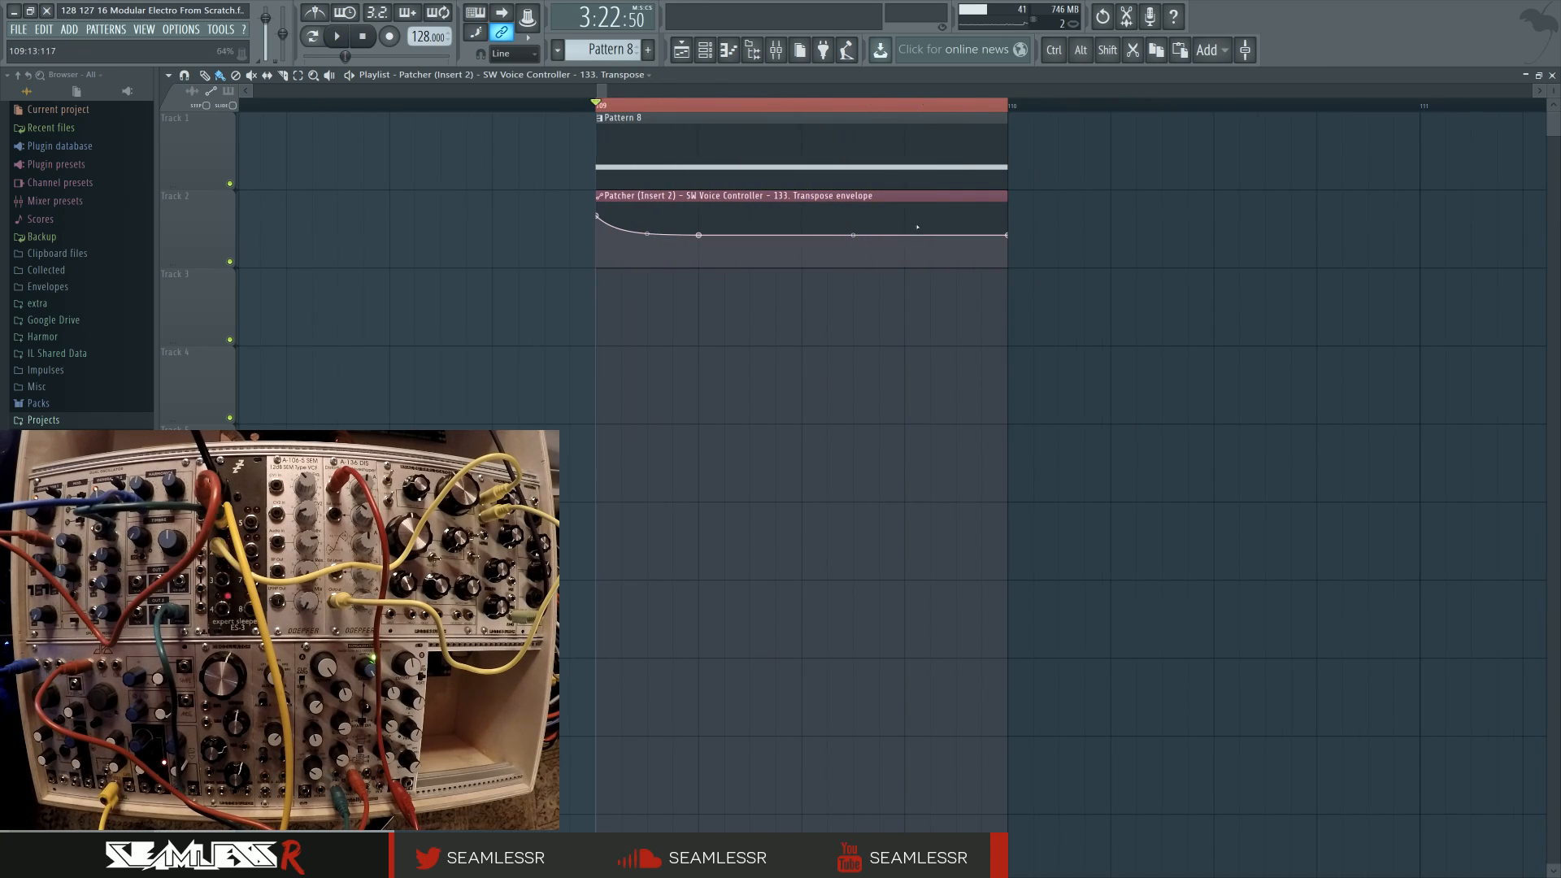
key(space)
scroll(780, 338, down, 4)
key(space)
Step: Extend the Pattern 8 clip to eight bars from bar 109 and stretch the playlist time selection over it
drag(775, 174, 1386, 177)
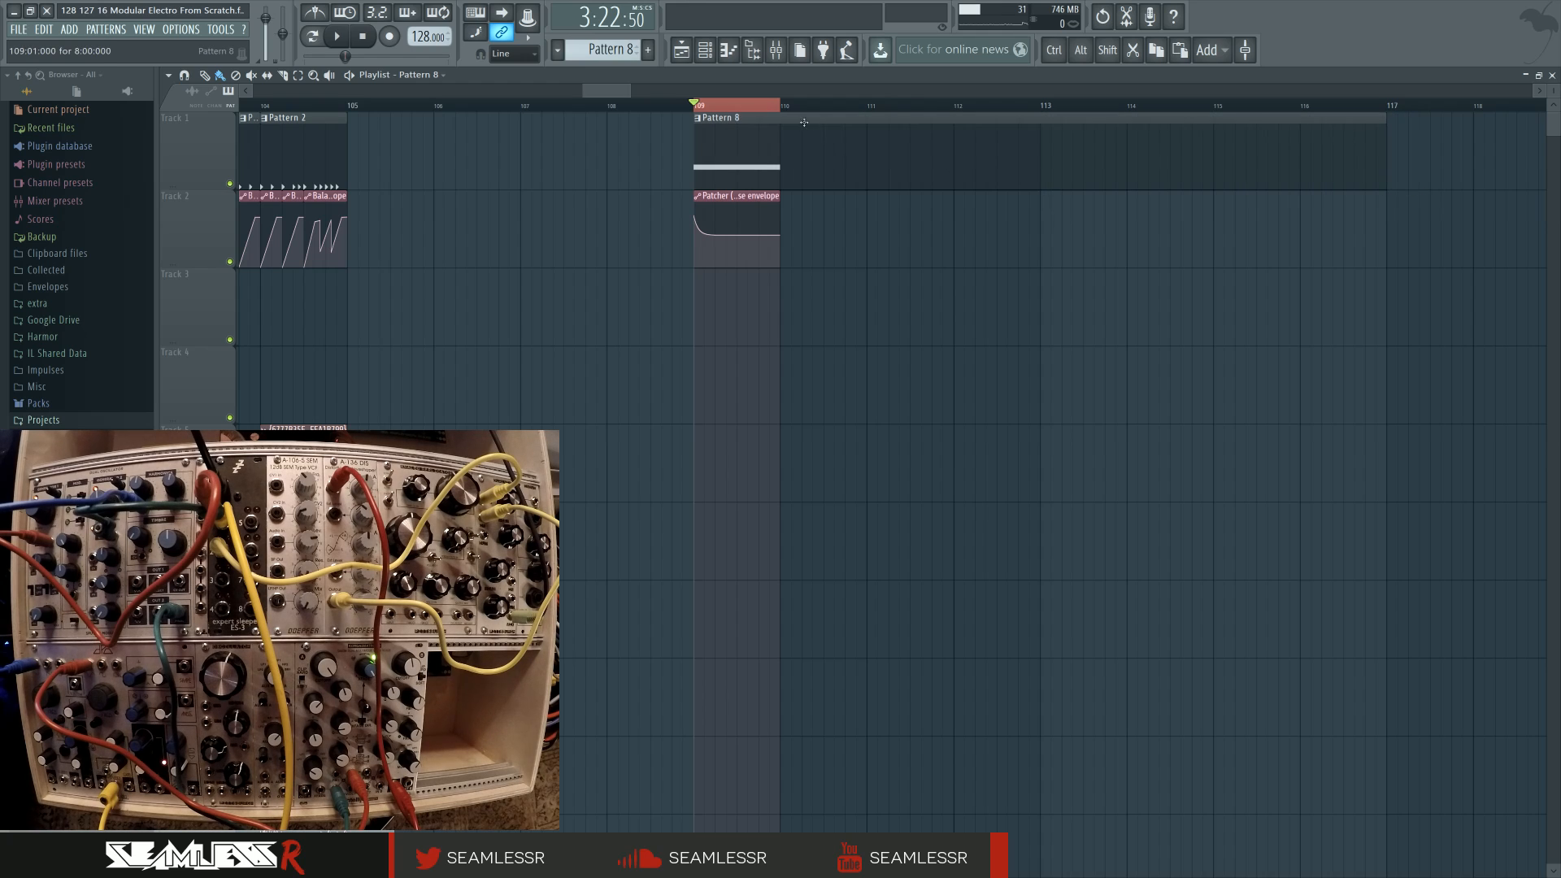
drag(696, 107, 1385, 111)
Step: Open Pattern 8's MIDI Out notes and, during playback, add a one-bar E3 note in bar 2
double_click(815, 154)
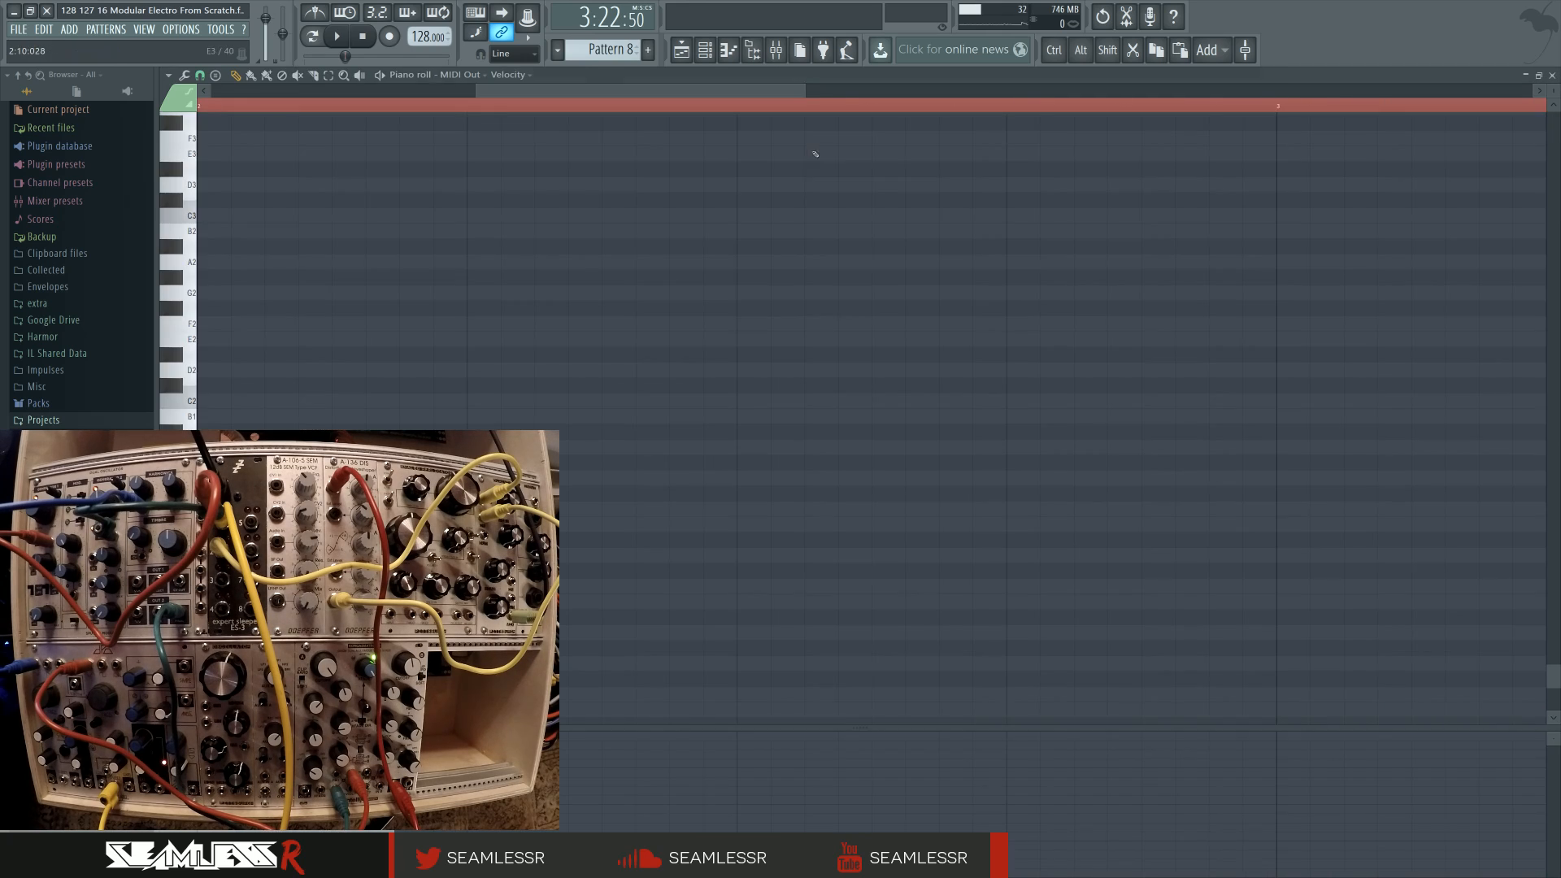
scroll(610, 379, down, 4)
drag(620, 363, 744, 355)
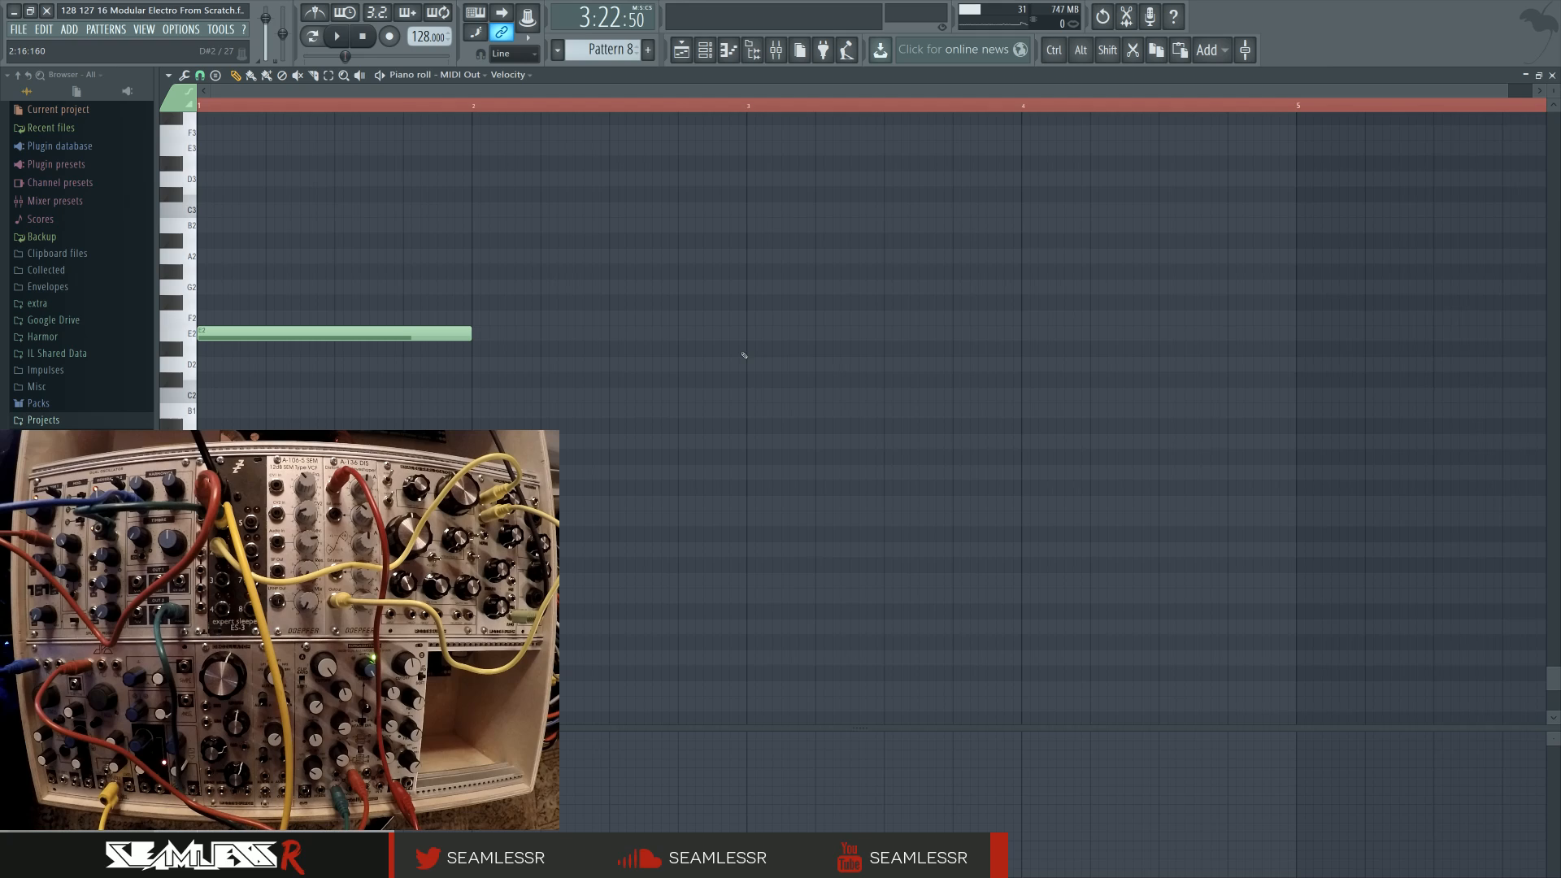
key(space)
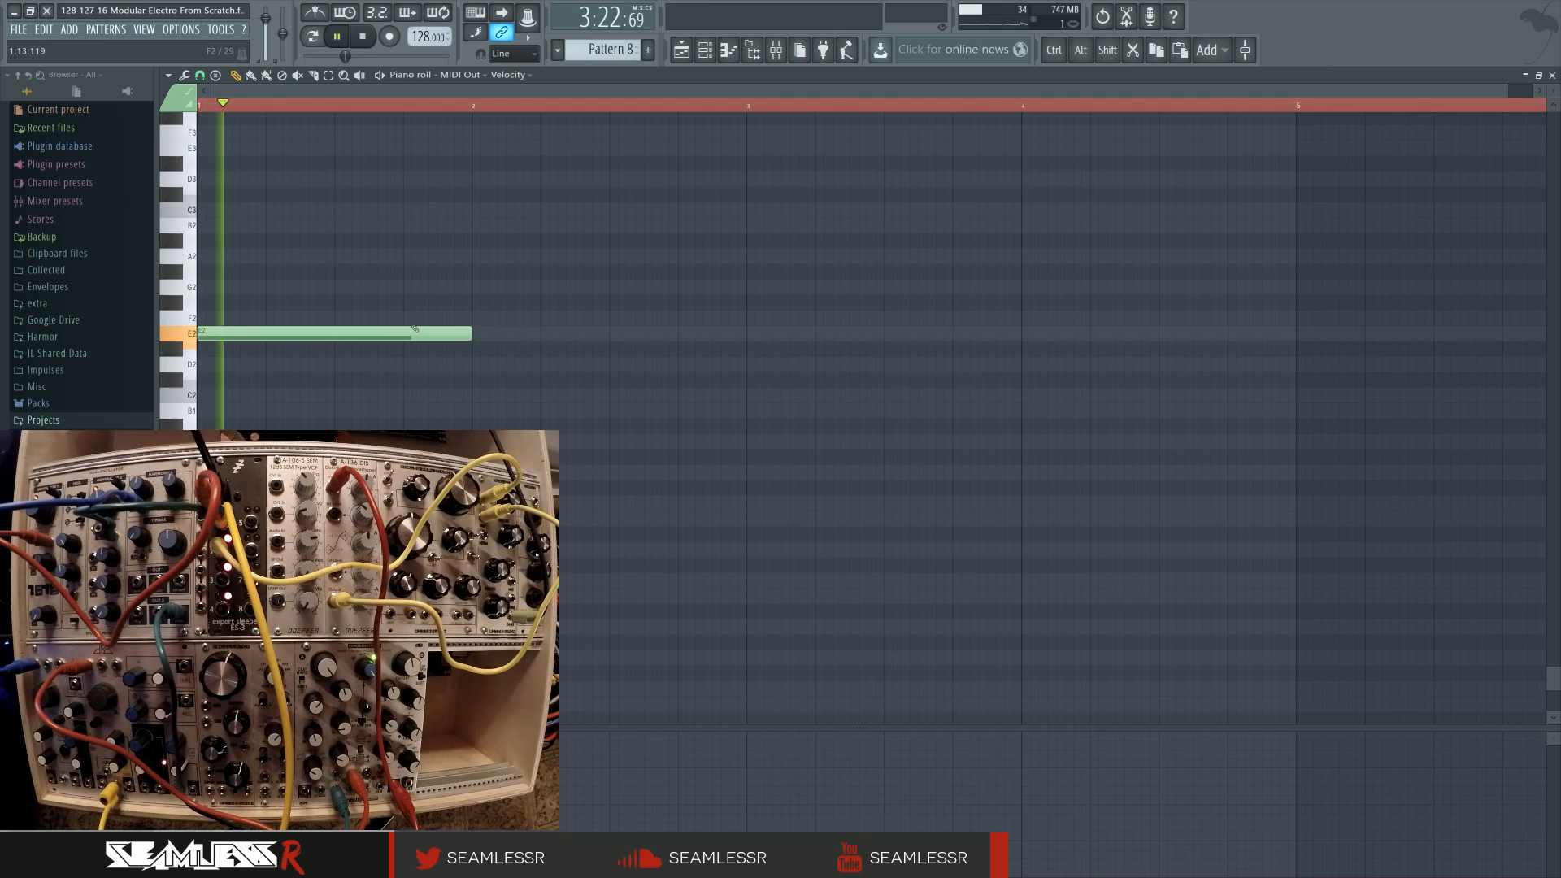
scroll(484, 244, up, 2)
click(488, 194)
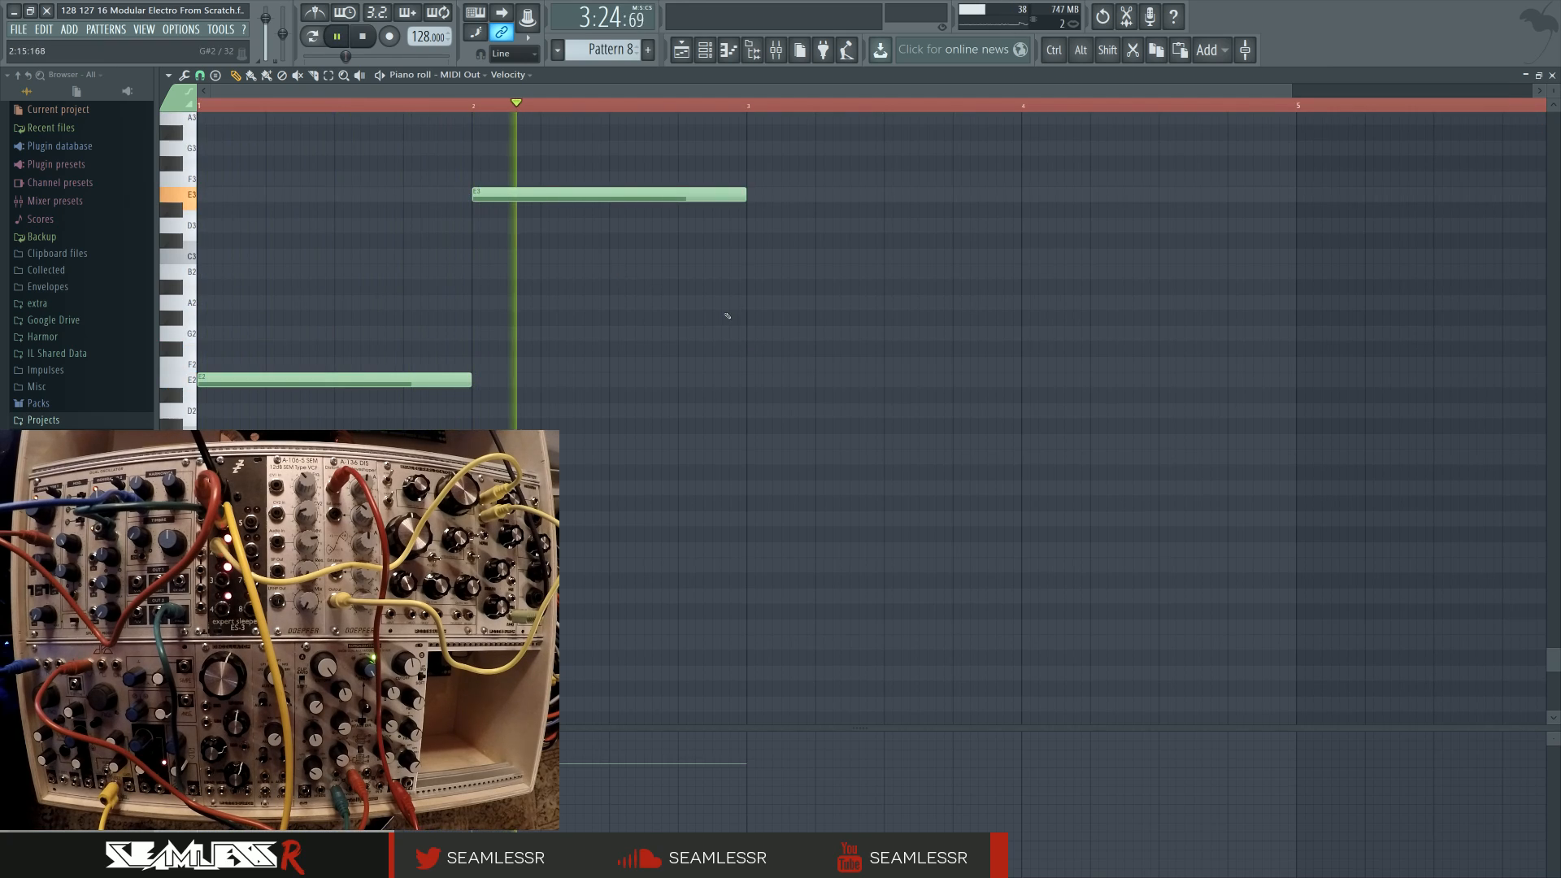
Step: Stop playback and add a one-bar D3 note in bar 3 and a one-bar C2 note in bar 4
click(764, 304)
right_click(768, 303)
key(space)
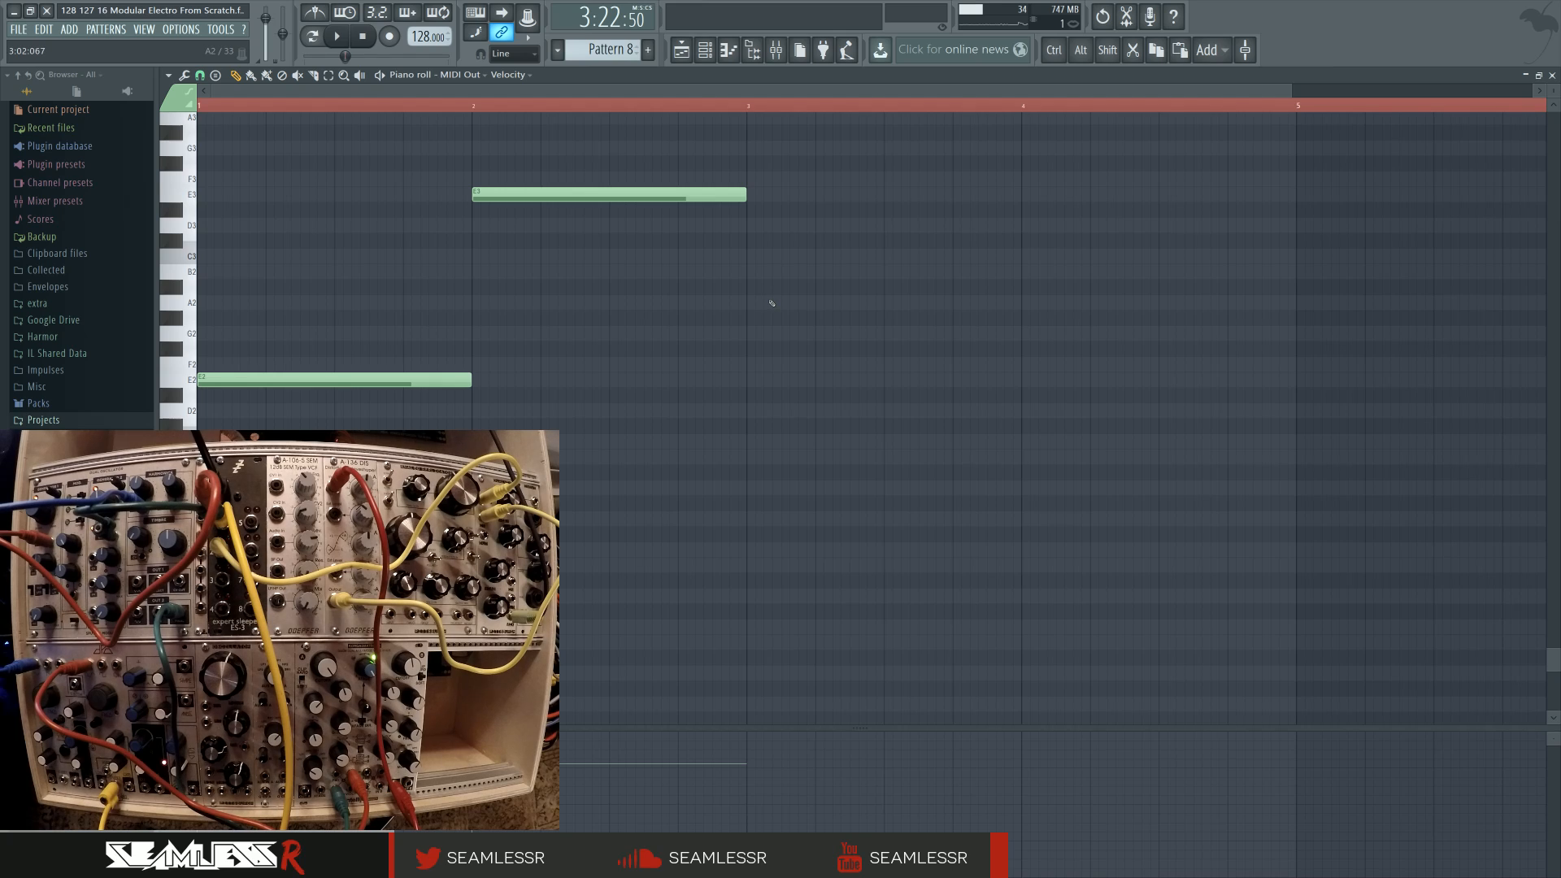
click(773, 225)
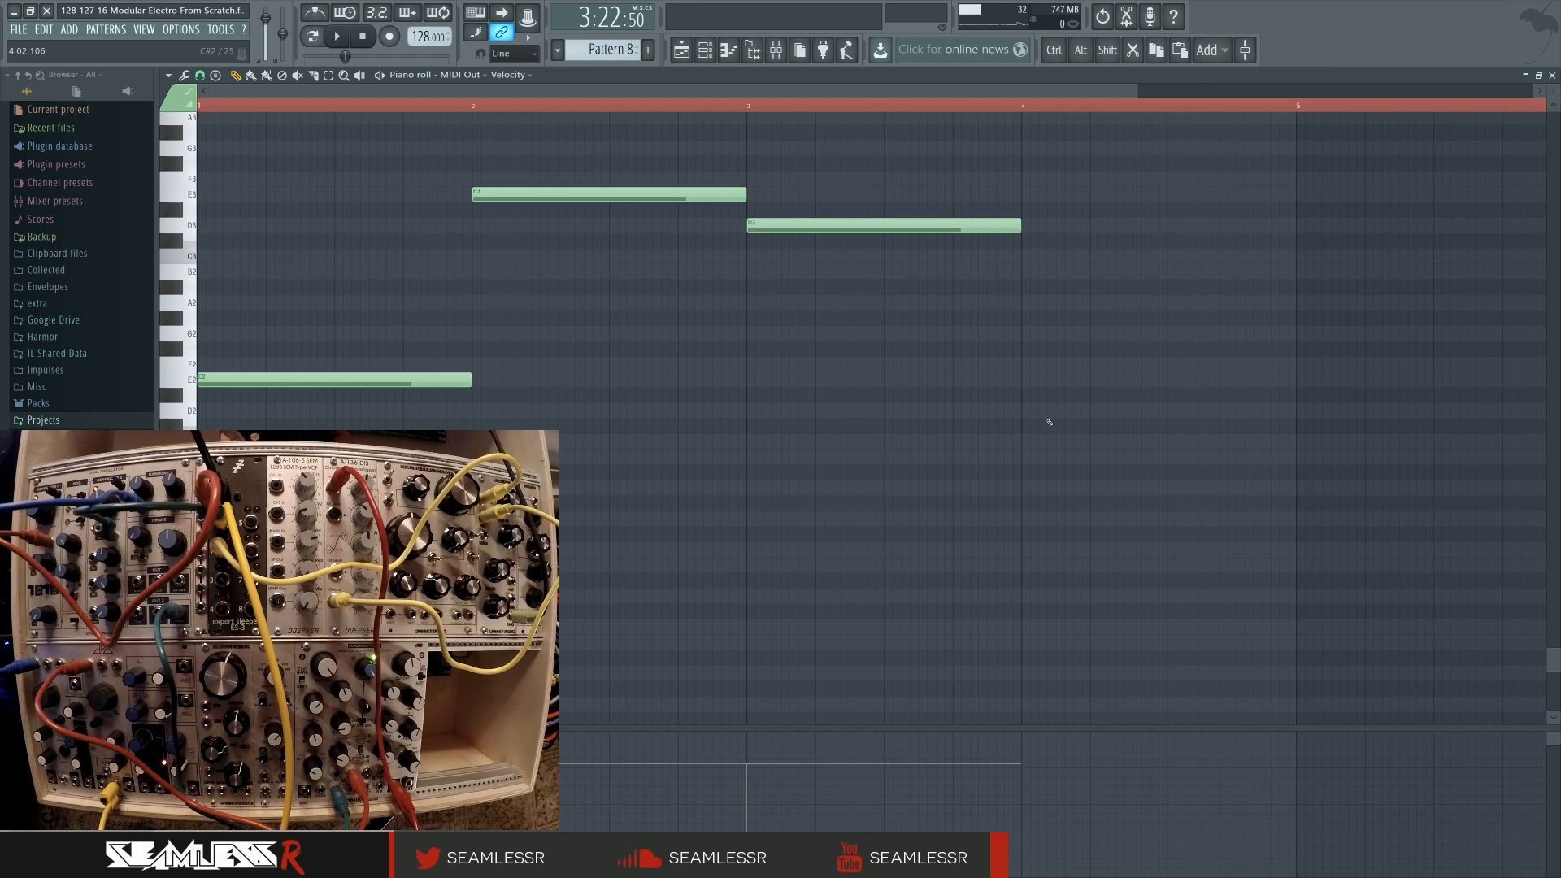
click(1026, 471)
mouse_move(1026, 472)
mouse_down()
mouse_move(1003, 375)
mouse_move(1019, 335)
mouse_move(1021, 451)
mouse_up()
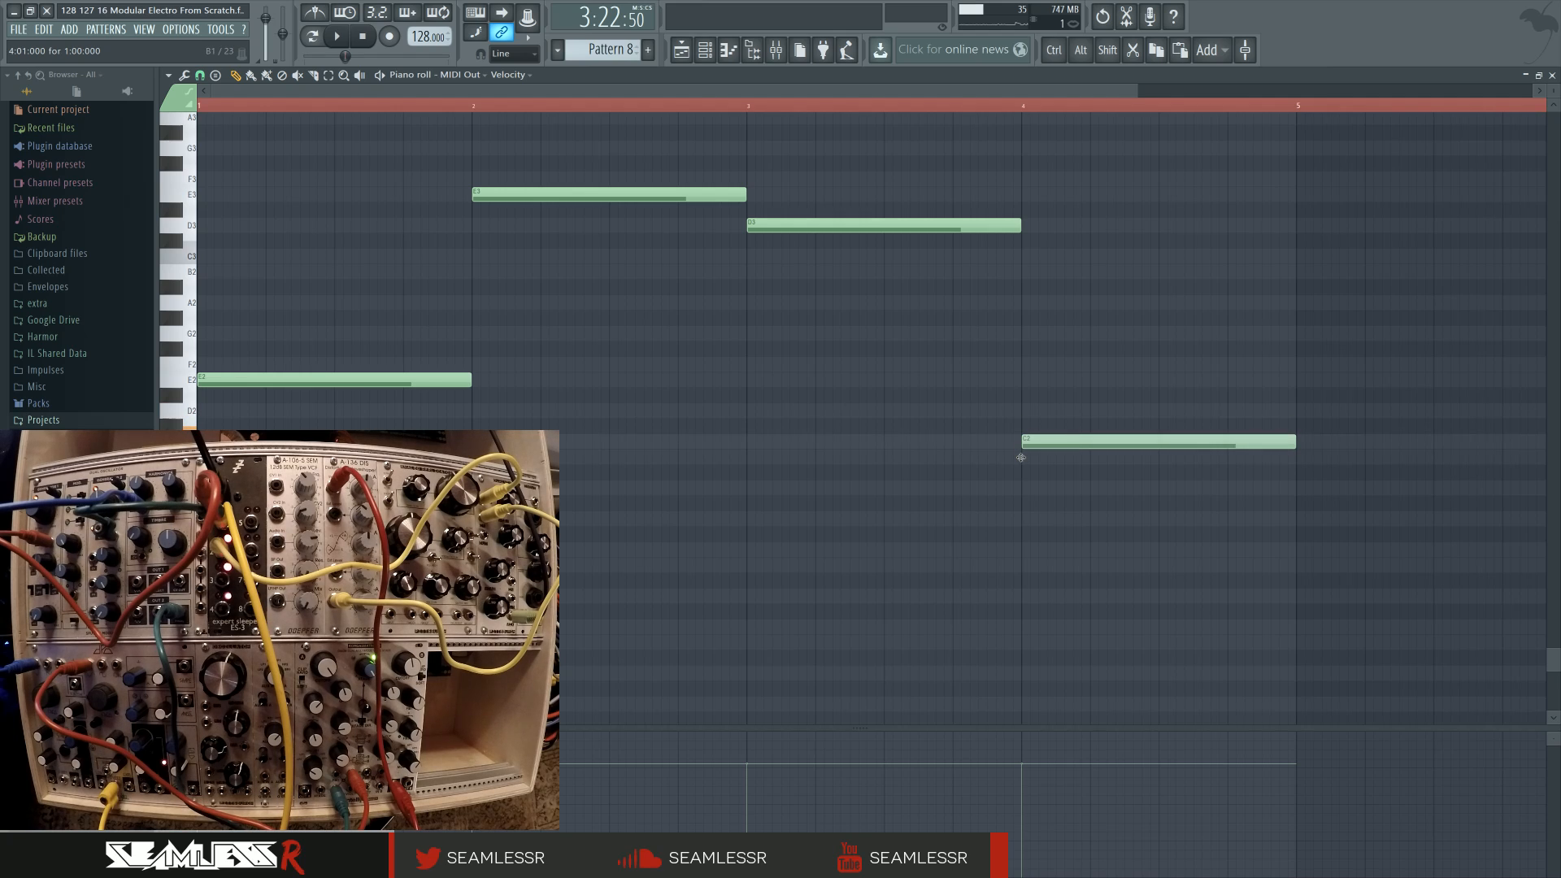
Step: Extend the Transpose envelope clip in the playlist to the start of bar 113
click(683, 50)
drag(779, 211, 1047, 210)
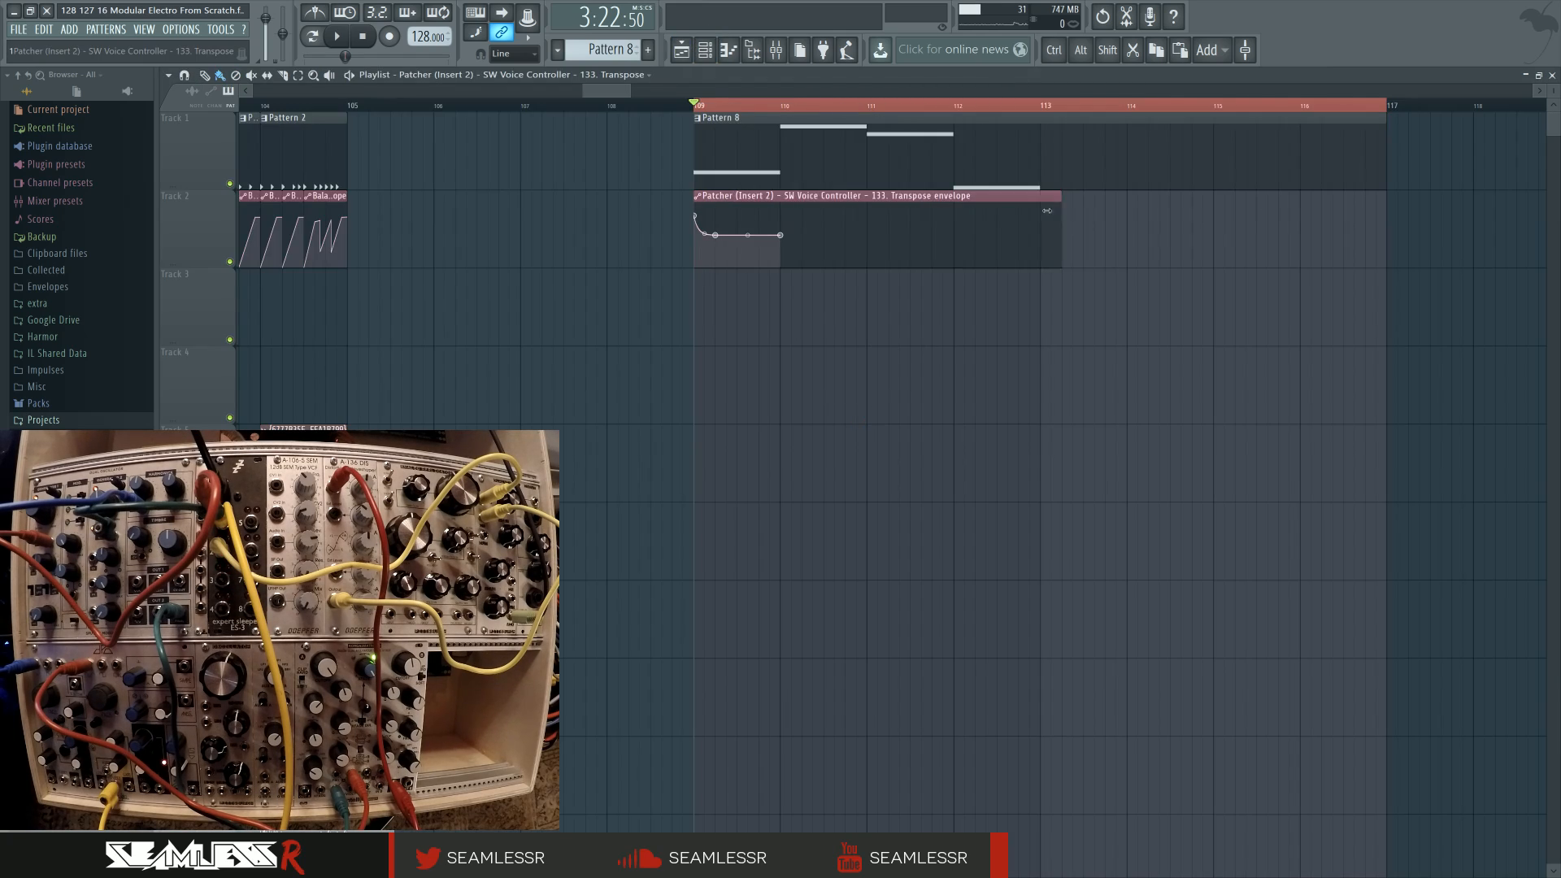
Step: Reopen Pattern 8's notes and add one-bar notes E2 in bar 5 and E3 in bar 6
double_click(1014, 171)
ctrl+right_click(761, 381)
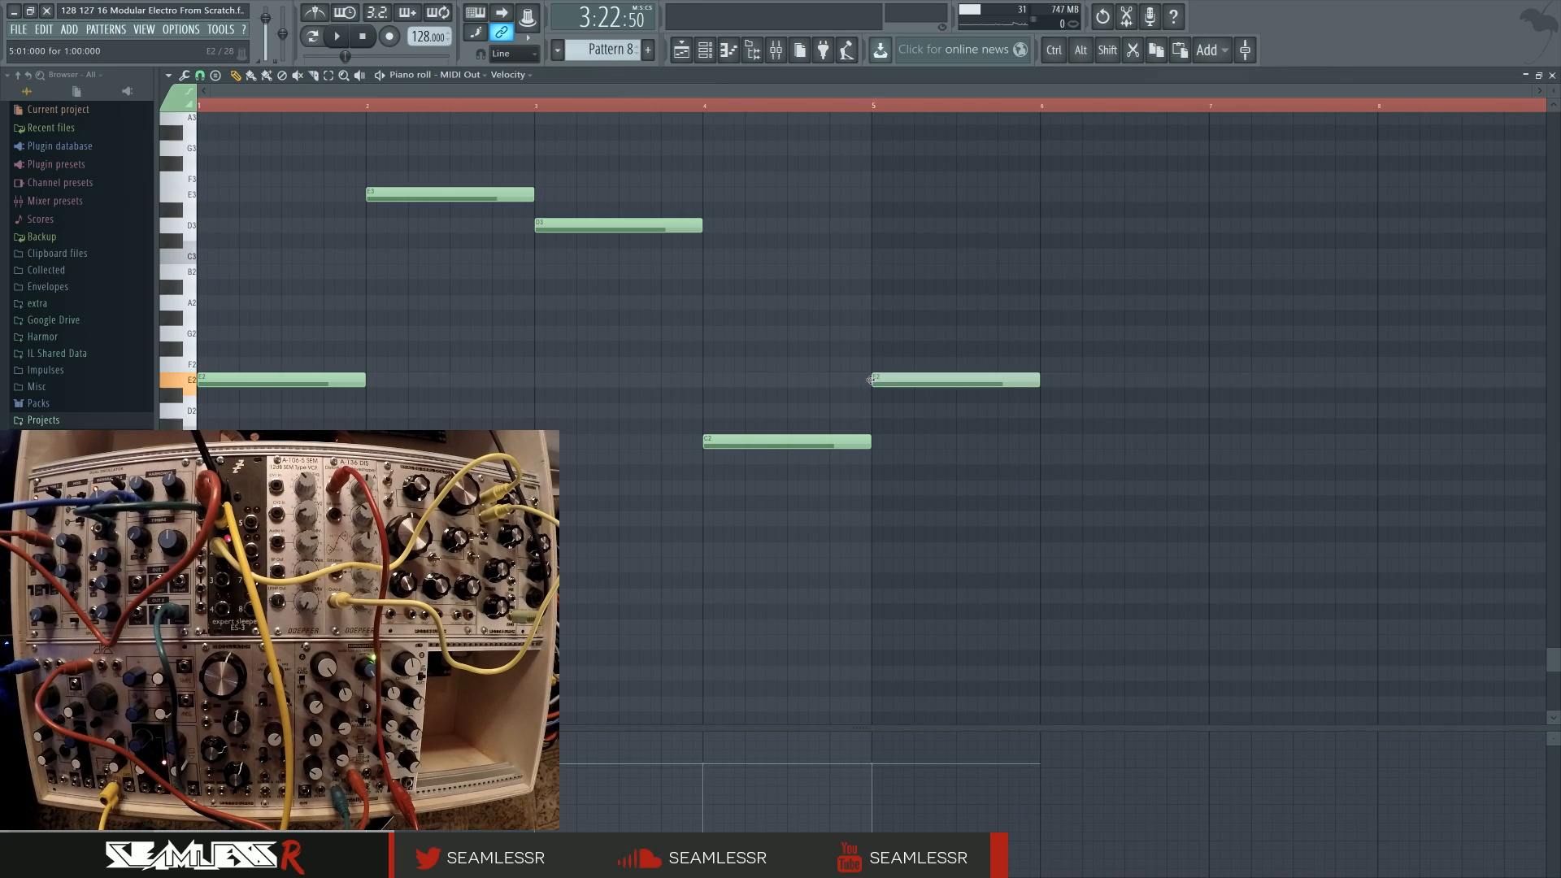
click(1042, 195)
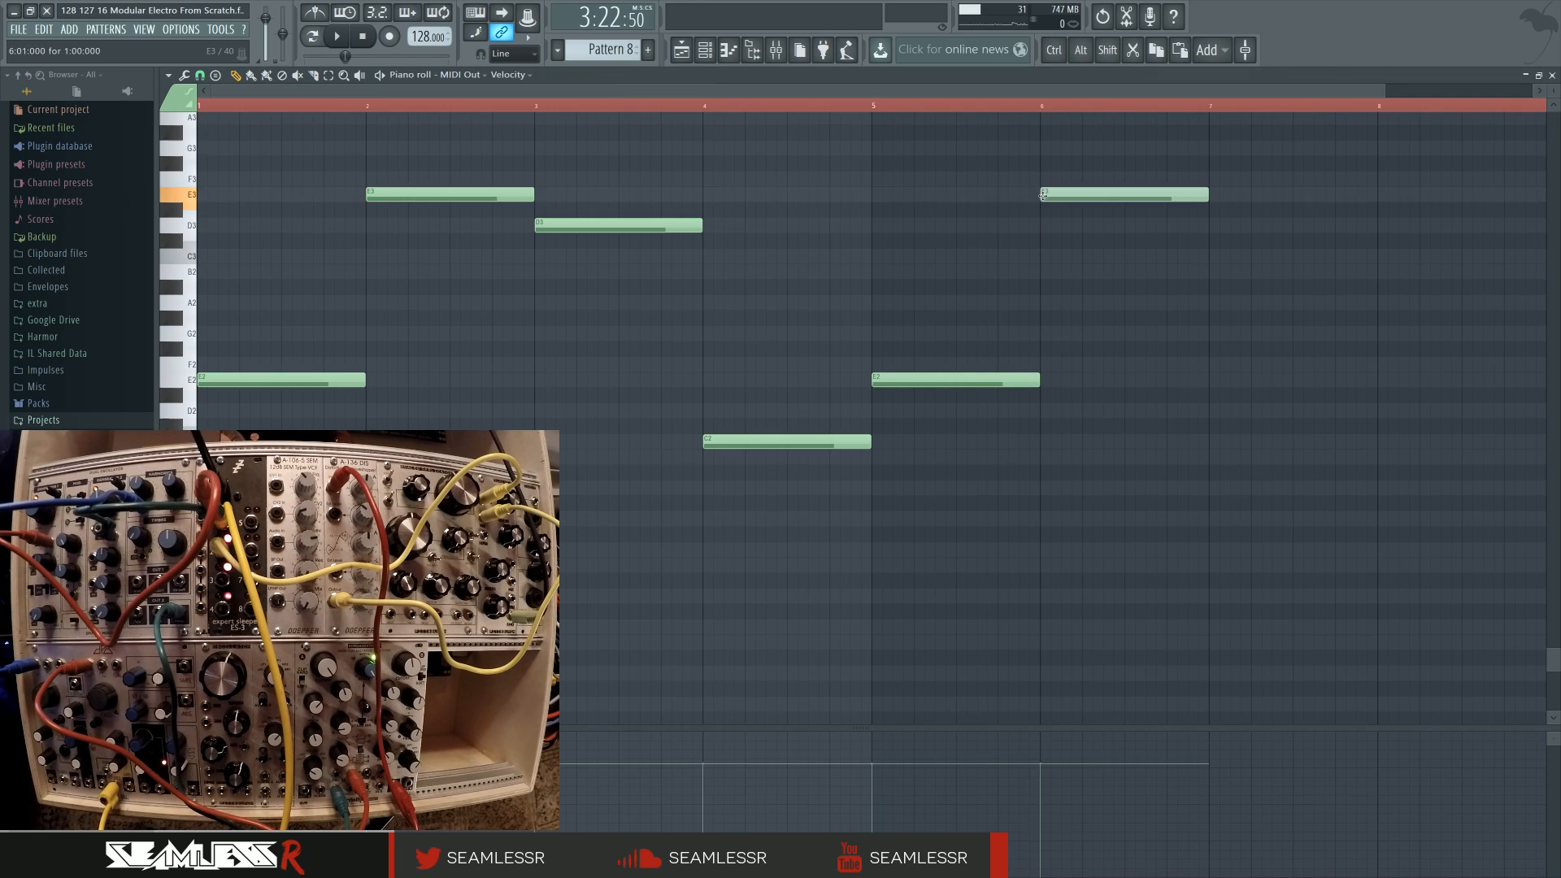
drag(1137, 342, 1043, 340)
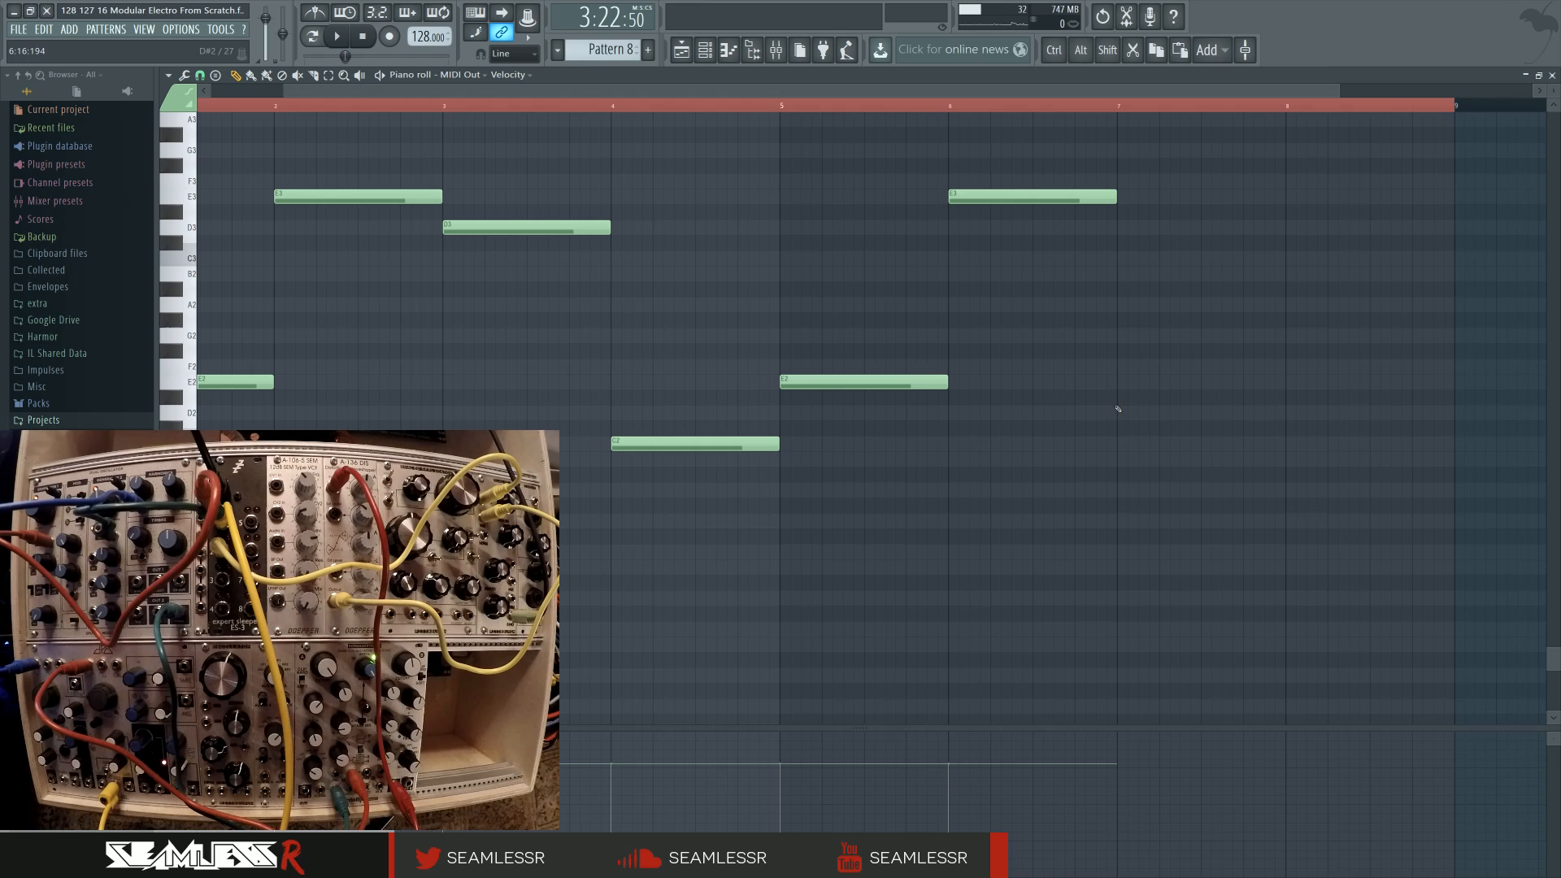
click(1119, 411)
click(1294, 229)
key(ctrl+alt+z)
key(ctrl+alt+z)
Step: Add one-bar notes G2 in bar 7 and D2 in bar 8 of Pattern 8 and audition them in the playlist
click(1117, 339)
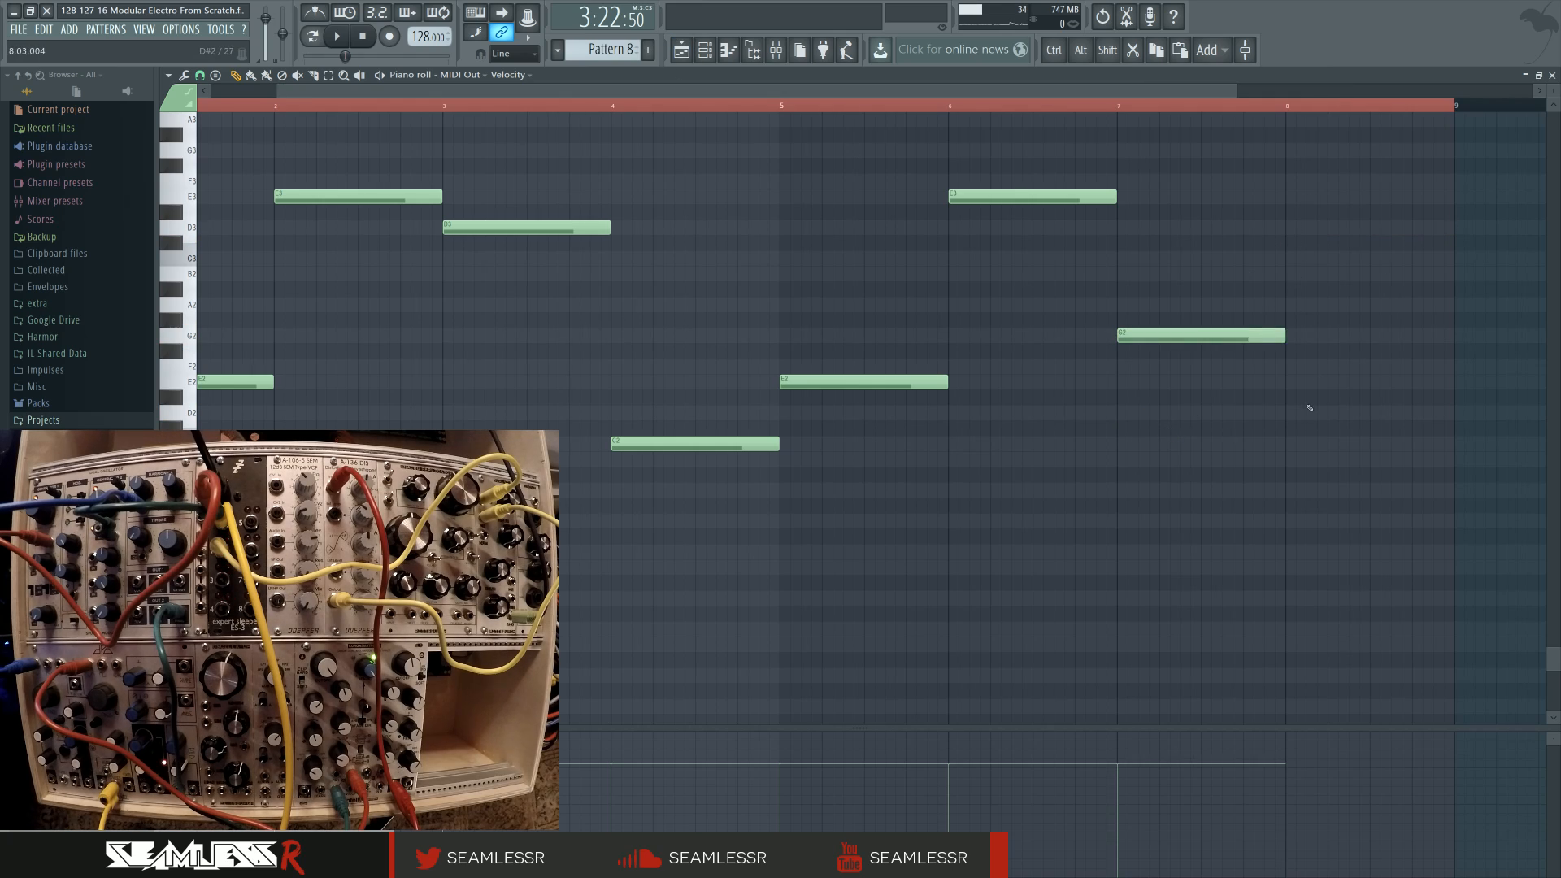
click(1290, 413)
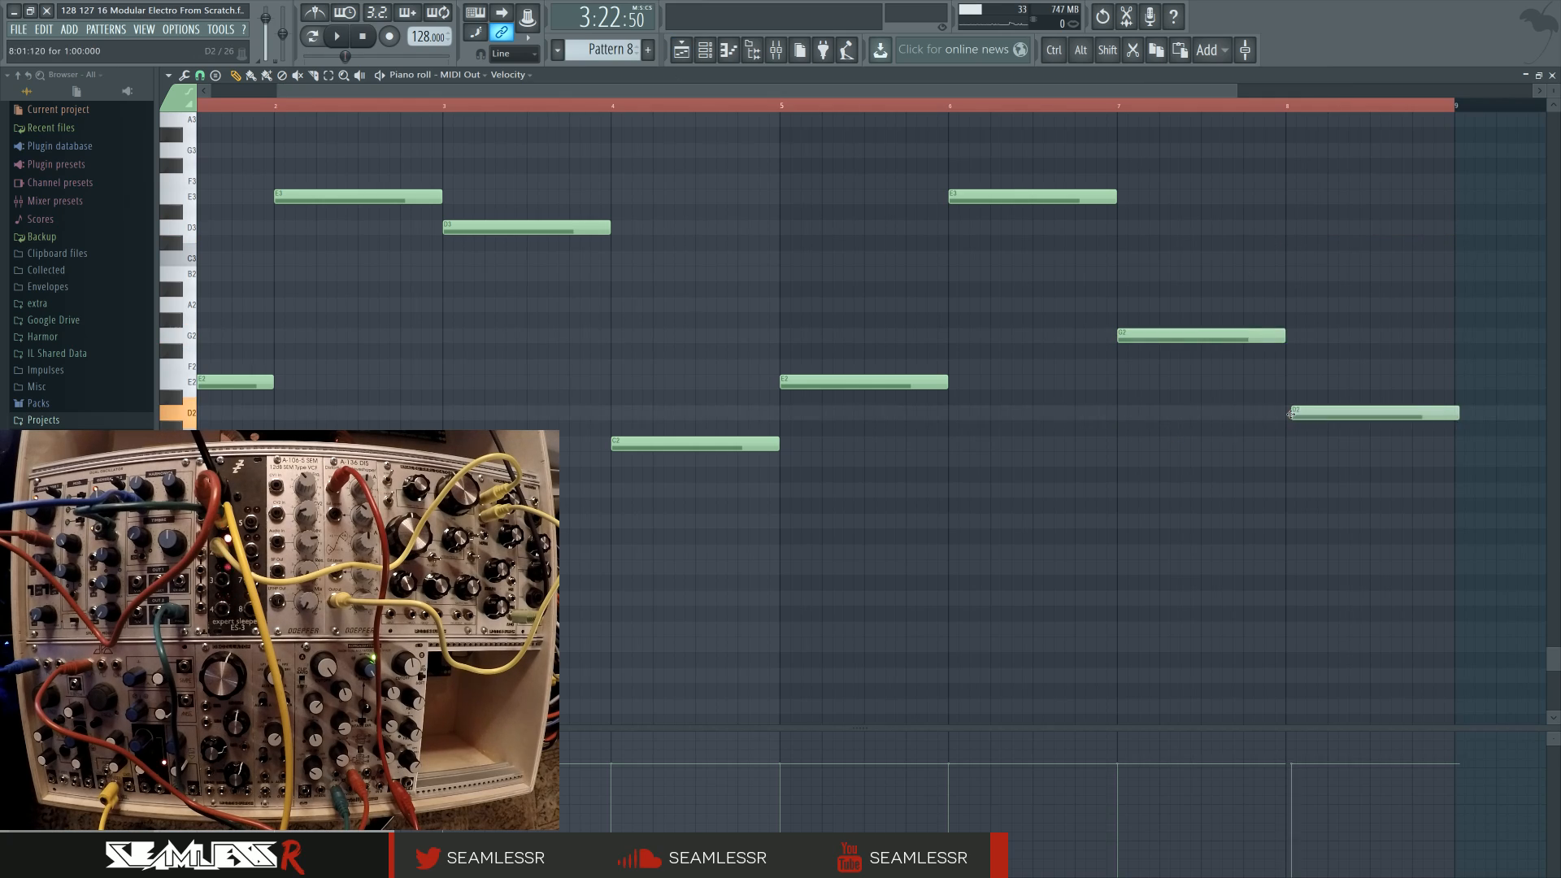
click(682, 50)
scroll(1057, 409, right, 1)
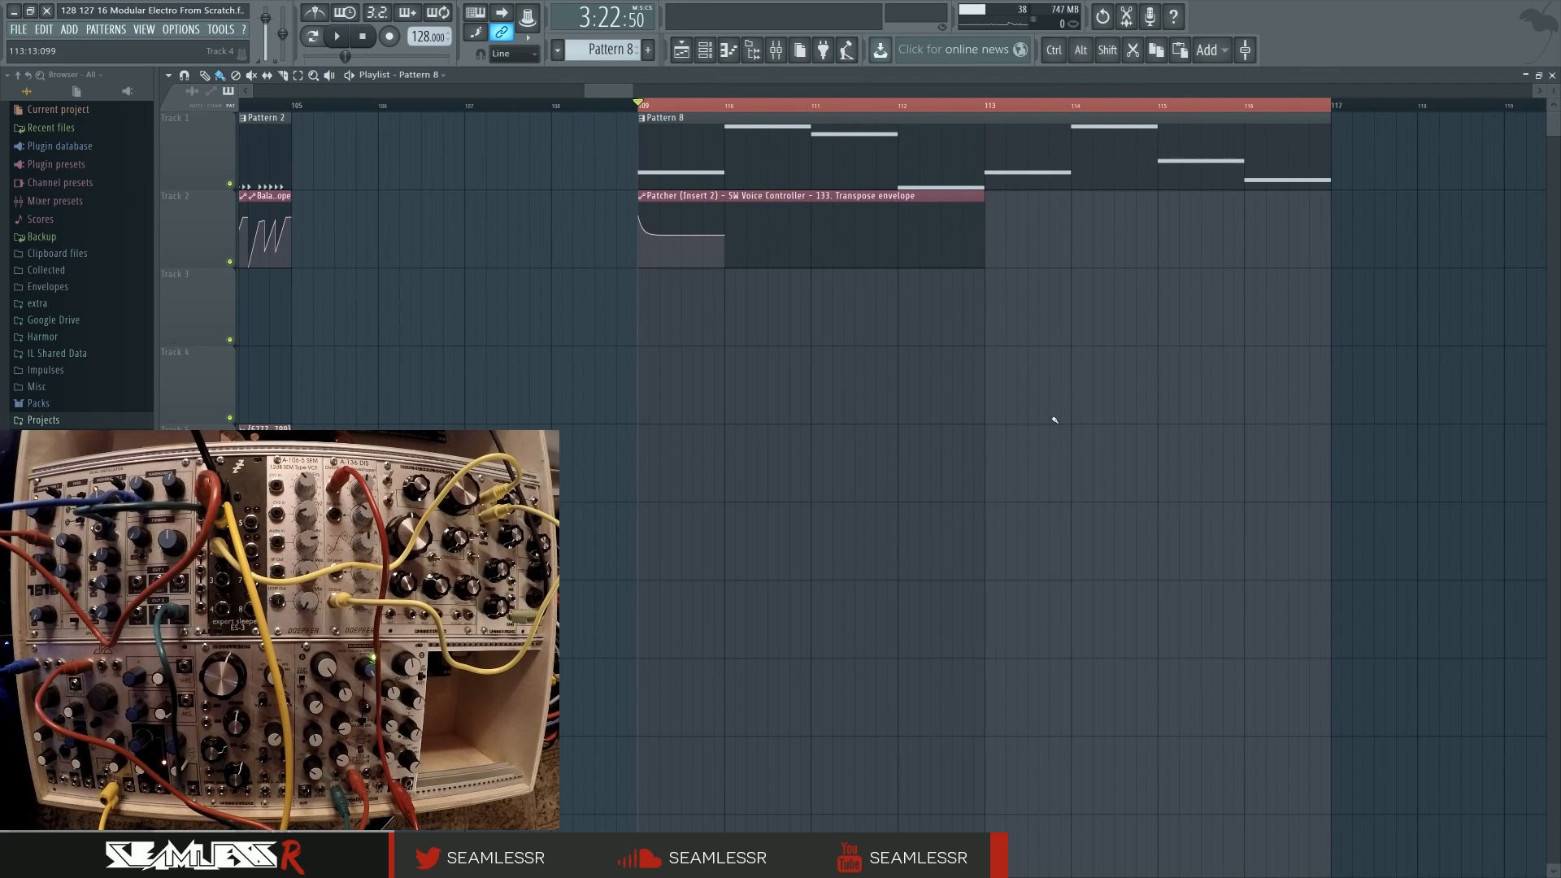
key(space)
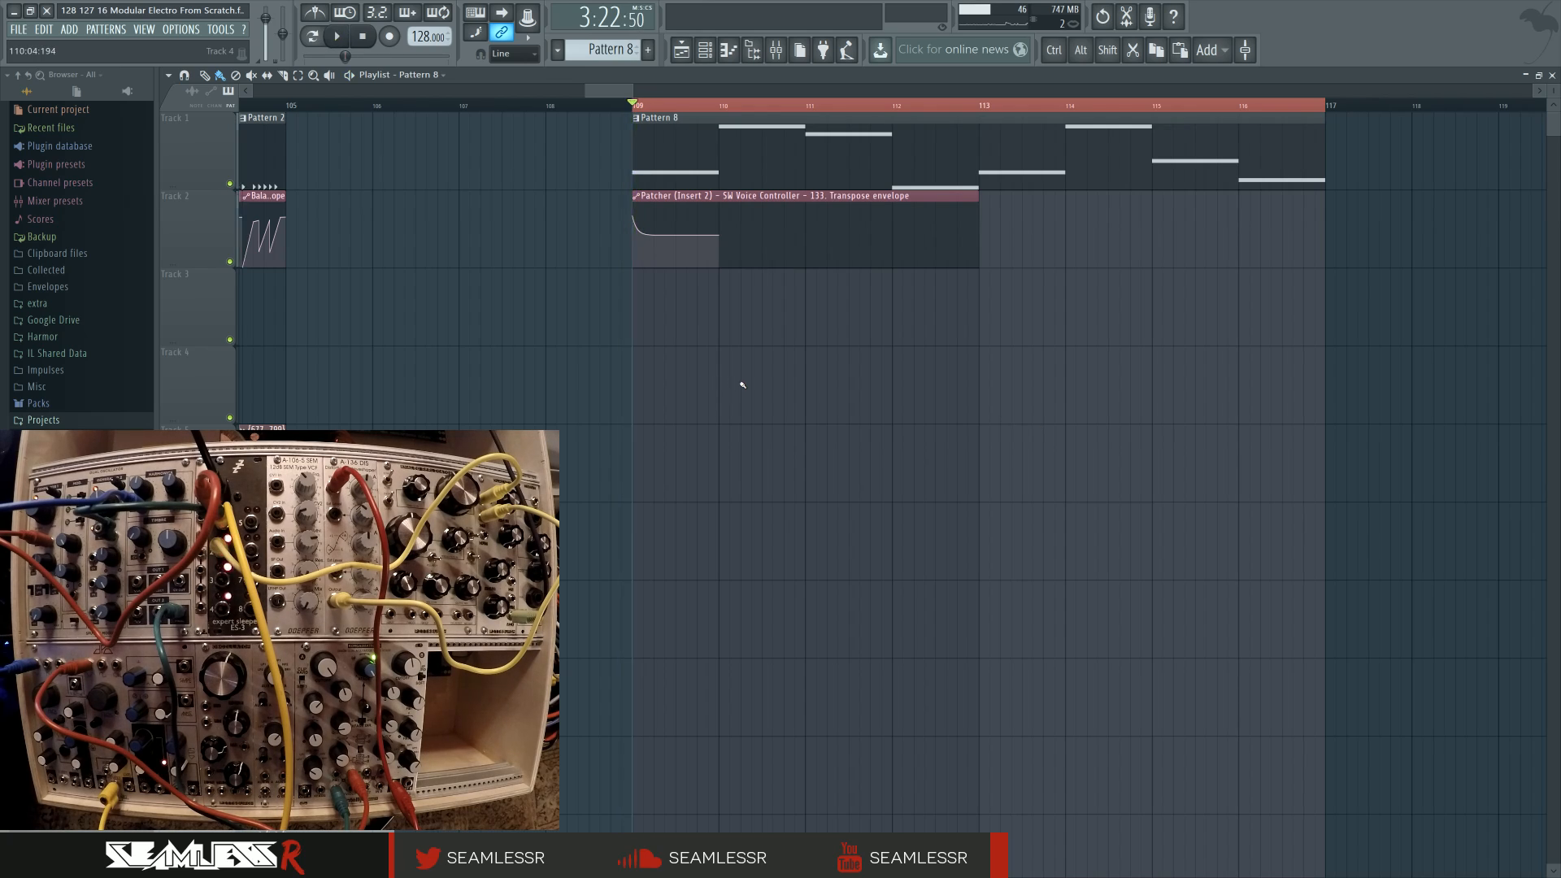
key(space)
Step: Extend the Transpose envelope clip to bar 117, move its last point to the clip's end and audition it
scroll(742, 387, up, 3)
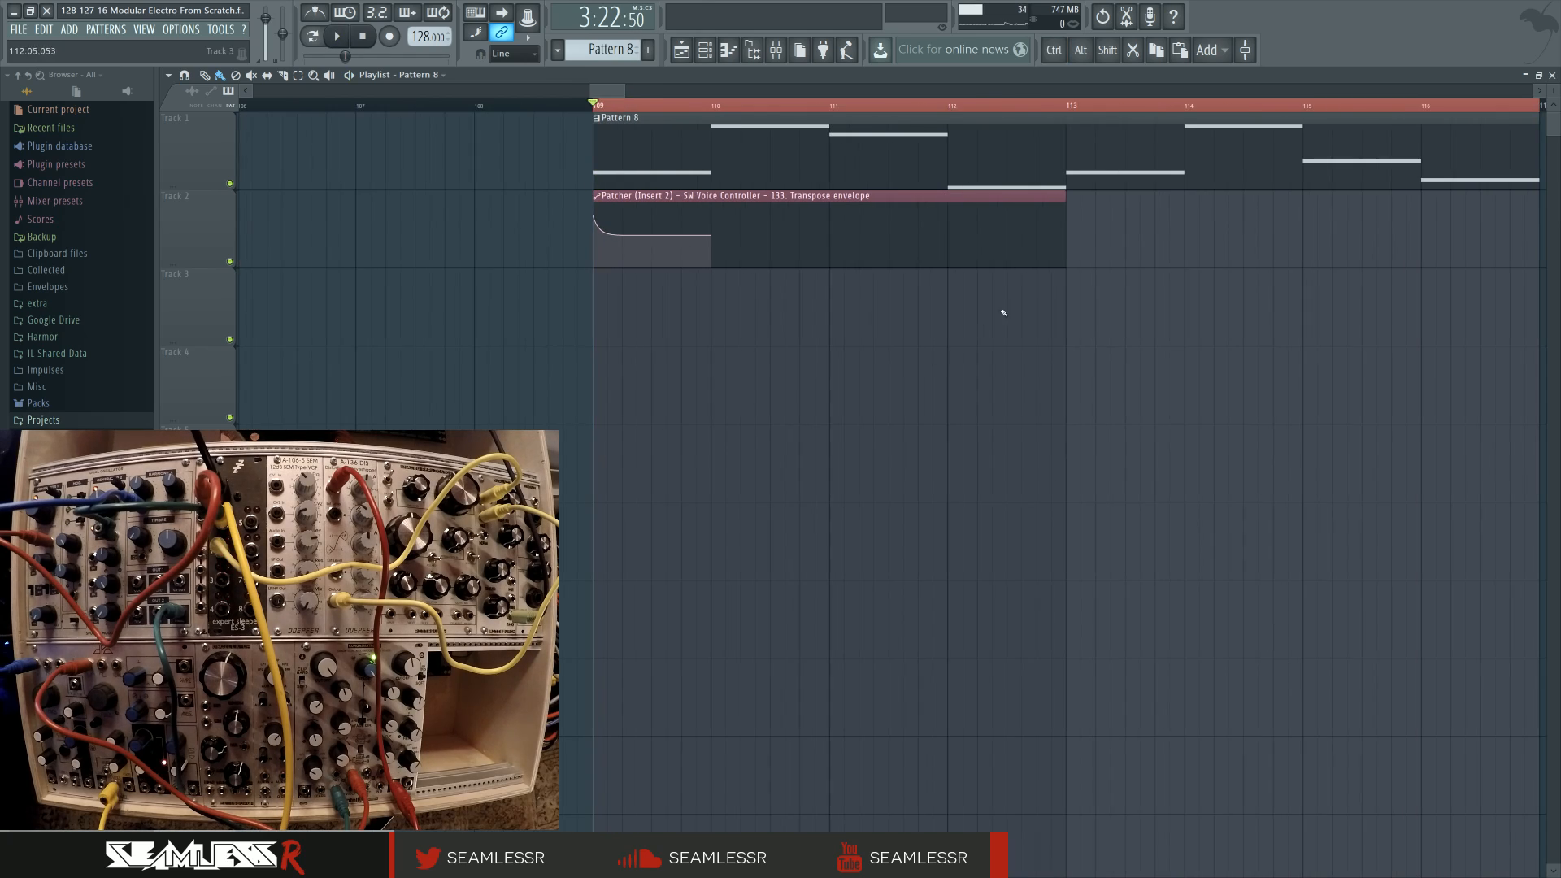
drag(879, 193, 1301, 211)
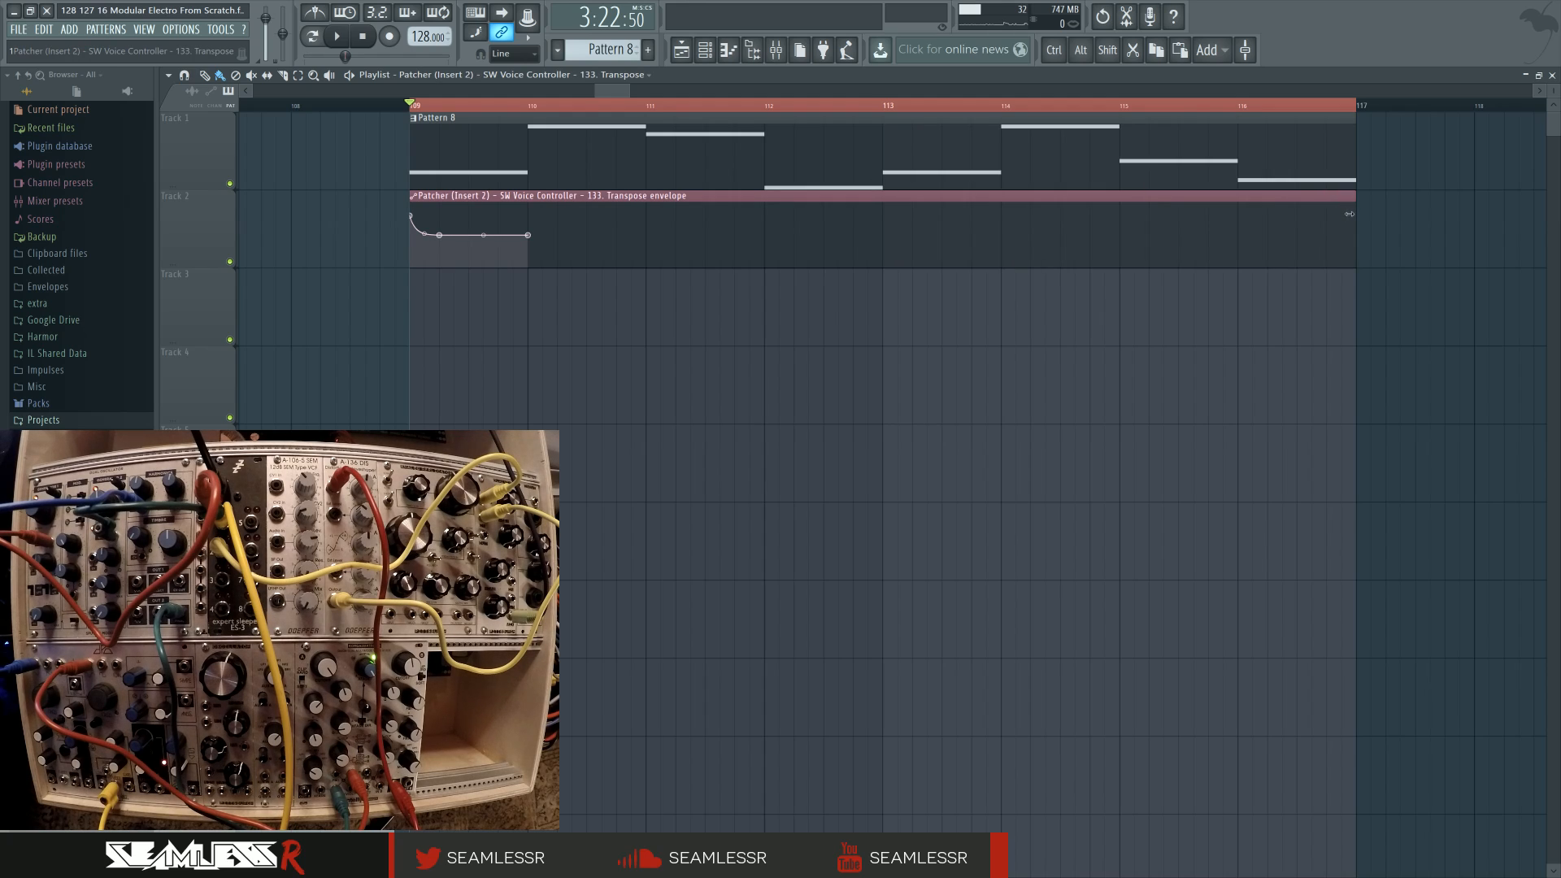
scroll(708, 465, up, 2)
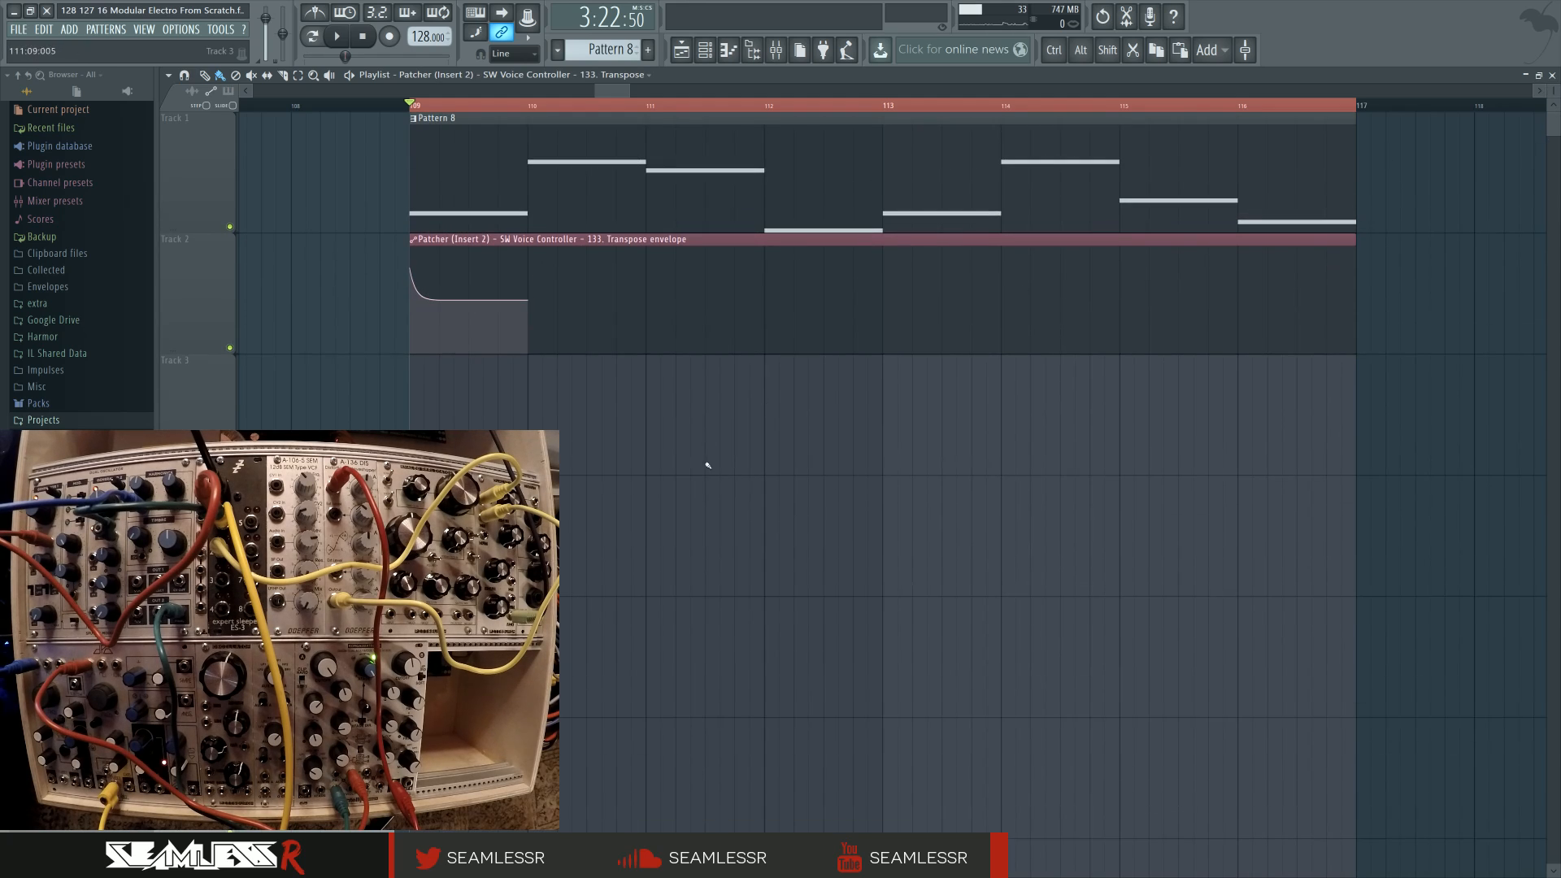
right_click(527, 297)
key(Escape)
drag(528, 300, 1347, 316)
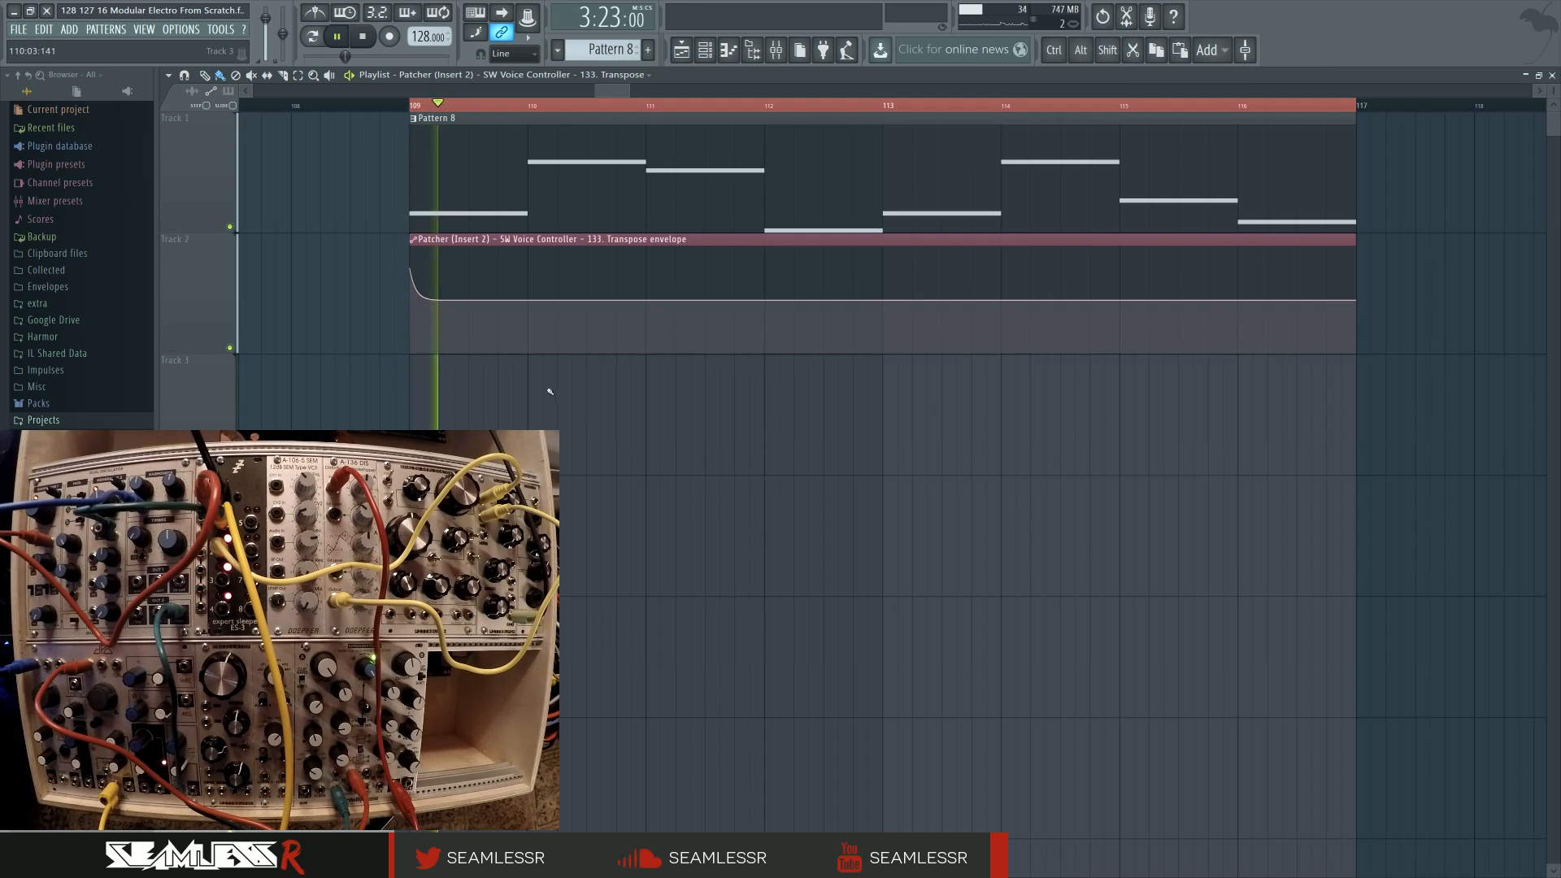
scroll(561, 357, up, 3)
key(space)
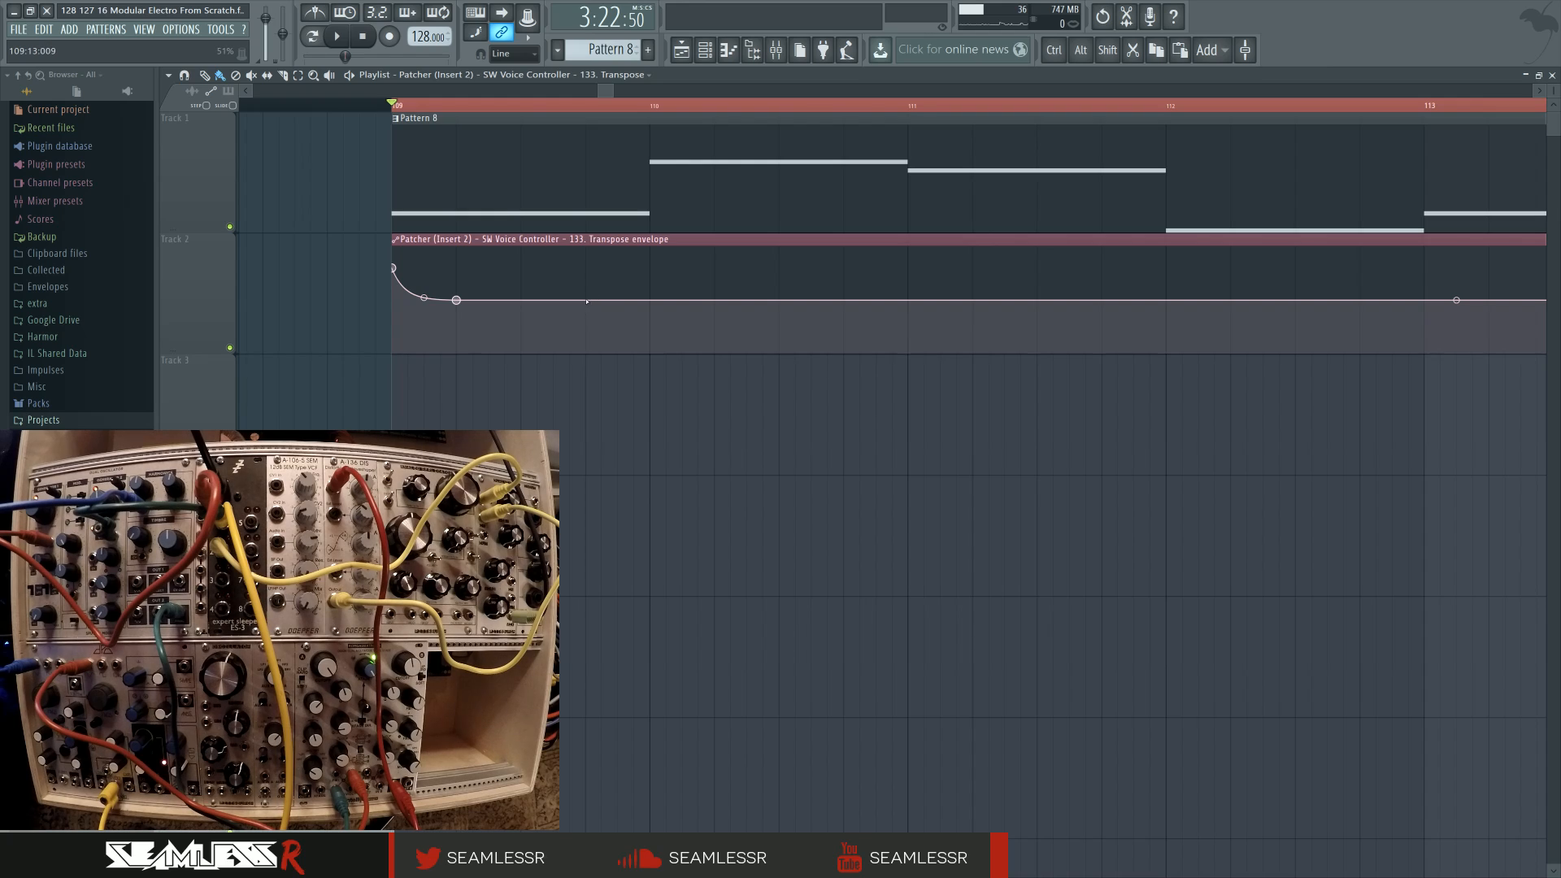
Step: Add a Transpose envelope point at 109:13:000 with the pasted 50% value, then a raised point at 110:01:000, and play it
click(586, 300)
right_click(586, 300)
click(657, 531)
click(649, 278)
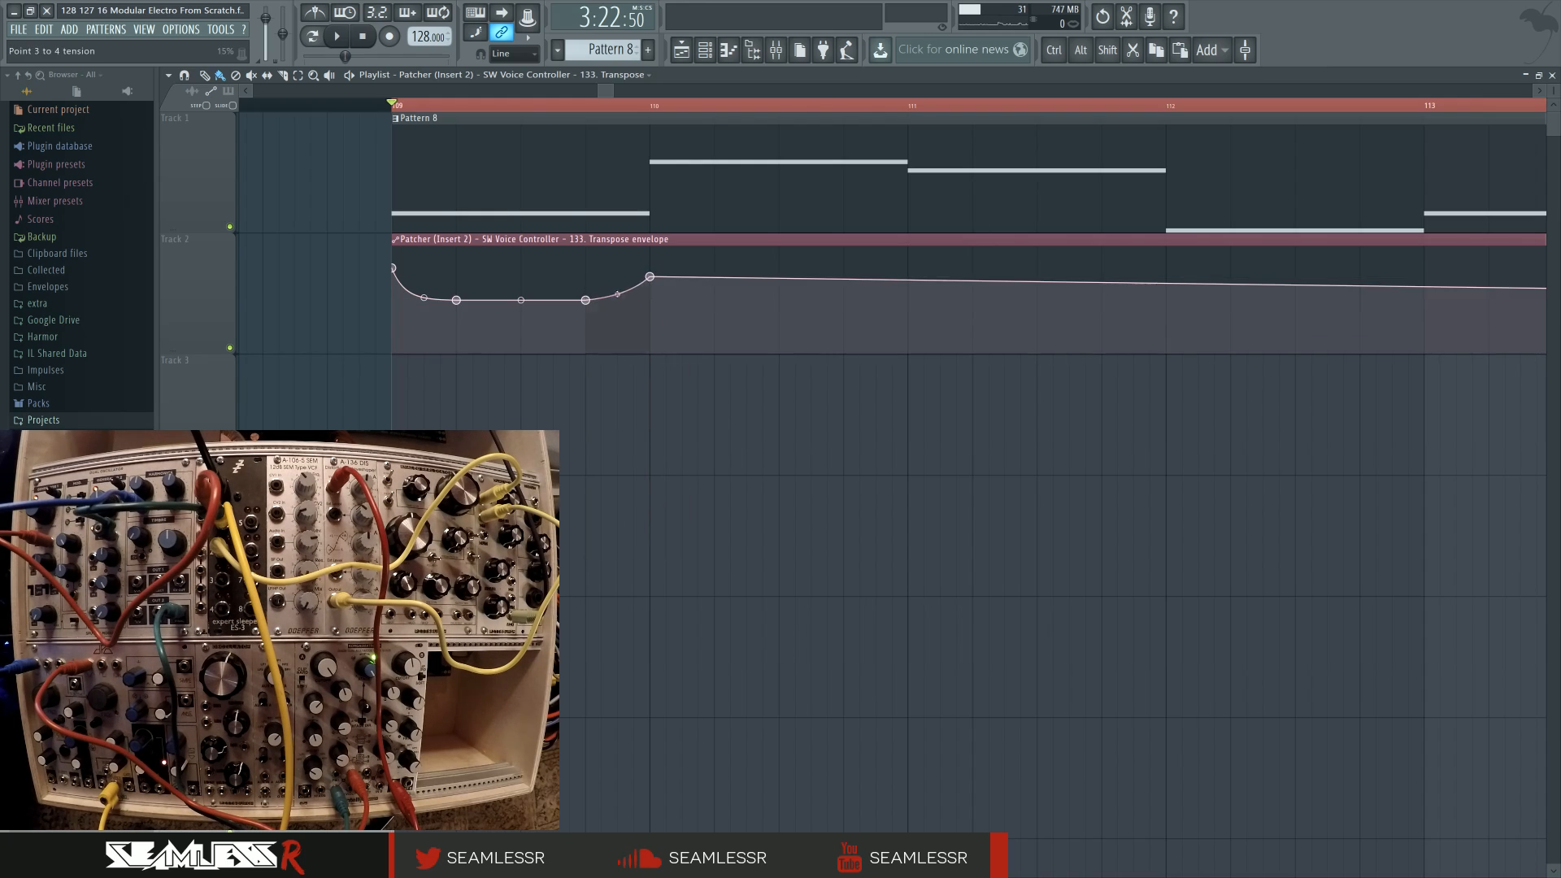
mouse_move(650, 277)
mouse_down()
mouse_move(635, 247)
mouse_move(649, 274)
mouse_up()
key(space)
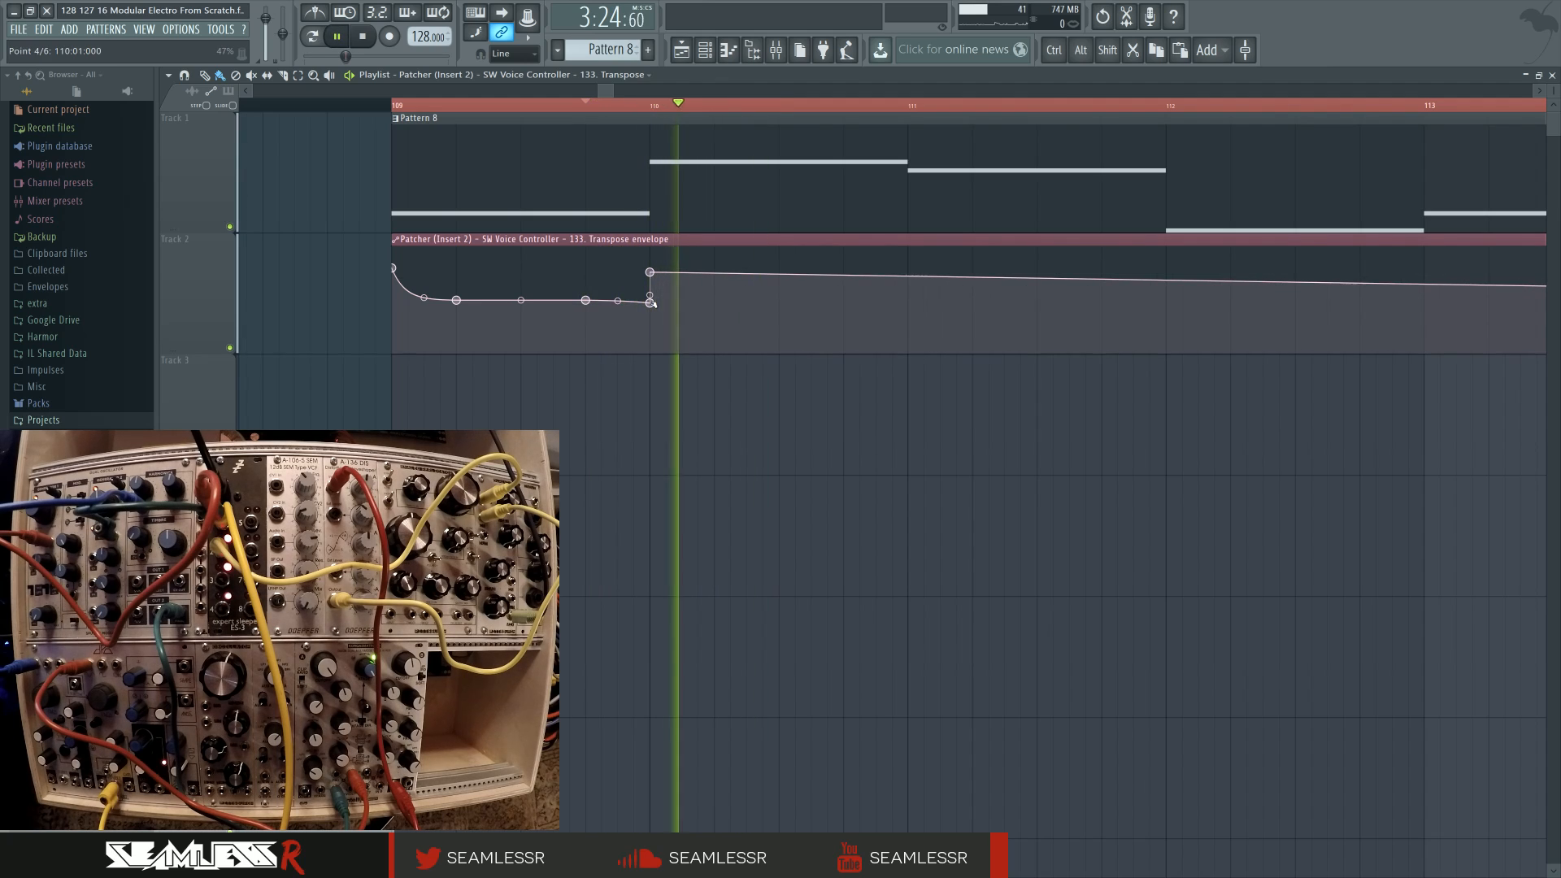
Step: Add a second Transpose envelope point at 110:01:000 with the pasted 50% value and lower the peak above it slightly
right_click(650, 274)
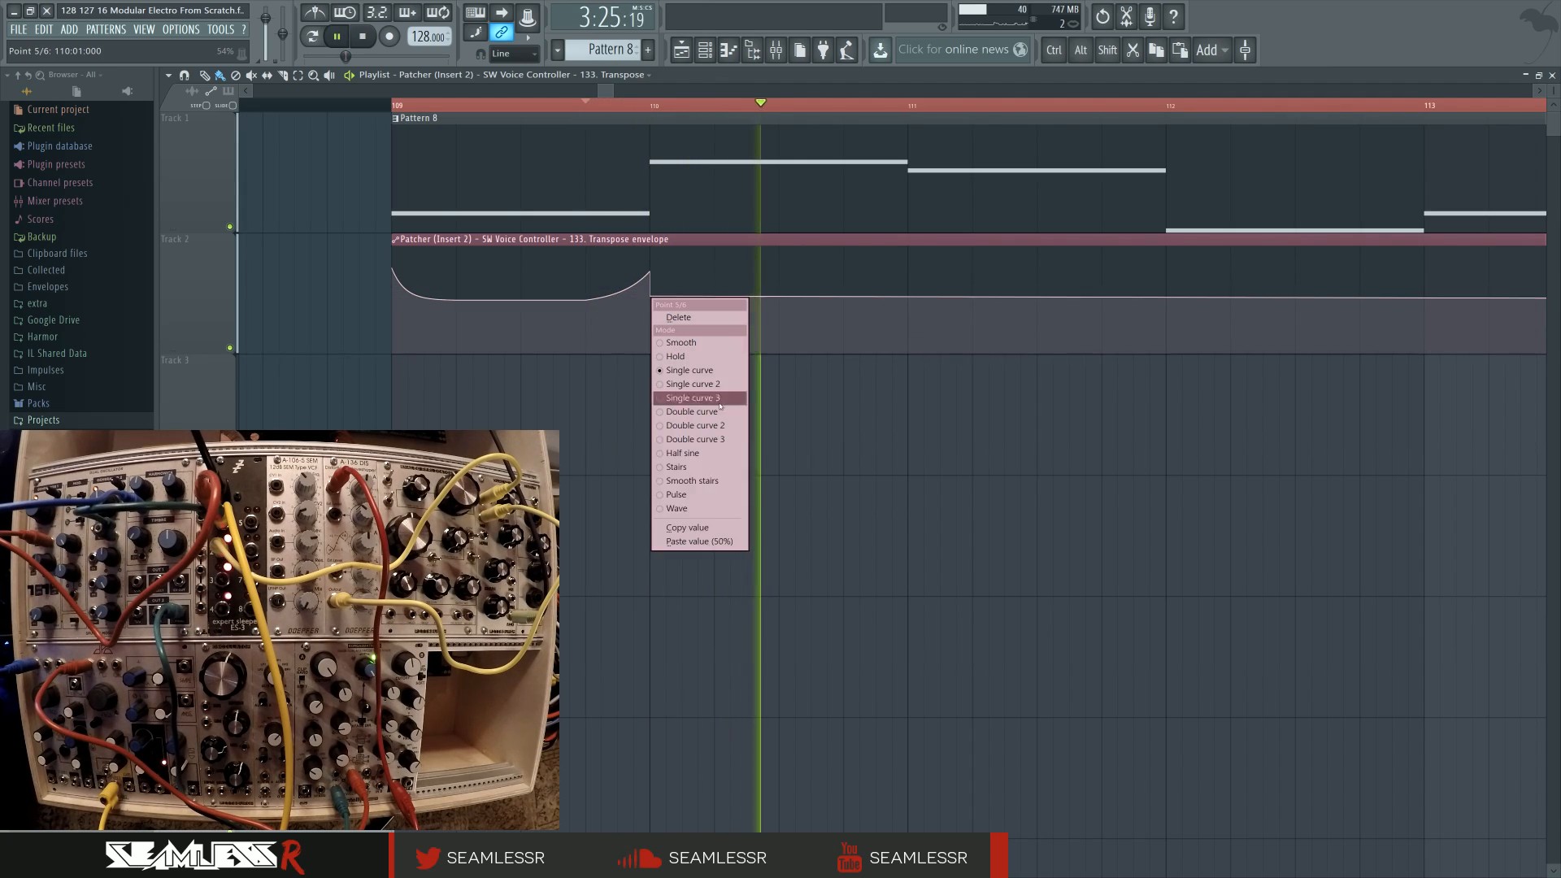
click(662, 374)
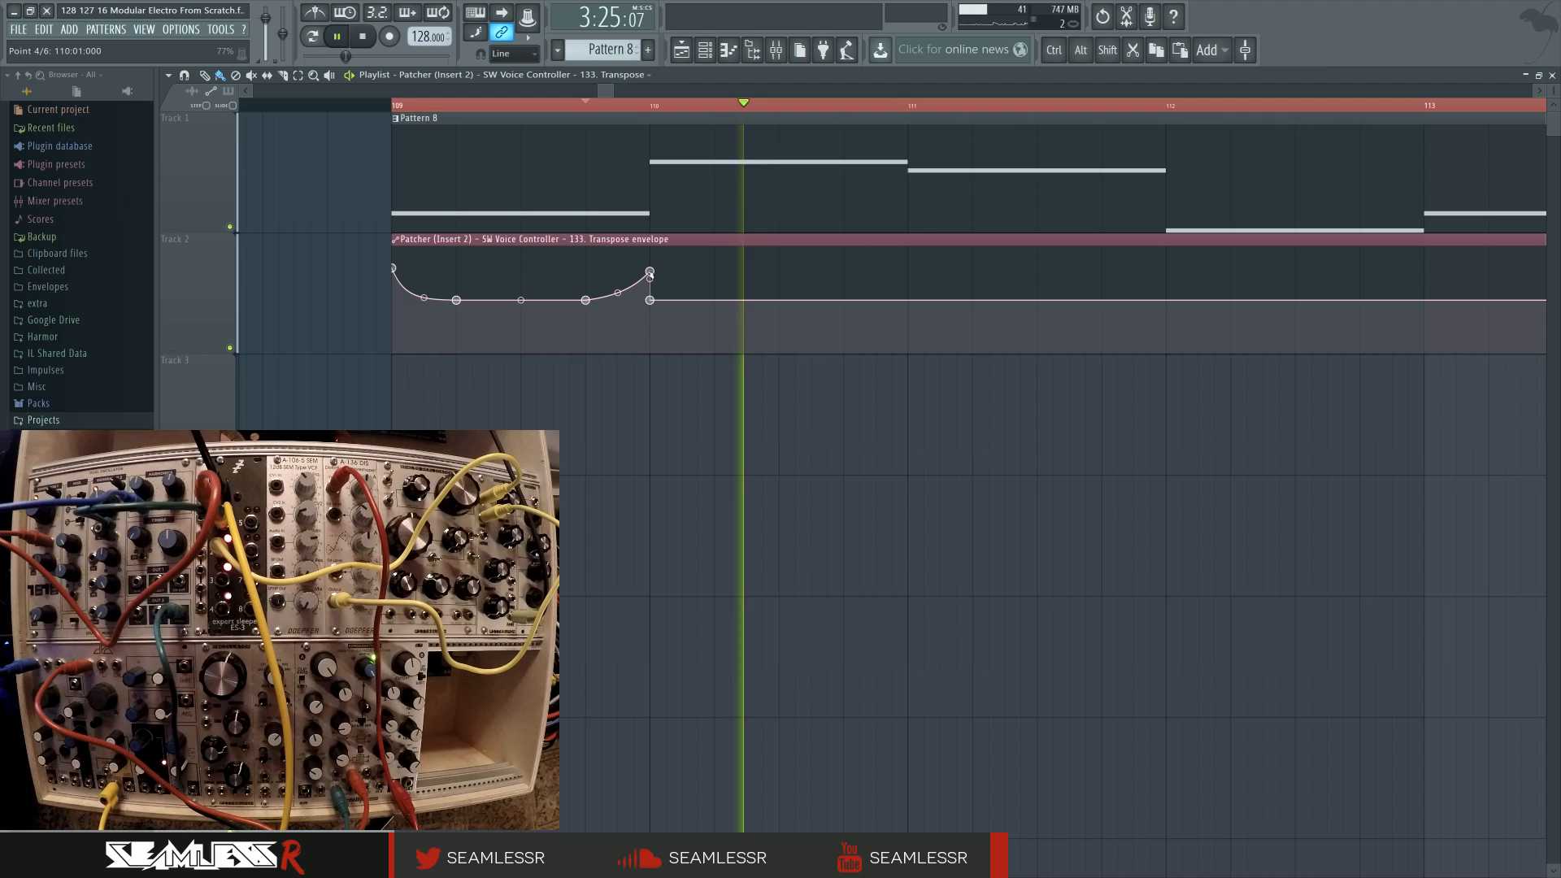
drag(649, 272, 650, 281)
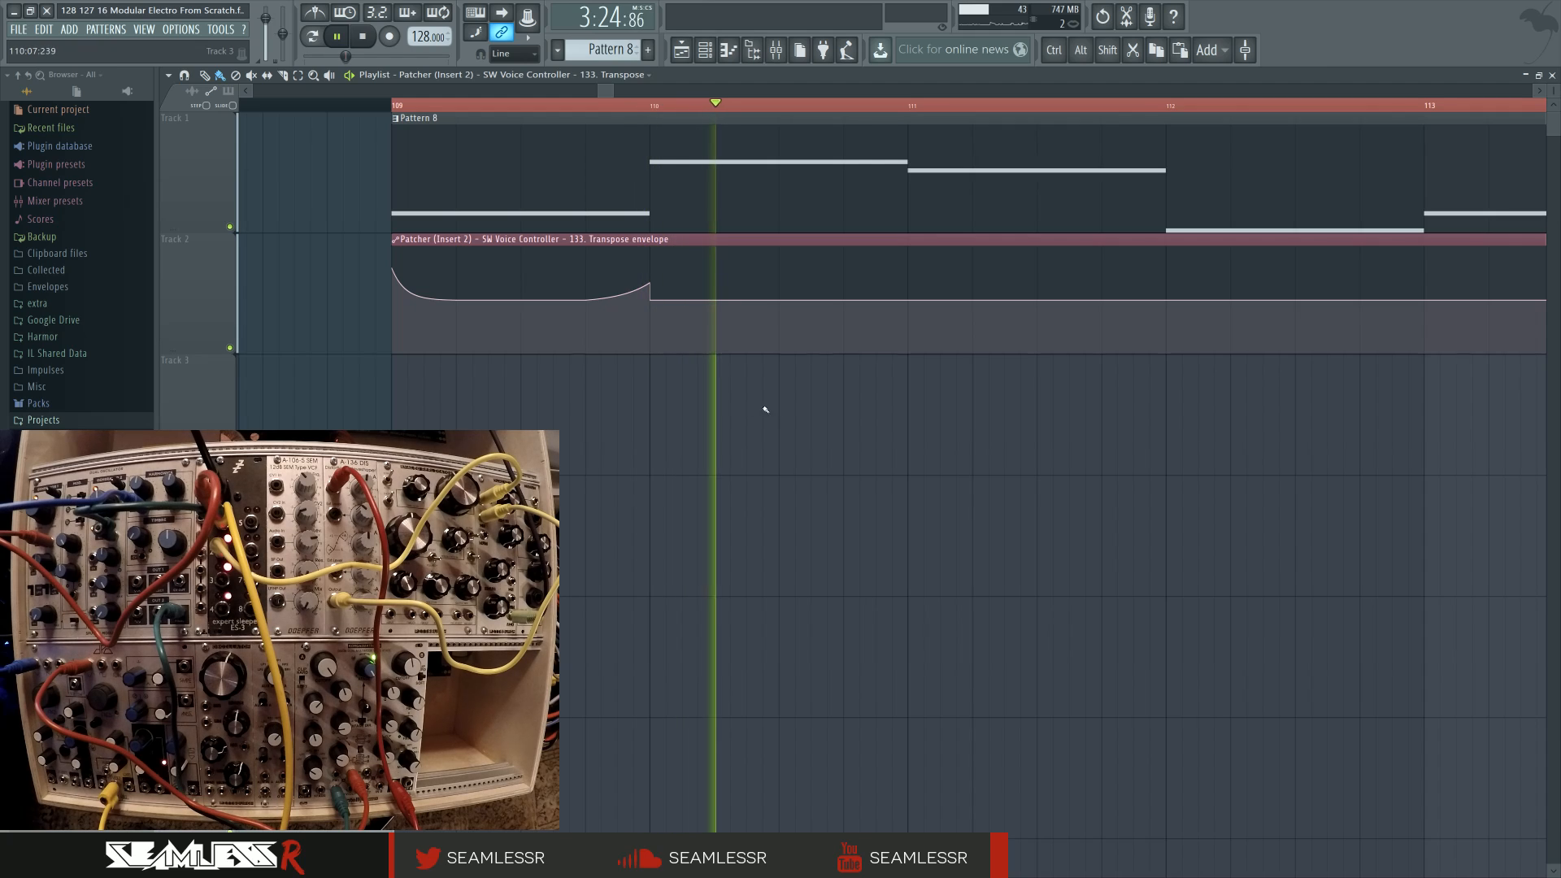
key(space)
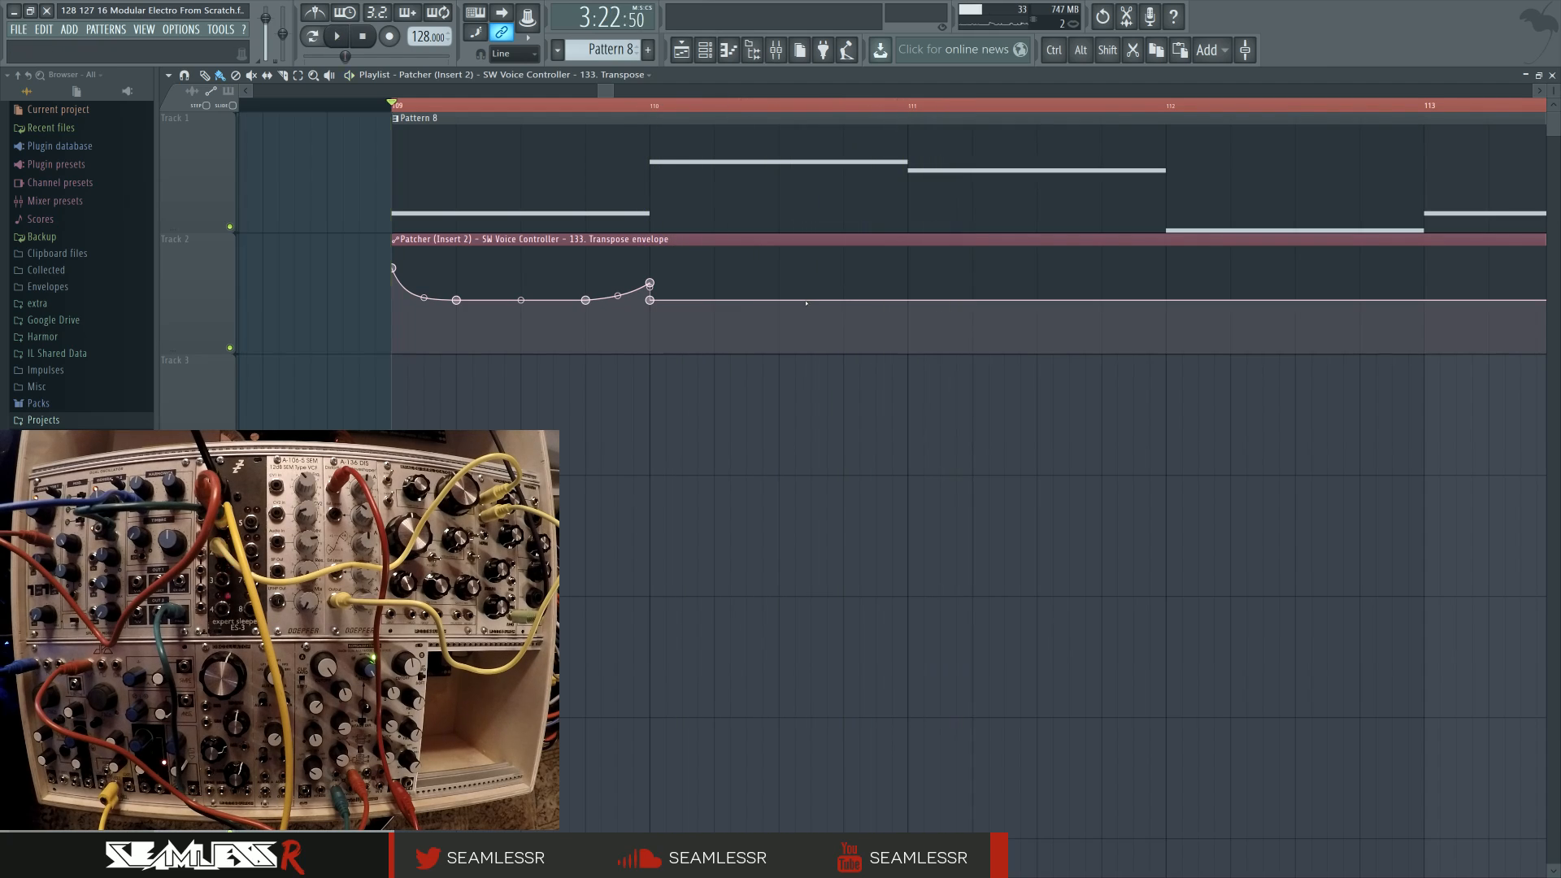
Step: During playback, shape a dip in the Transpose envelope late in bar 110 and return it to the pasted 50% value at 111:01:000
key(space)
right_click(808, 300)
right_click(875, 328)
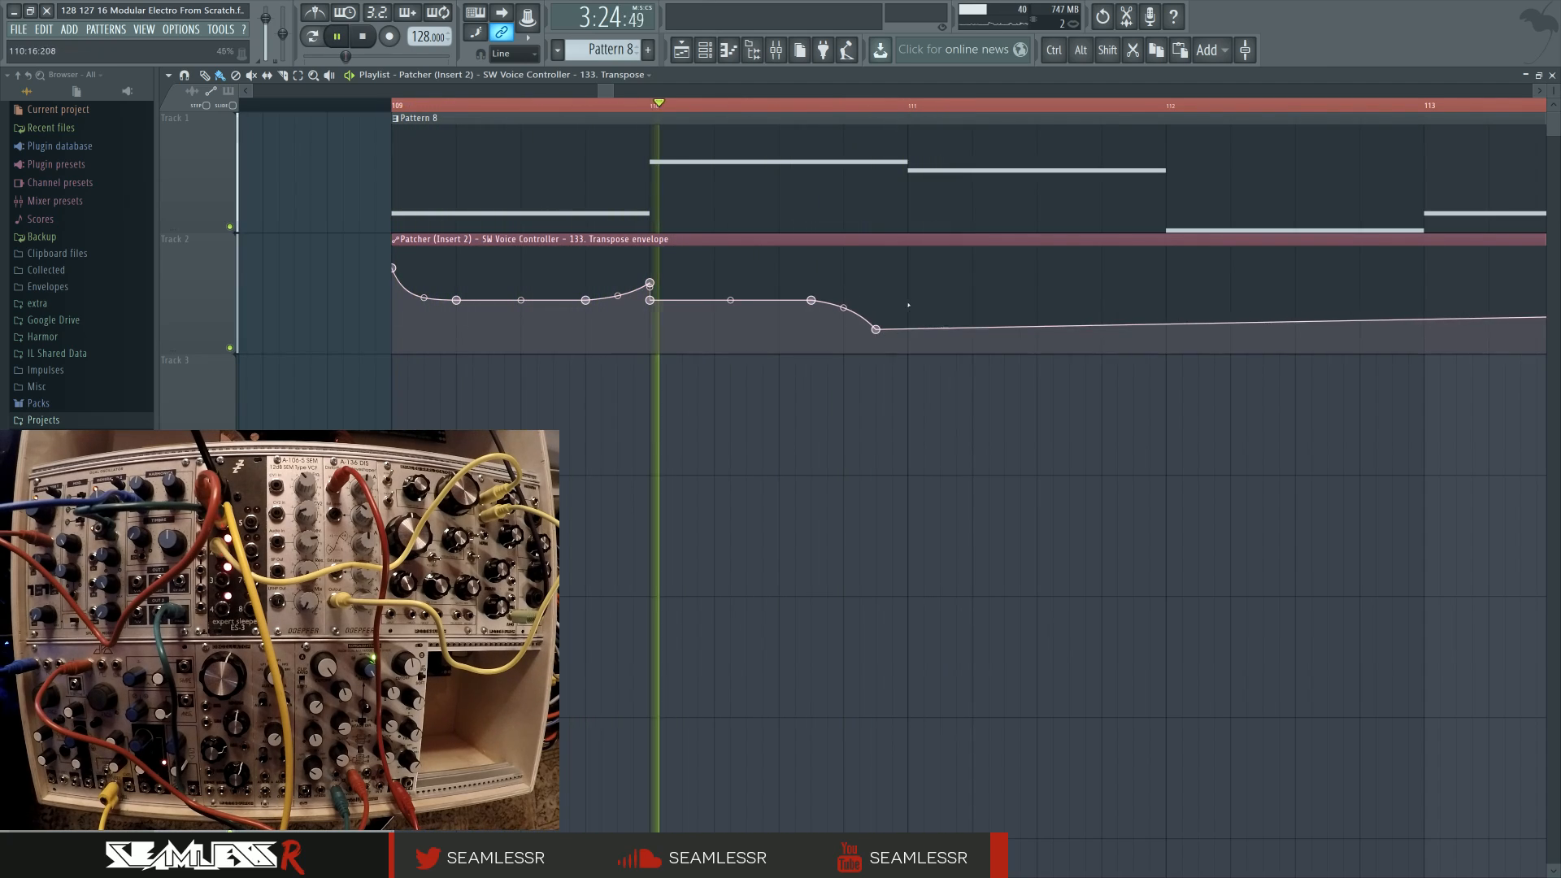
right_click(907, 301)
right_click(908, 301)
click(978, 545)
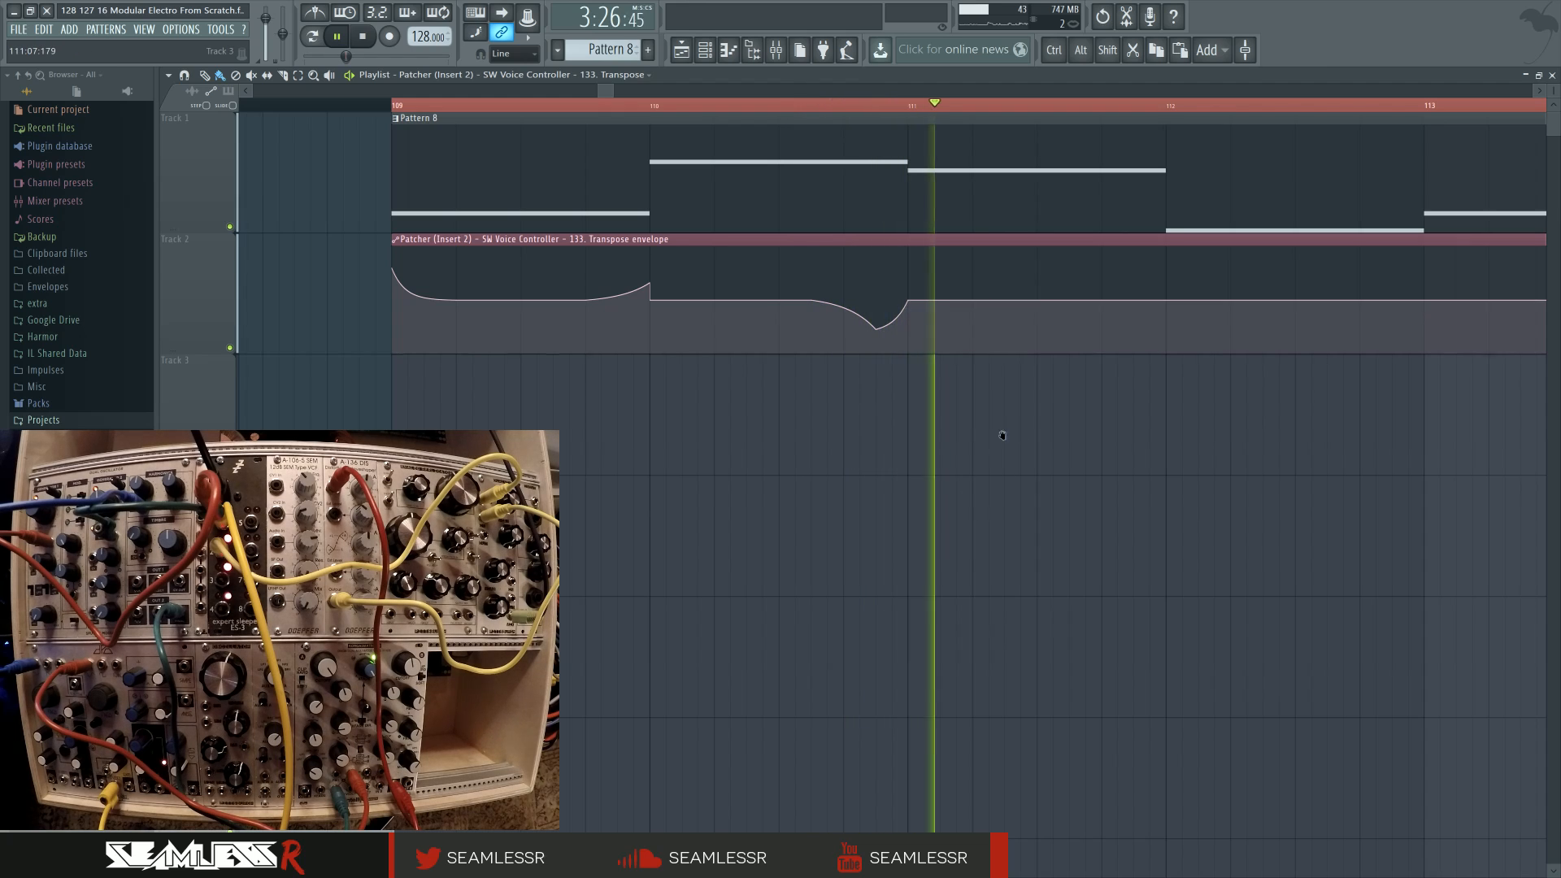
Step: Shape a rise in the Transpose envelope from 111:09:000 to 112:01:000, ending in a vertical drop to the pasted 50% value
scroll(993, 415, right, 1)
right_click(888, 300)
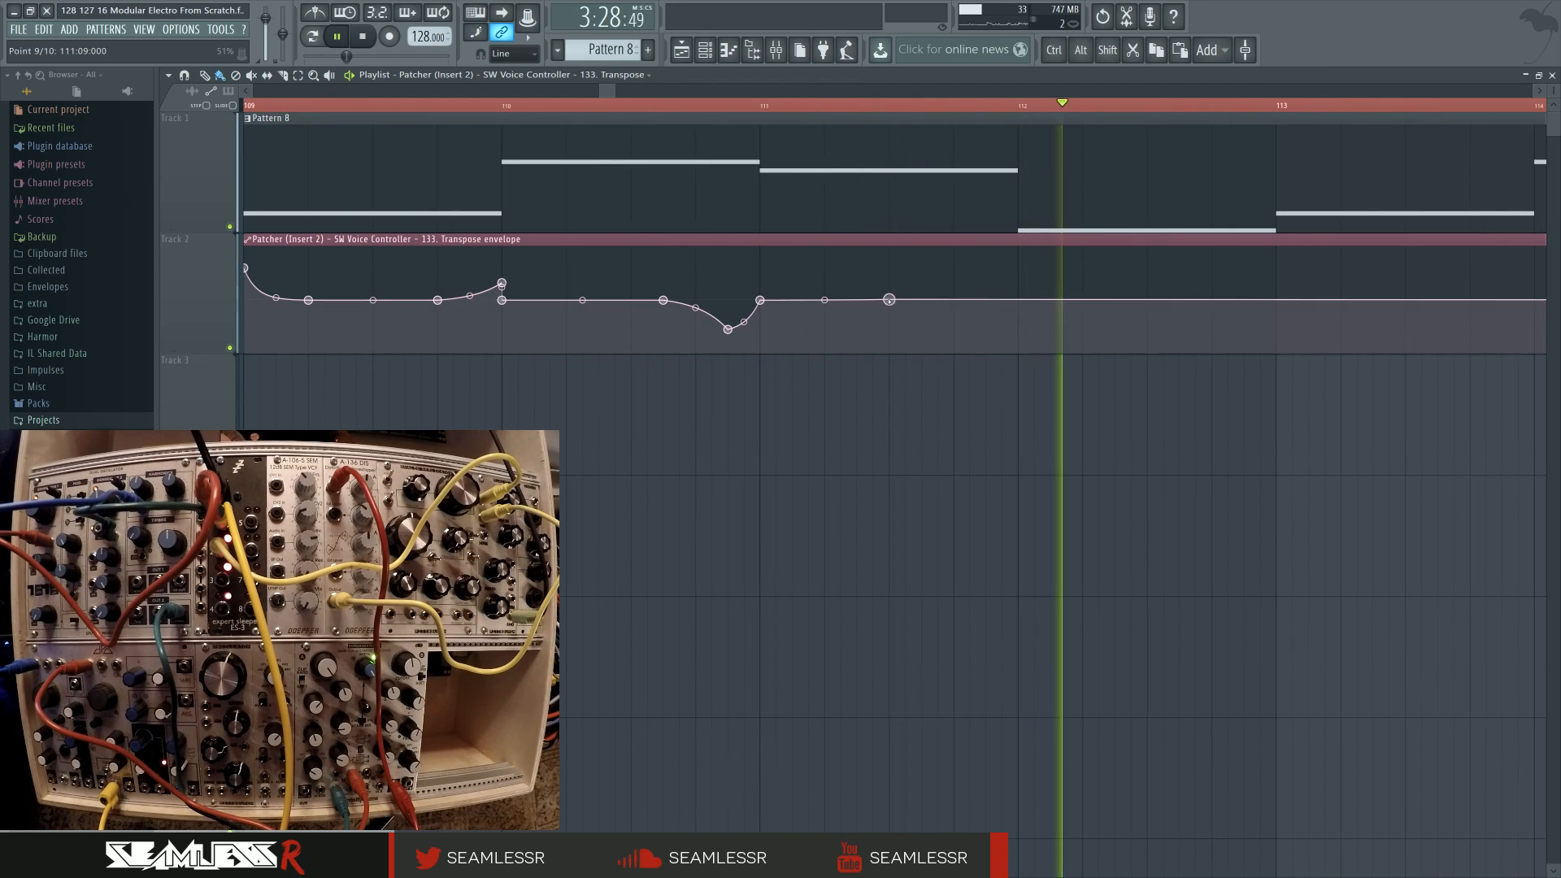
right_click(953, 261)
right_click(1017, 302)
right_click(1017, 252)
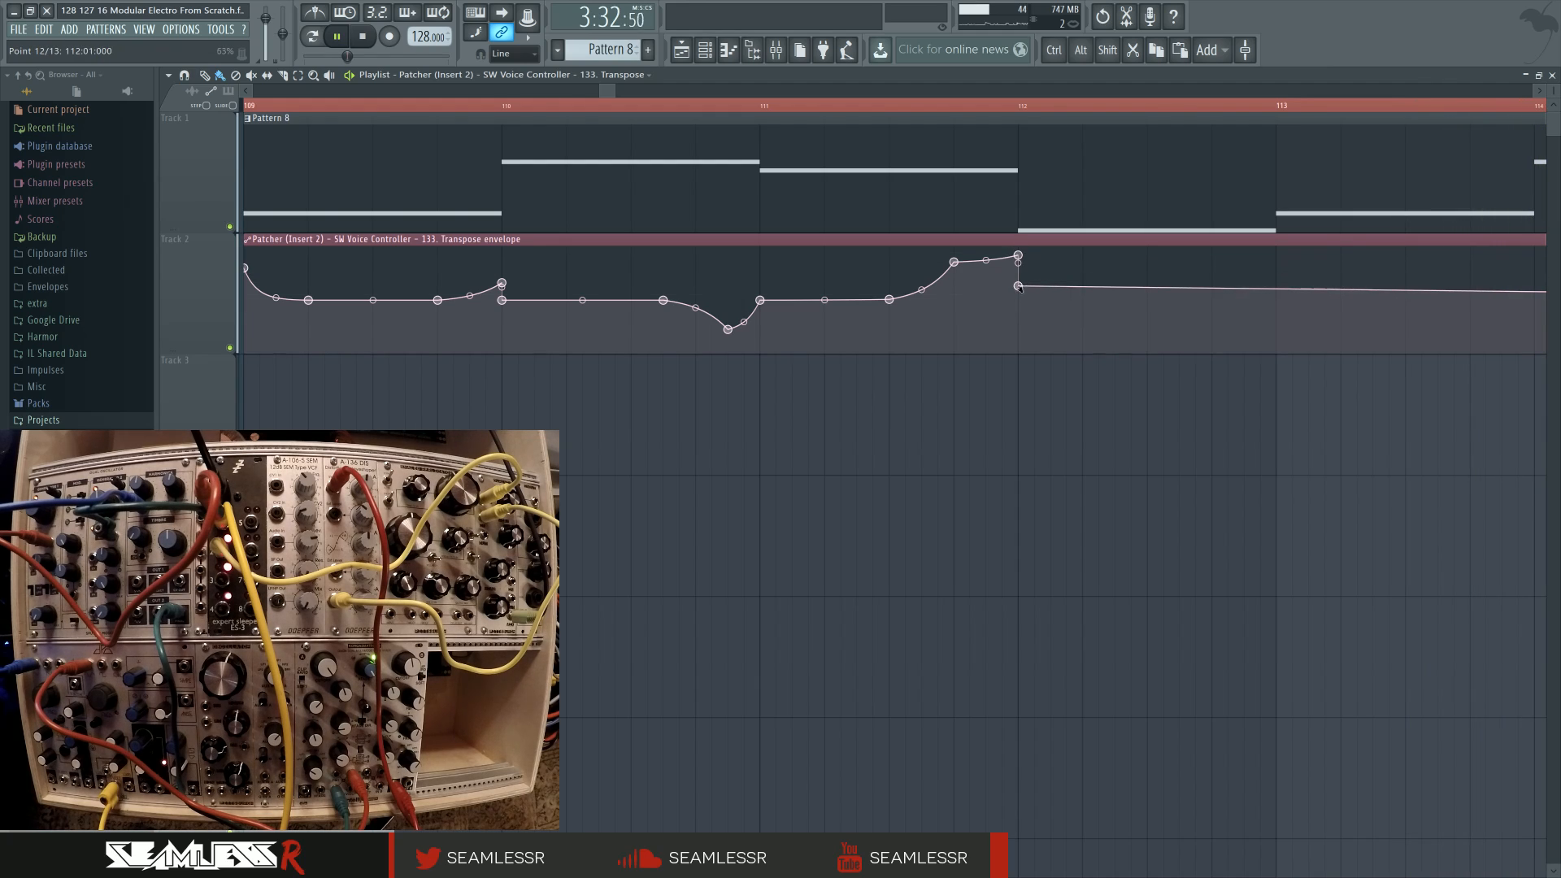
right_click(1017, 304)
click(1057, 543)
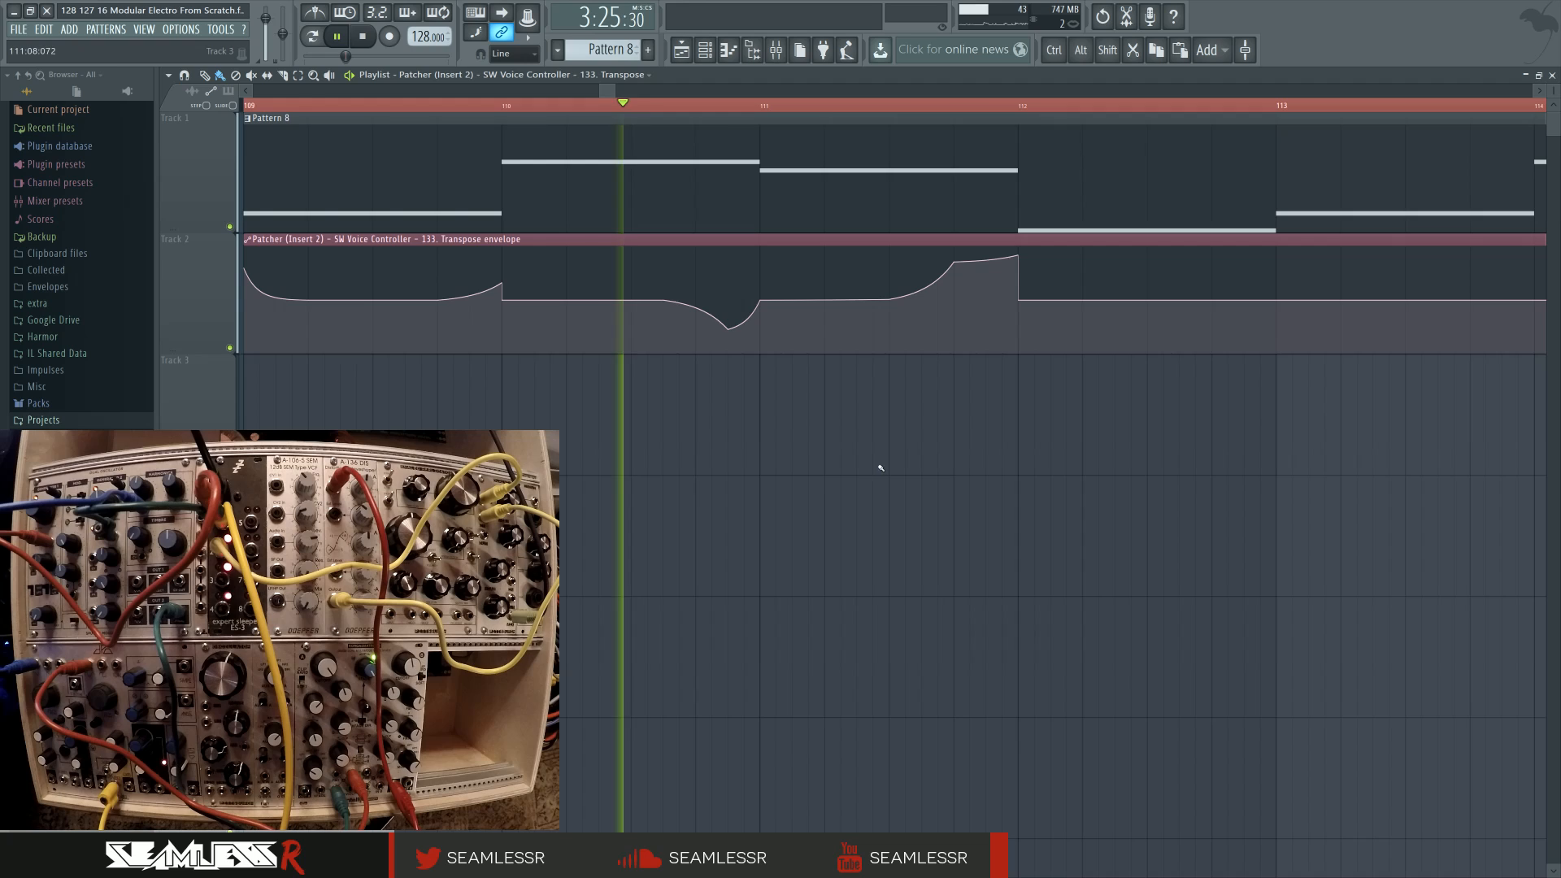
Step: Draw a fast zigzag of alternating high and low points in the Transpose envelope from 112:09:000 to 112:16:000
drag(918, 466, 704, 428)
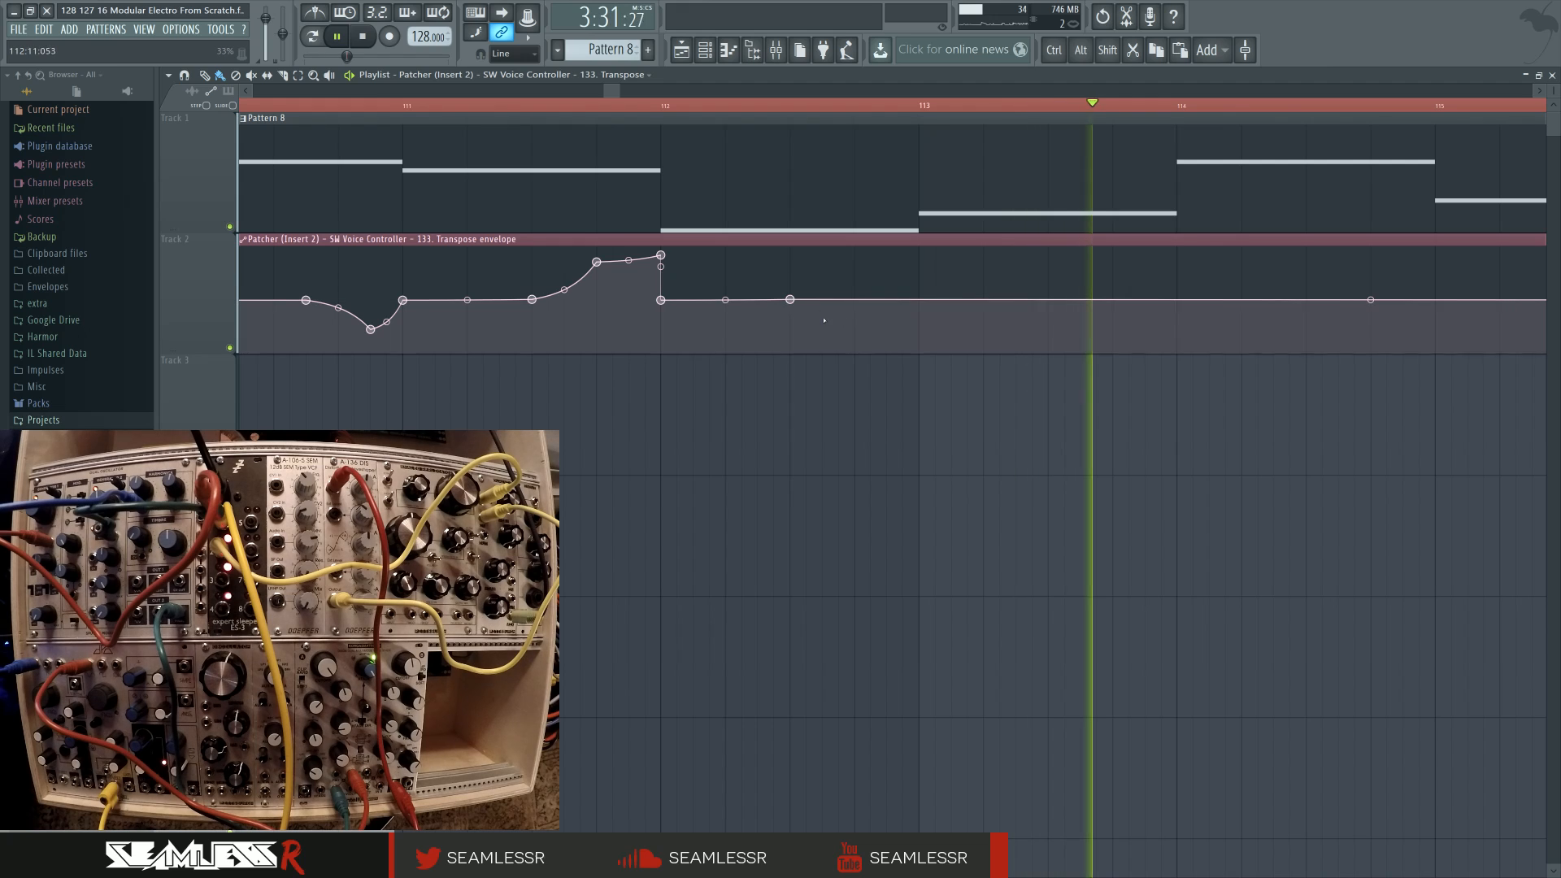
click(790, 300)
click(822, 331)
click(838, 274)
click(854, 335)
click(854, 270)
right_click(870, 319)
right_click(886, 335)
right_click(886, 263)
right_click(903, 269)
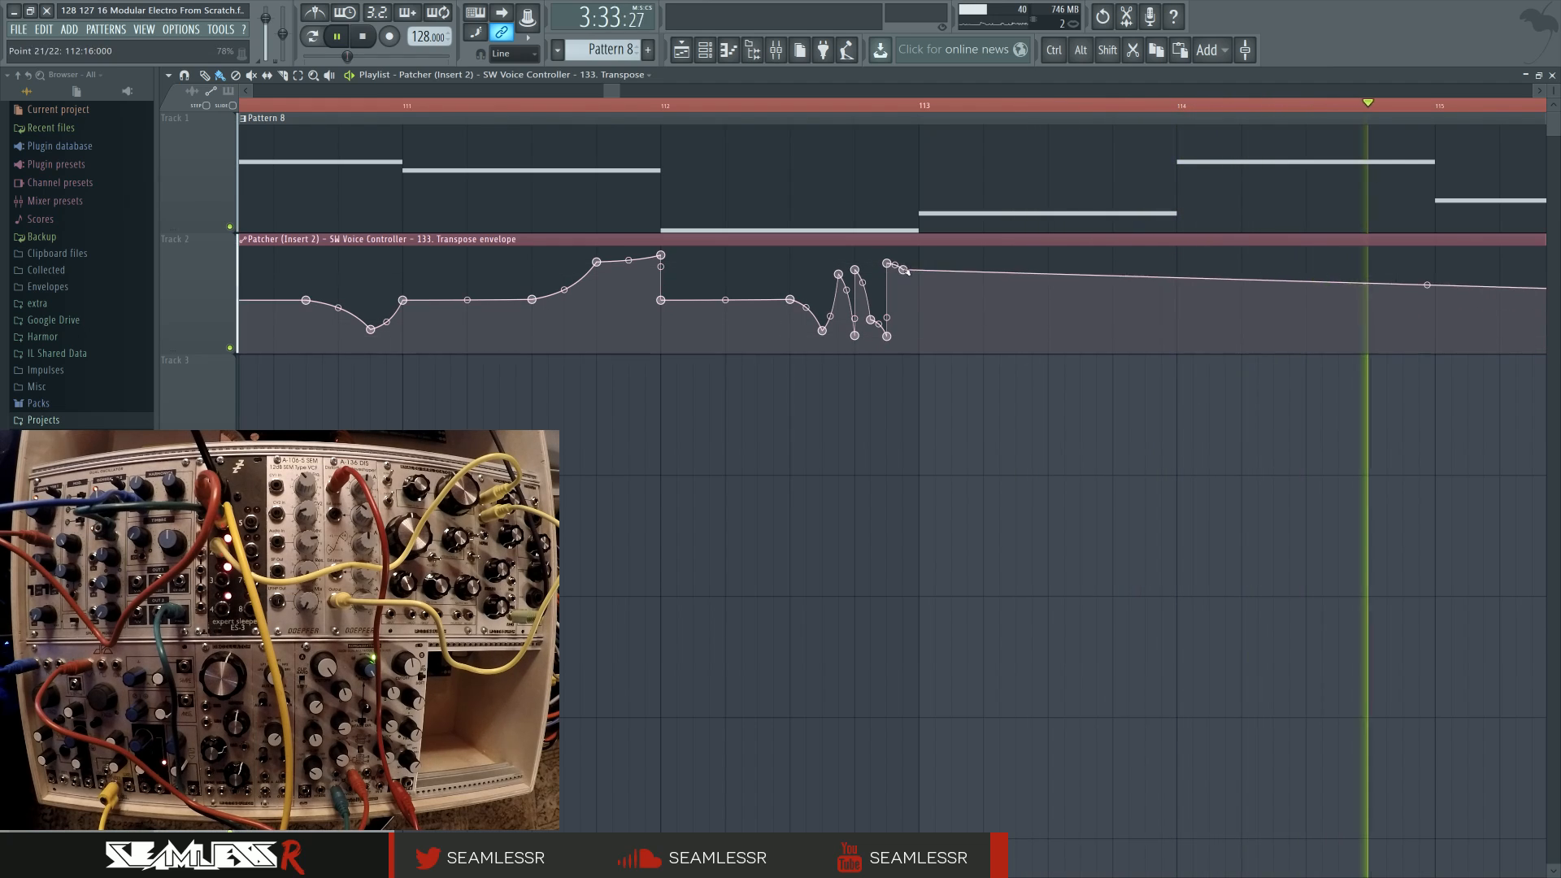
right_click(902, 330)
Step: Add a Transpose envelope point at 113:01:000 and paste the copied 50% value onto it
right_click(919, 291)
right_click(918, 291)
click(968, 536)
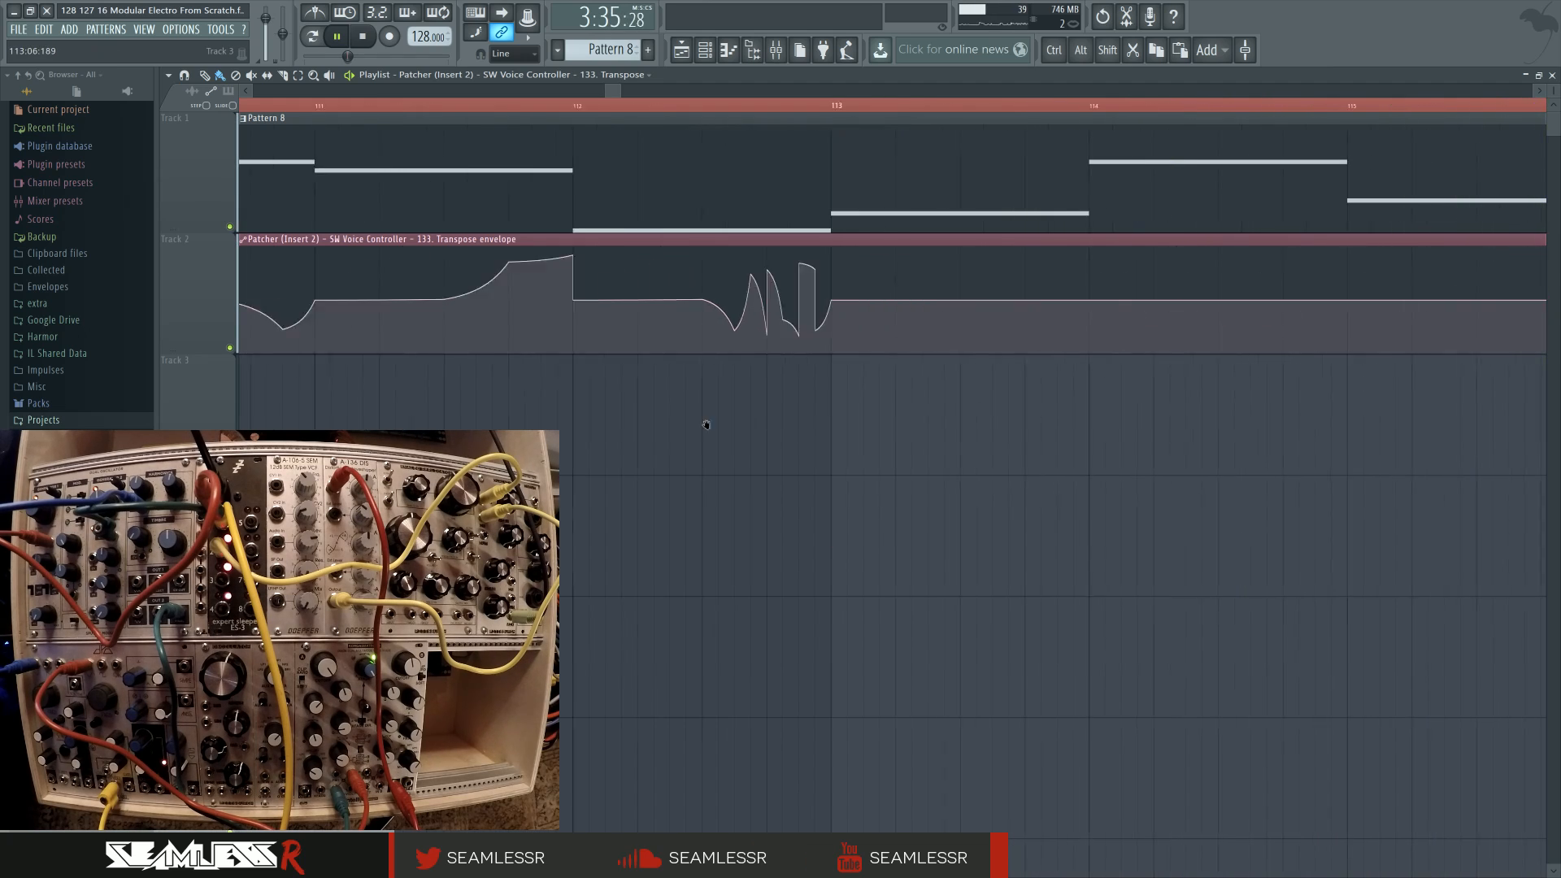
Step: Shape a rise in the Transpose envelope from 113:09:000 to 114:01:000, ending in a vertical drop to the pasted 50% value
key(space)
right_click(792, 296)
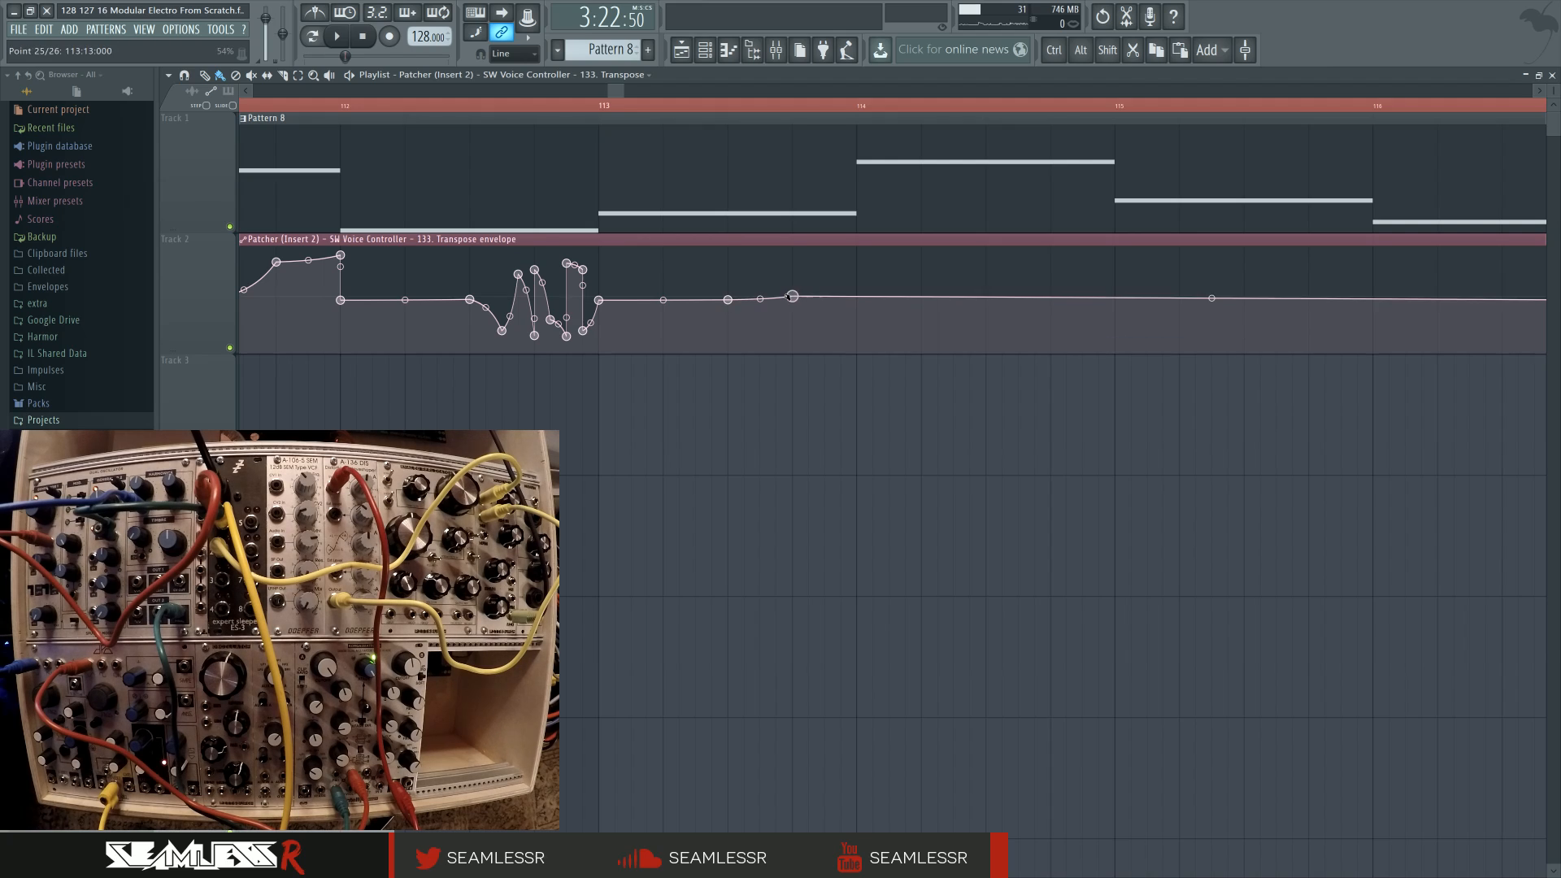
right_click(824, 271)
right_click(856, 304)
mouse_move(856, 299)
mouse_down()
mouse_move(857, 260)
mouse_move(857, 296)
mouse_up()
right_click(858, 302)
click(857, 260)
right_click(857, 297)
click(897, 540)
key(space)
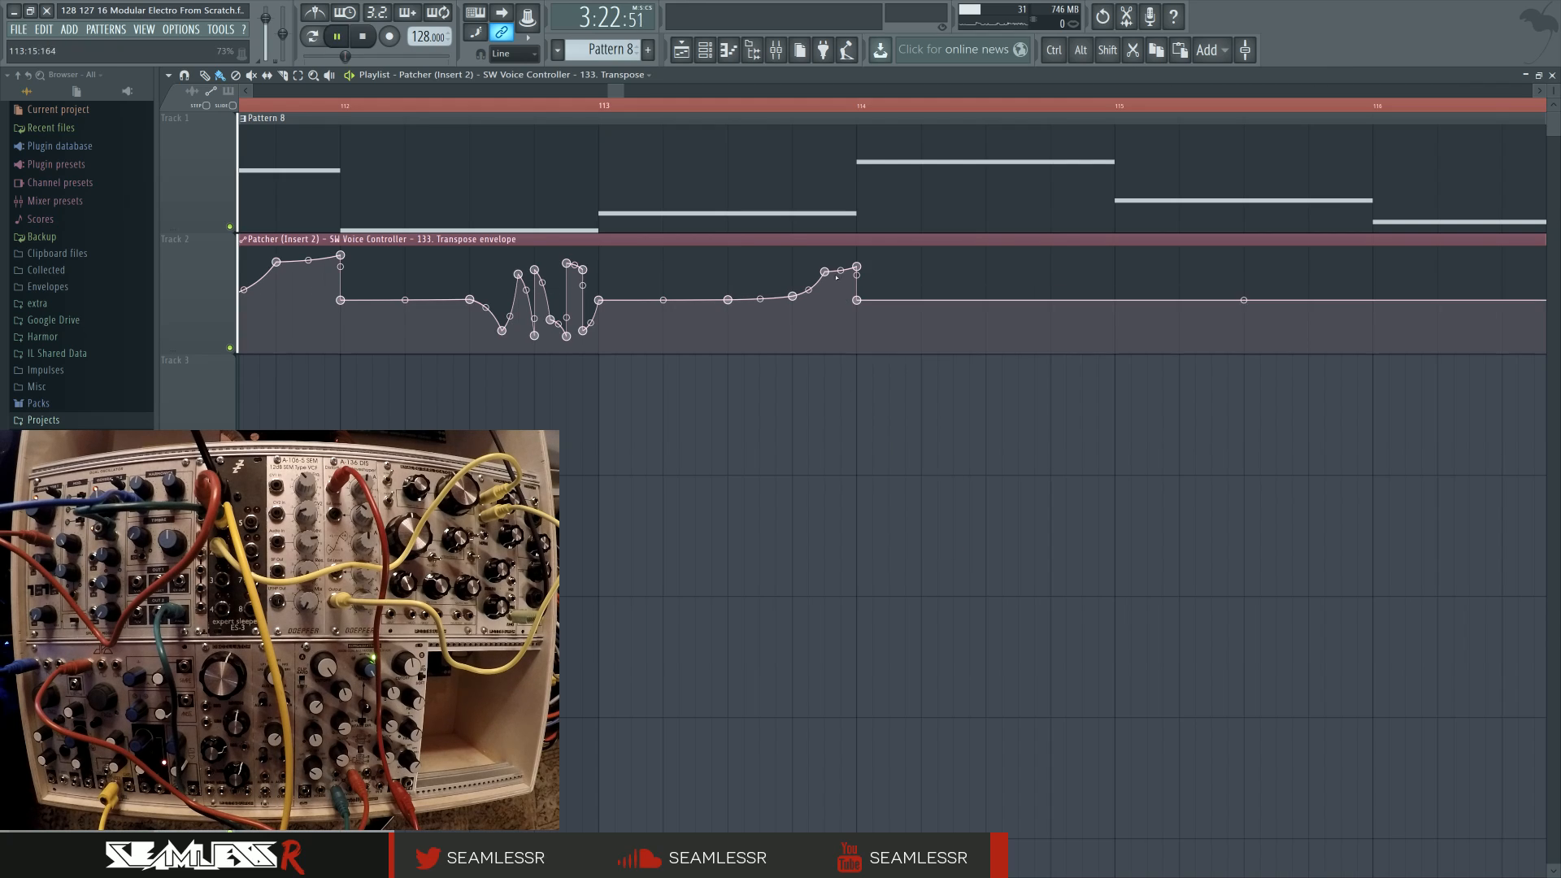
Step: During playback, paste the copied 50% value onto the next Transpose envelope points, including one at 115:01:000
right_click(679, 300)
click(752, 545)
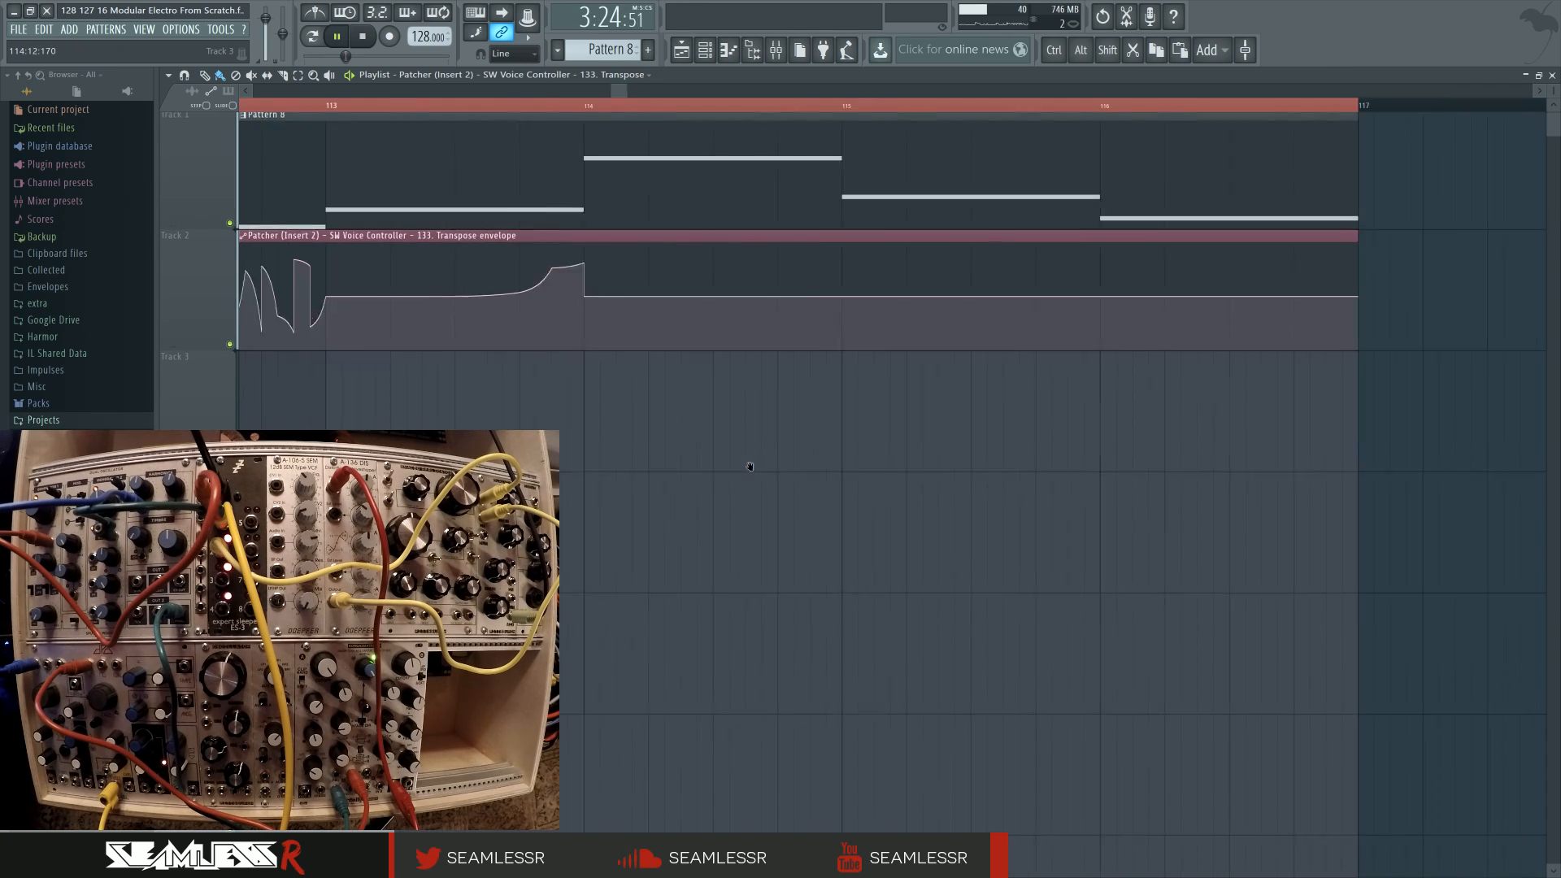
right_click(821, 298)
click(882, 540)
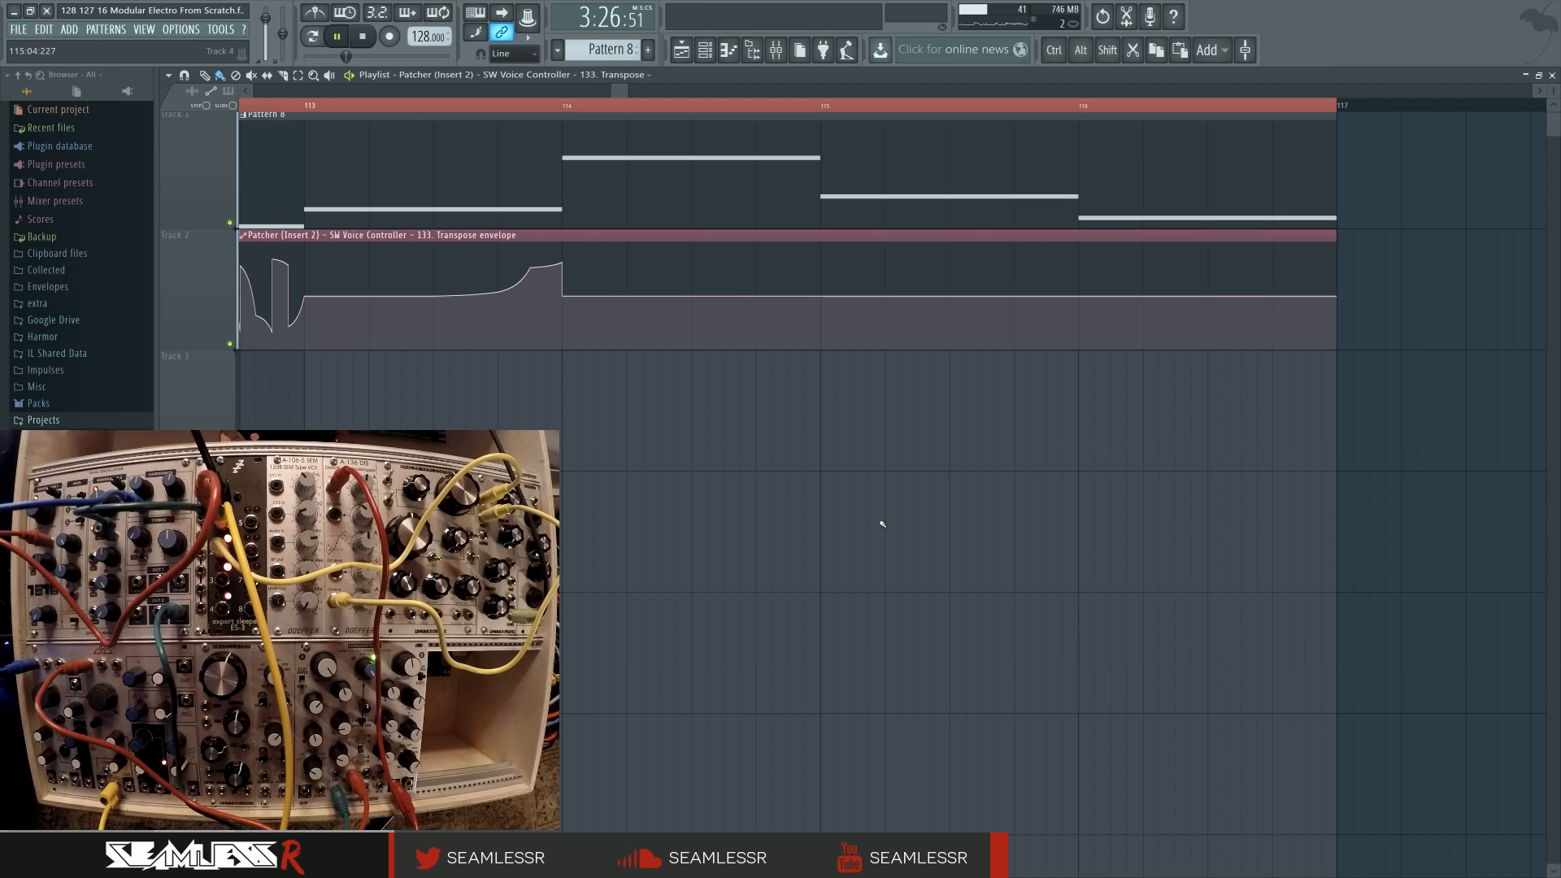
Step: Draw a Transpose dip late in bar 115, then bar 116 swings with a mid-bar peak, a low and a peak at 116:15:000
click(1029, 330)
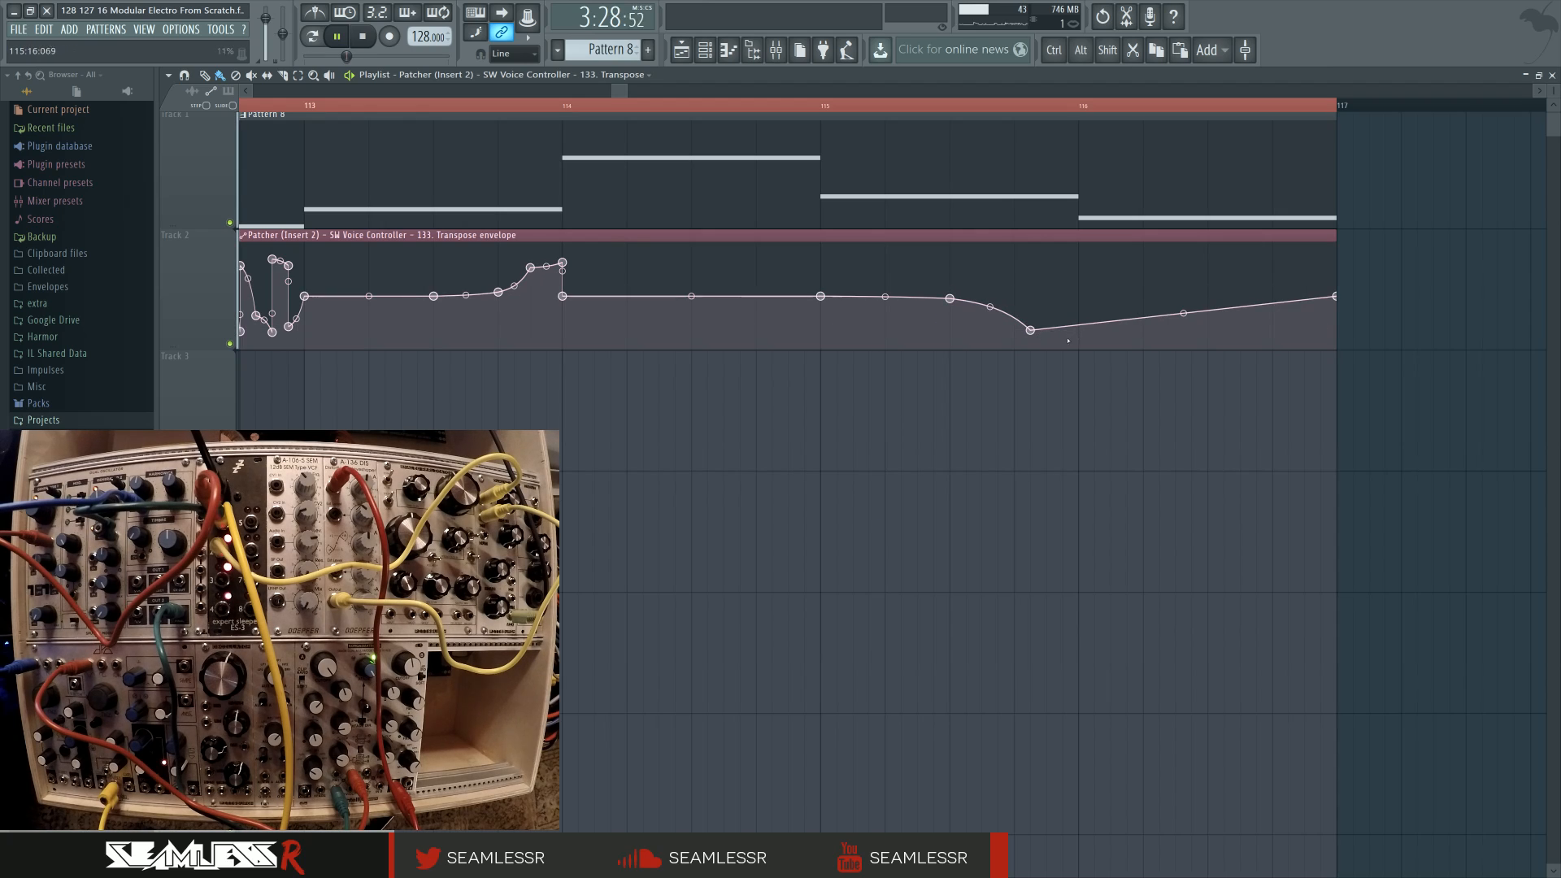
click(1081, 303)
click(1175, 259)
click(1224, 318)
click(1305, 258)
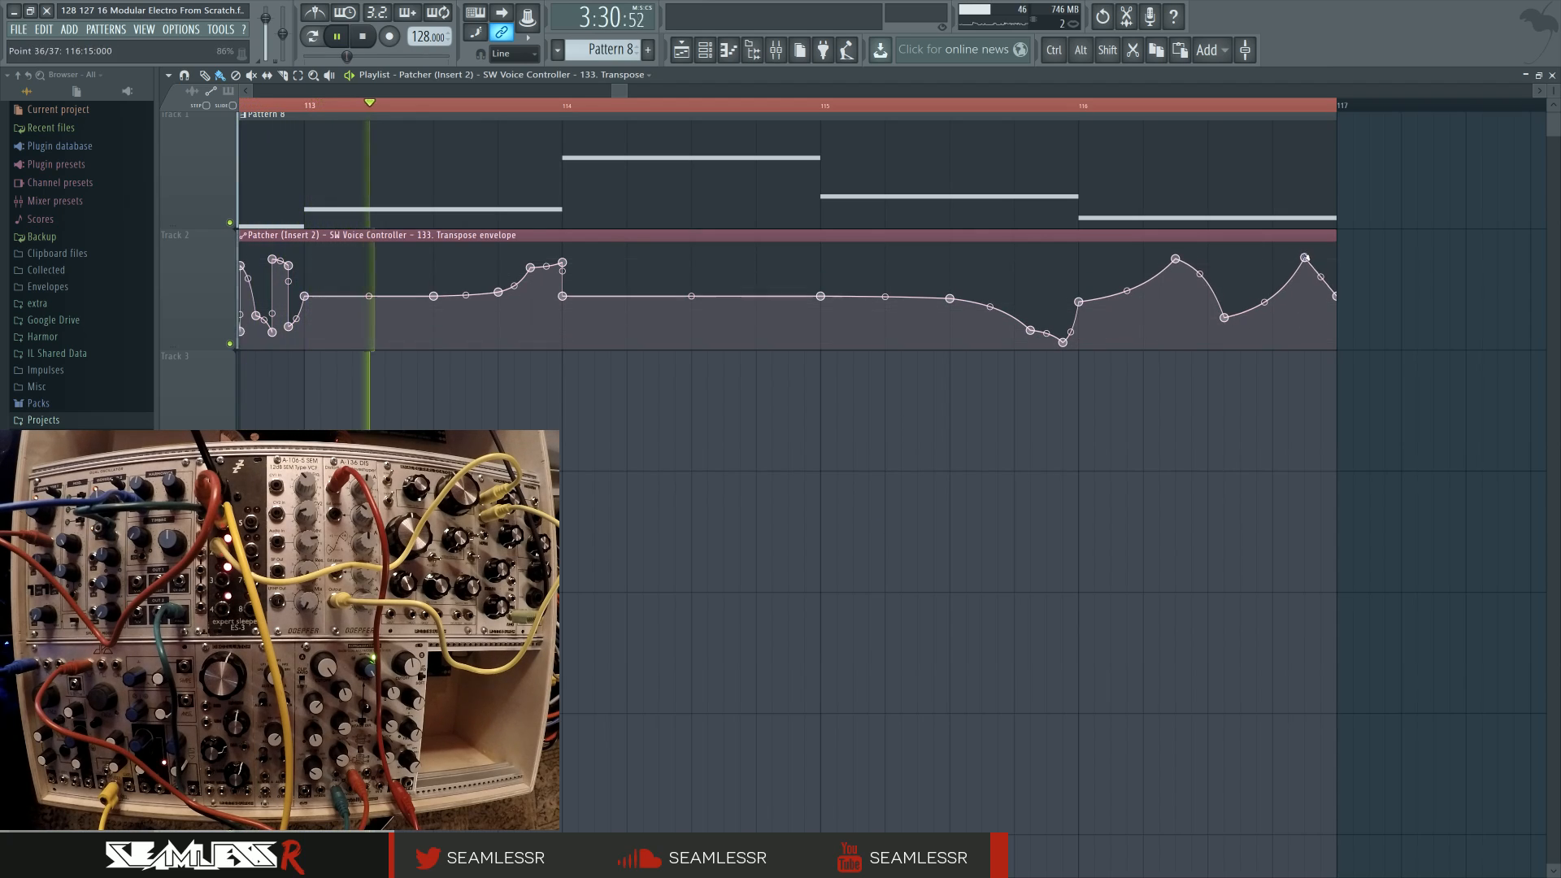
Step: Turn the square section ending bar 112's zigzag into a swing by deleting its low point at 112:15:000 and shifting the high point after 112:16:000
key(space)
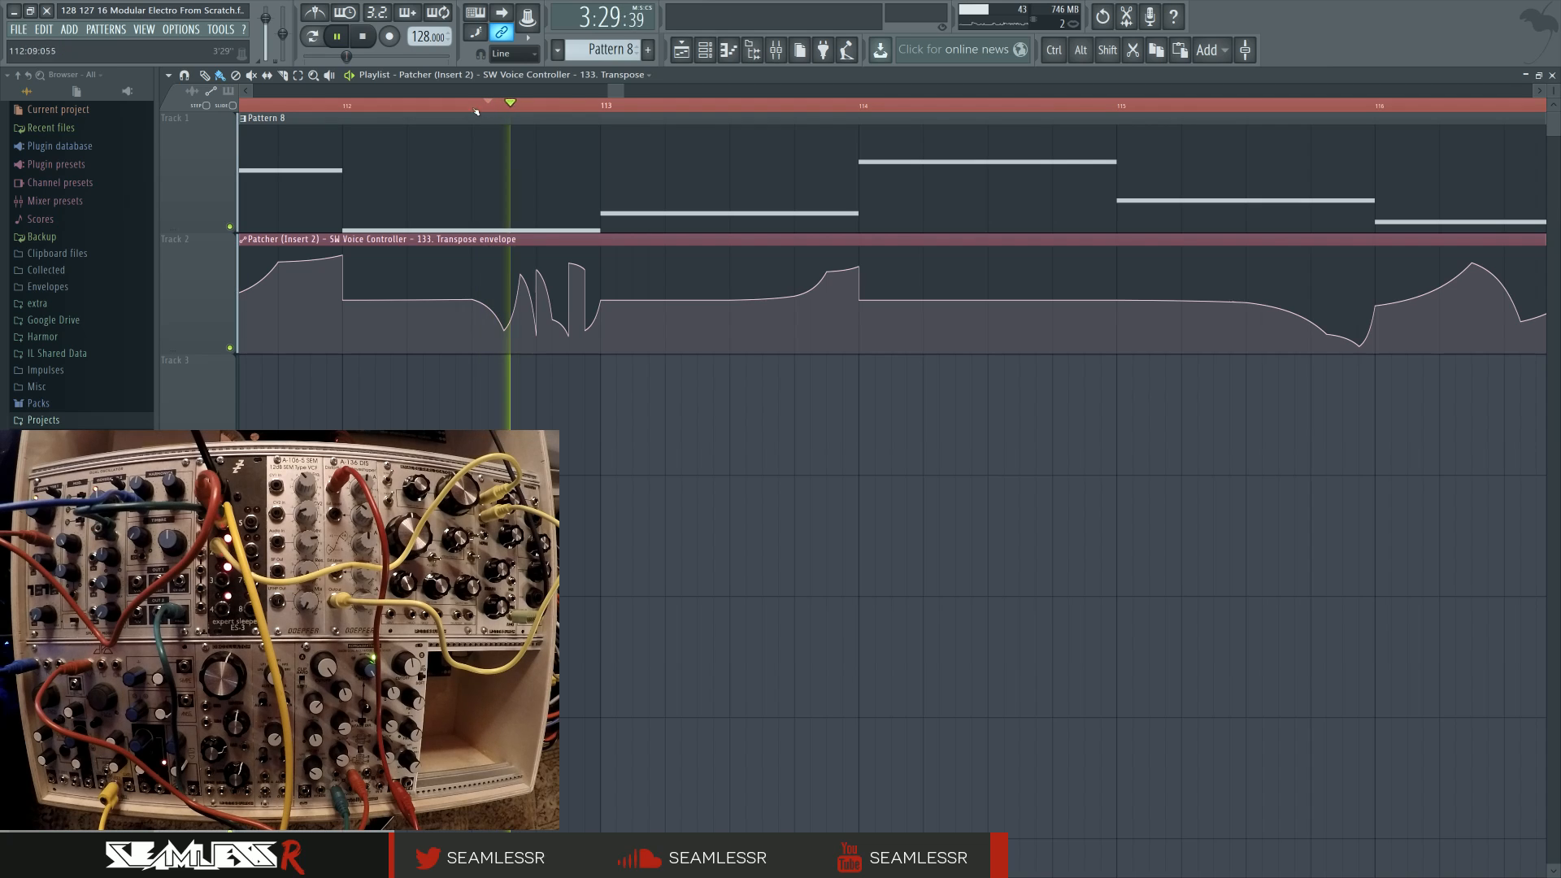
scroll(736, 446, up, 3)
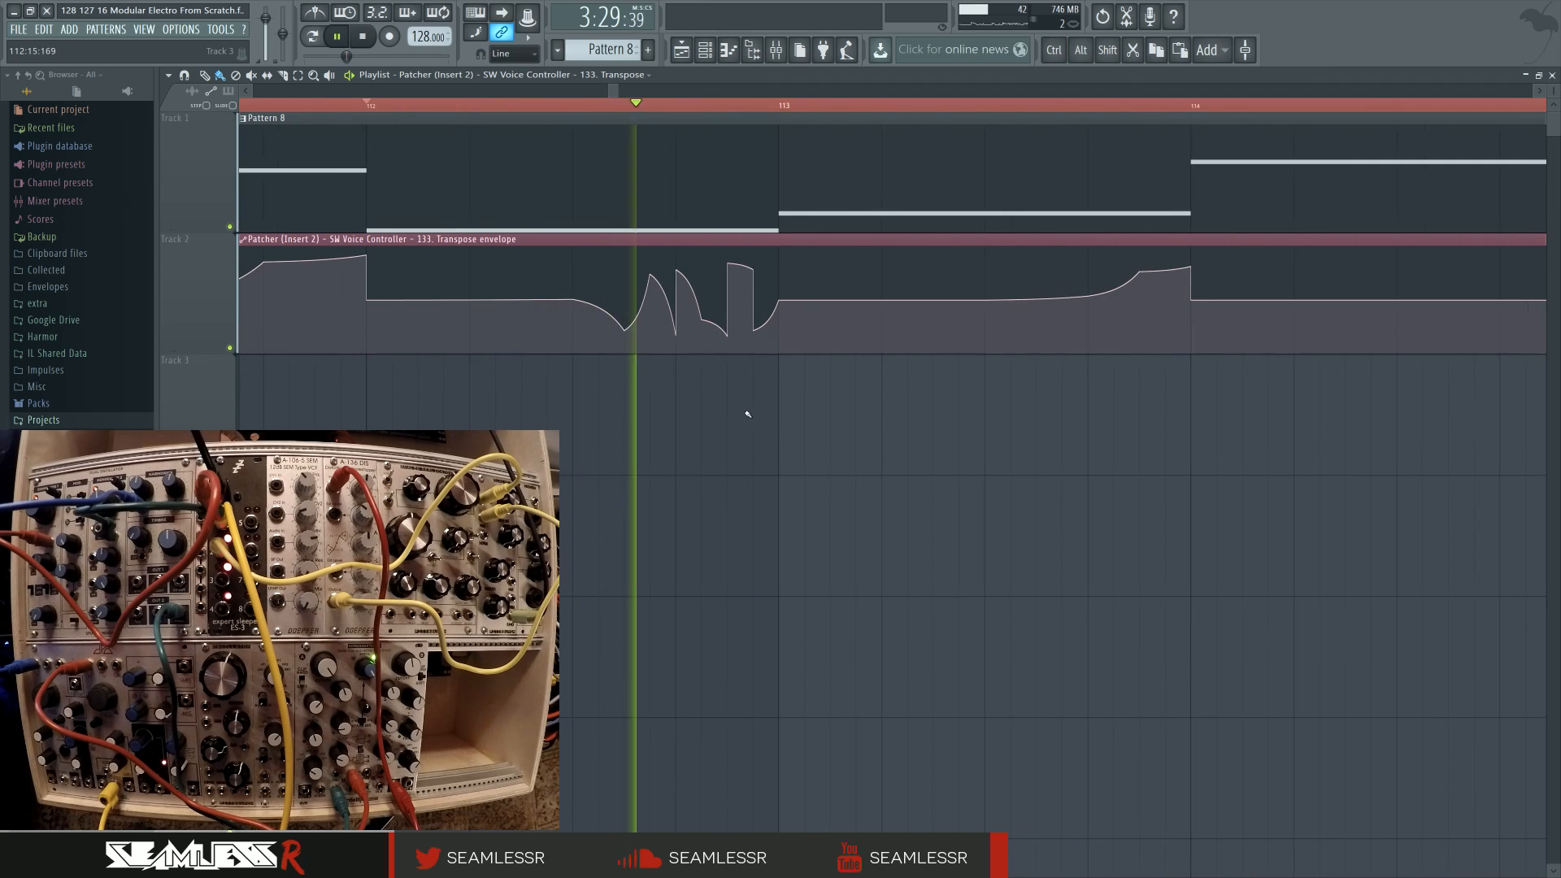
right_click(725, 335)
click(729, 264)
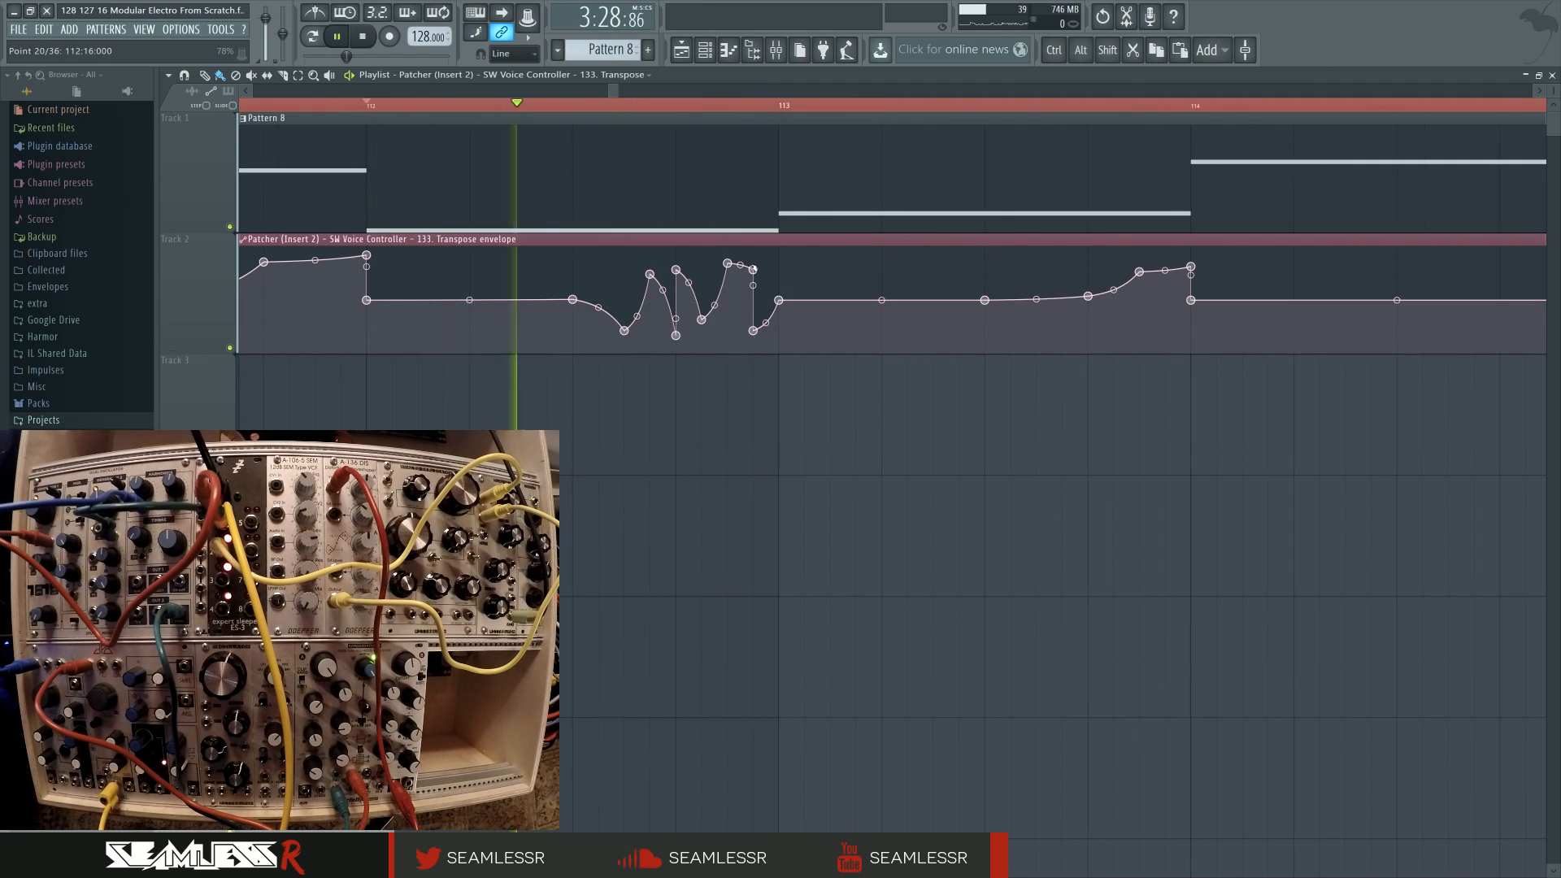
drag(754, 269, 755, 267)
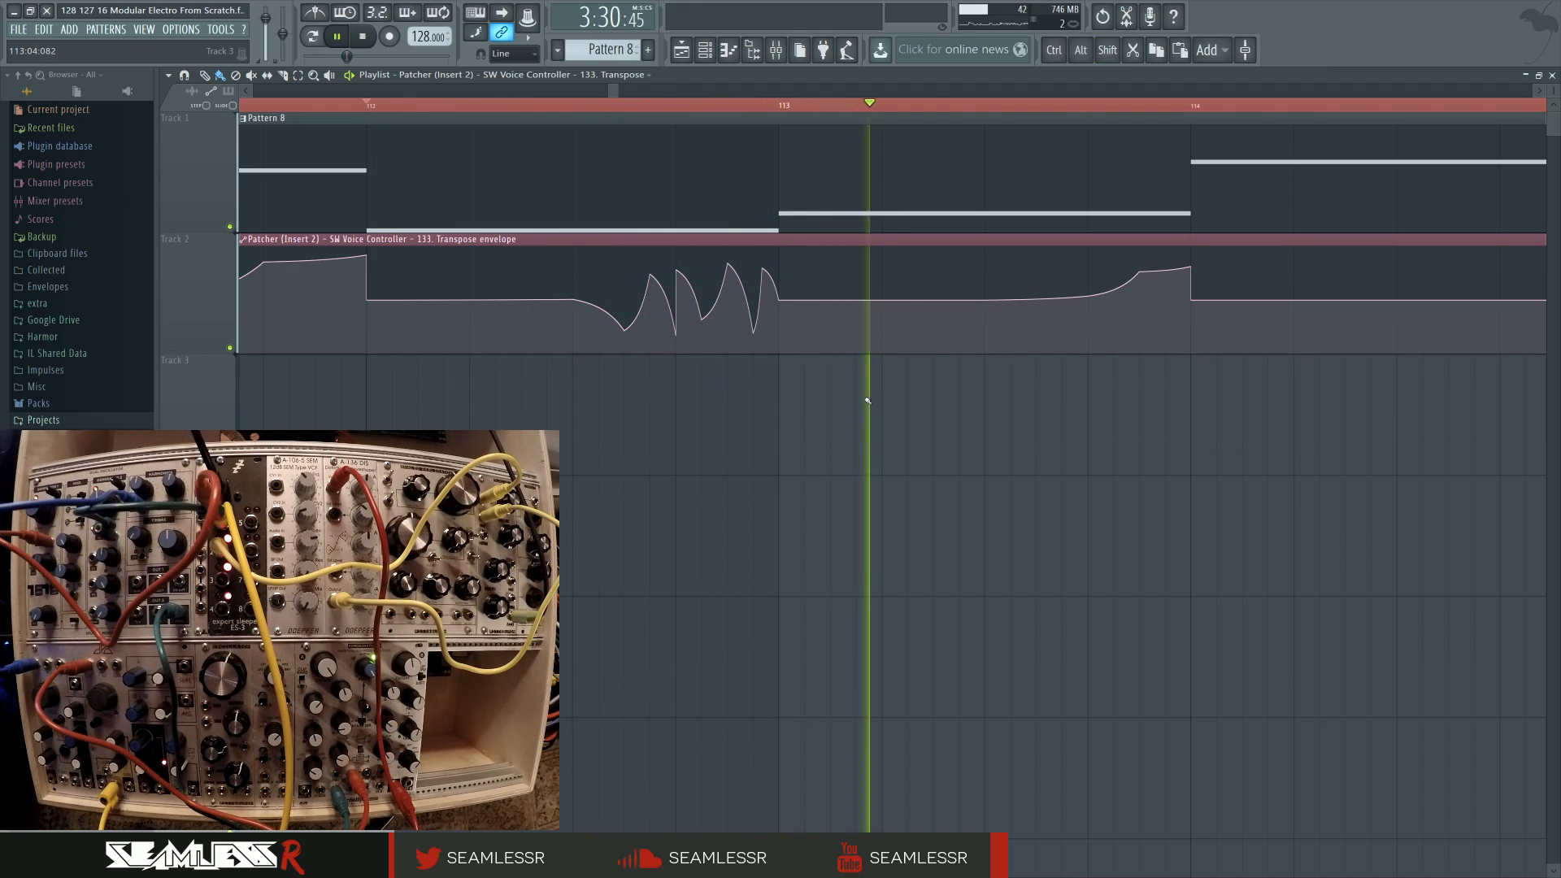
Step: Play the full eight-bar section from bar 109 to listen to the modular line with its Transpose automation
scroll(868, 400, down, 4)
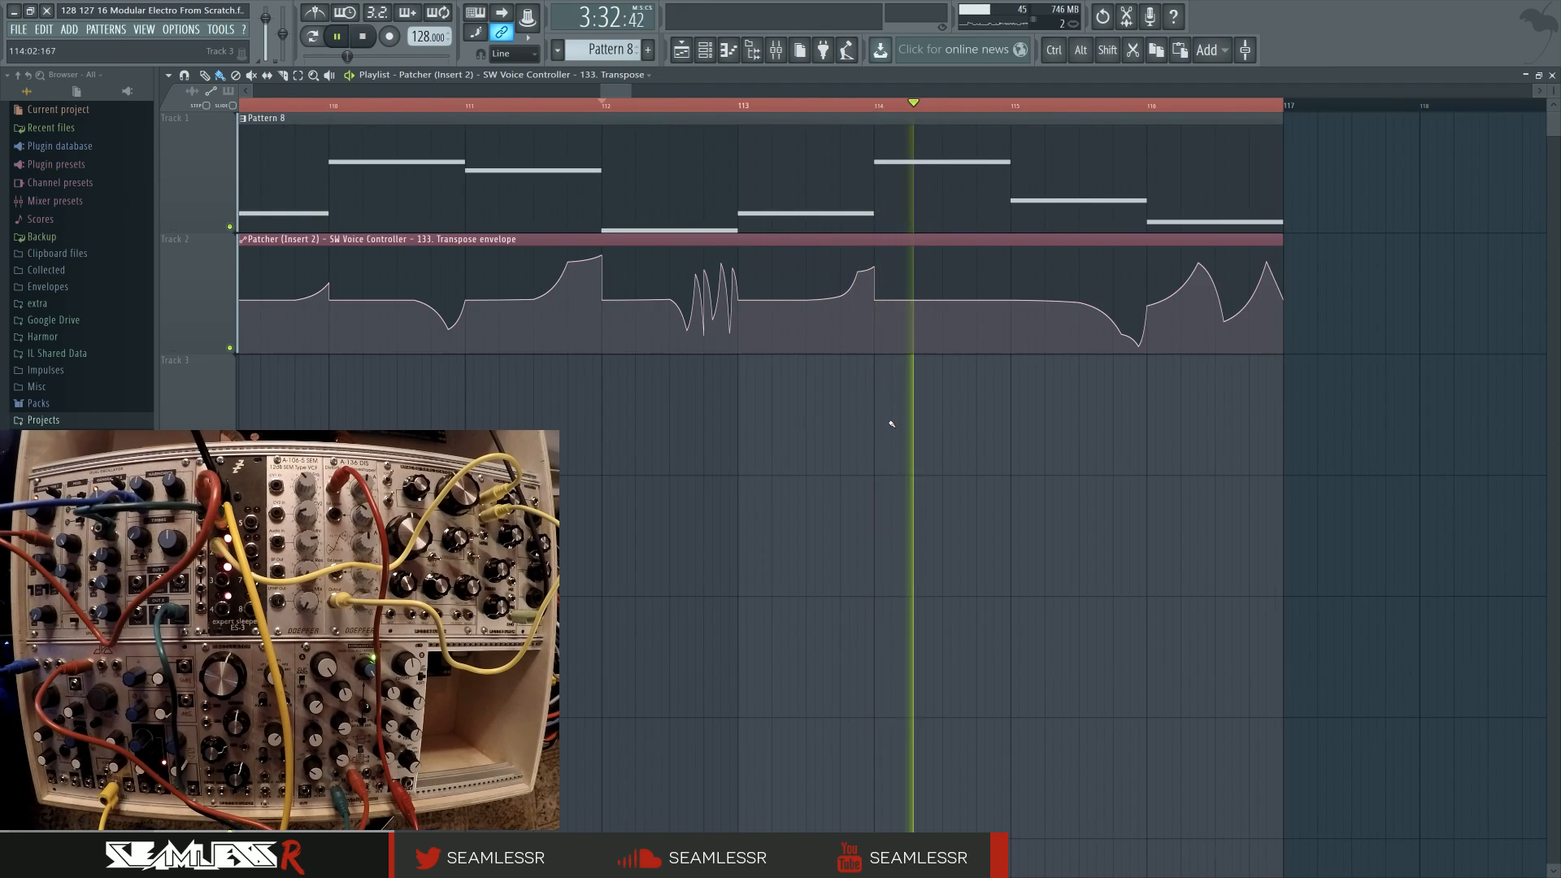
scroll(891, 423, down, 2)
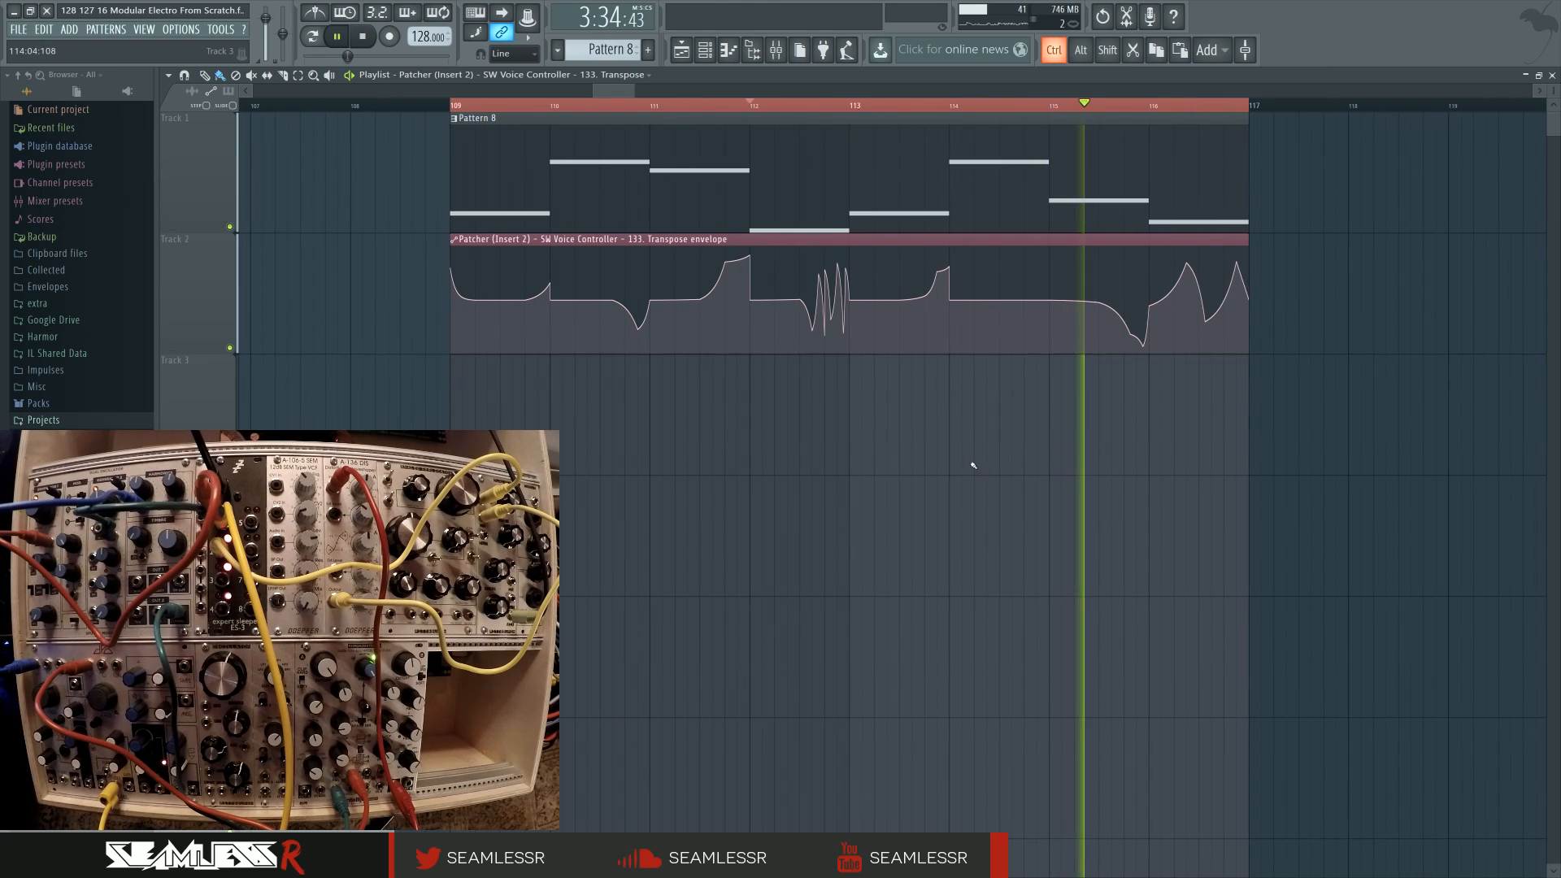
scroll(967, 459, down, 1)
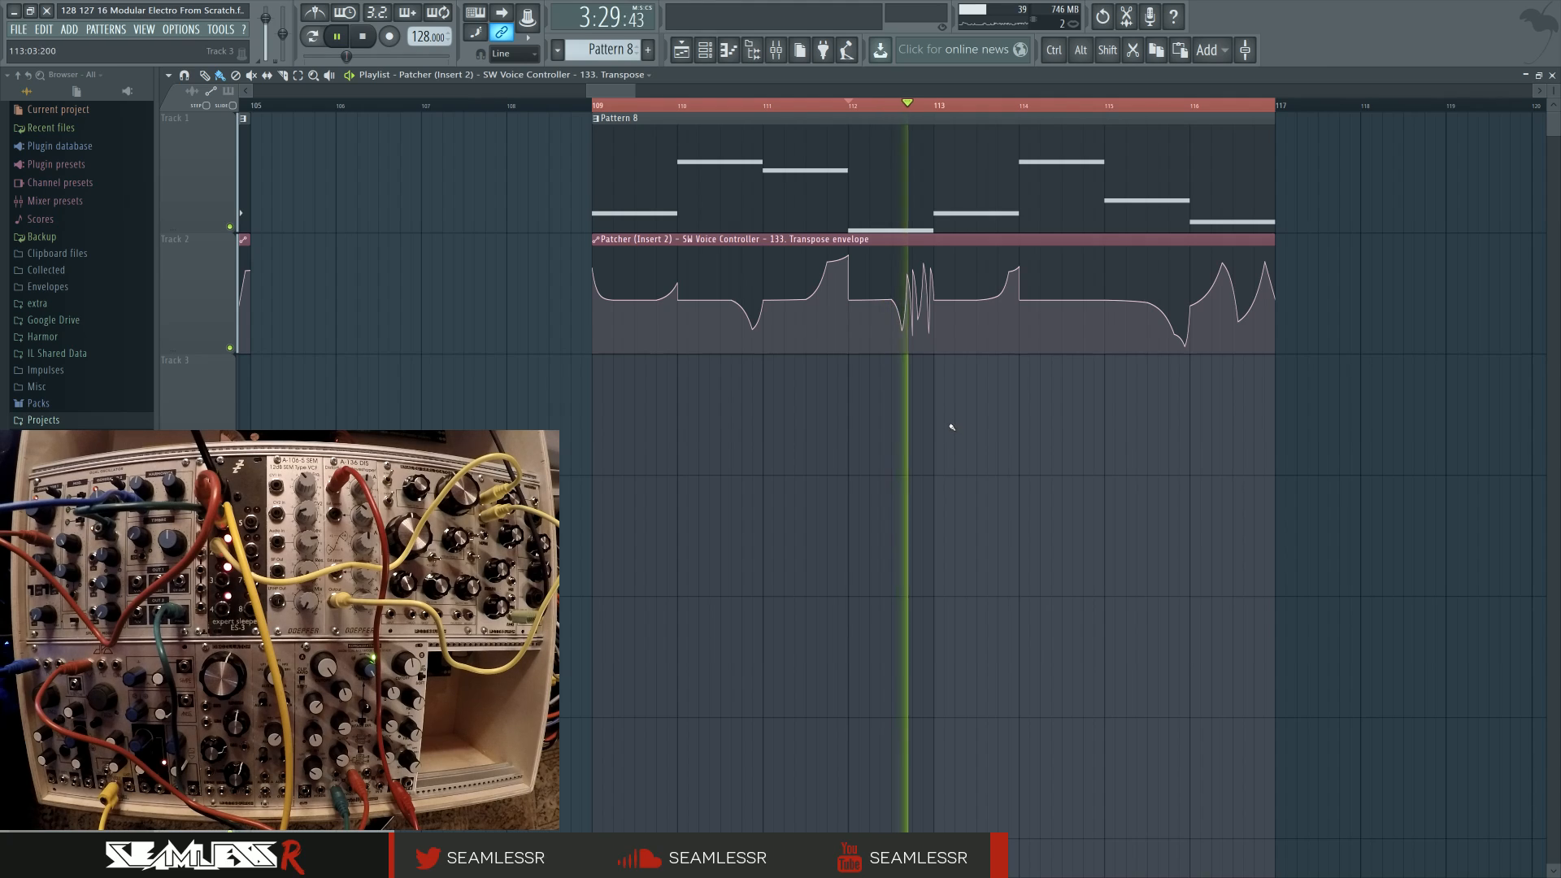
key(space)
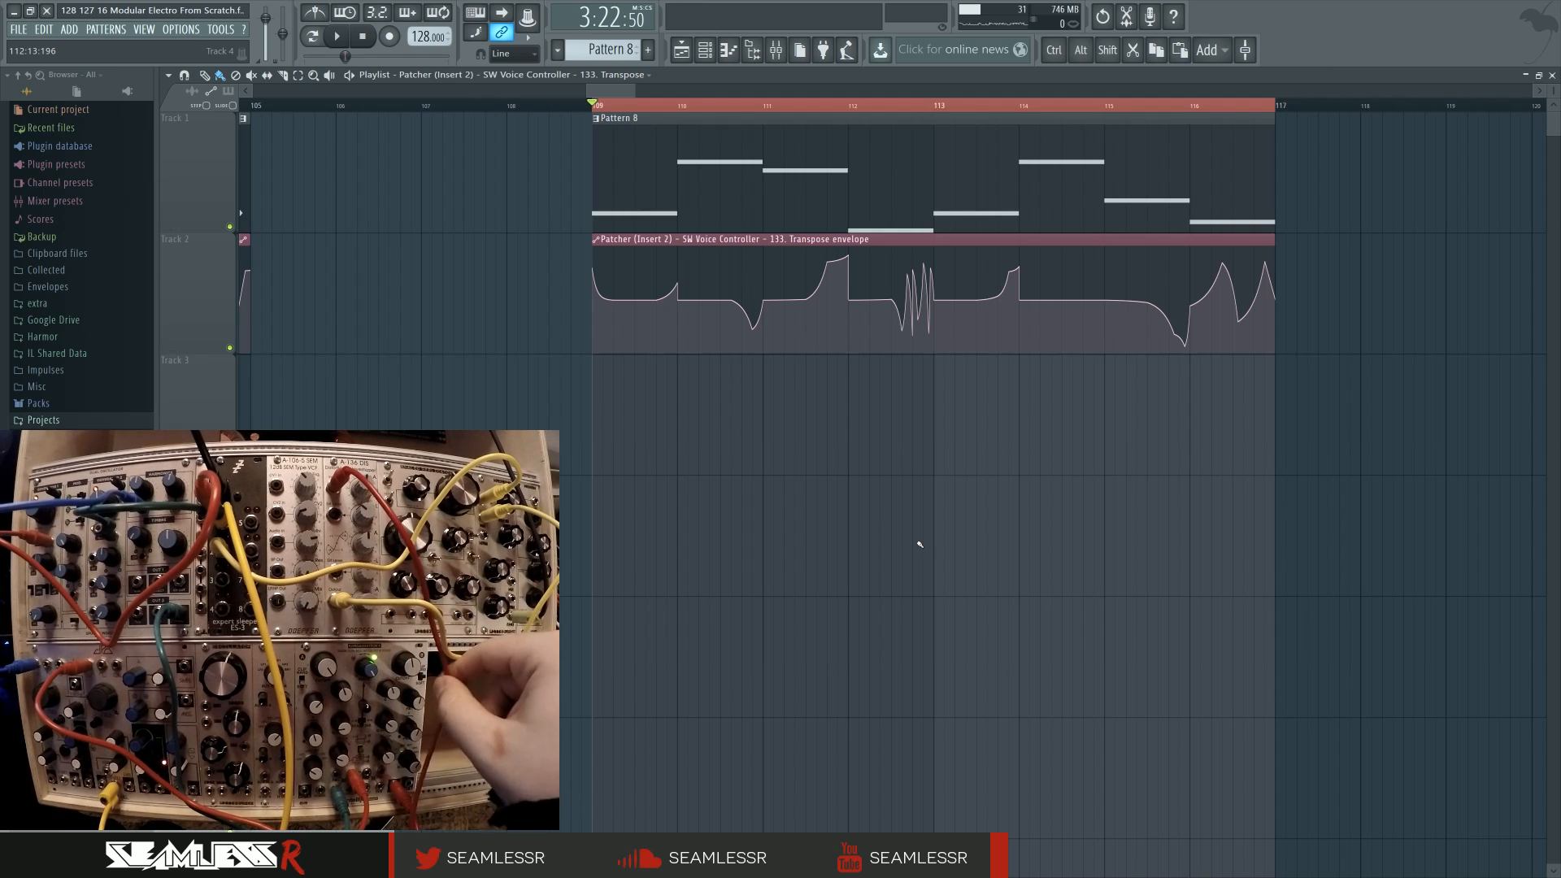
key(space)
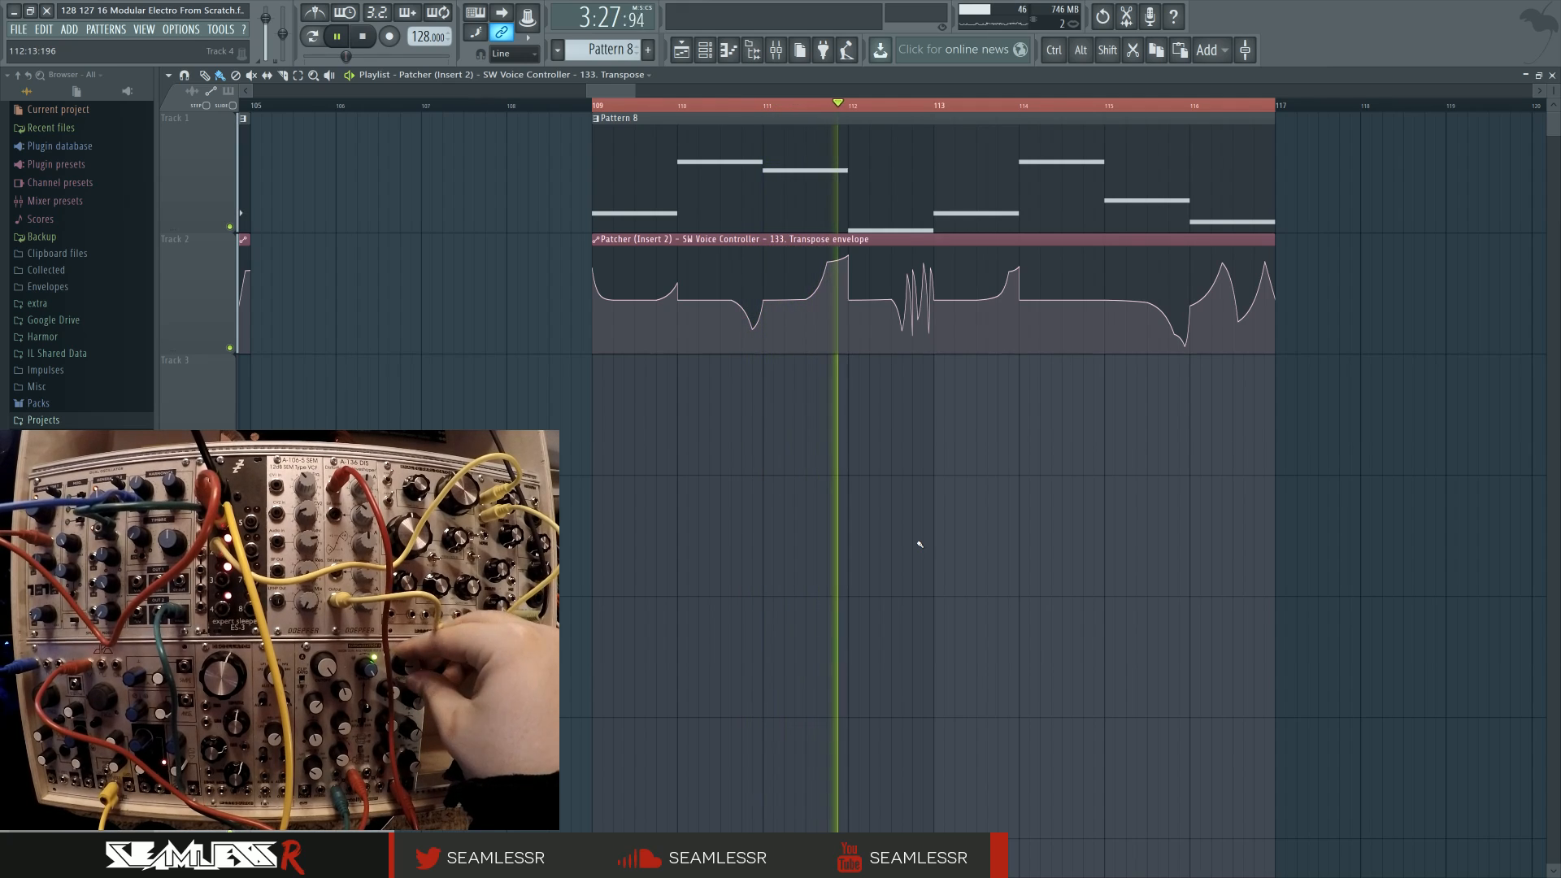
key(space)
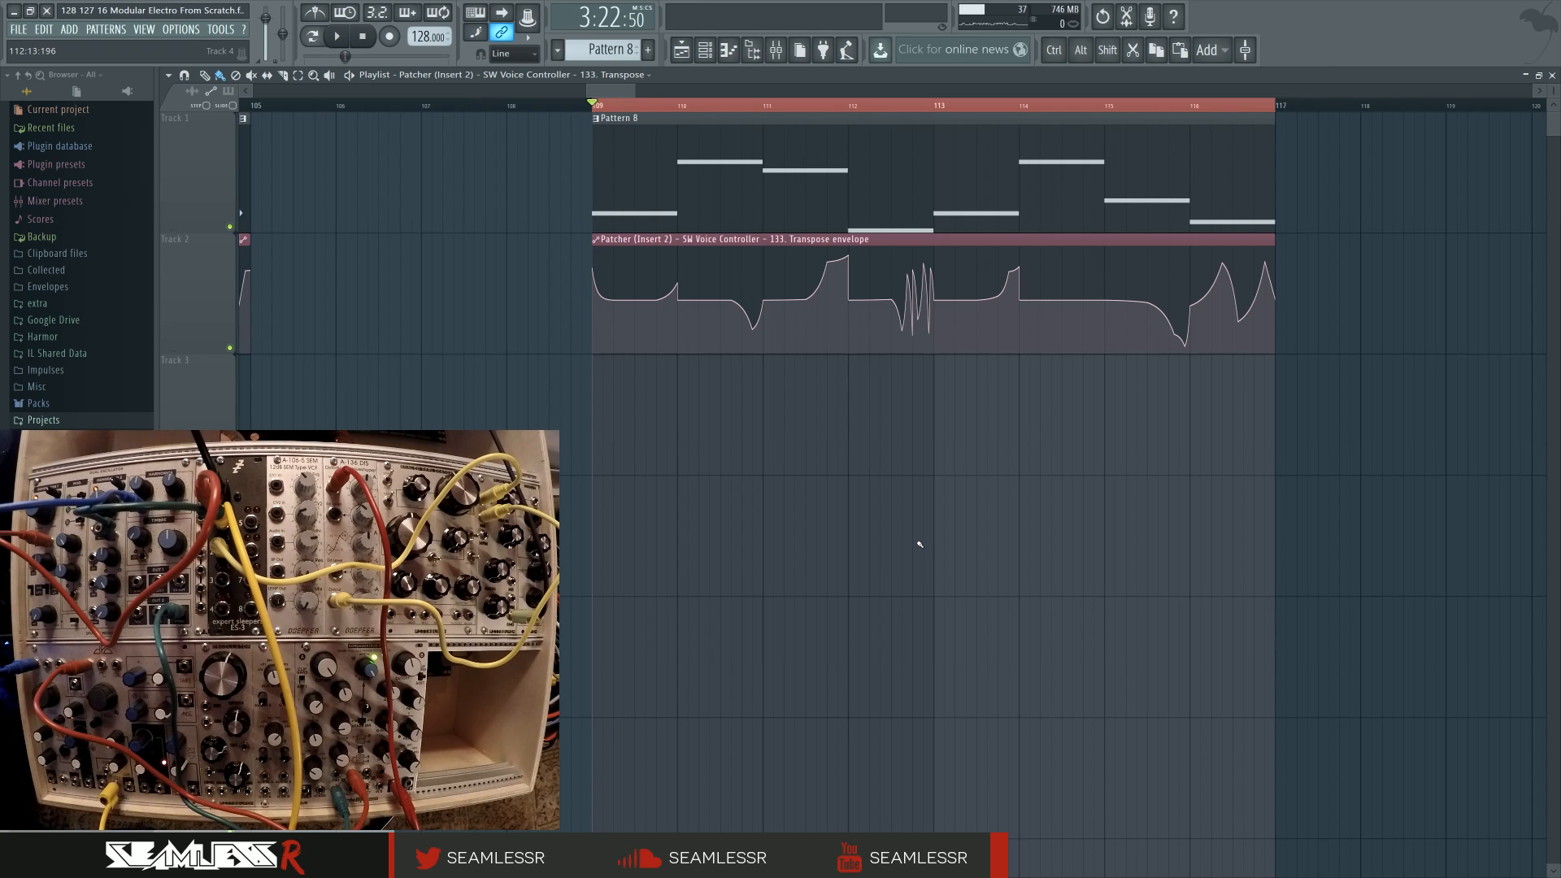
Step: Open the Patcher on mixer Insert 2 and move its window clear of the mixer's insert list
click(706, 51)
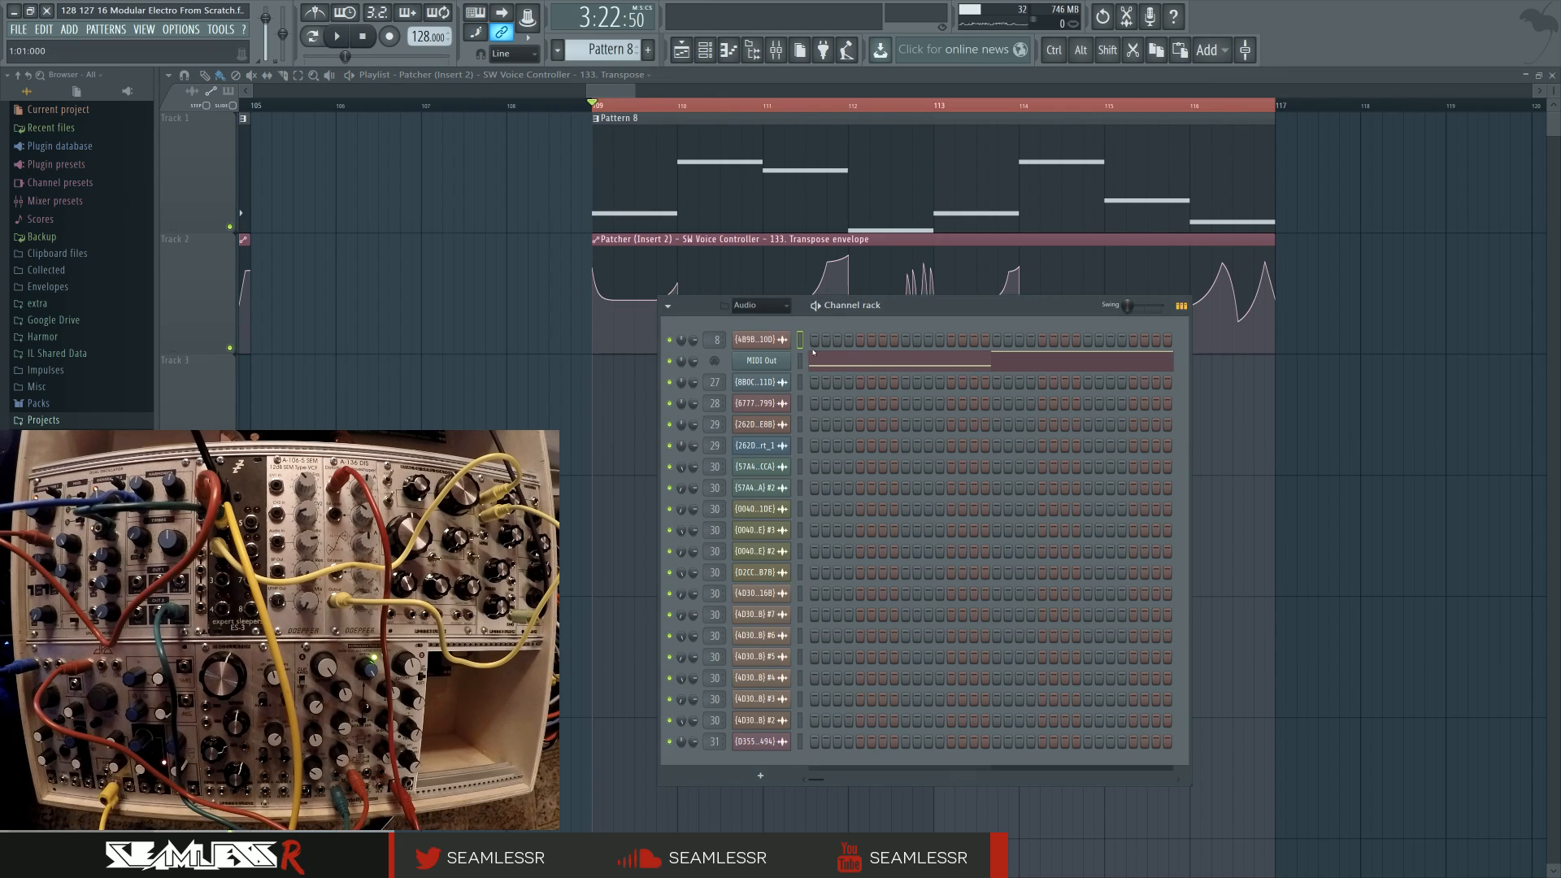
click(704, 54)
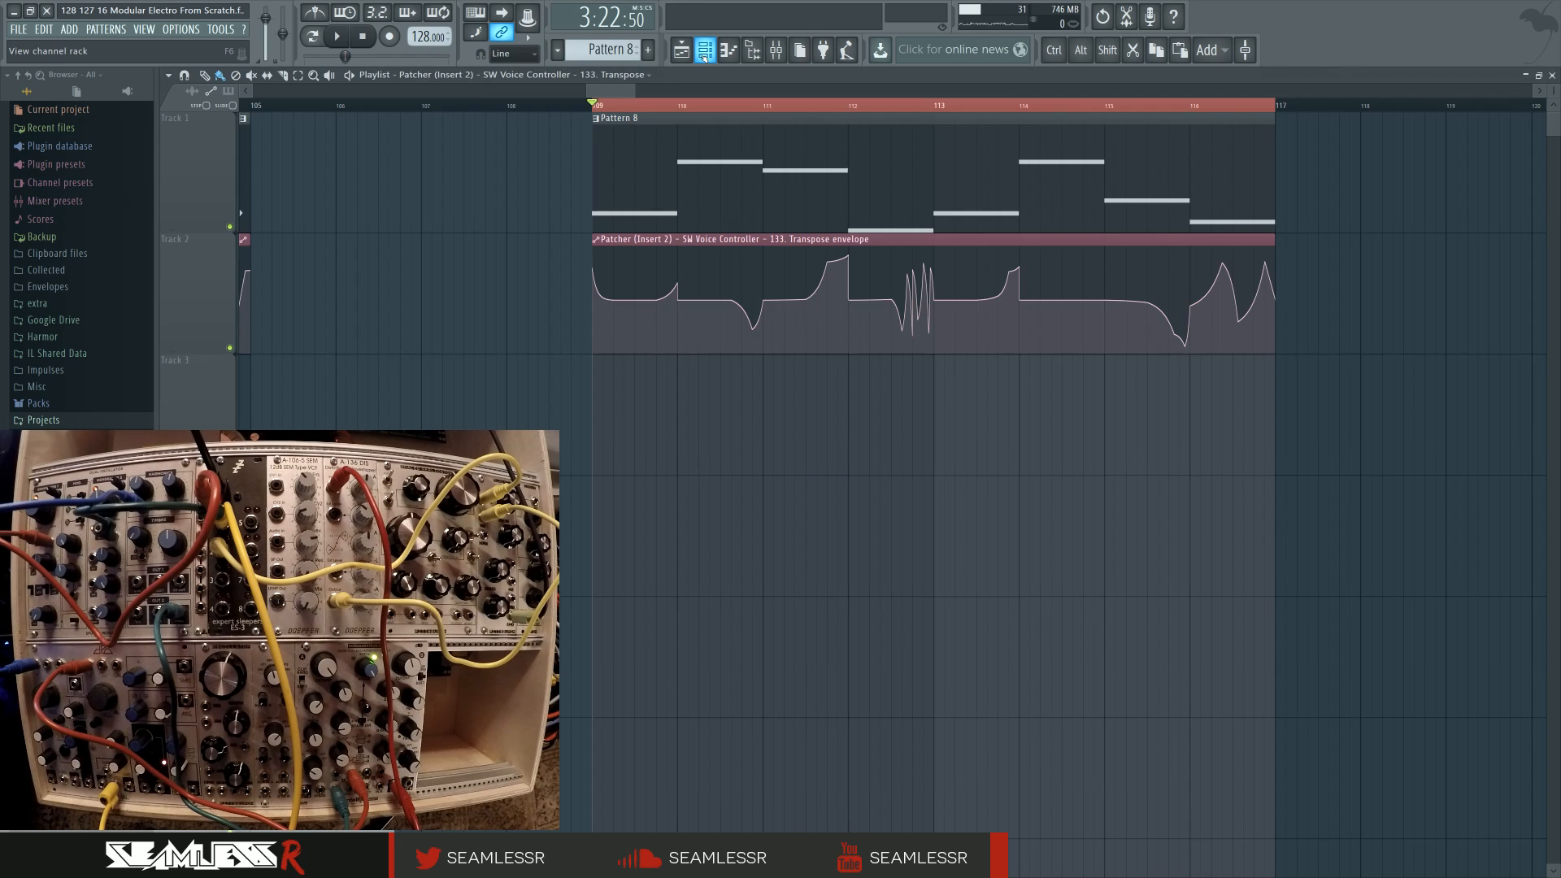
click(704, 54)
click(704, 53)
click(704, 54)
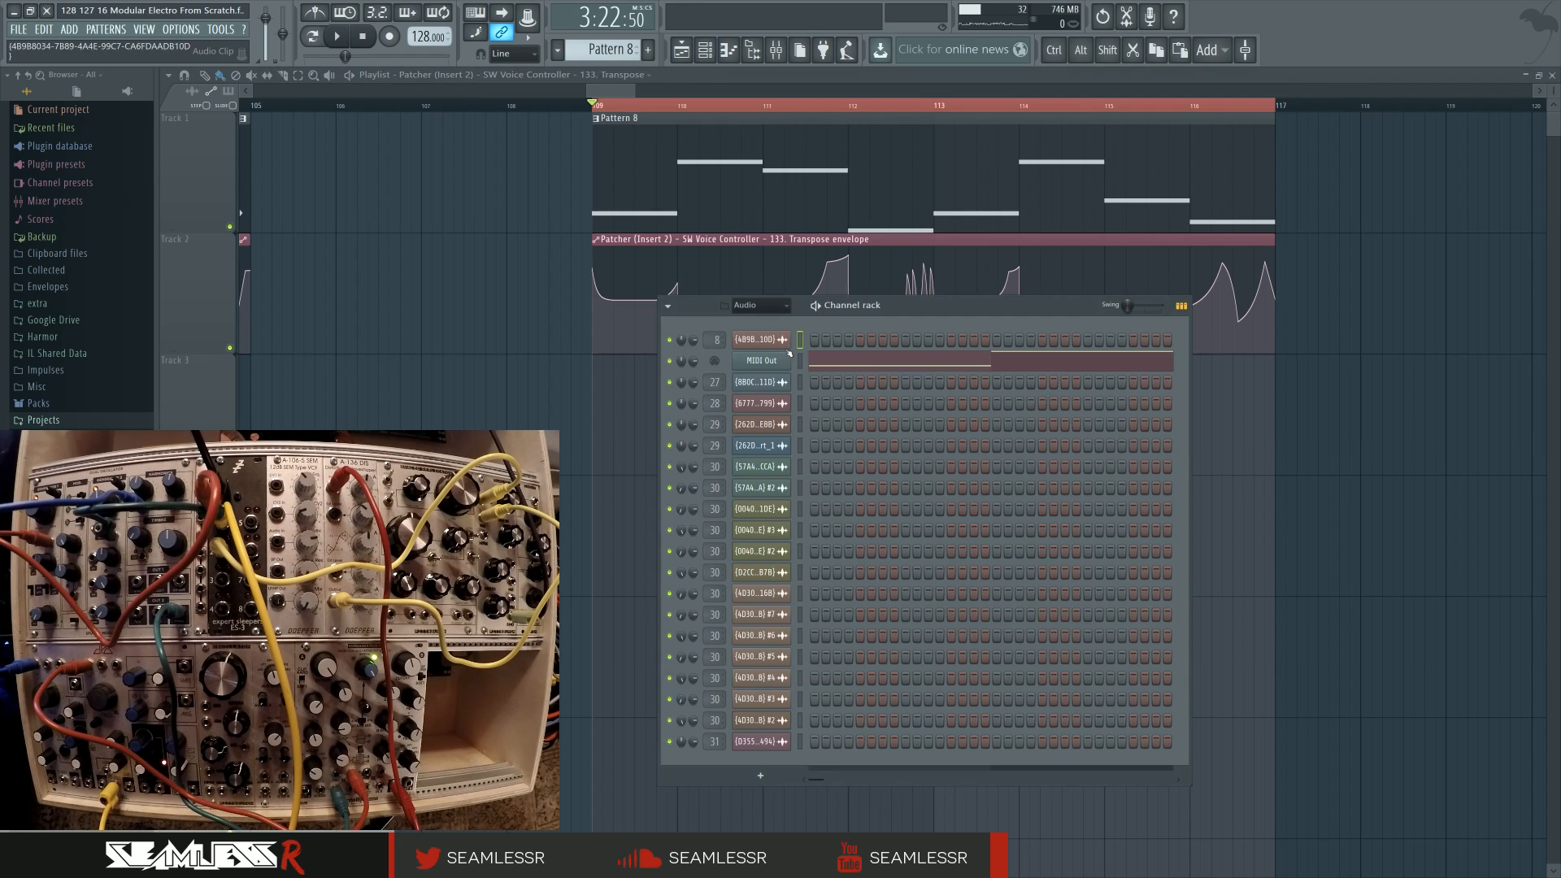
click(778, 59)
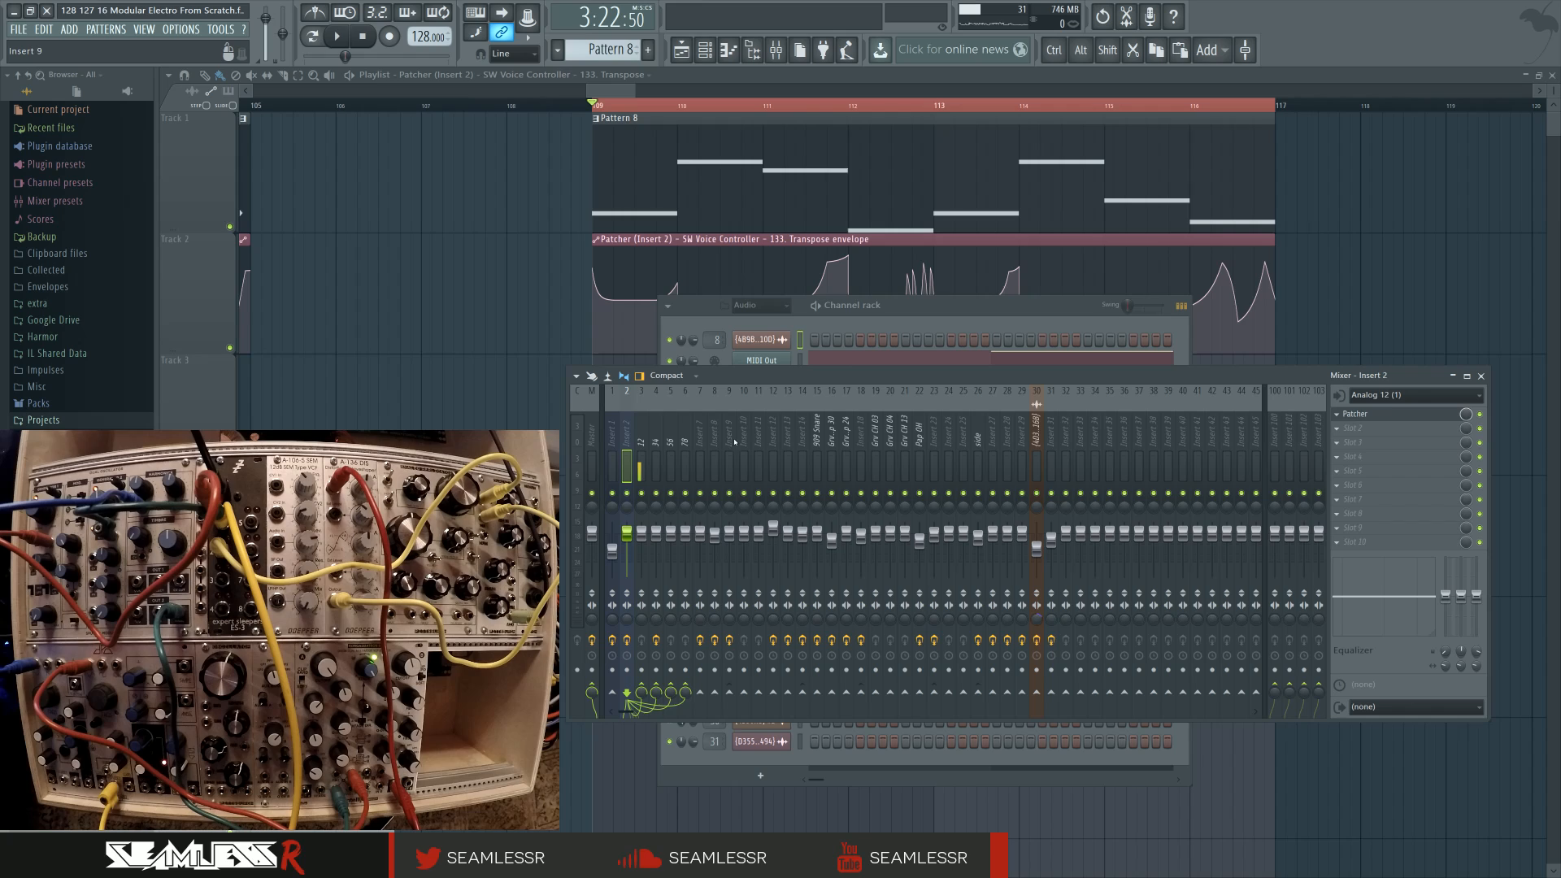
click(1428, 416)
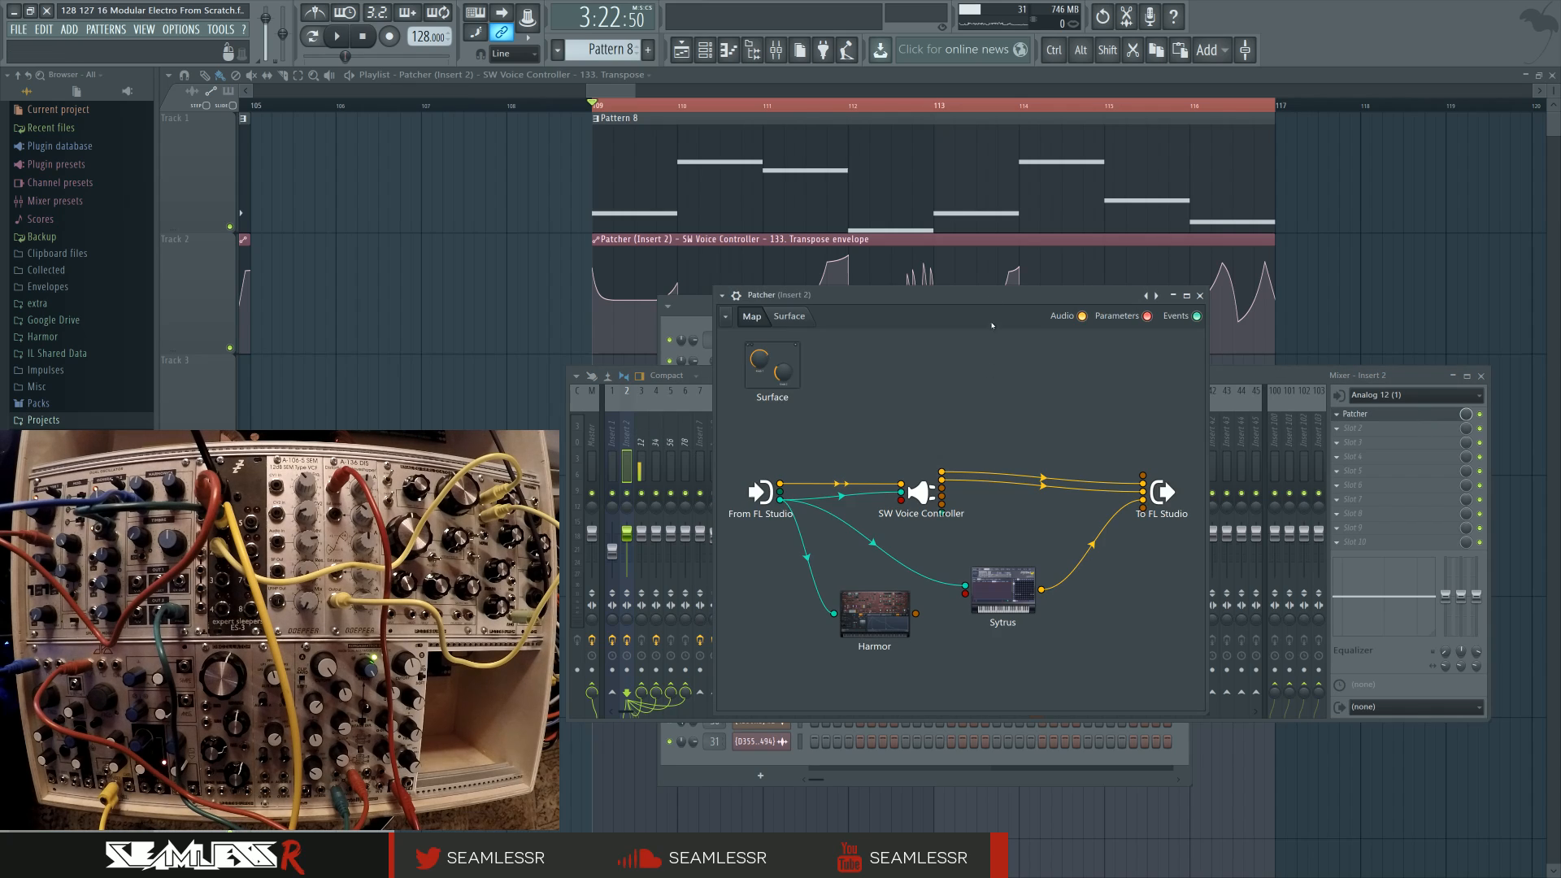
drag(968, 297, 894, 191)
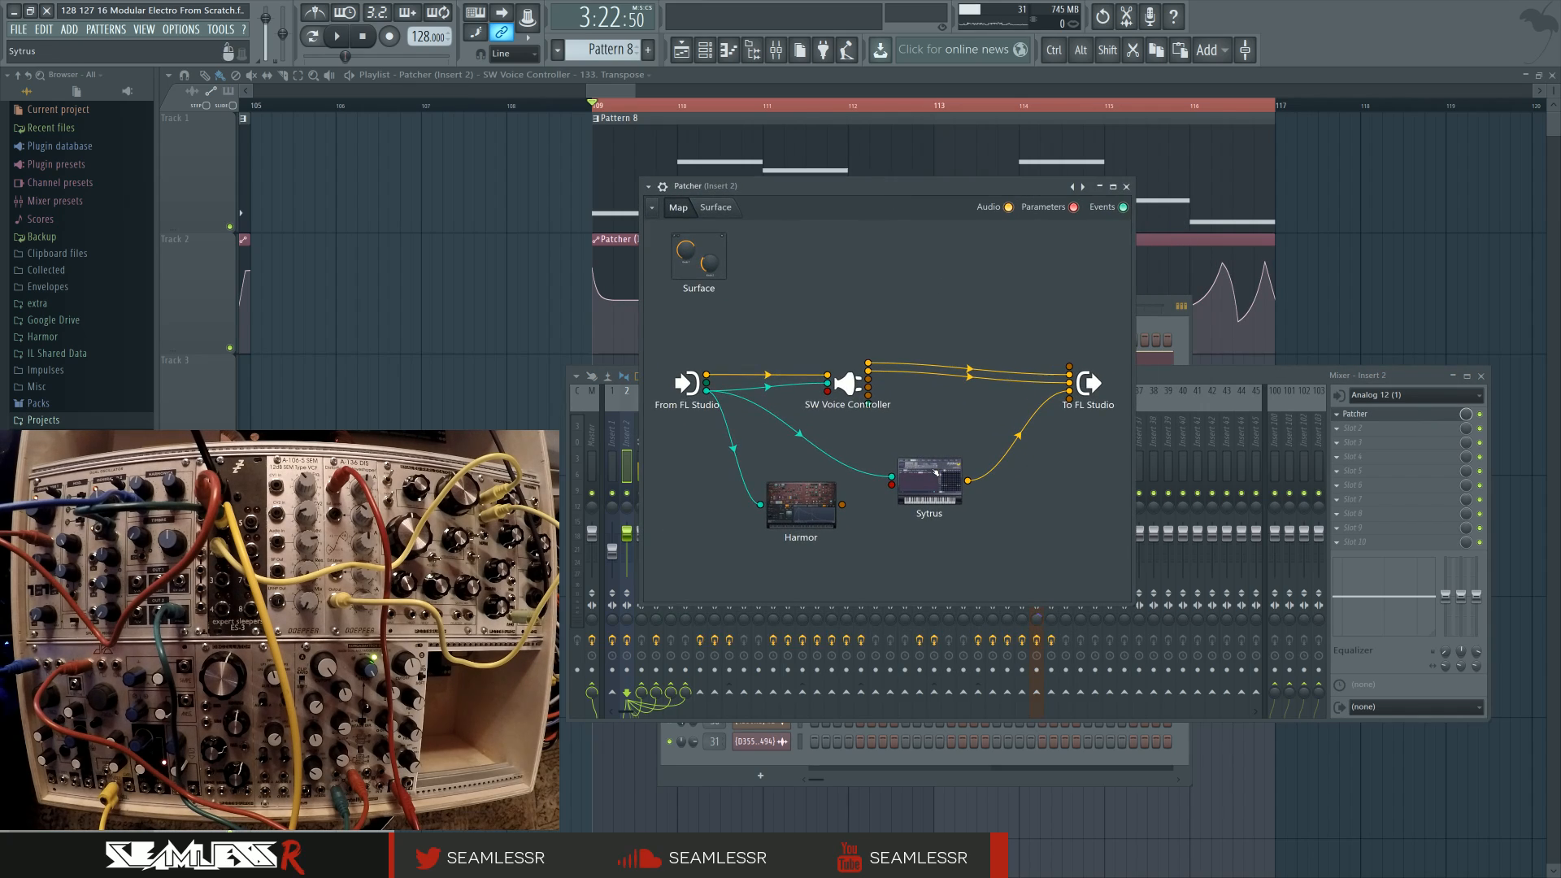
Step: Shift the Sytrus node slightly upward in the Patcher map and open Sytrus at its main settings
key(space)
drag(934, 475, 924, 448)
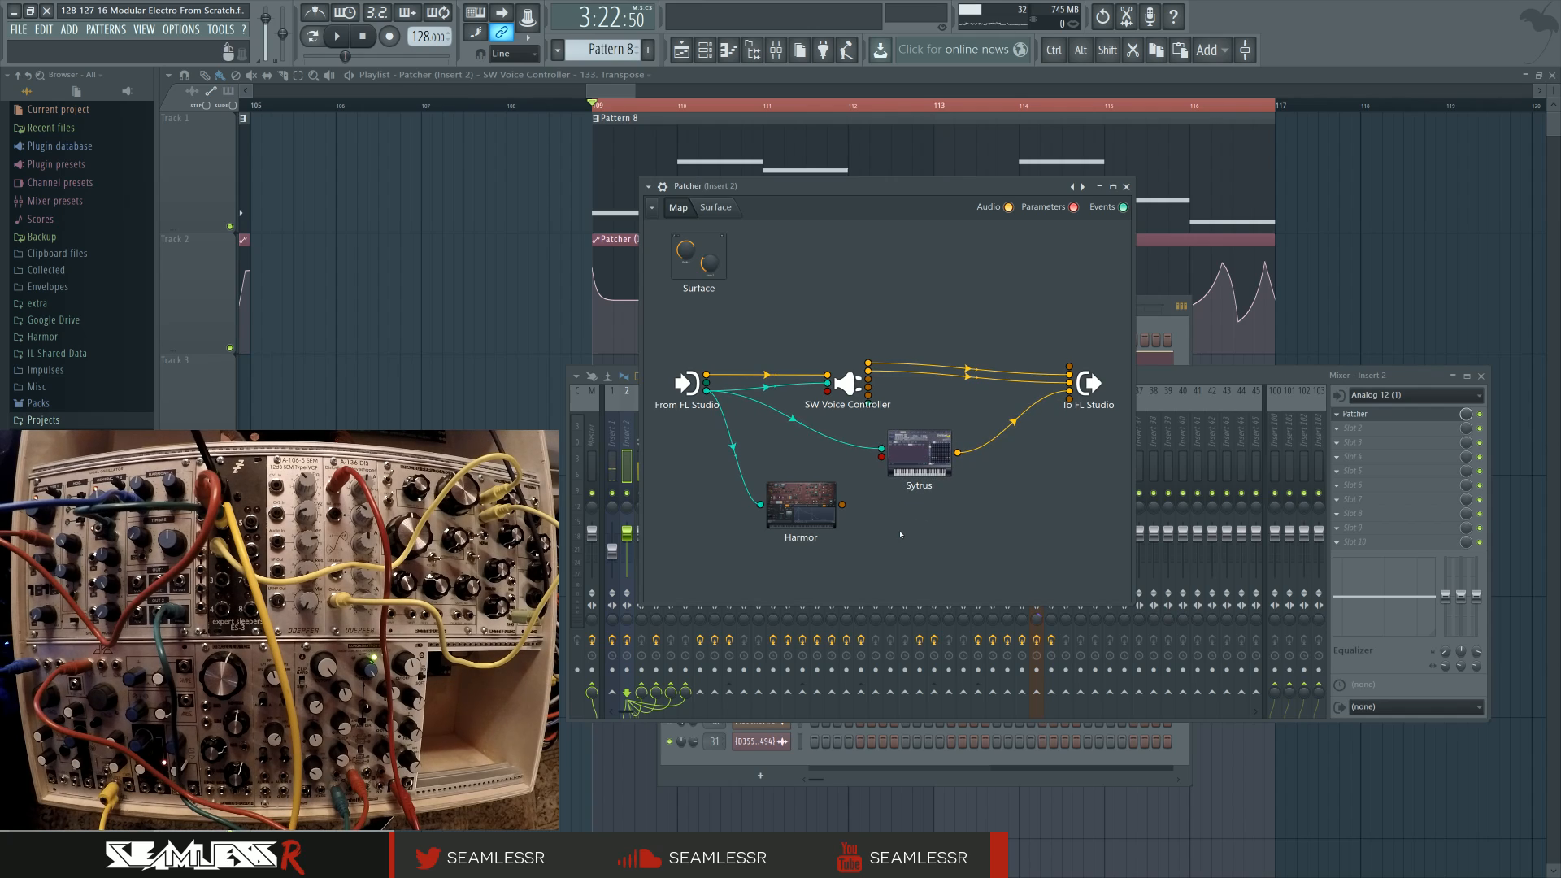
key(space)
drag(1011, 192, 1083, 220)
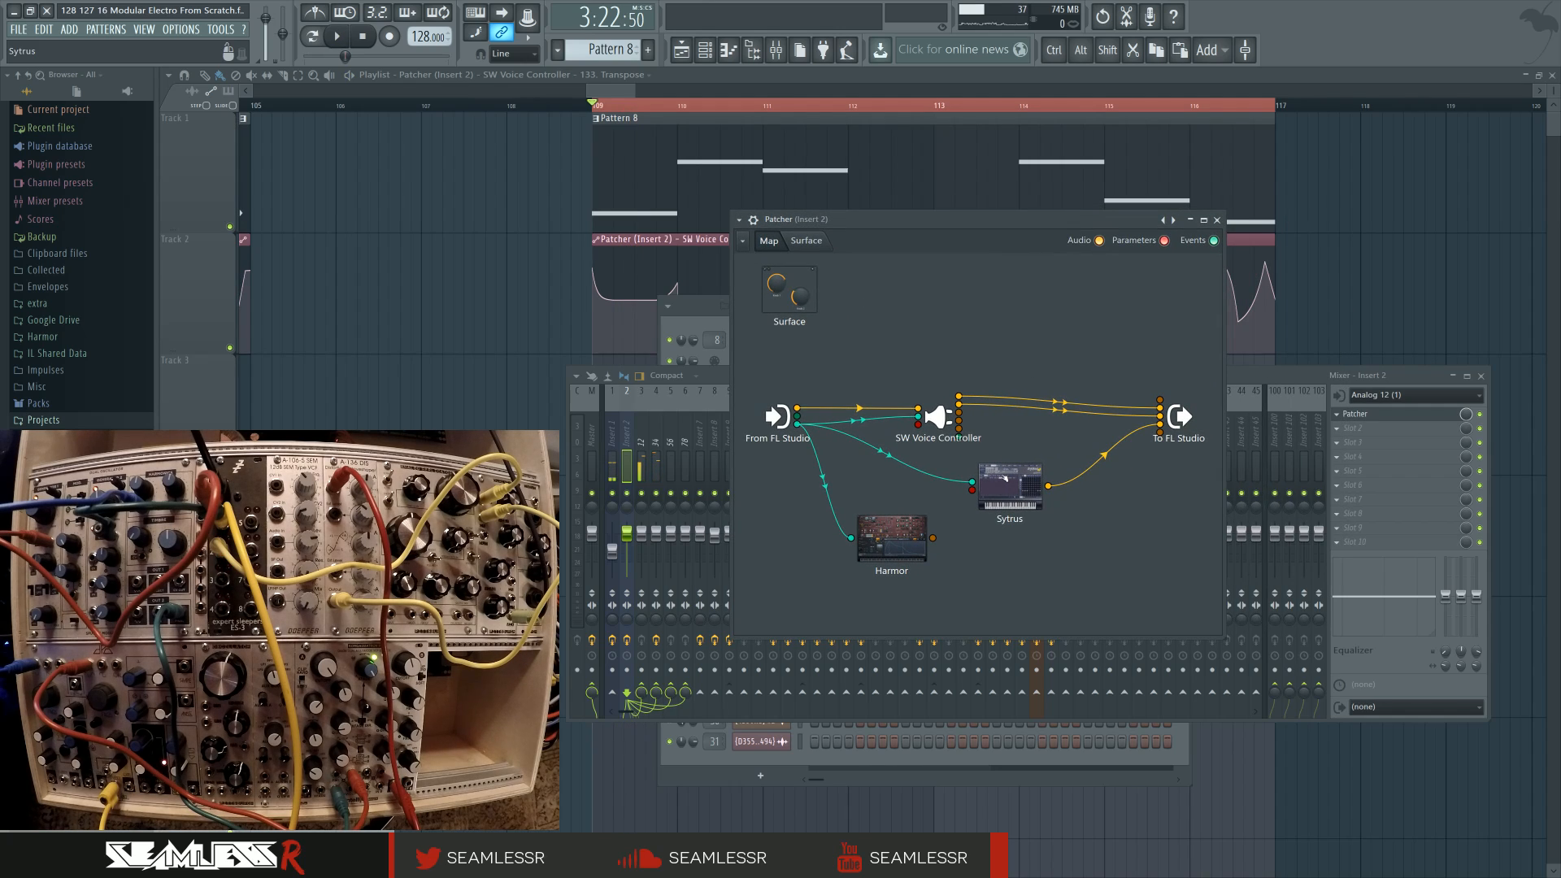
click(1012, 478)
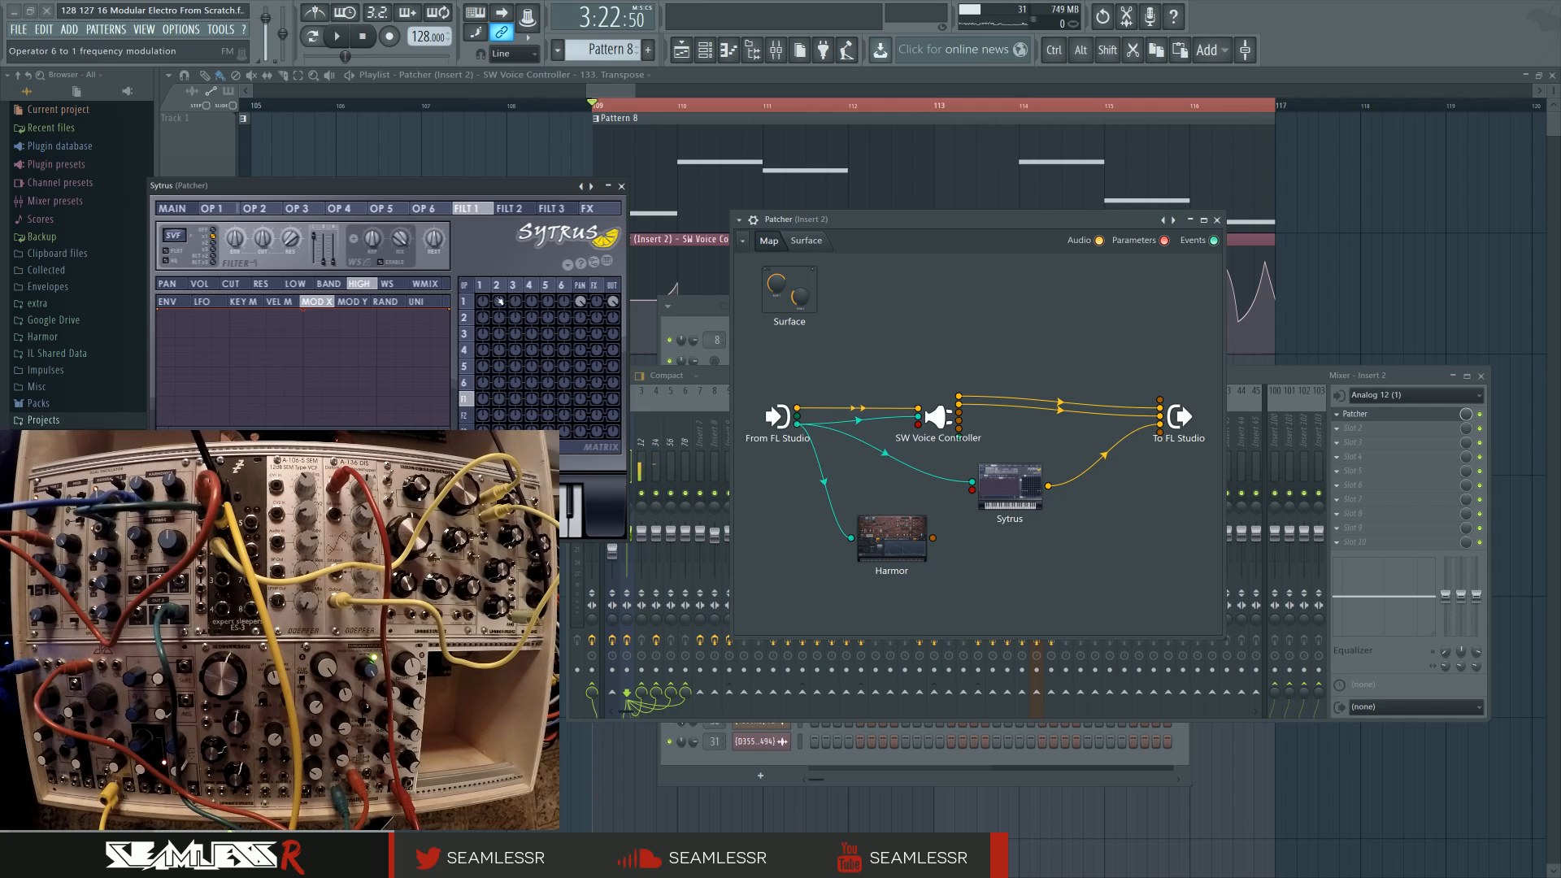
click(170, 209)
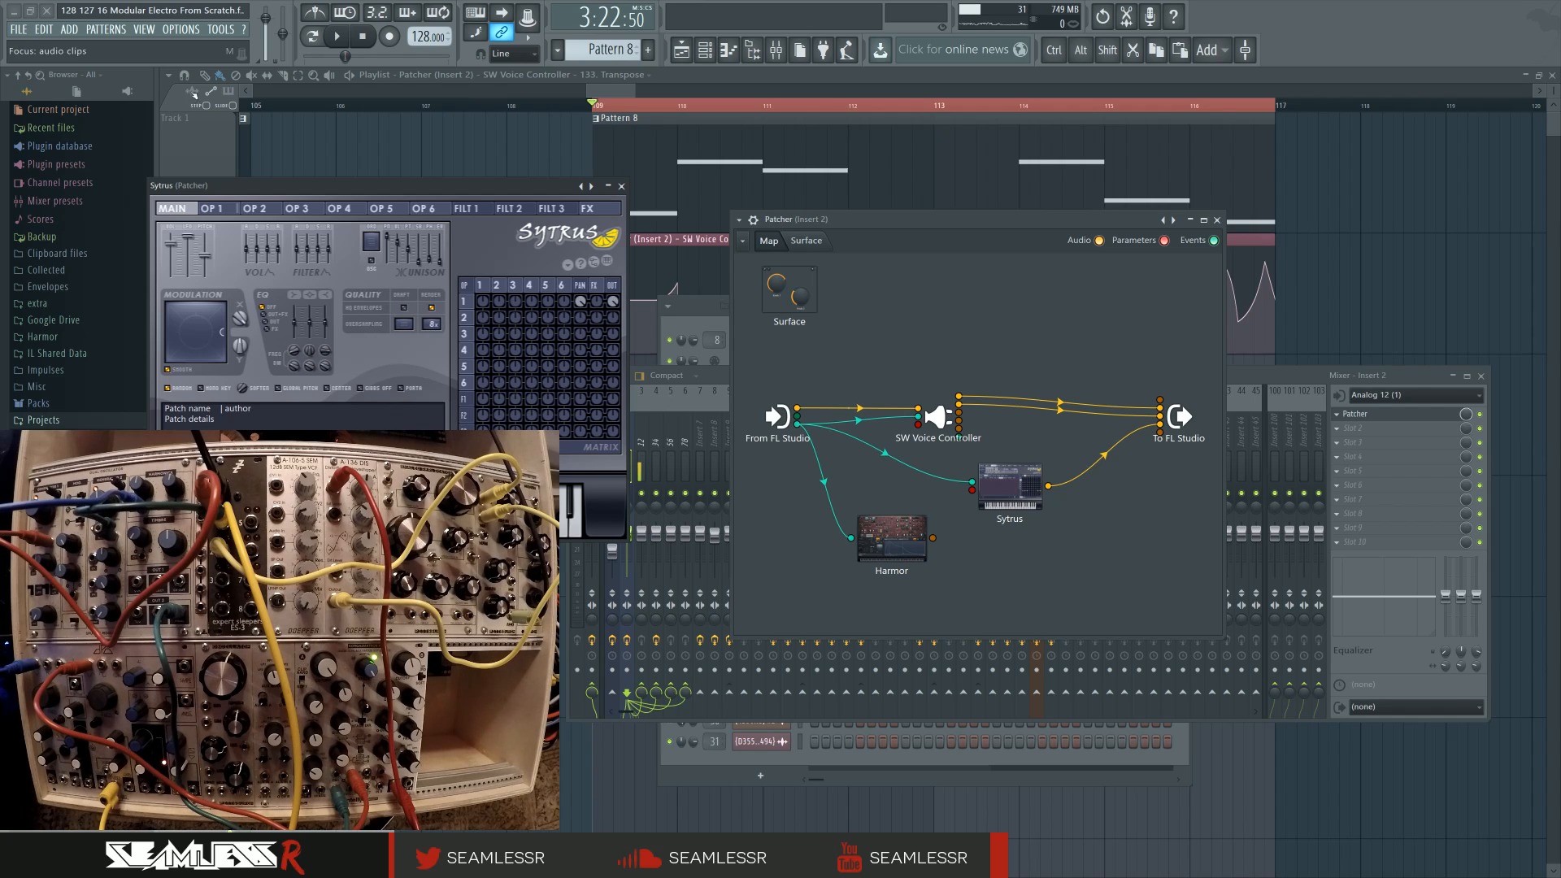
Step: After a short playback, set Sytrus operator 2's output to 100% and choose the Triangle waveform for it
key(space)
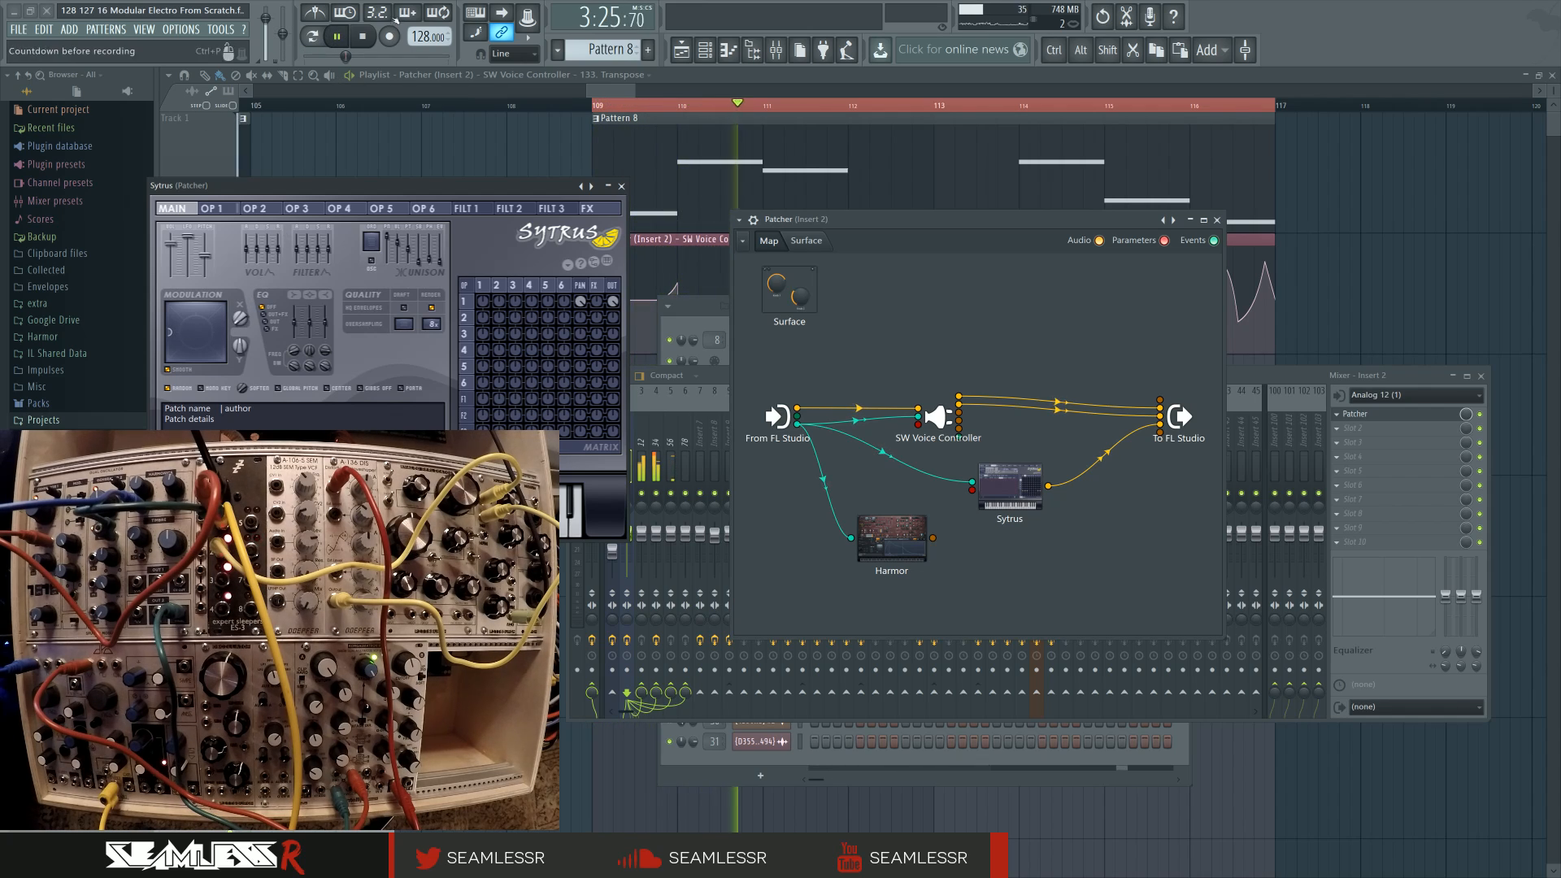
key(space)
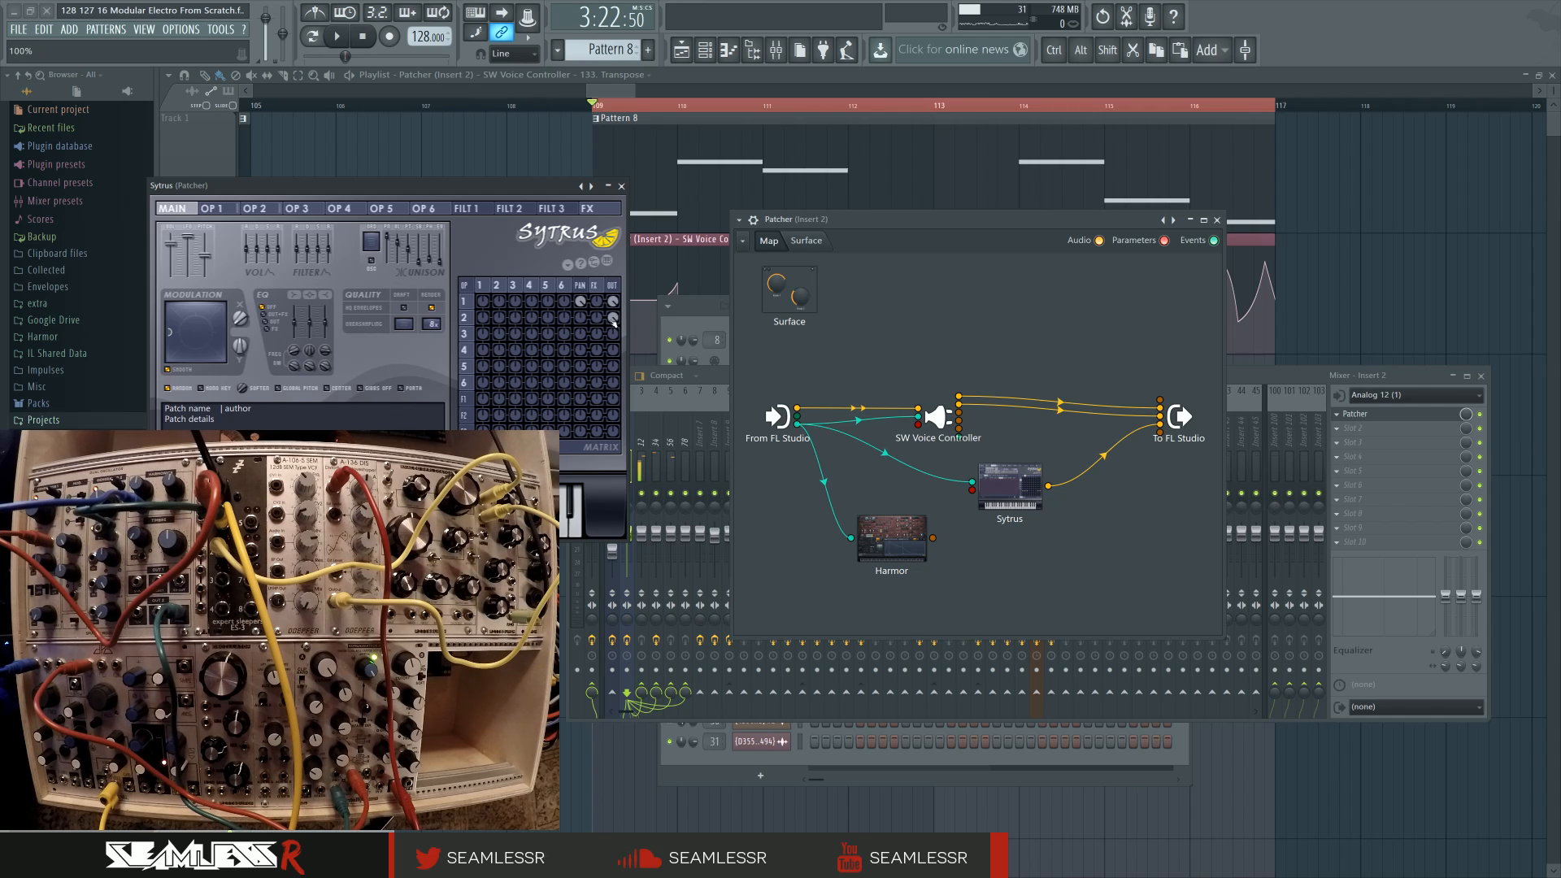
click(498, 285)
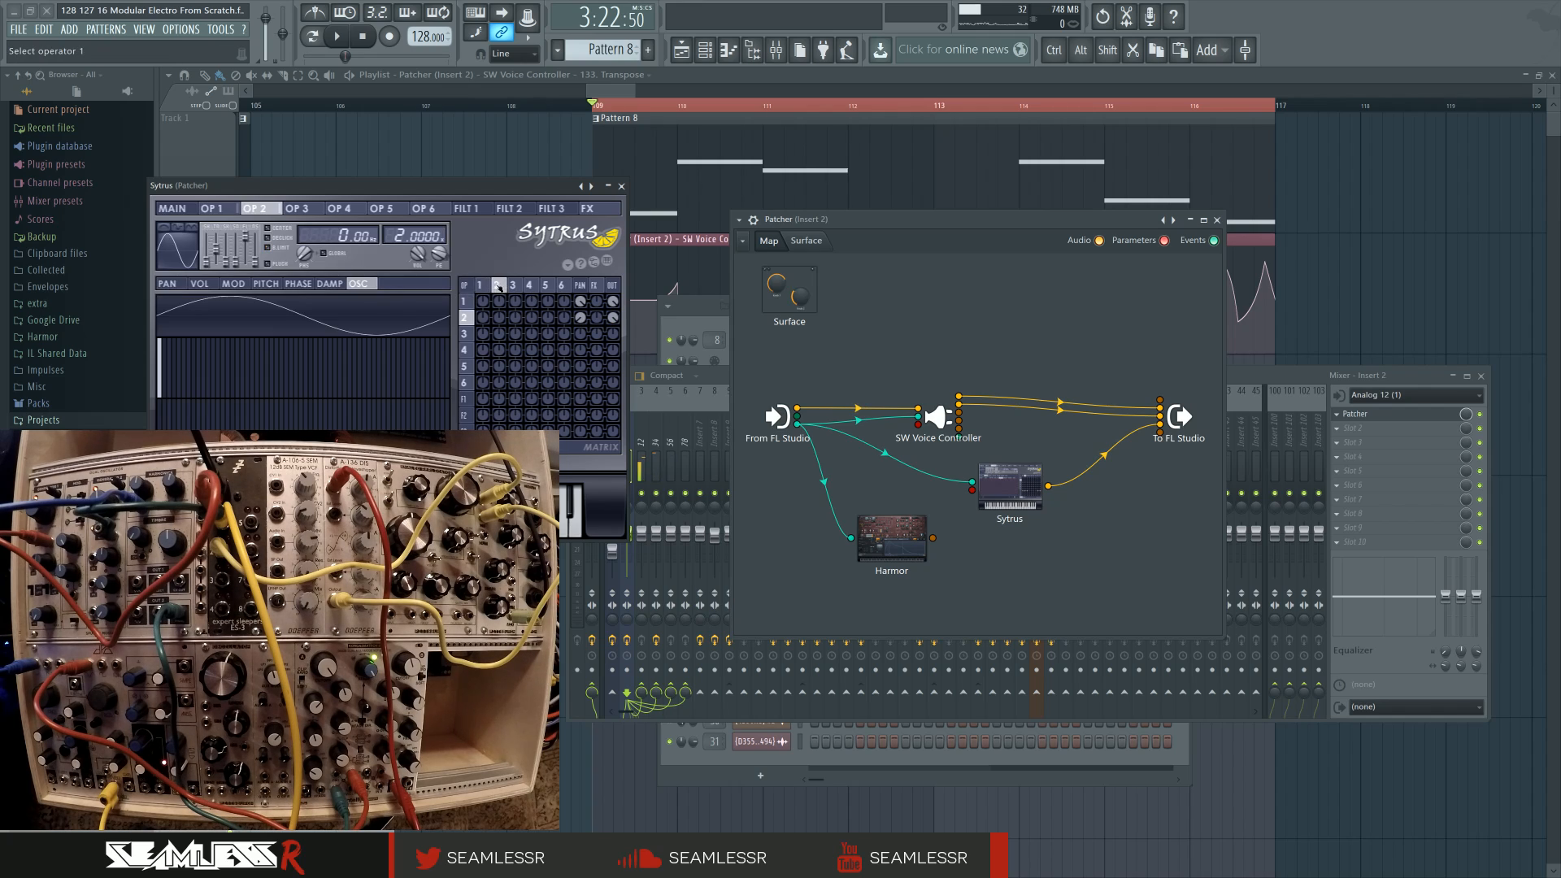
click(164, 228)
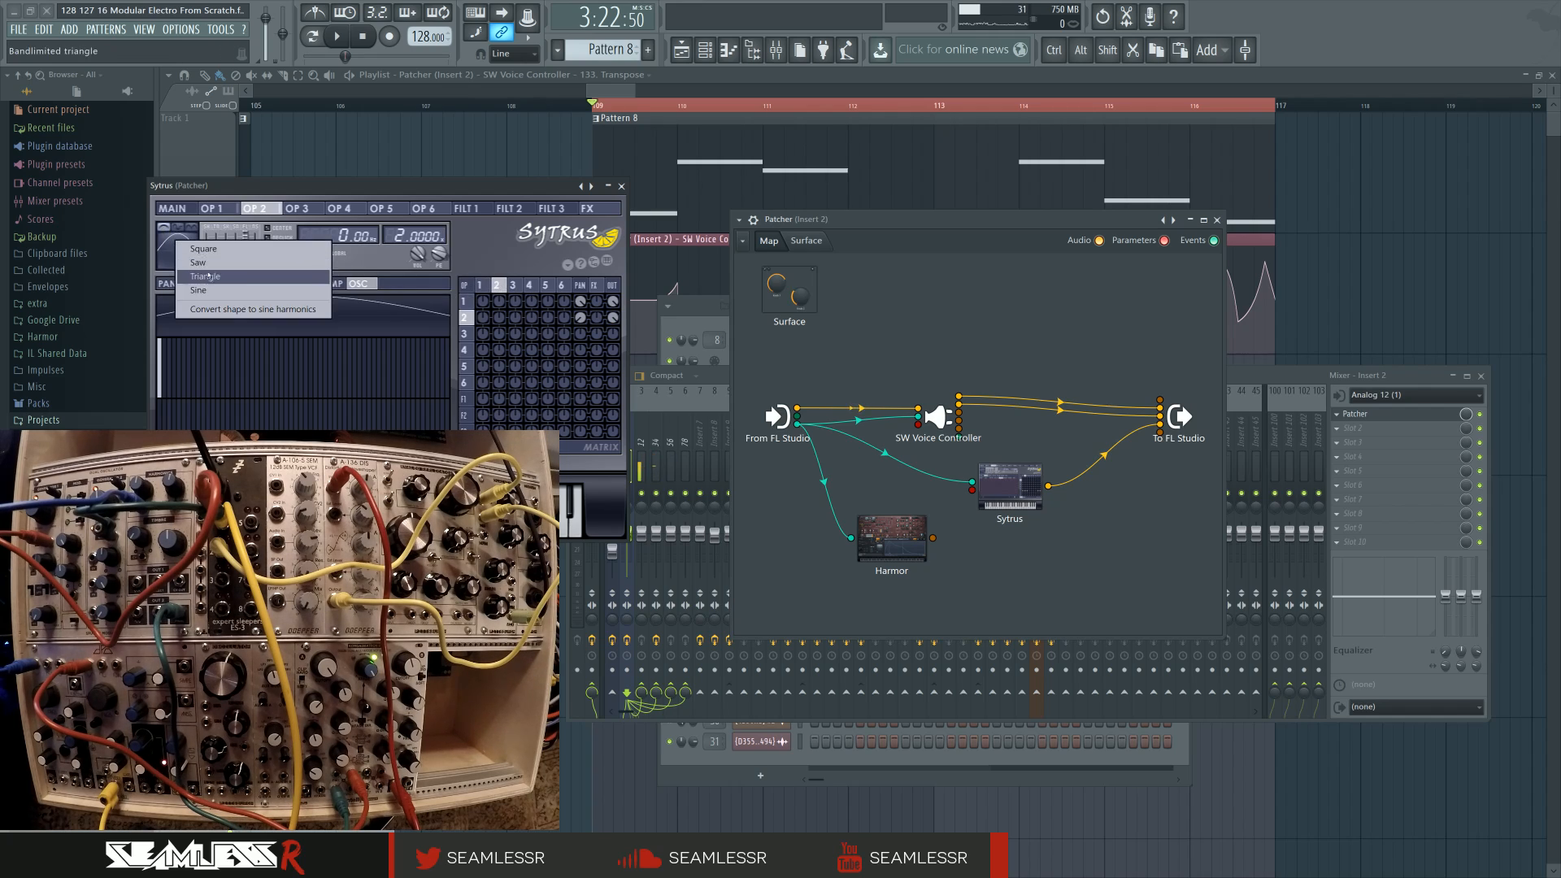
click(234, 271)
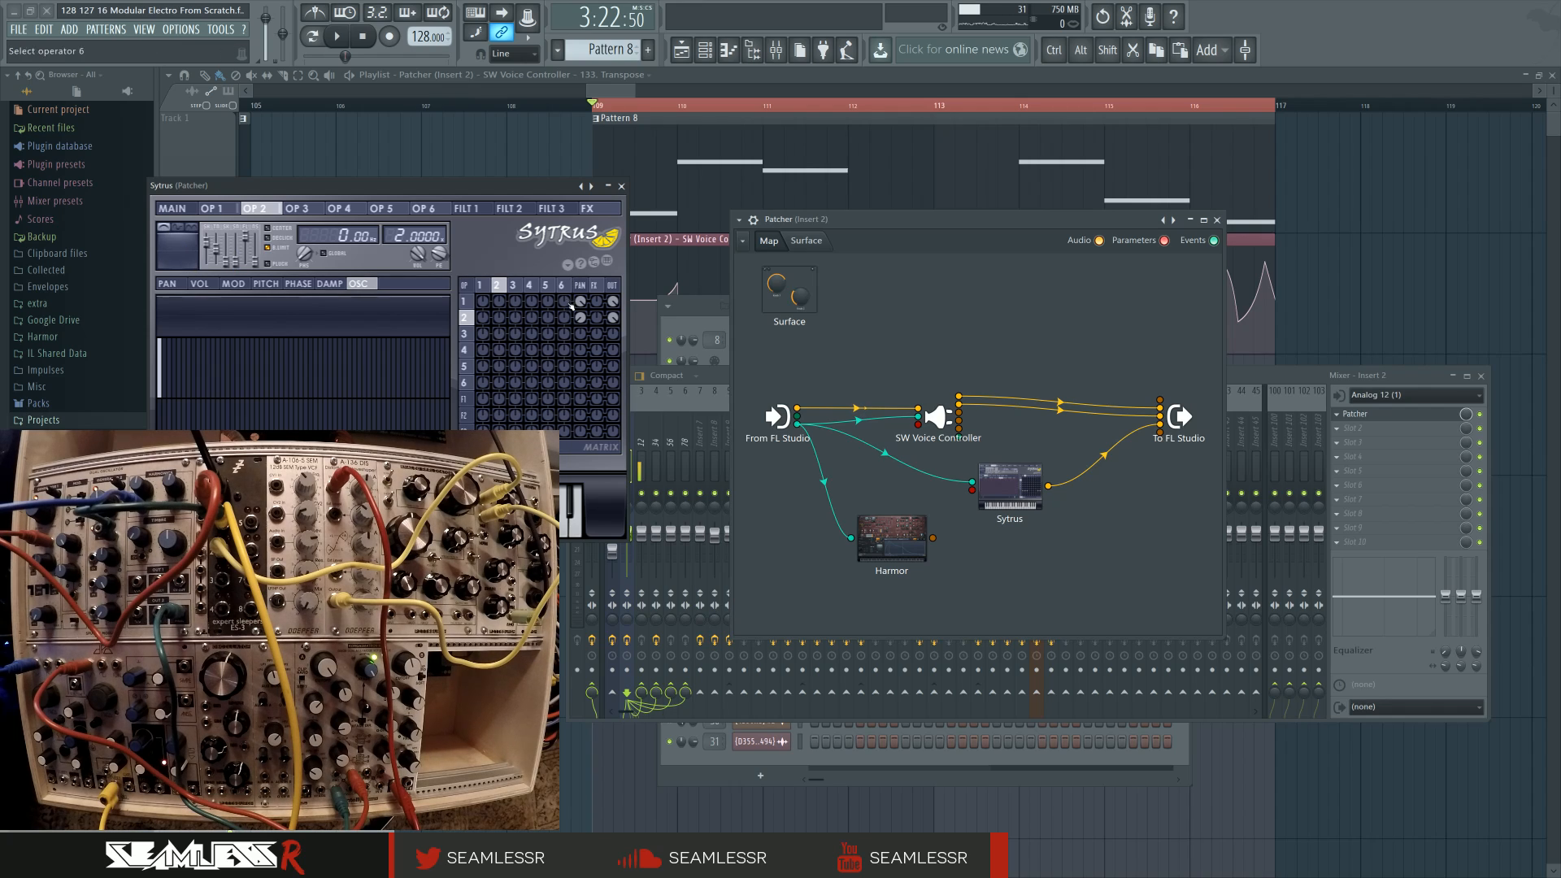
Step: Examine operator 2's Mod Y volume articulation in Sytrus and return to the main settings
click(172, 209)
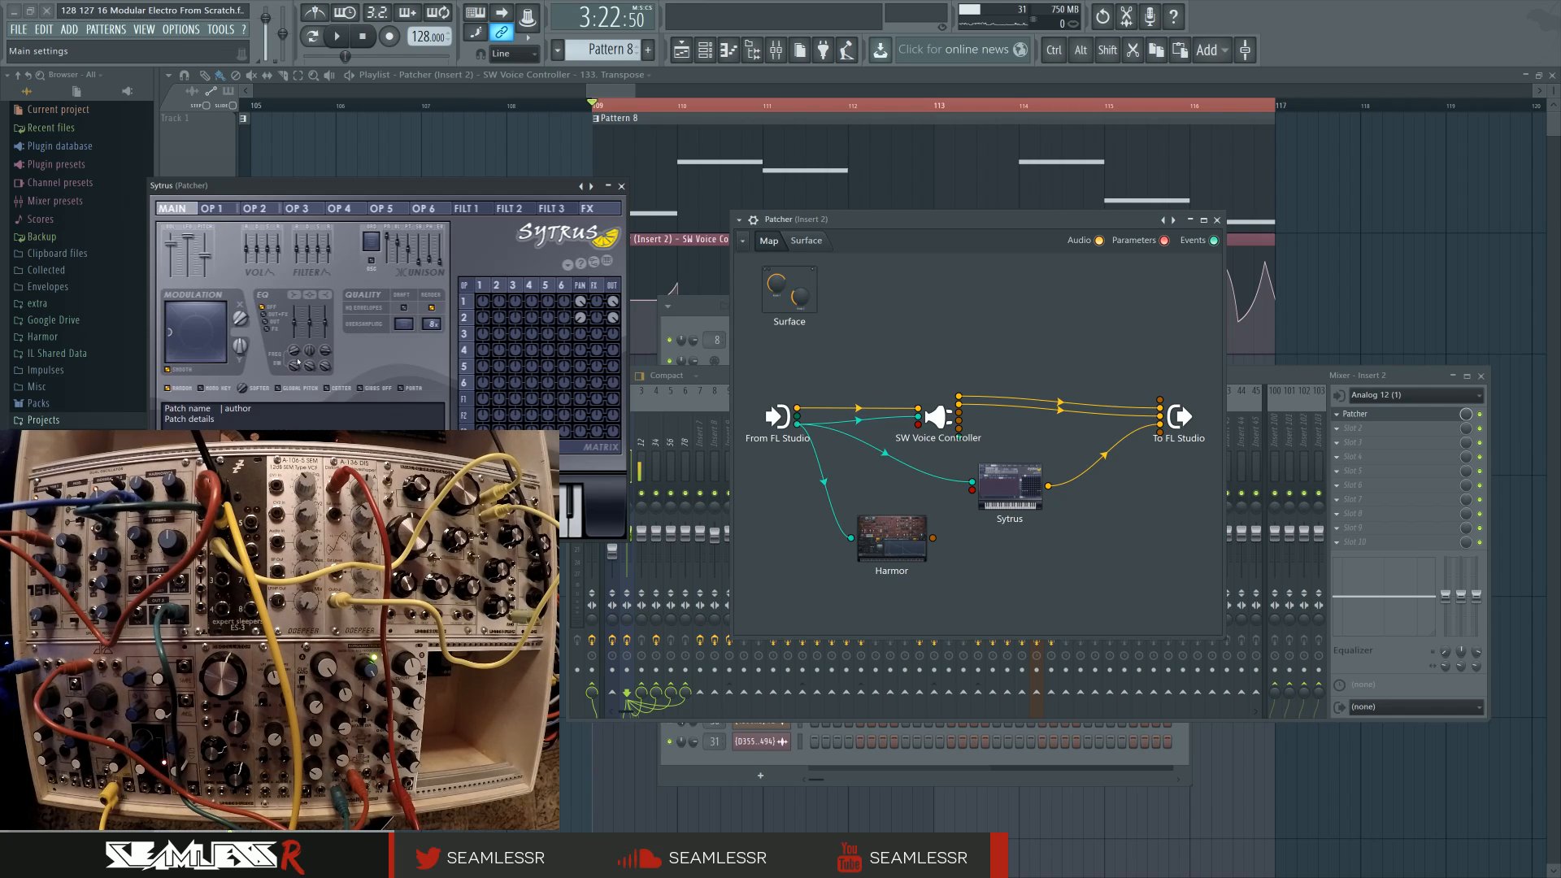
click(464, 317)
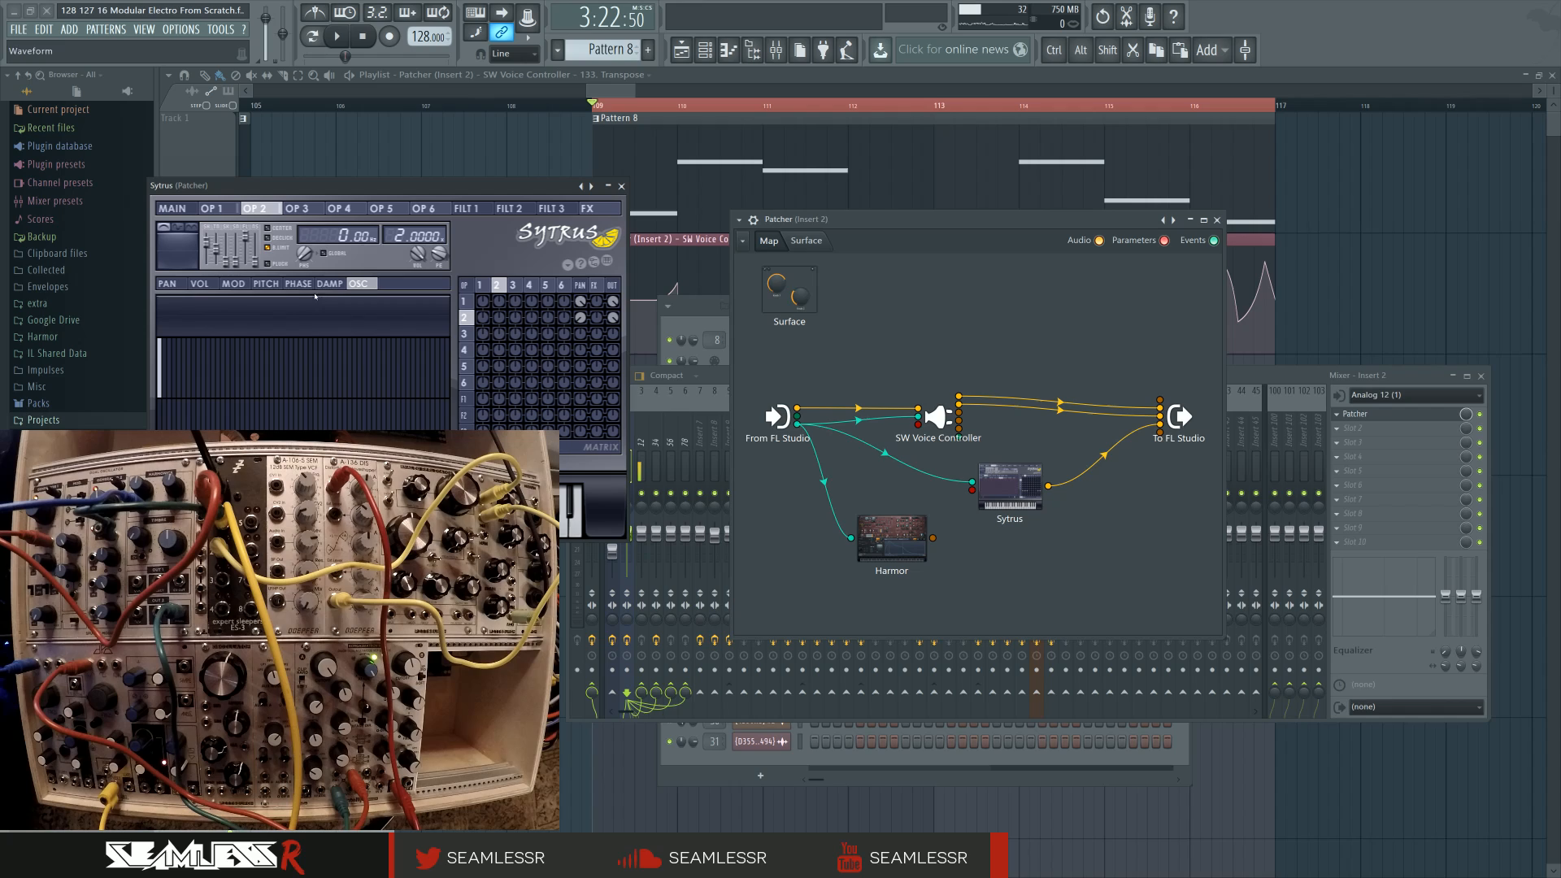
click(233, 284)
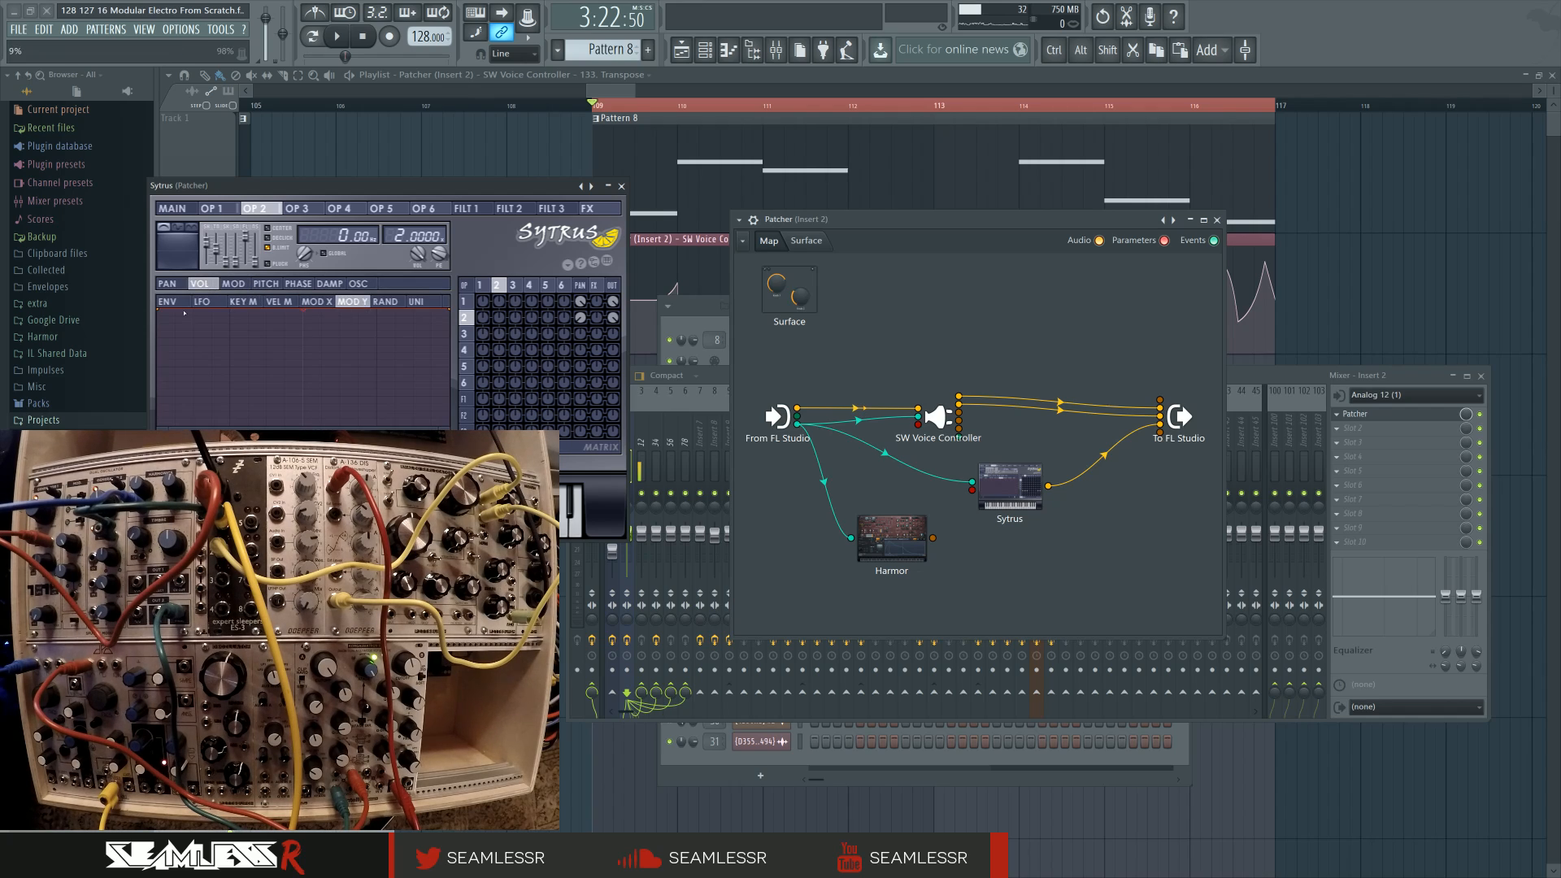
click(174, 209)
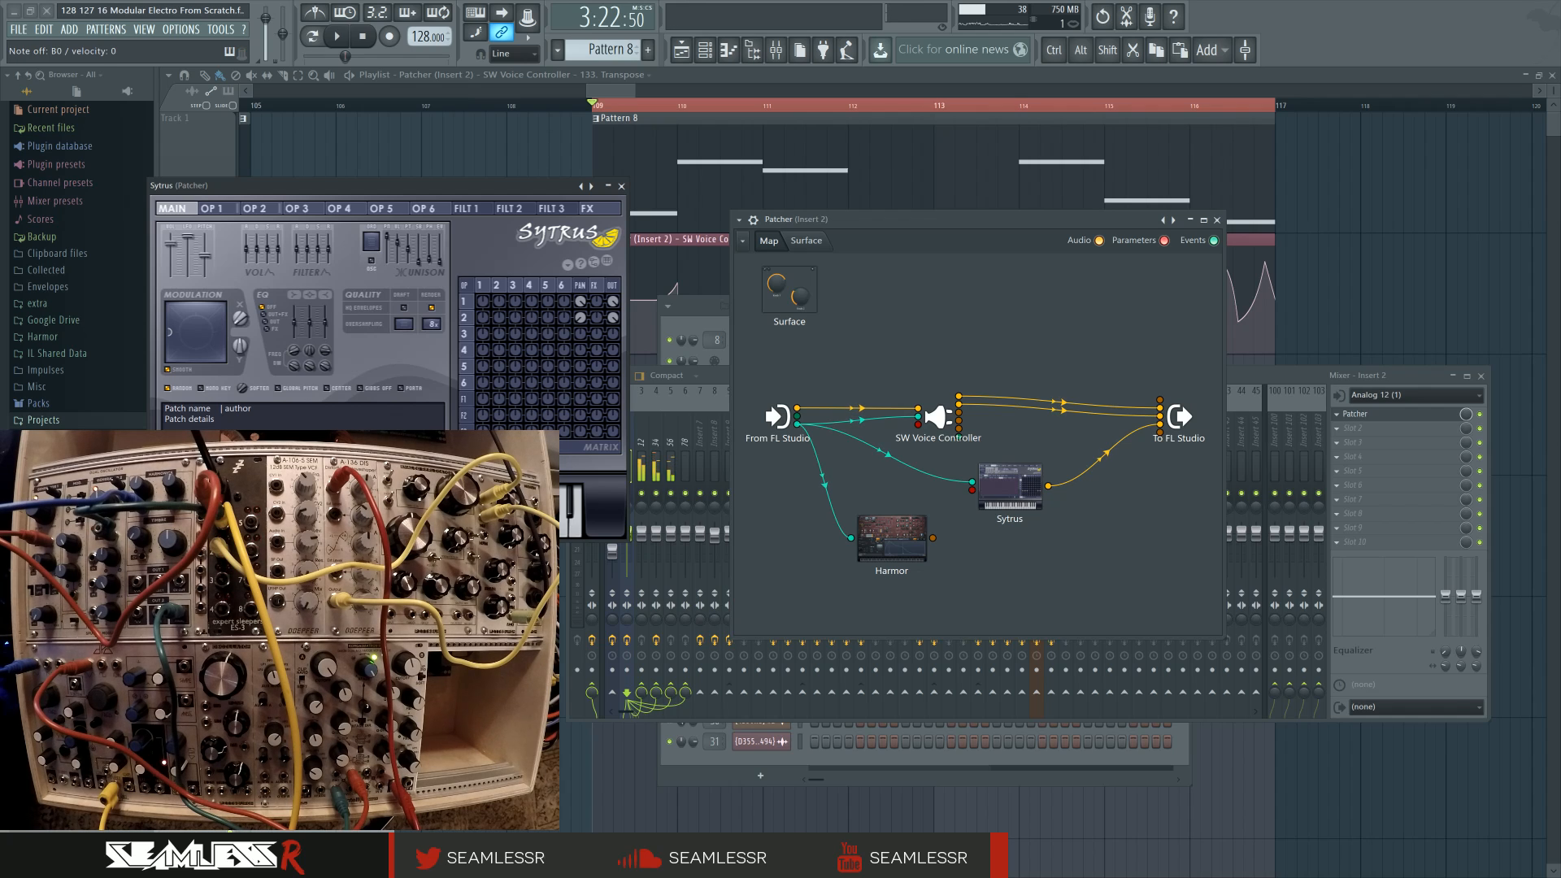
Step: Create an automation clip for Sytrus's main Modulation X, then move the Sytrus window upward and close it
right_click(235, 323)
click(237, 285)
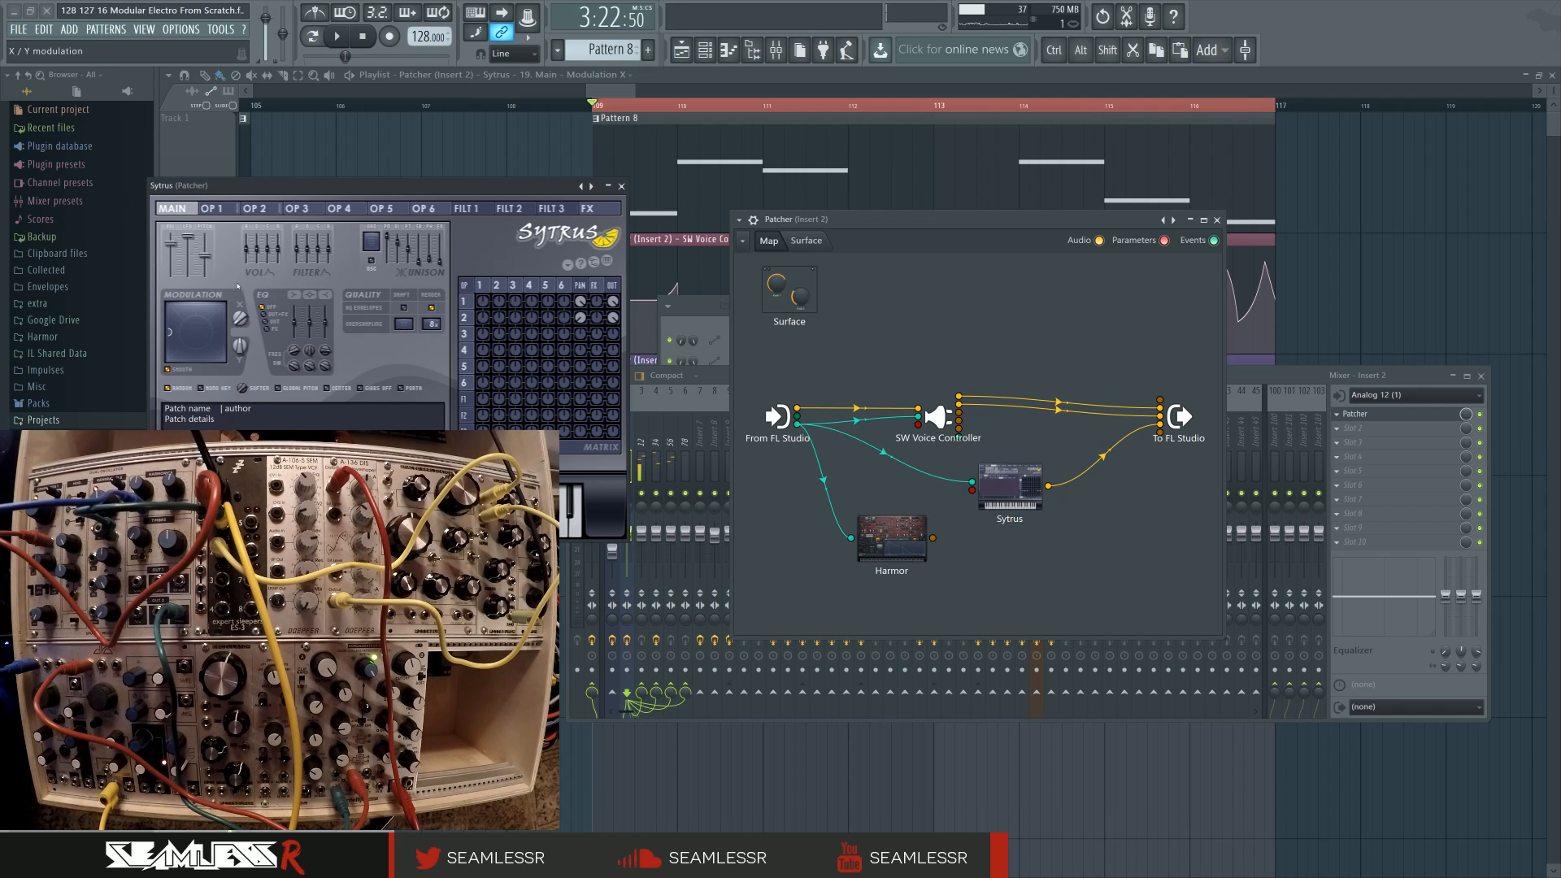
drag(296, 192, 327, 137)
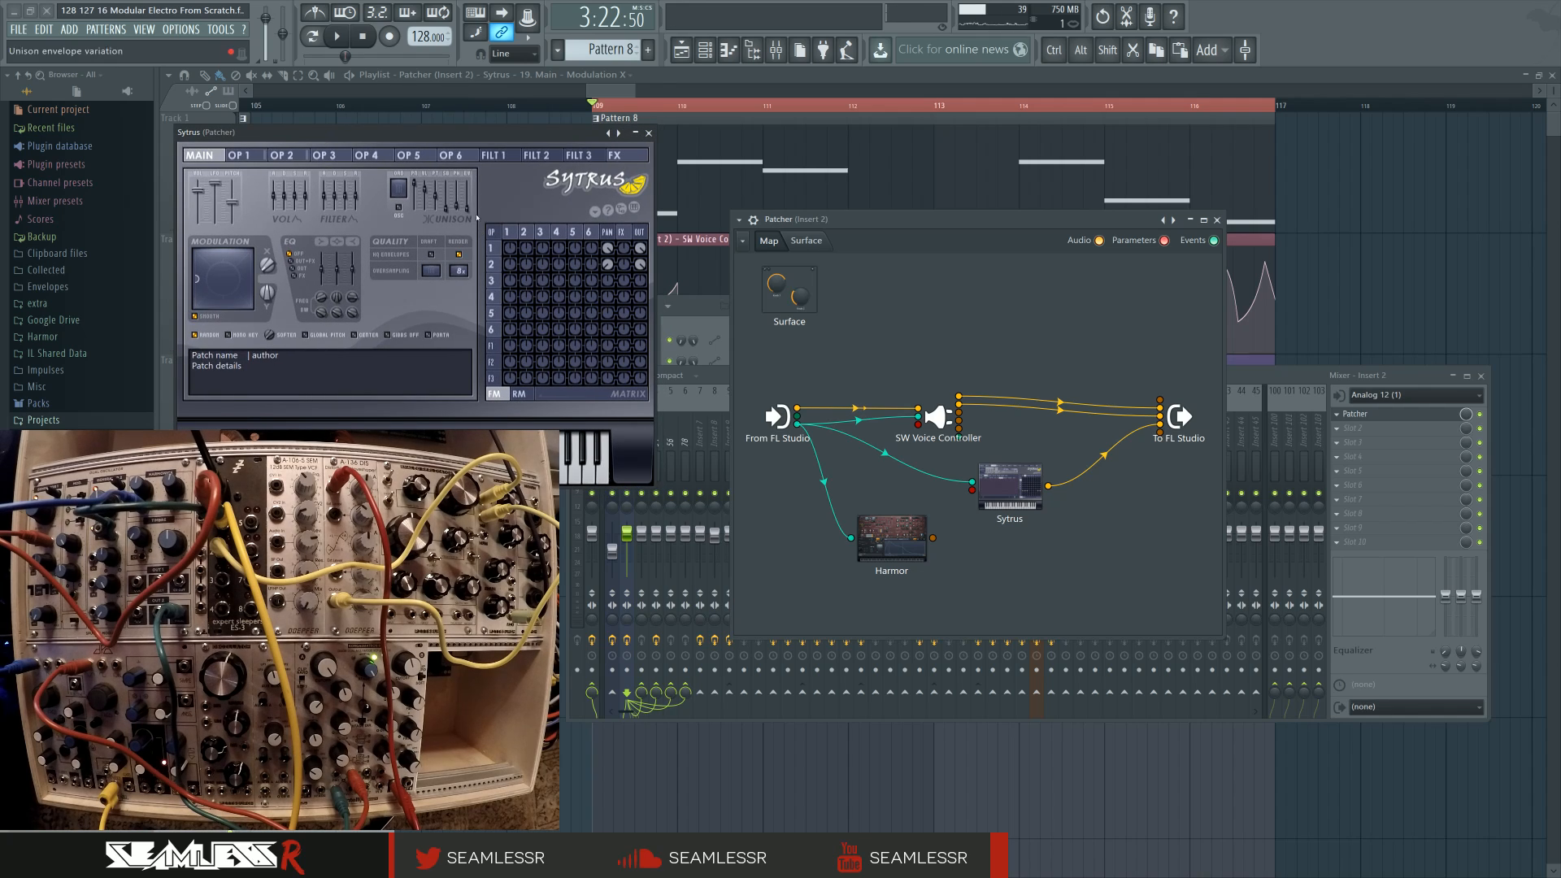
drag(460, 154, 470, 138)
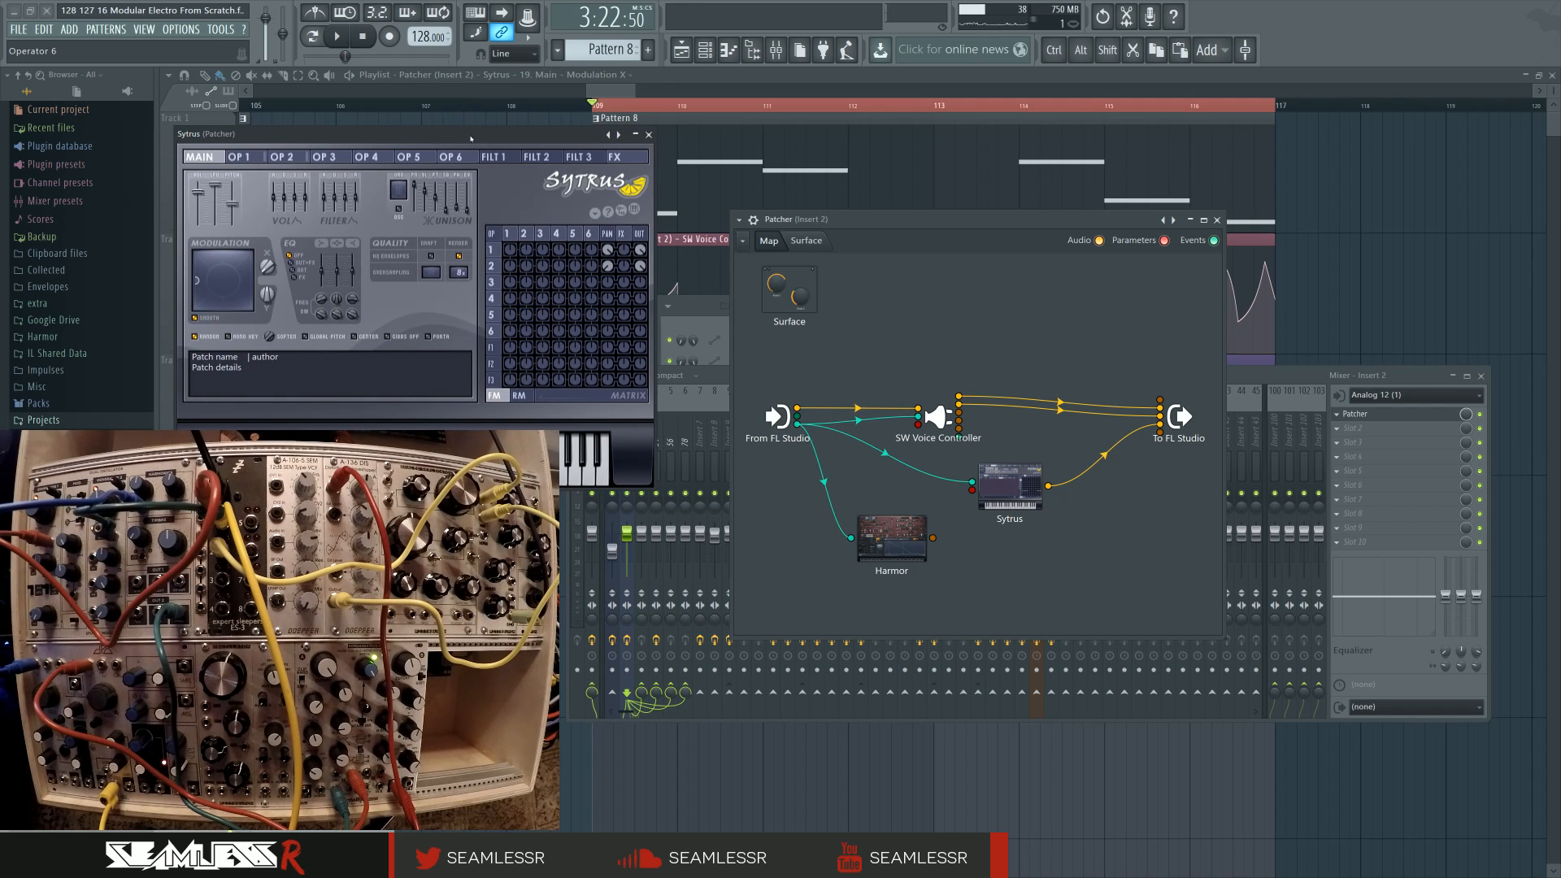
click(648, 135)
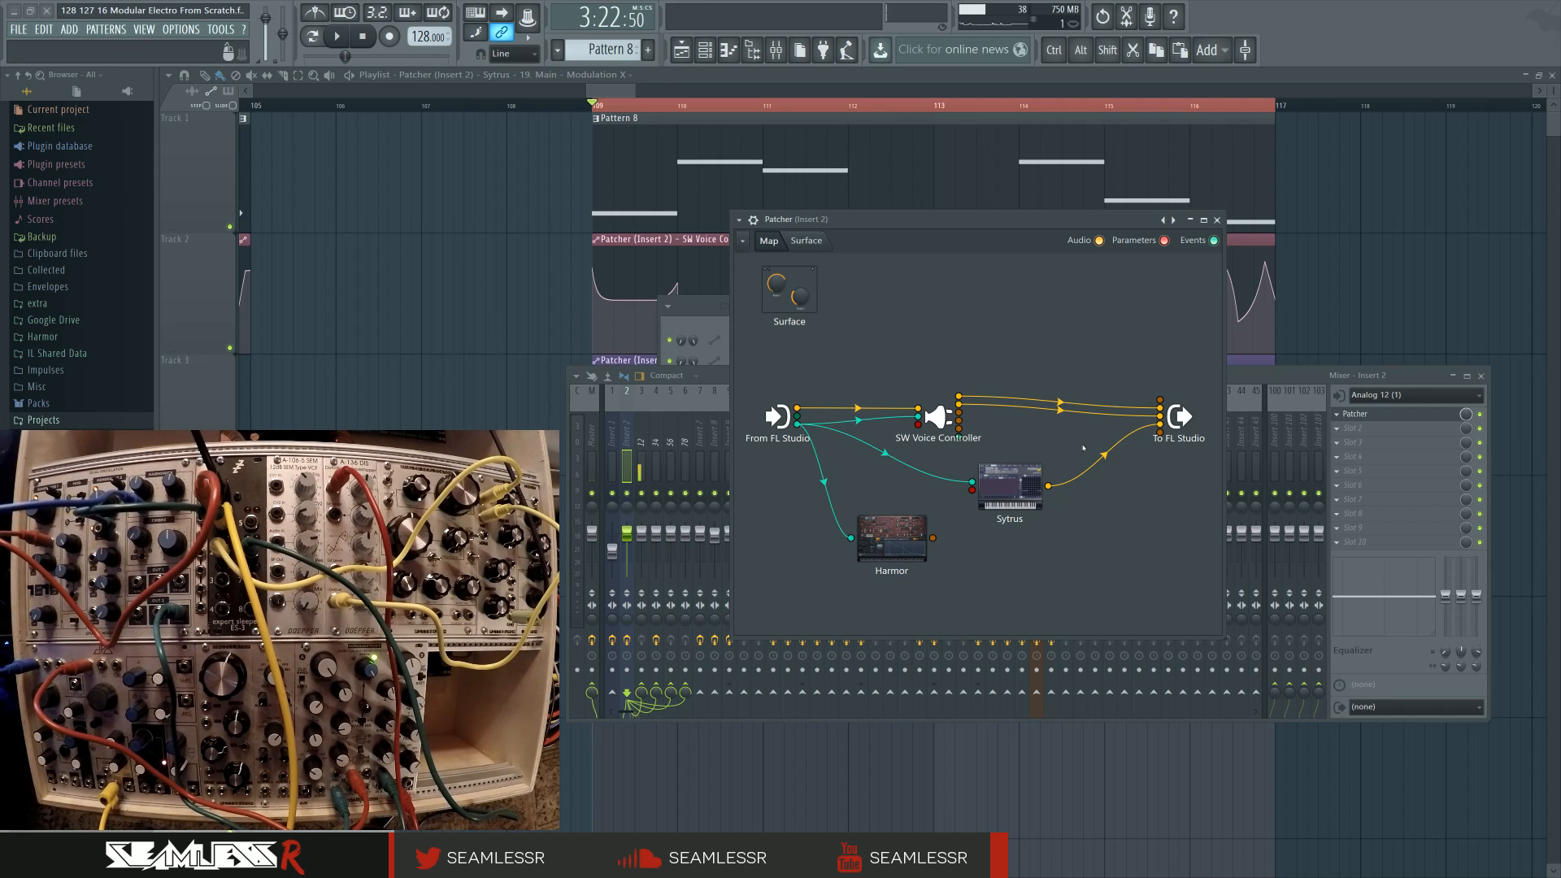
Step: Add a raised point at bar 110 in the Modulation X envelope with a curved rise from bar 109, and play back the opening
right_click(521, 310)
key(space)
right_click(678, 425)
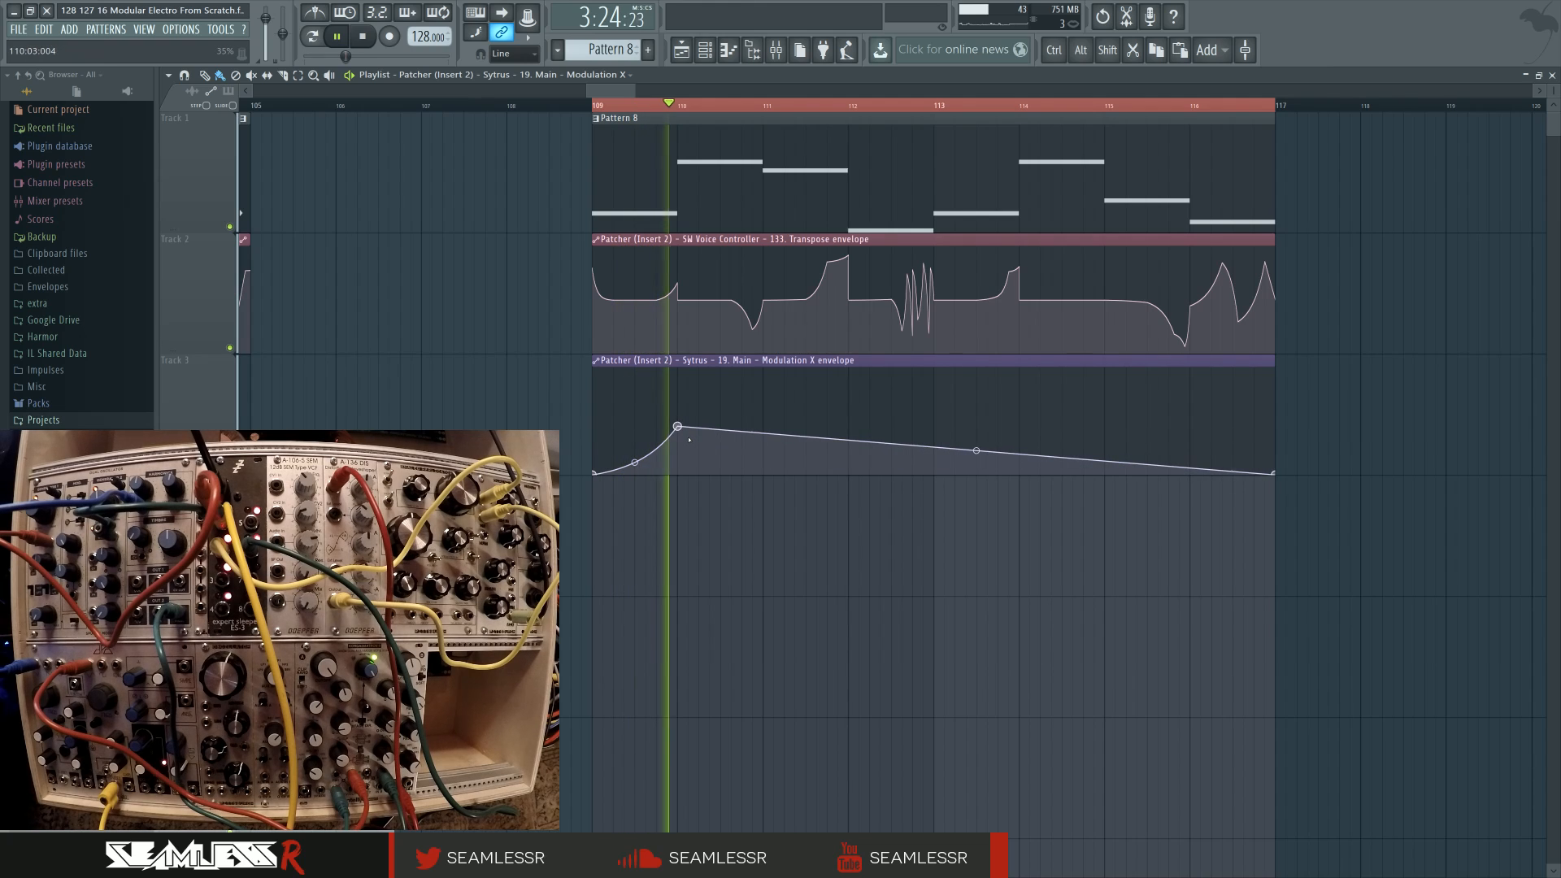
key(space)
key(space)
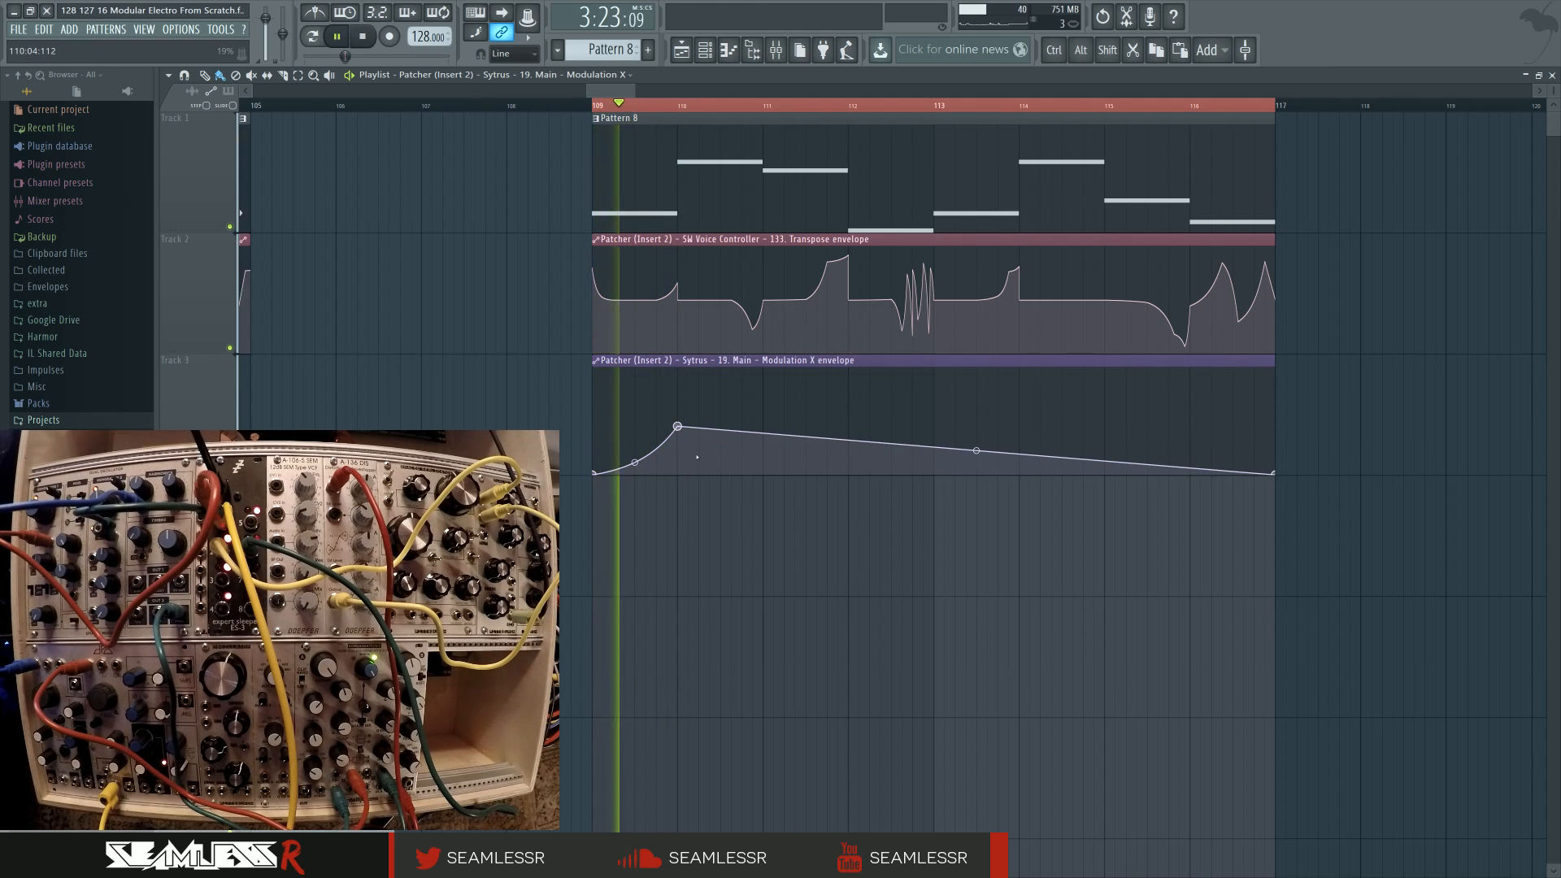
key(space)
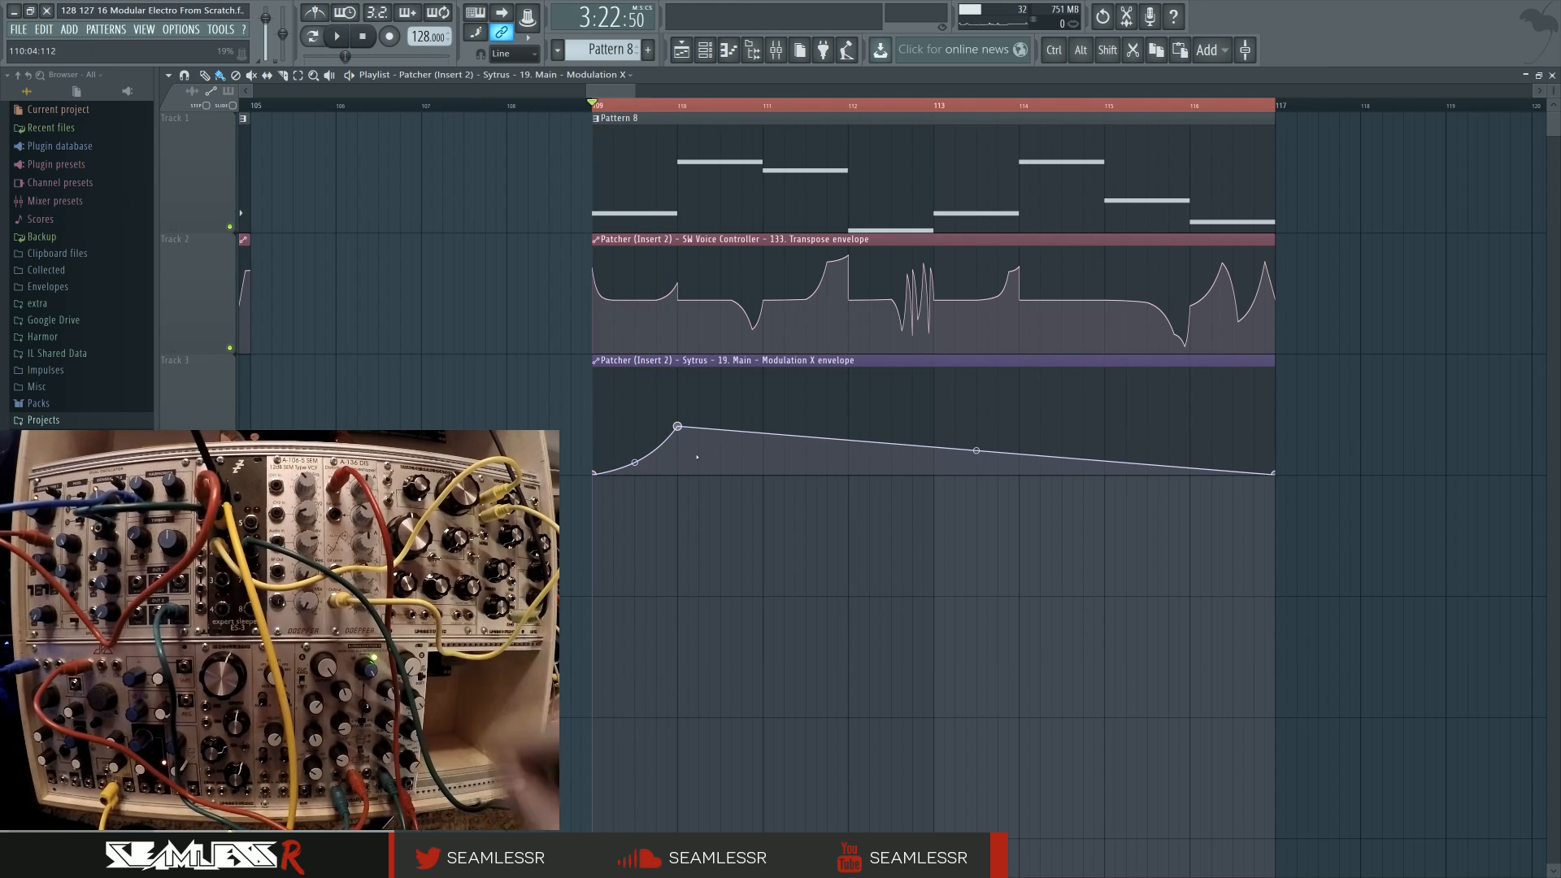
key(space)
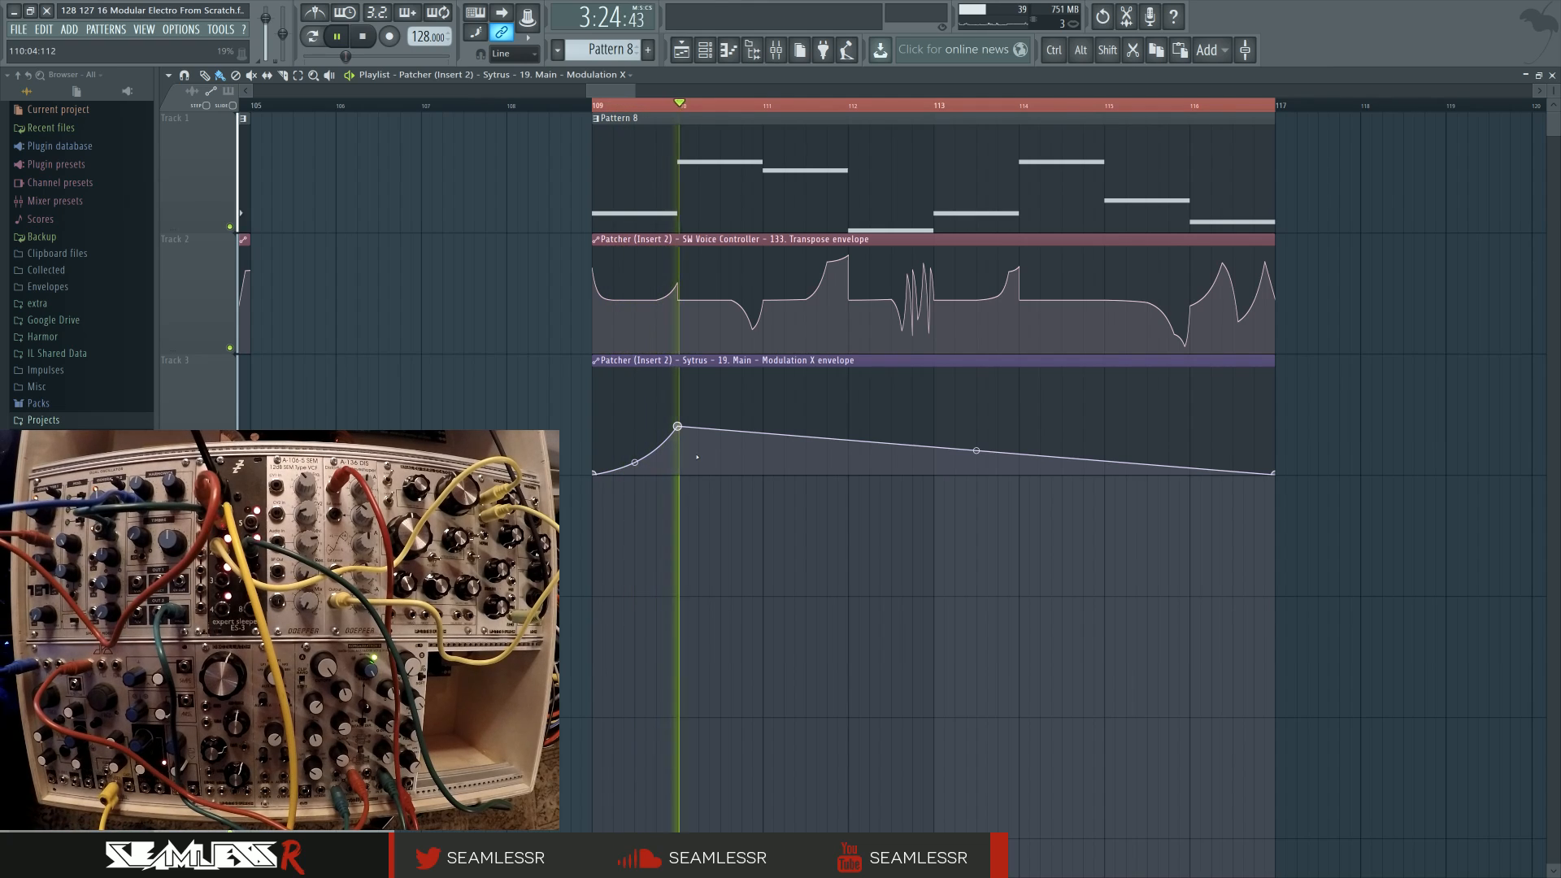
key(space)
key(space)
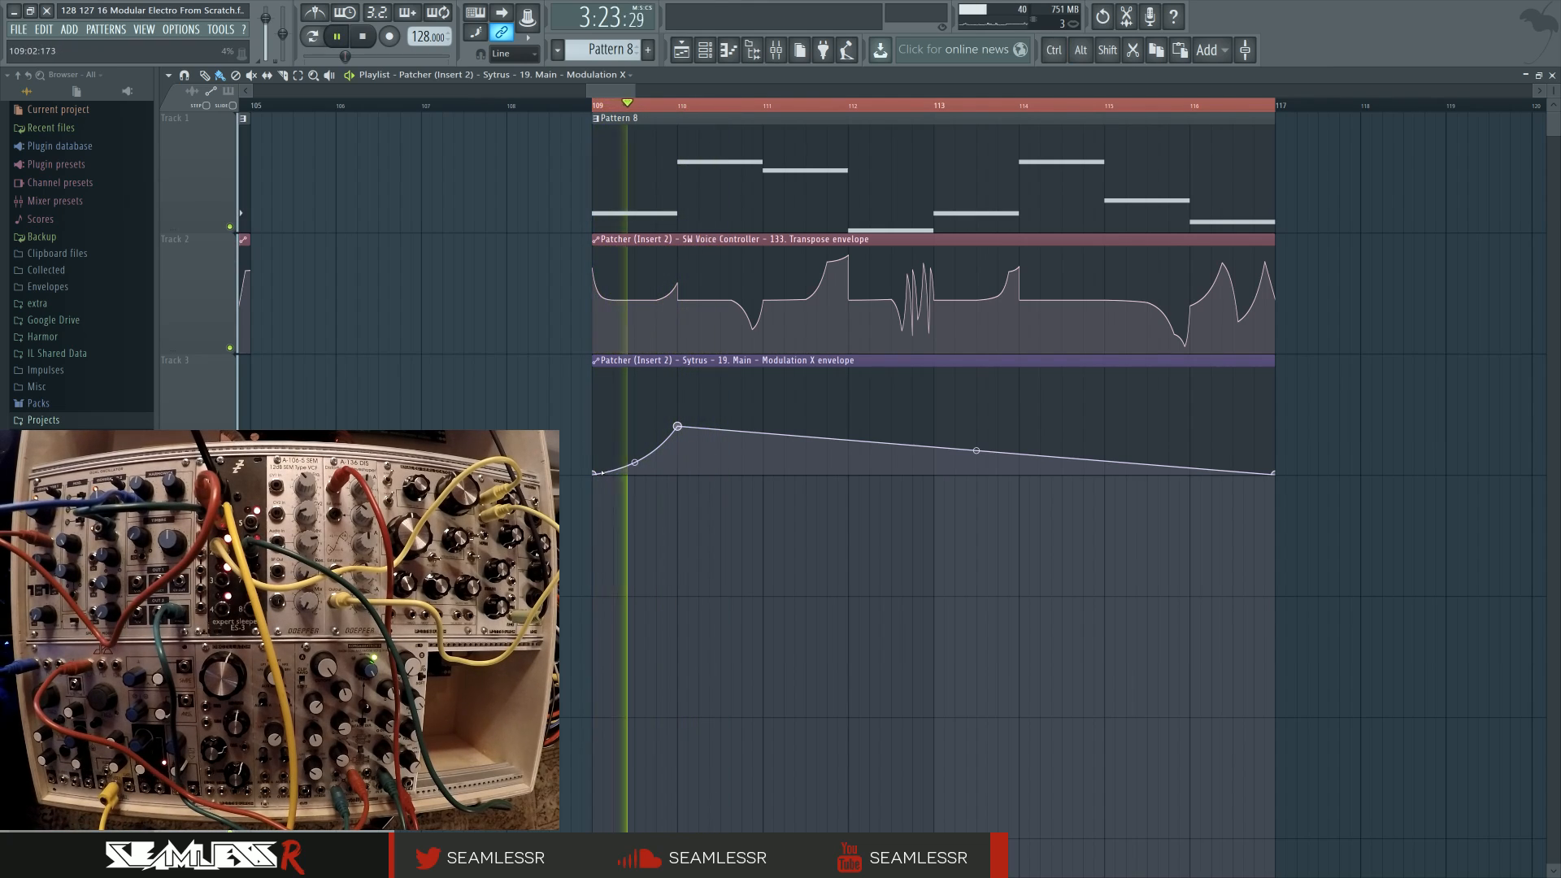
Step: Raise the Modulation X envelope's start point at bar 109 and add a near-zero point midway through that bar
key(space)
key(space)
key(space)
ctrl+scroll(587, 490, up, 2)
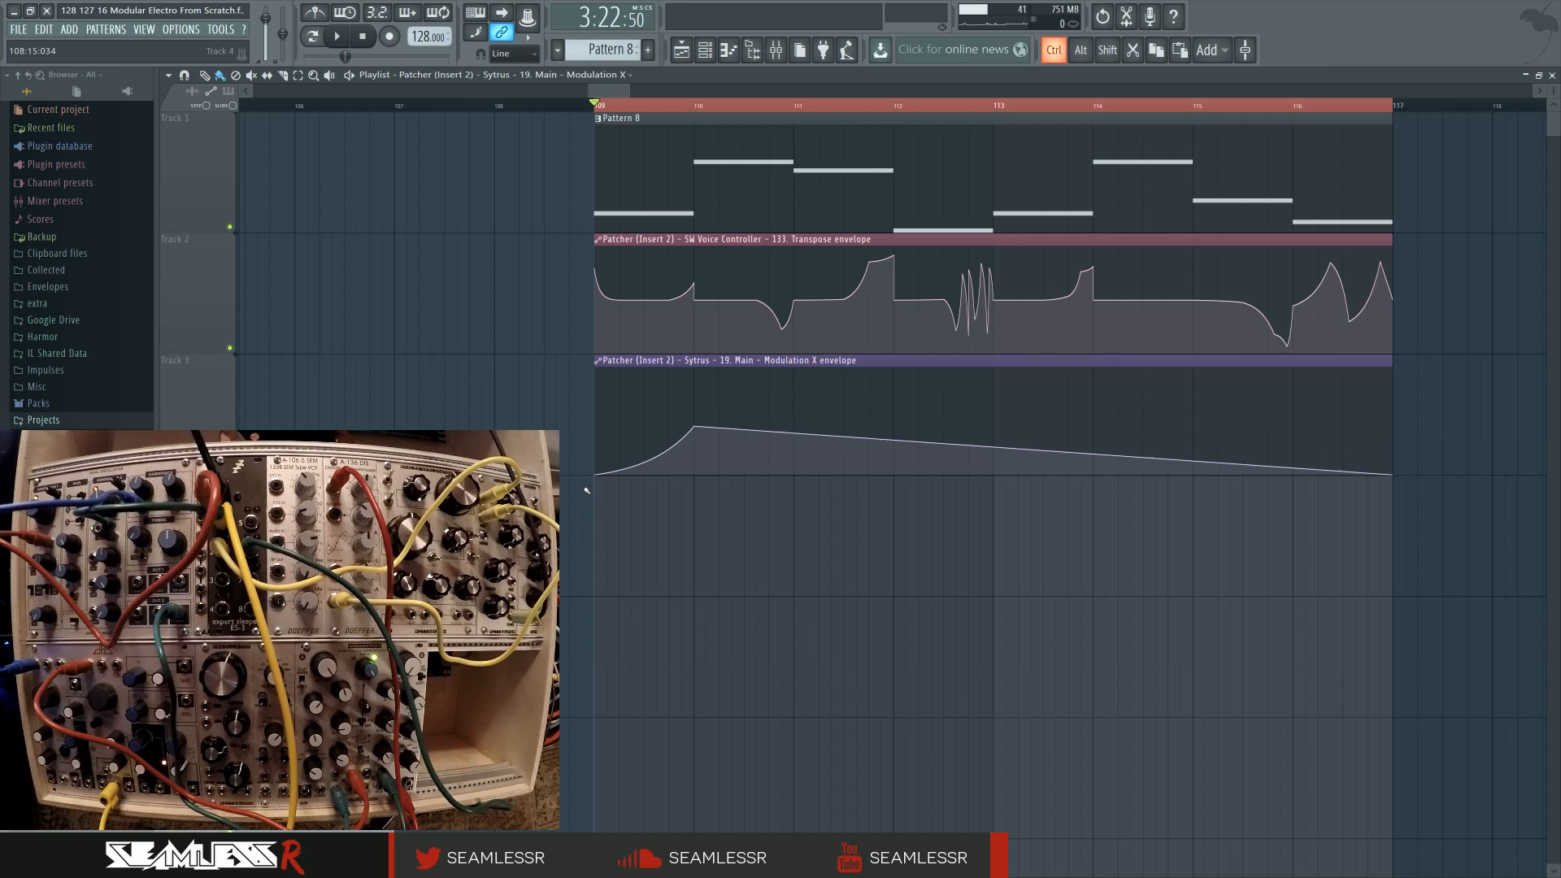
drag(597, 474, 596, 419)
right_click(632, 470)
key(space)
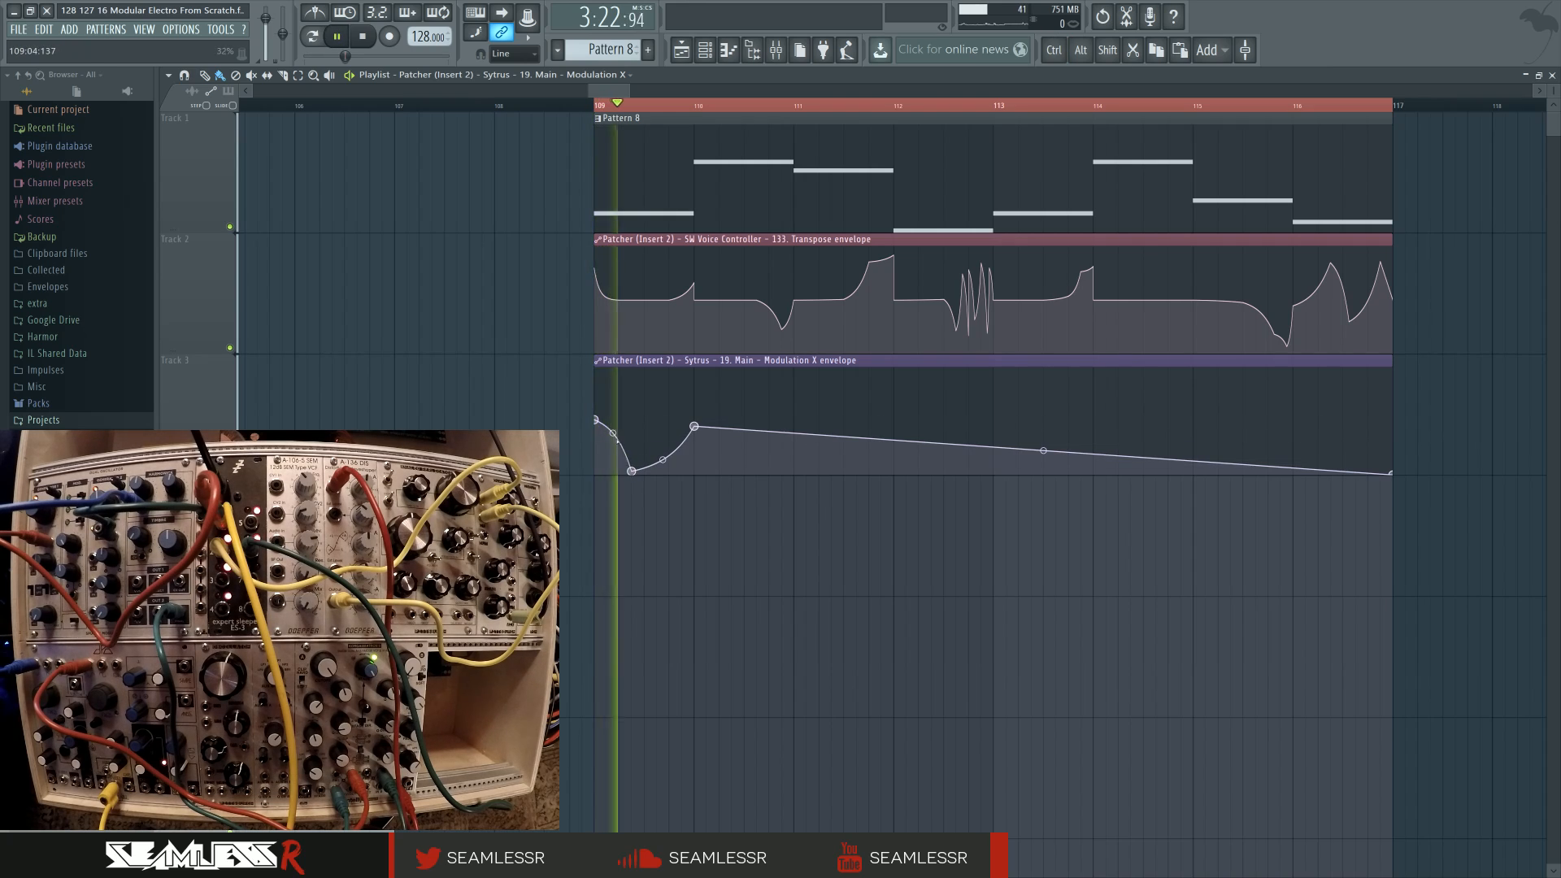
Step: Bend the envelope's first segment in bar 109 into a steeper initial drop and audition it
key(space)
key(space)
key(space)
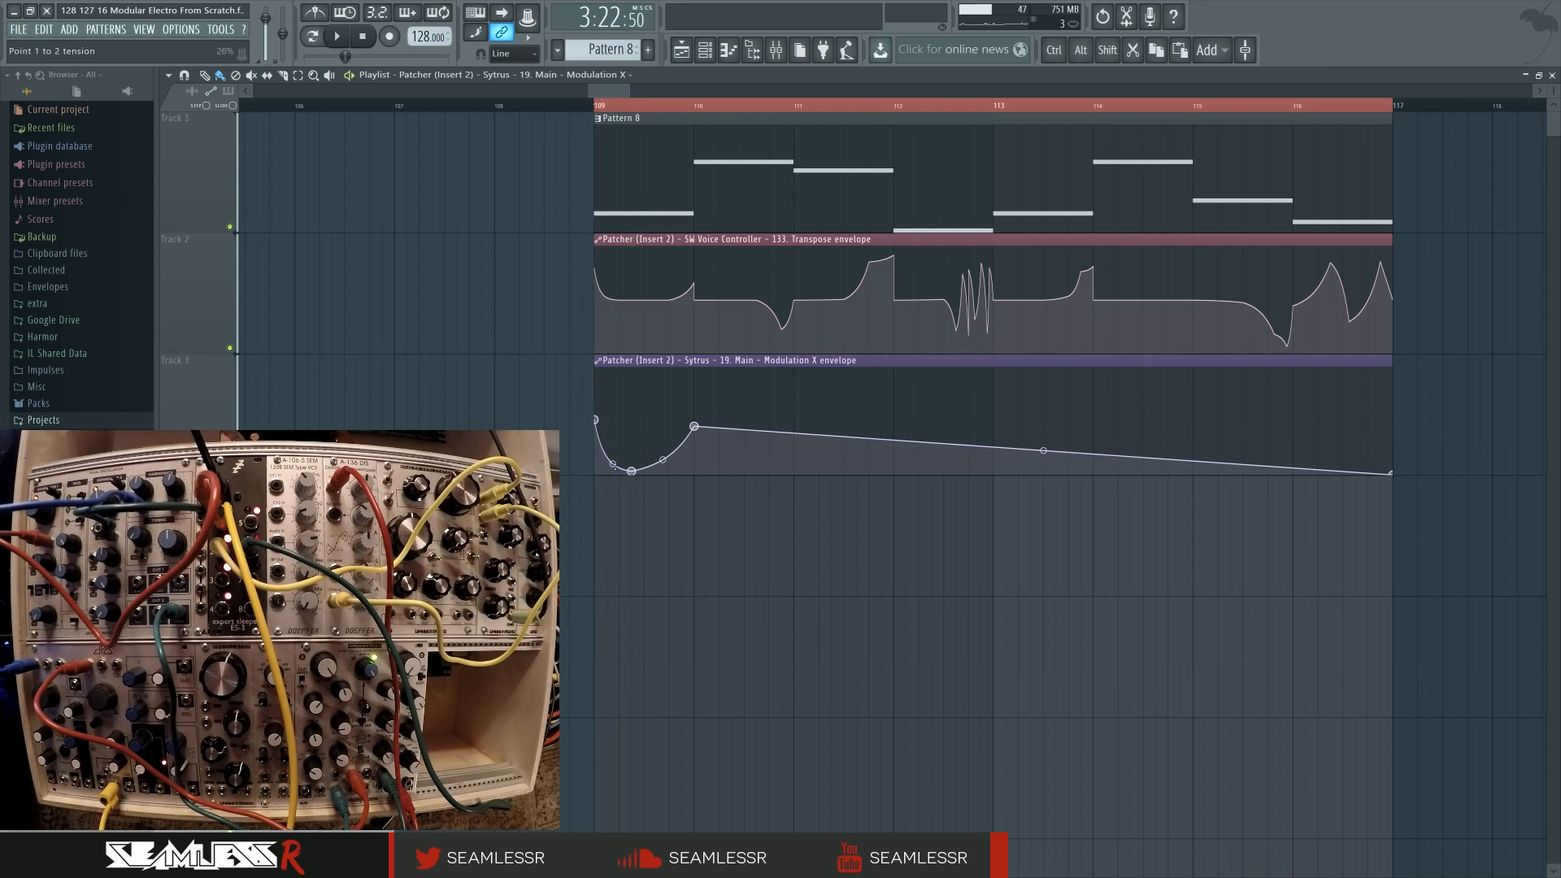
key(space)
key(space)
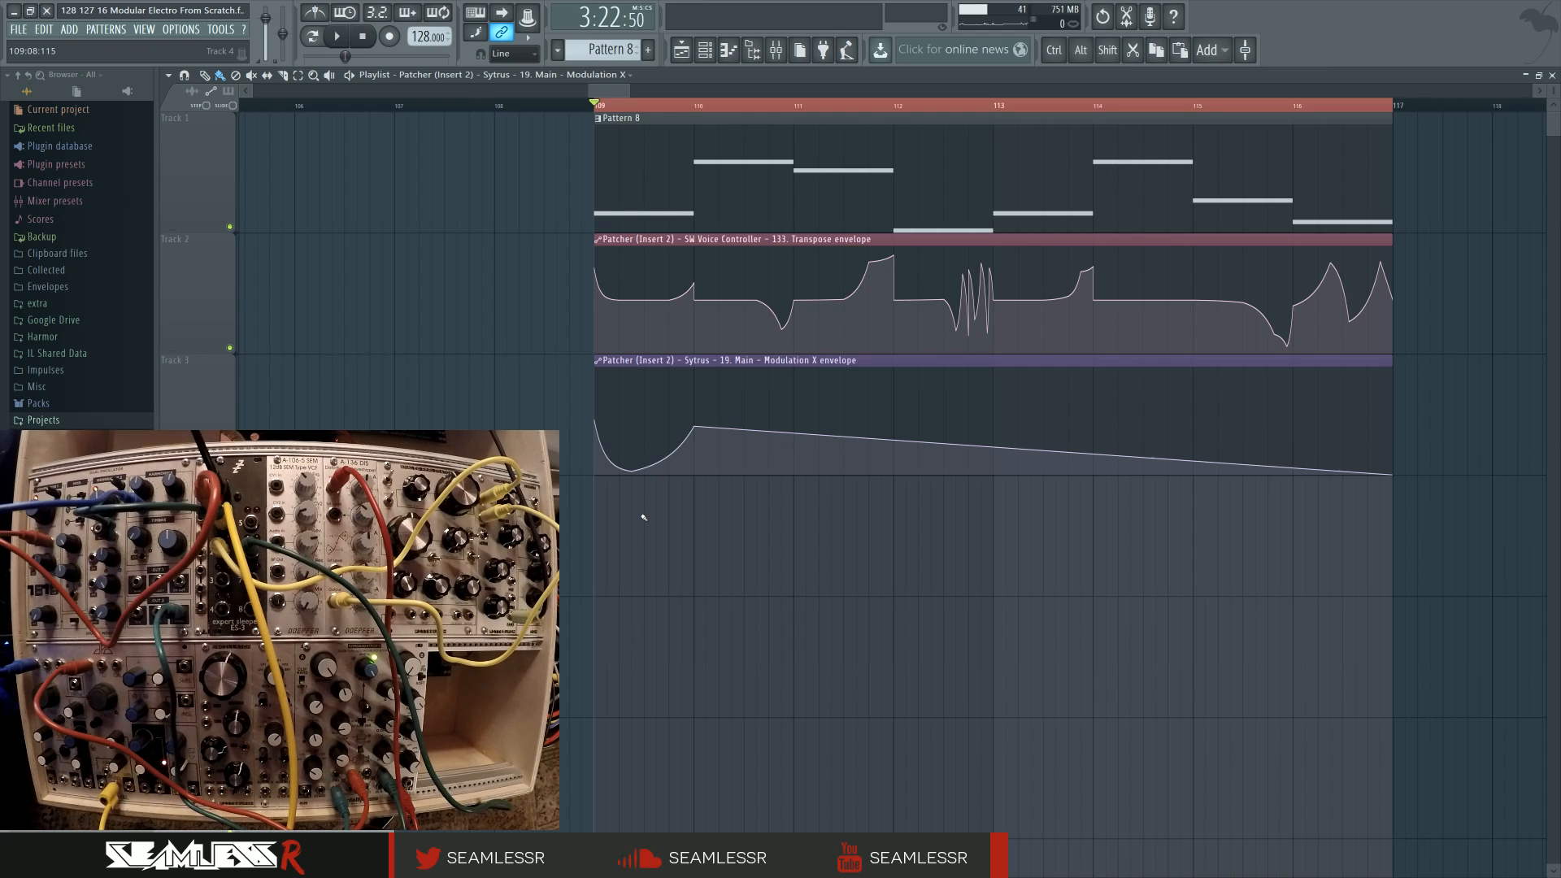
key(space)
Step: Open the Channel rack and filter its channels to the drums group
click(706, 52)
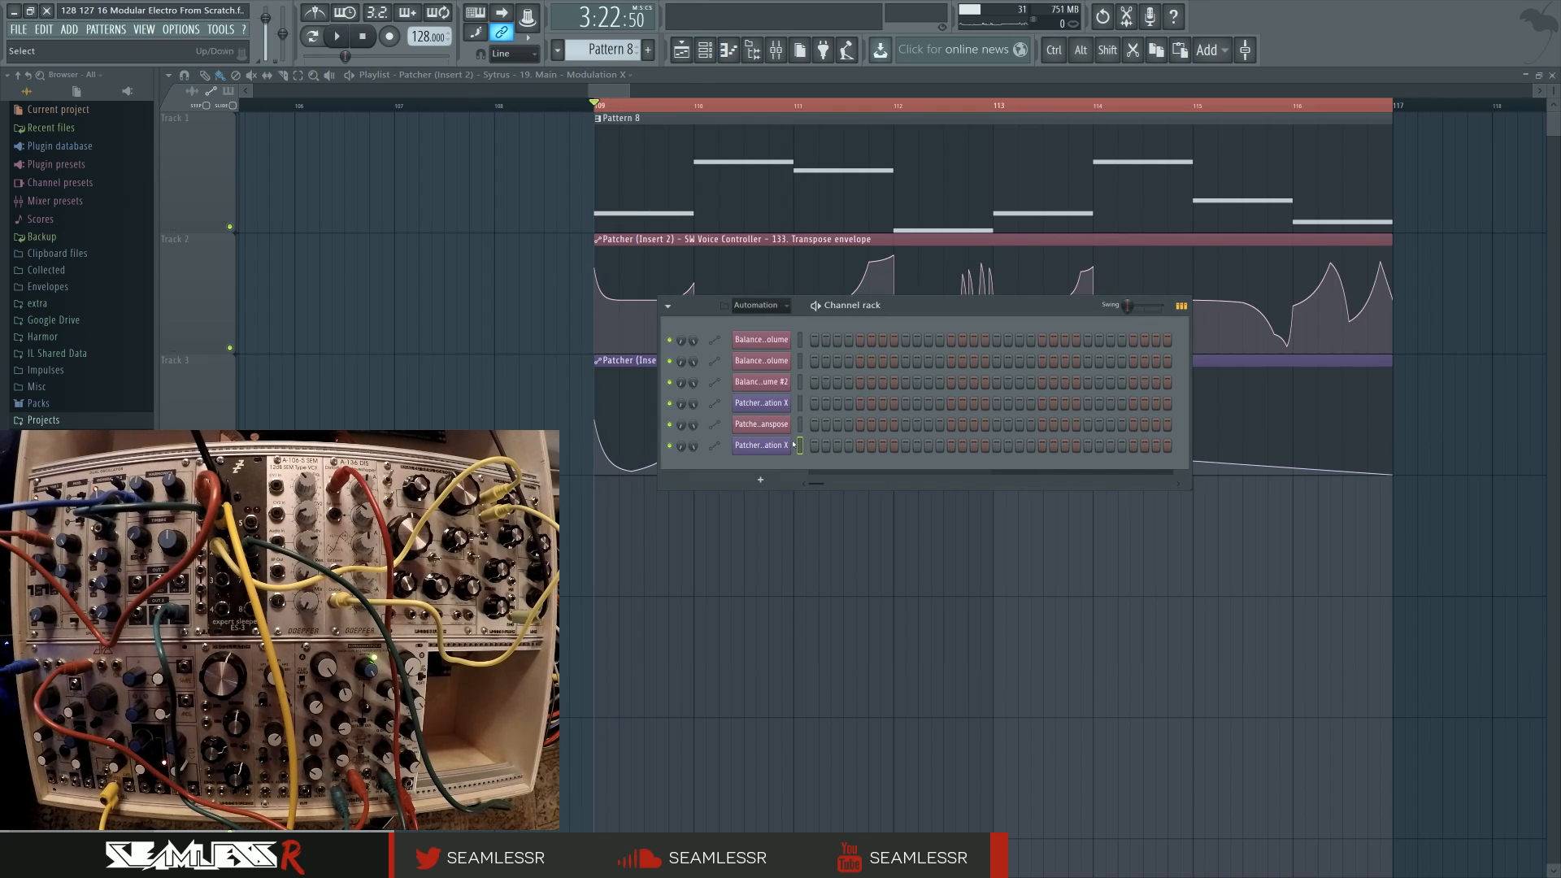
click(784, 313)
click(760, 376)
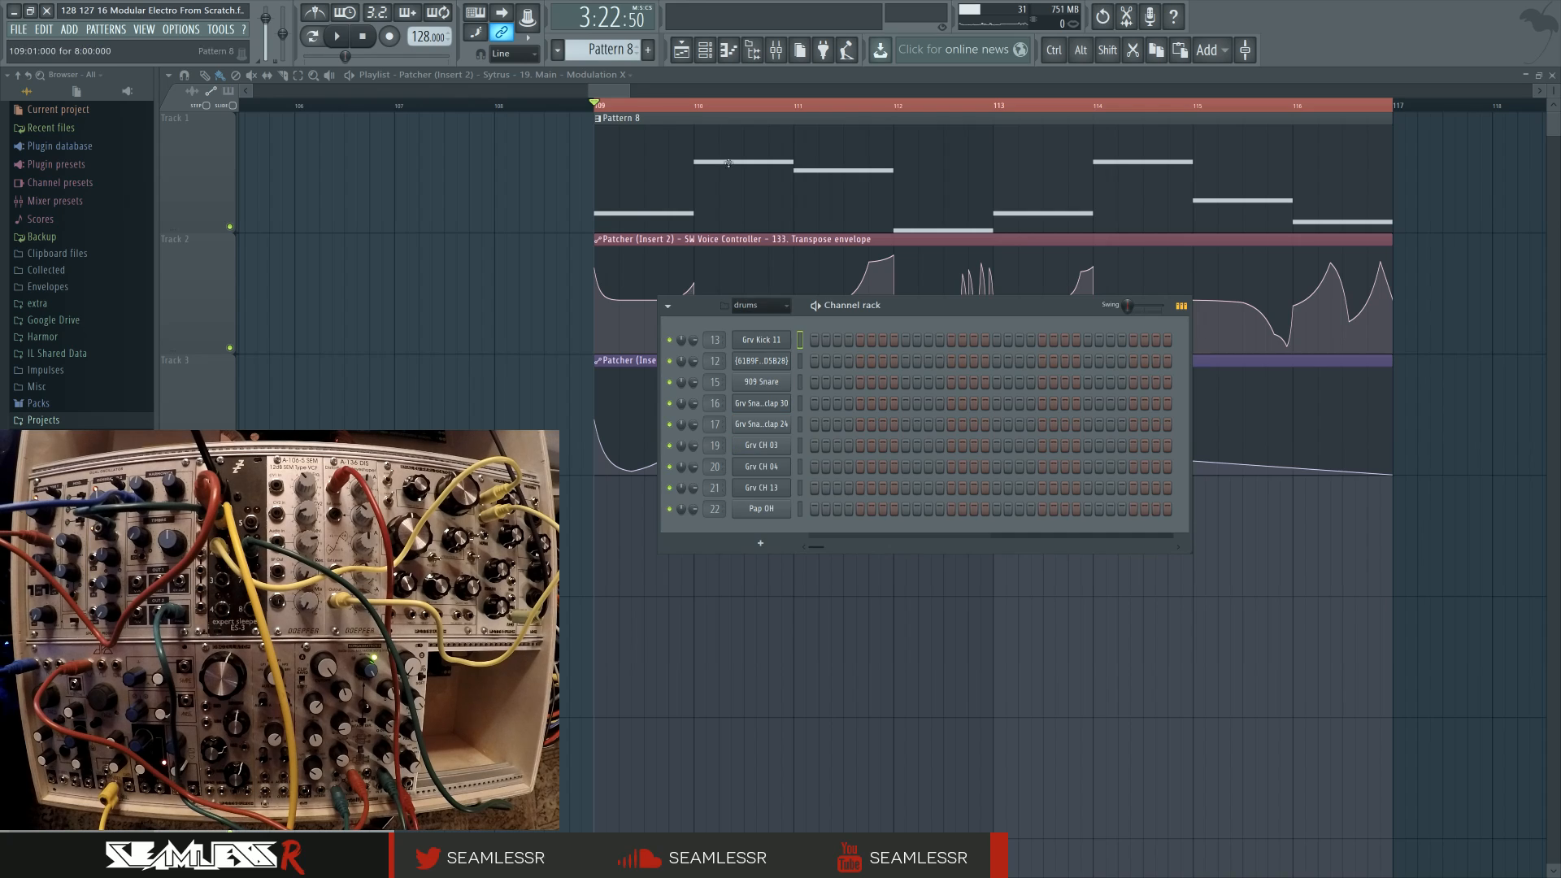
click(708, 53)
click(706, 52)
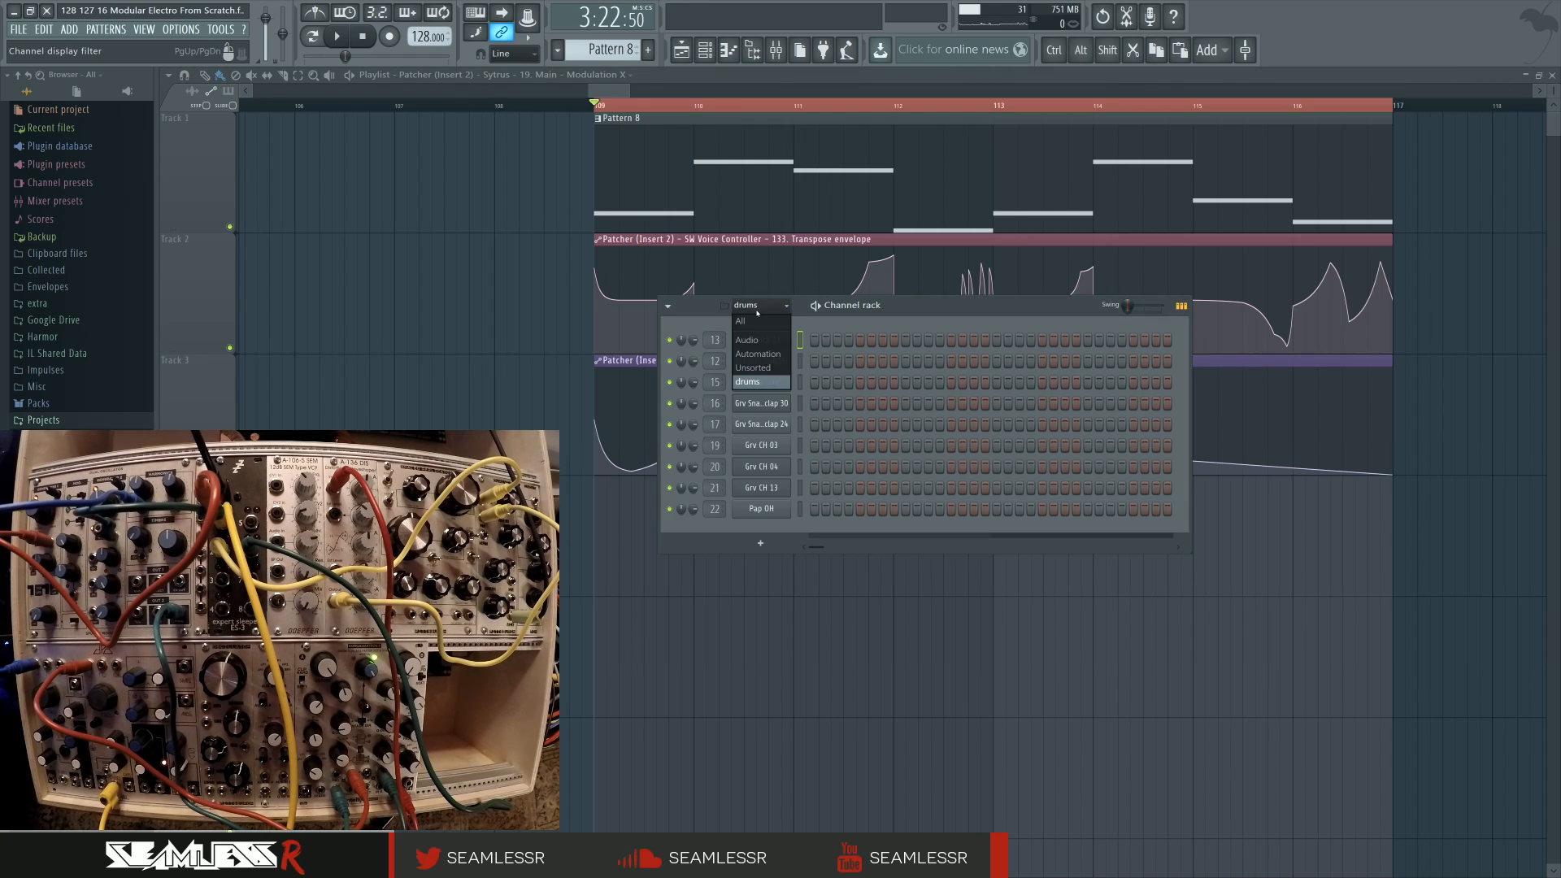
Step: Reopen Sytrus from the Patcher on mixer Insert 2 and examine the Mod Y articulations of operators 2 and 1
key(F9)
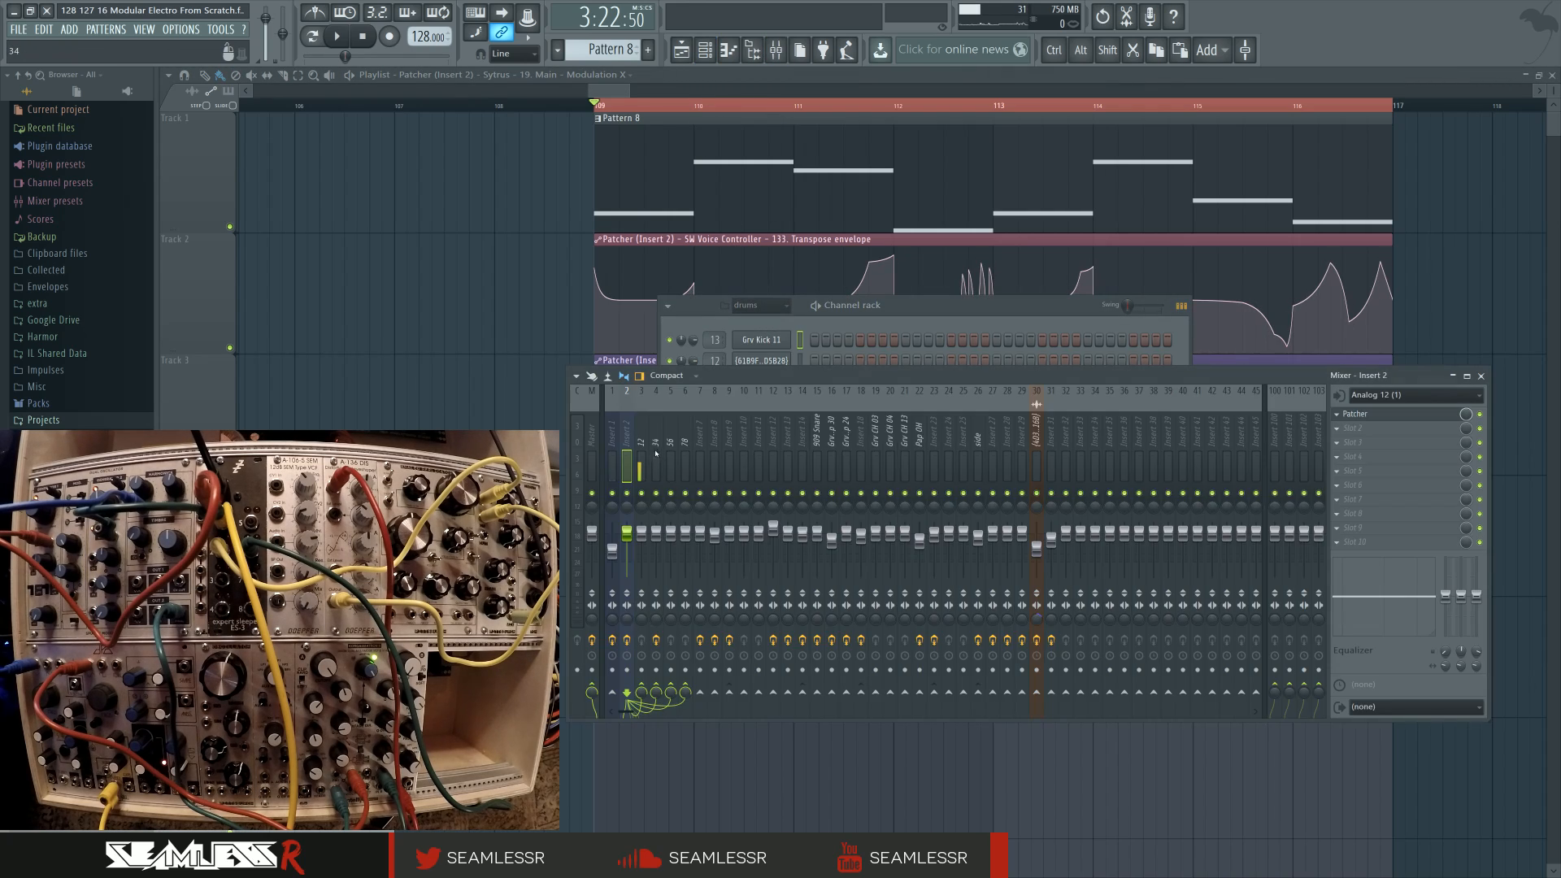
click(1405, 416)
click(998, 488)
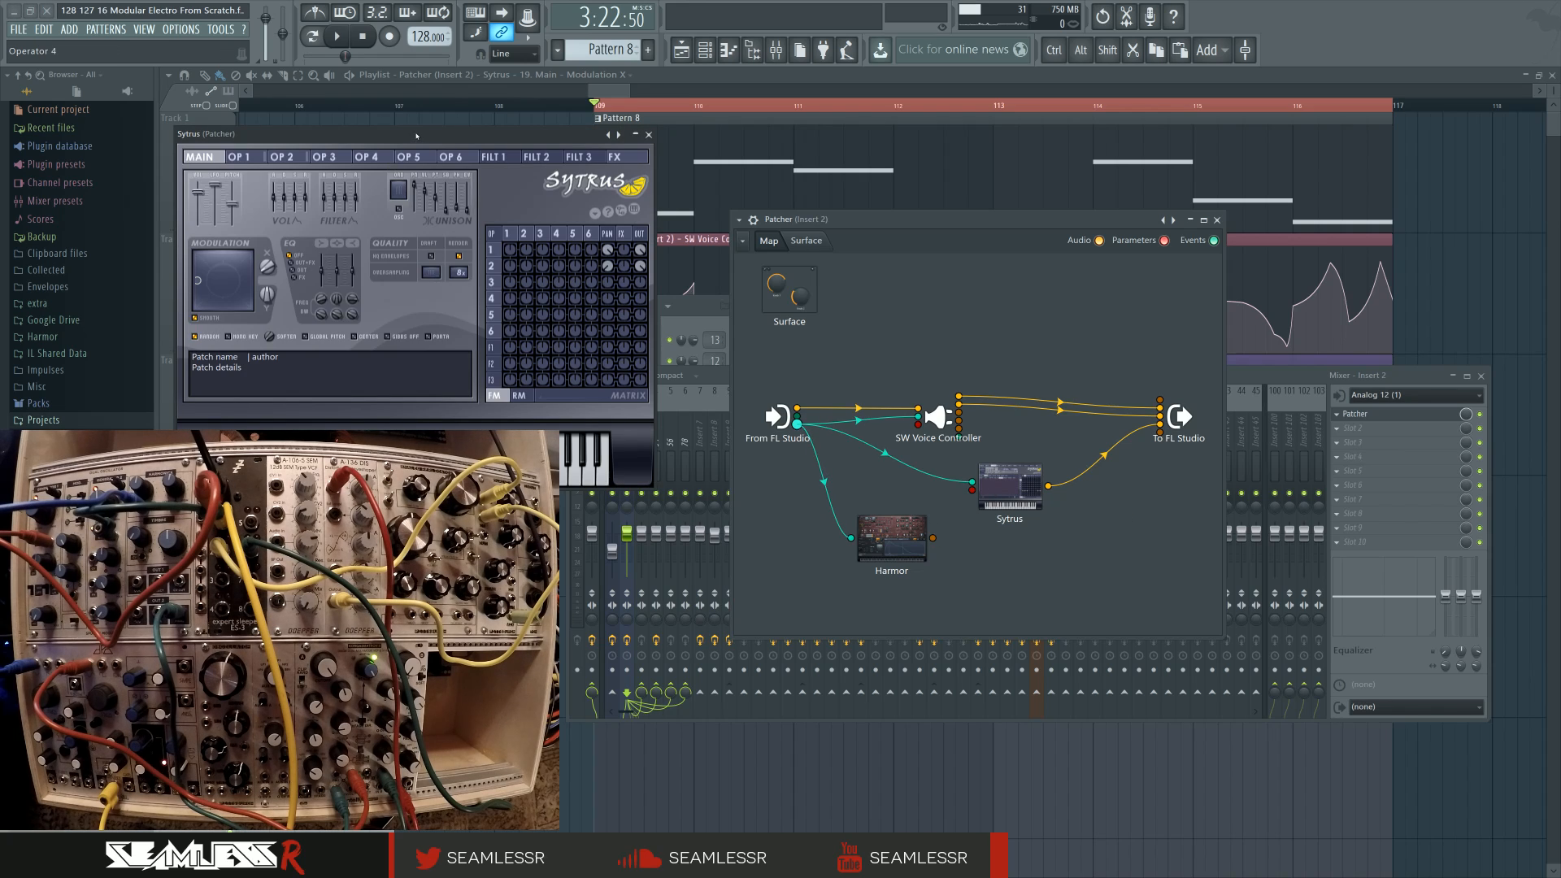
drag(417, 135, 708, 433)
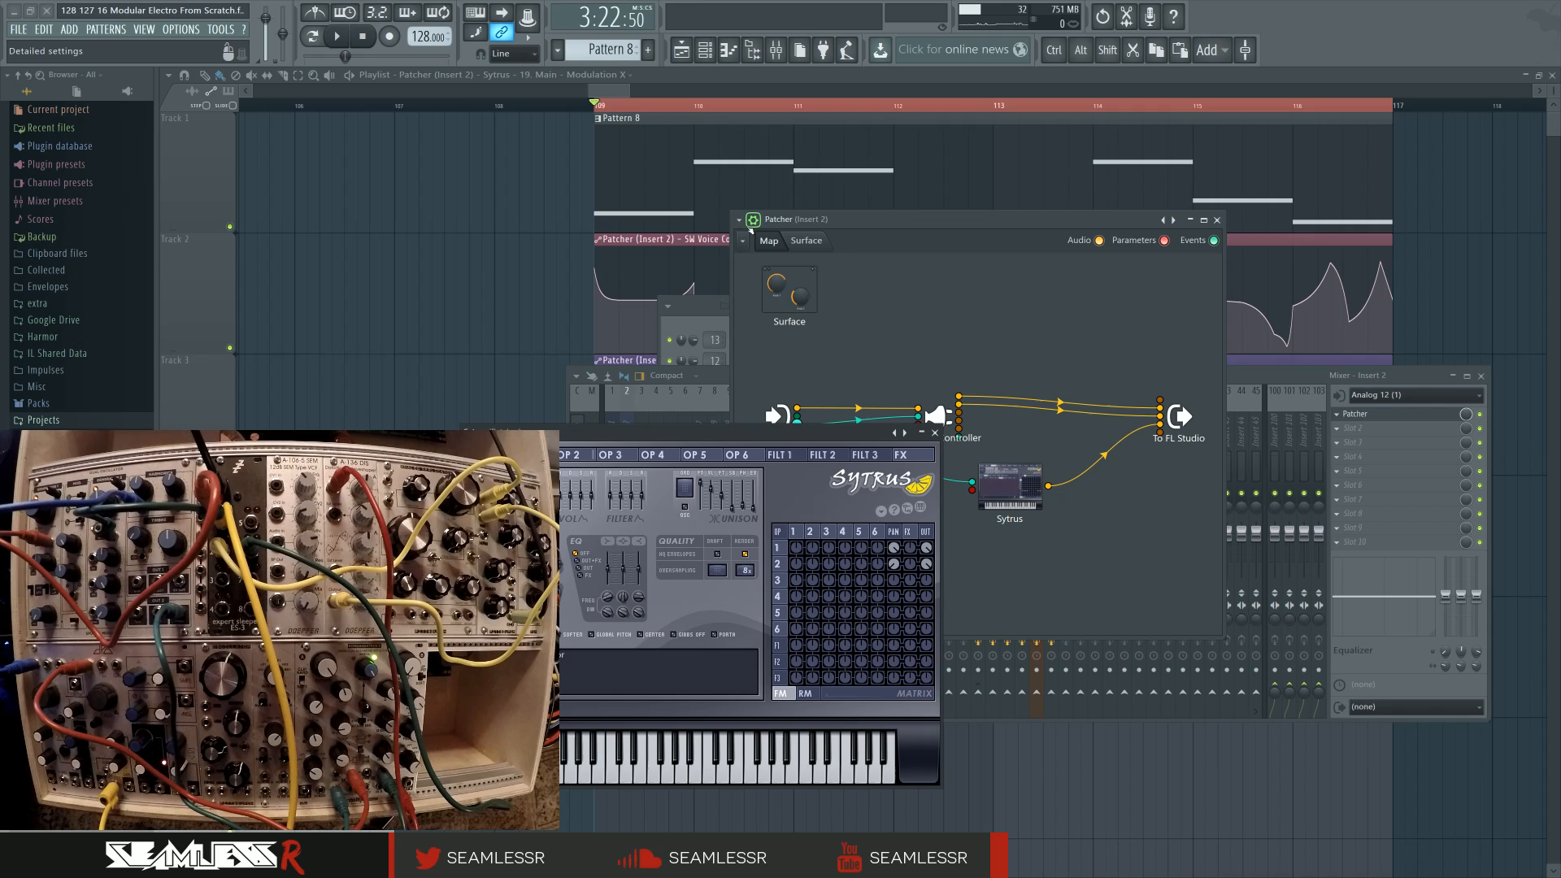
drag(617, 456, 624, 439)
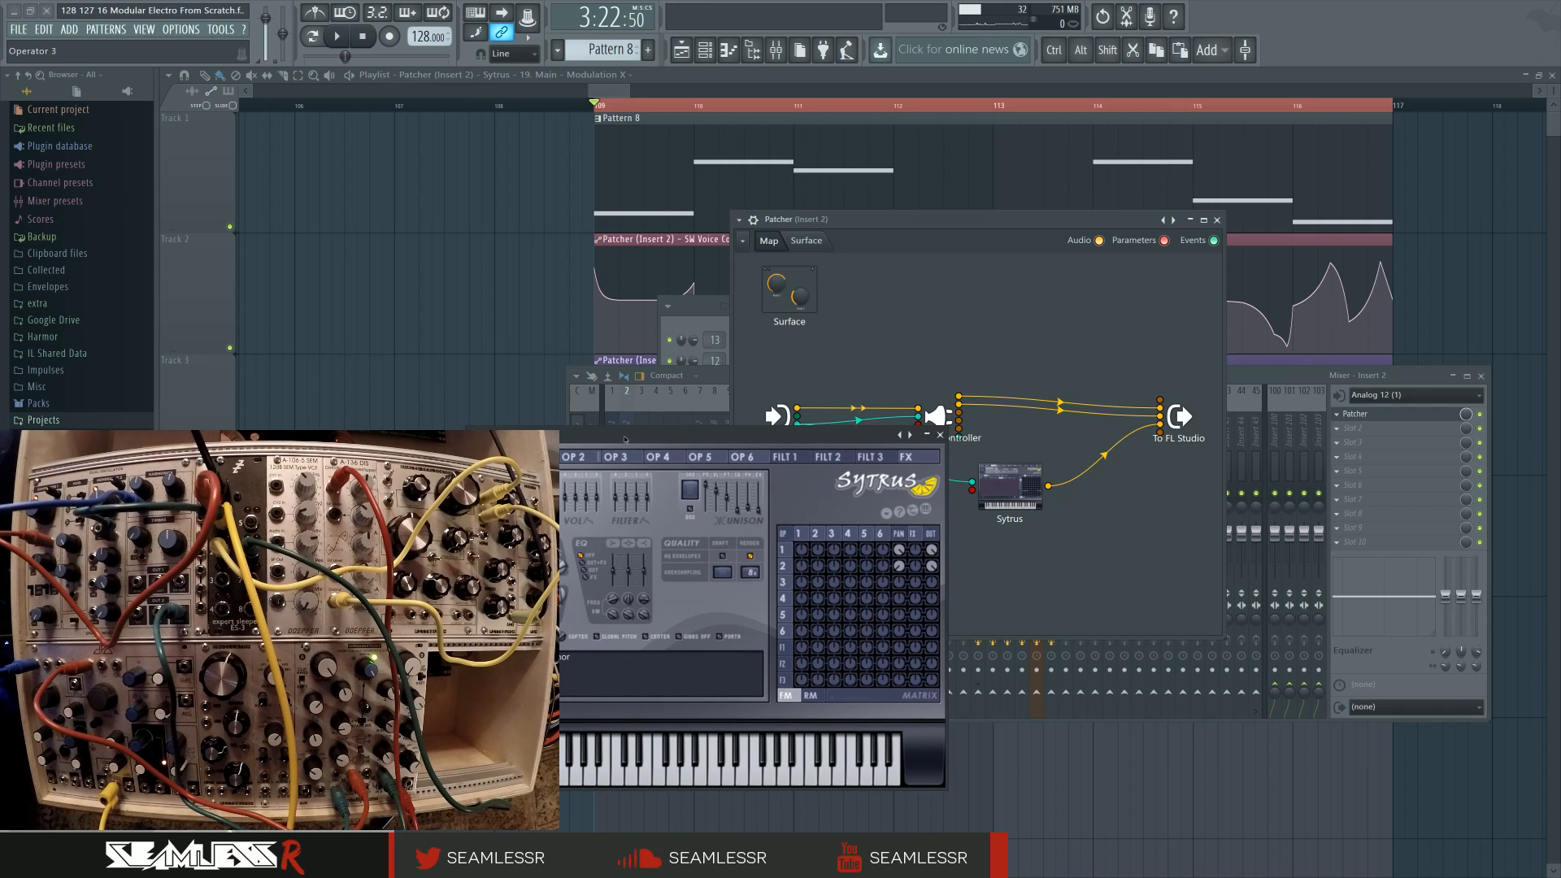
click(818, 548)
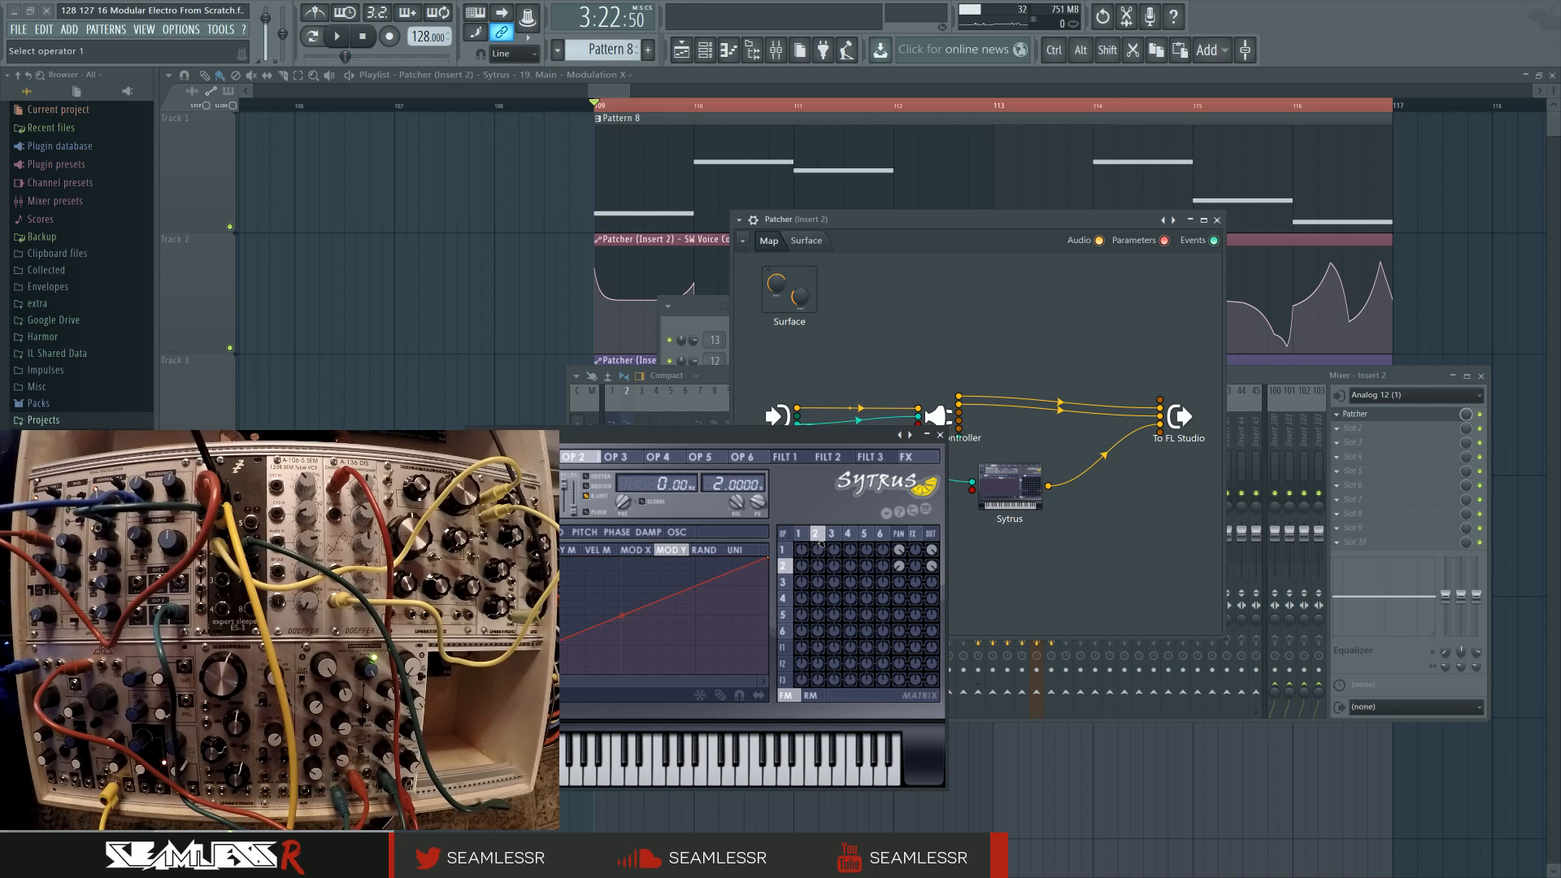
click(811, 540)
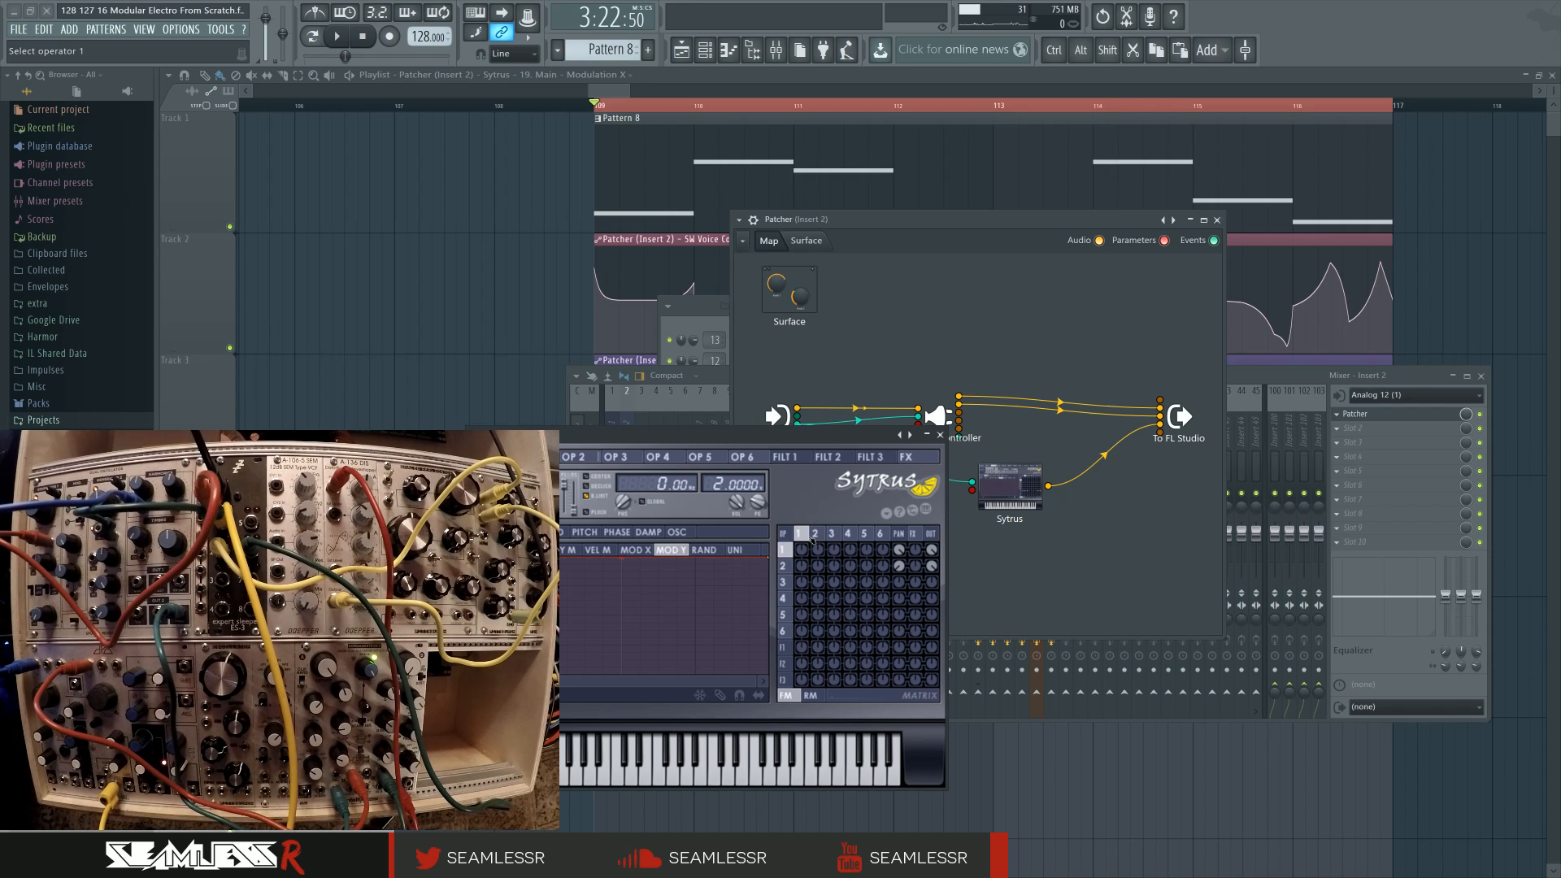
click(532, 328)
click(939, 434)
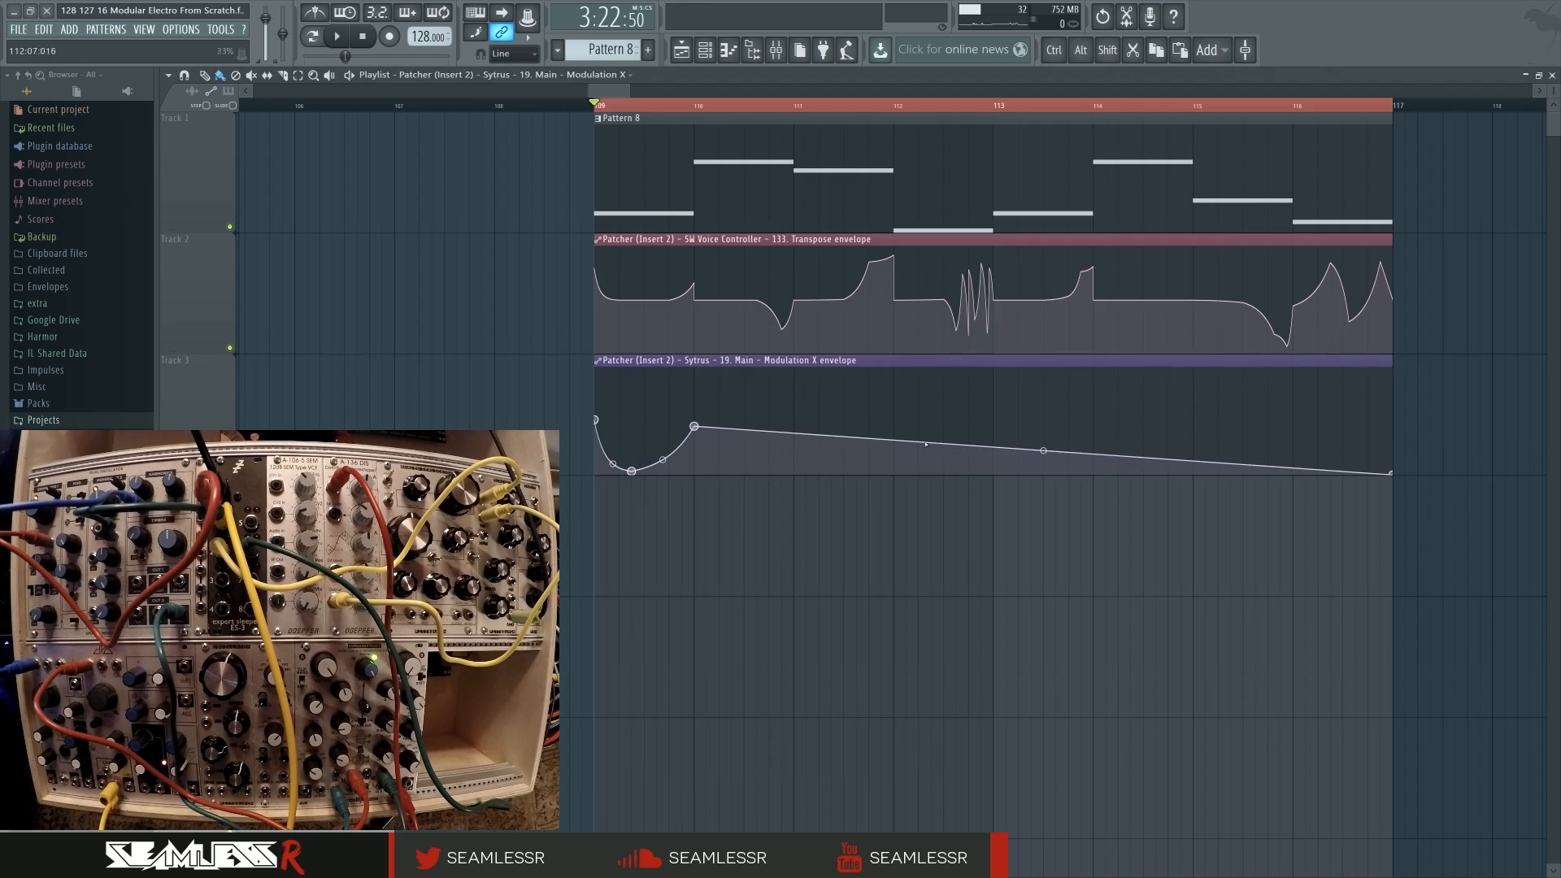
Step: During playback, add a near-zero Modulation X point at bar 111 with a curved fall and lower the bar 110 peak
scroll(715, 550, up, 3)
key(space)
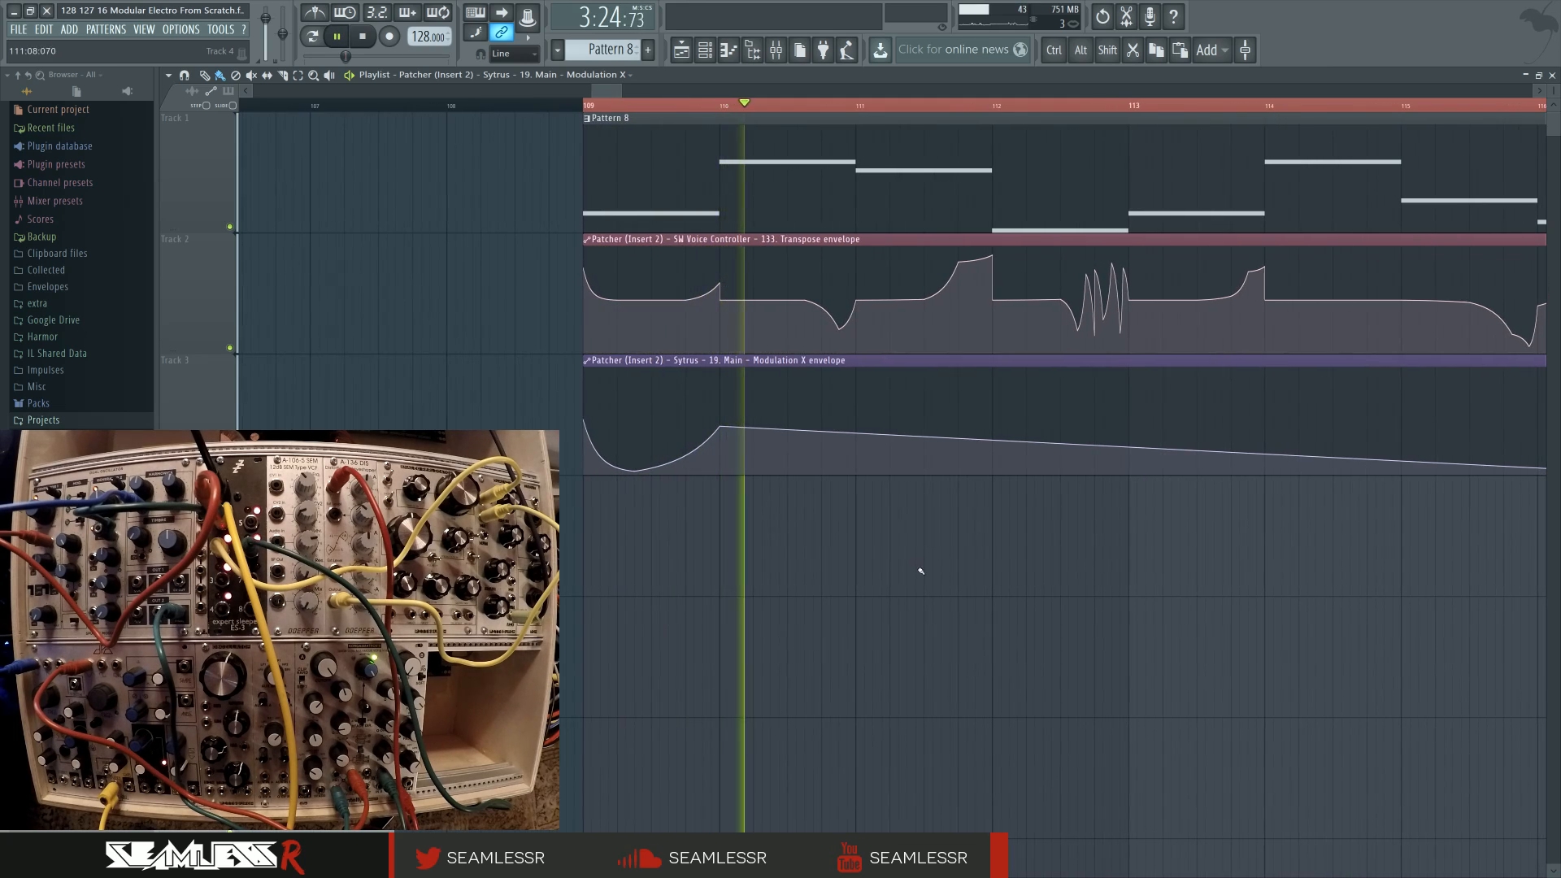
drag(819, 433, 819, 472)
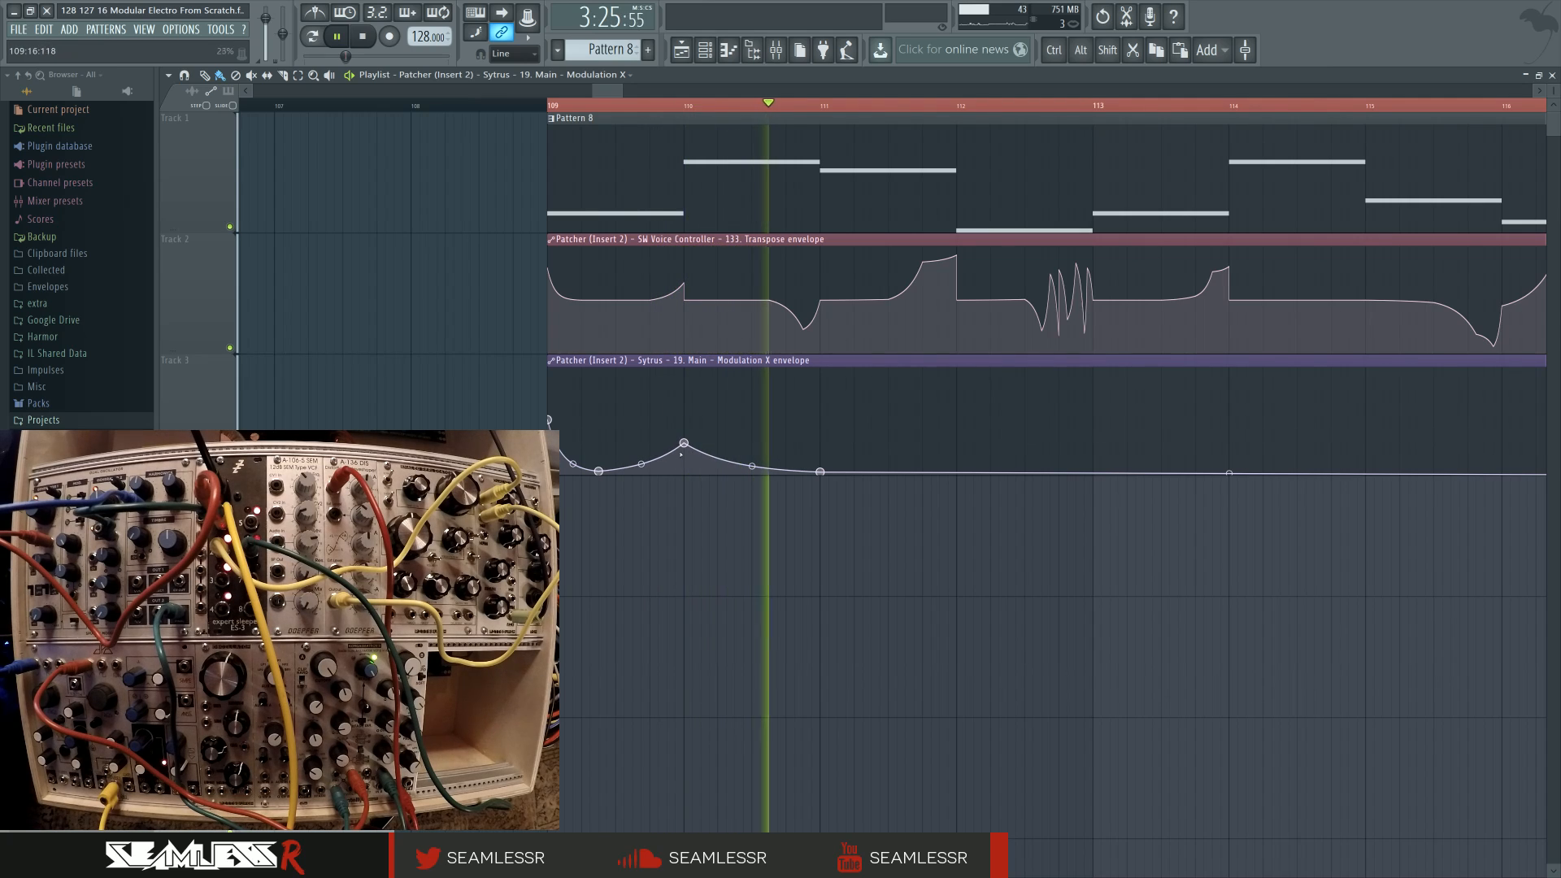
Step: Add alternating high and low Modulation X points from the start of bar 111 to early bar 112, with curved segments
right_click(836, 450)
right_click(870, 466)
right_click(956, 448)
right_click(991, 466)
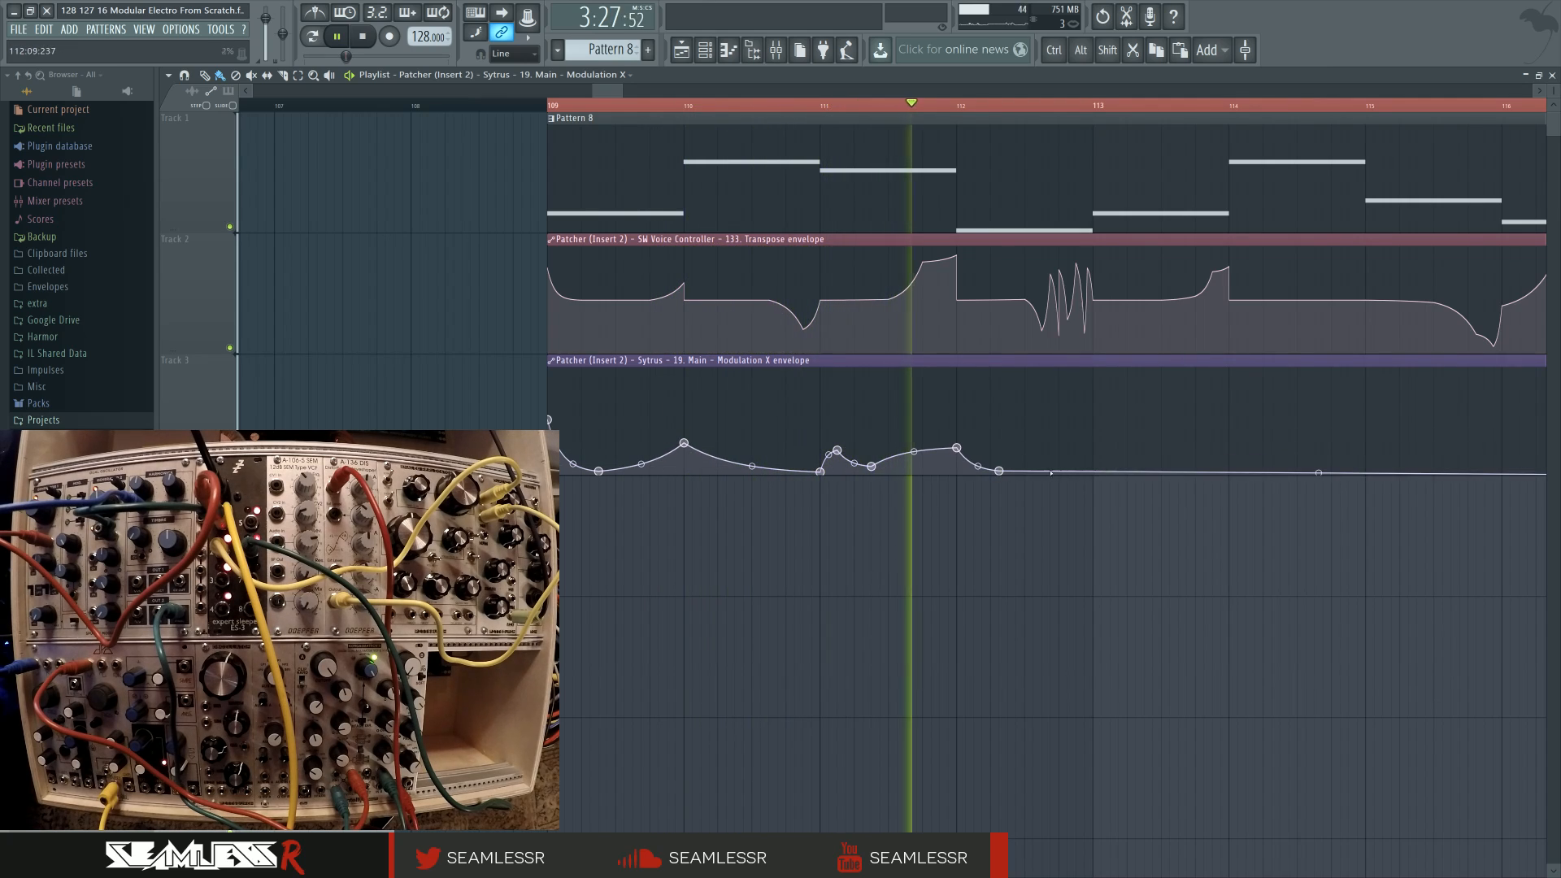
Step: Raise the Modulation X point at bar 112 and add another high point late in bar 111, replaying from bar 111
key(space)
key(space)
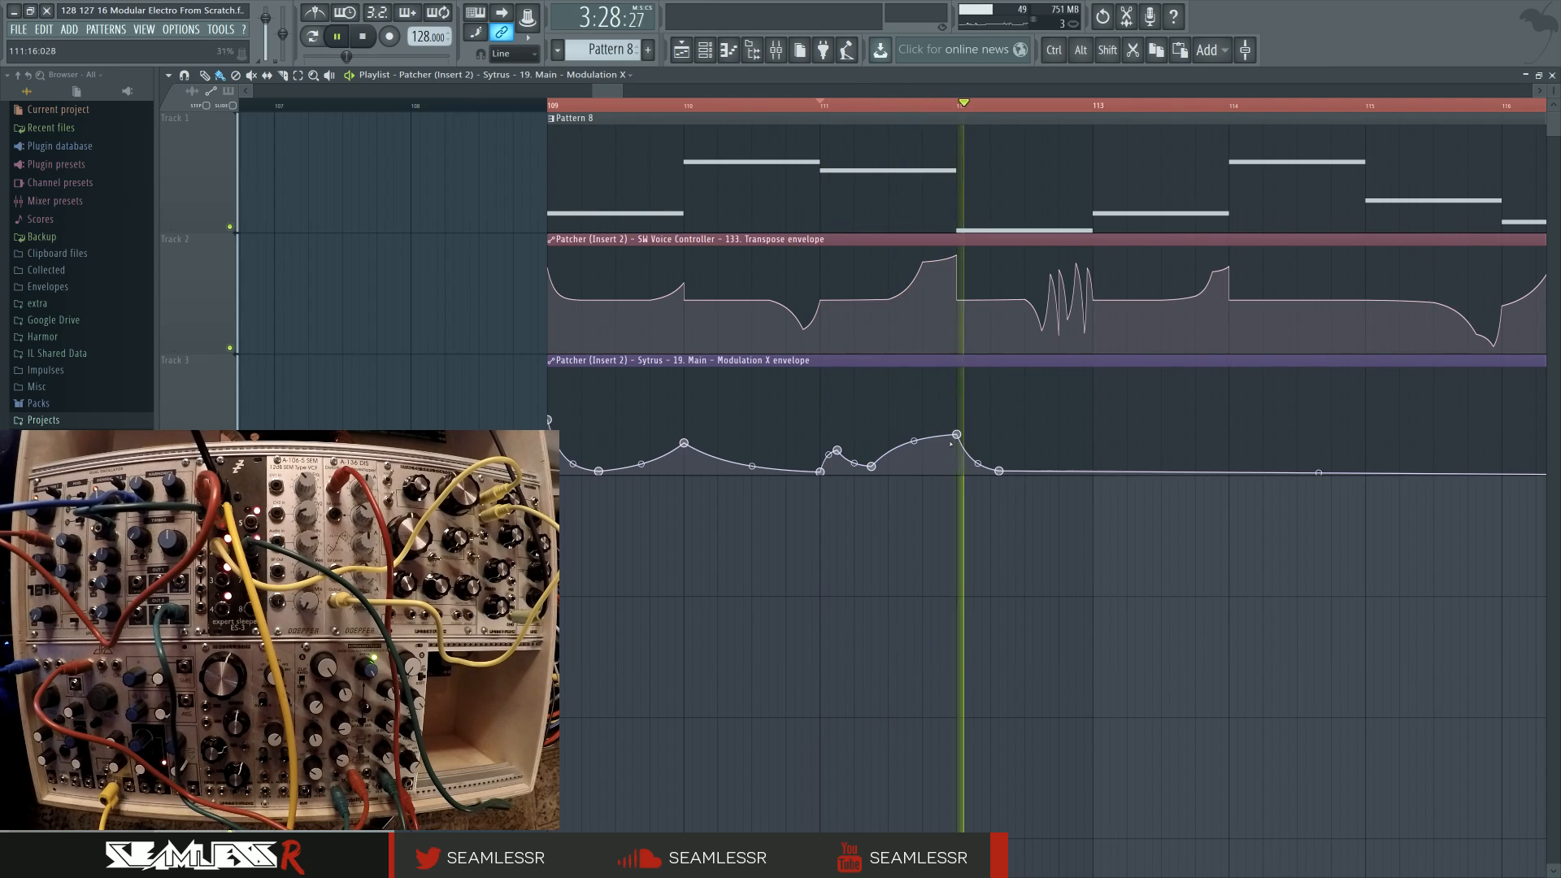
drag(956, 434, 956, 427)
key(space)
key(space)
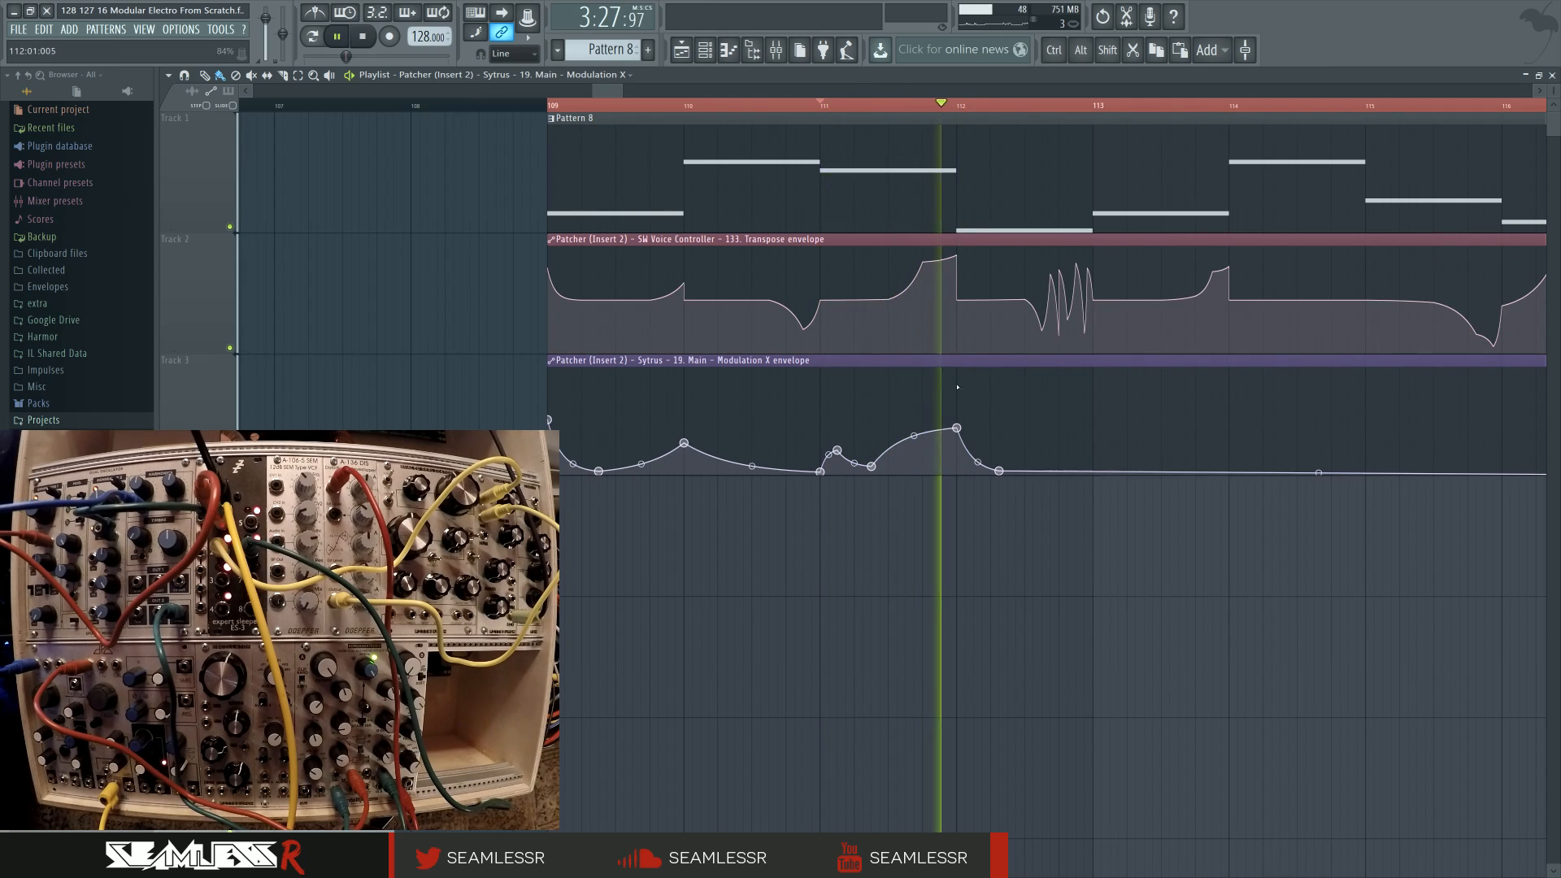
key(space)
key(space)
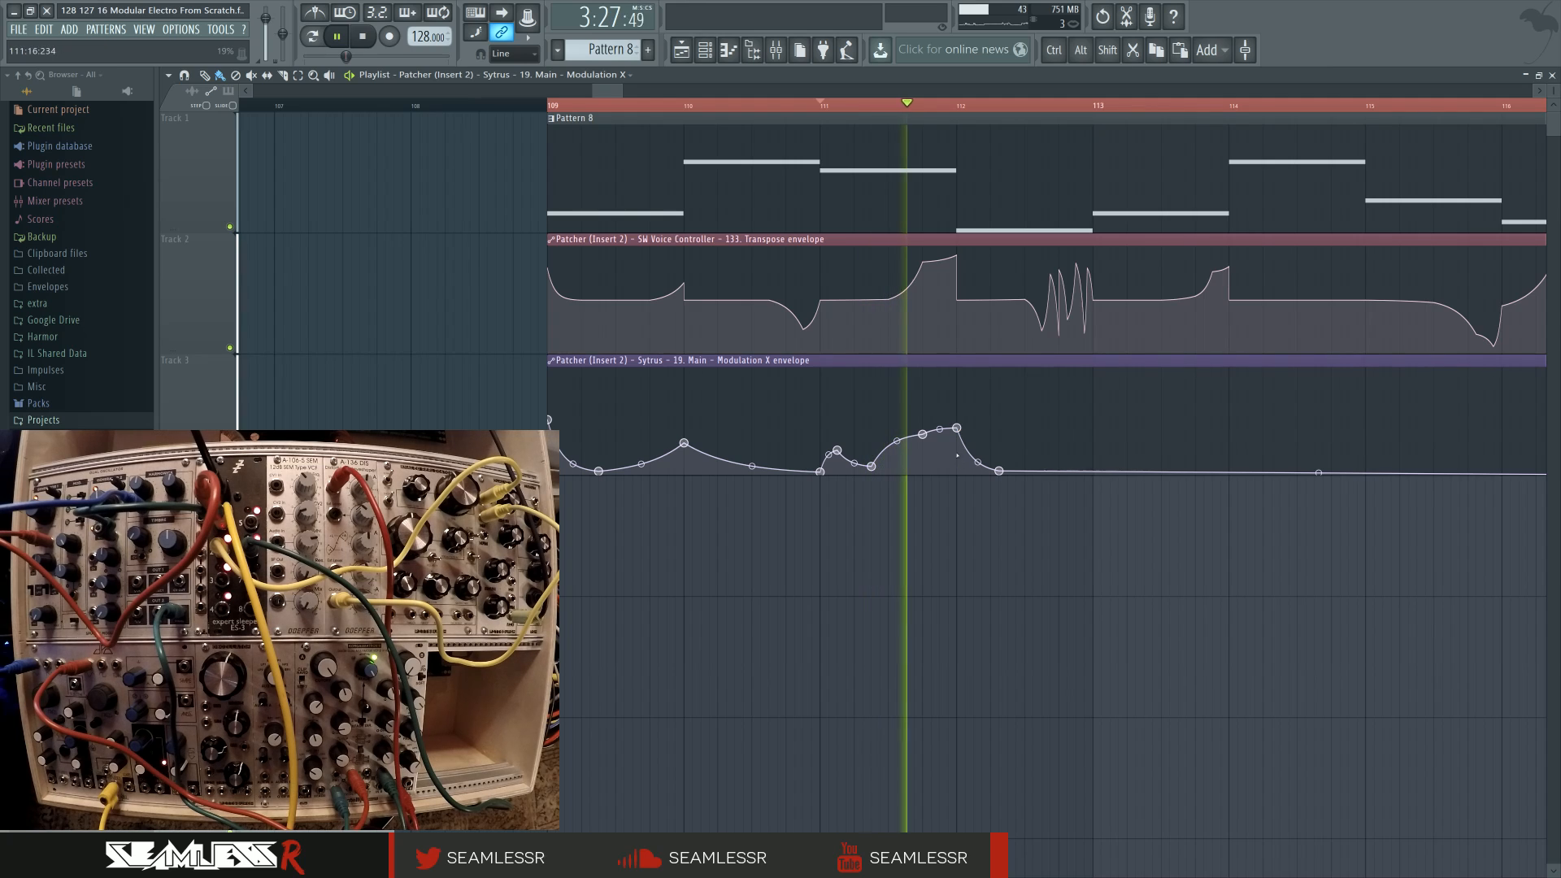
Step: Lower the Modulation X point at bar 112 and raise the following point into a peak at 112:05
mouse_move(956, 428)
mouse_down()
mouse_move(956, 456)
mouse_move(990, 433)
mouse_up()
key(space)
key(space)
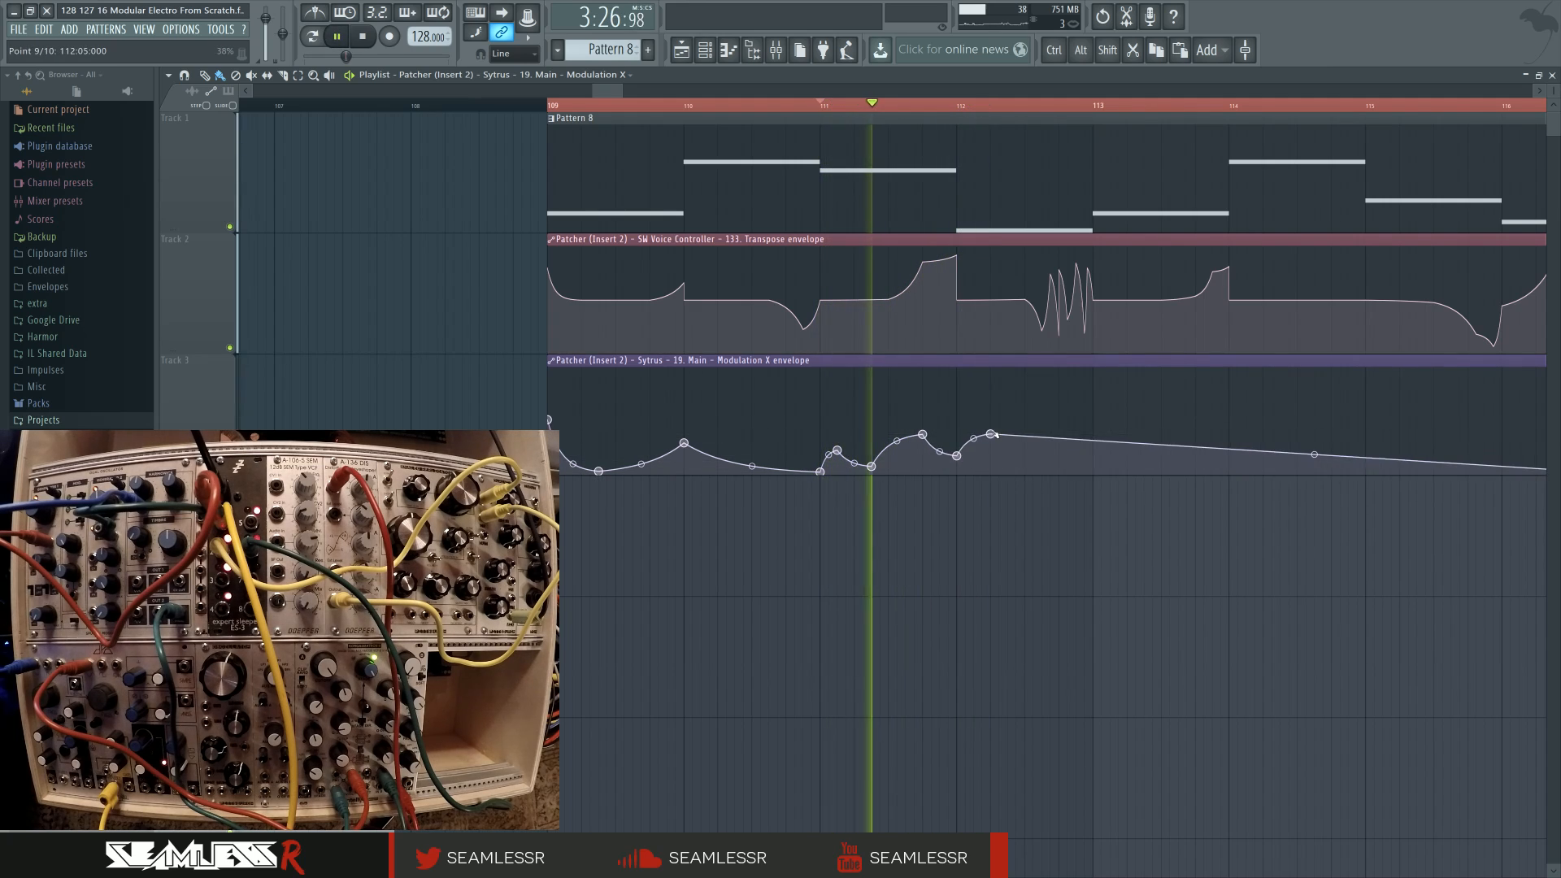
Step: Continue the Modulation X envelope with curved alternating low and high points from mid bar 112 to mid bar 114
click(1016, 467)
click(1058, 444)
click(1093, 468)
scroll(1099, 470, right, 3)
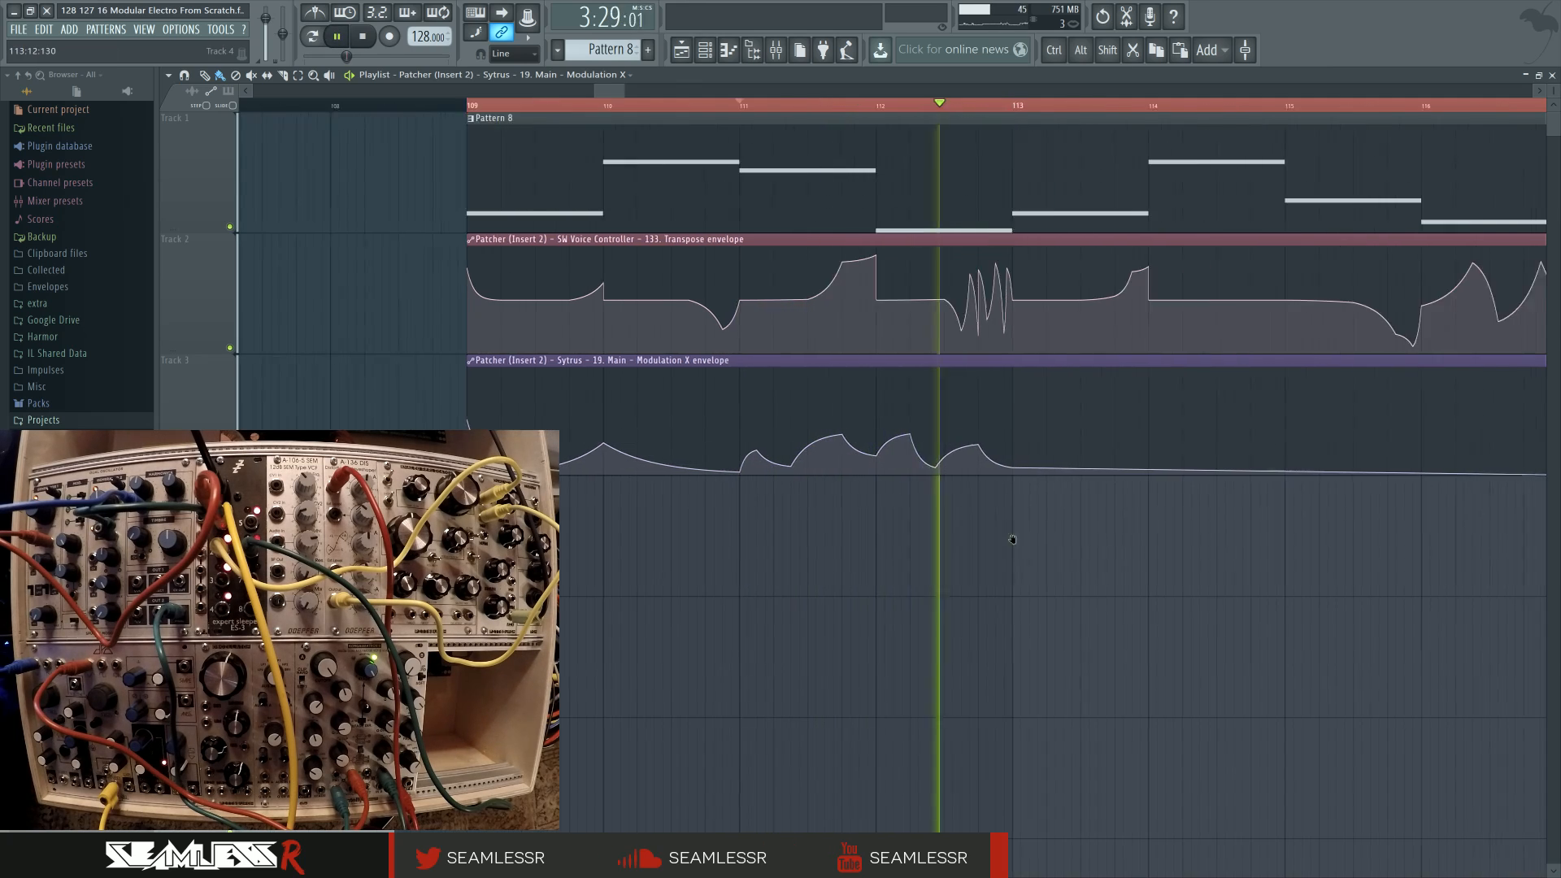
click(809, 451)
click(859, 465)
click(902, 437)
click(979, 467)
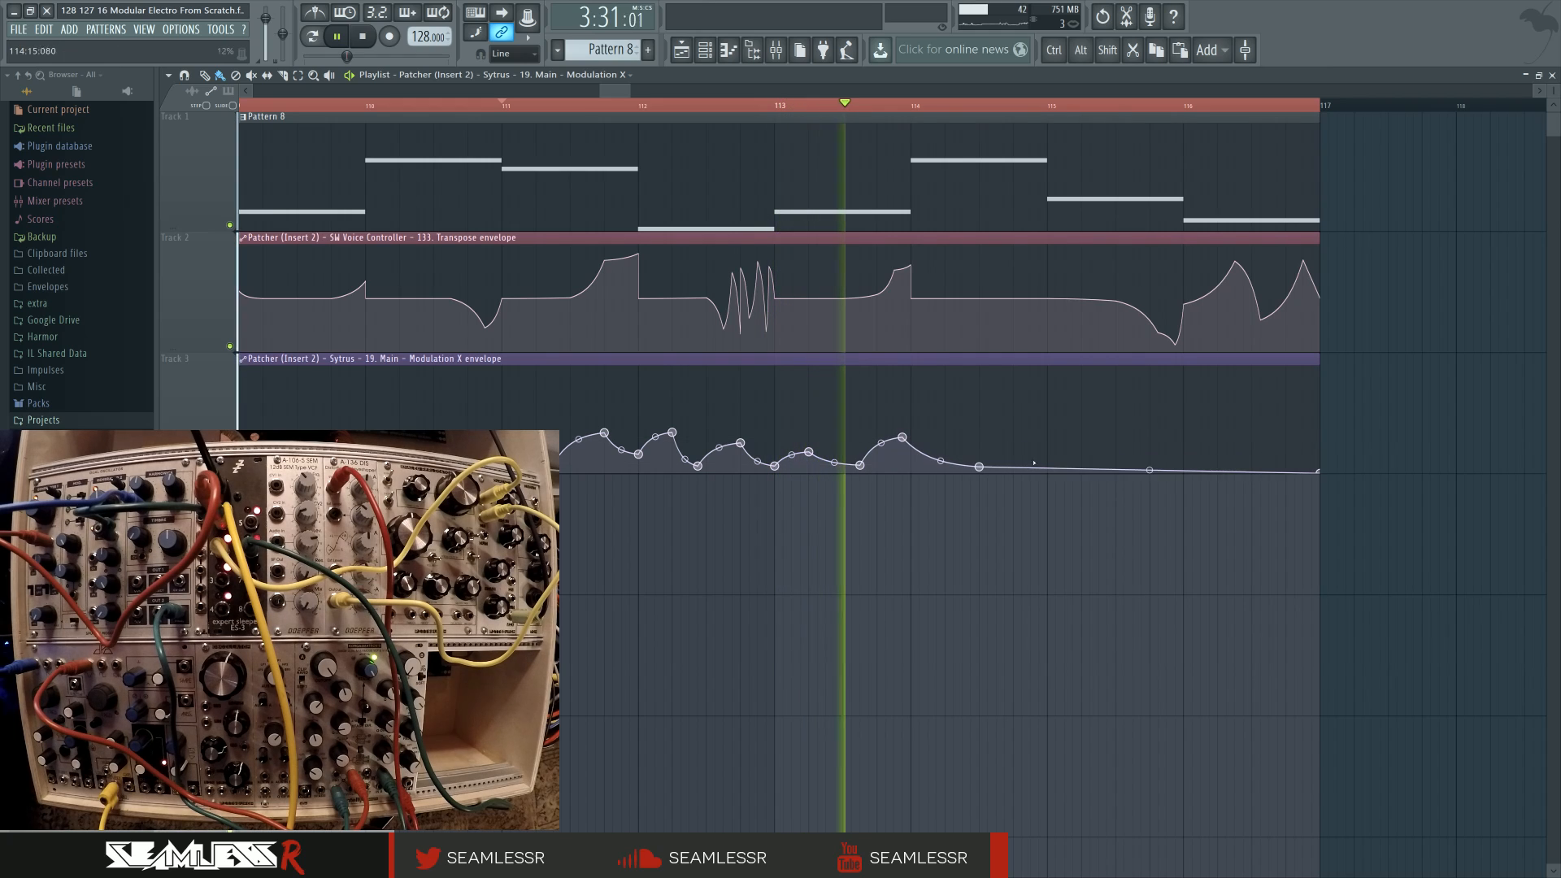
Step: Complete the Modulation X waves with alternating high and low points from late bar 114 to a peak in bar 116
click(1039, 439)
click(1090, 459)
click(1157, 427)
click(1189, 467)
click(1259, 431)
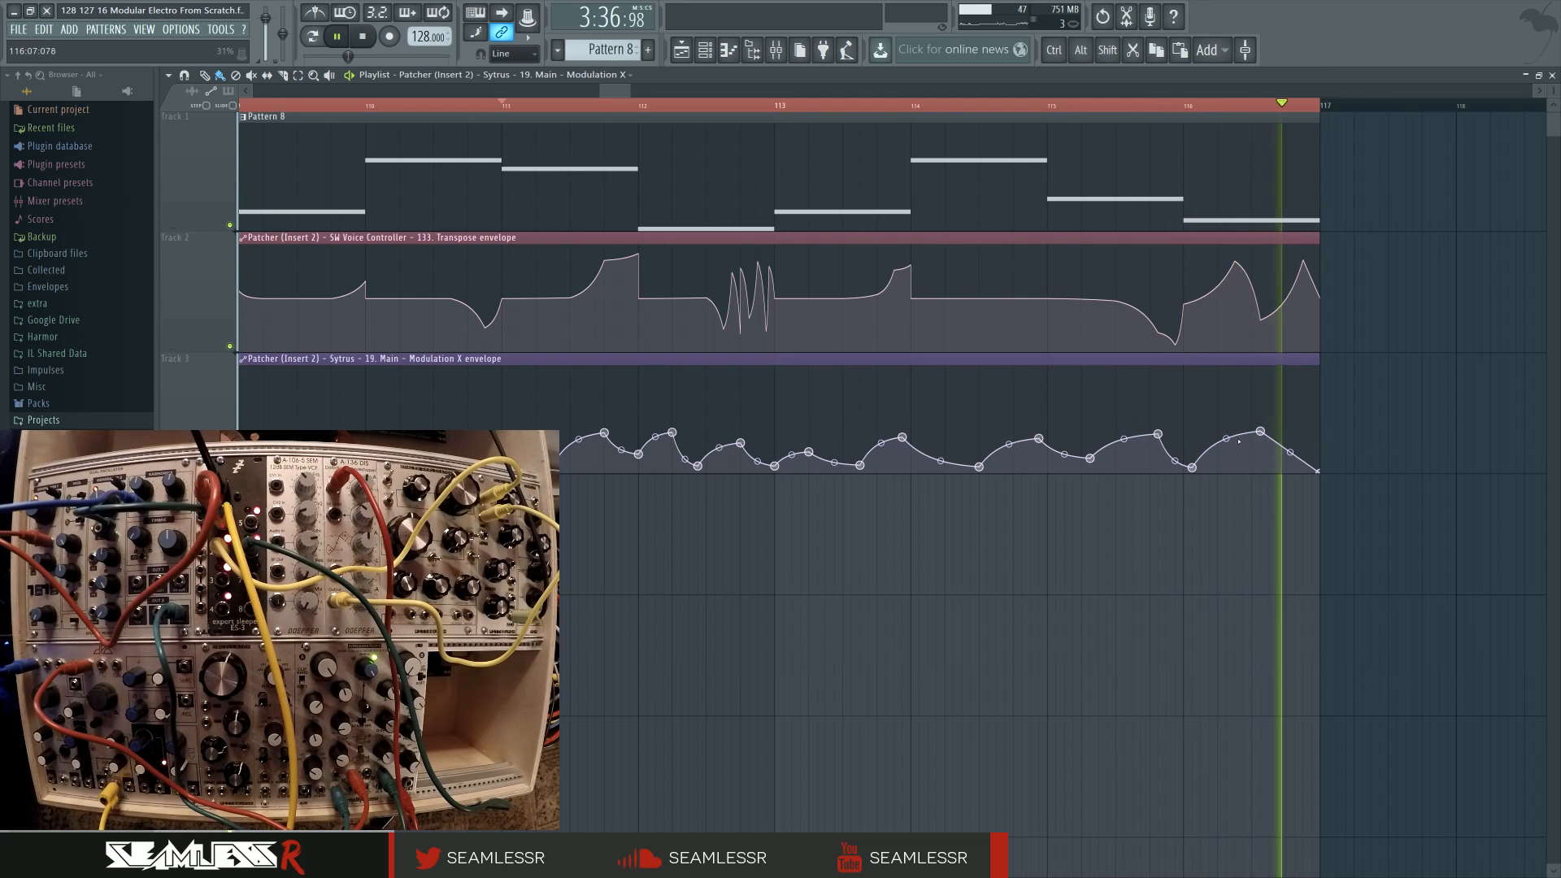
Step: Replay the automation, return playback to bar 109, and lower the Modulation X envelope's start point to the bottom
key(space)
key(space)
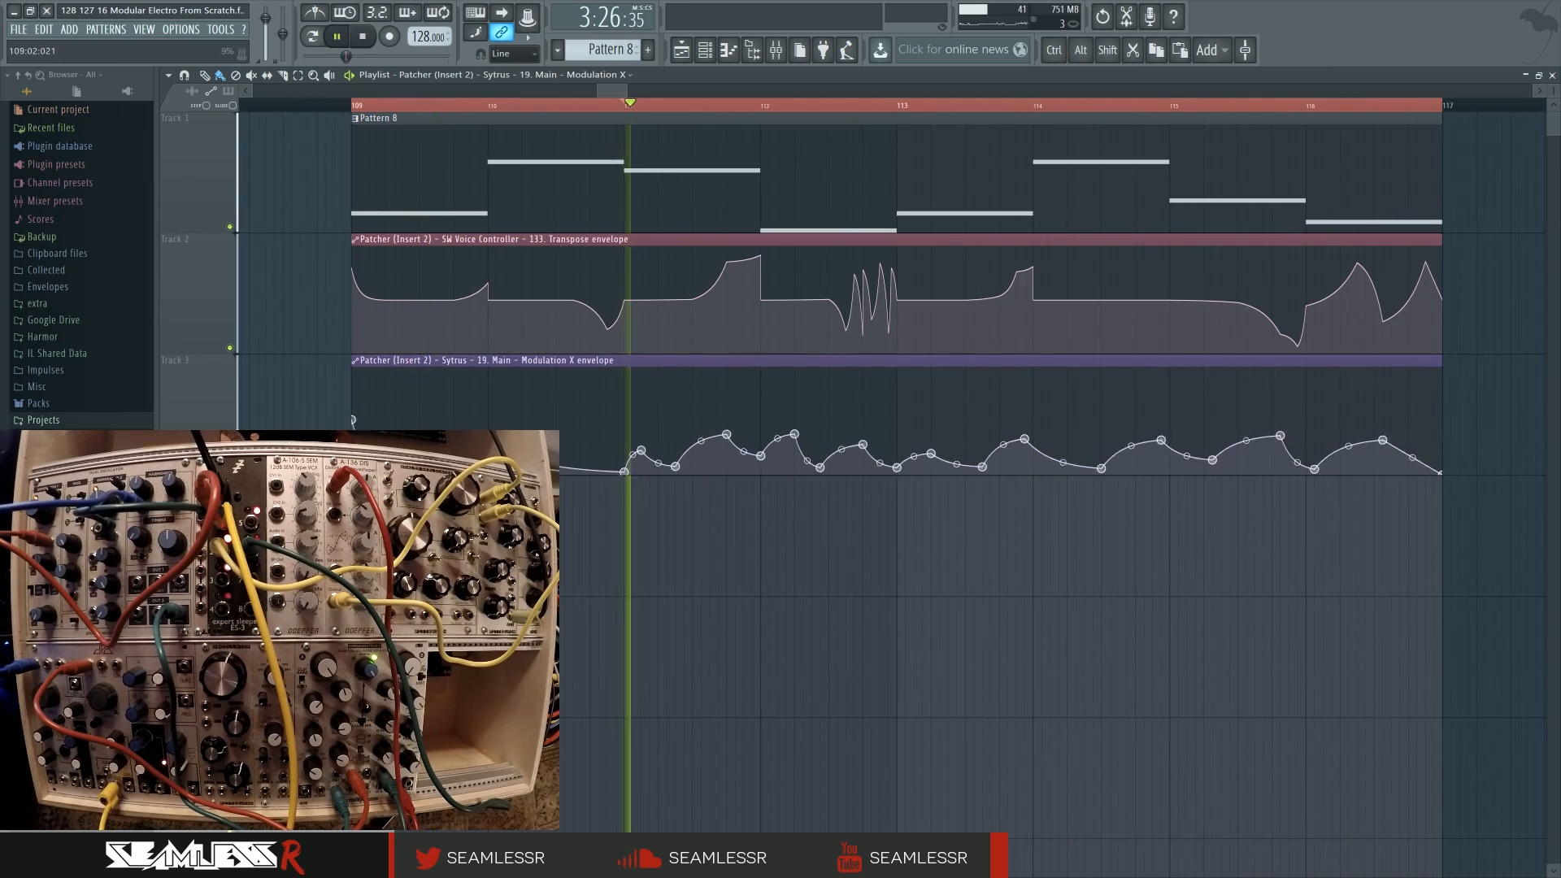
click(352, 105)
key(space)
drag(354, 421, 353, 475)
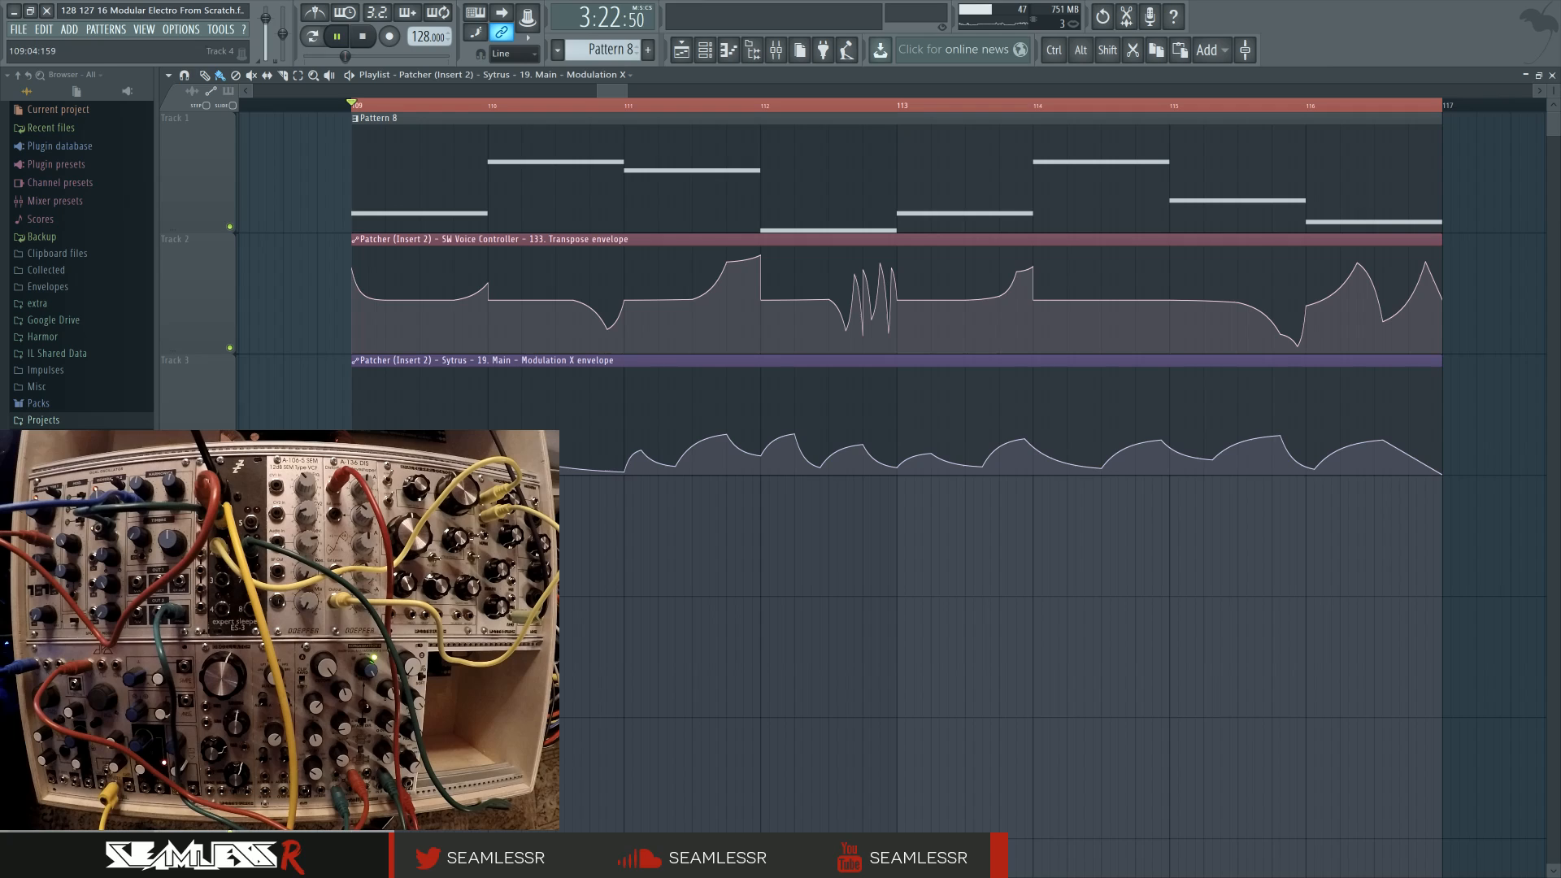
Step: Replay the selected section from bar 109 and listen to the Transpose and Modulation X automation together
key(space)
key(space)
key(space)
key(space)
key(space)
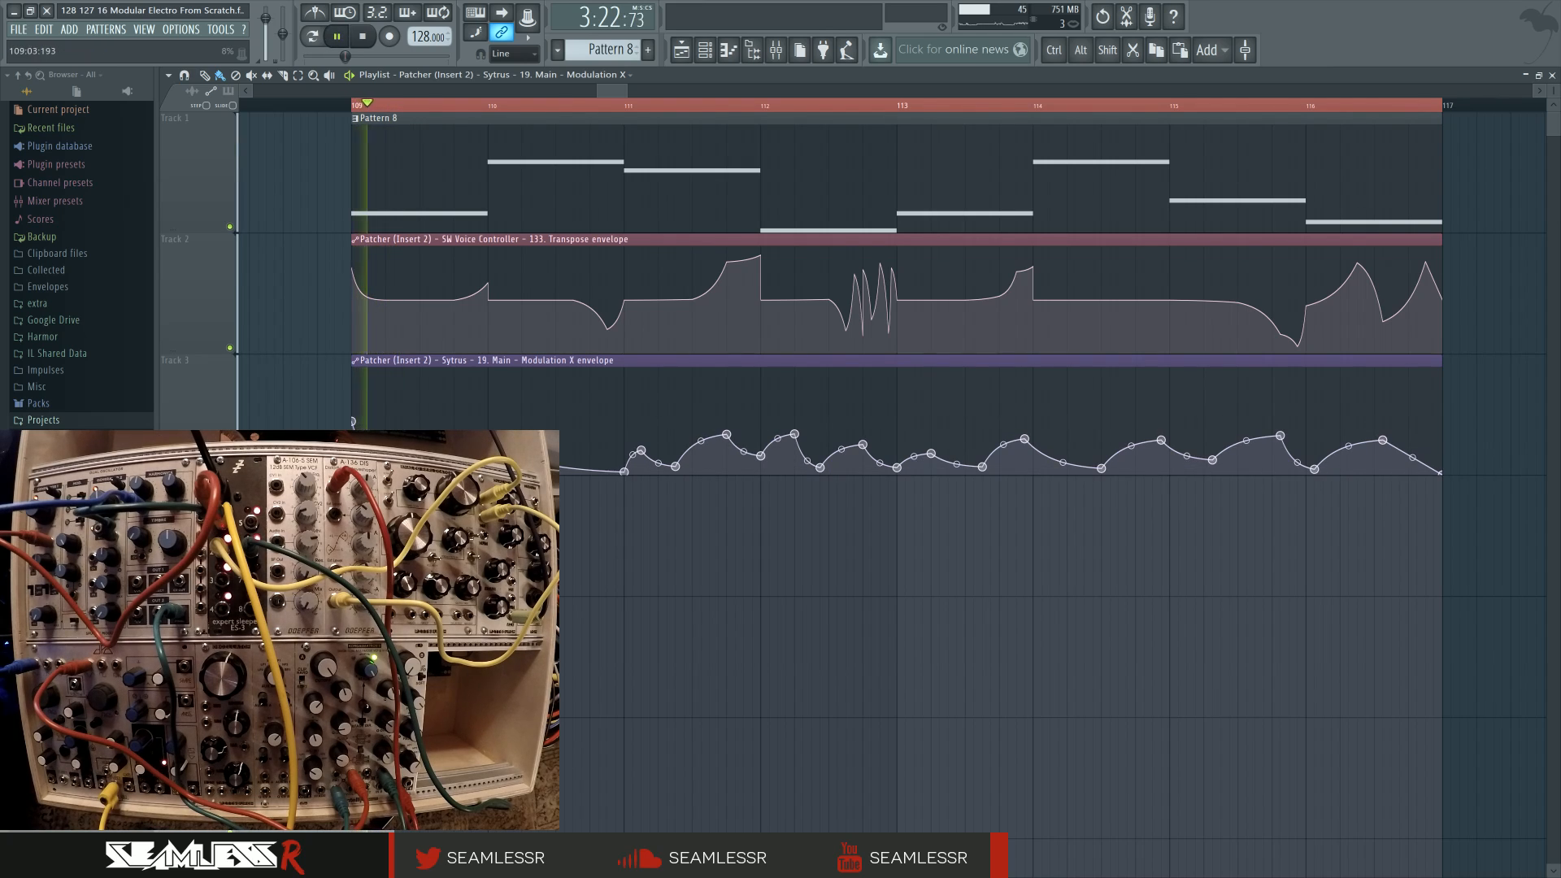
key(space)
key(space)
key(space)
key(space)
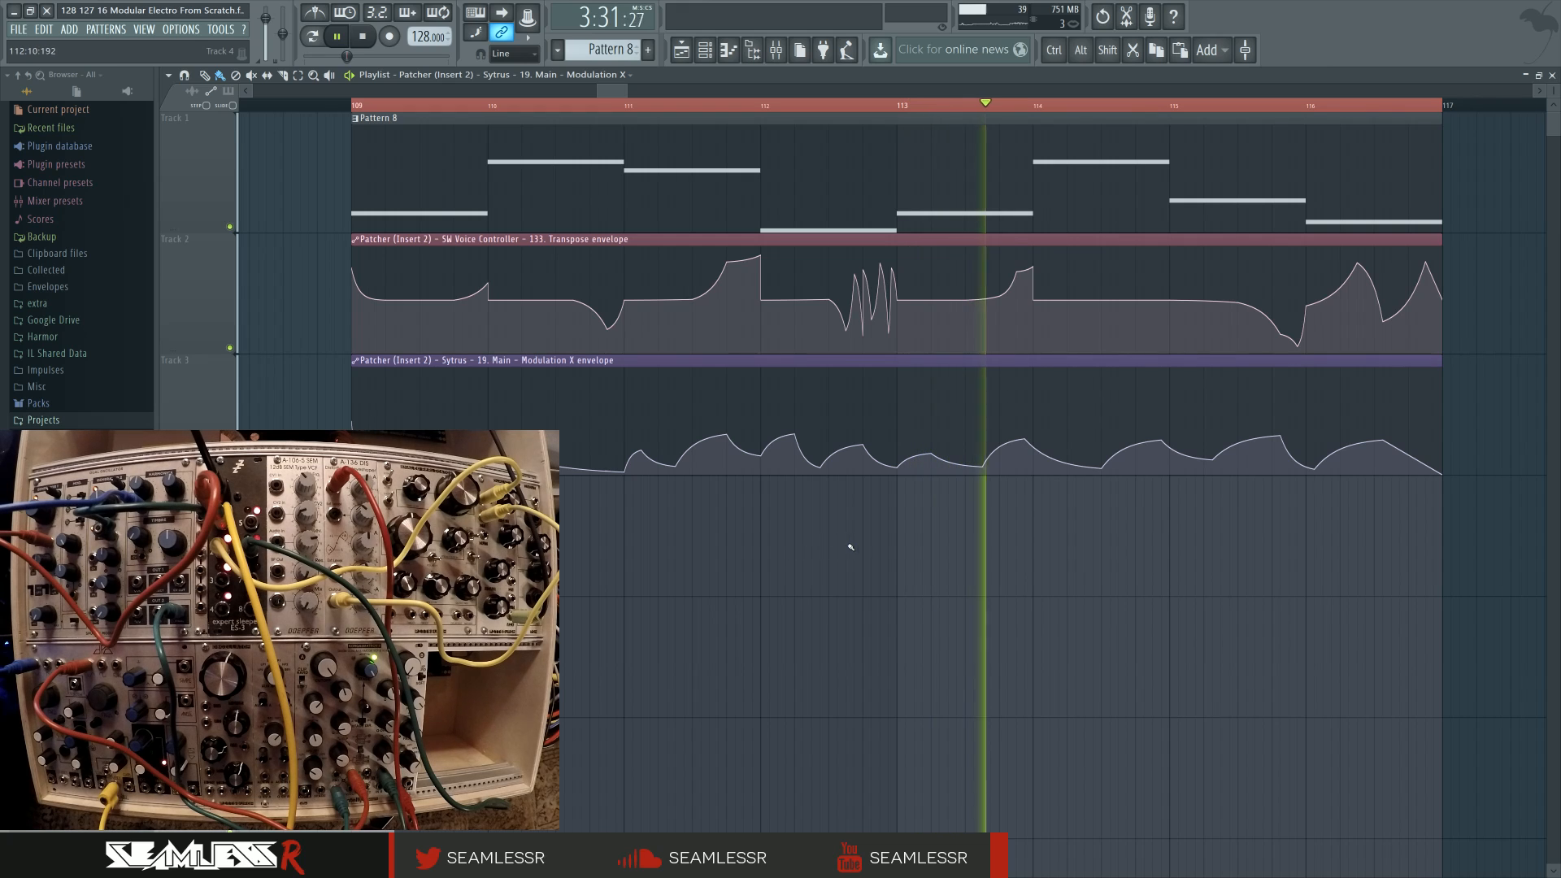
scroll(829, 558, down, 2)
scroll(837, 565, down, 1)
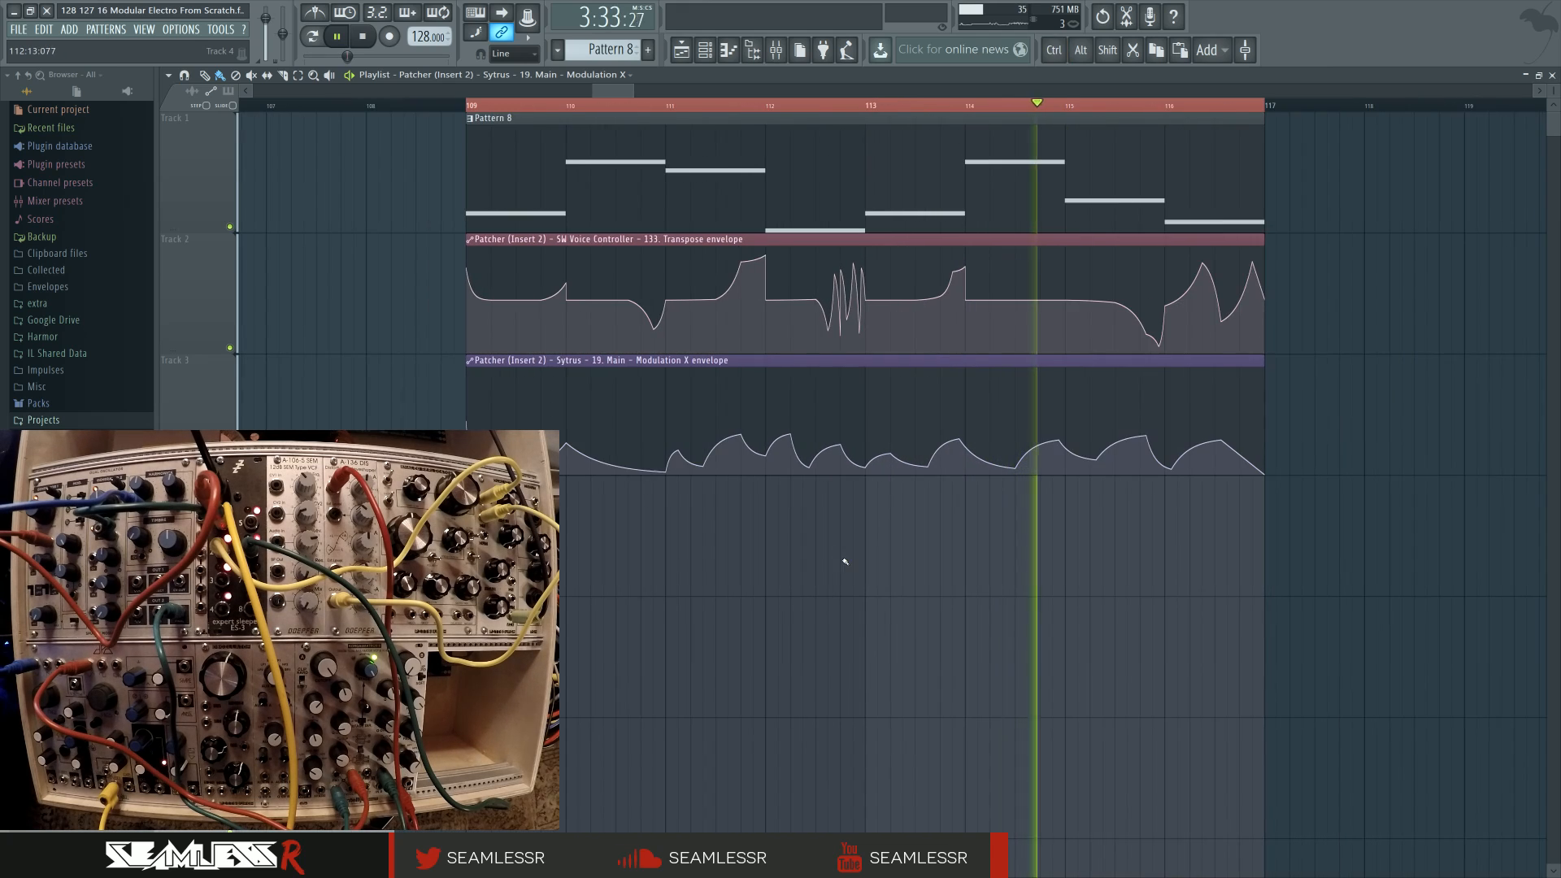
drag(854, 557, 960, 568)
key(space)
Step: Extend the Pattern 8 clip to bar 125 and open its notes in the Piano roll
scroll(850, 568, down, 2)
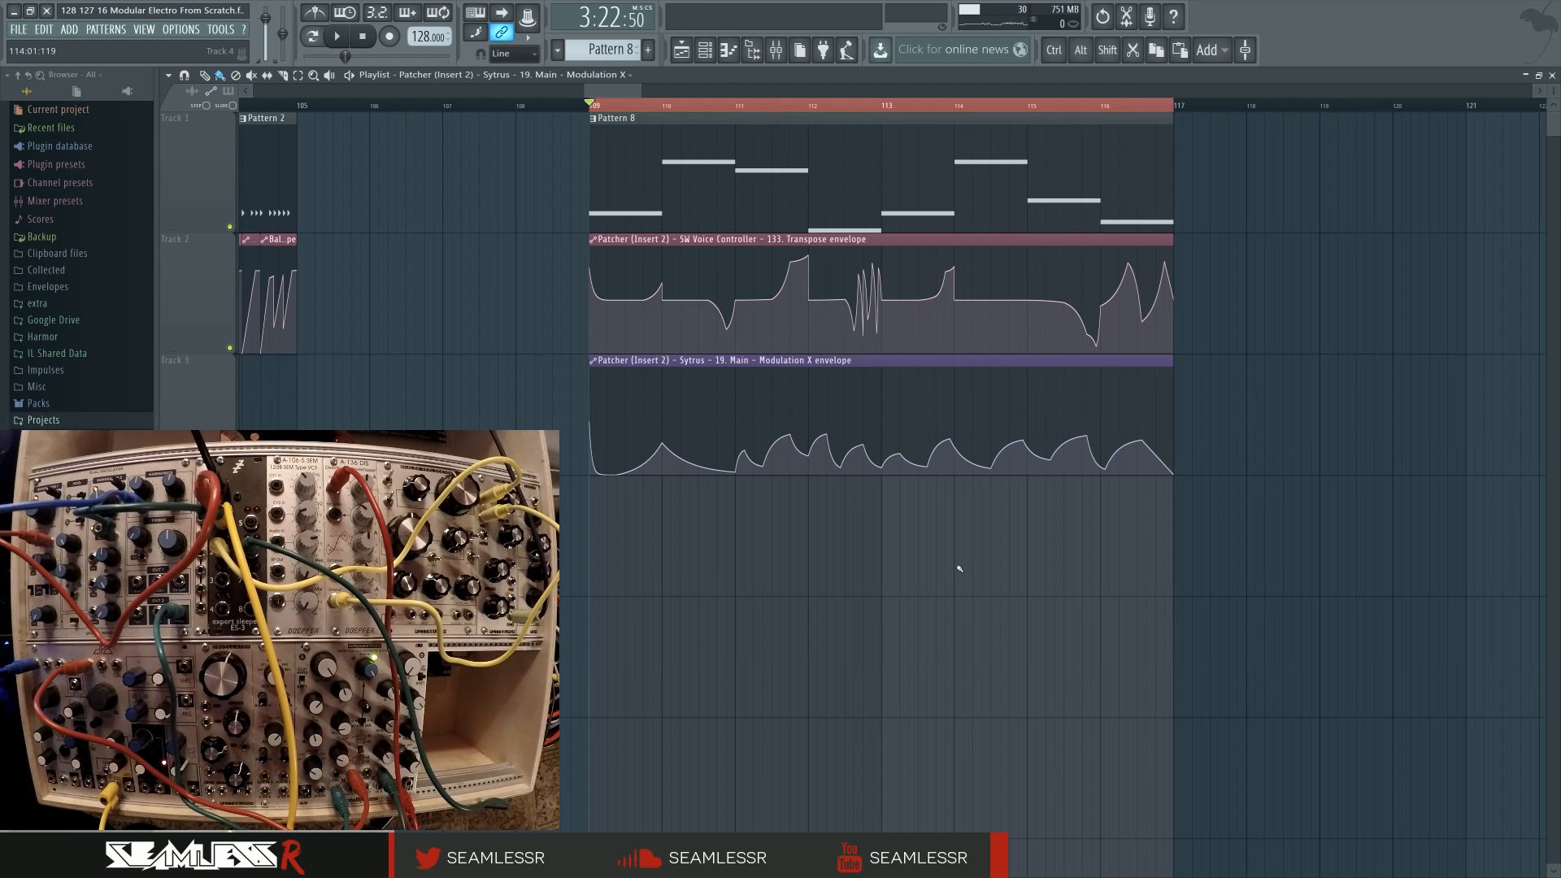
drag(997, 576, 855, 596)
ctrl+scroll(905, 614, down, 3)
ctrl+scroll(934, 608, up, 1)
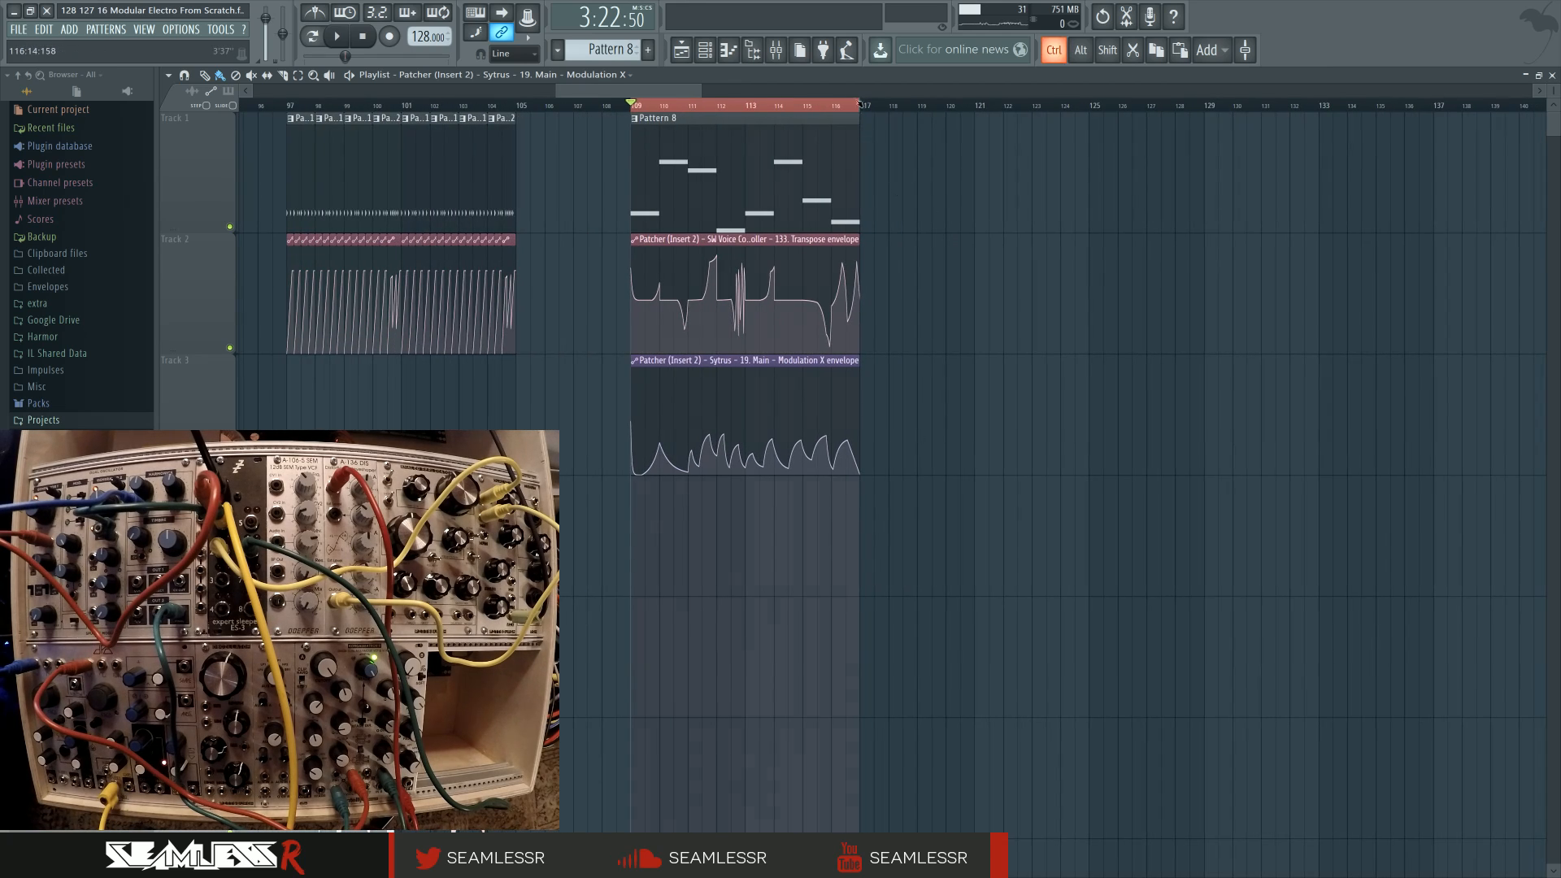
drag(859, 130, 1105, 133)
double_click(1084, 135)
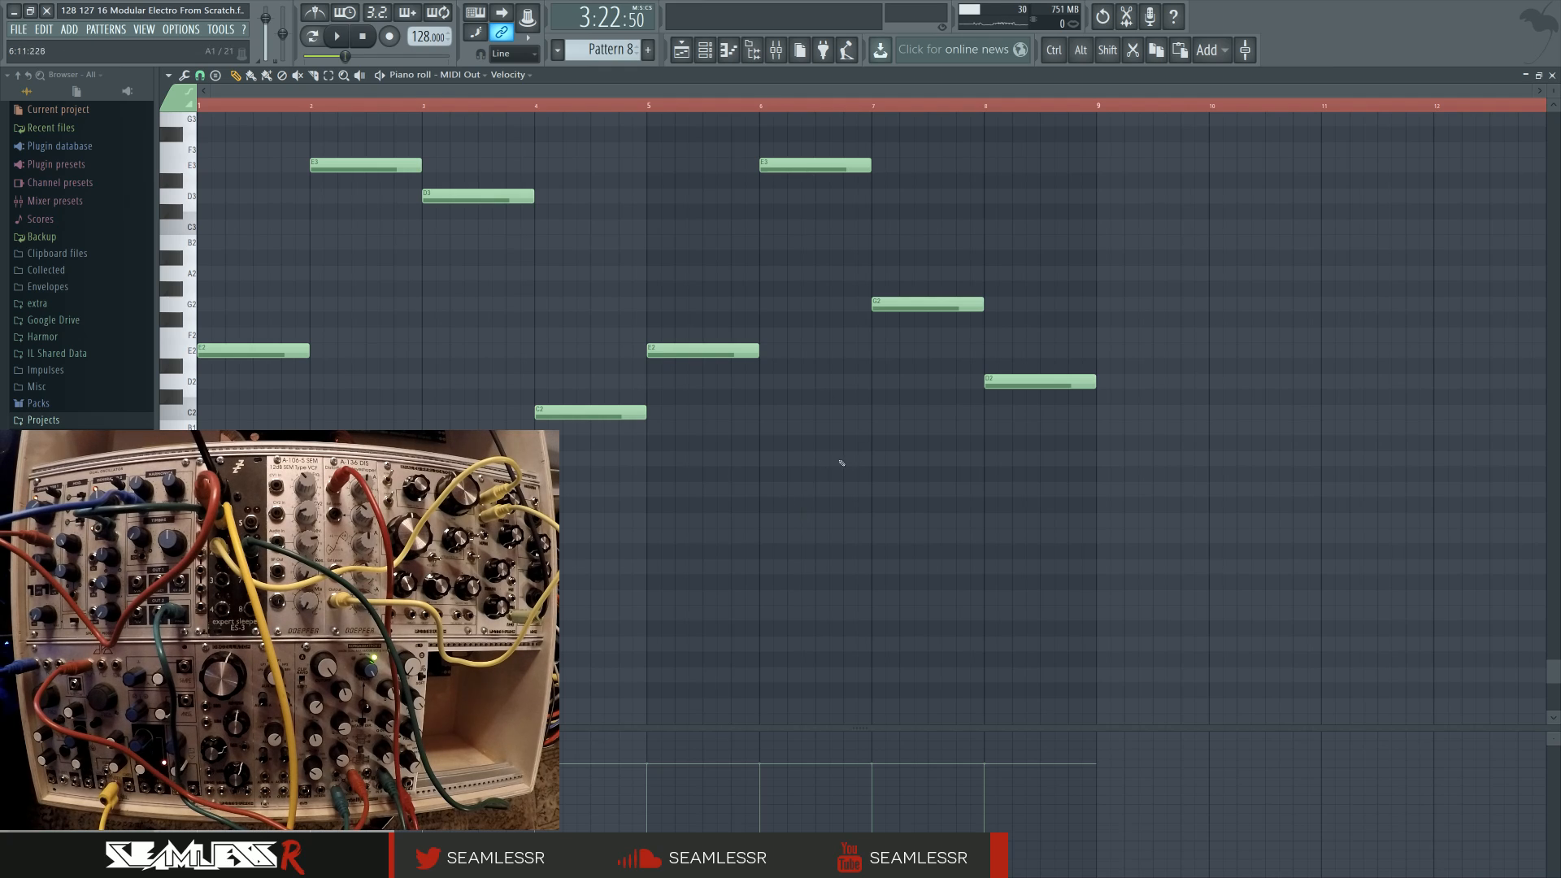
Step: Add one-bar notes E2, G2, D2 and C3 in bars 9 to 12, plus a four-bar E2 starting at bar 13
click(1100, 355)
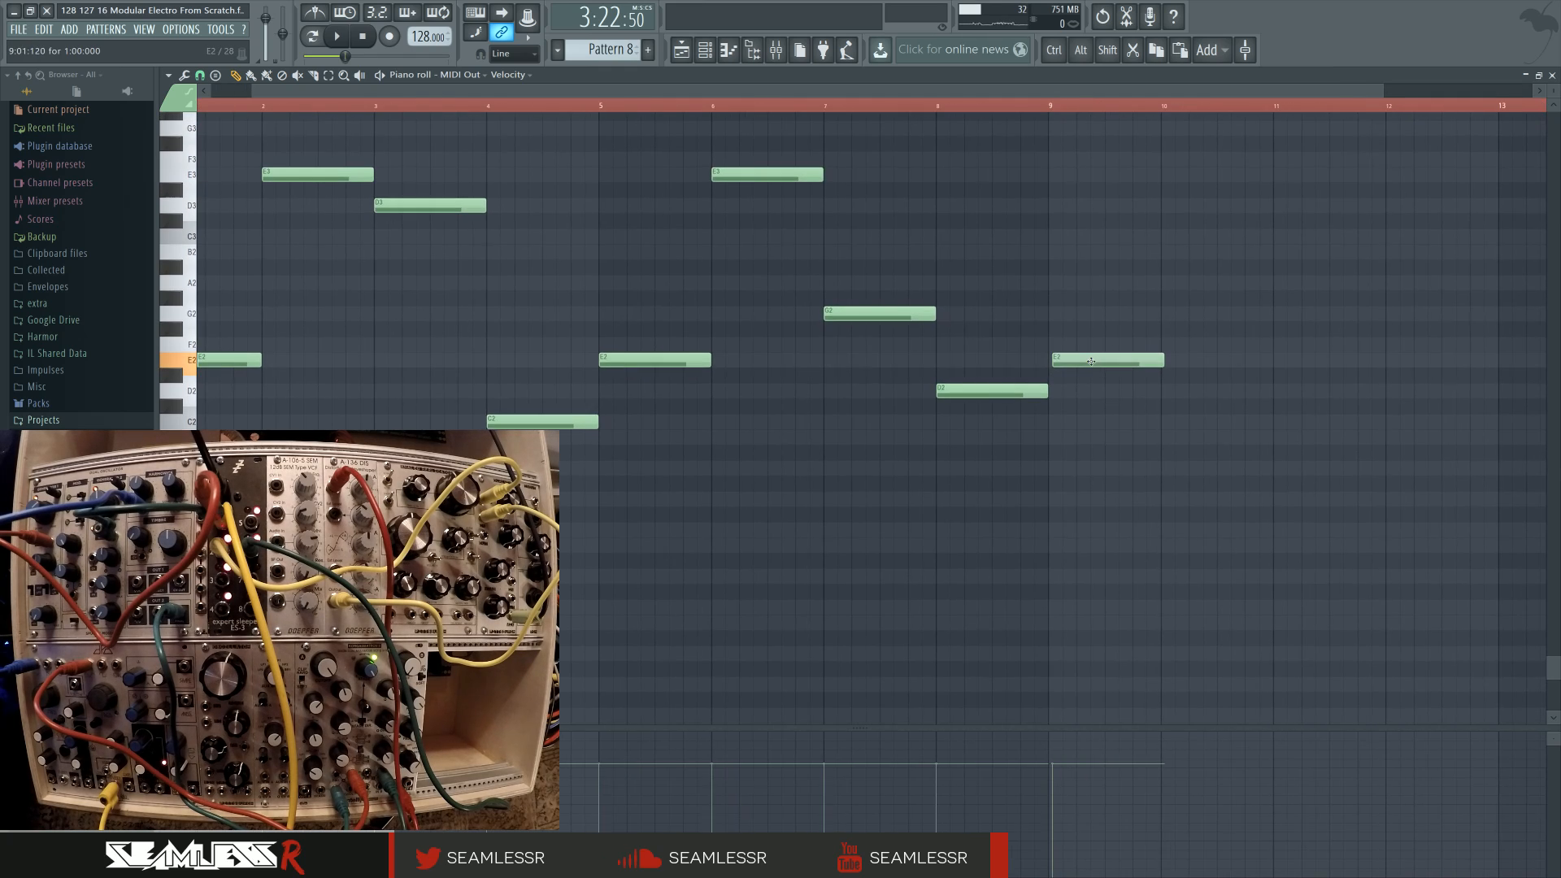
scroll(885, 484, right, 3)
click(836, 355)
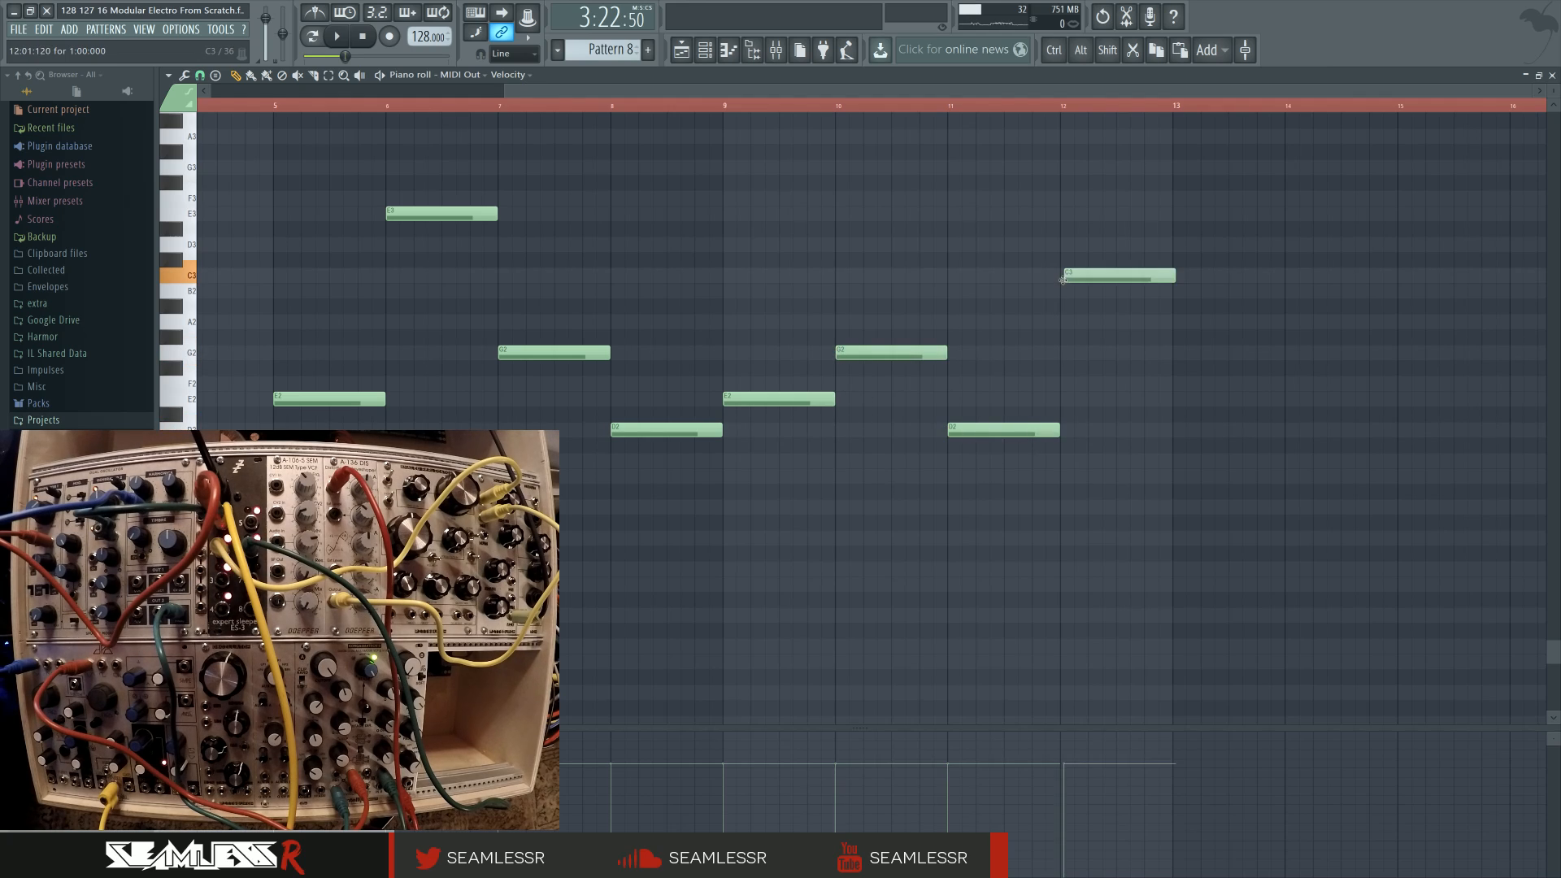
scroll(1130, 412, right, 2)
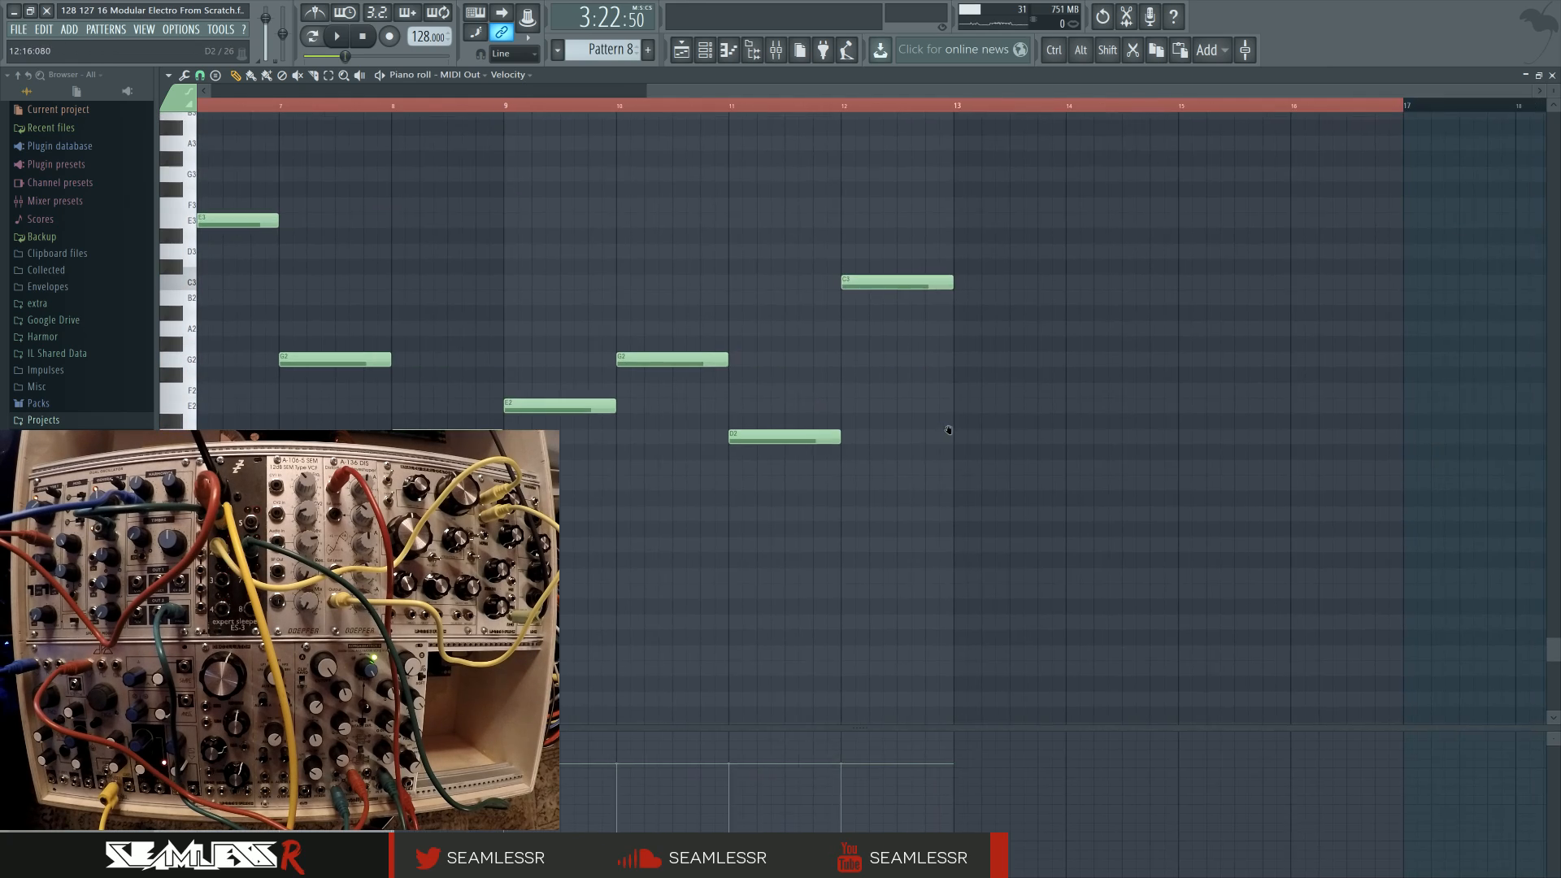
click(961, 406)
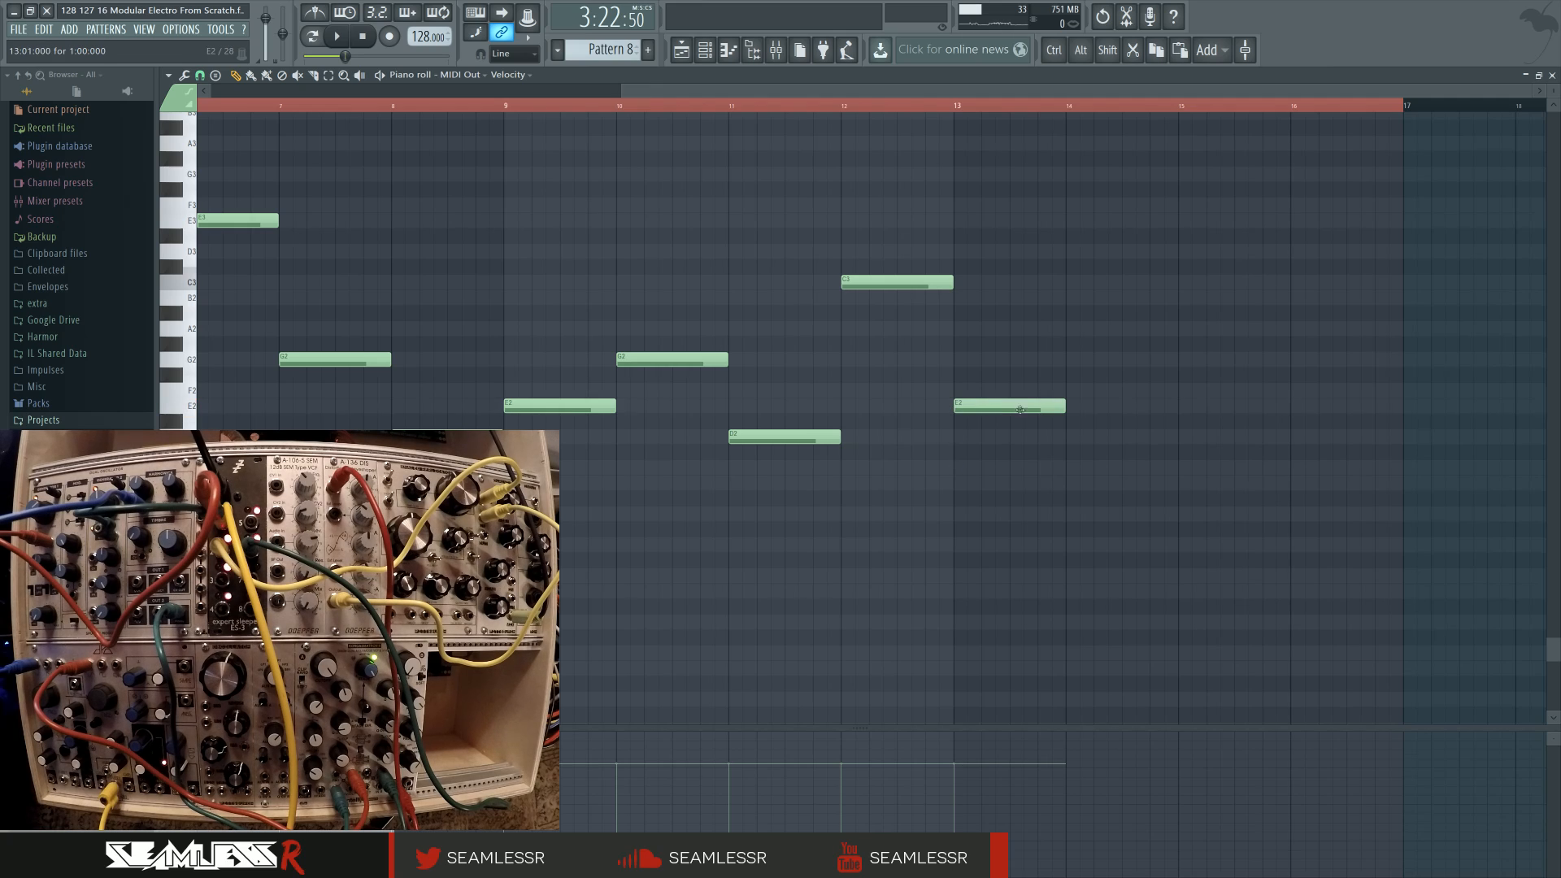
drag(1063, 407, 1390, 408)
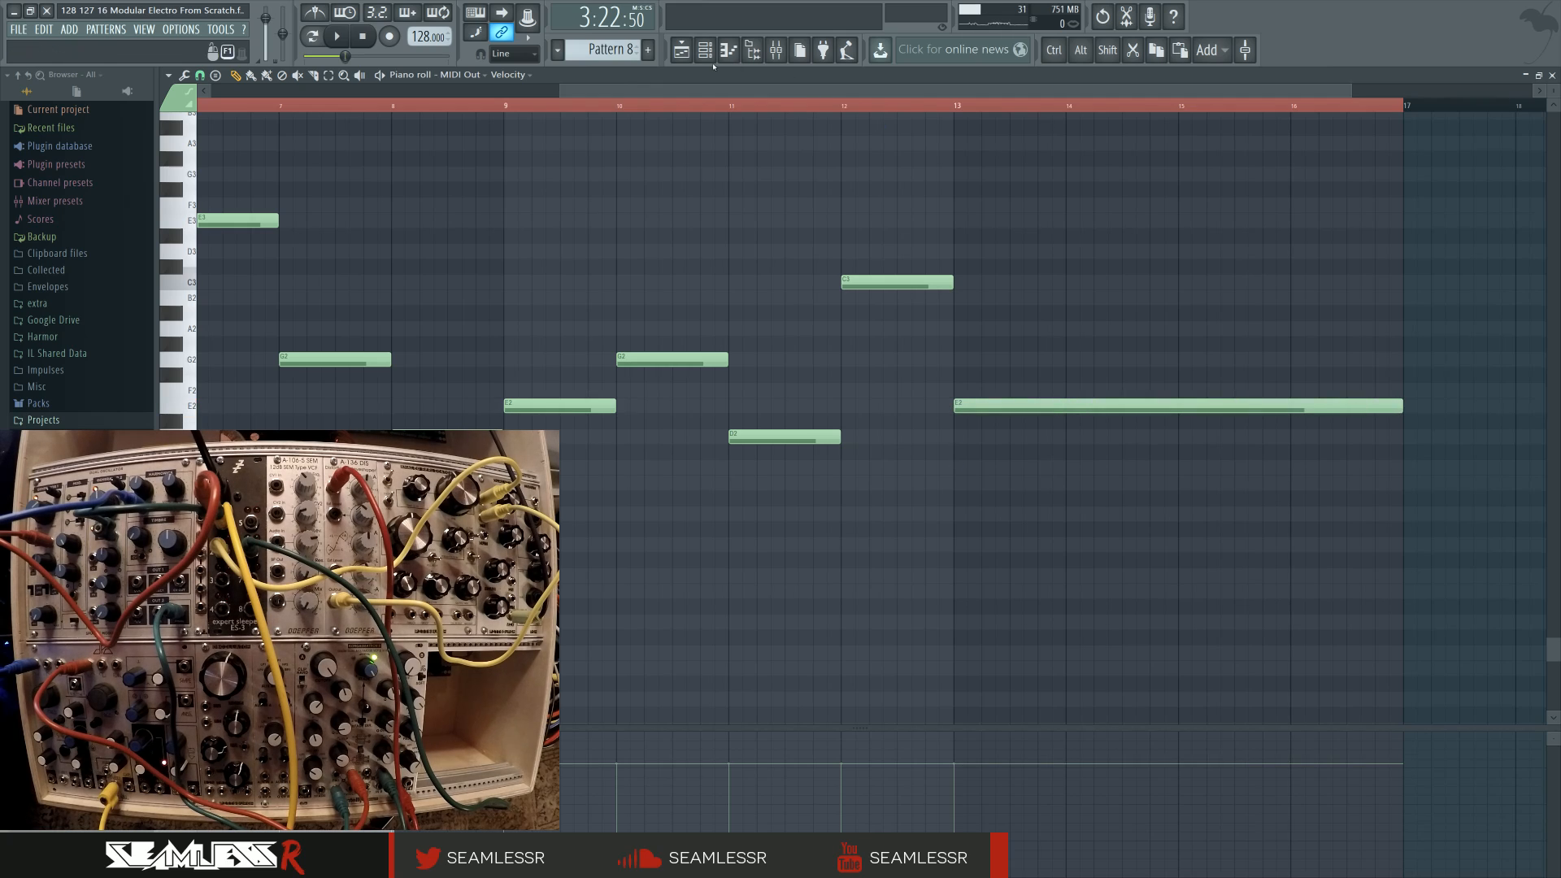
Step: Return to the Playlist, extend the Transpose envelope clip to bar 125, and keep its added section flat at 50%
click(681, 49)
drag(858, 232, 1039, 256)
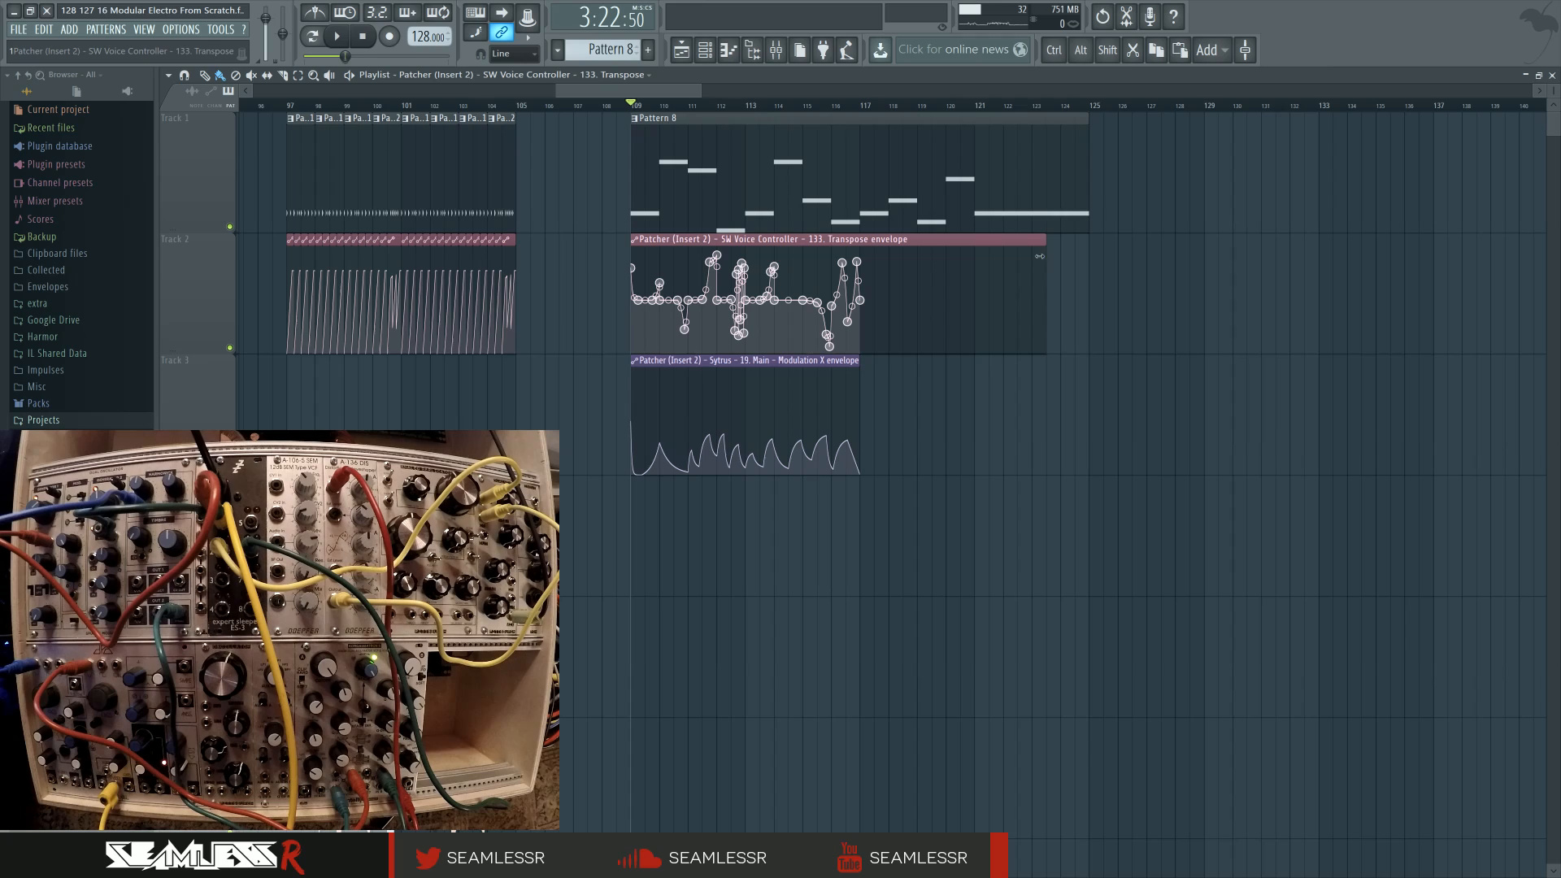
click(888, 300)
right_click(889, 302)
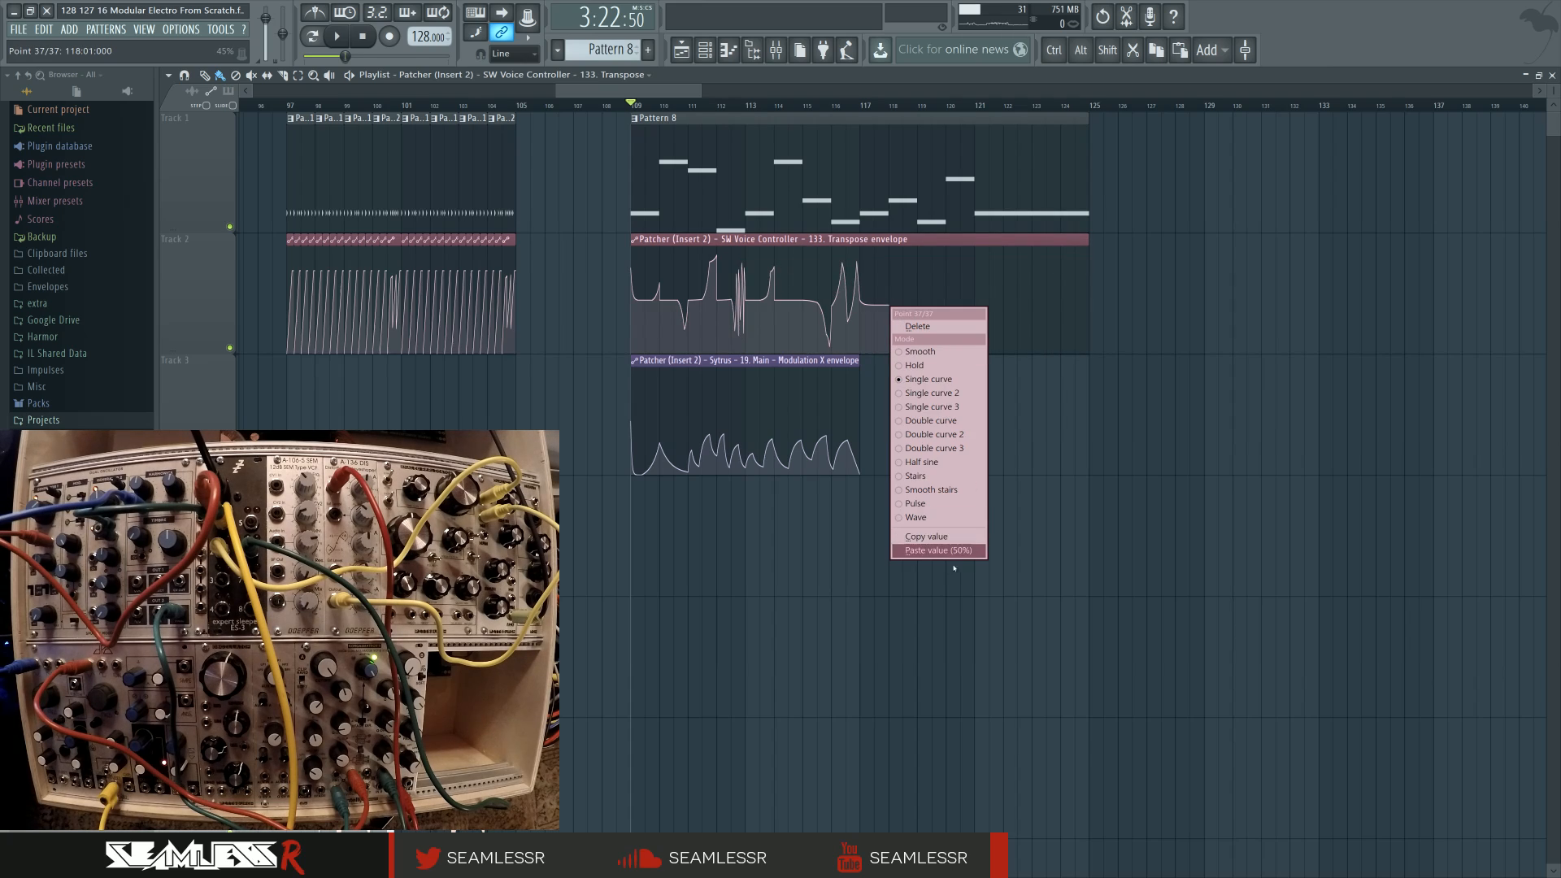
click(902, 331)
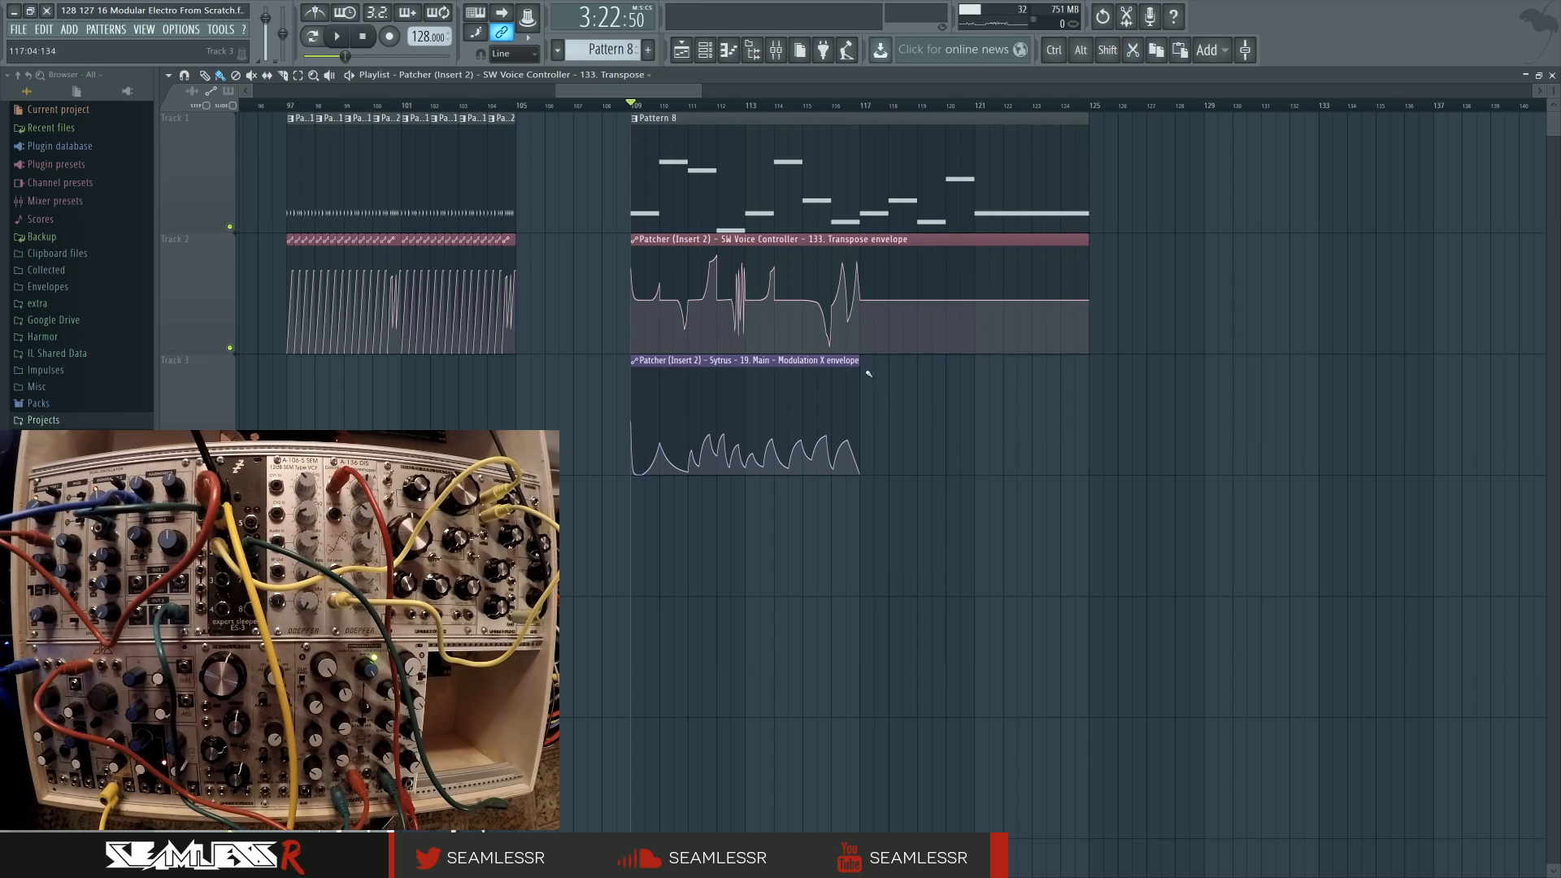
Step: Extend the Modulation X envelope clip to bar 125 and shape alternating peaks and dips from bar 117 onward during playback
drag(859, 363, 1088, 362)
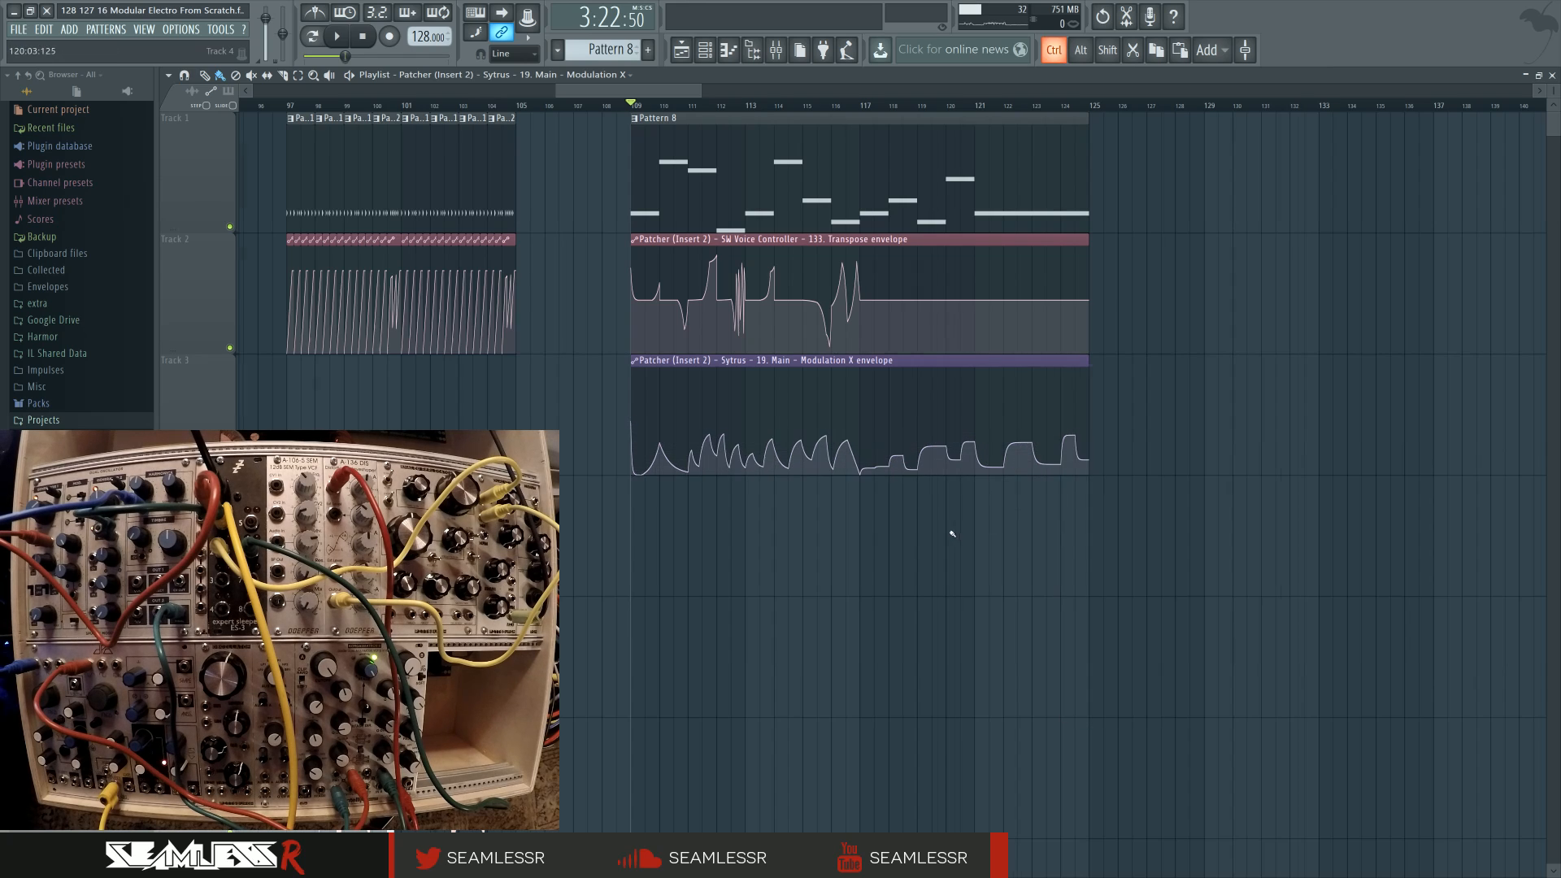
scroll(948, 529, up, 3)
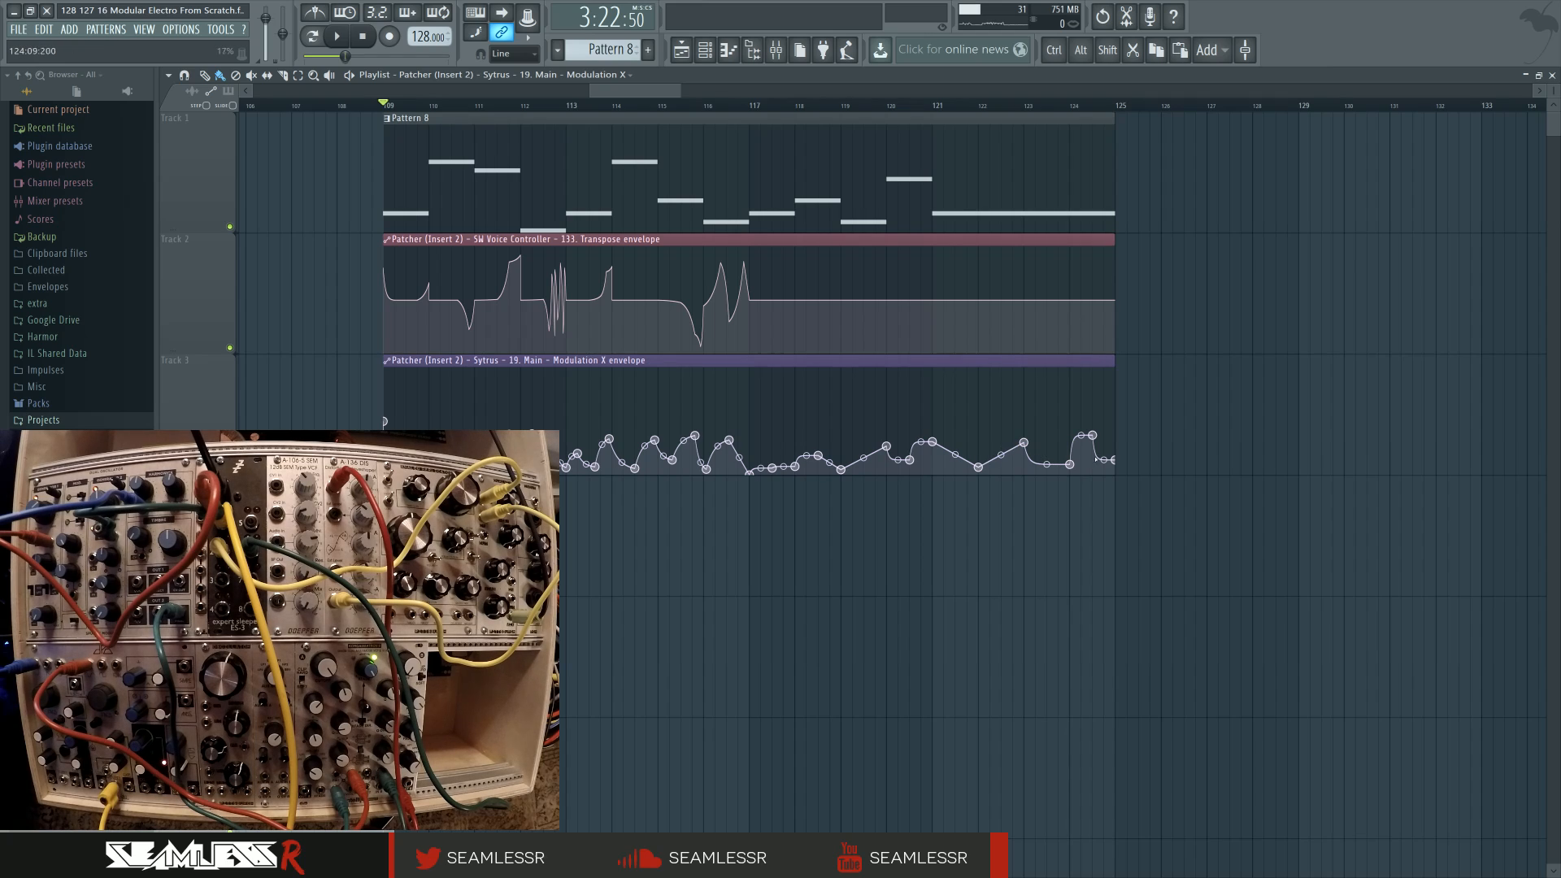
drag(1094, 460, 1102, 467)
key(space)
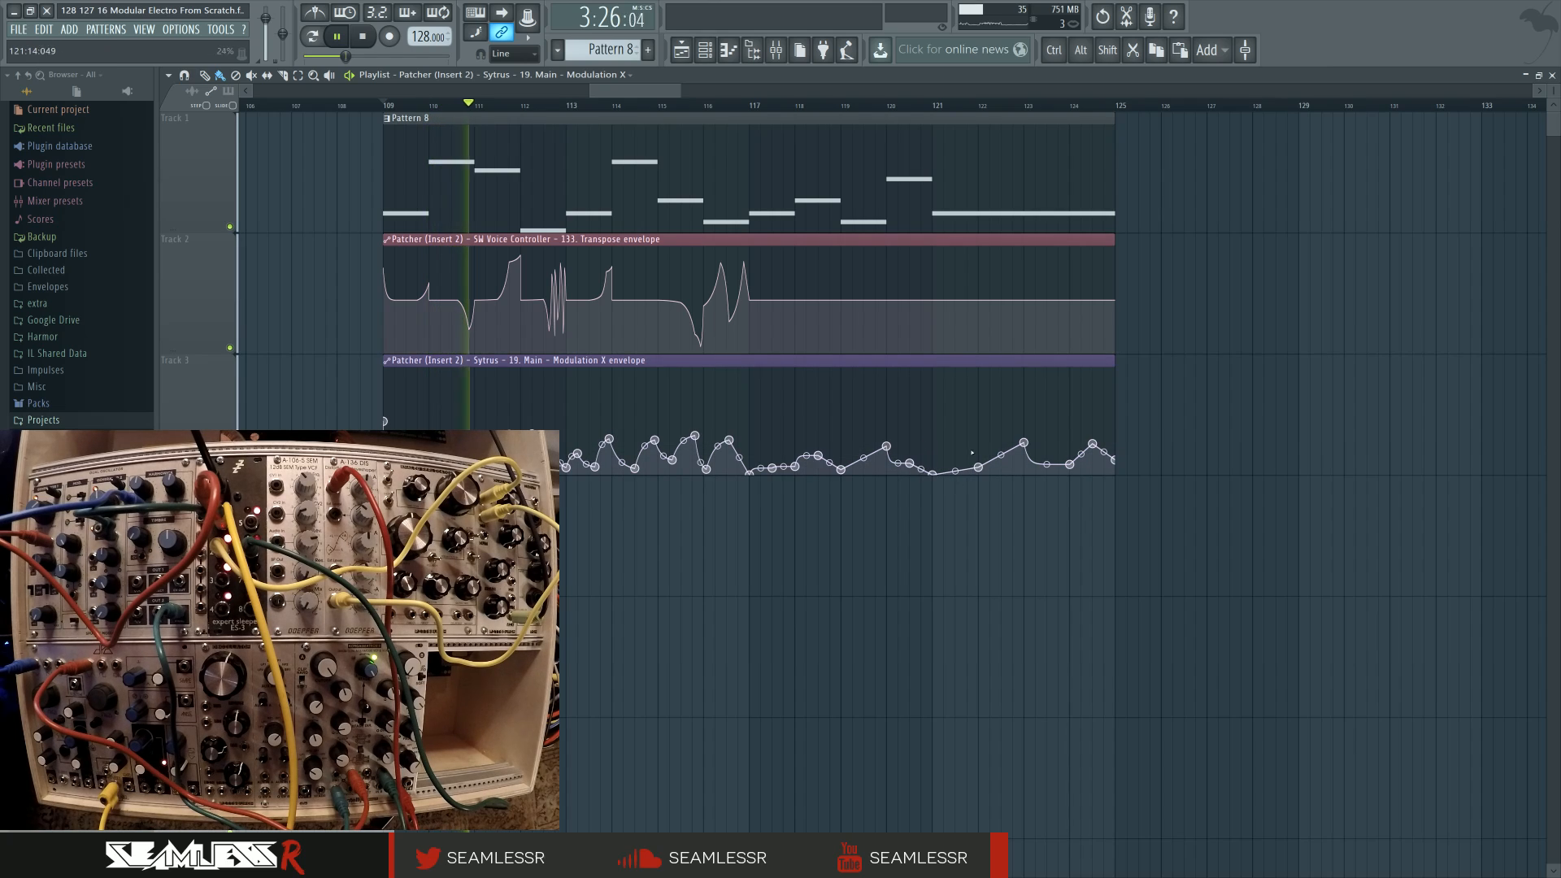
drag(1023, 443, 978, 451)
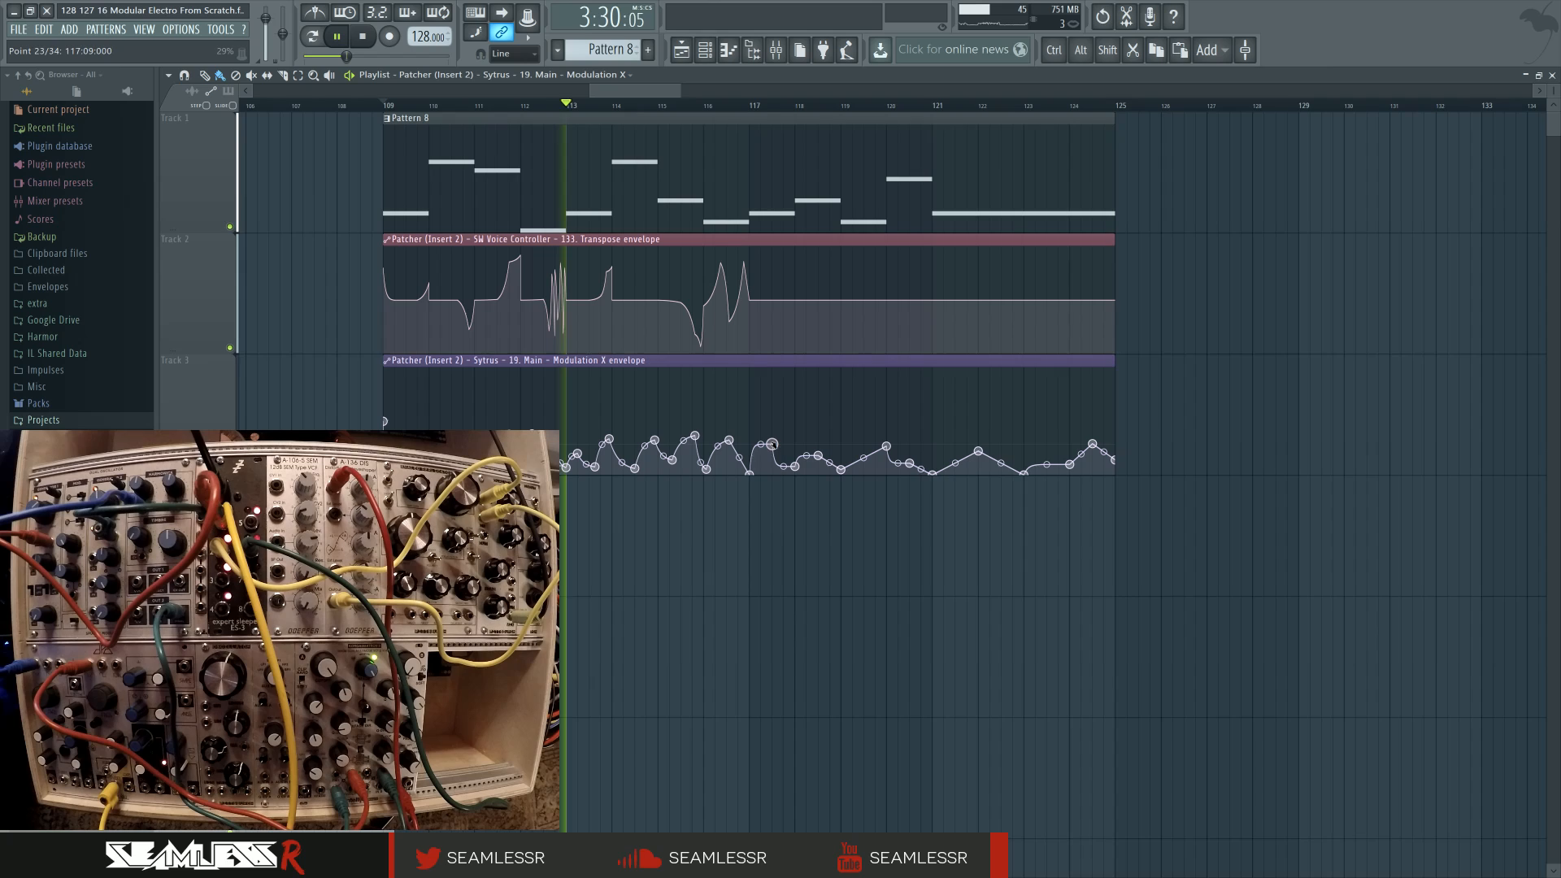
drag(772, 468, 818, 448)
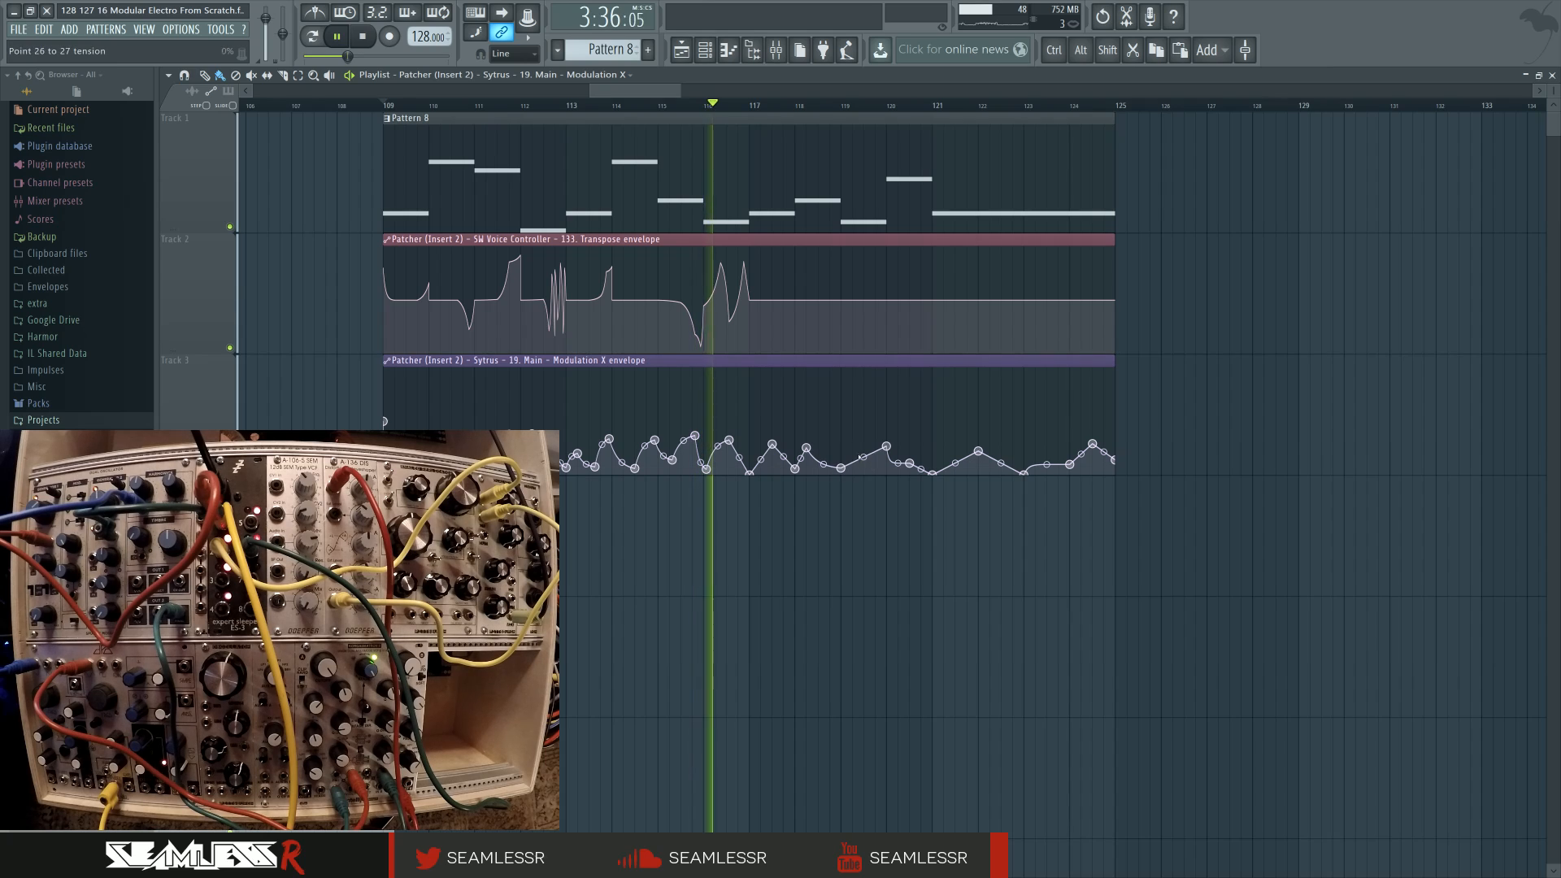
Step: Add a small bump in bar 118 and a taller peak early in bar 119 to the Transpose envelope
right_click(794, 300)
right_click(818, 289)
right_click(841, 300)
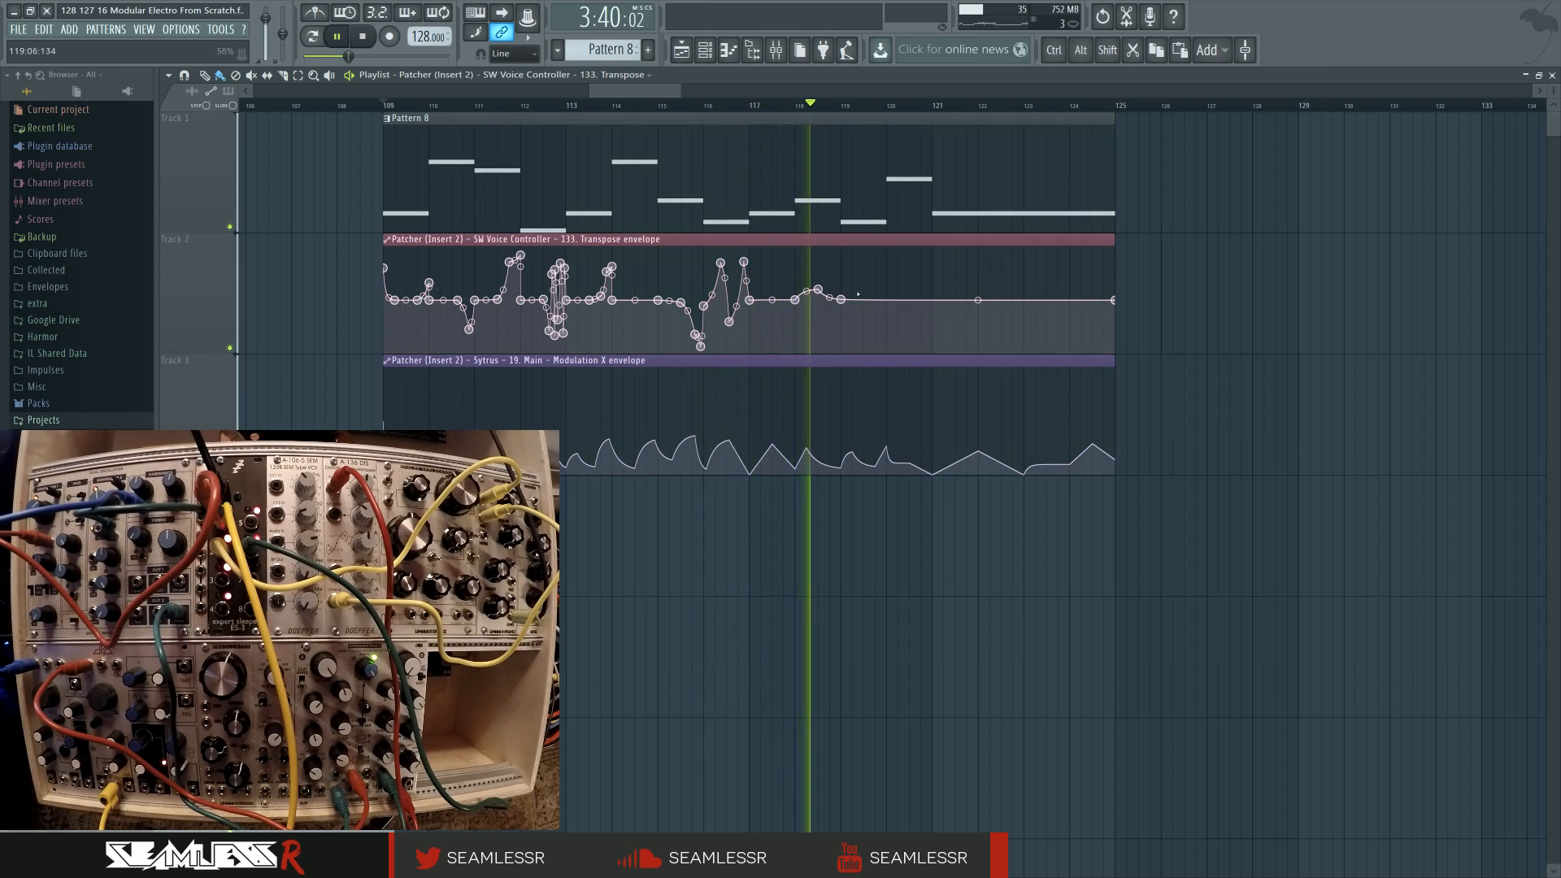
right_click(851, 270)
right_click(864, 300)
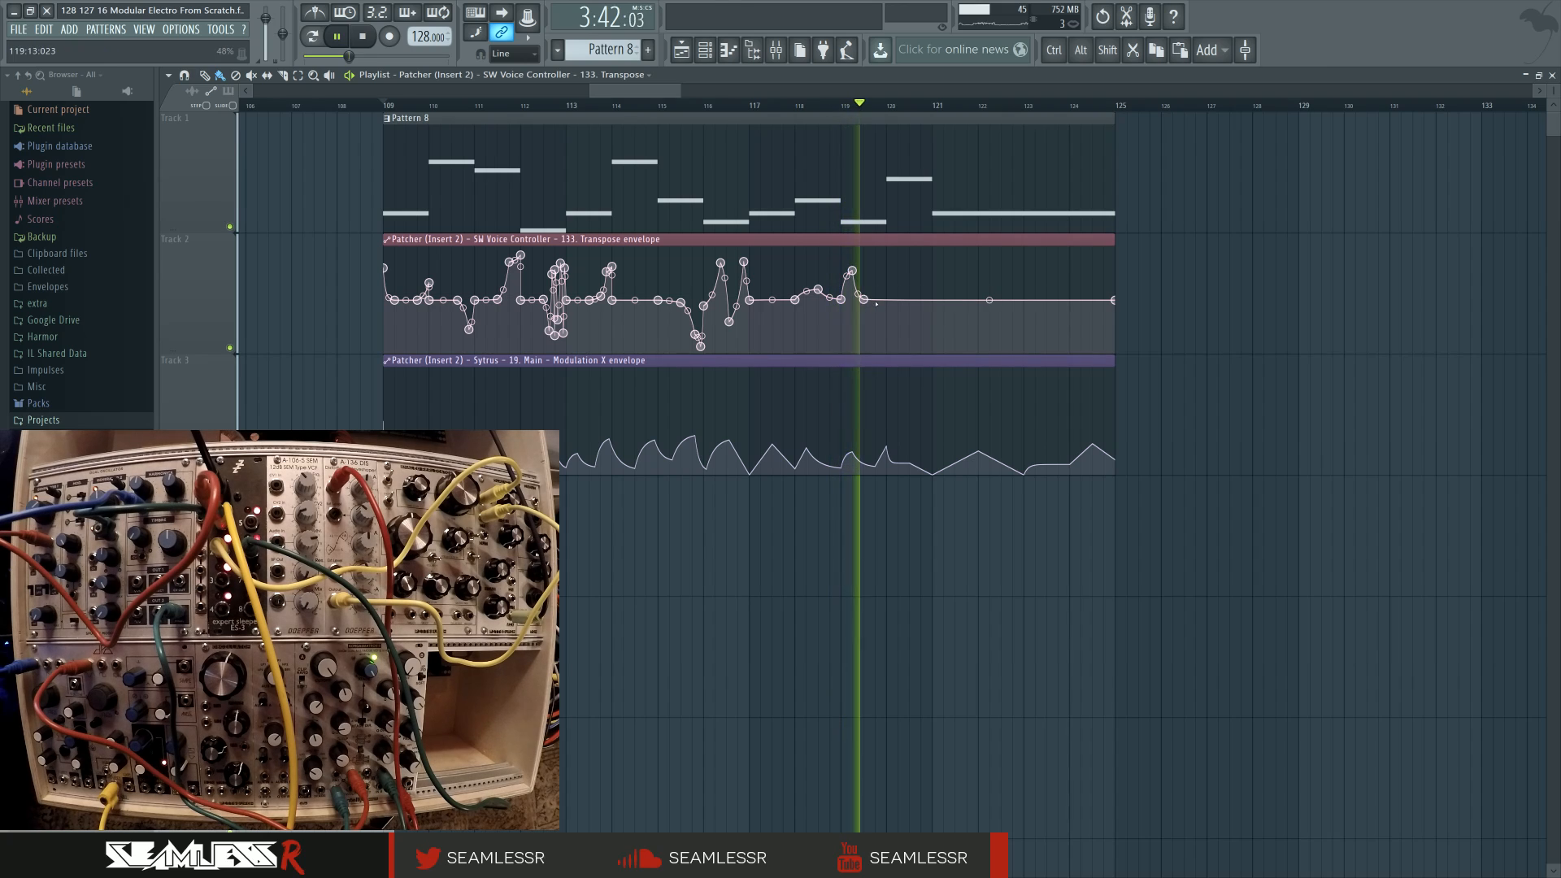
right_click(864, 302)
click(916, 306)
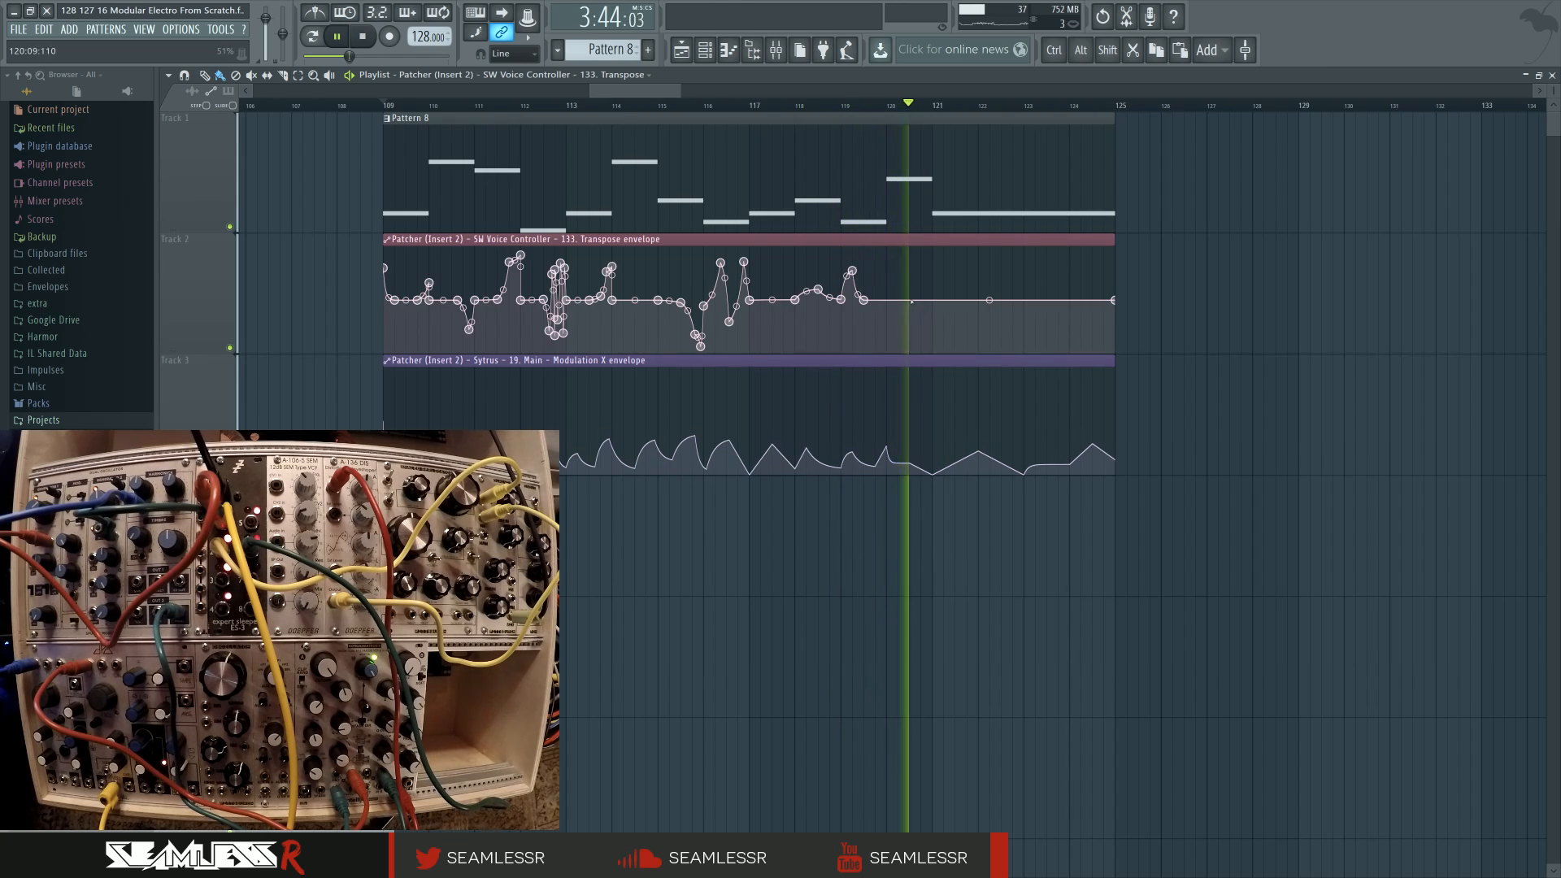
Step: Add a shallow Transpose dip at bar 121, with points at the 50% level in mid bar 120 and at bar 122
right_click(909, 300)
right_click(933, 312)
right_click(932, 313)
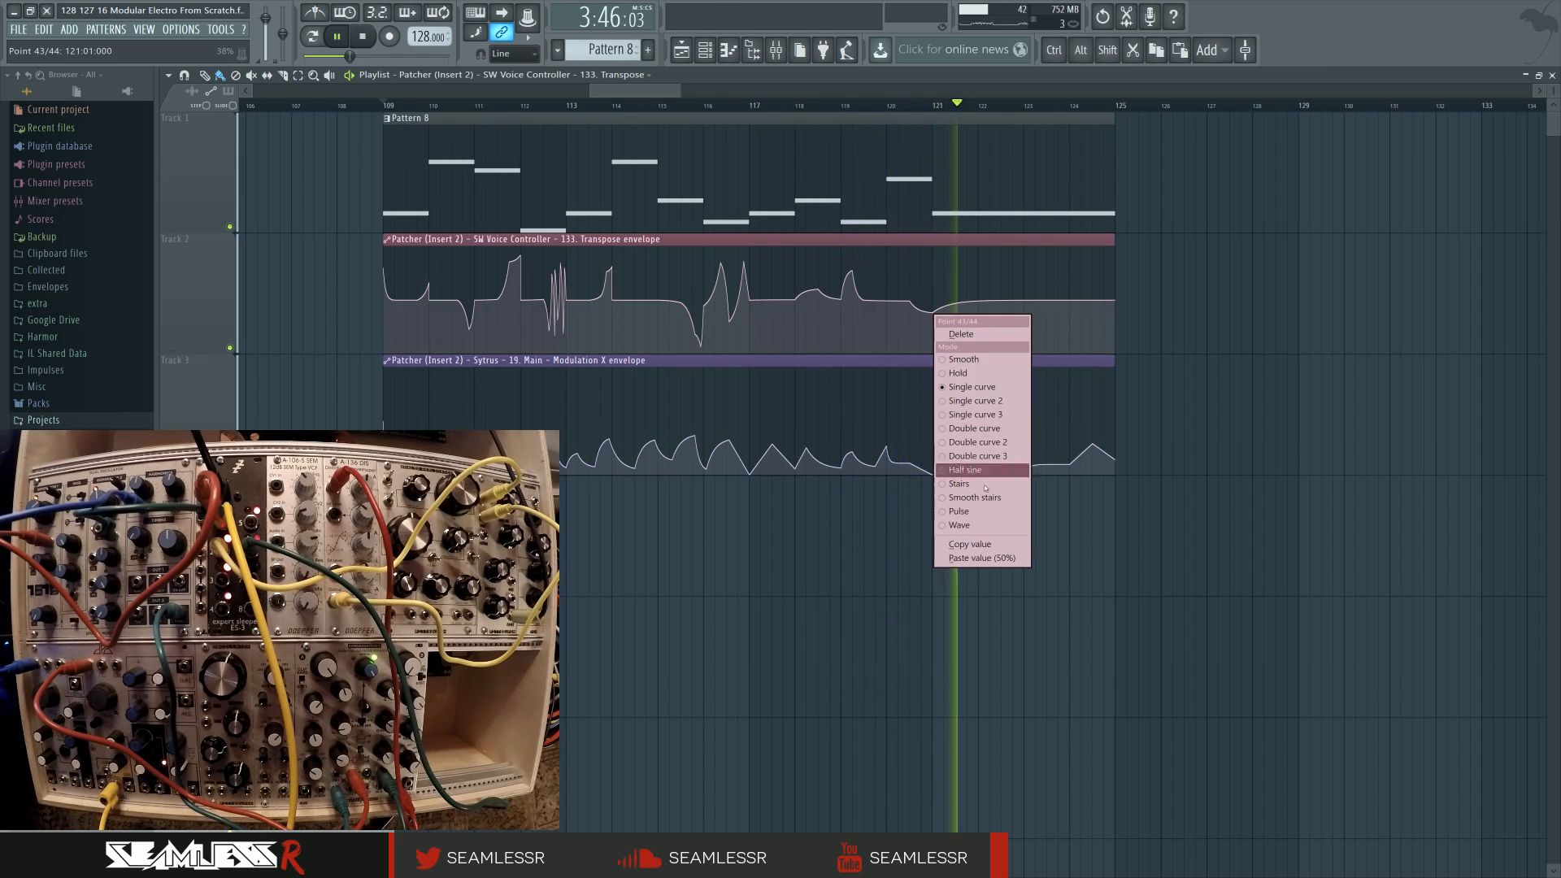
click(941, 302)
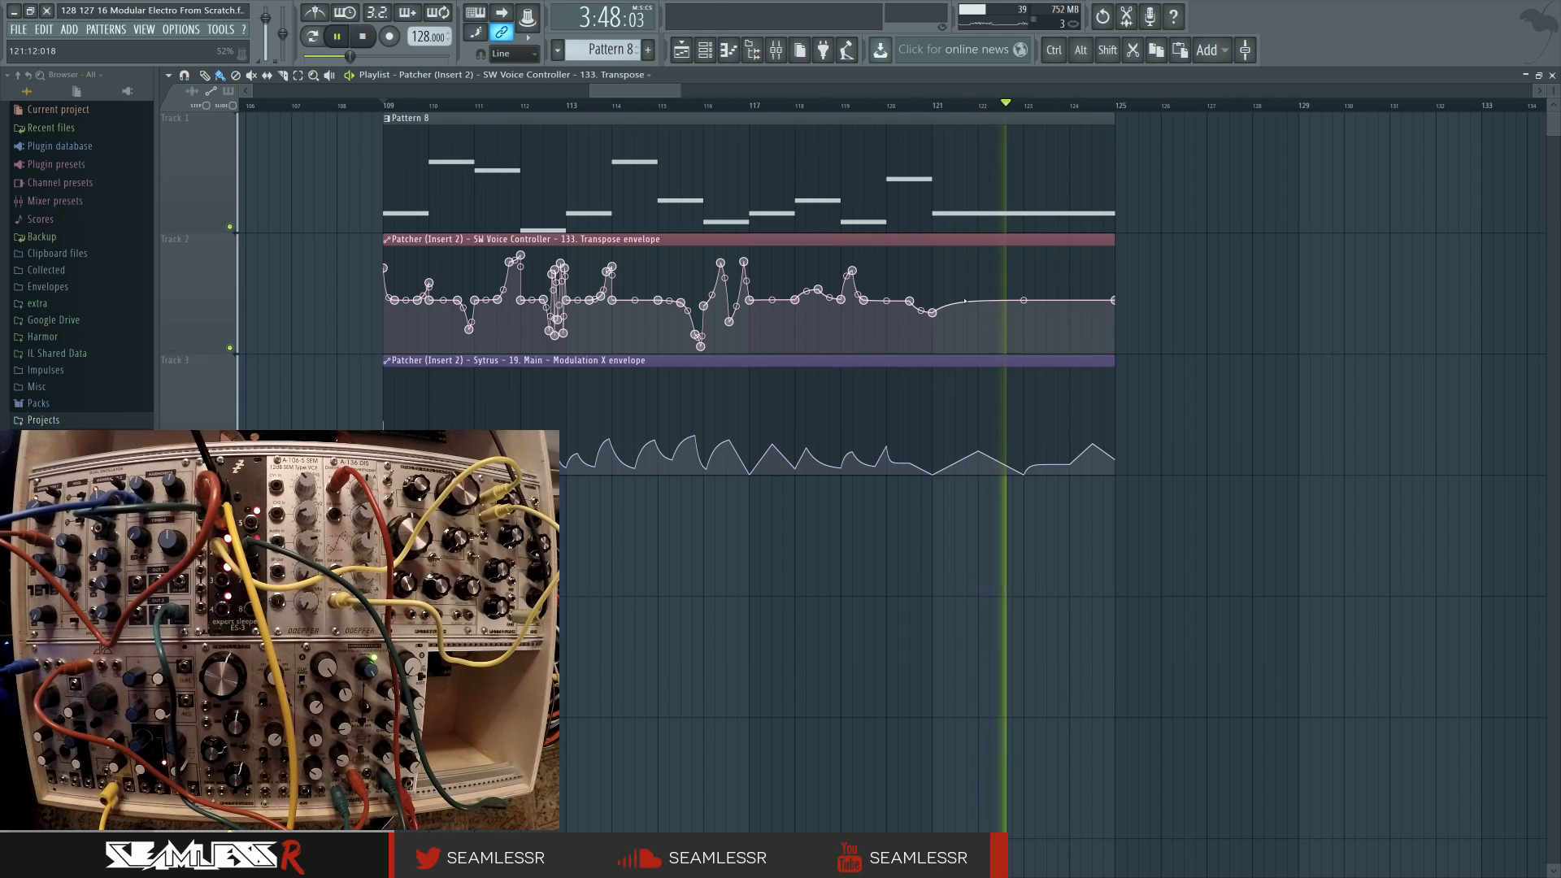
right_click(978, 299)
right_click(979, 300)
click(998, 544)
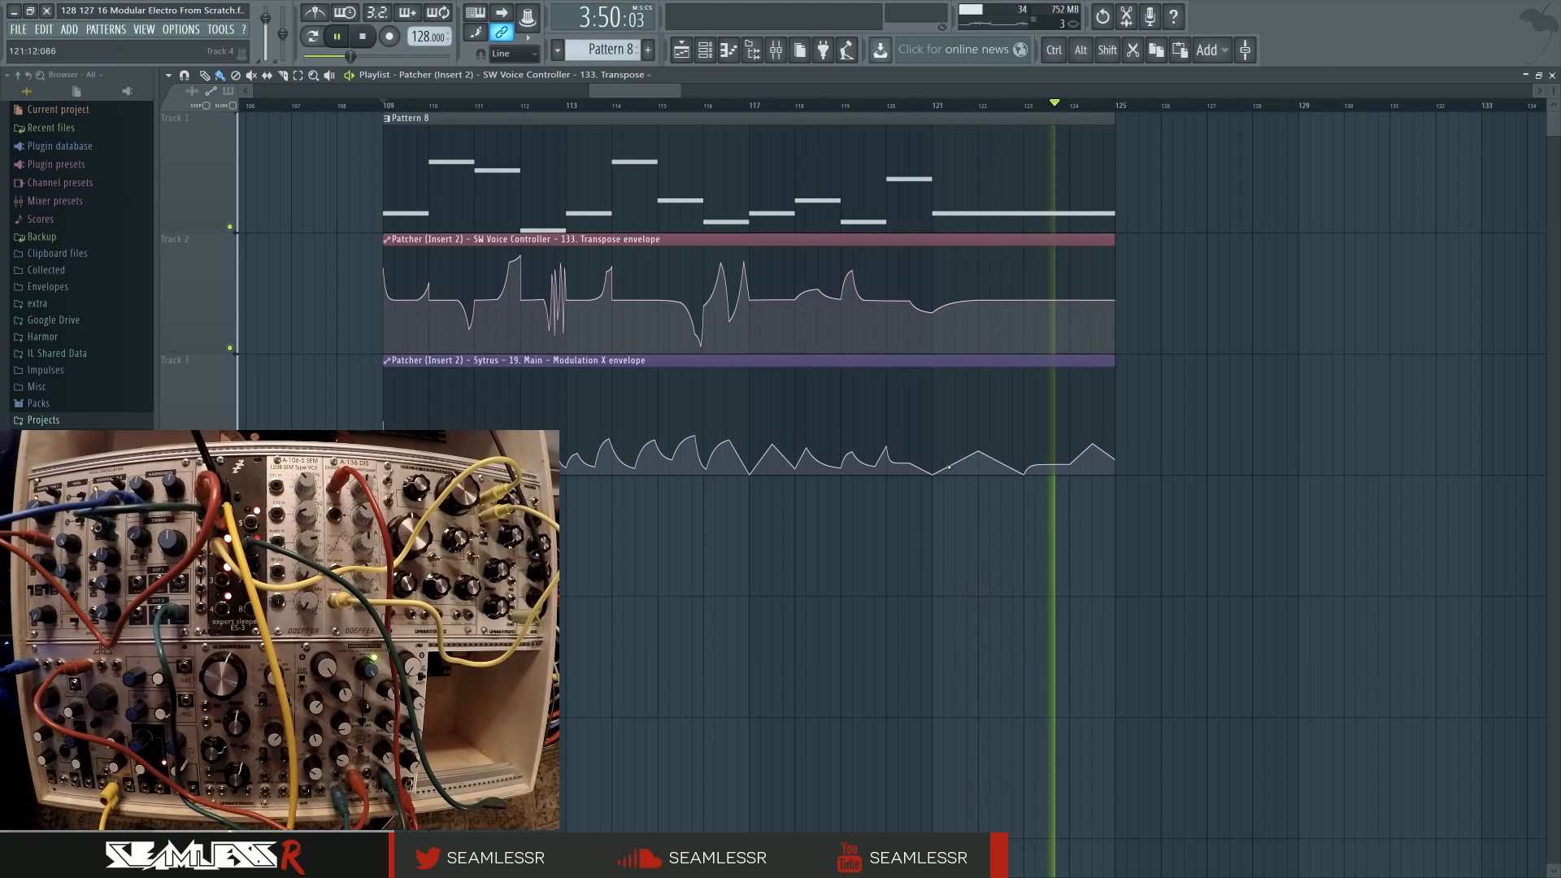
right_click(911, 300)
click(943, 544)
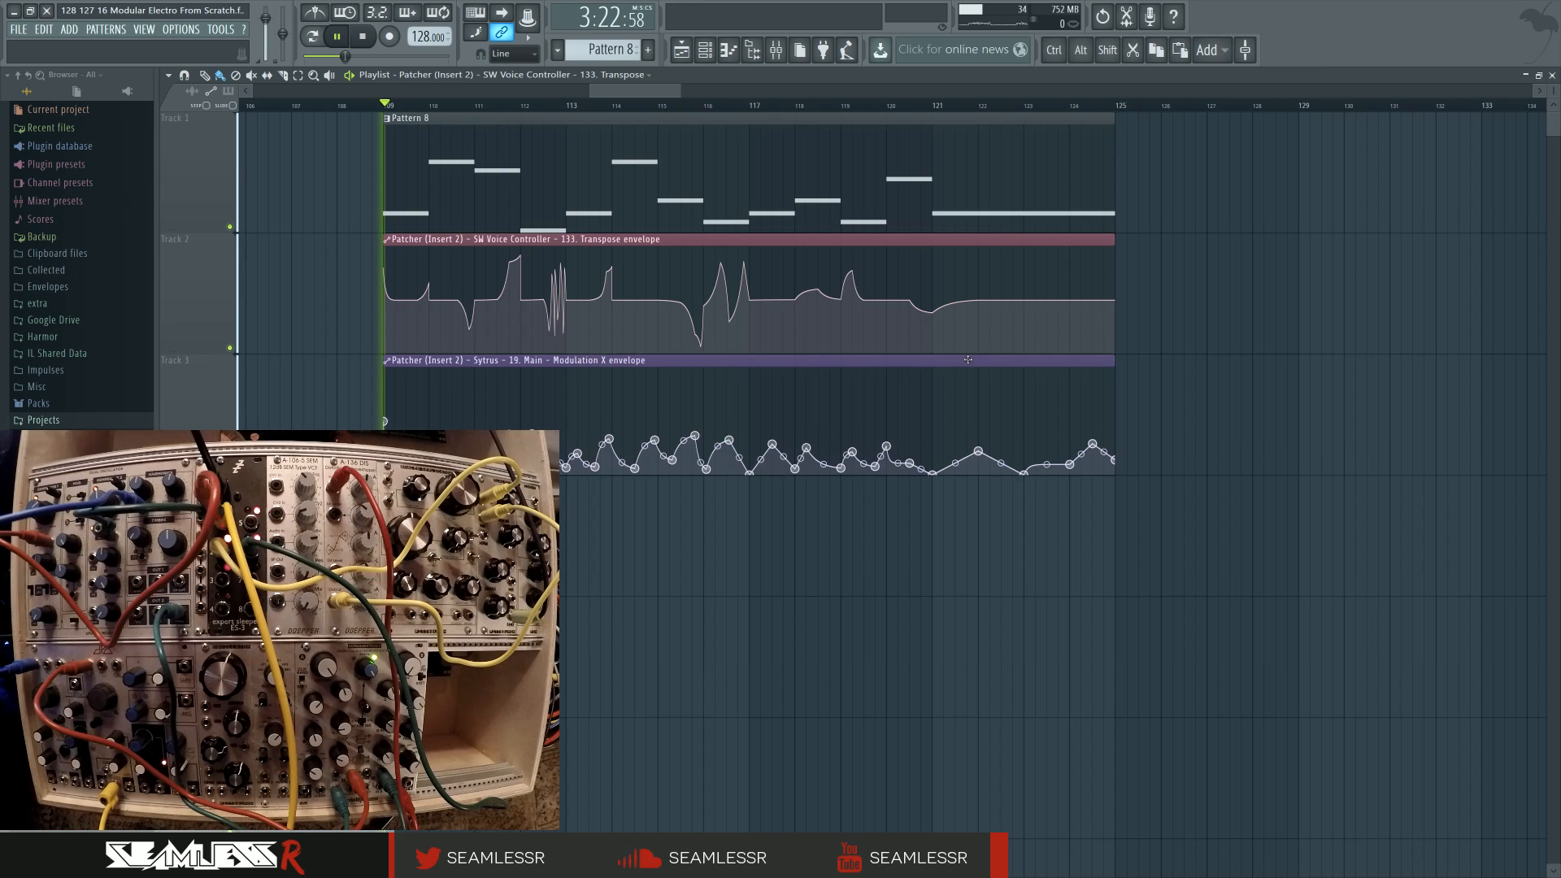
Step: Raise the Transpose envelope into a rounded plateau from bar 123 that falls back at bar 125, and audition it from bar 123
mouse_move(1023, 302)
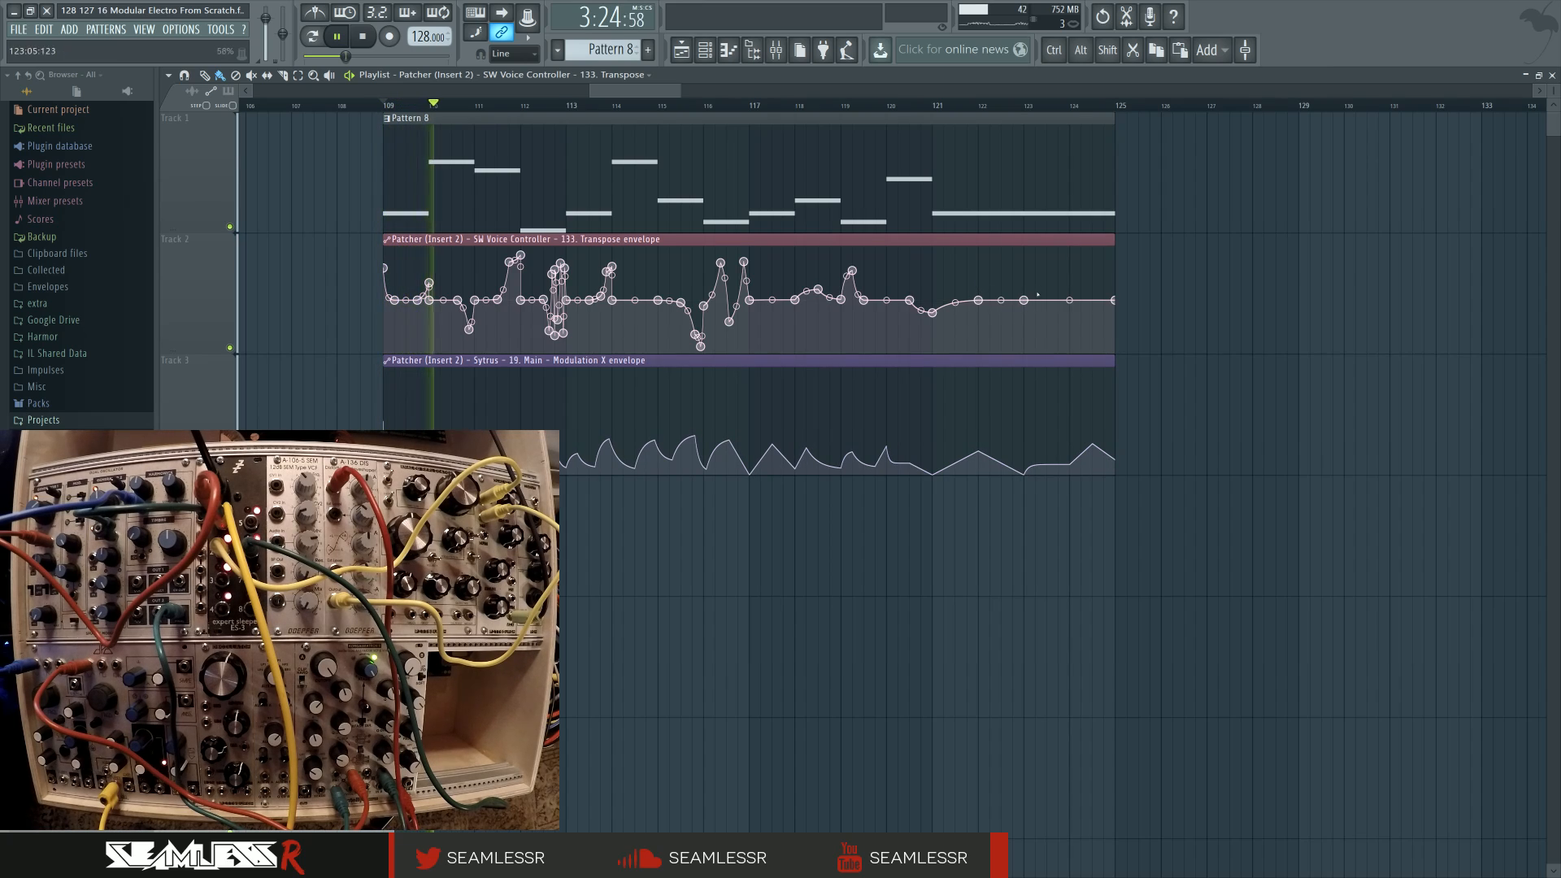
drag(1046, 300, 1080, 267)
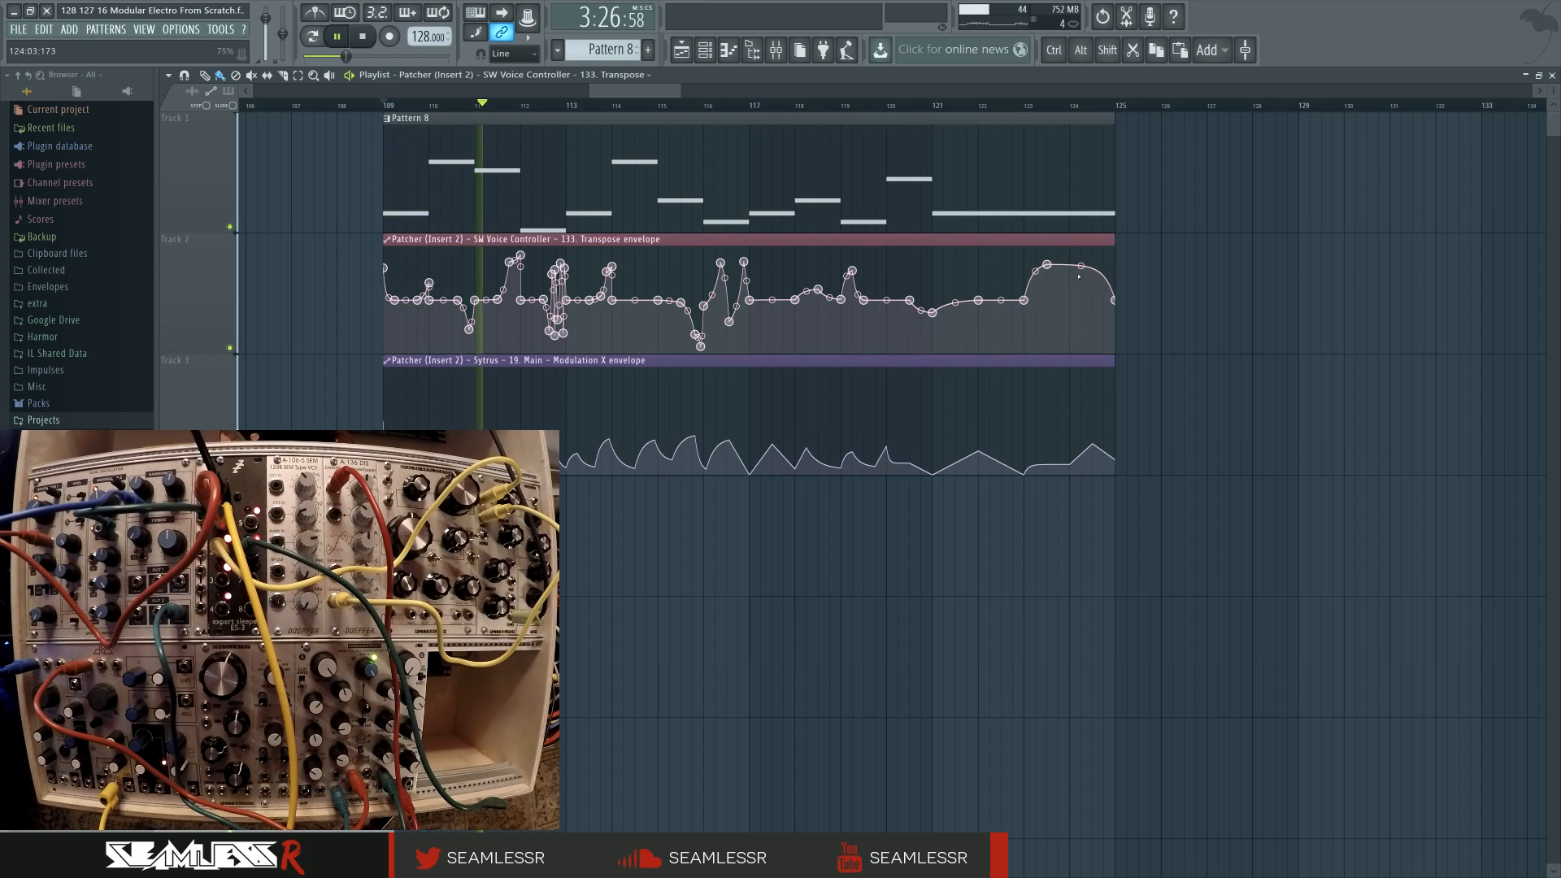
click(1024, 109)
mouse_move(1080, 266)
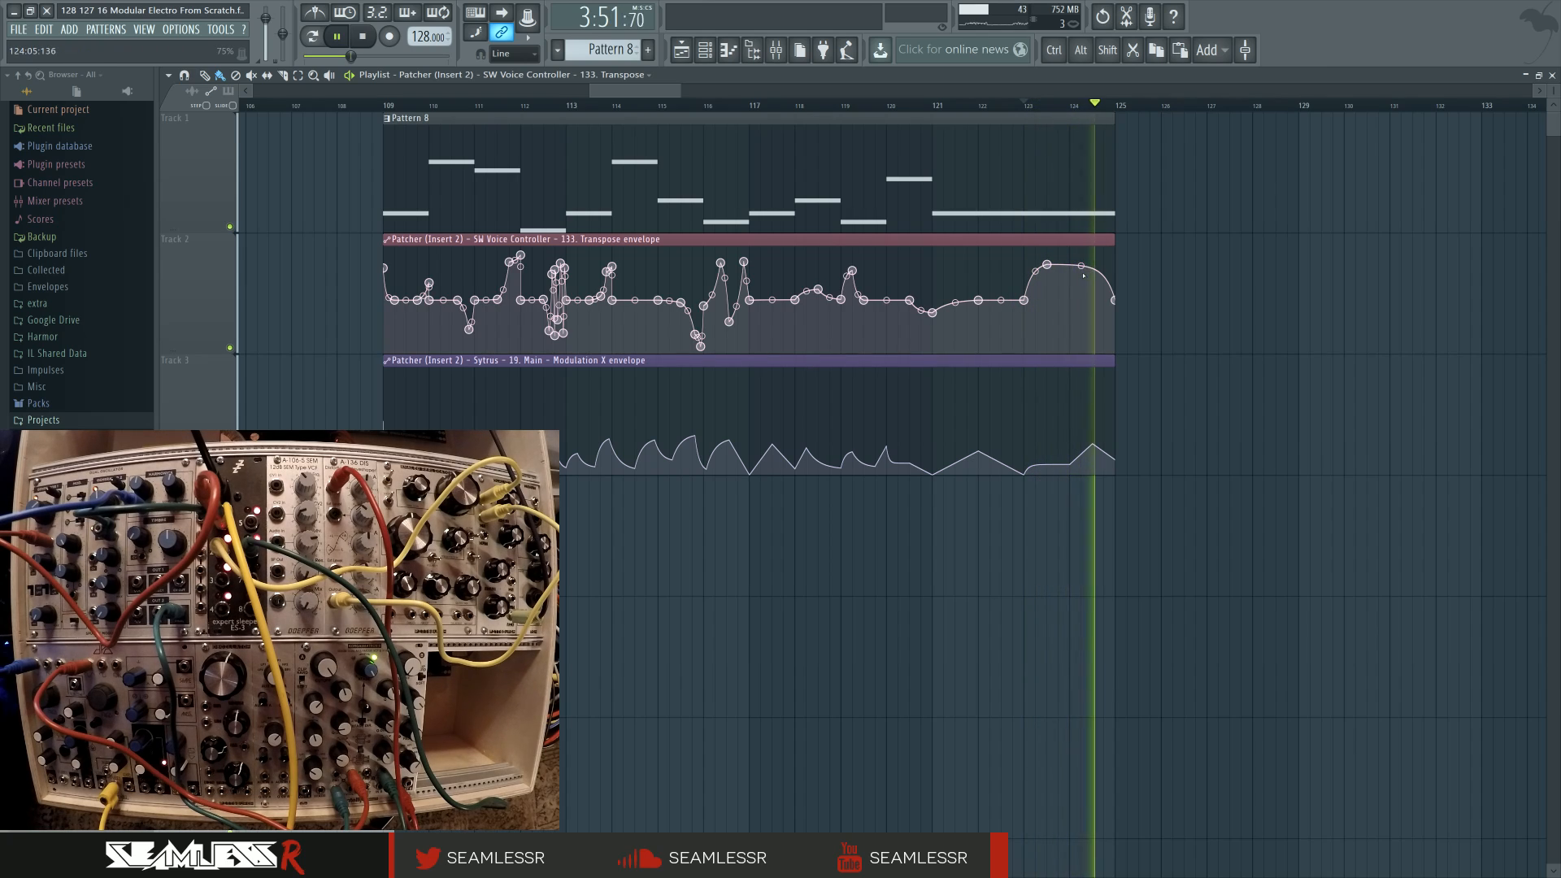
key(space)
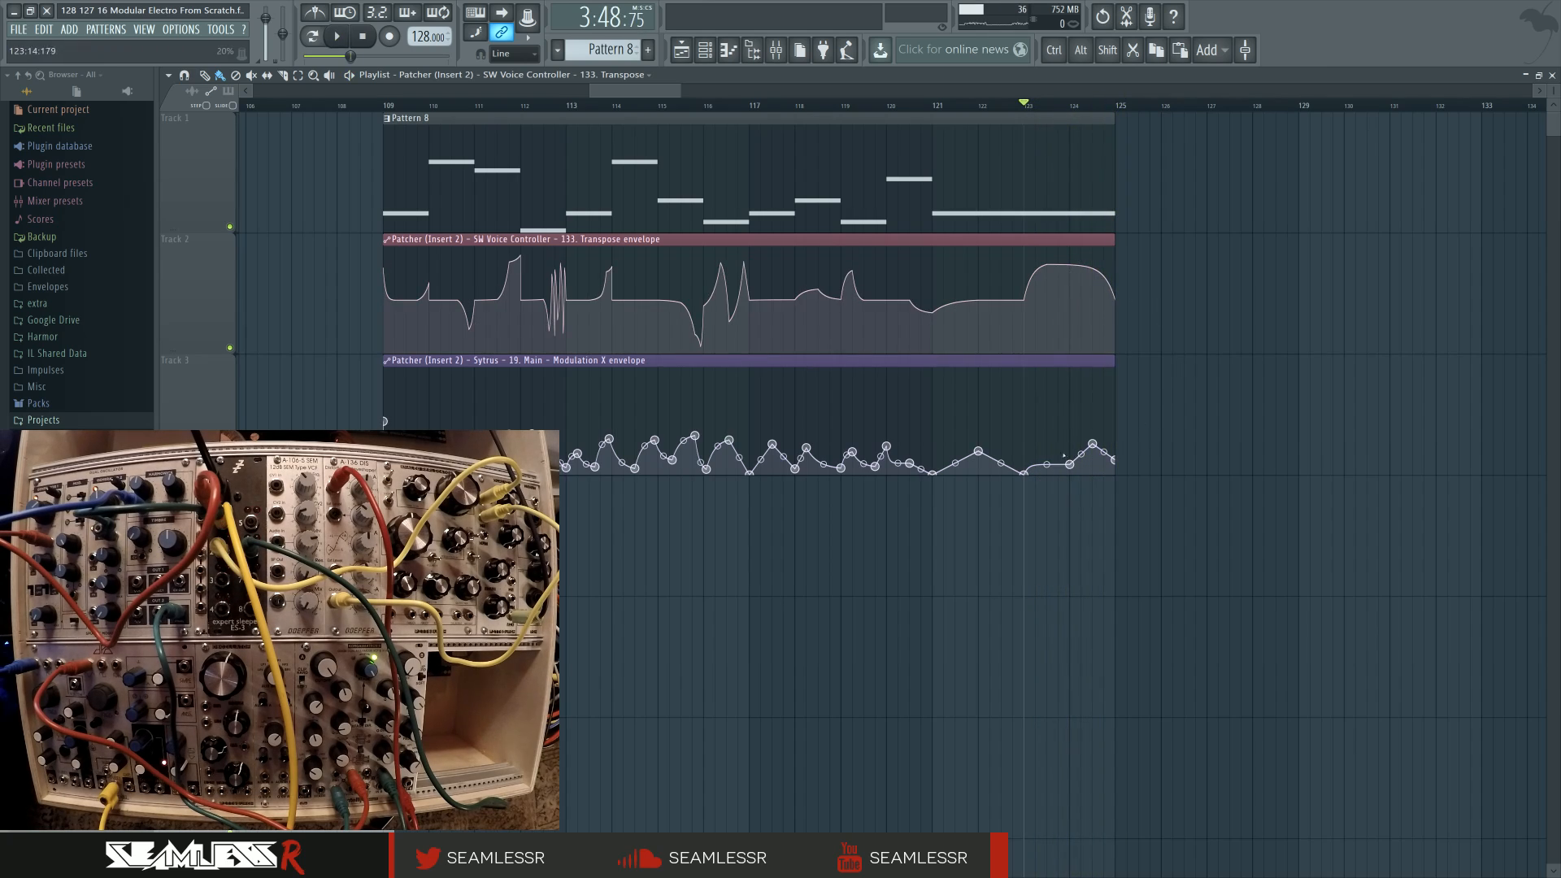
Step: Reshape the final Modulation X wave into a higher peak around bar 124 while playing from bar 123
key(space)
drag(1070, 446, 1070, 434)
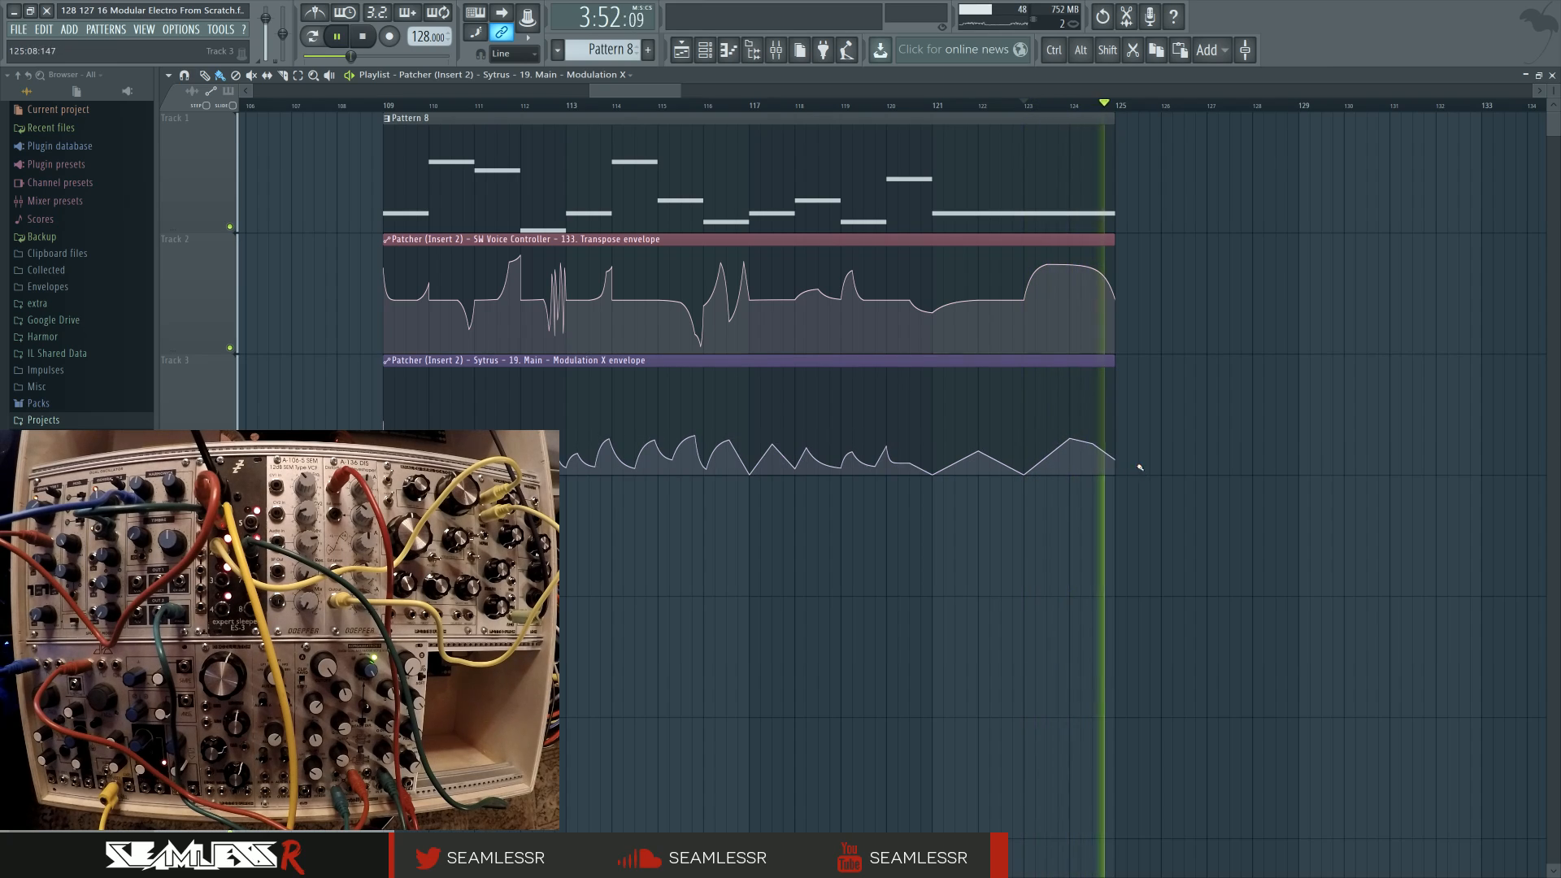
key(space)
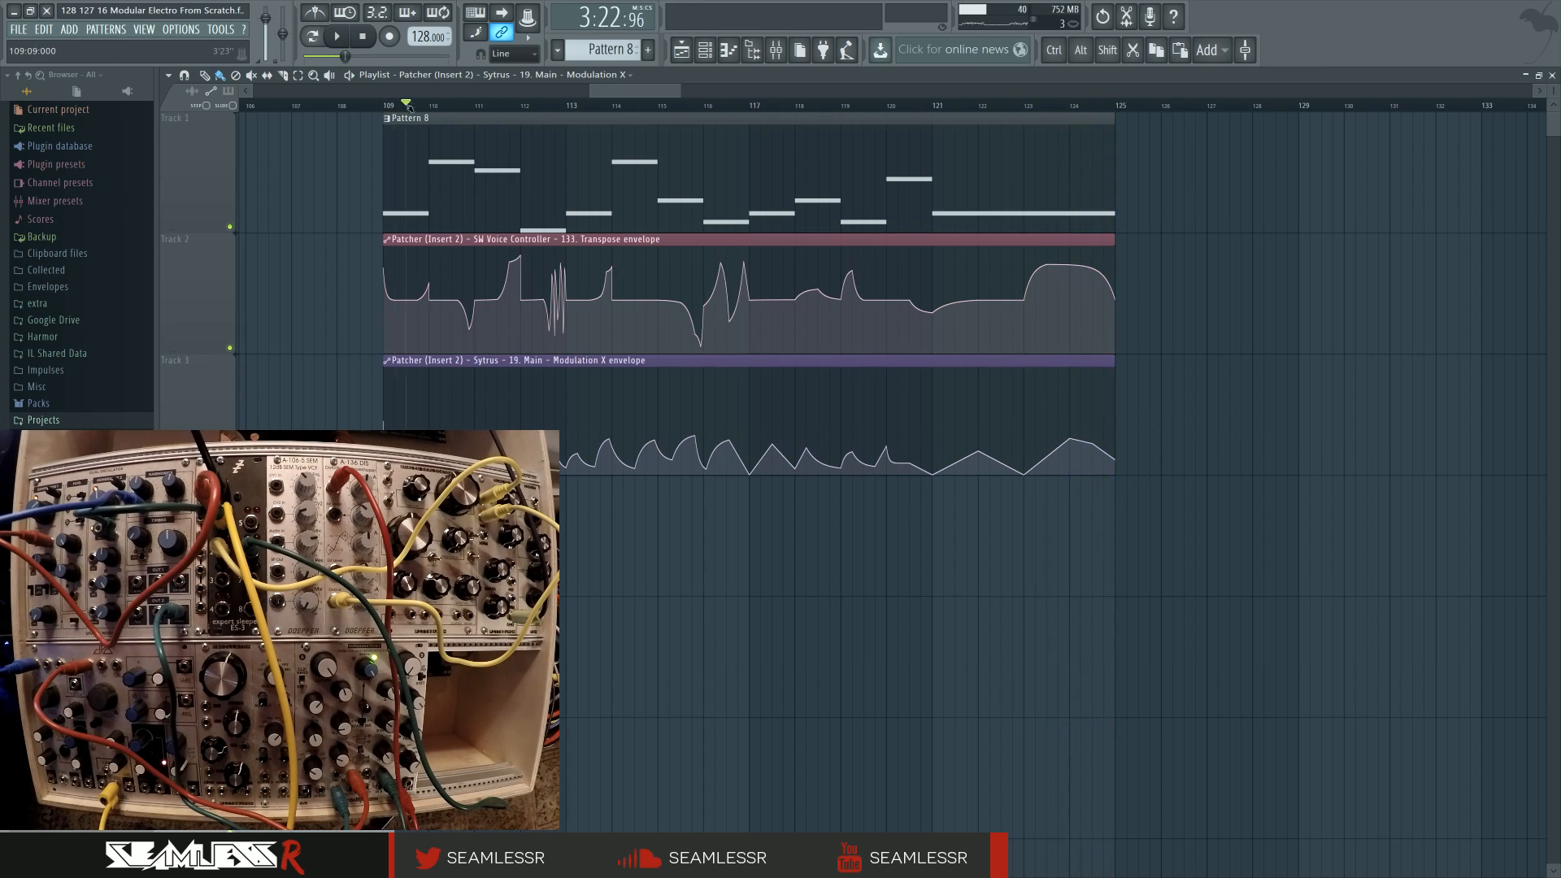
Step: Select the Pattern 8, Transpose and Modulation X clips across bars 109 to 125
drag(389, 118, 1118, 243)
scroll(993, 446, left, 2)
scroll(992, 446, down, 1)
scroll(993, 446, up, 1)
scroll(1004, 516, left, 3)
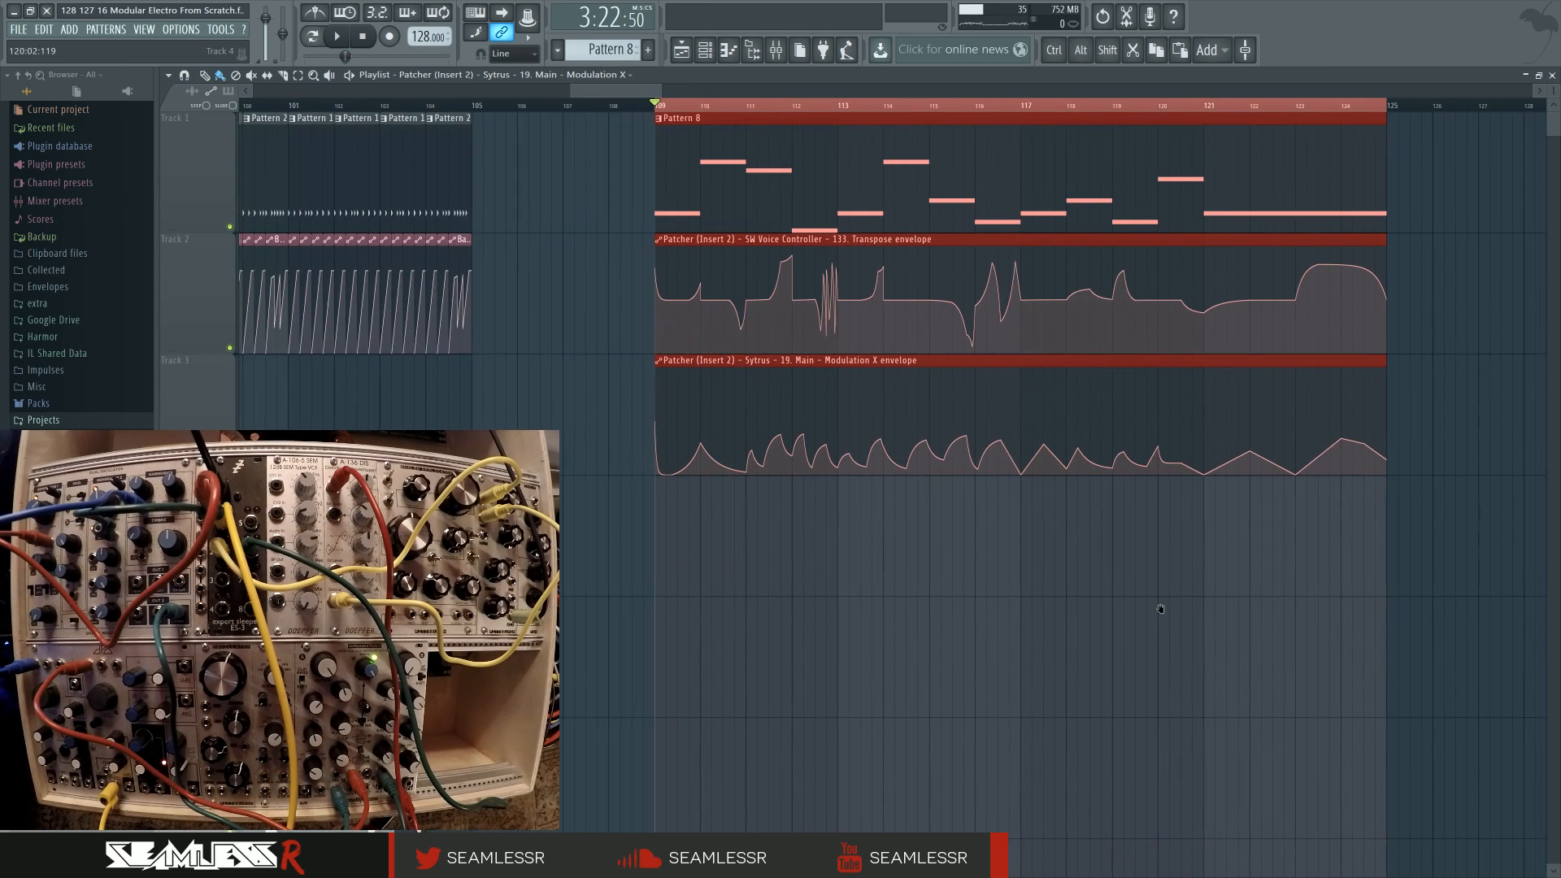
Step: Open the mixer, play the selection briefly, and select the Insert 1 track to show its effects
key(F9)
key(space)
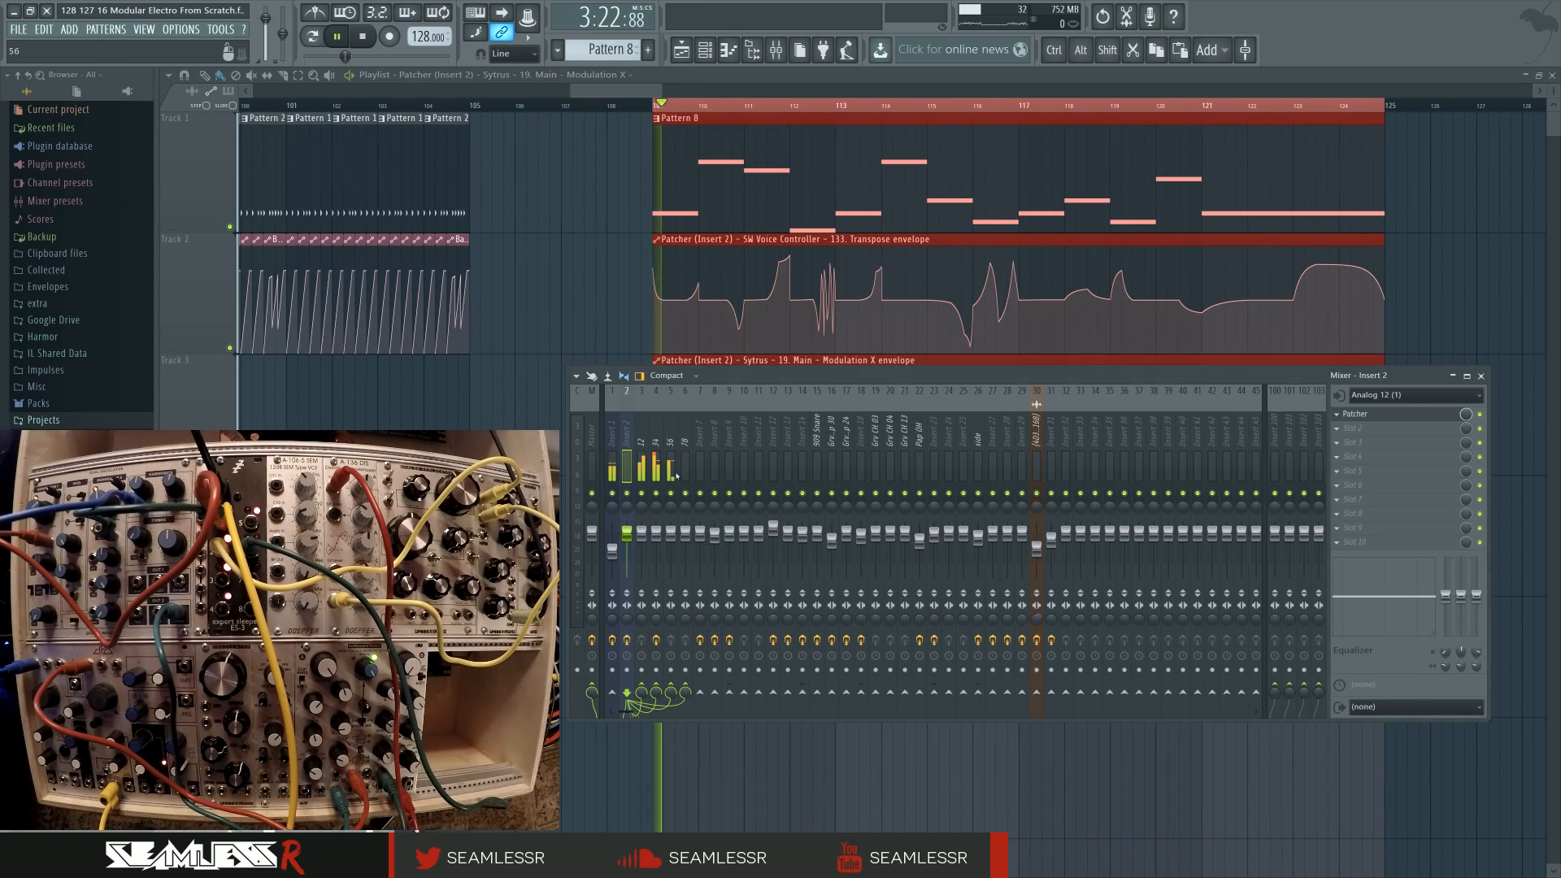
click(612, 439)
key(space)
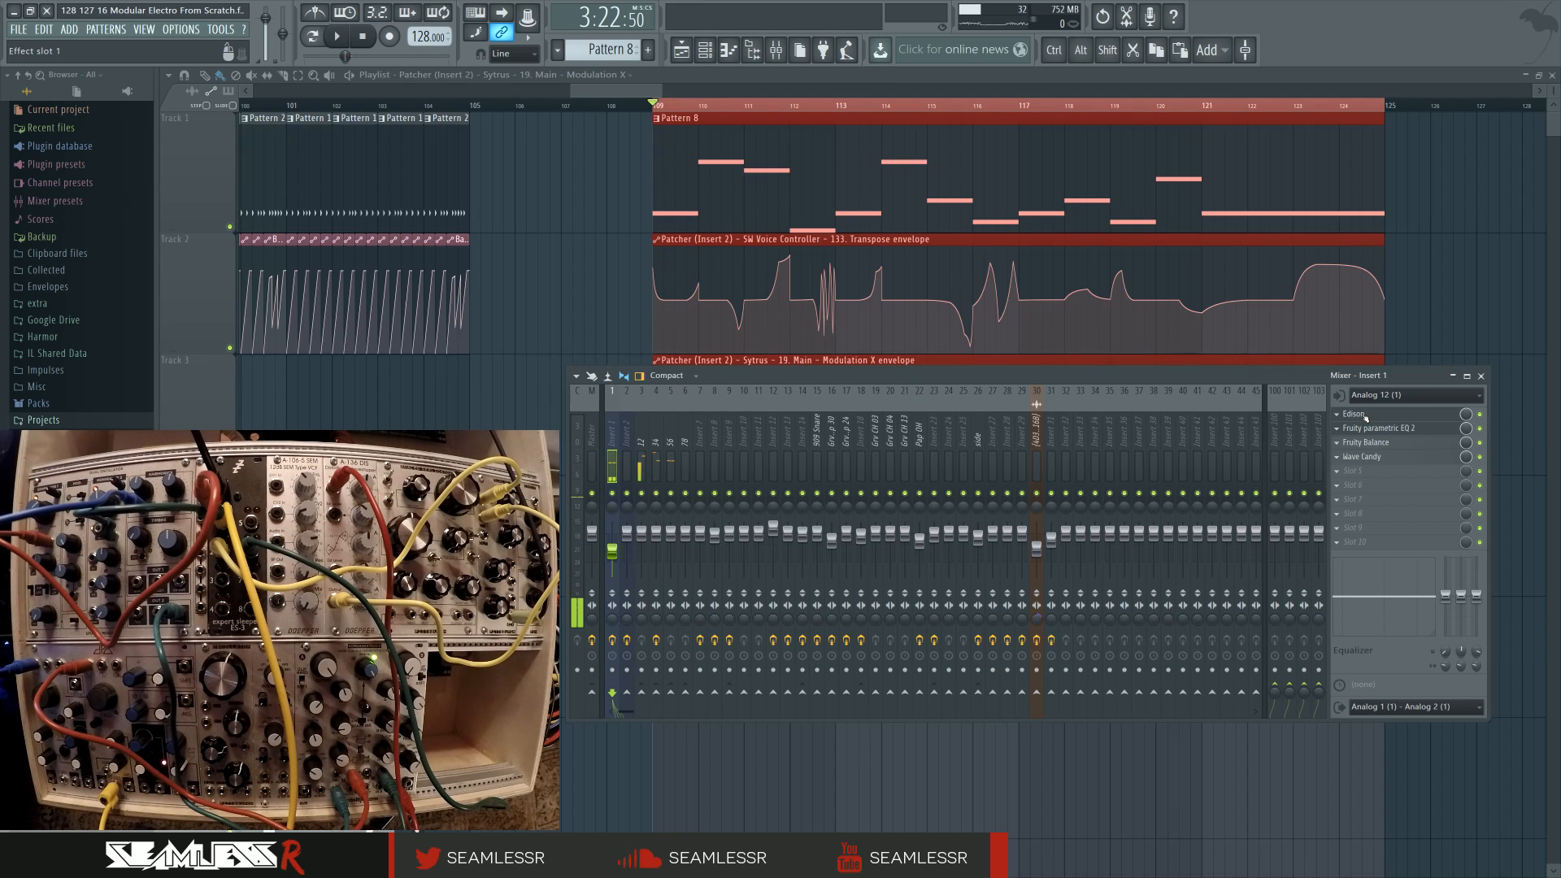
Step: Open Edison on the Insert 1 track and clear its old recording
click(1356, 415)
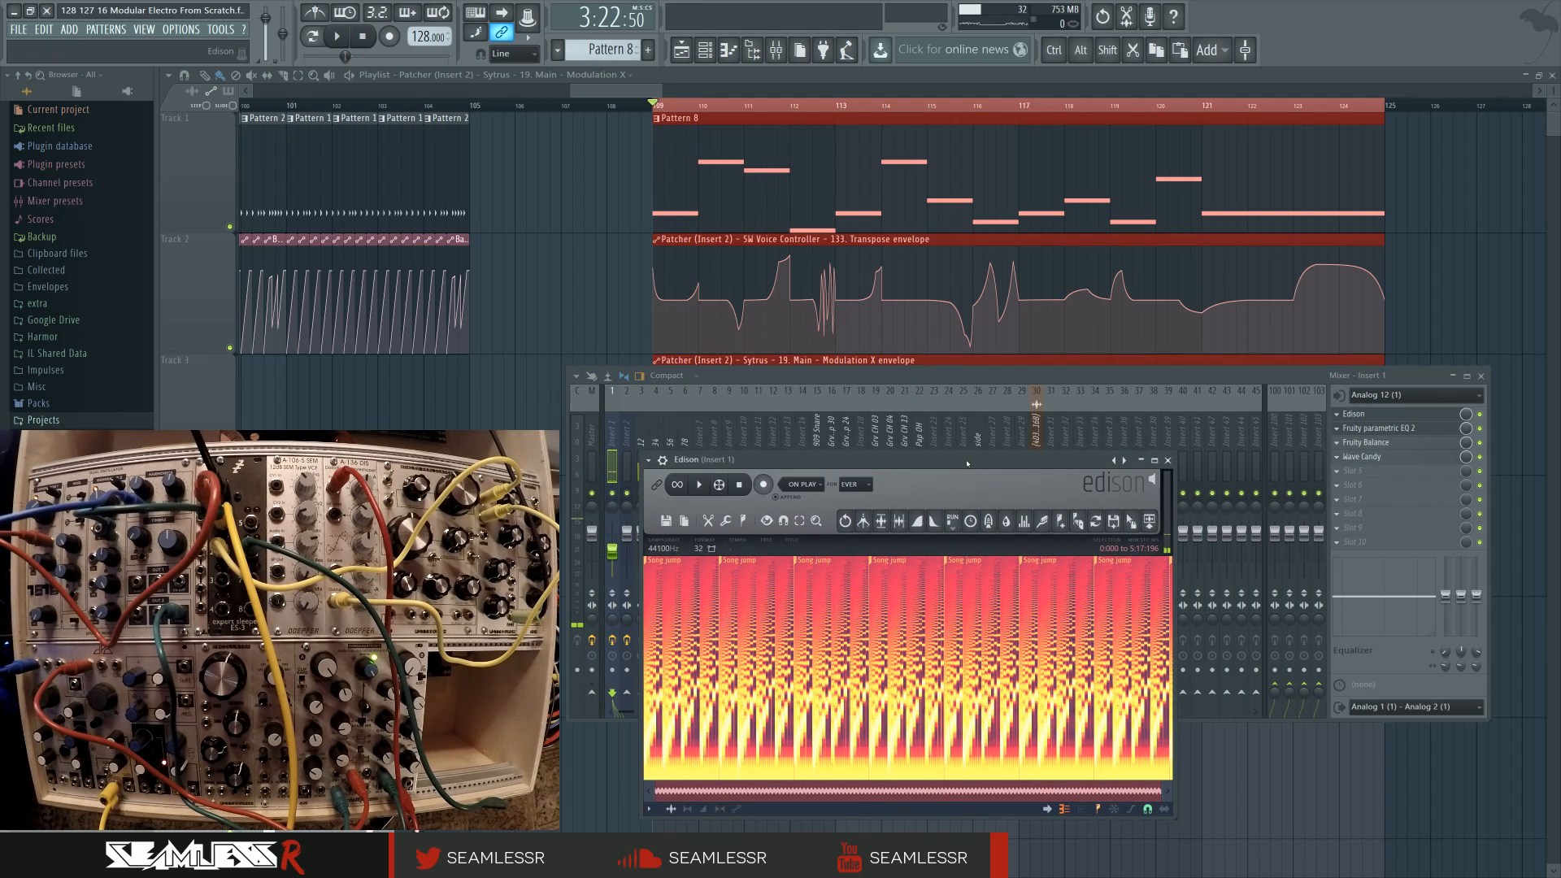
key(Delete)
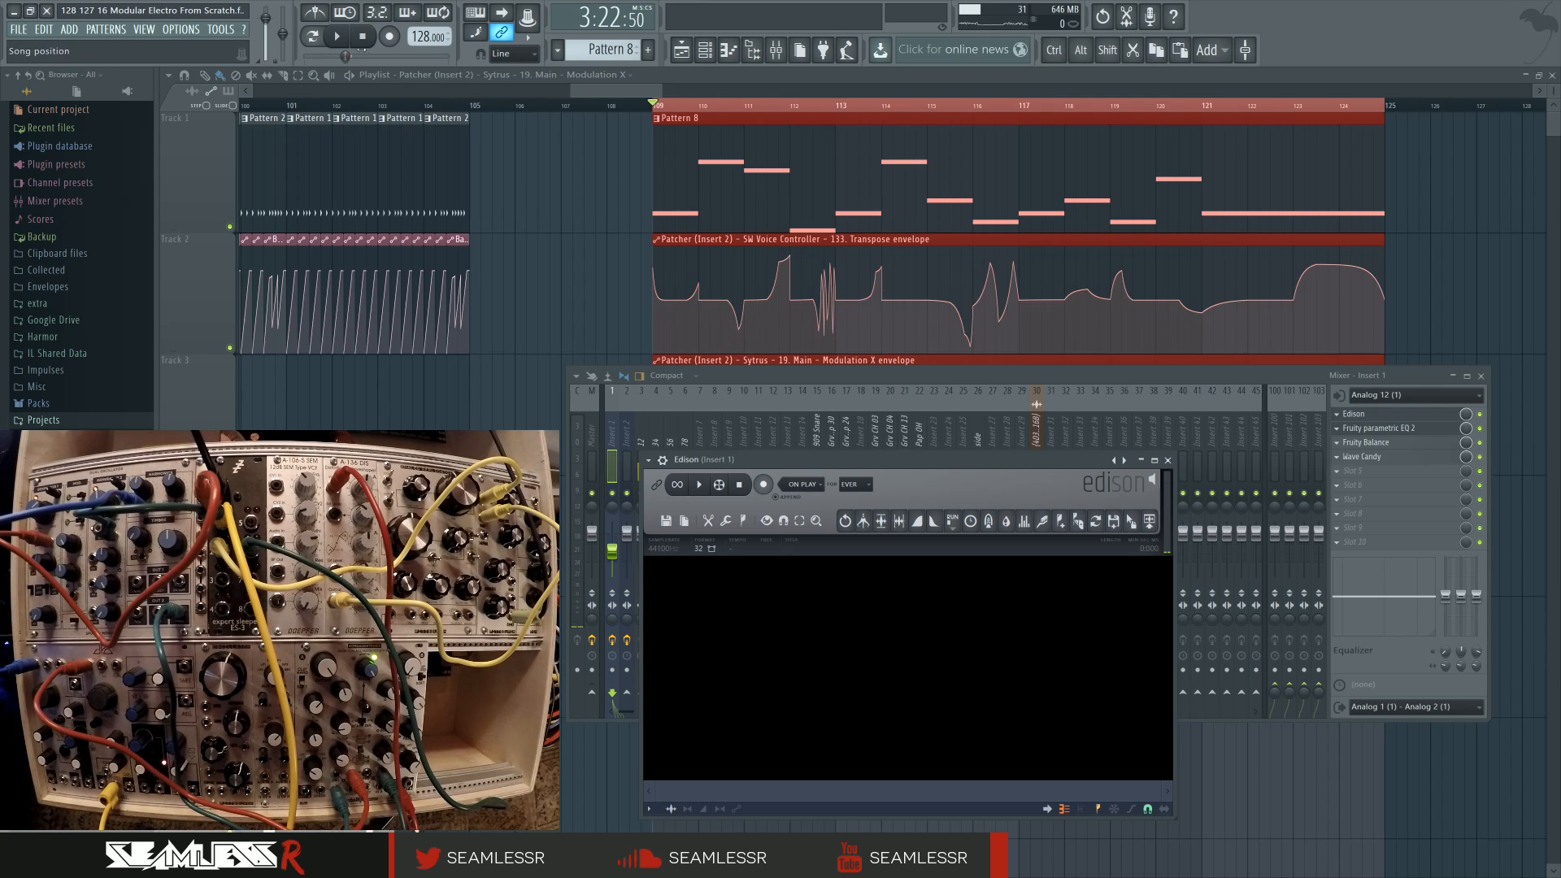
Step: Audition the selected bars 109 to 125 with the Edison window open
key(space)
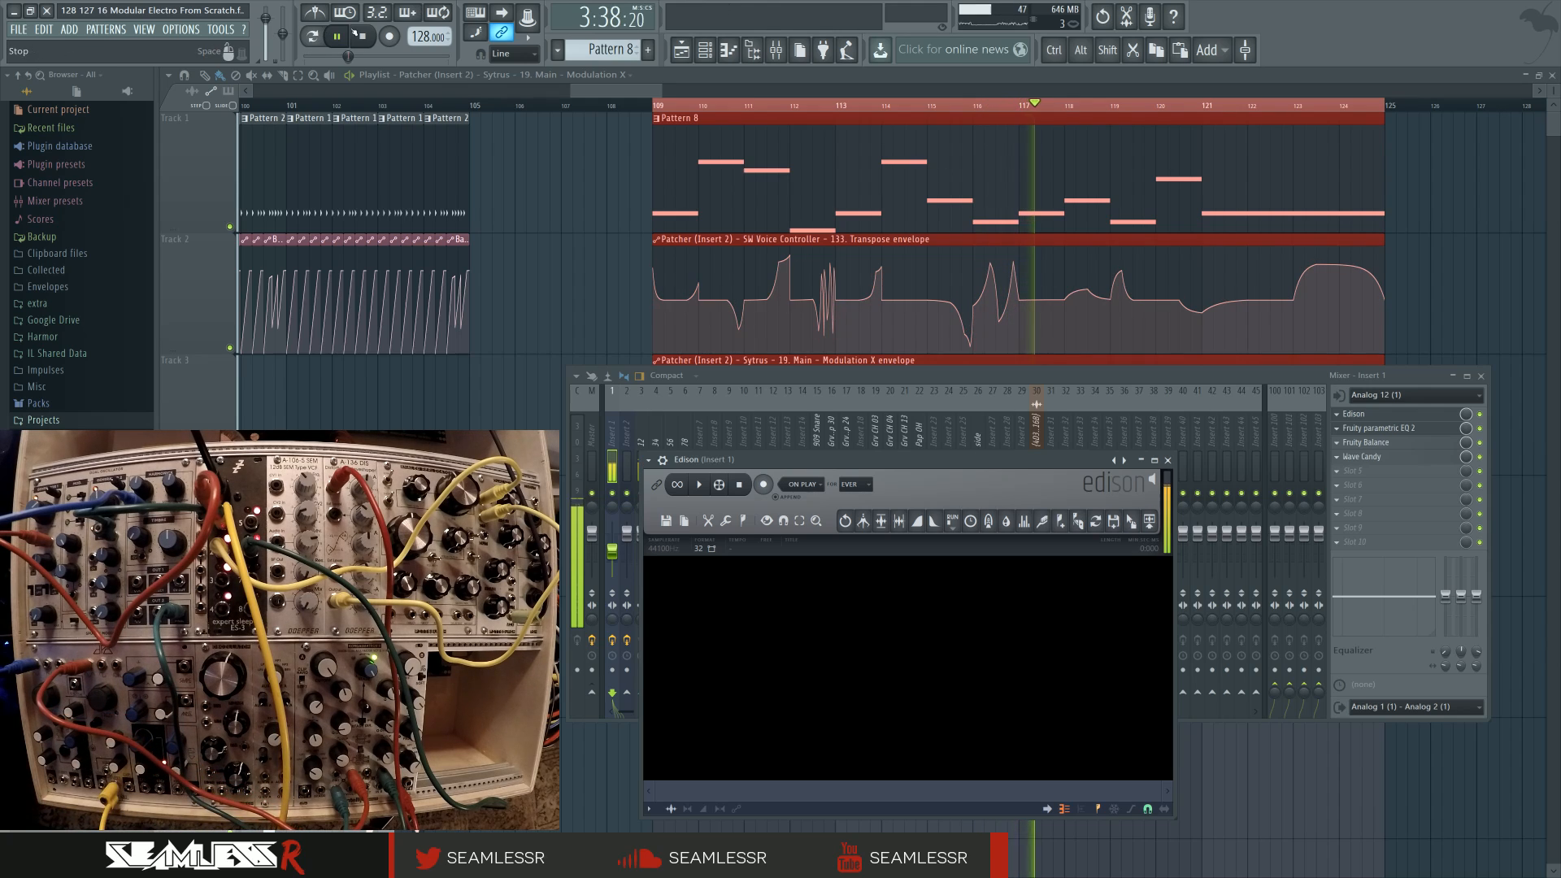
key(space)
key(space)
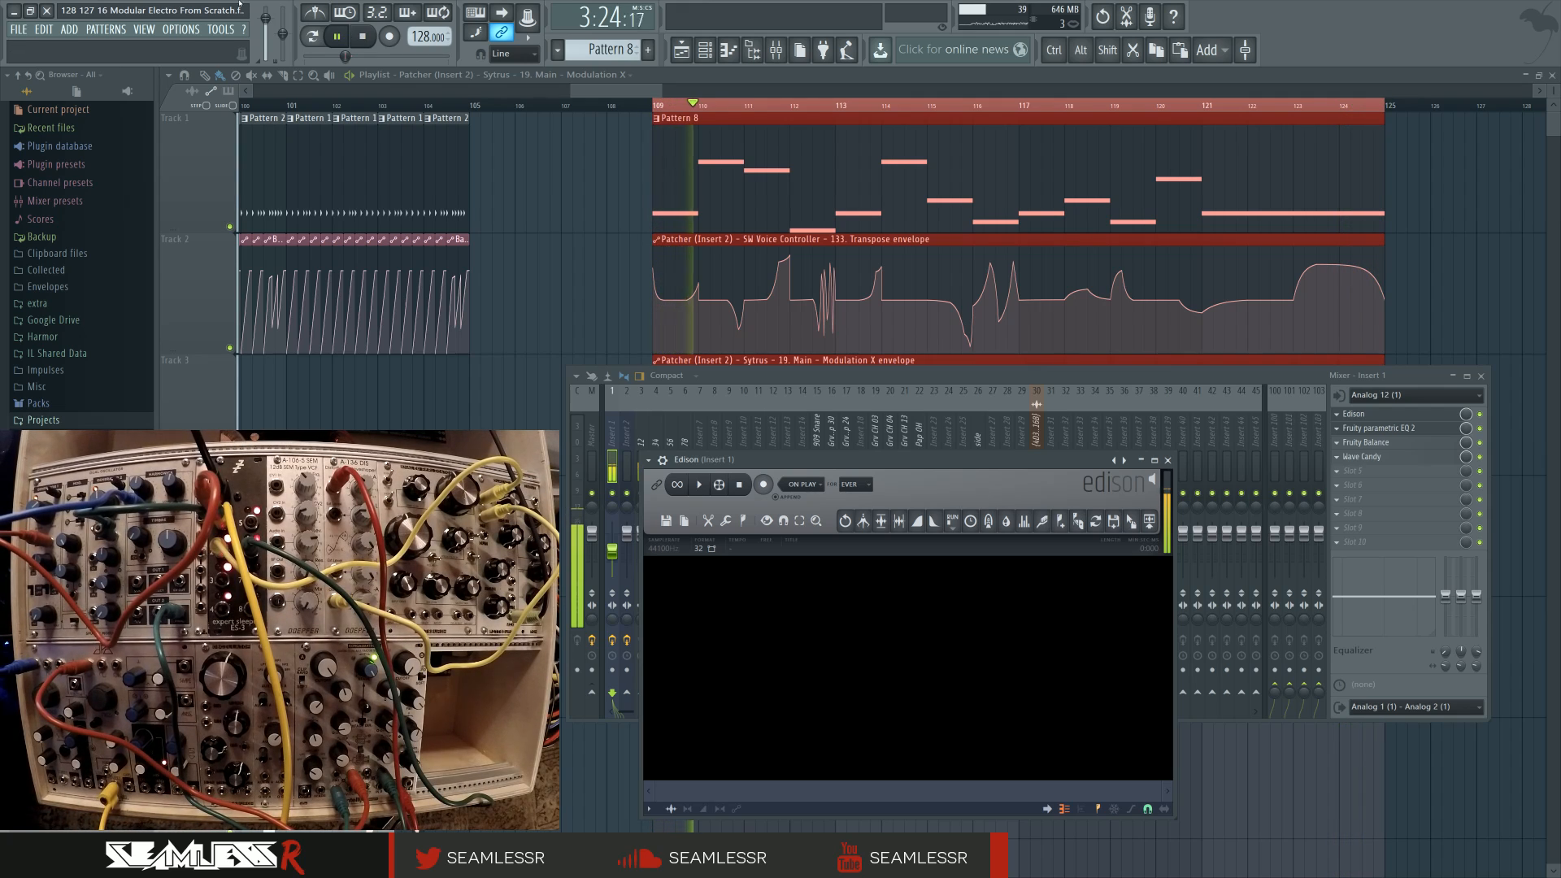
click(363, 37)
drag(909, 469, 917, 469)
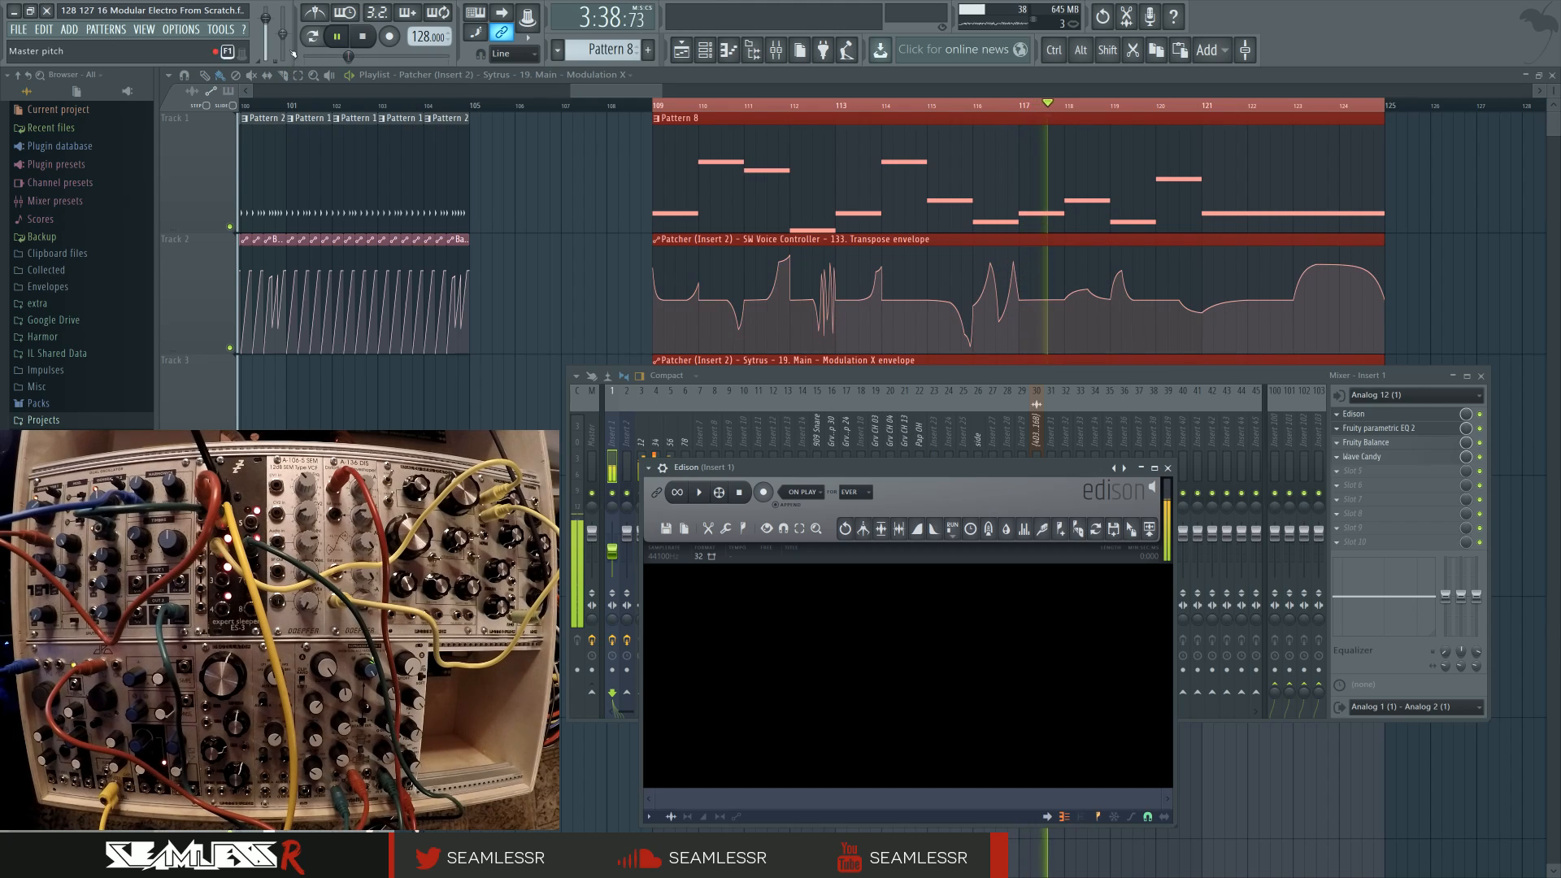
click(362, 36)
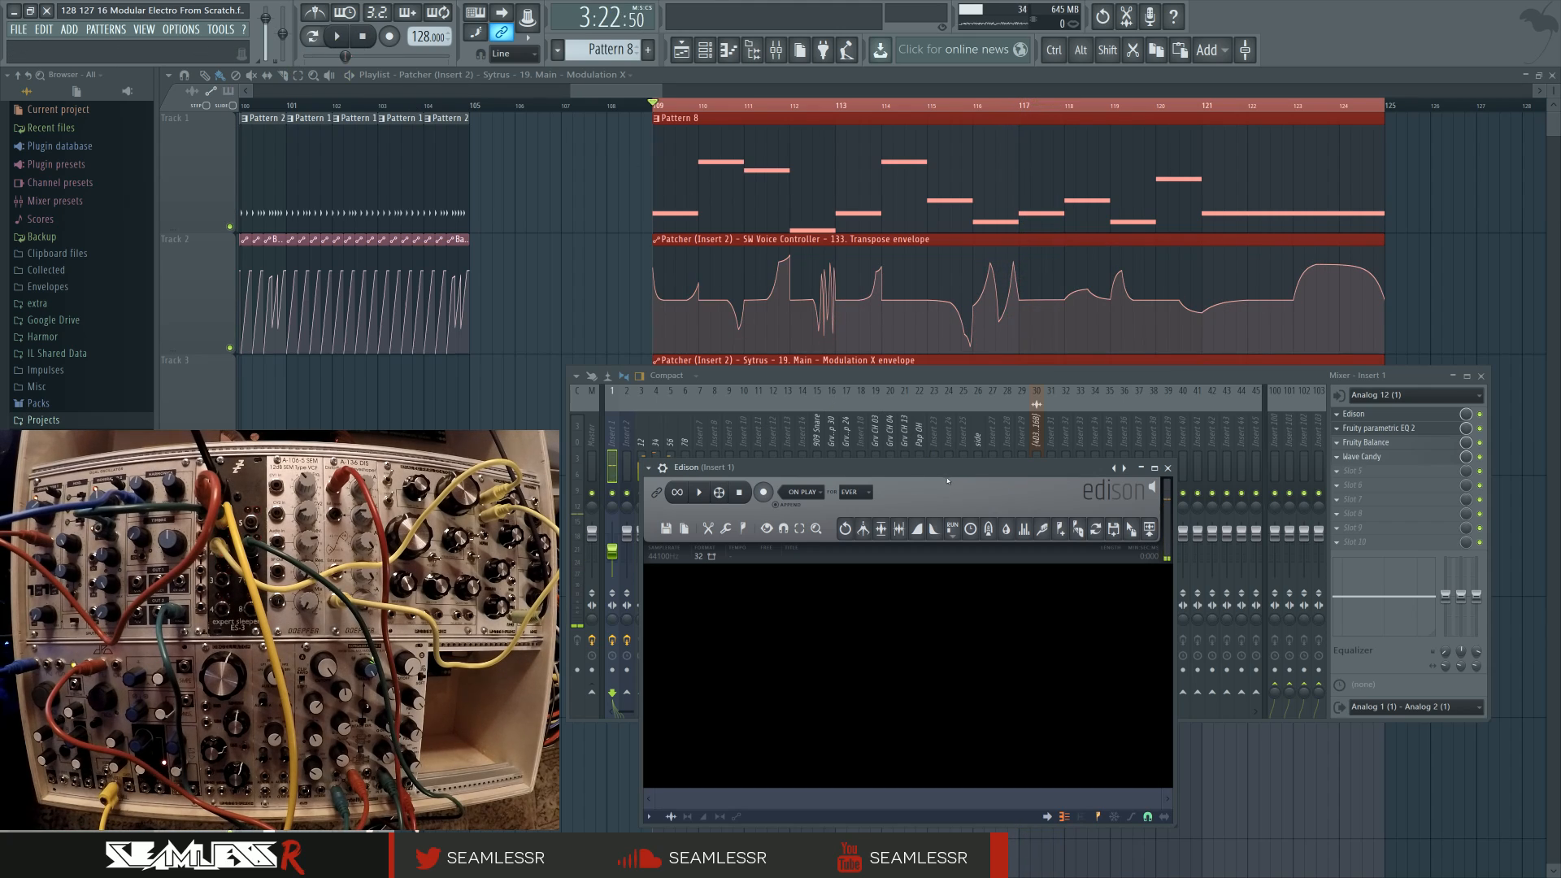
Step: Record two looped passes of bars 109 to 125 into Edison, and delete the excess audio after the 1:00.000 mark
click(349, 38)
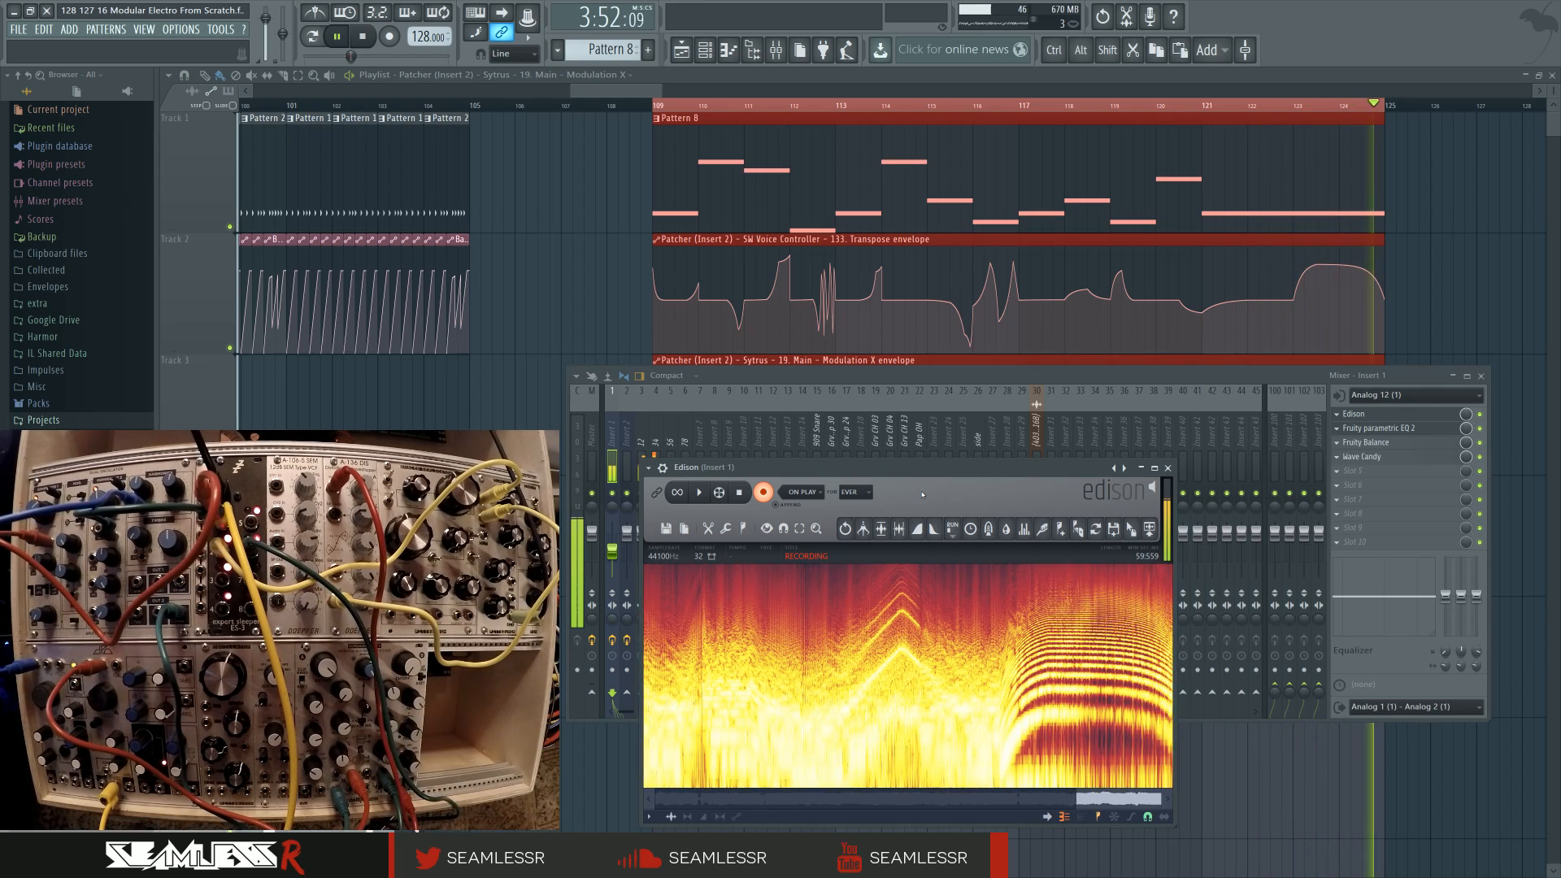
click(763, 492)
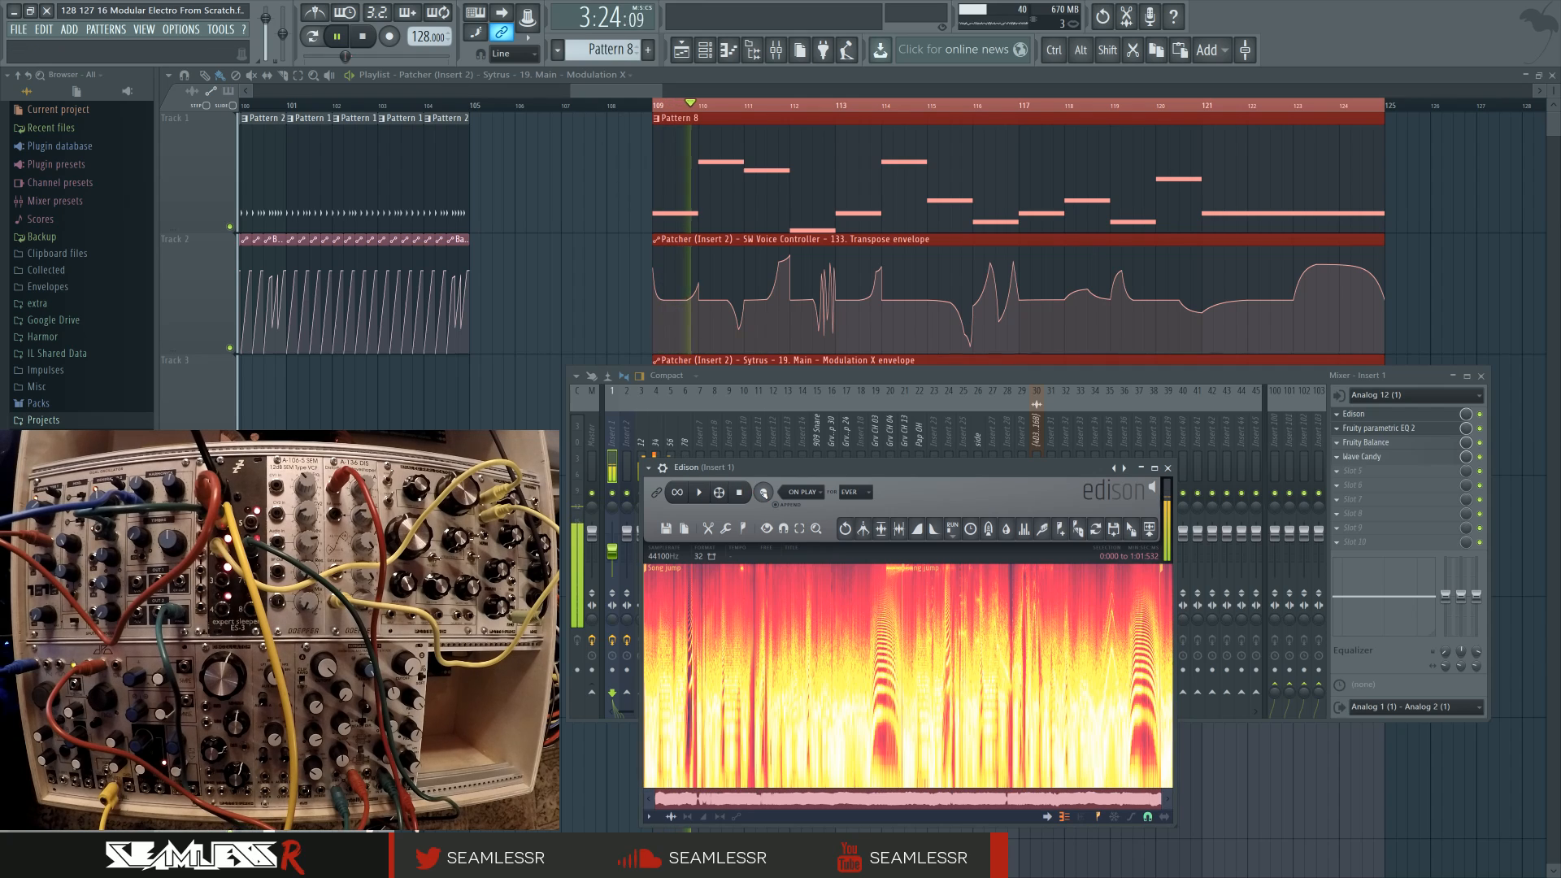
click(364, 37)
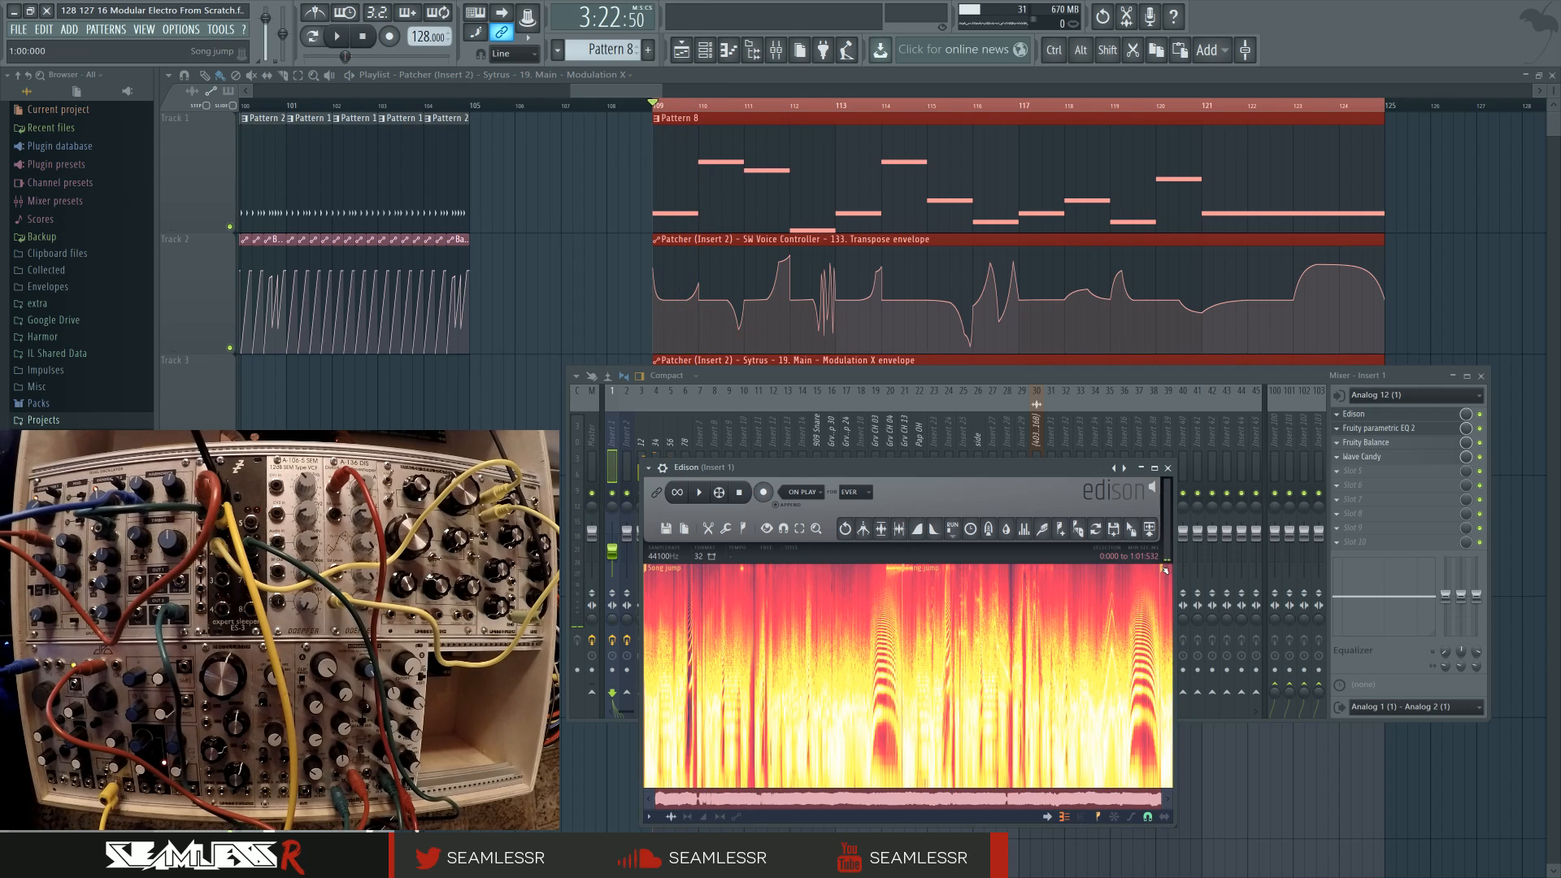
click(1164, 570)
key(Delete)
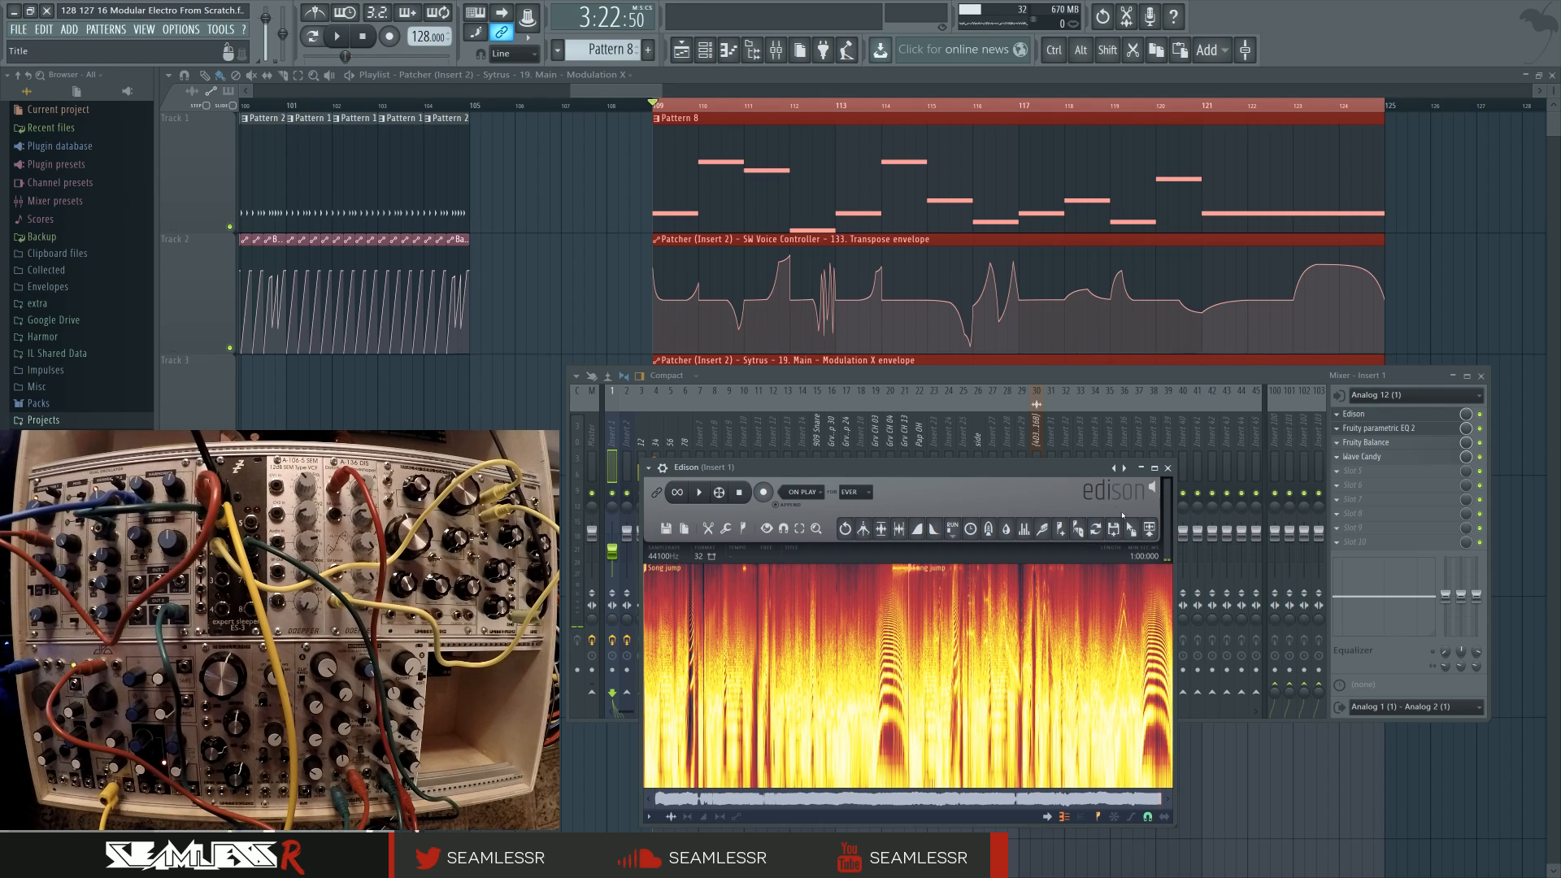
Step: Place the Edison recording on playlist Track 1 as an audio clip starting at bar 133
drag(1130, 528, 1424, 203)
drag(1487, 243, 614, 317)
scroll(766, 350, down, 3)
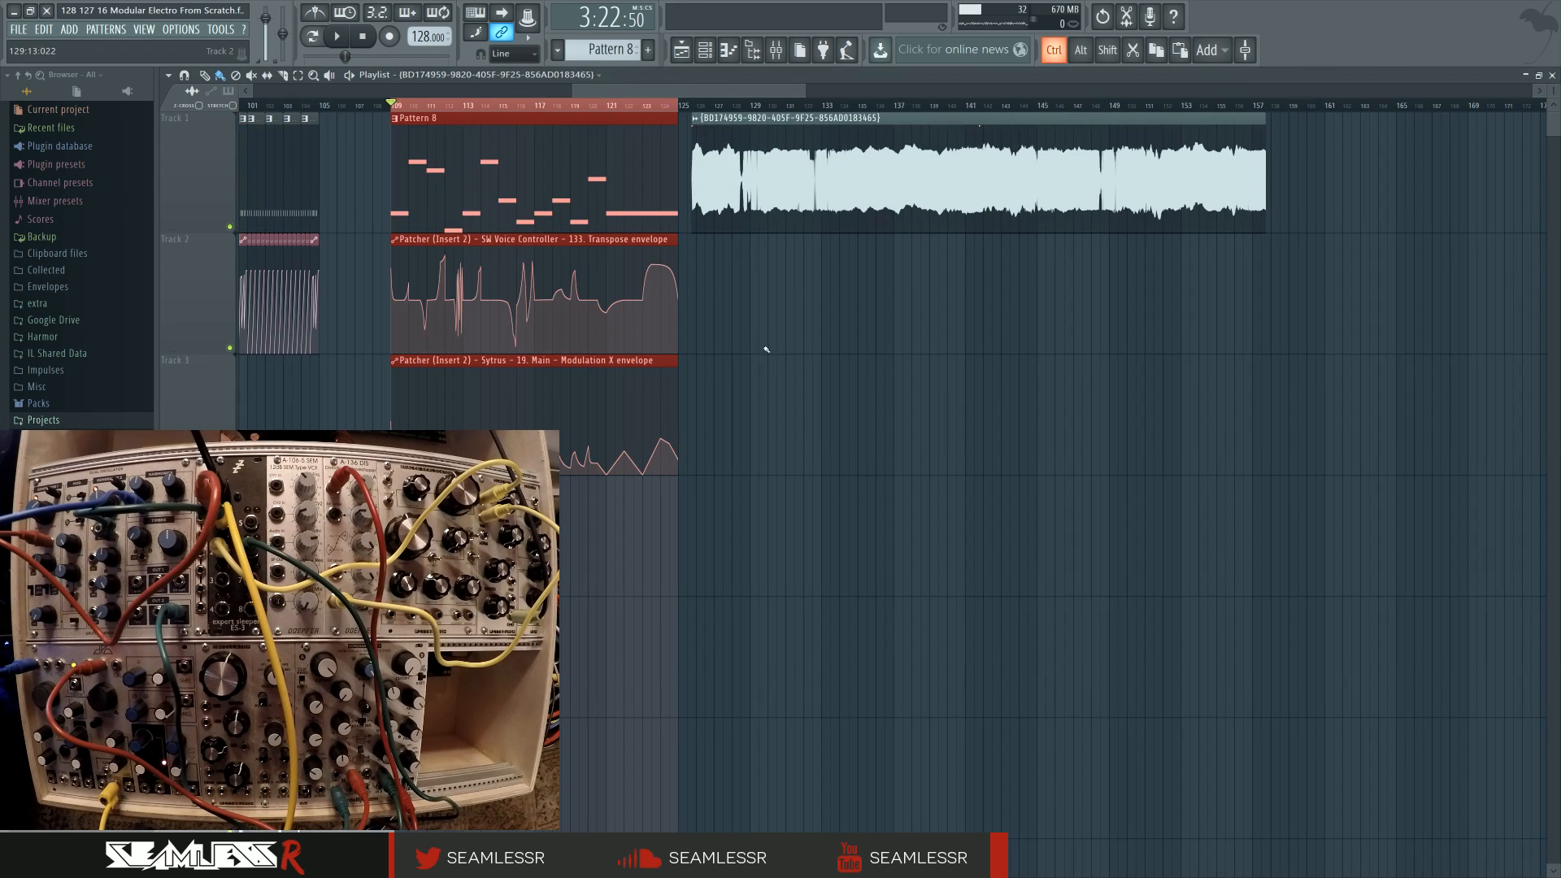
drag(782, 205, 911, 205)
scroll(832, 274, up, 6)
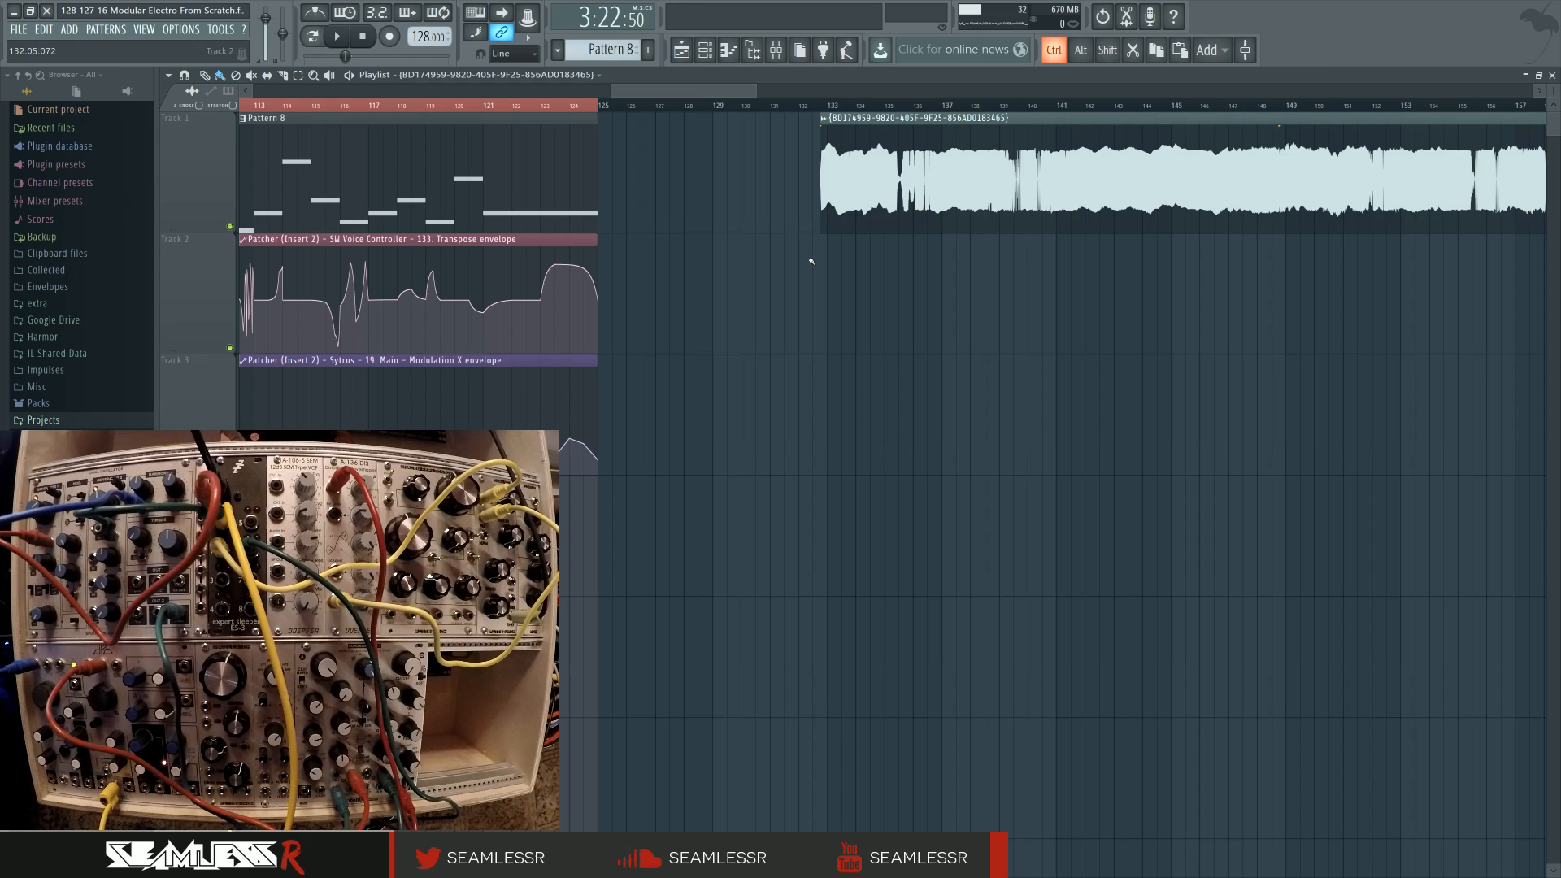
scroll(832, 273, down, 8)
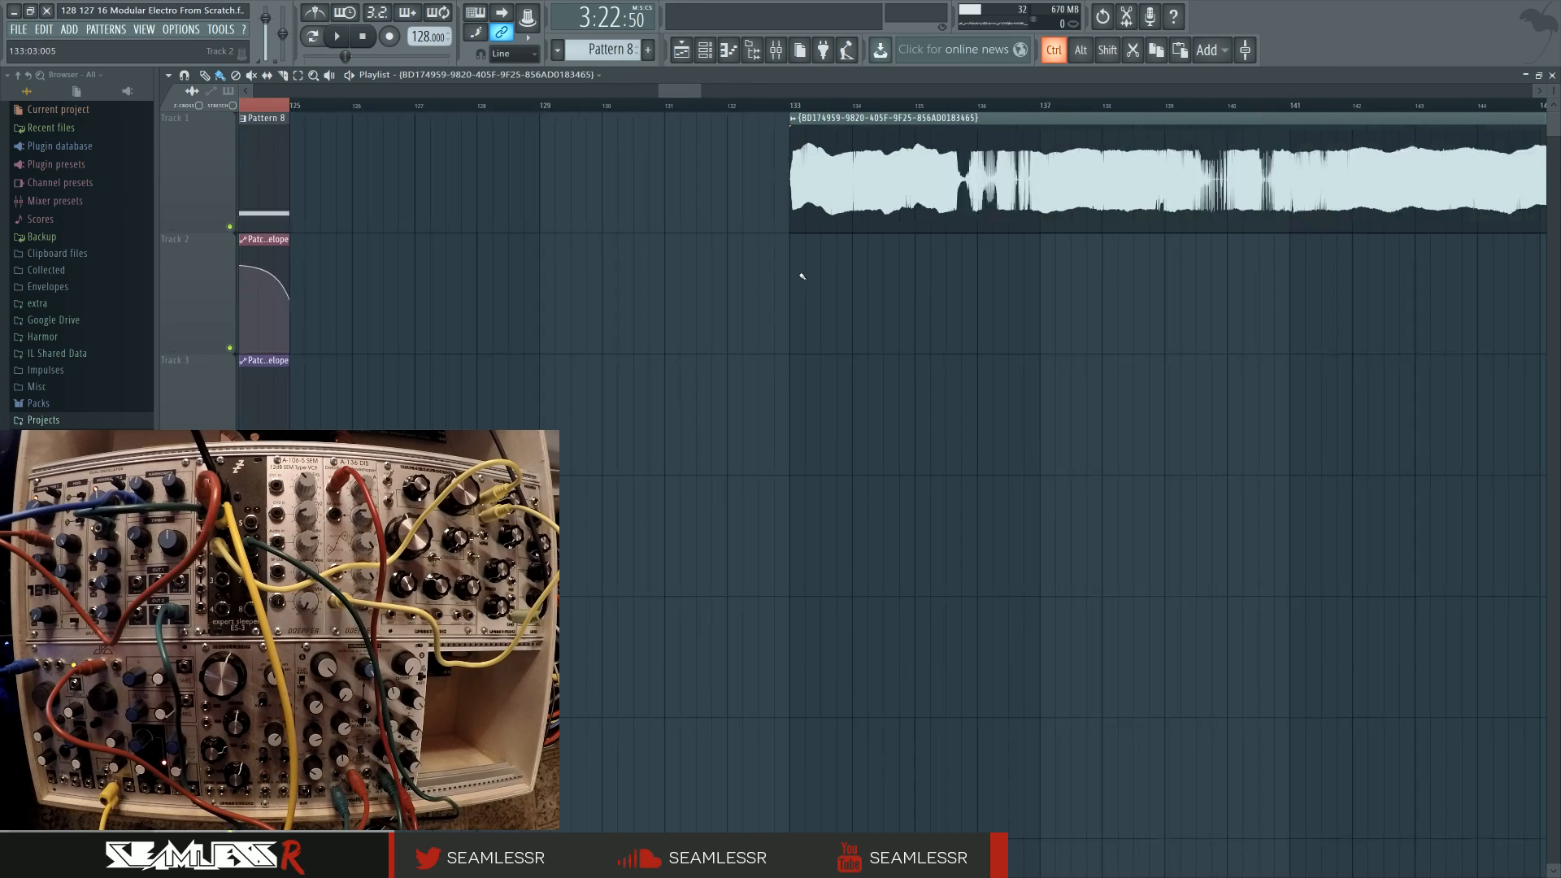
Step: Set the playlist time selection to bars 133 to 165 over the recorded clip, and deselect the clips
drag(800, 106, 1037, 117)
drag(641, 110, 800, 109)
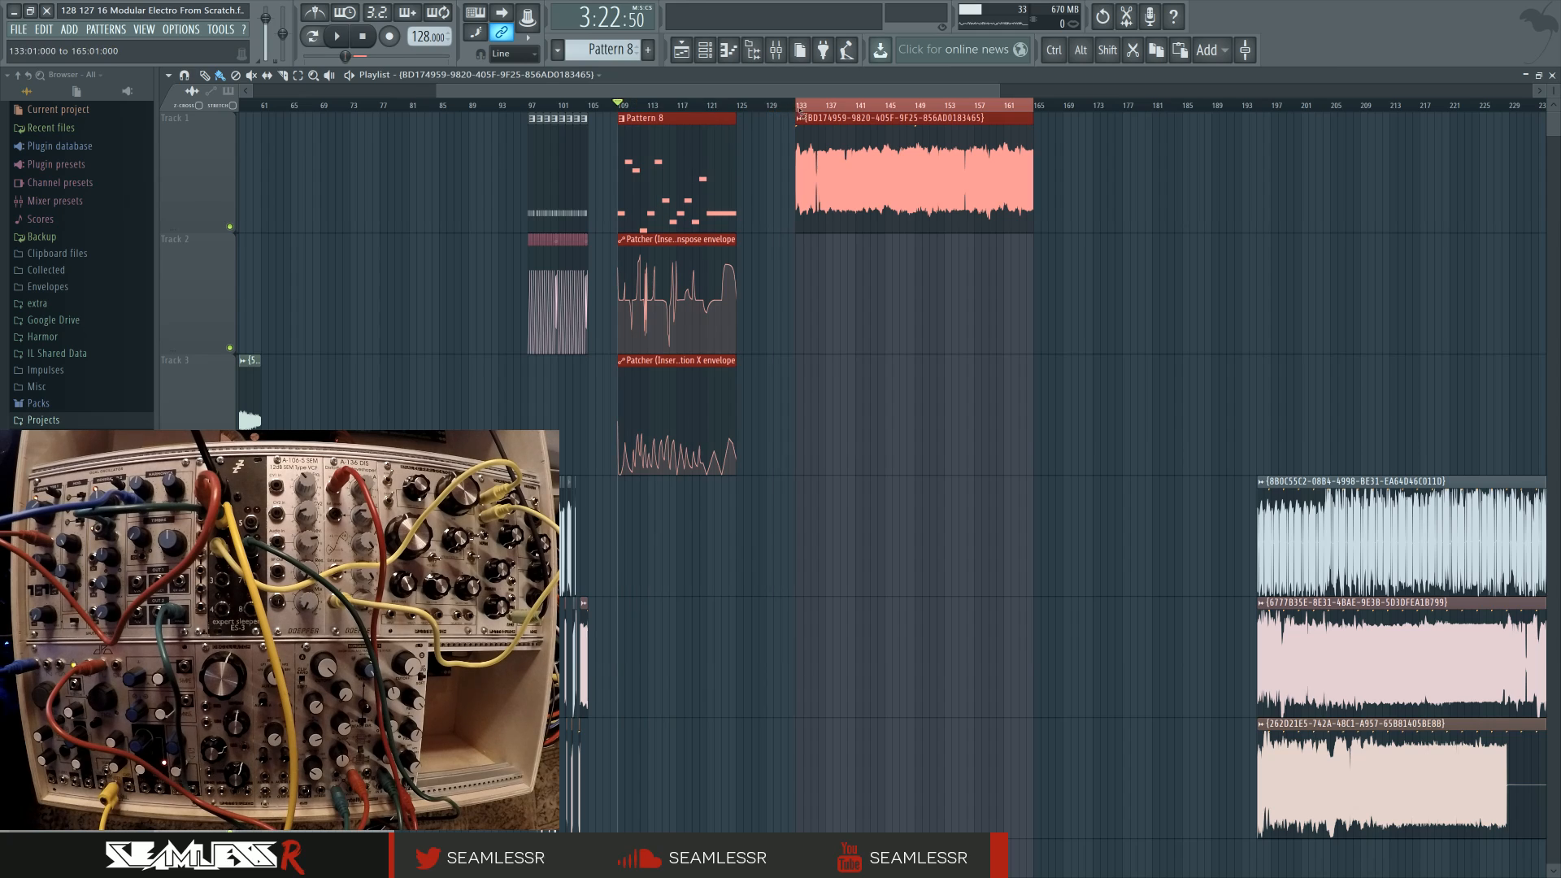
click(888, 493)
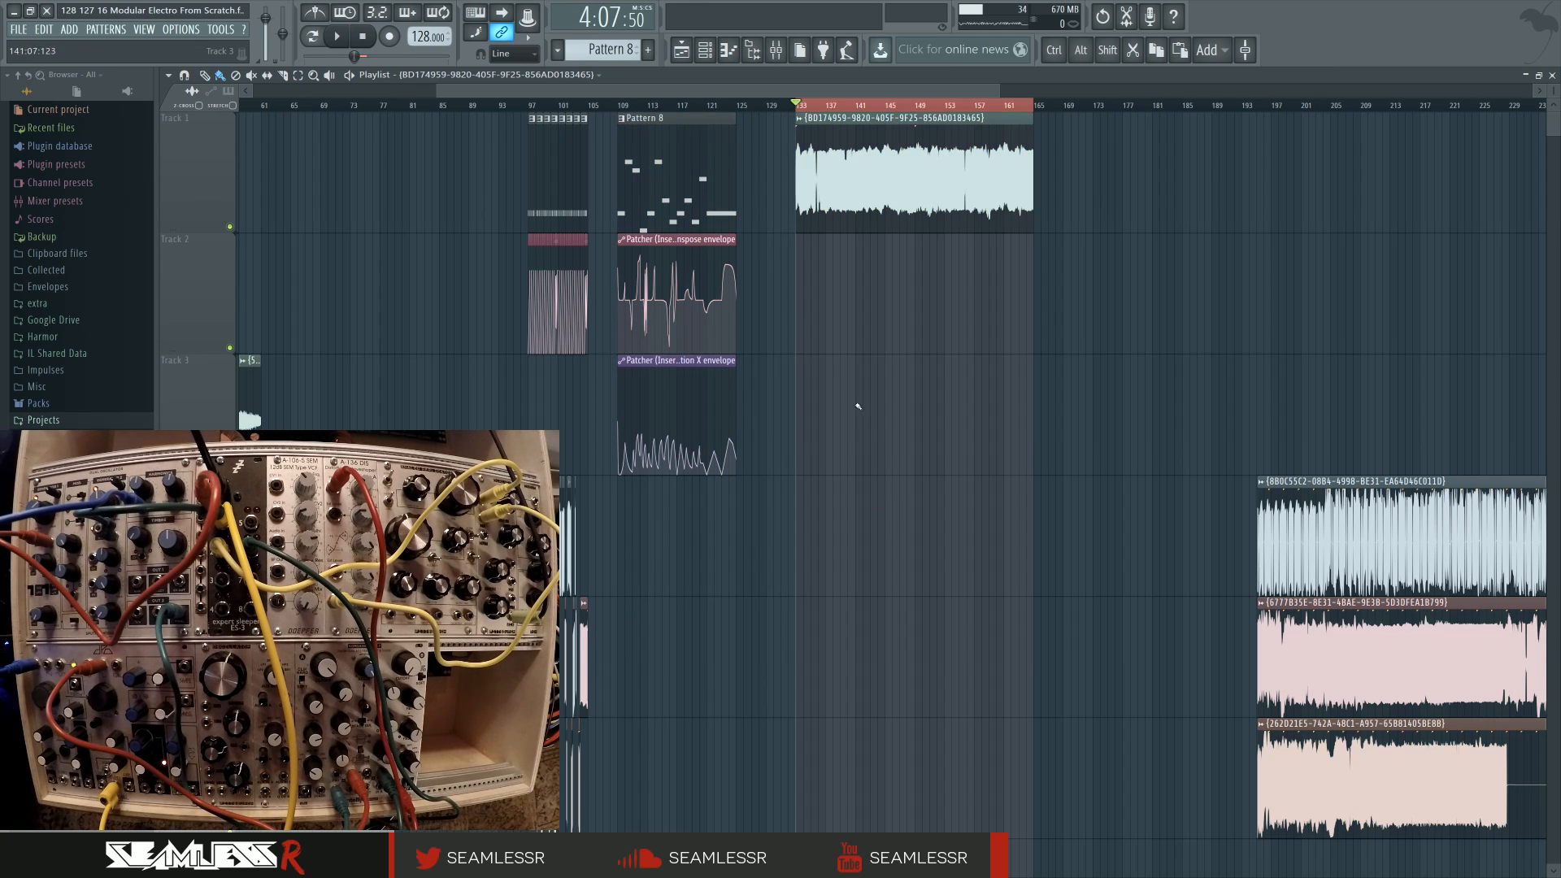
scroll(858, 405, up, 4)
drag(872, 383, 664, 410)
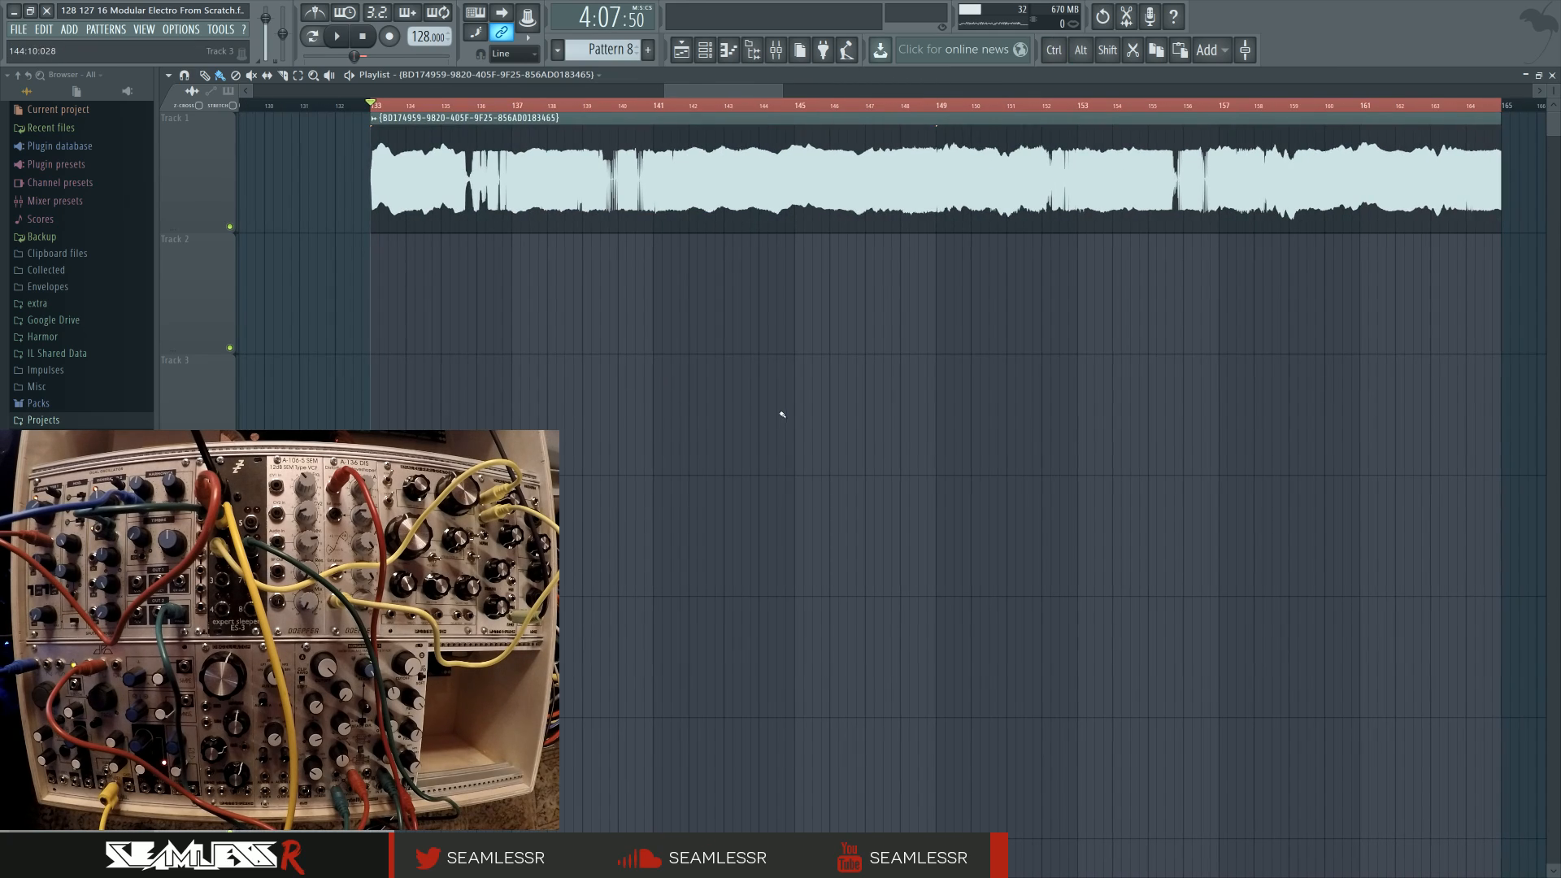
drag(815, 388, 807, 405)
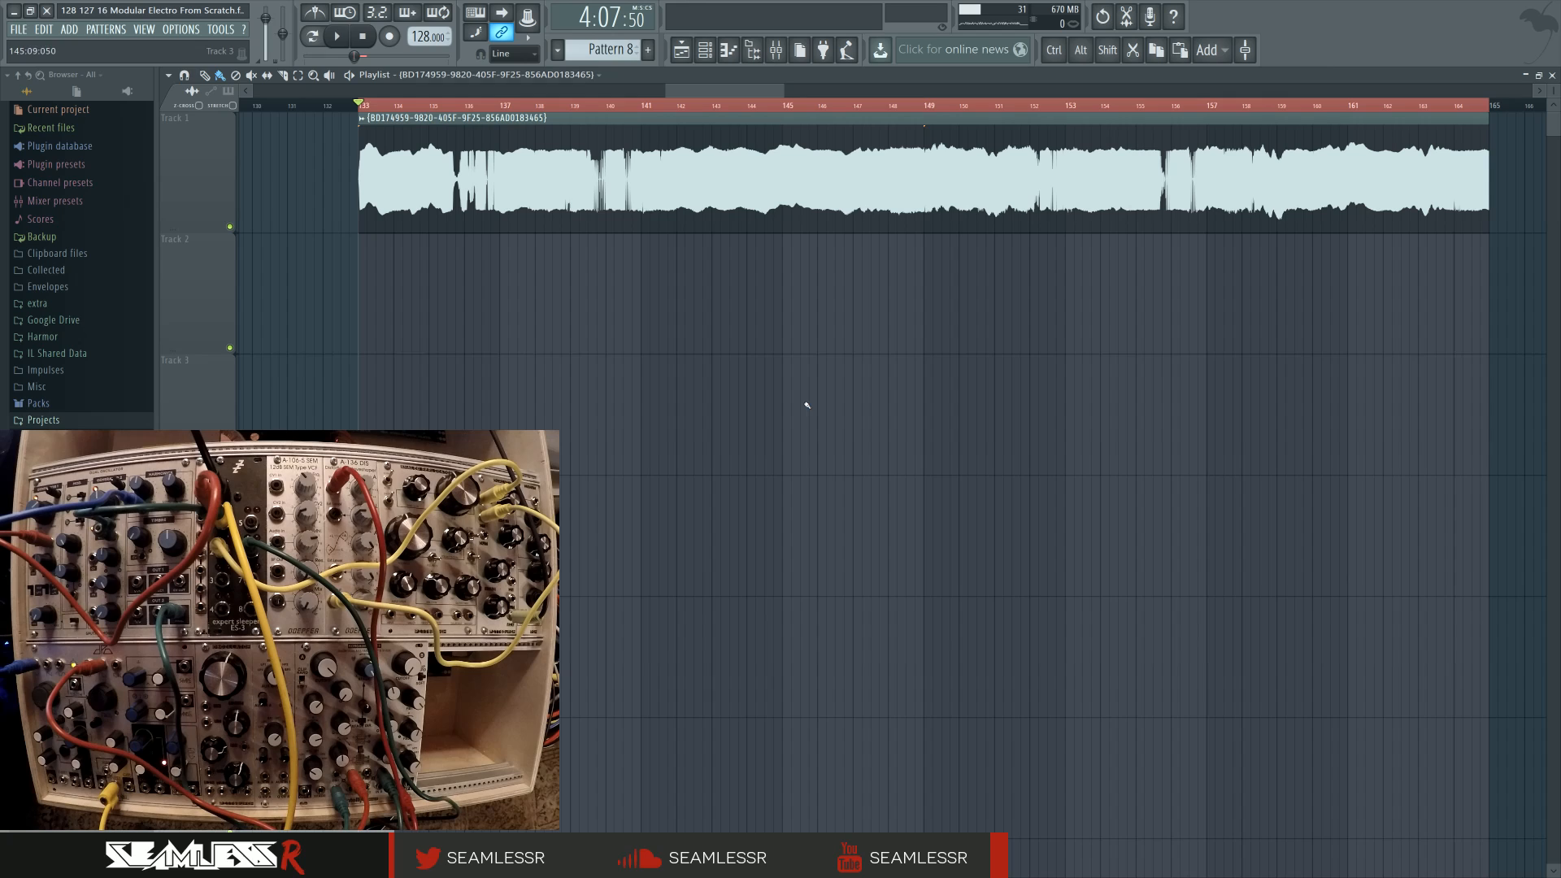
Step: Bring up the channel rack and mixer, and briefly play the recorded clip from bar 133
click(714, 51)
click(773, 58)
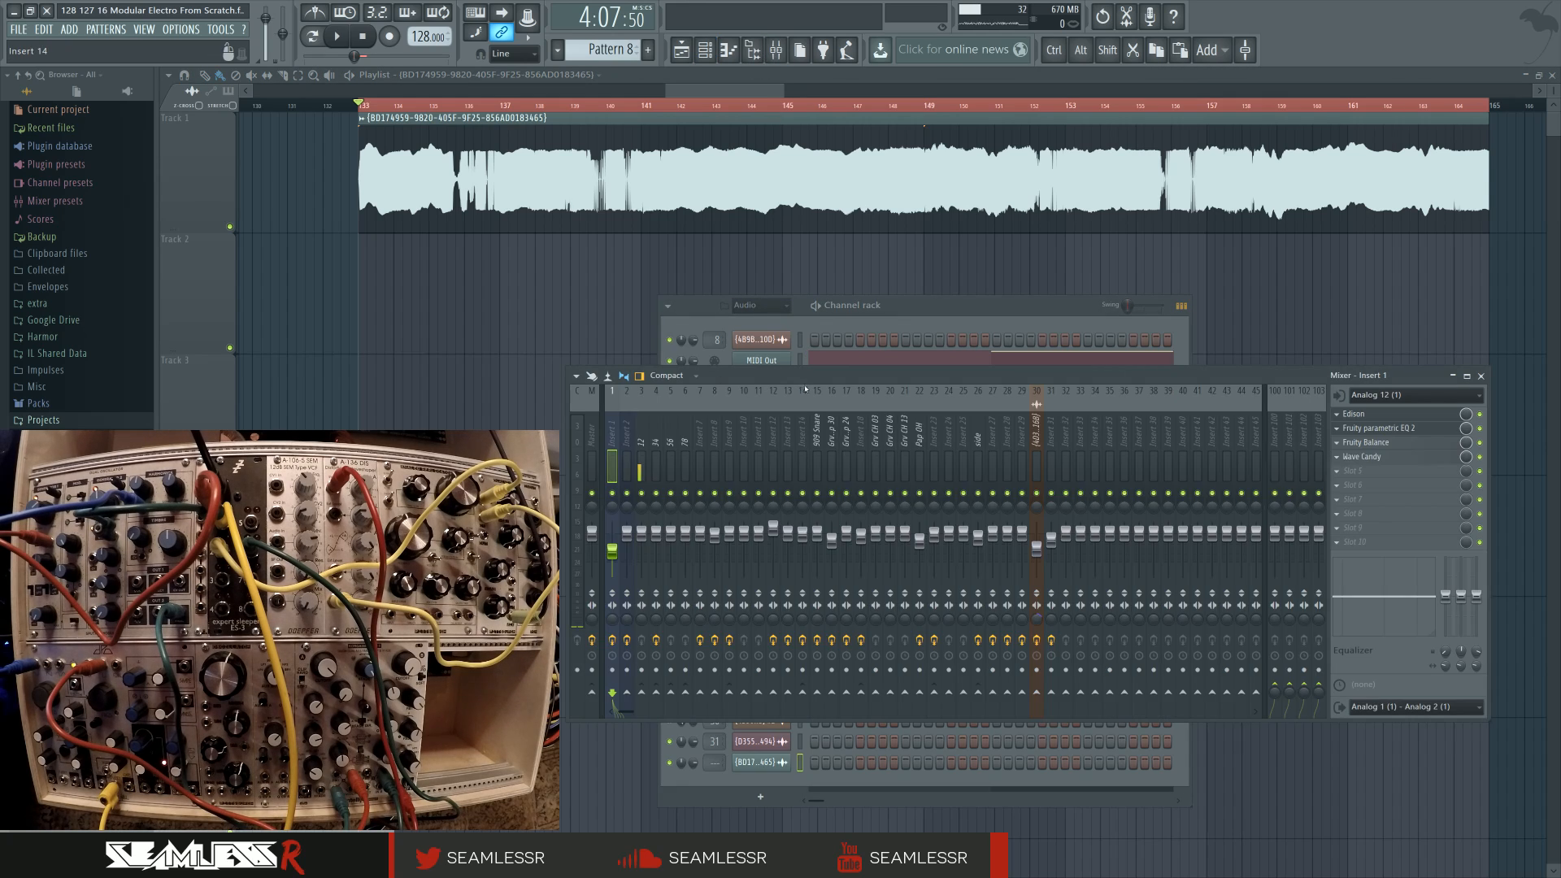
click(589, 282)
key(space)
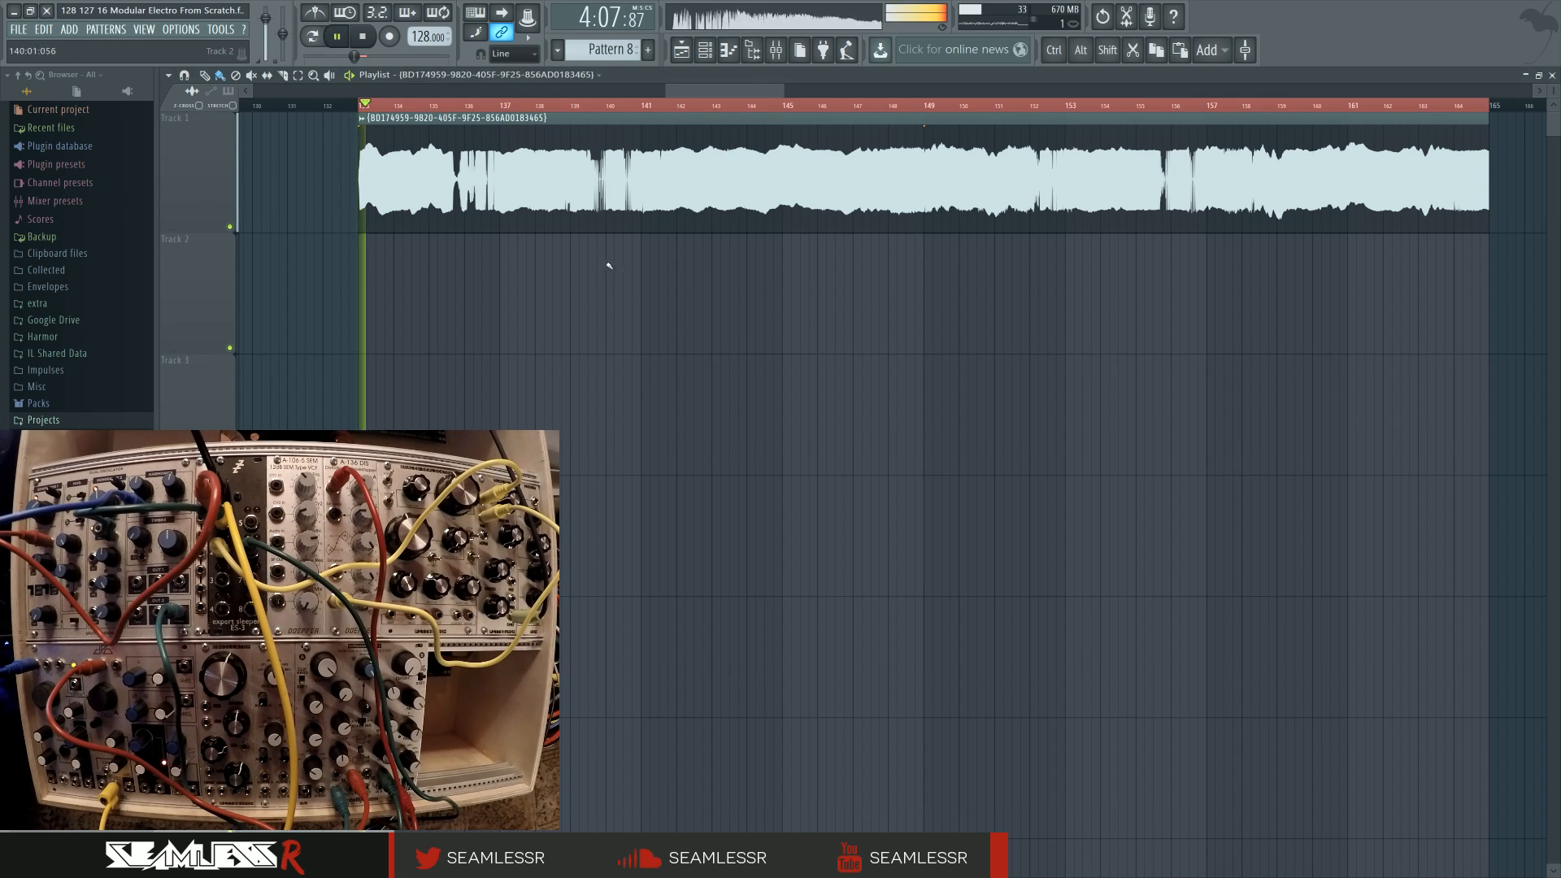
key(space)
Step: Route the recorded audio clip's channel to mixer track 36 and start playing it
double_click(756, 178)
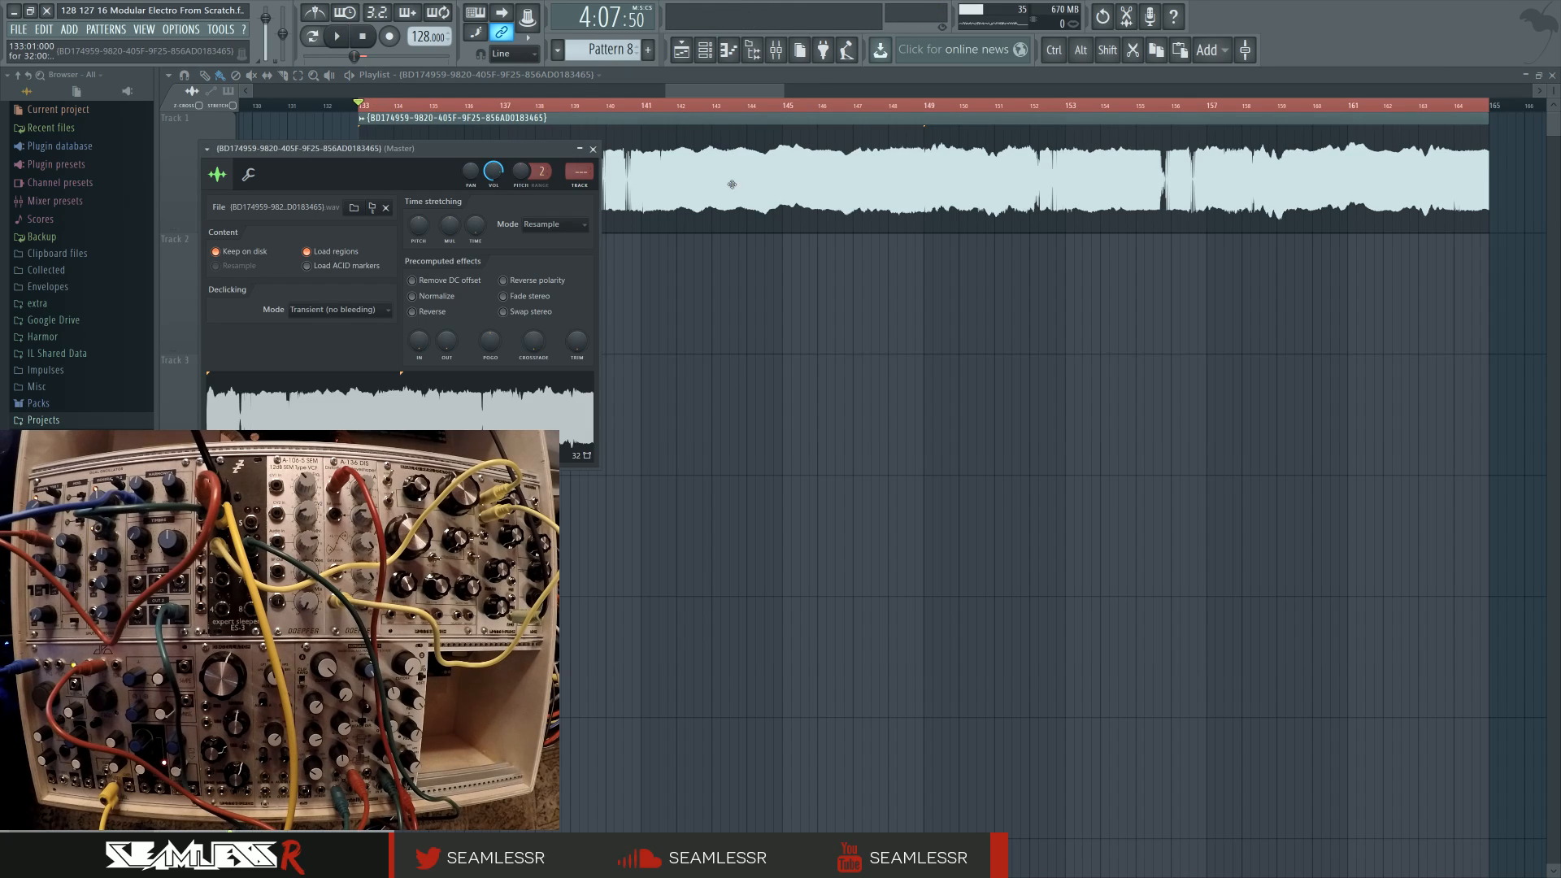
double_click(584, 171)
drag(583, 172, 584, 113)
key(space)
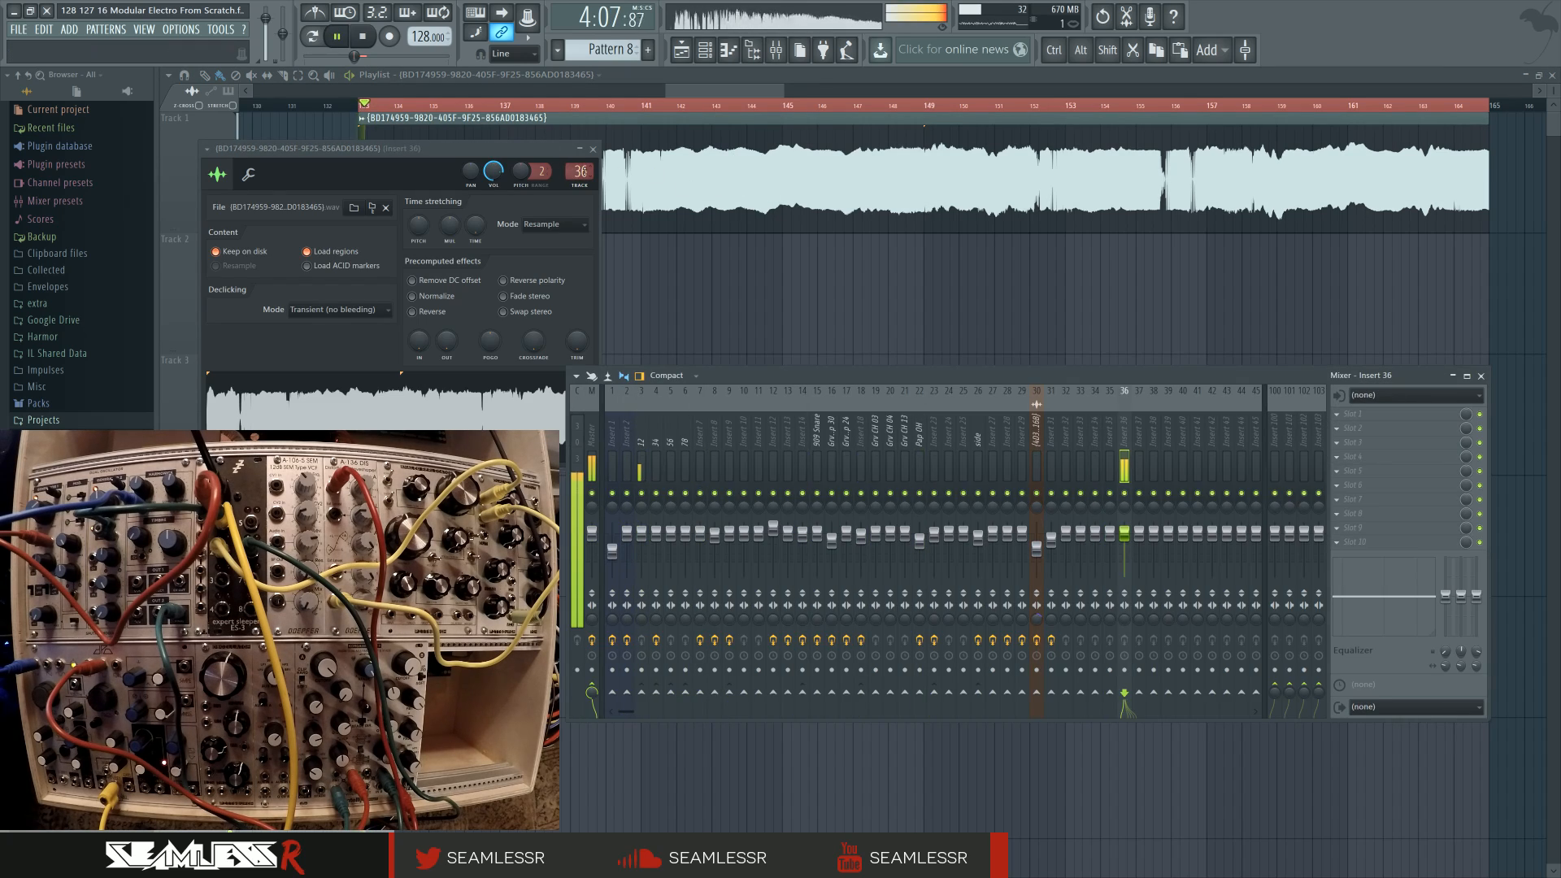
Step: Select the Master track, stop playback, and open its Fruity parametric EQ 2
click(592, 433)
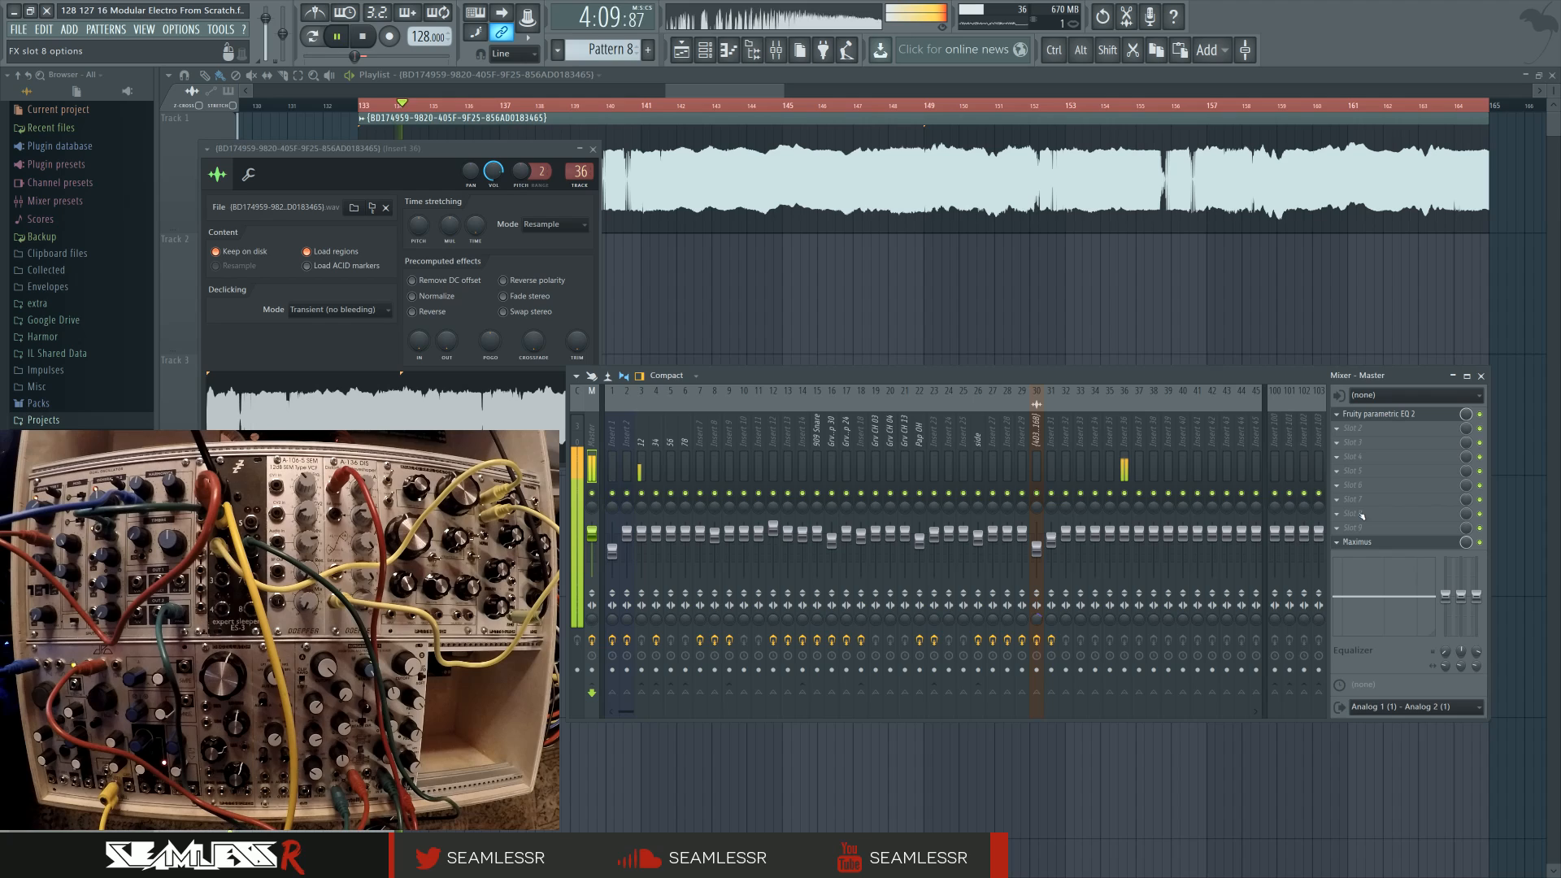
key(space)
click(1394, 416)
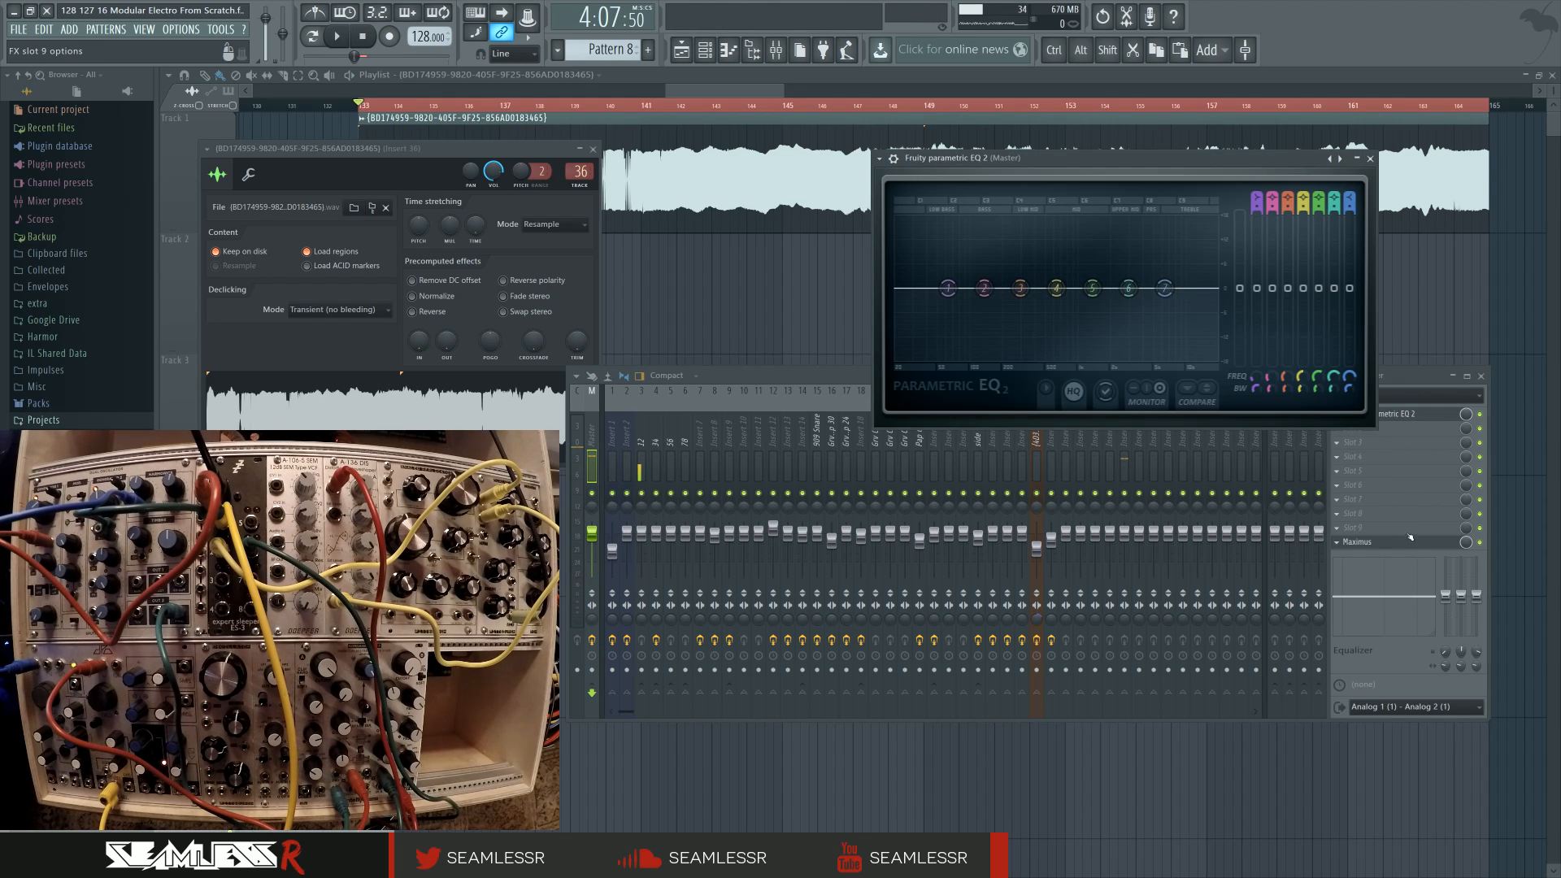
Step: Compare the Insert 1 and Insert 36 tracks while playing the recorded clip from bar 133
click(1126, 430)
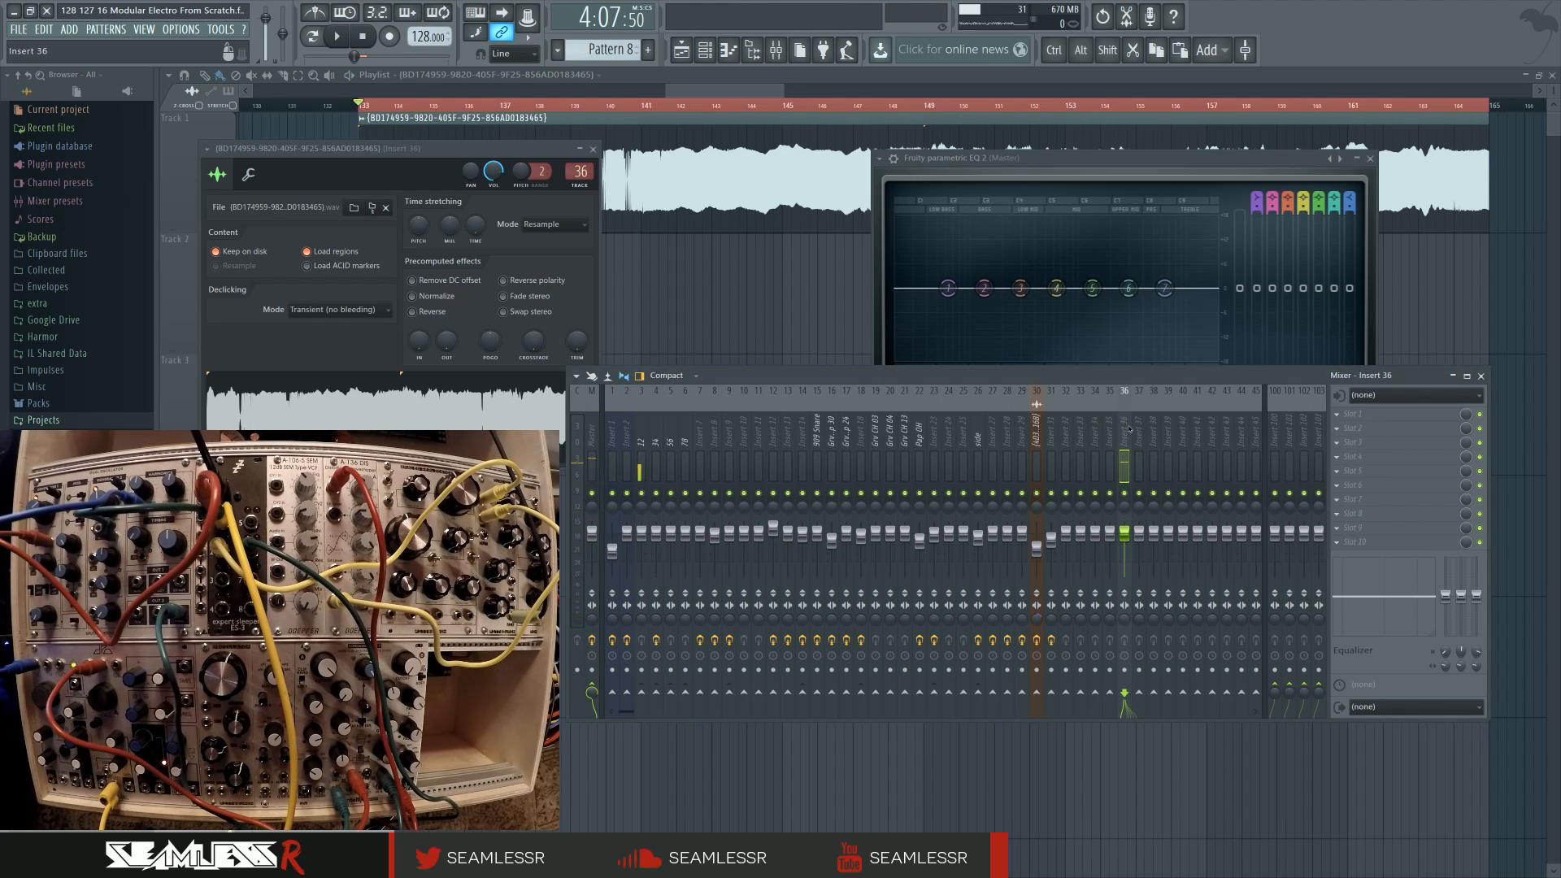
click(614, 428)
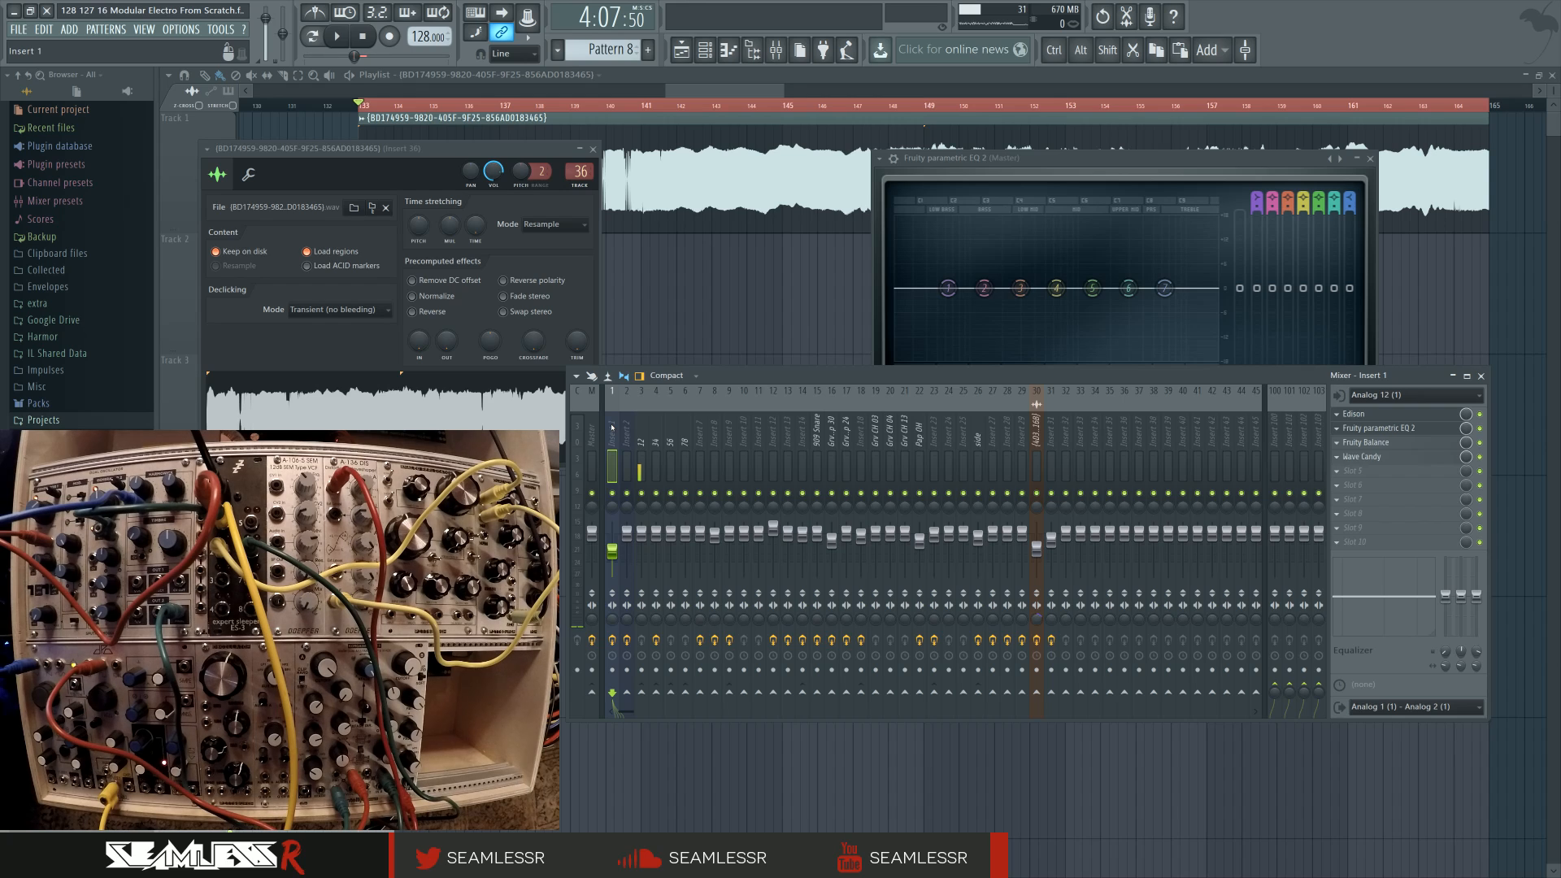
key(space)
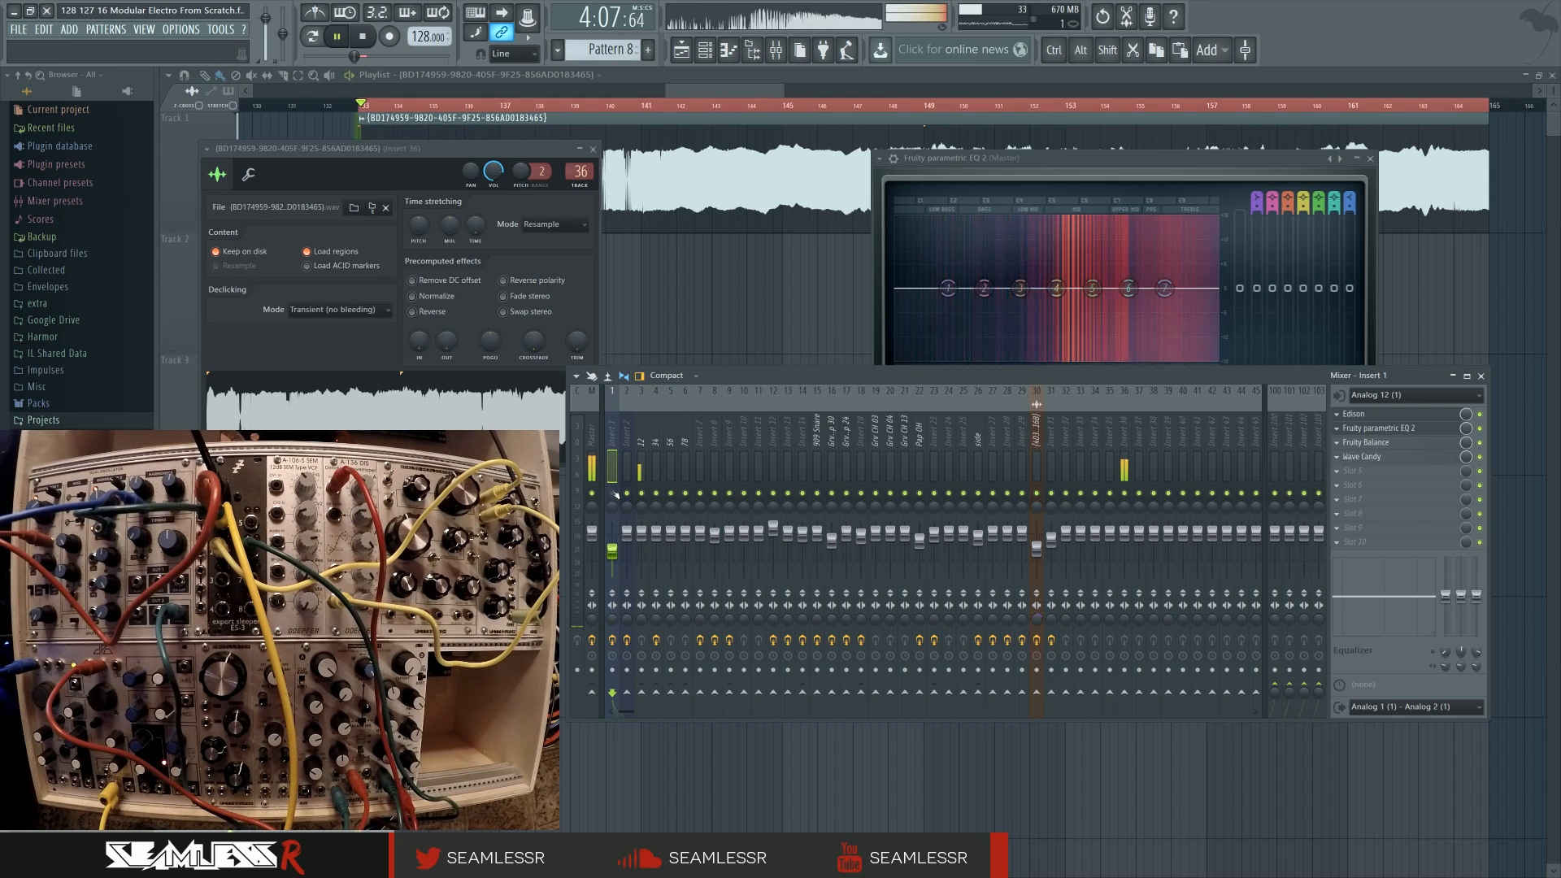
click(1127, 443)
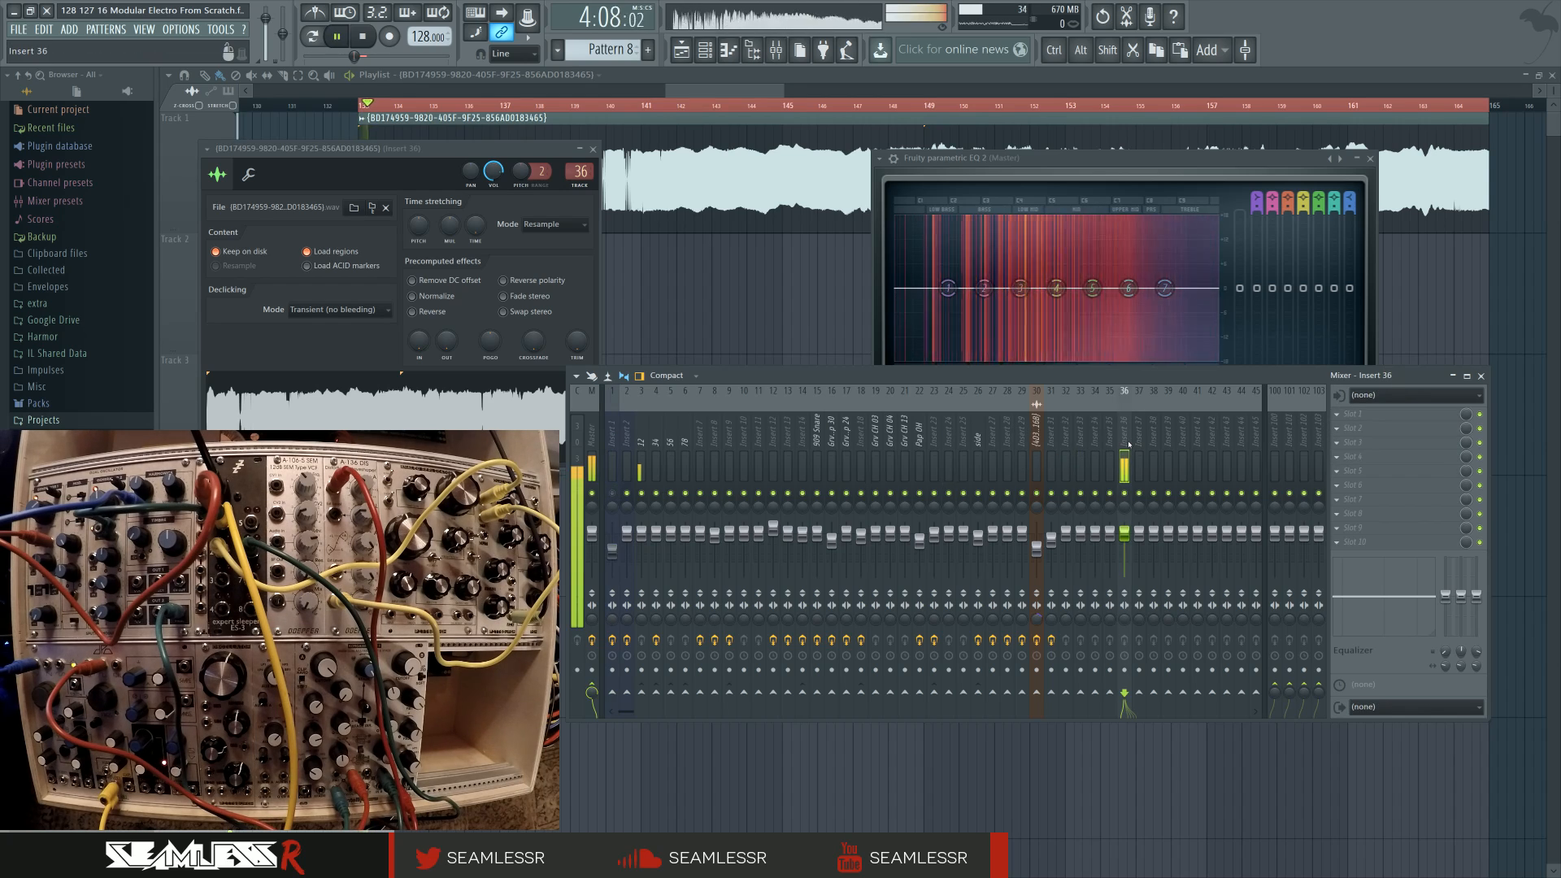
key(space)
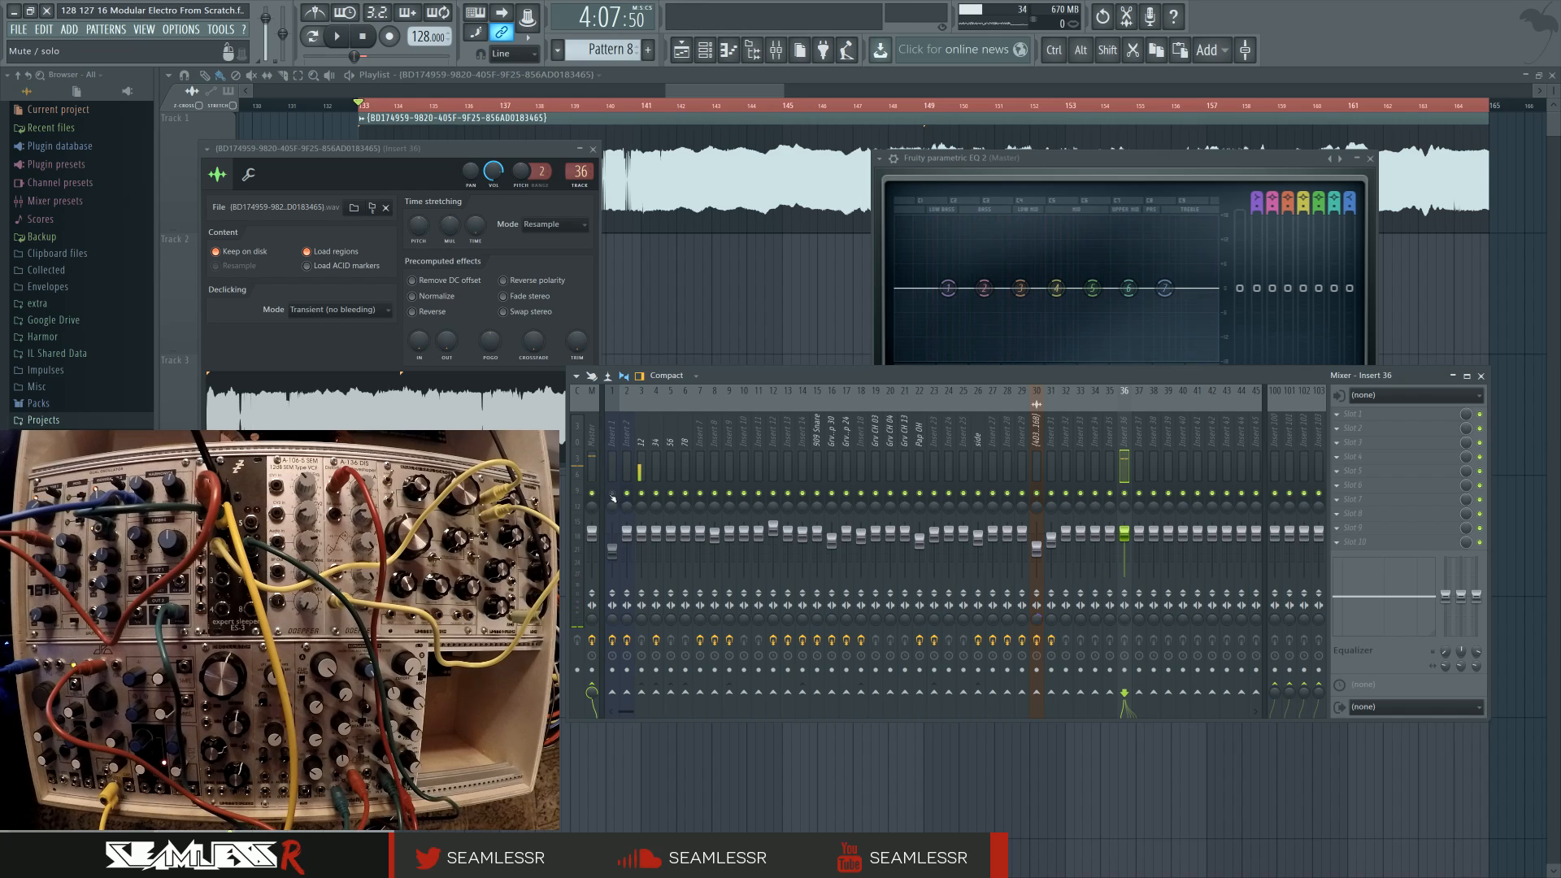
click(615, 434)
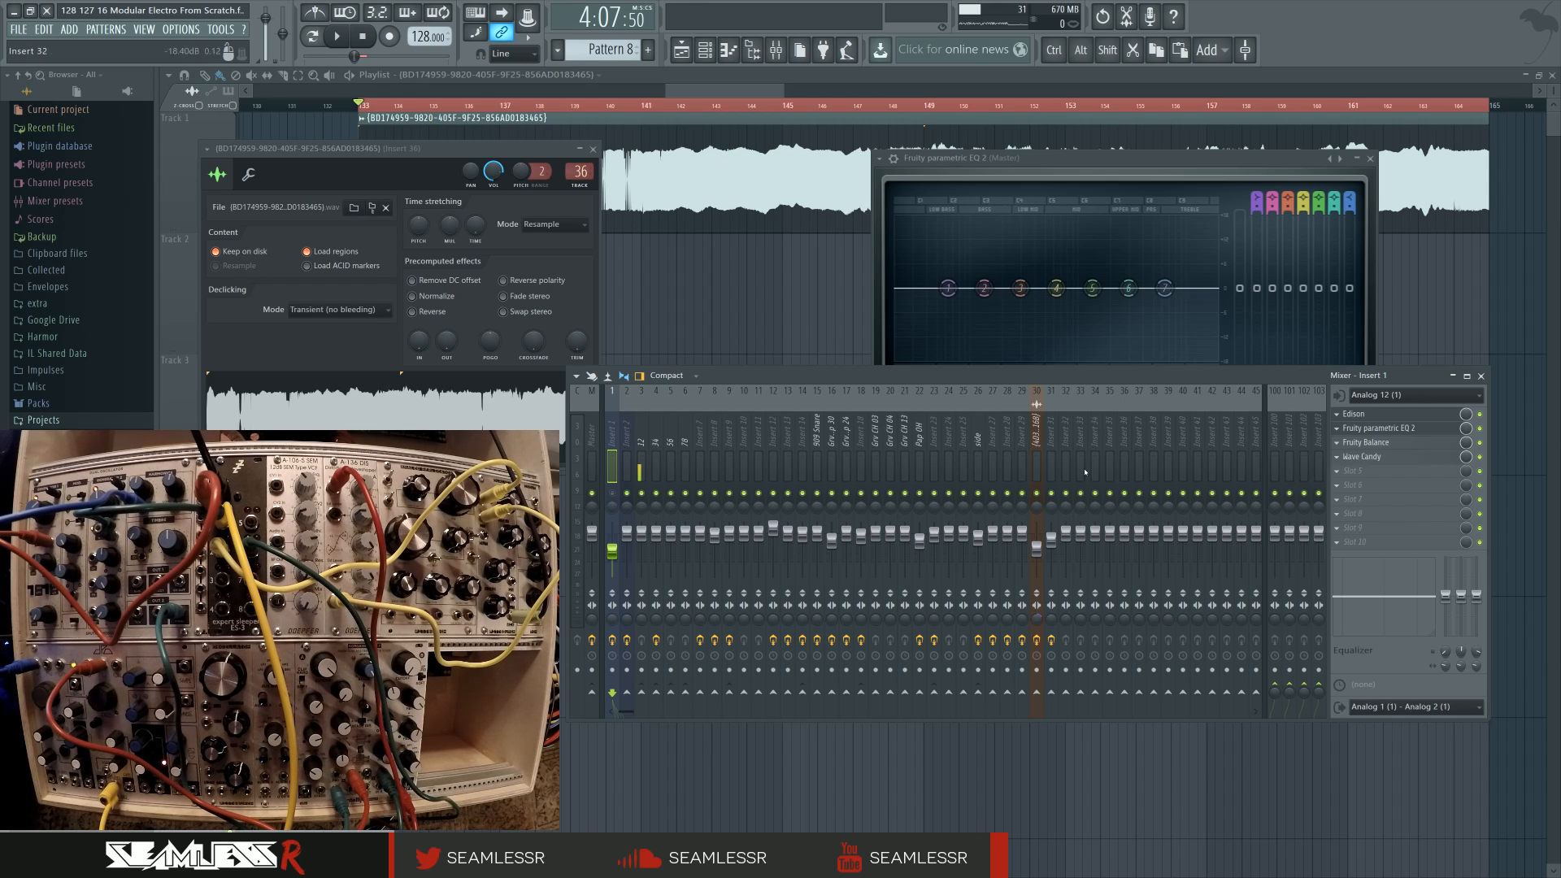
key(space)
mouse_move(448, 148)
mouse_down()
mouse_move(448, 119)
mouse_move(448, 135)
mouse_up()
key(space)
click(615, 434)
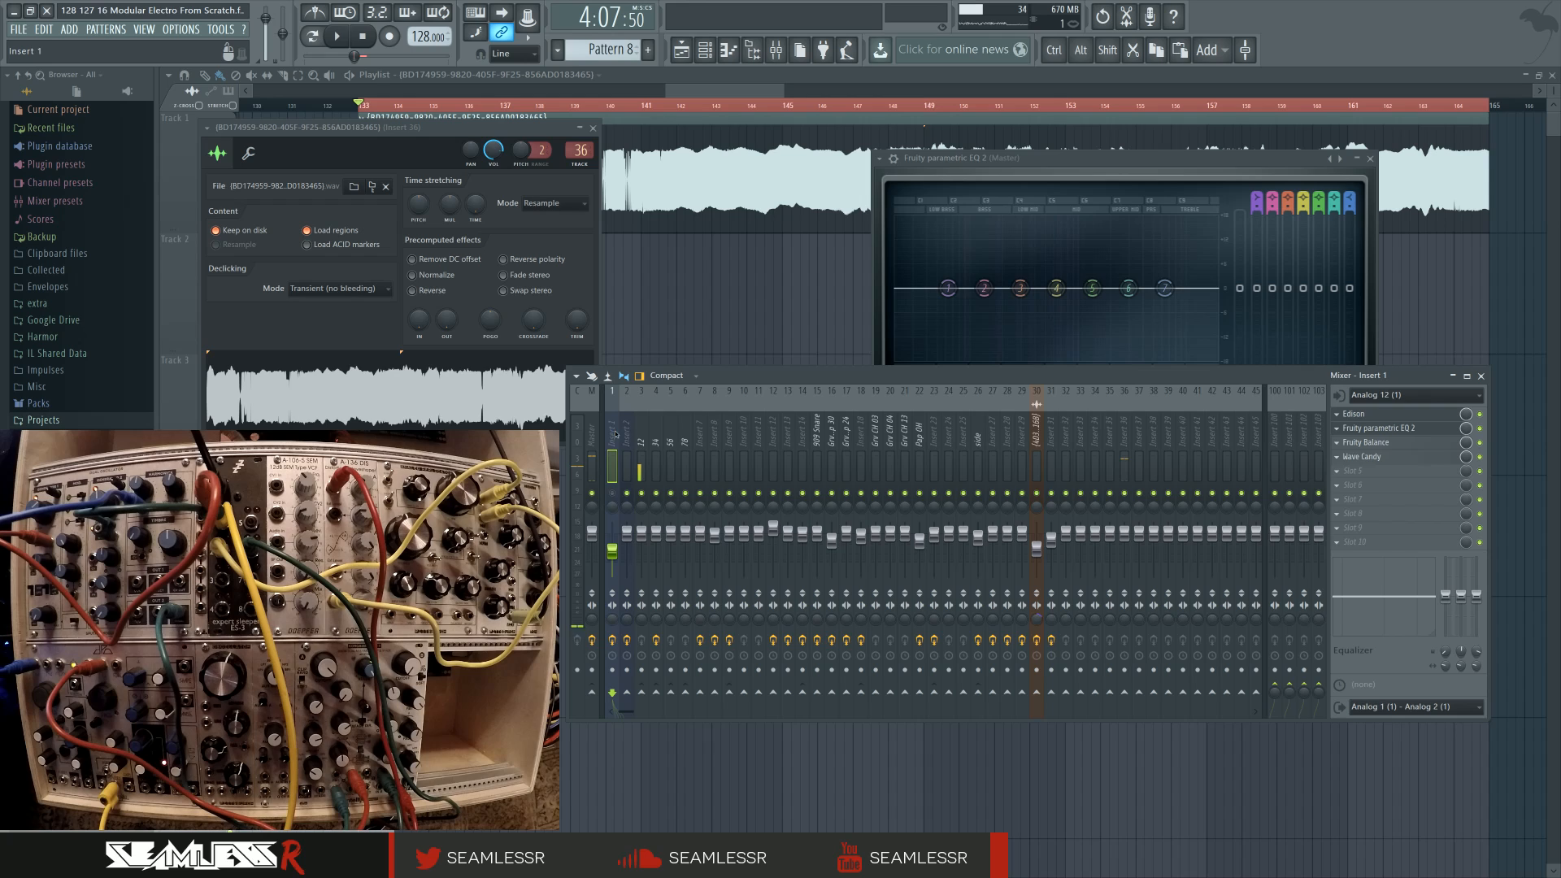
Step: Reopen Edison on Insert 1, enlarge its window, and examine the zoomed-in spectrum at the recording's start
click(1375, 418)
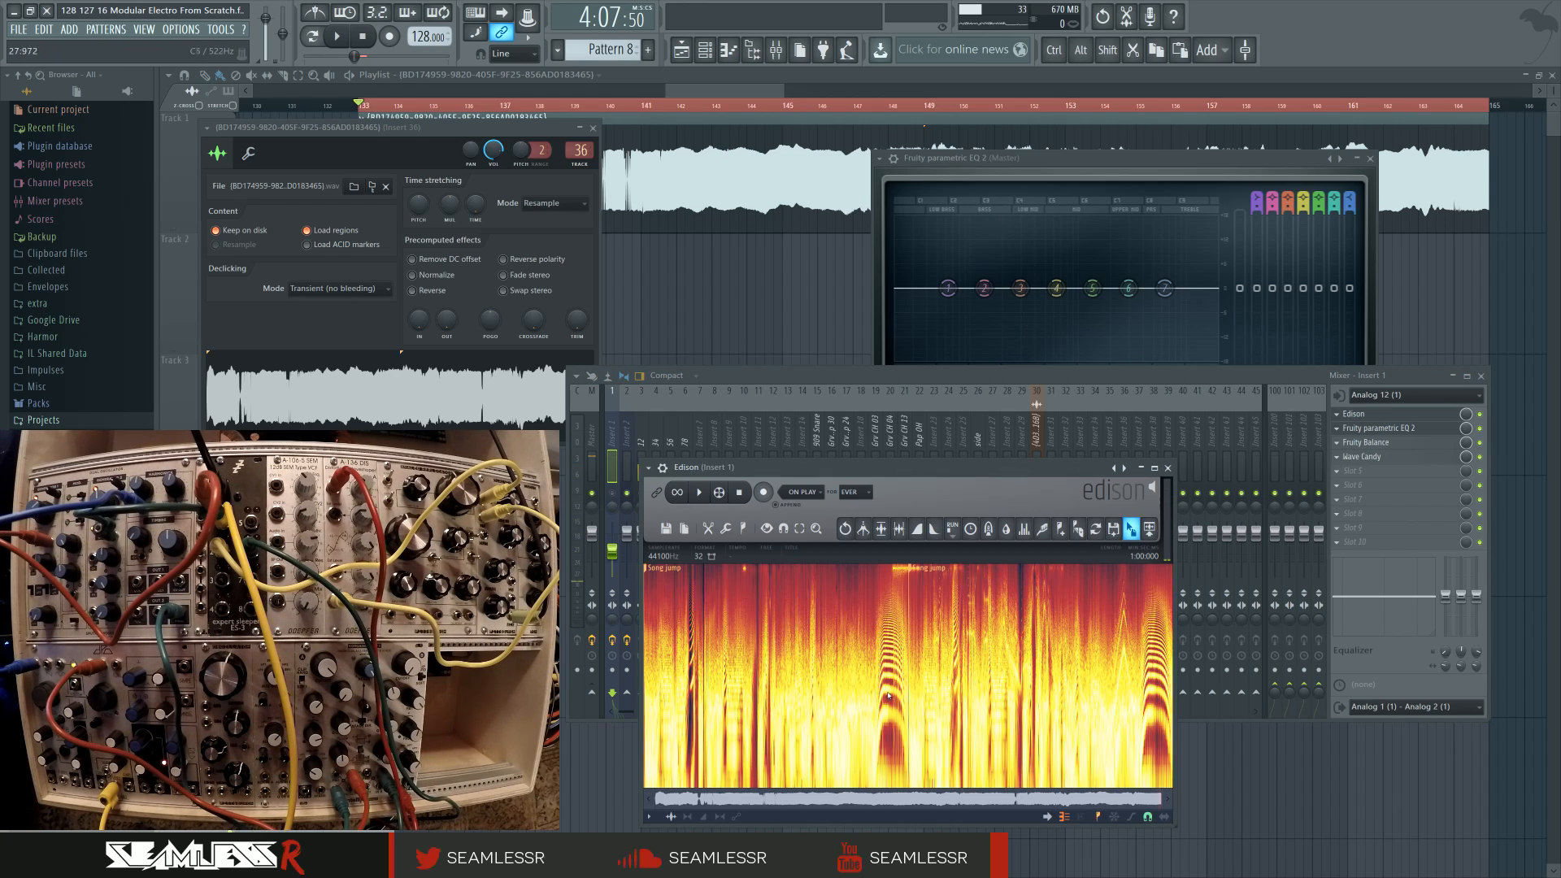
scroll(804, 705, up, 6)
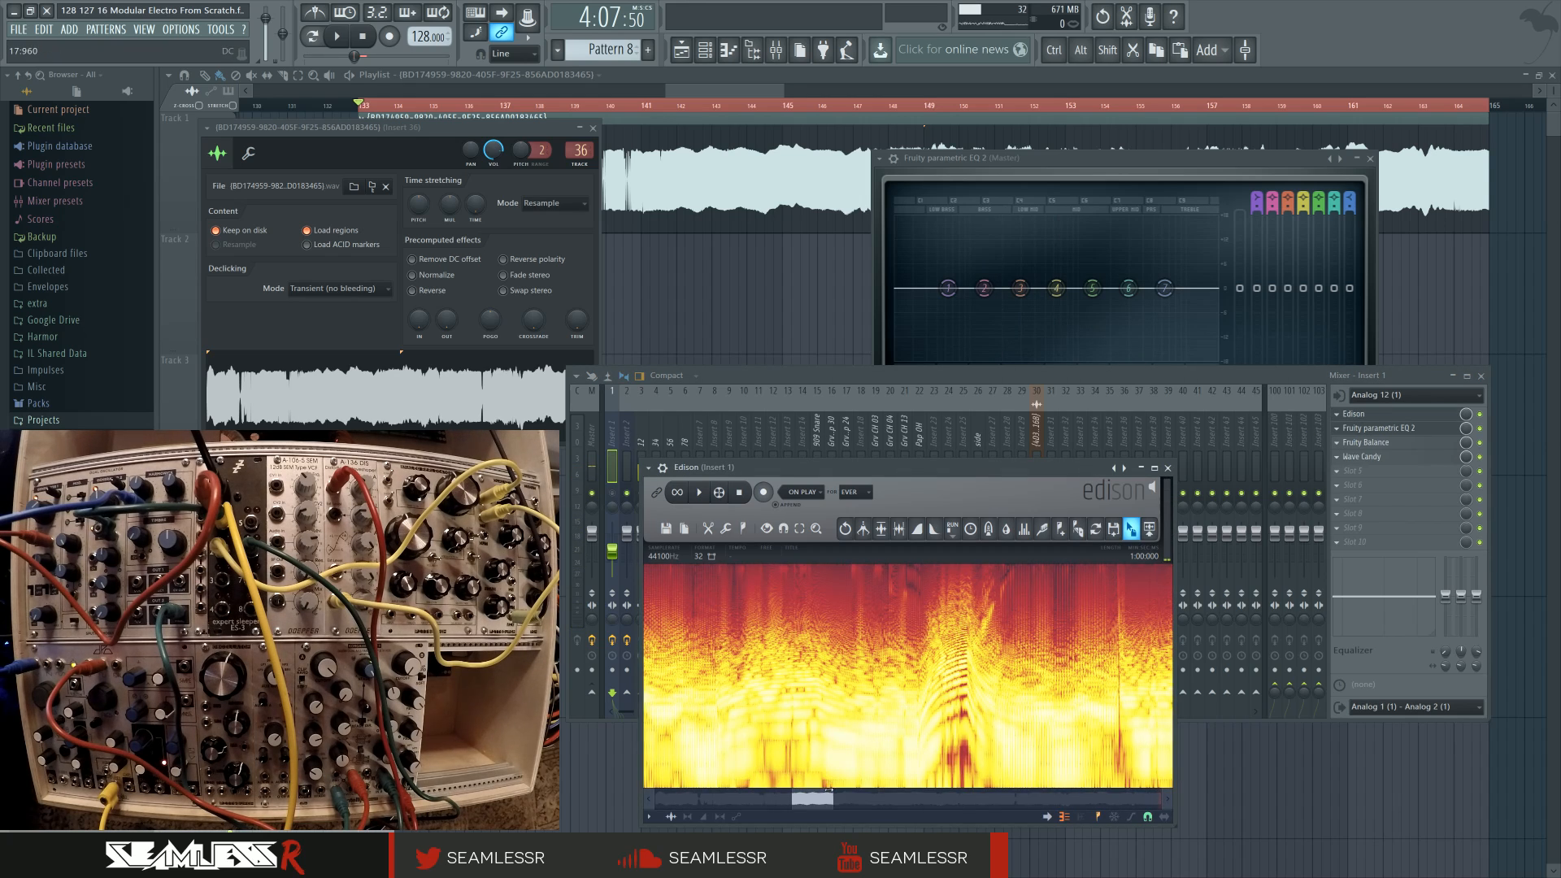
drag(828, 790, 779, 799)
drag(908, 478, 868, 505)
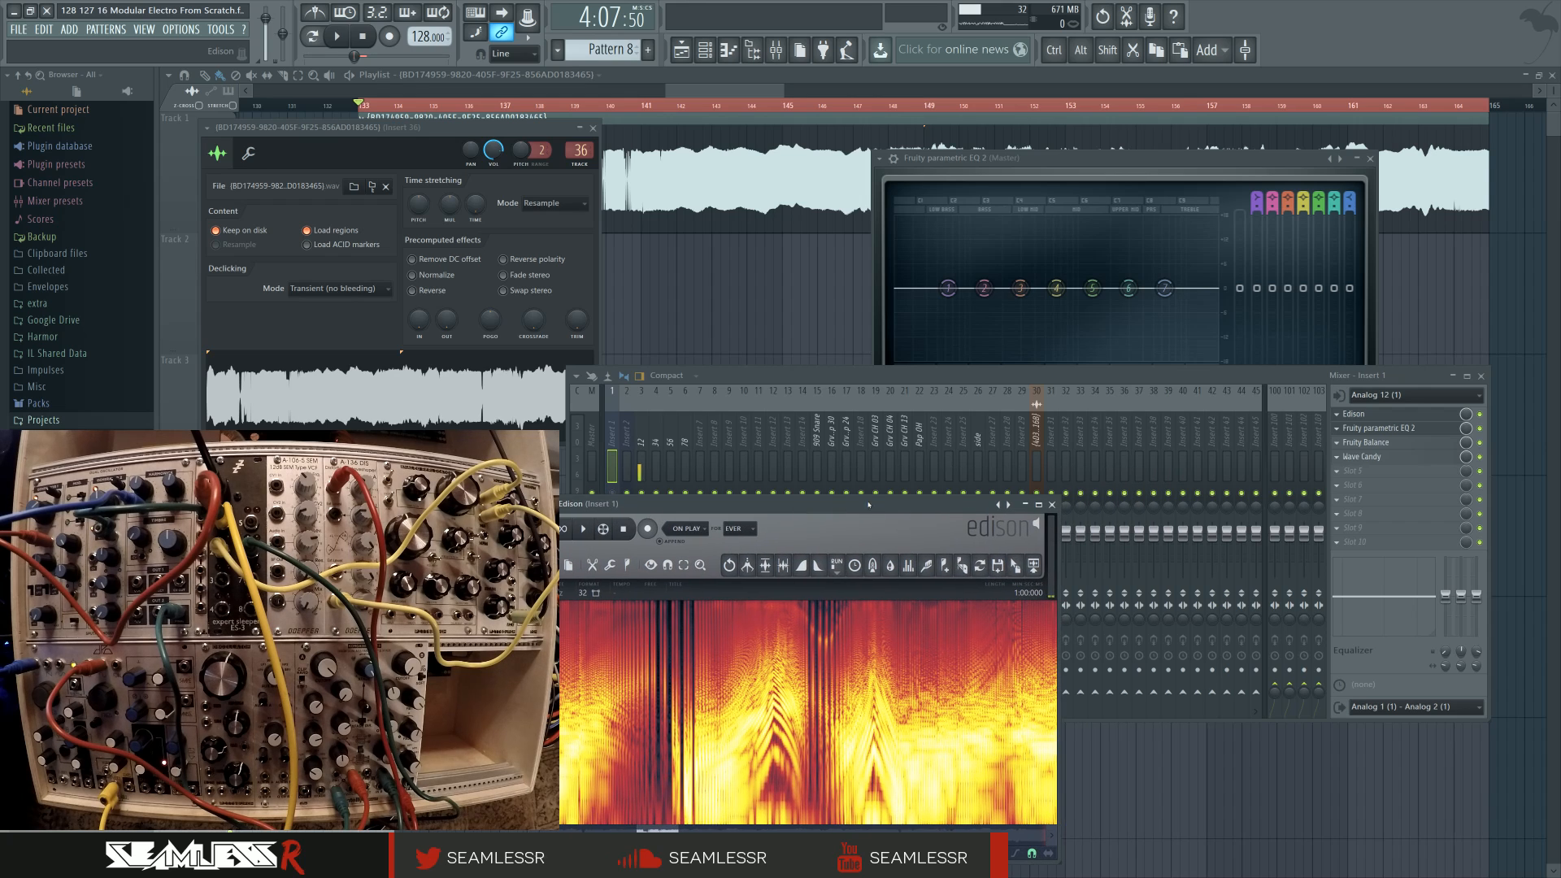
drag(1061, 495, 1431, 238)
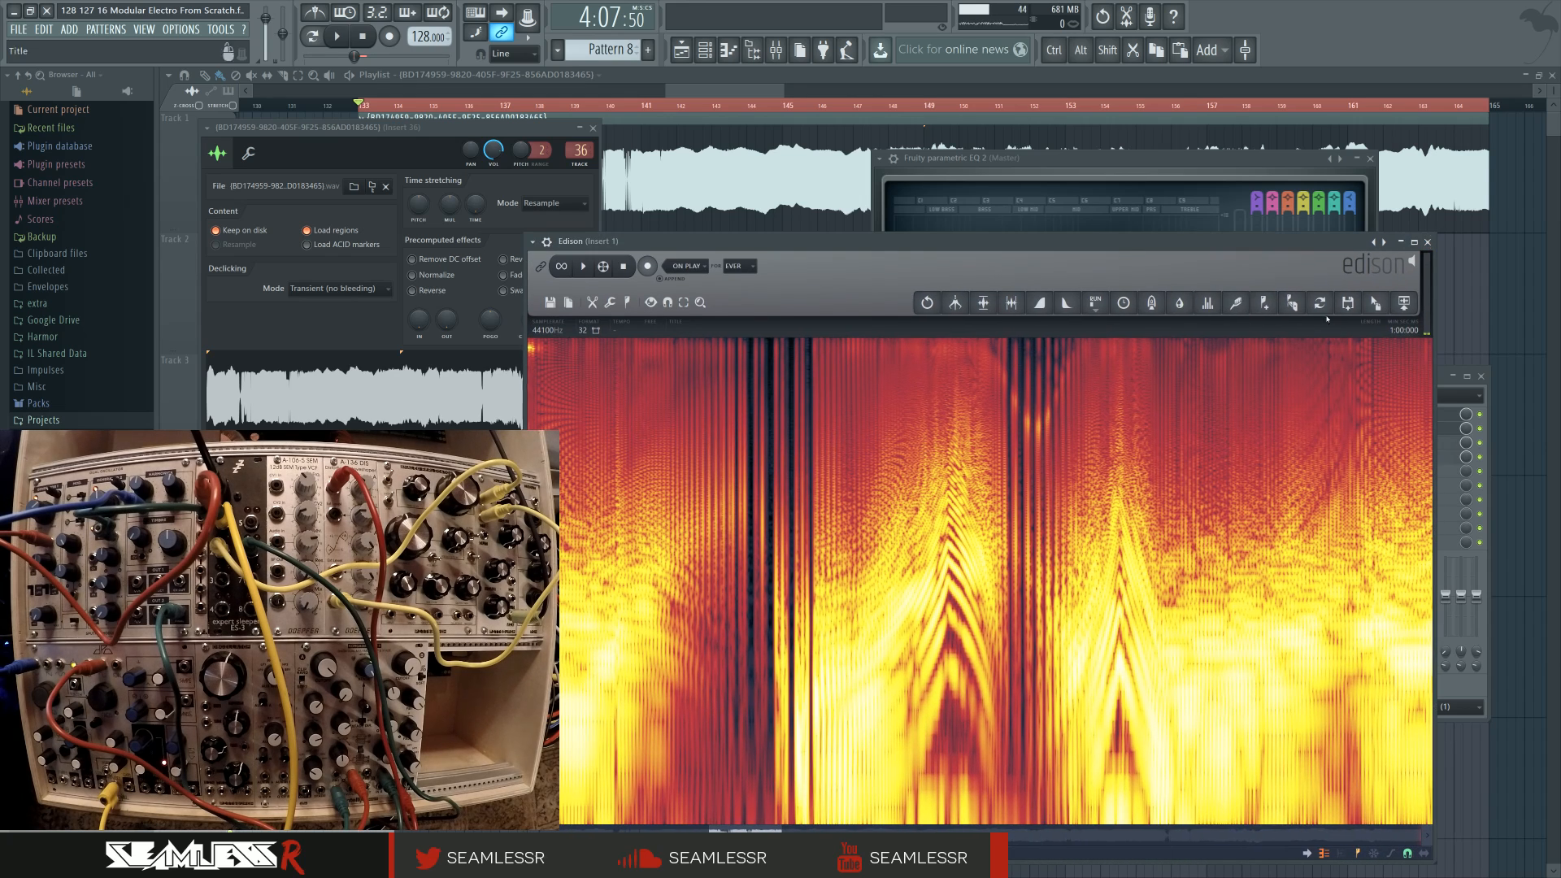
drag(835, 242, 878, 241)
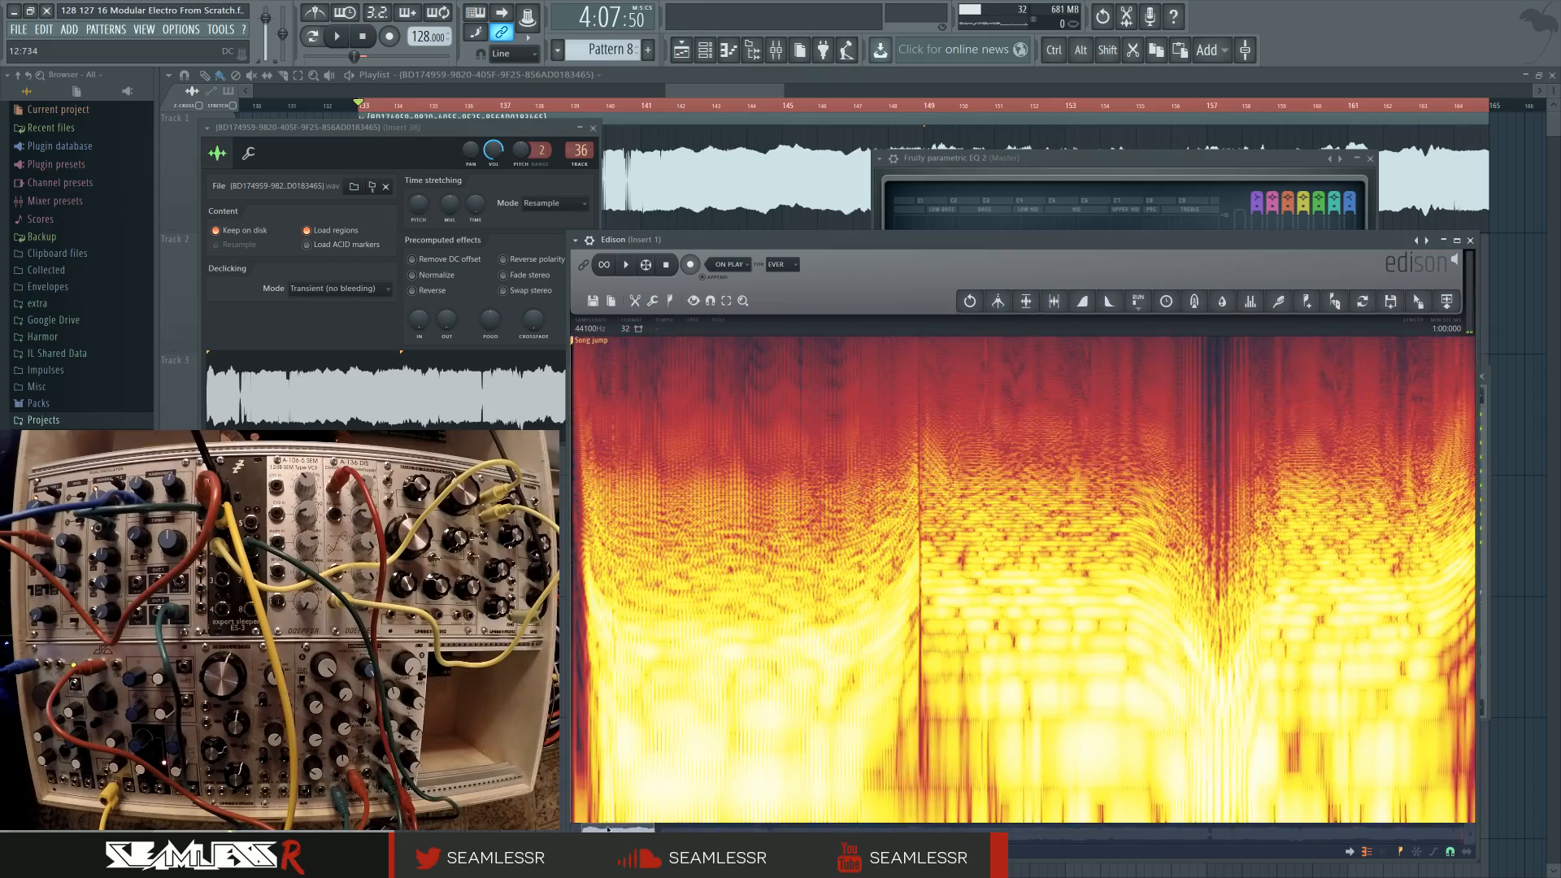
Step: Examine the spectrum at the recording's end in Edison and check the playing clip's signal on the Insert 36 track
drag(1113, 823, 1449, 813)
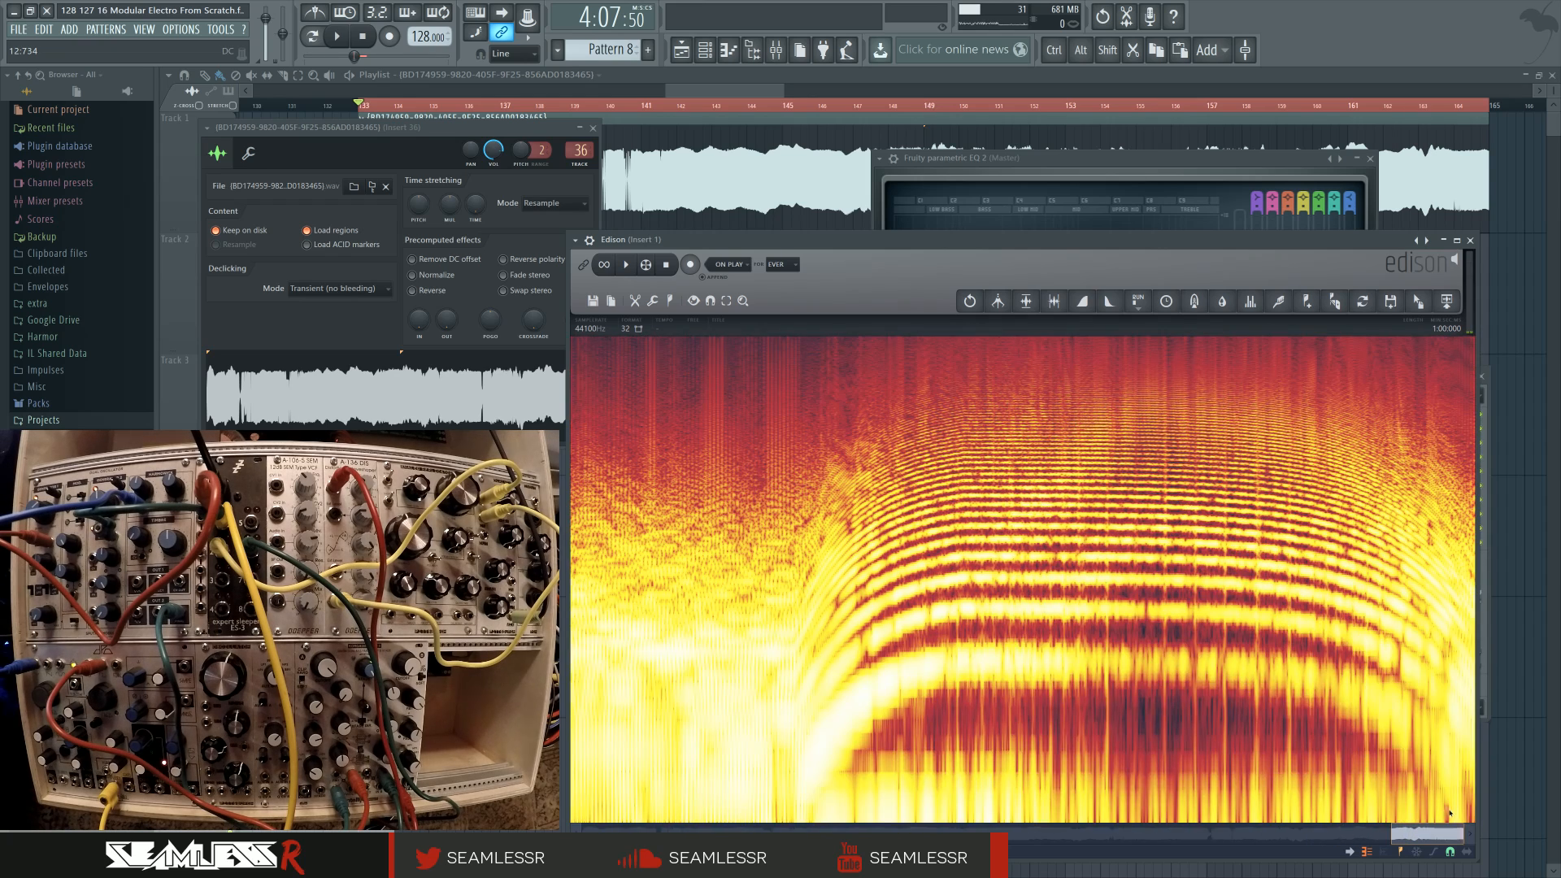
click(1470, 239)
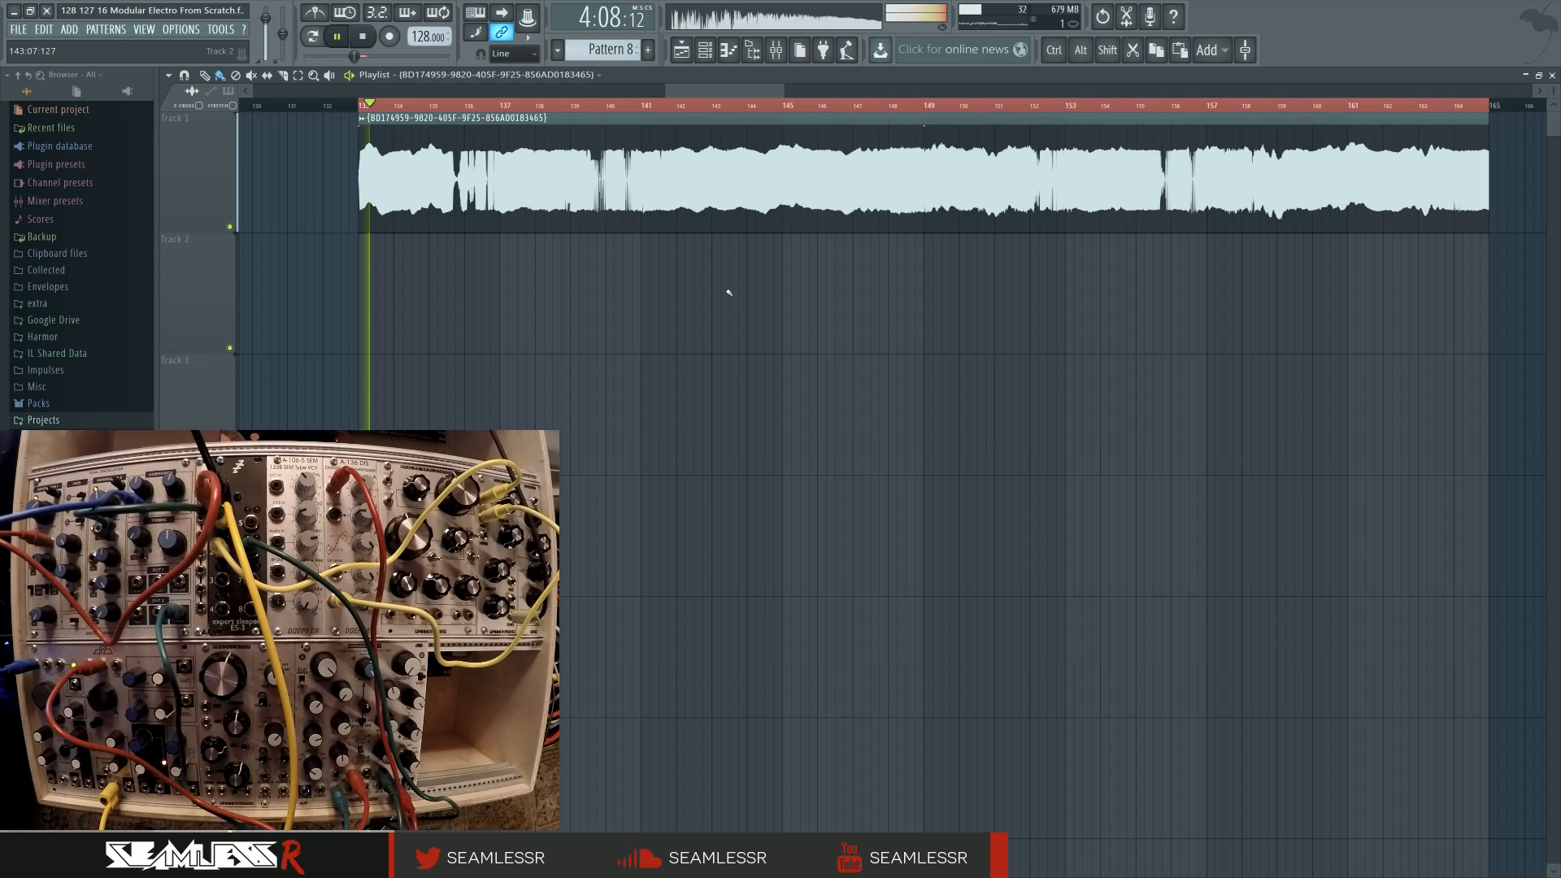
click(775, 50)
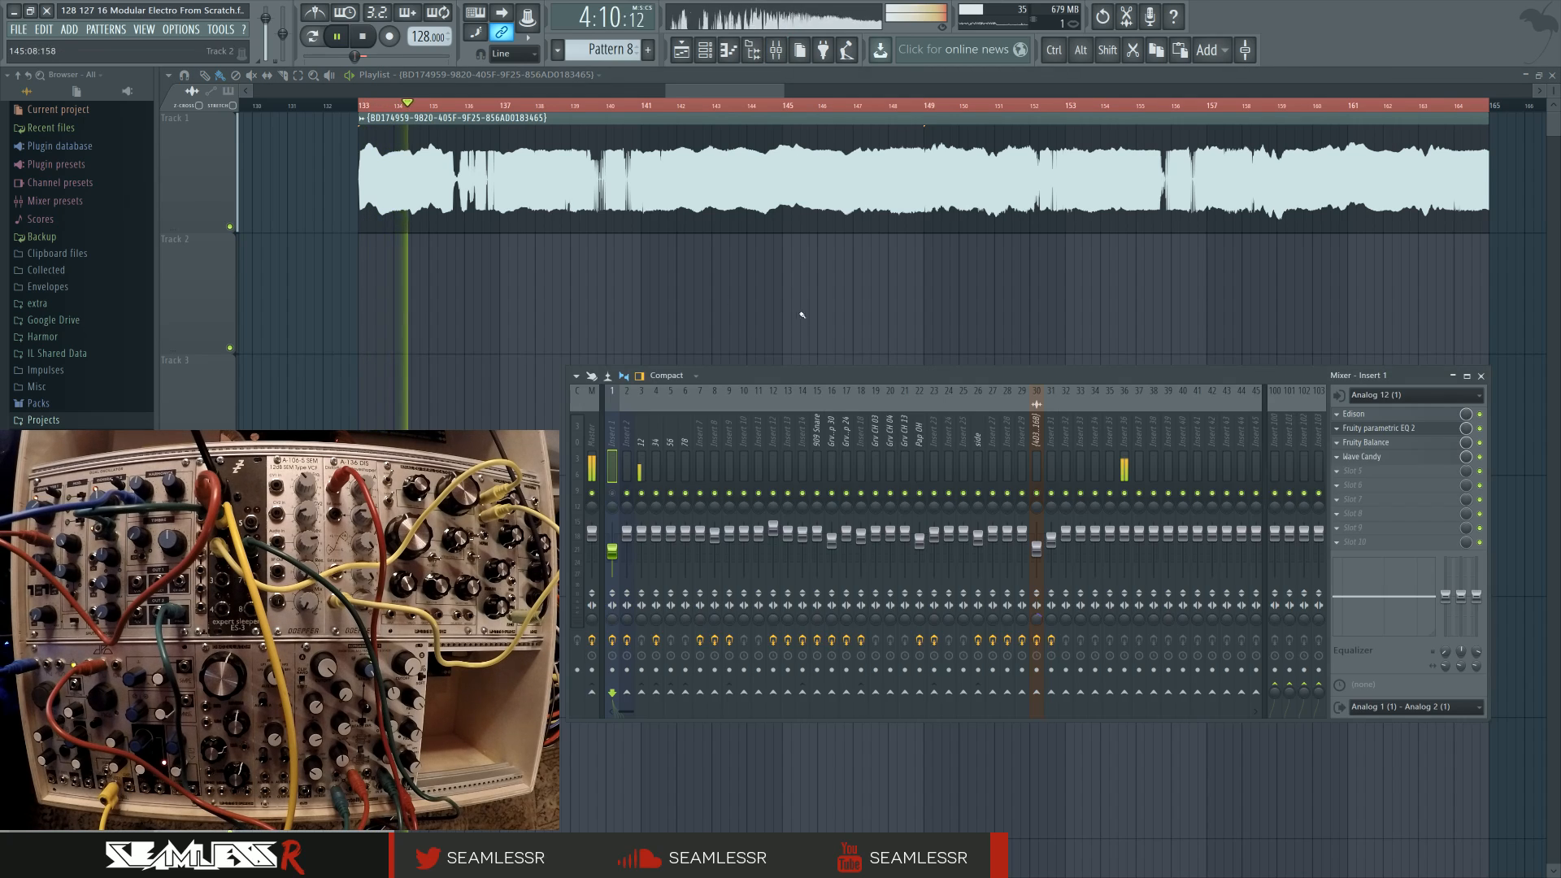
click(1127, 439)
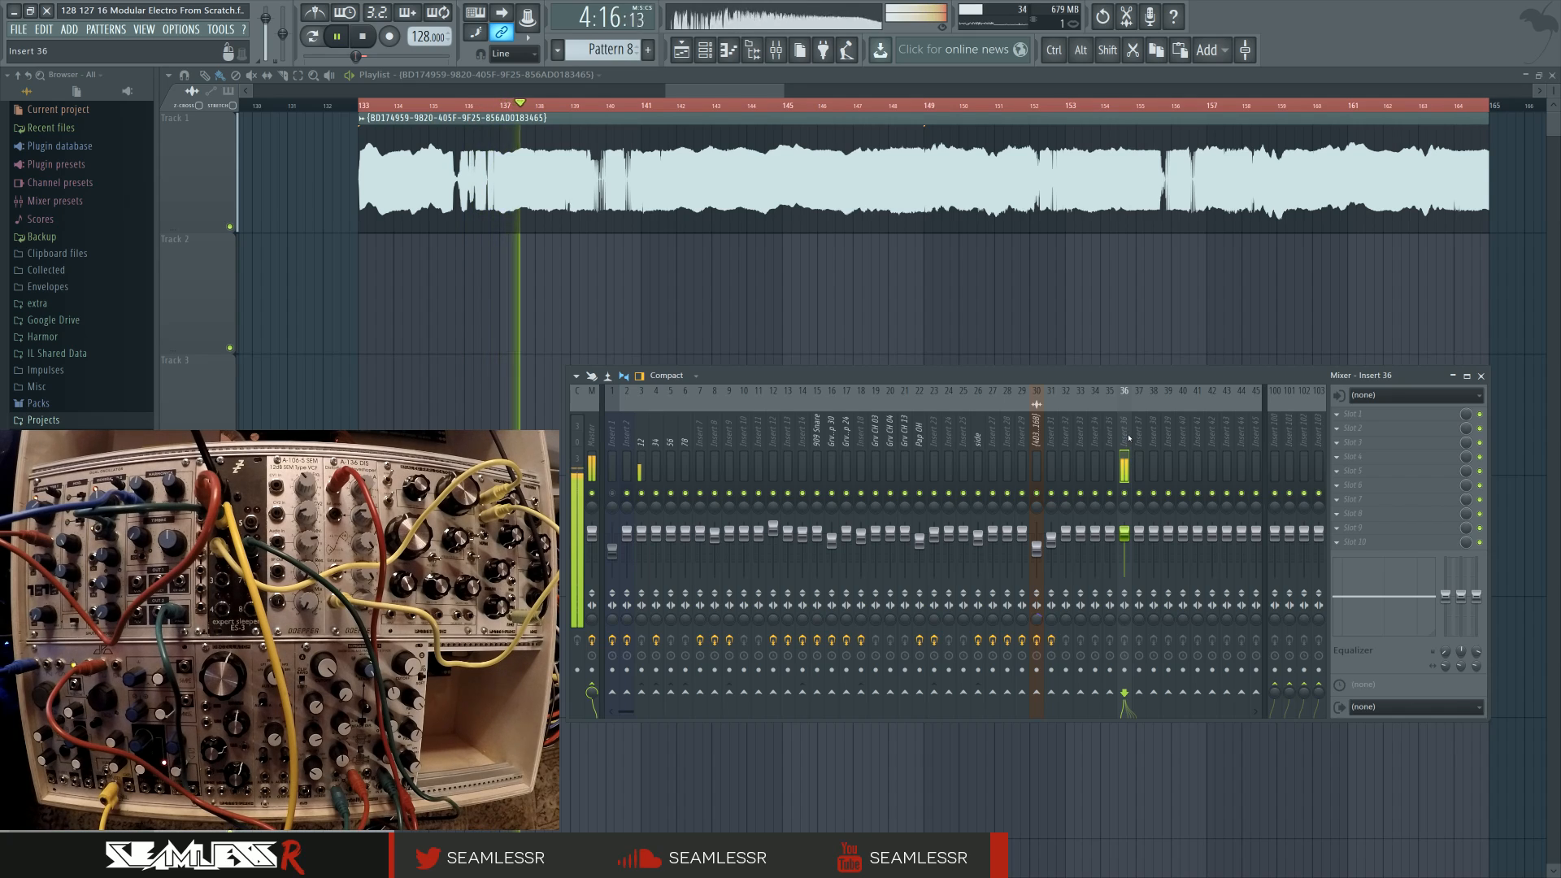
key(space)
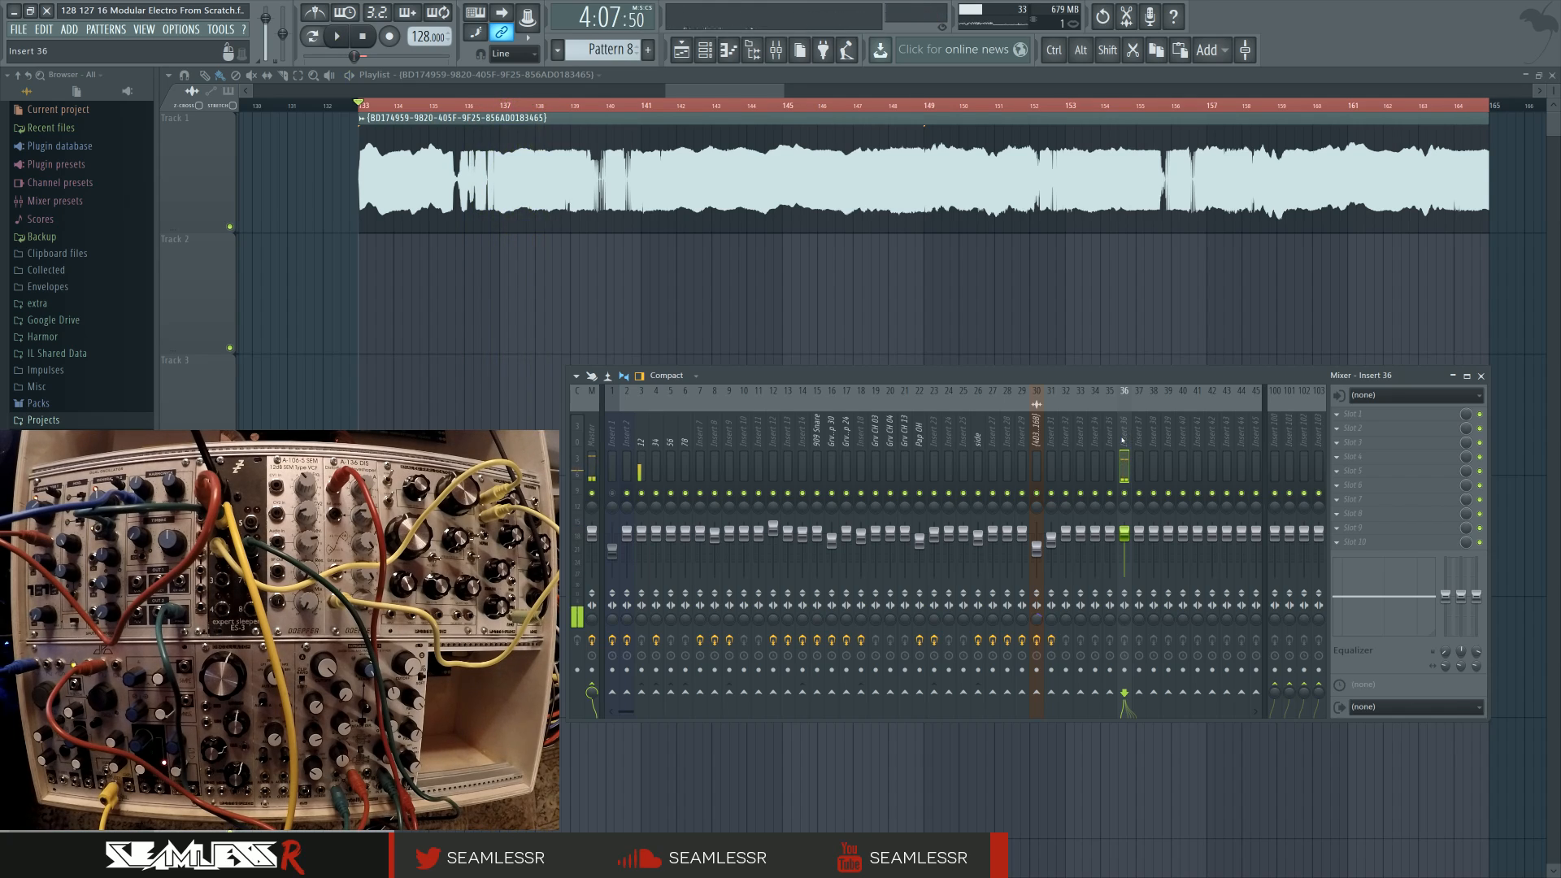
Step: Route the recorded audio clip's channel to mixer track 6
double_click(910, 198)
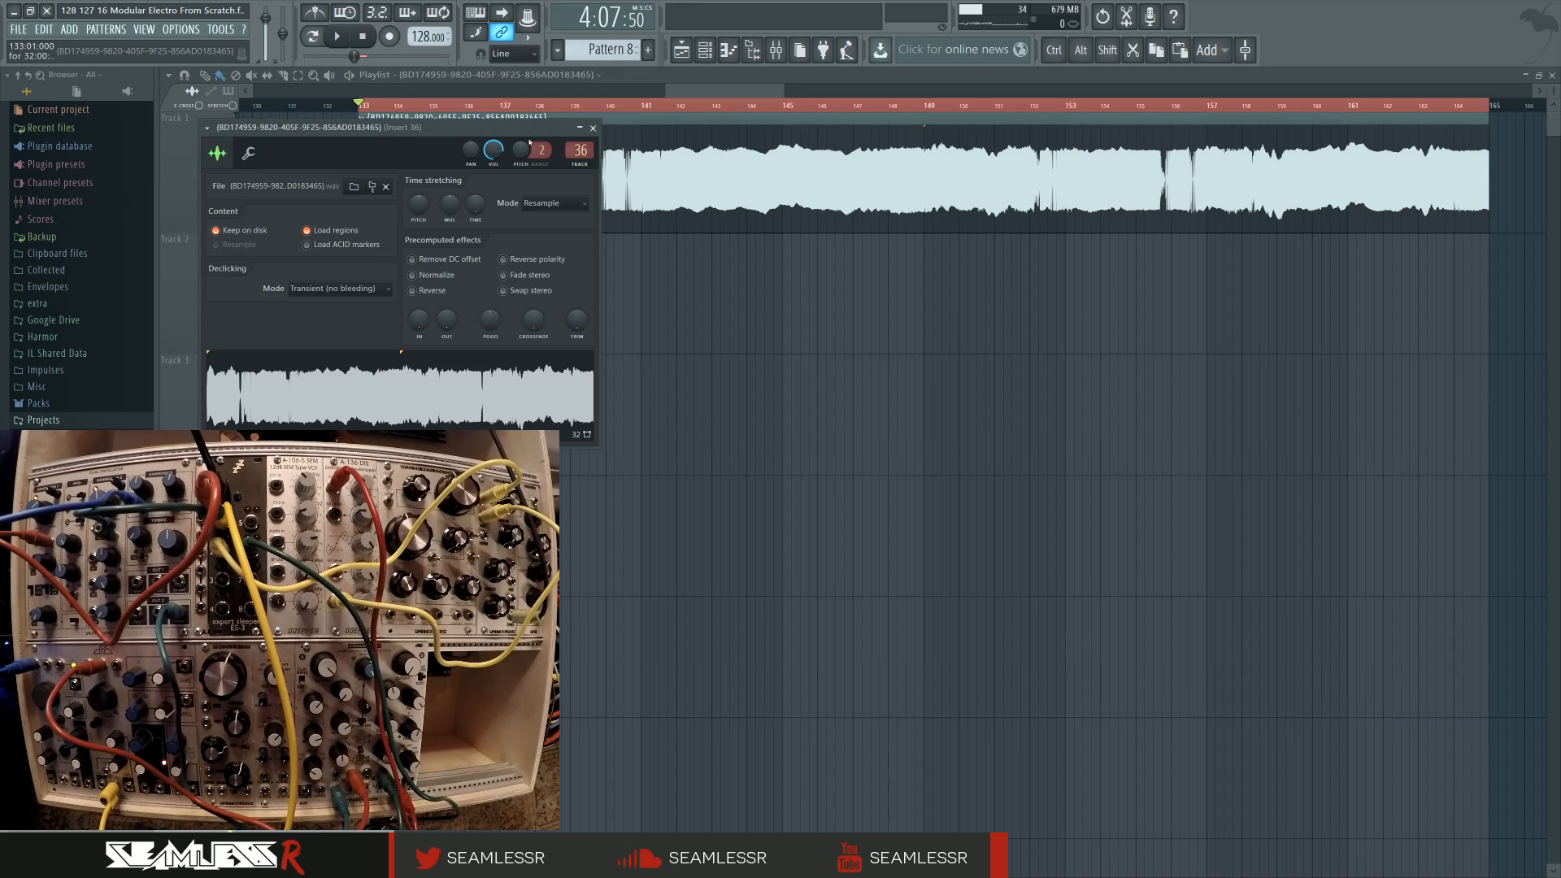
double_click(580, 152)
scroll(580, 152, down, 20)
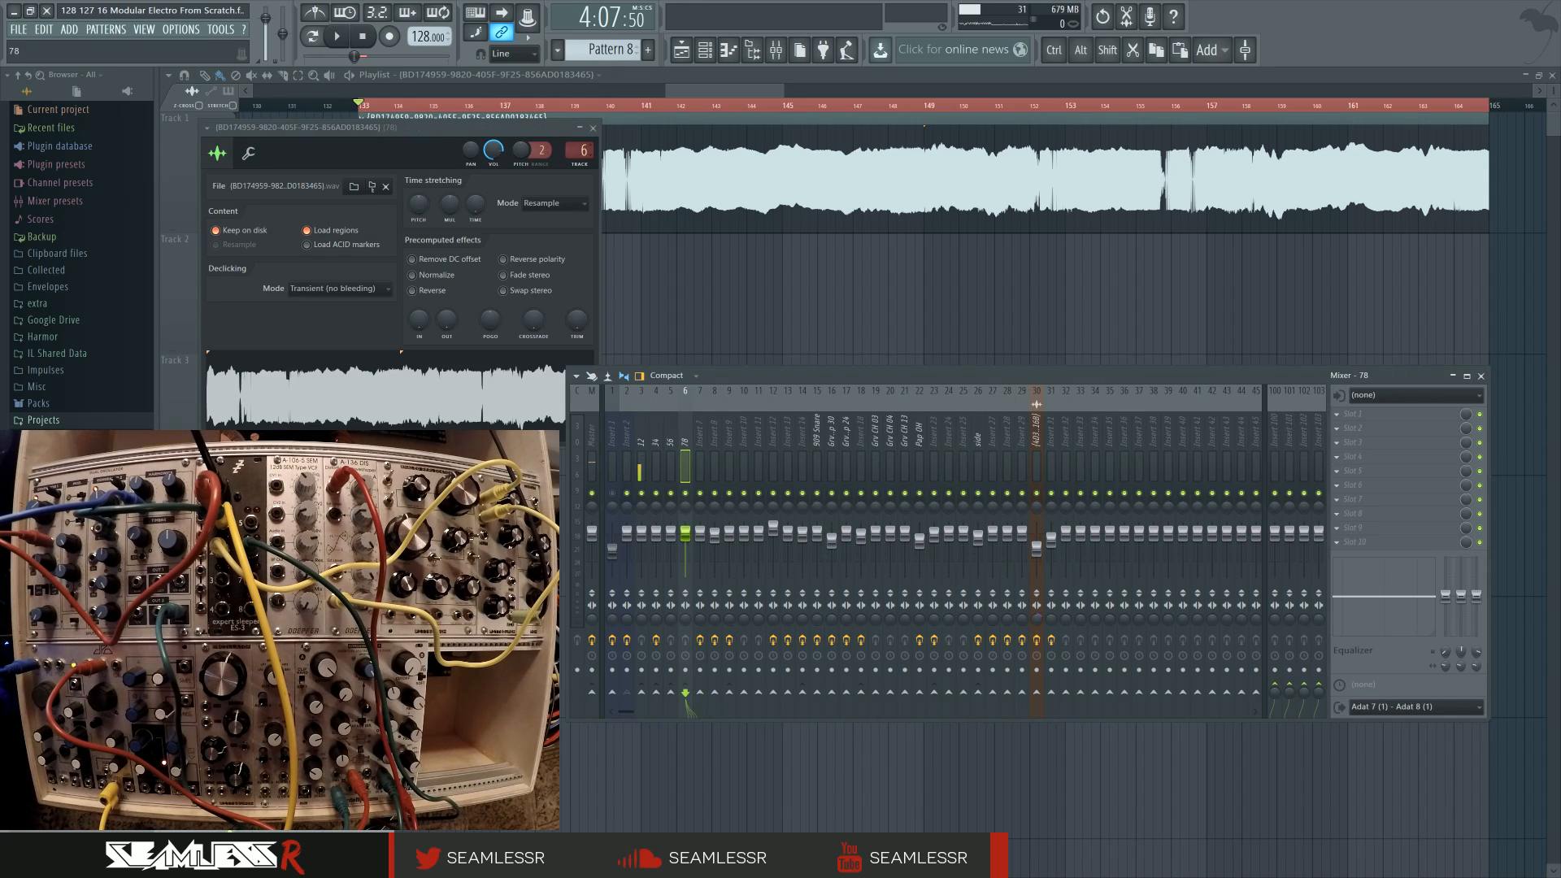
drag(908, 383, 909, 380)
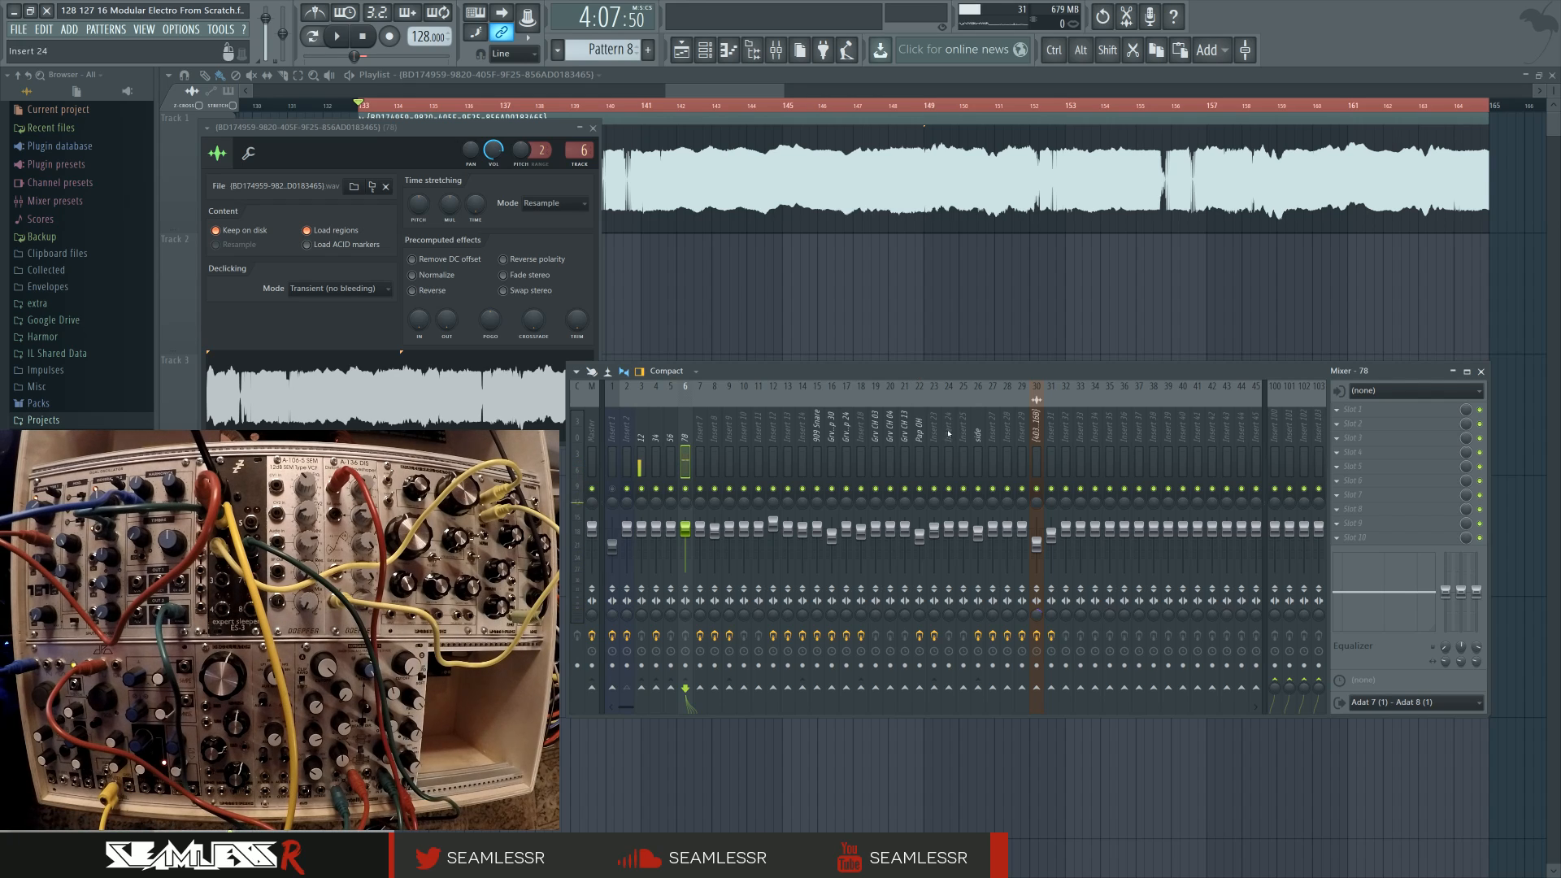
Step: Place two back-to-back copies of Pattern 8 on Track 2 under the recorded clip, at bars 133 and 149
drag(880, 277, 945, 335)
scroll(946, 334, down, 4)
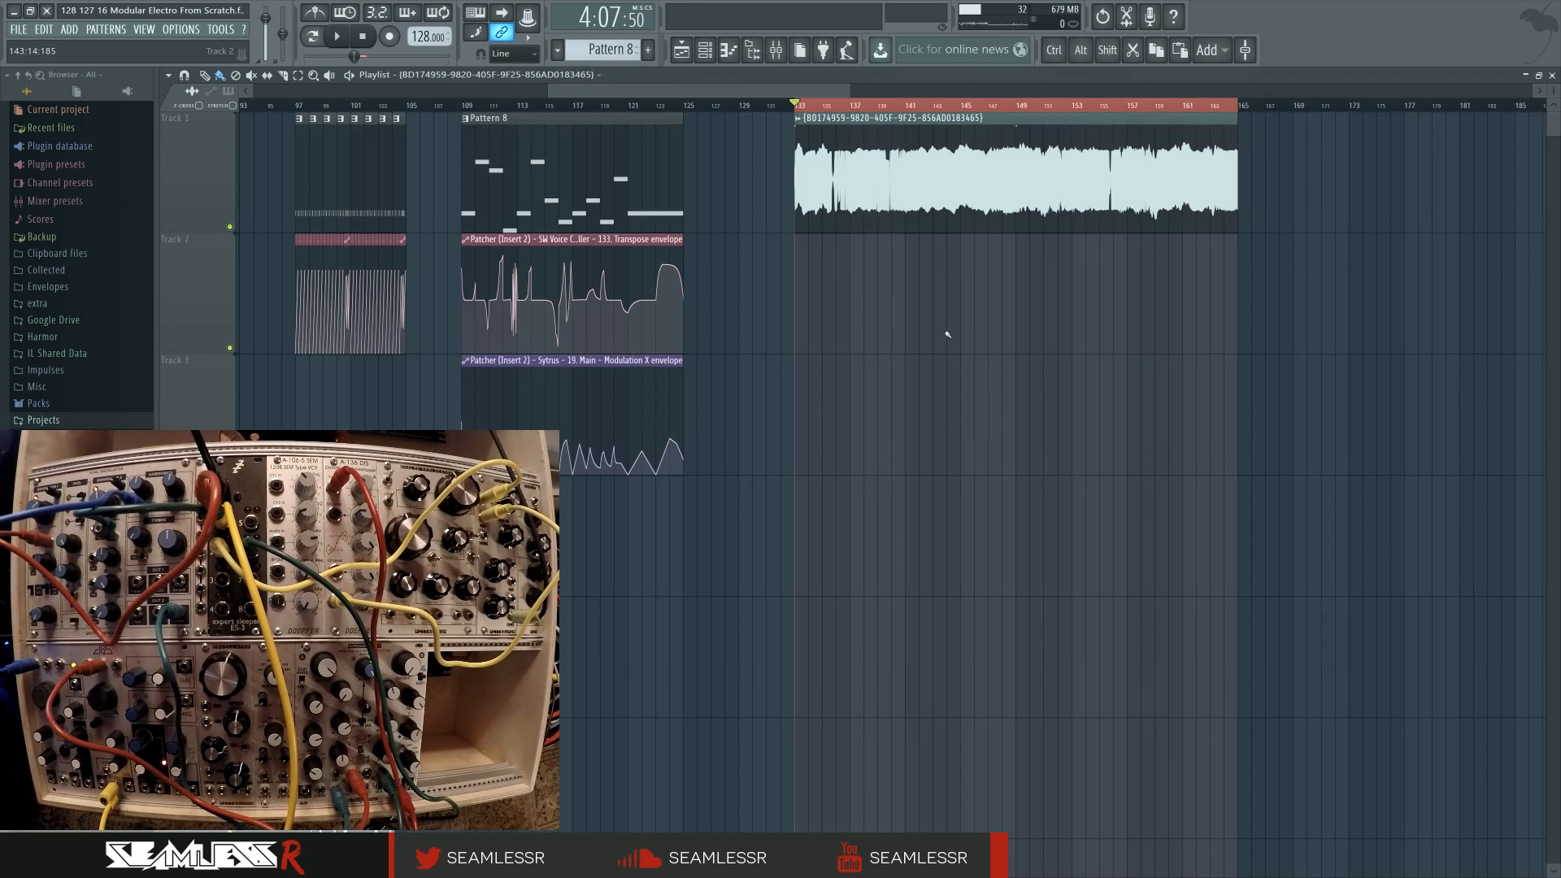
click(556, 166)
click(794, 275)
click(1034, 301)
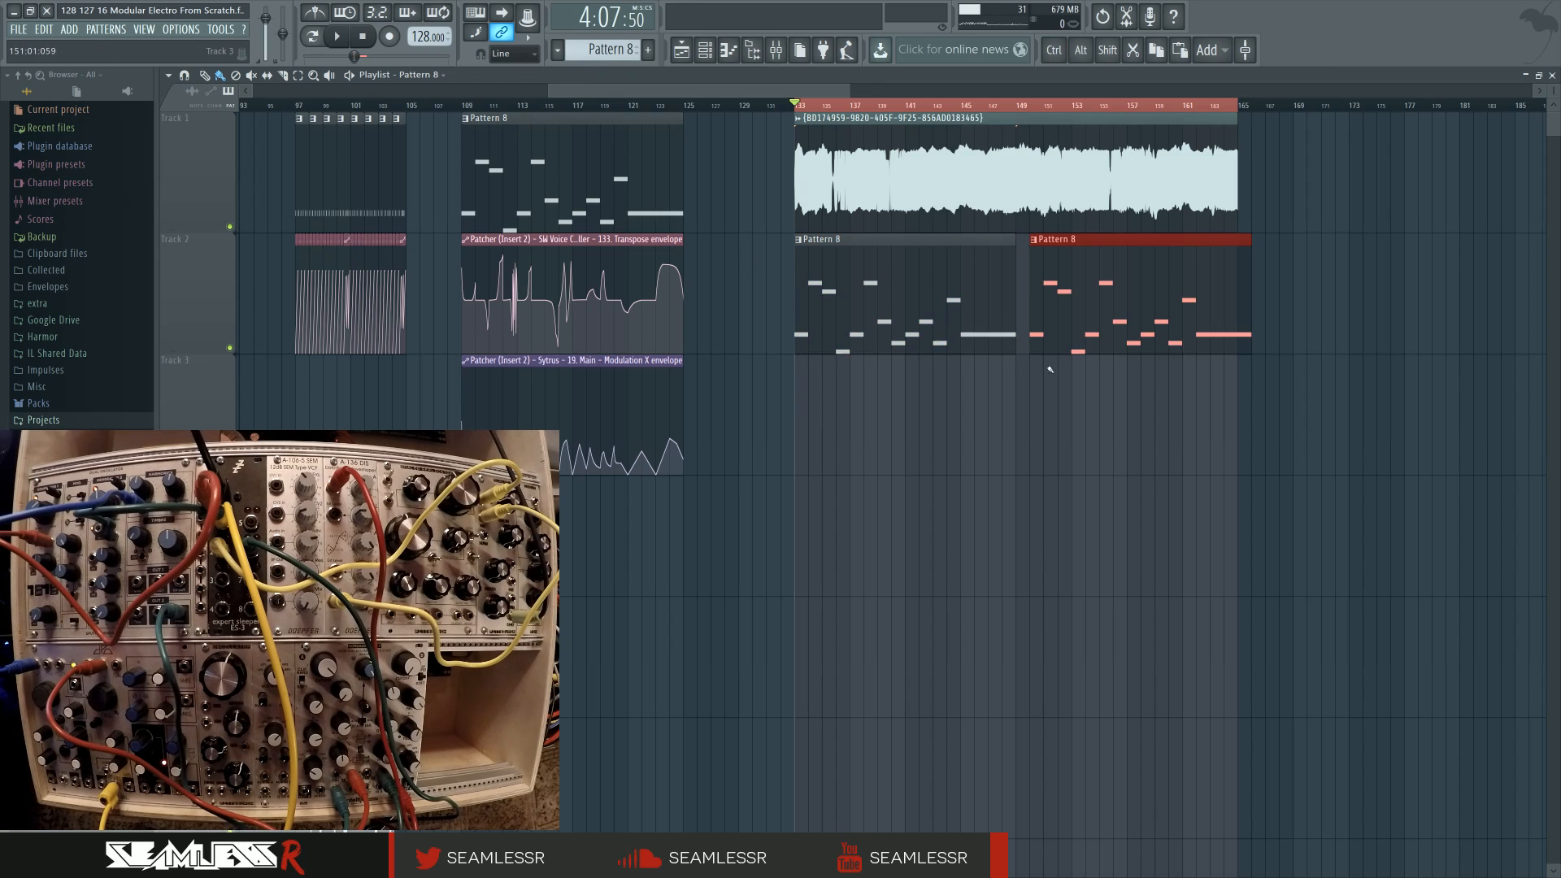
drag(1065, 306, 1053, 307)
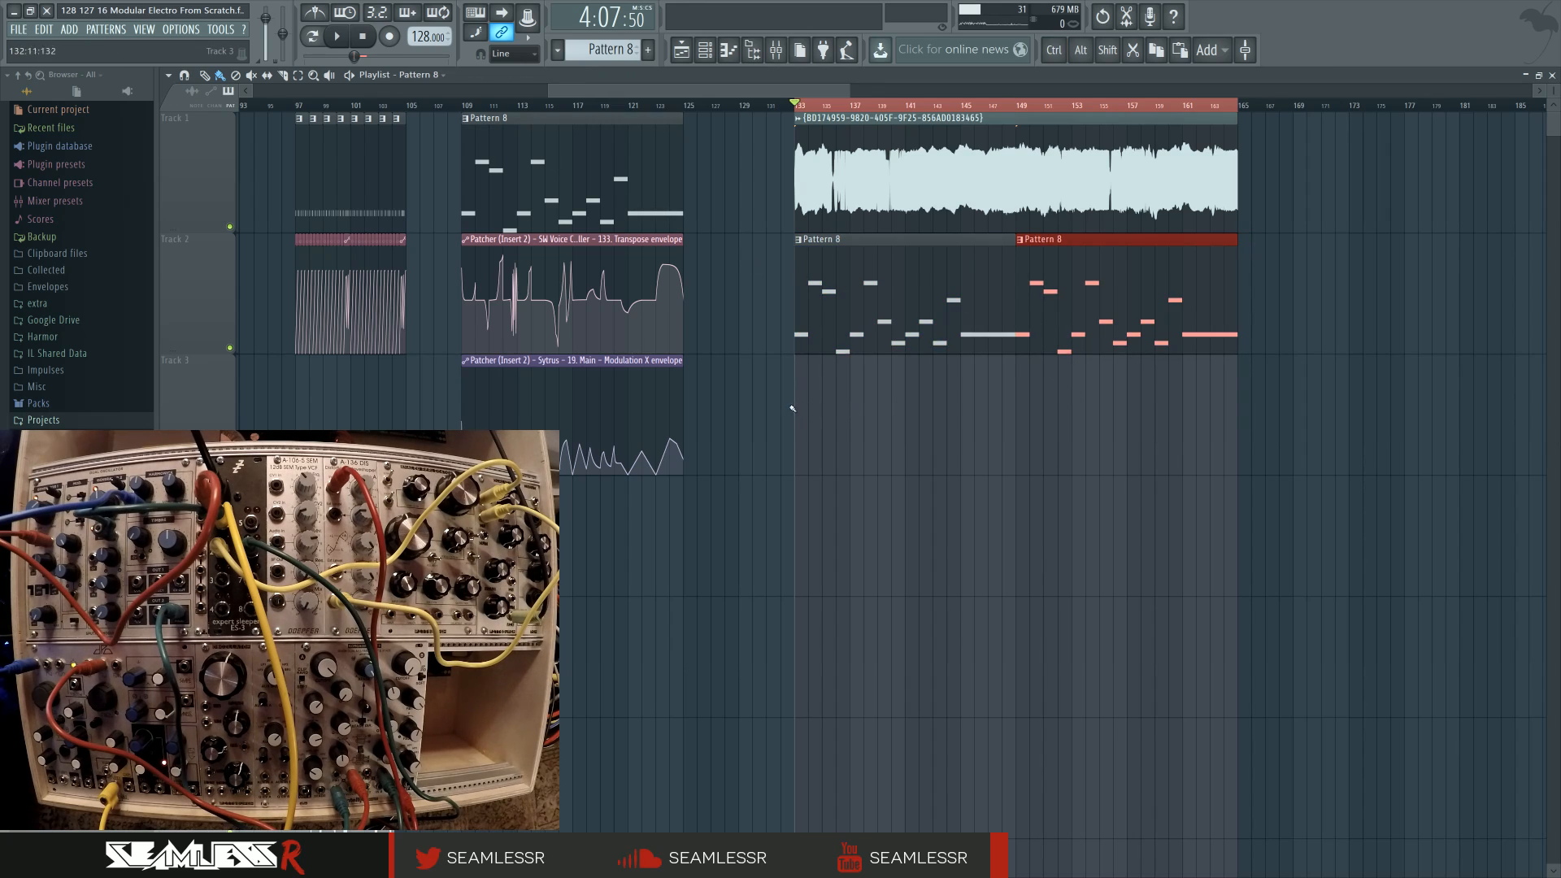
Step: Place two back-to-back copies of the SW Voice Controller Transpose envelope on Track 3, at bars 133 and 149
click(825, 412)
ctrl+scroll(875, 437, up, 2)
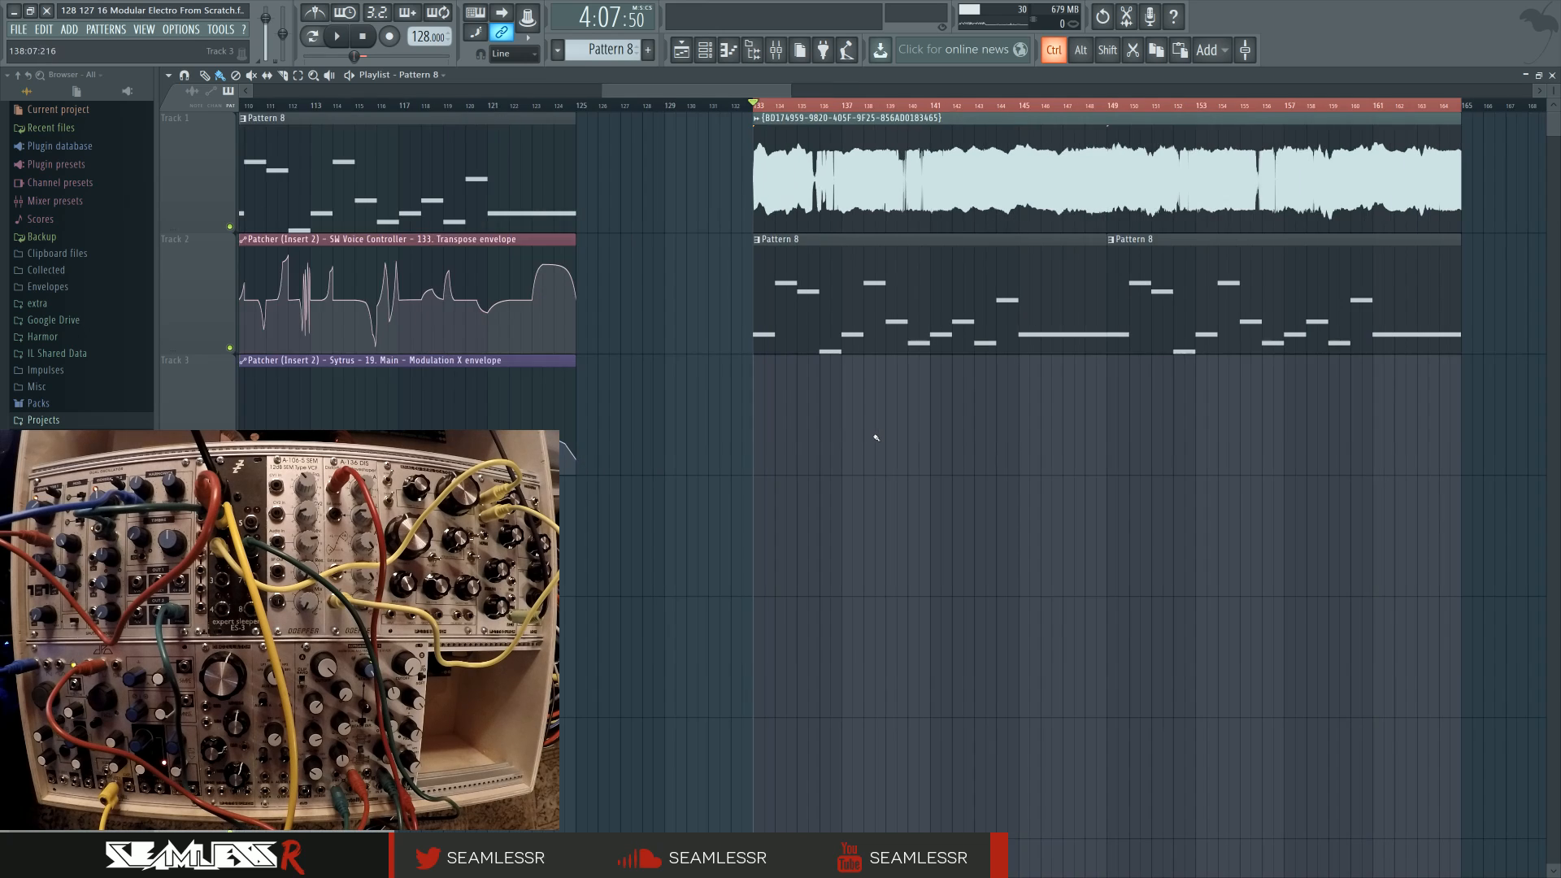
drag(967, 435, 1115, 463)
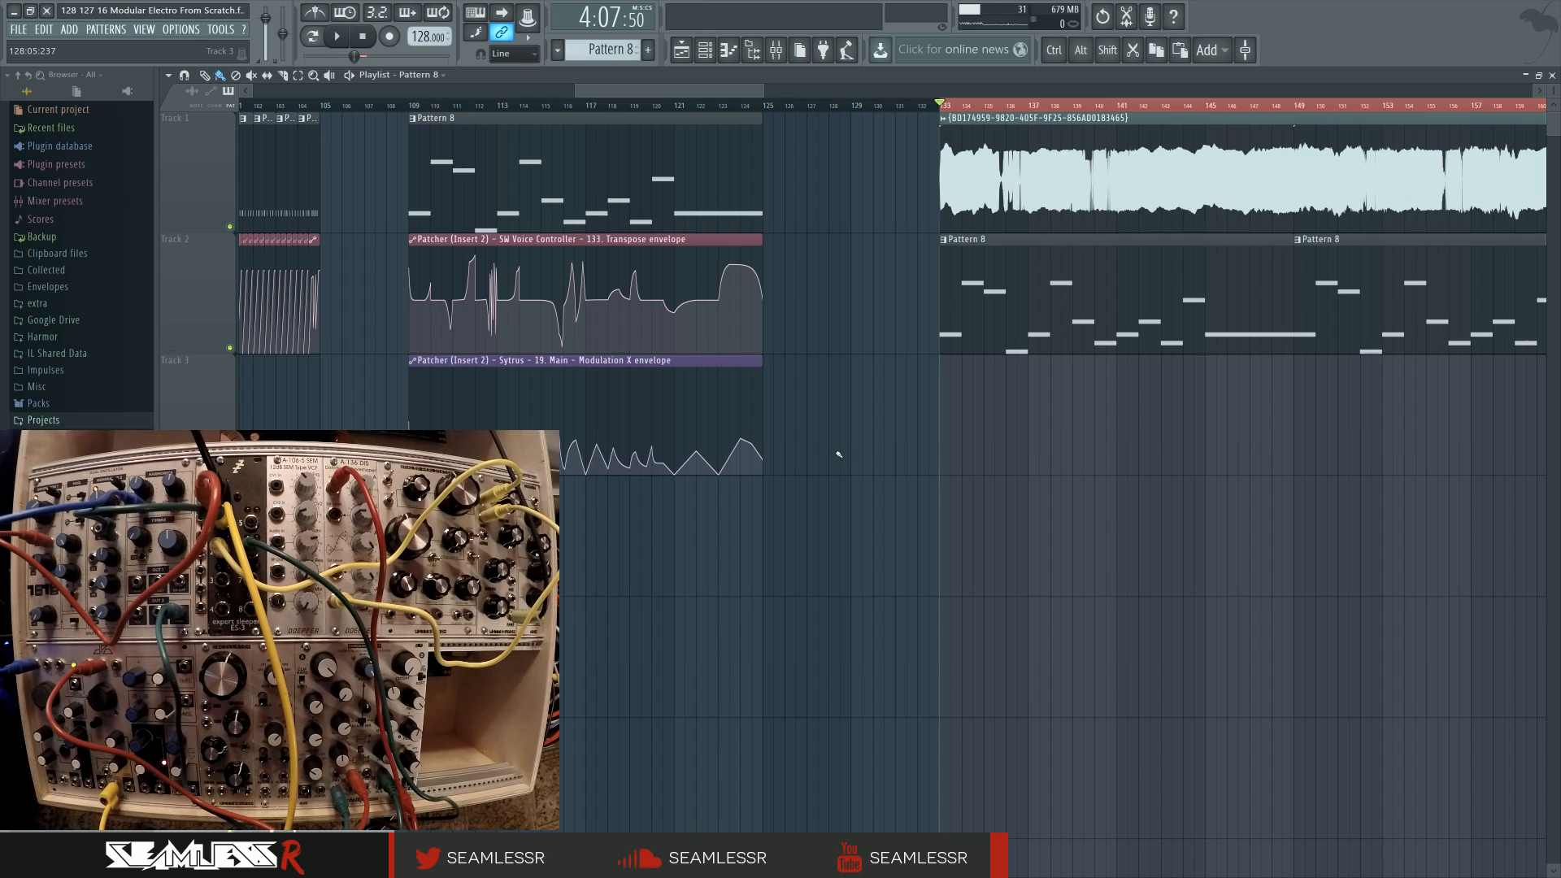
click(722, 240)
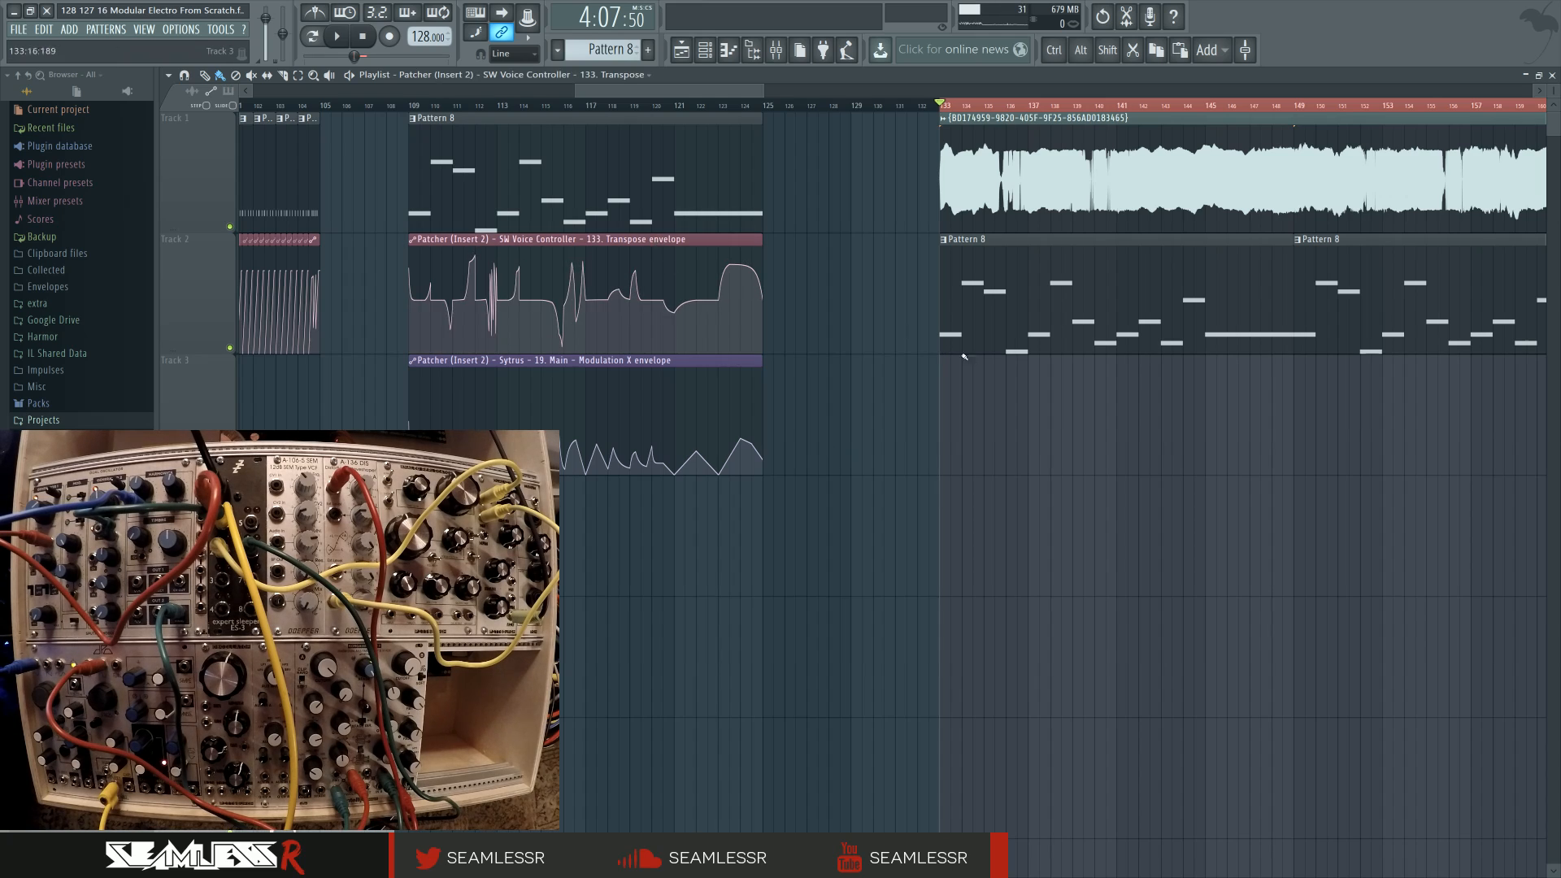
click(948, 387)
click(1302, 419)
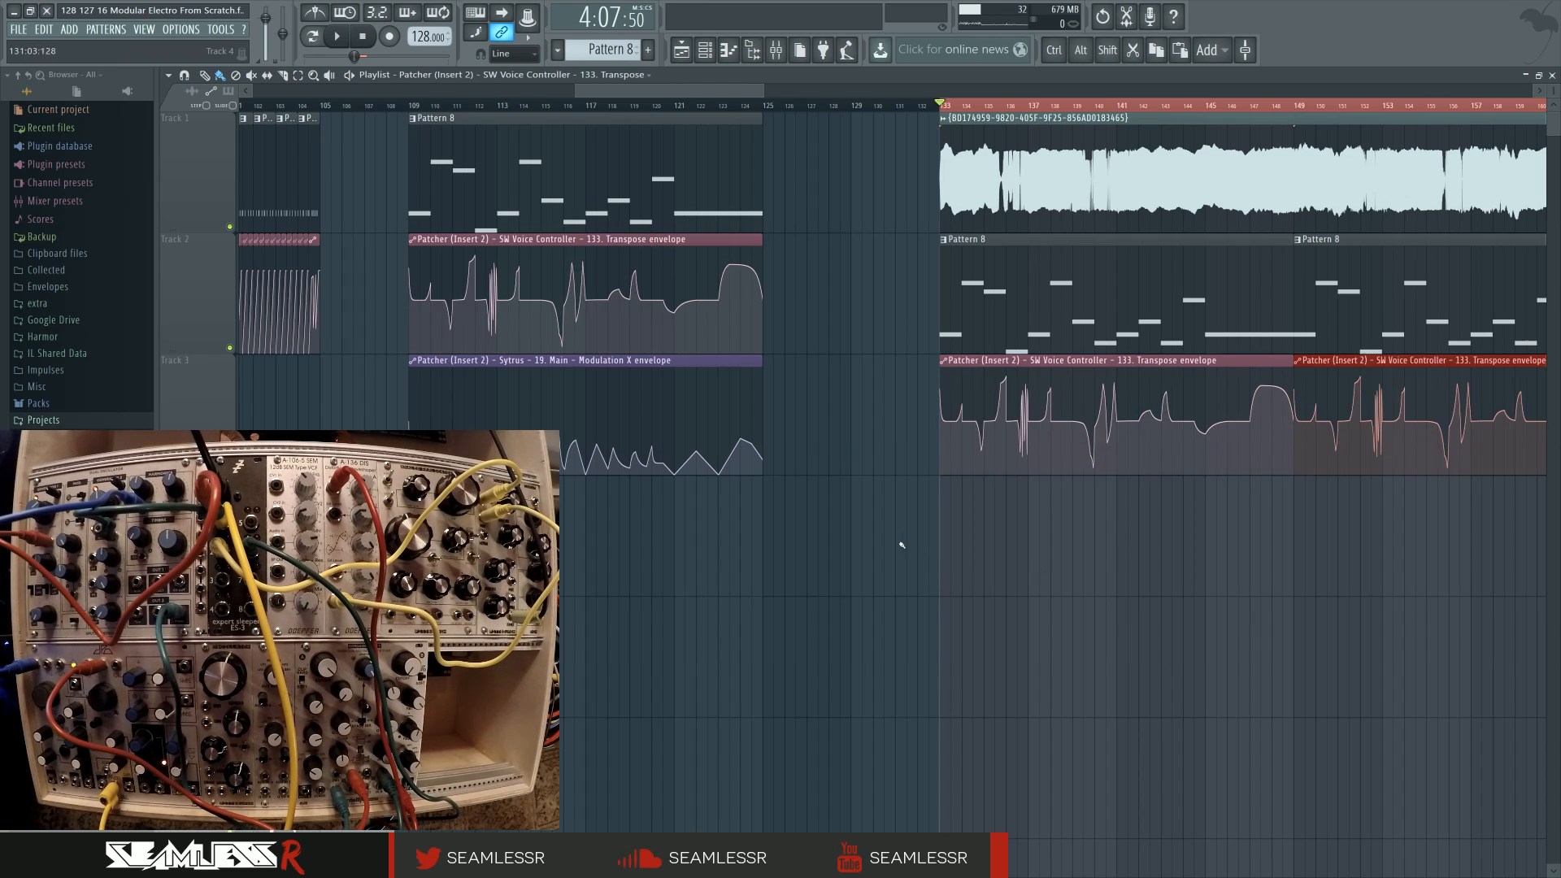
drag(978, 546, 874, 557)
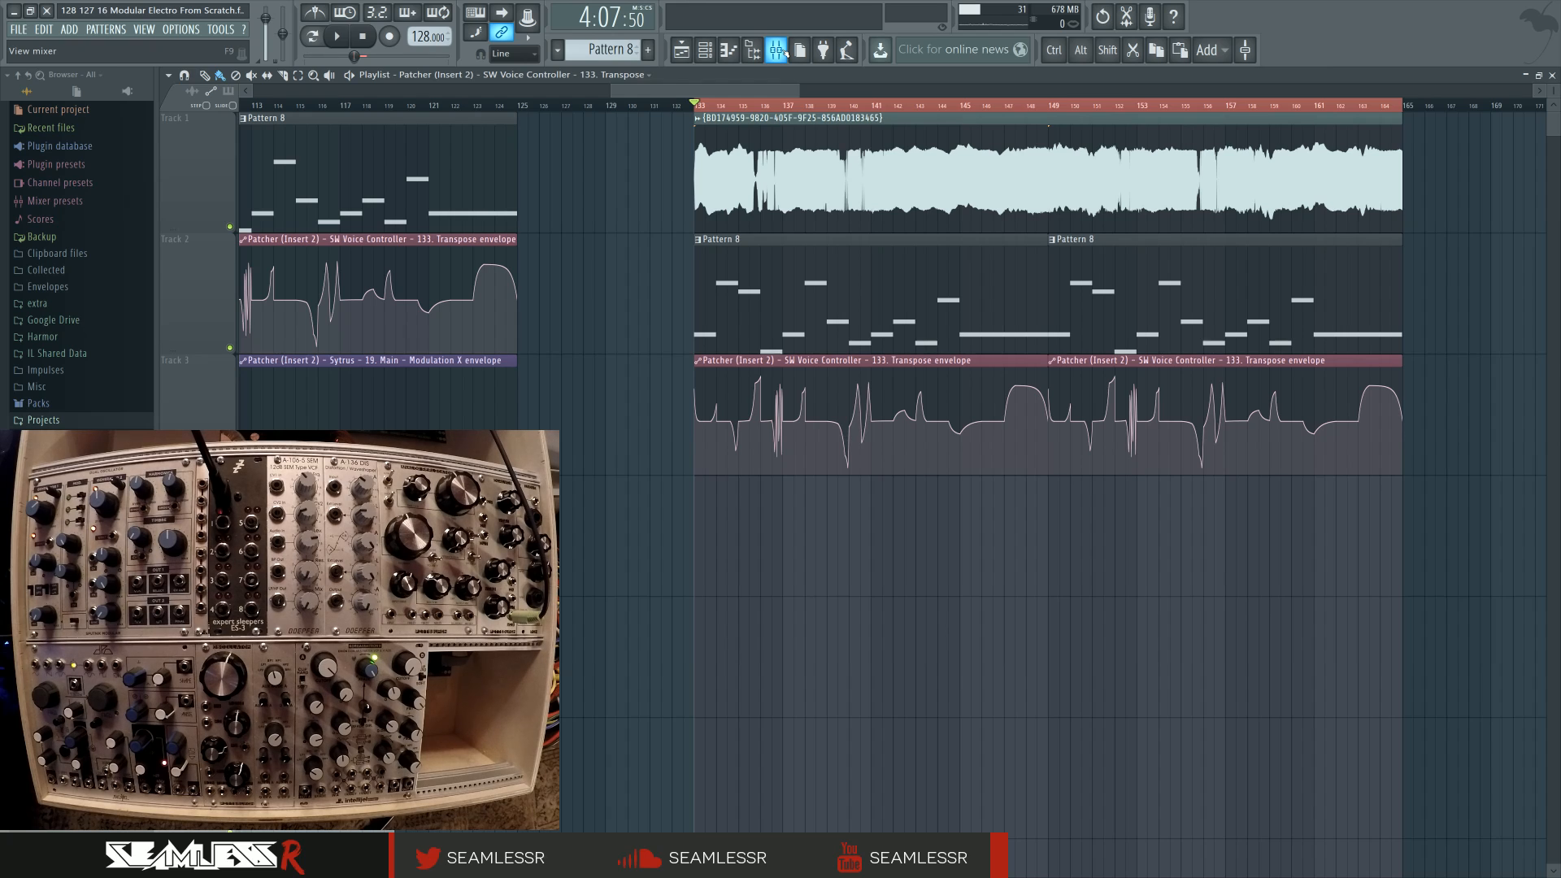
drag(916, 559, 896, 561)
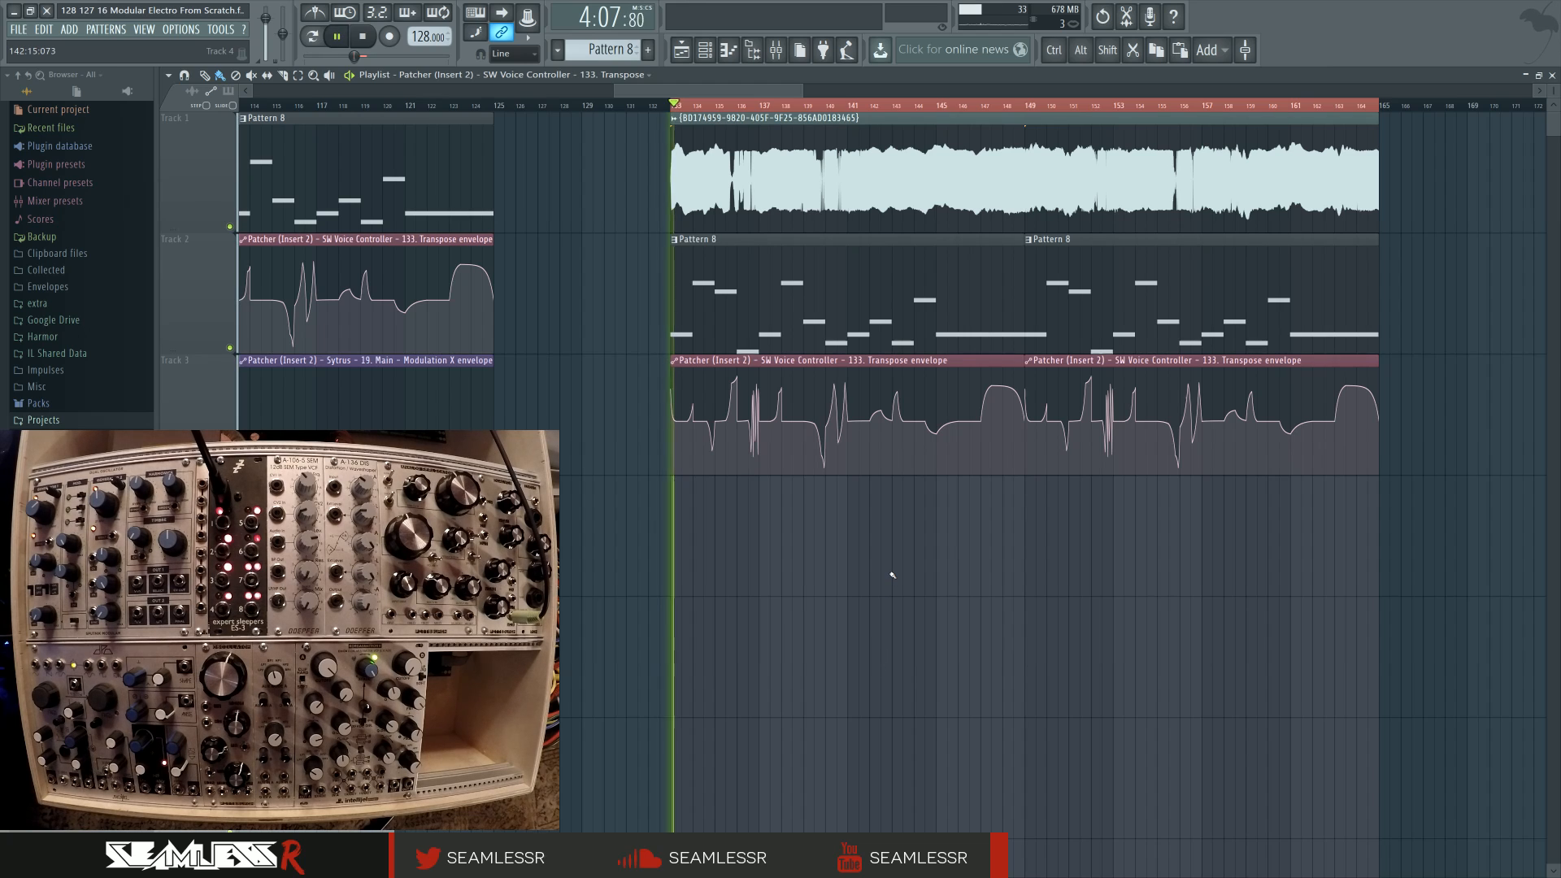
Step: Start and stop playback from bar 133 repeatedly to check the signals reaching the modular's output module
key(space)
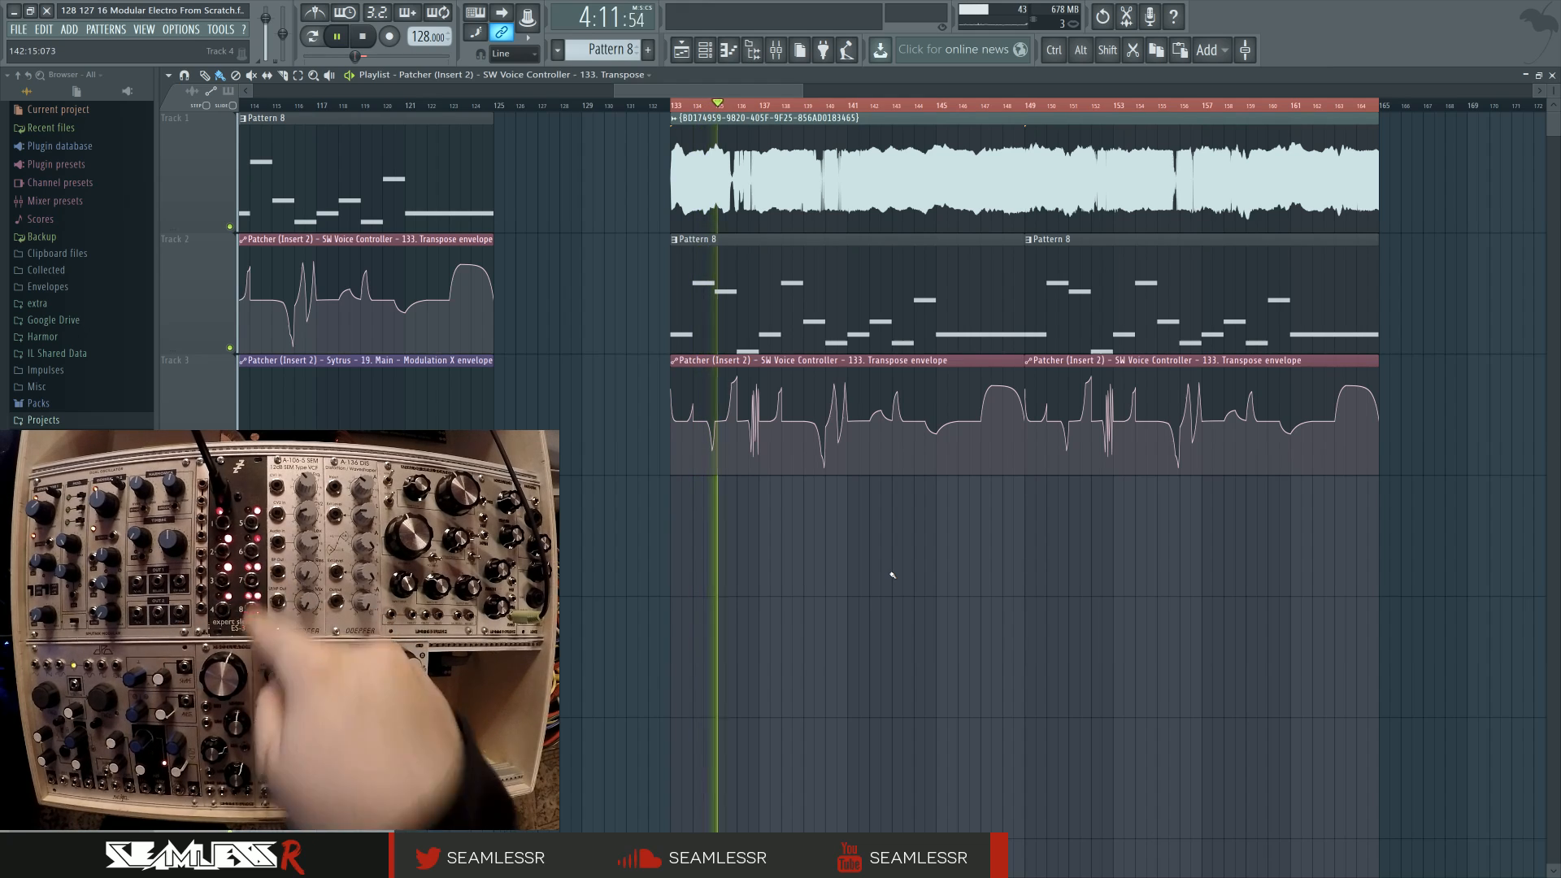
key(space)
key(space)
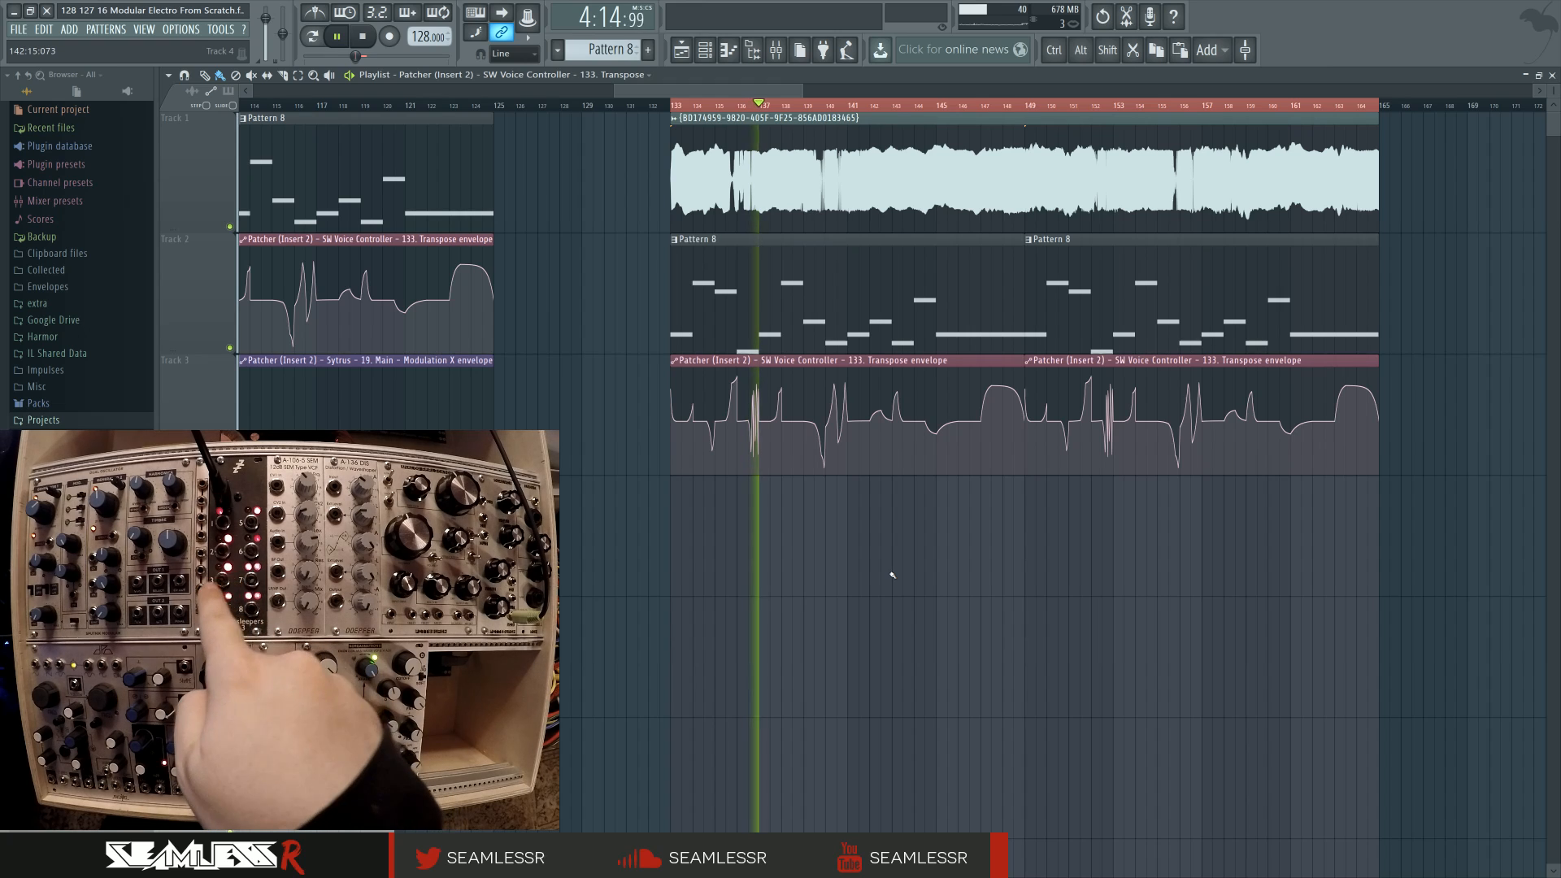
key(space)
key(space)
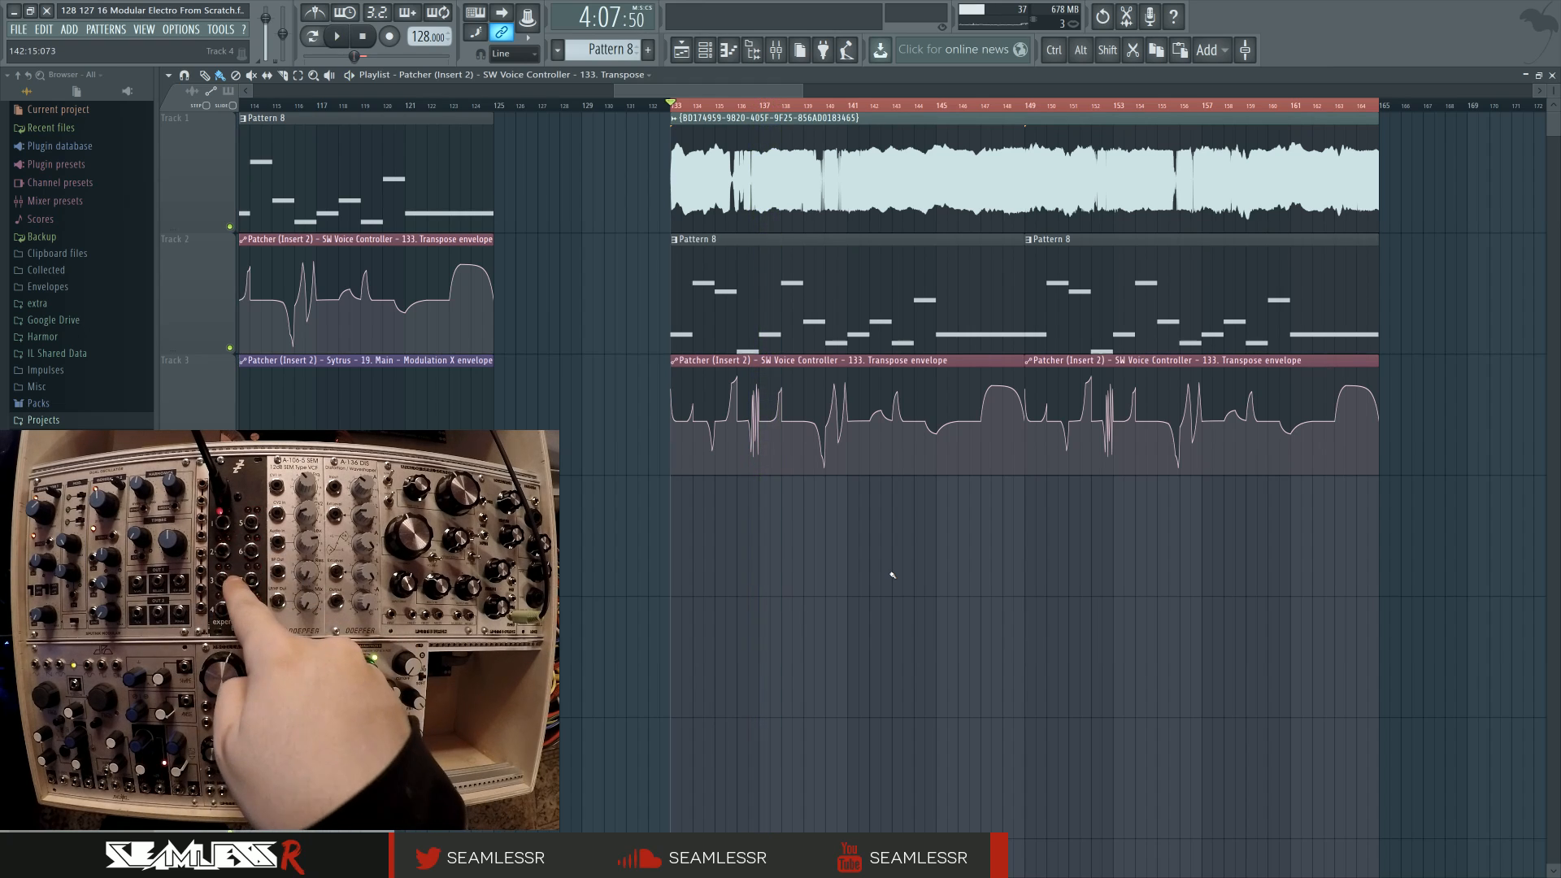
key(space)
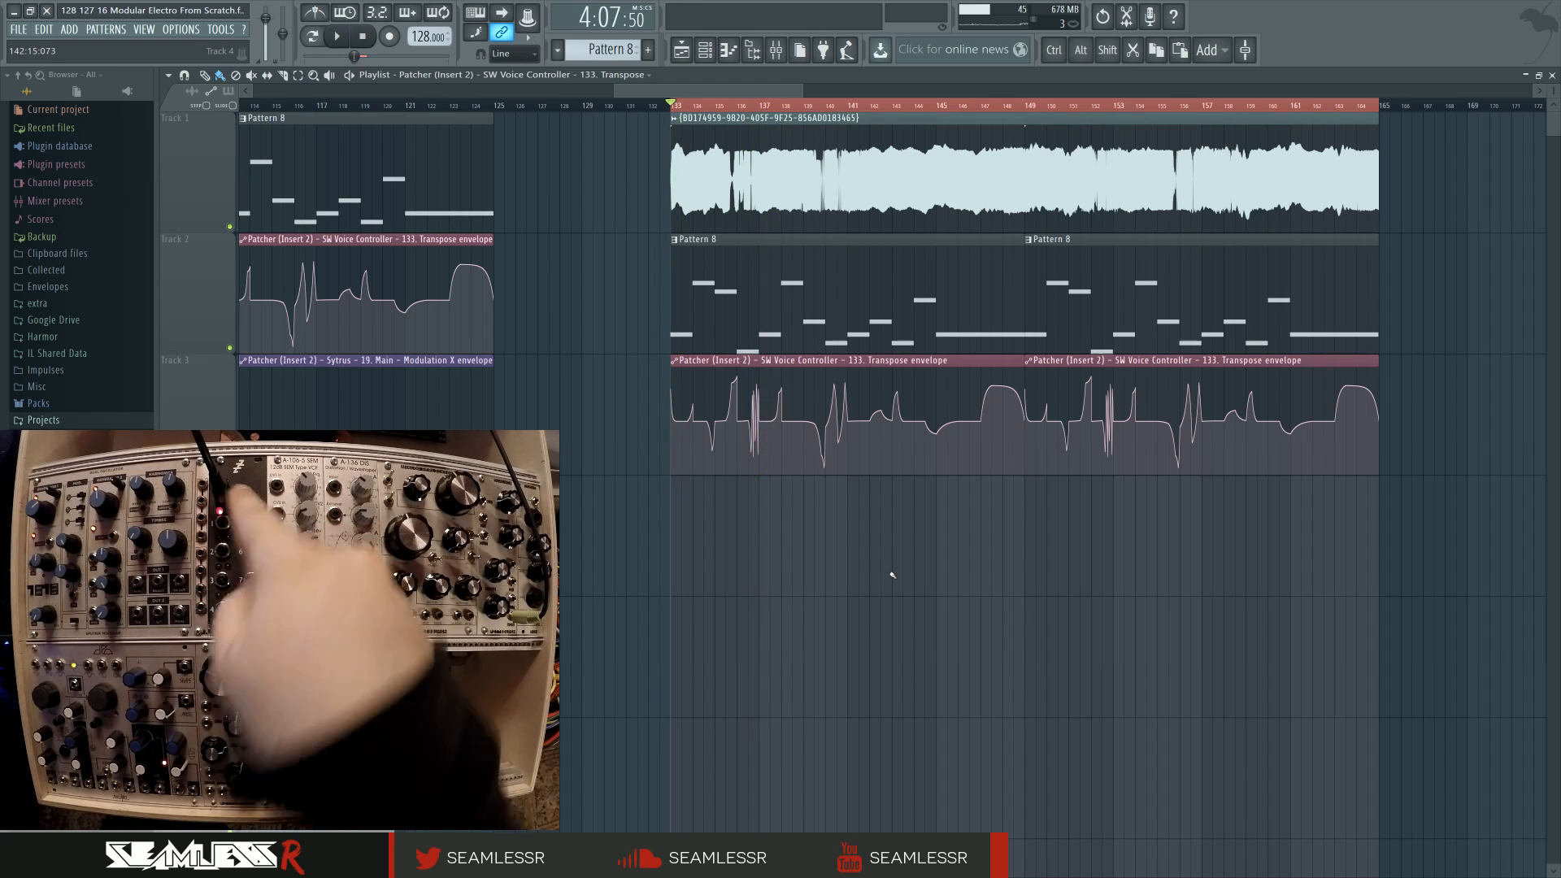
key(space)
key(space)
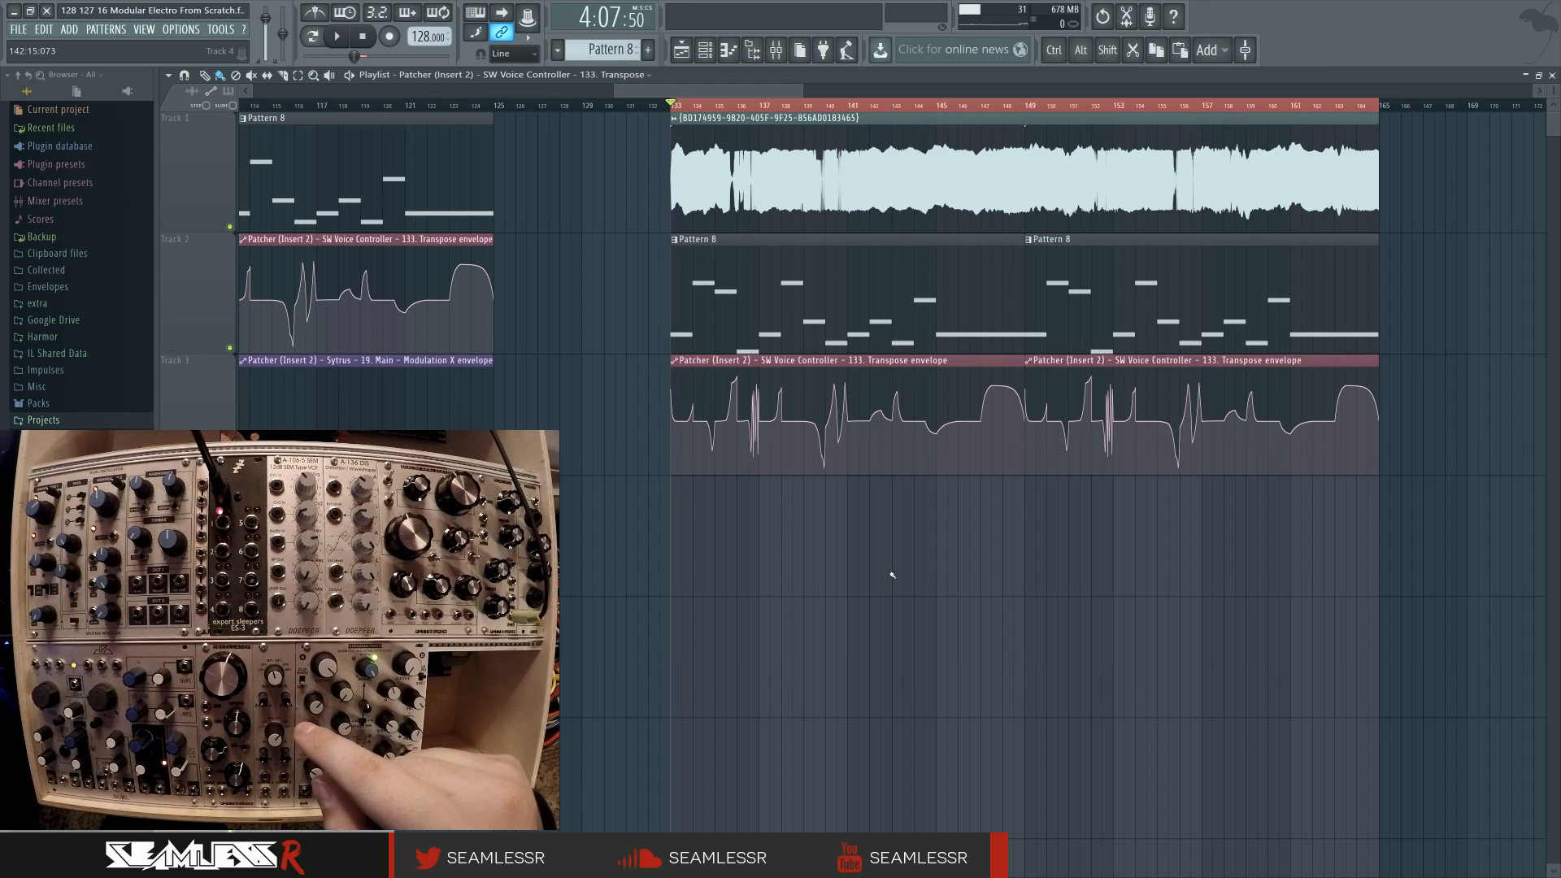
key(space)
key(space)
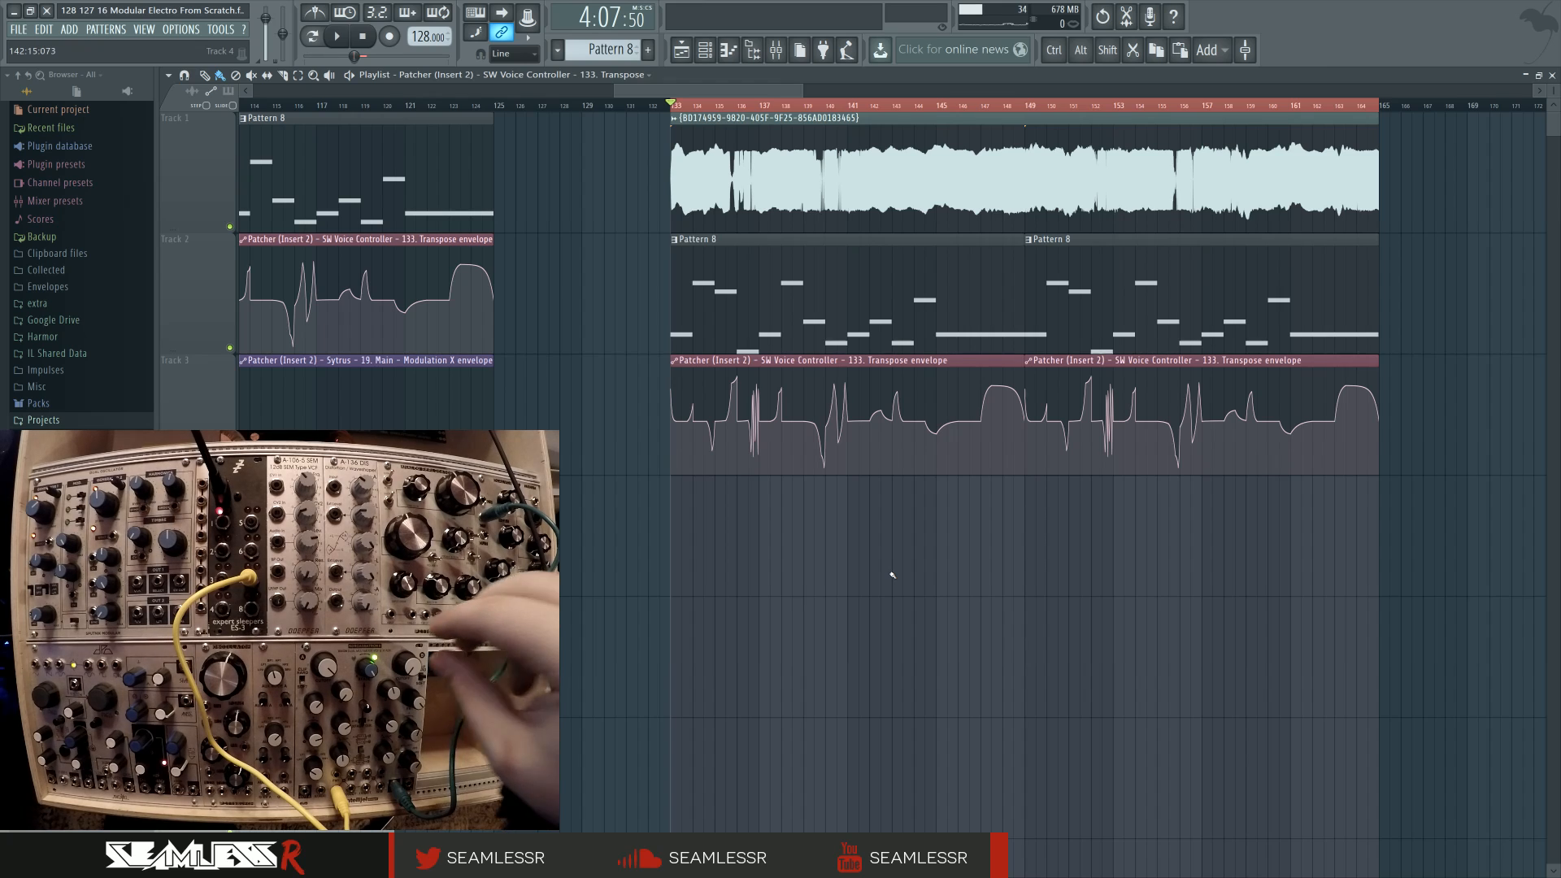
Step: Audition the section from bar 133 in short passes to test the newly patched modular voice
key(space)
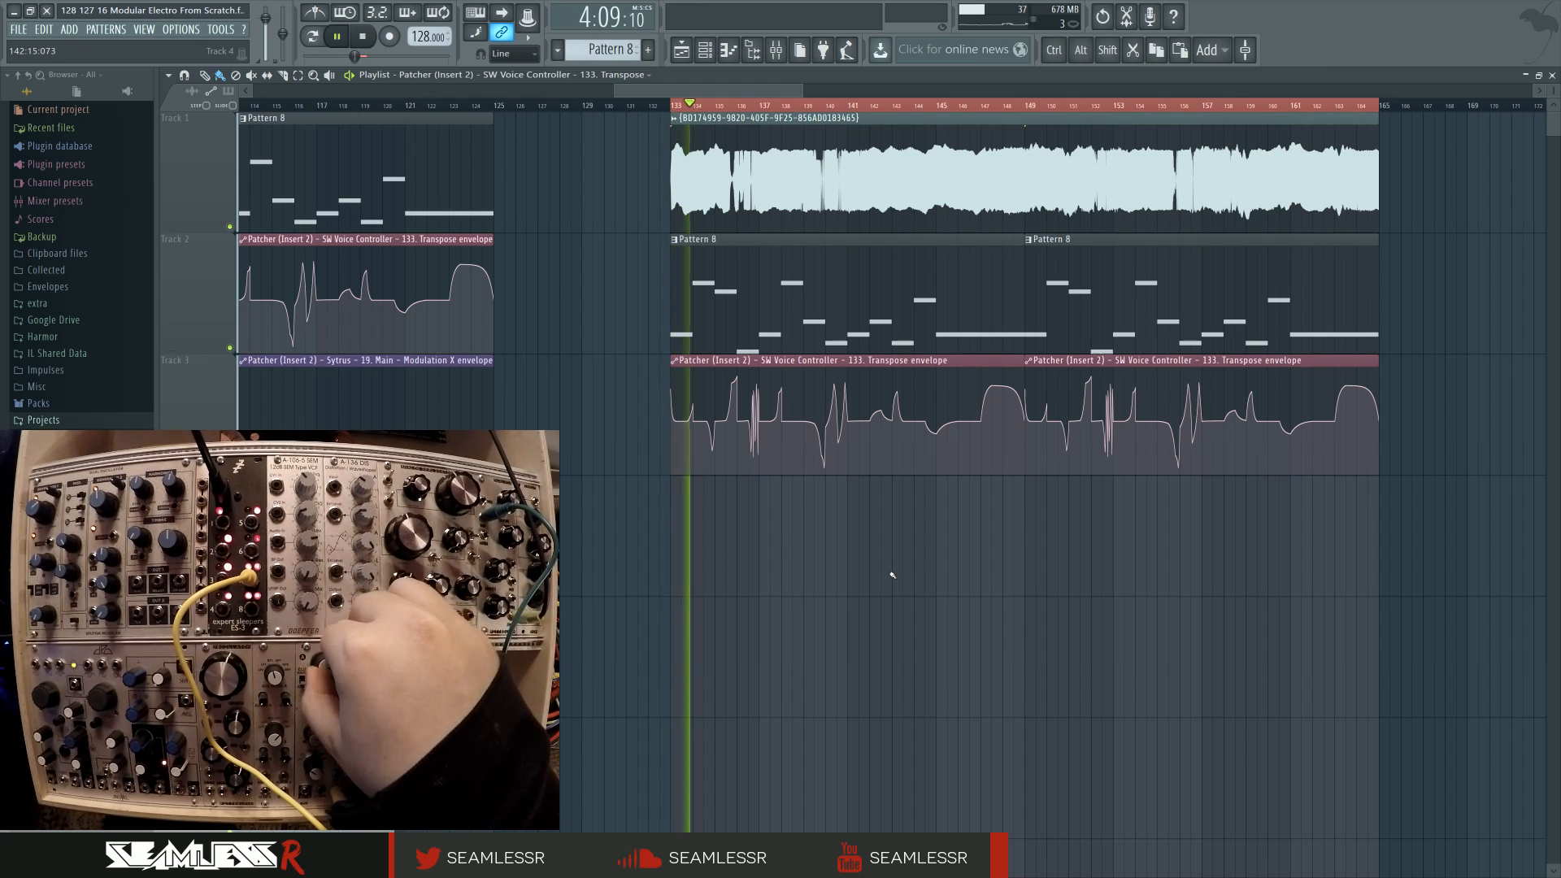
key(space)
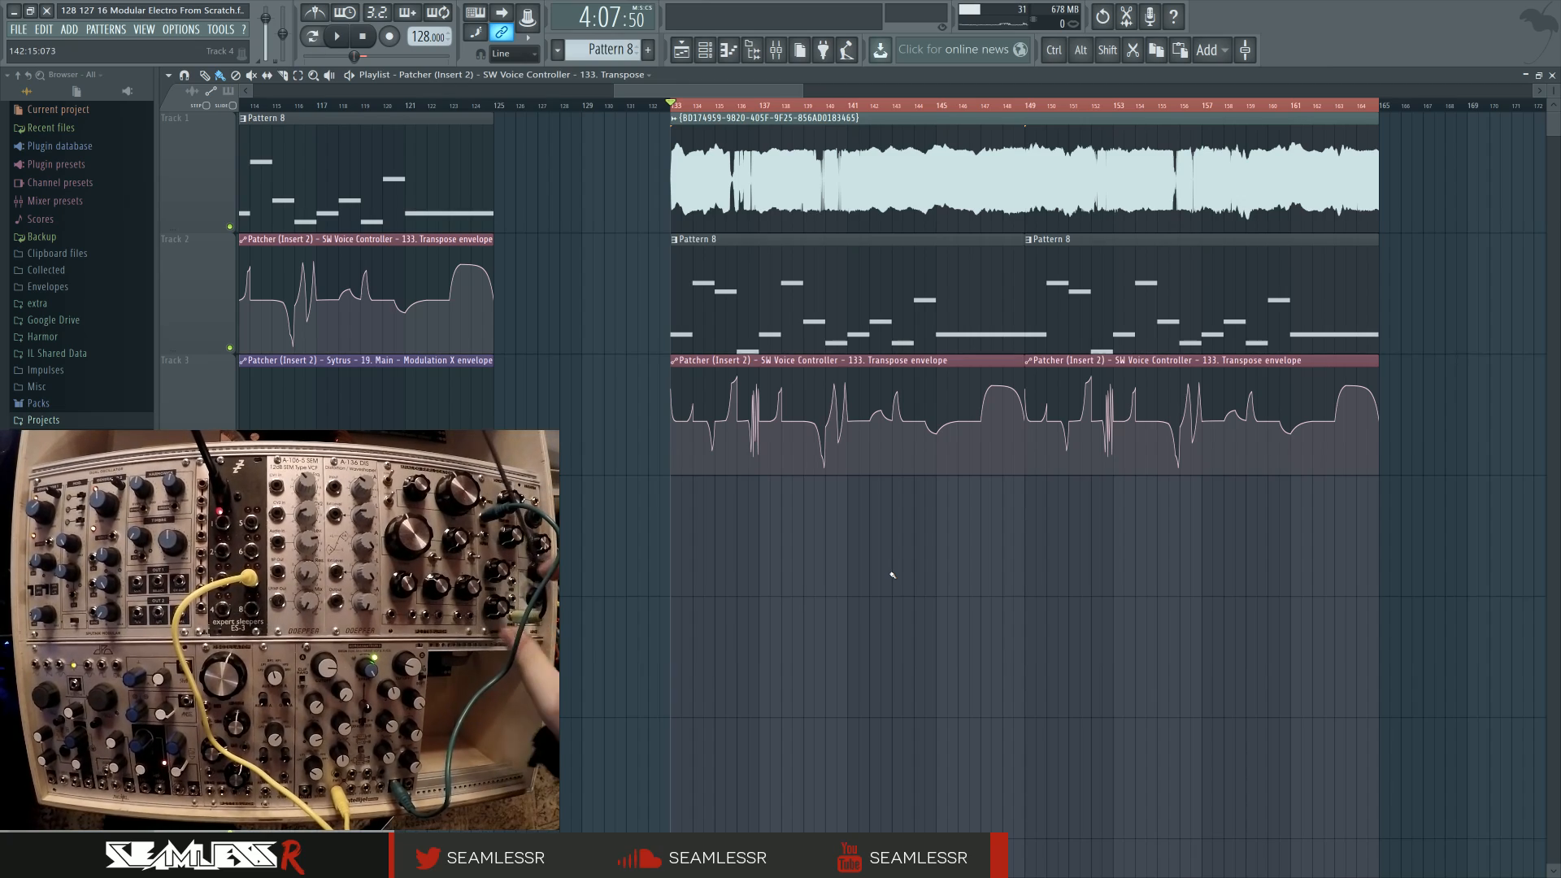
key(space)
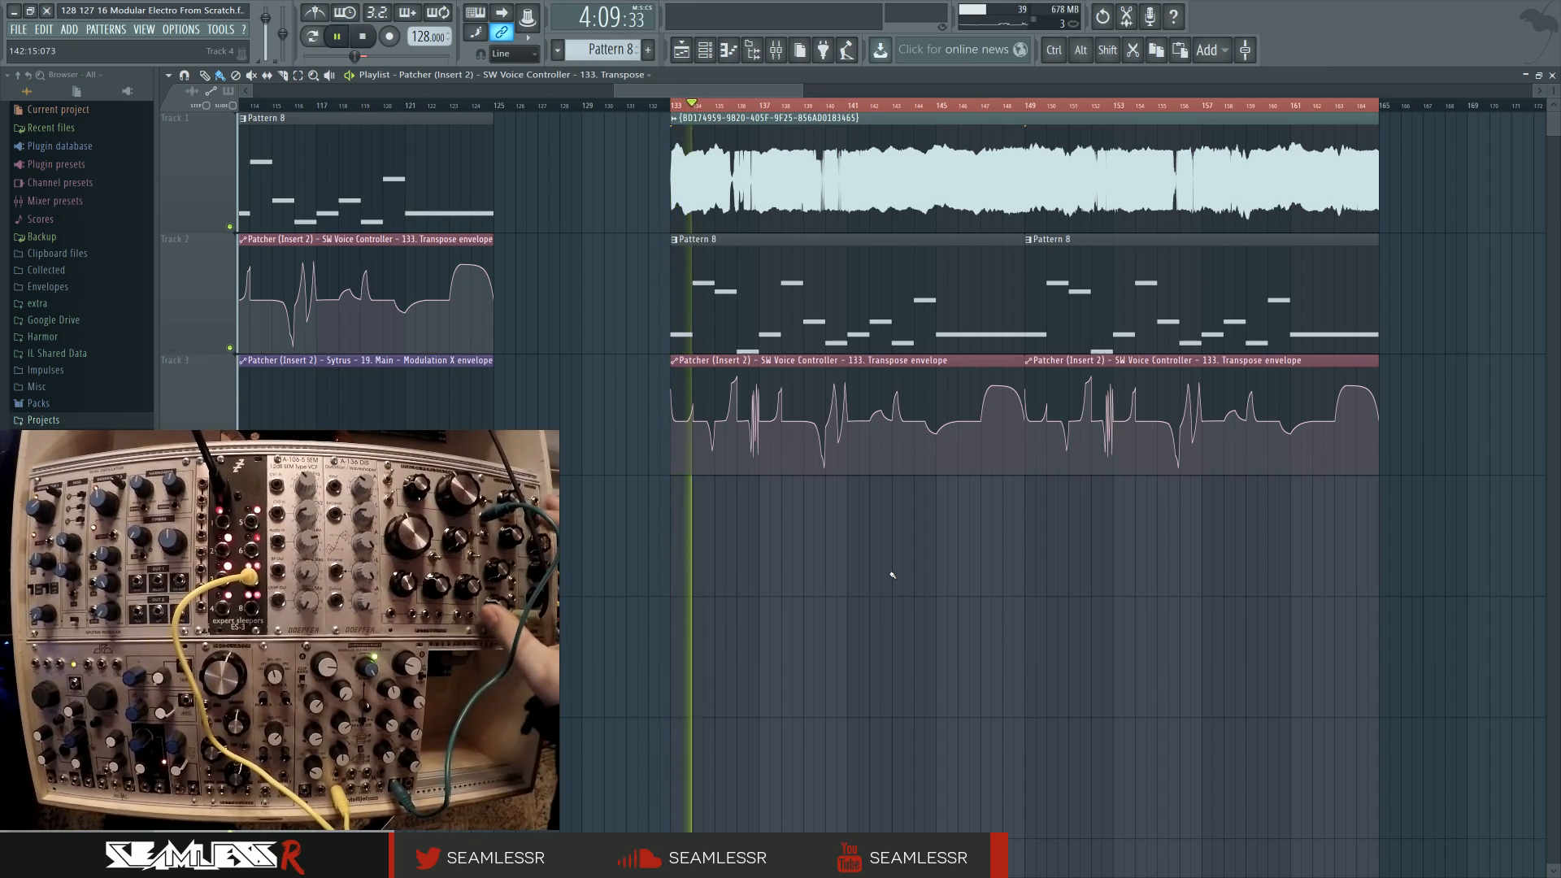
key(space)
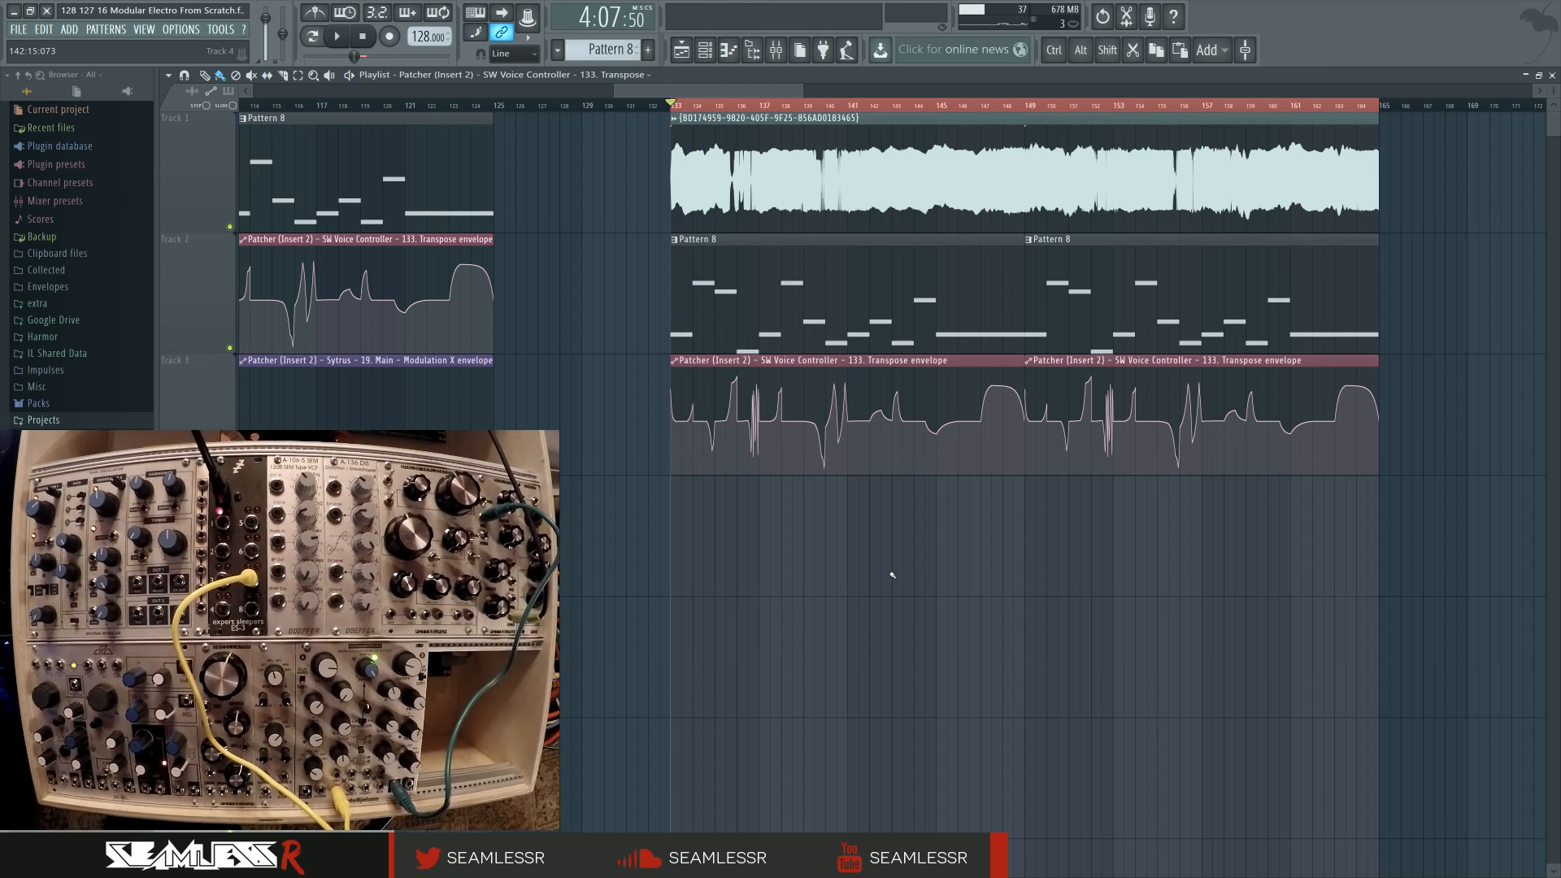
Step: Show the mixer, reposition its window, and check the track meters during short playback passes
click(775, 49)
drag(756, 372, 795, 388)
click(649, 498)
key(space)
key(space)
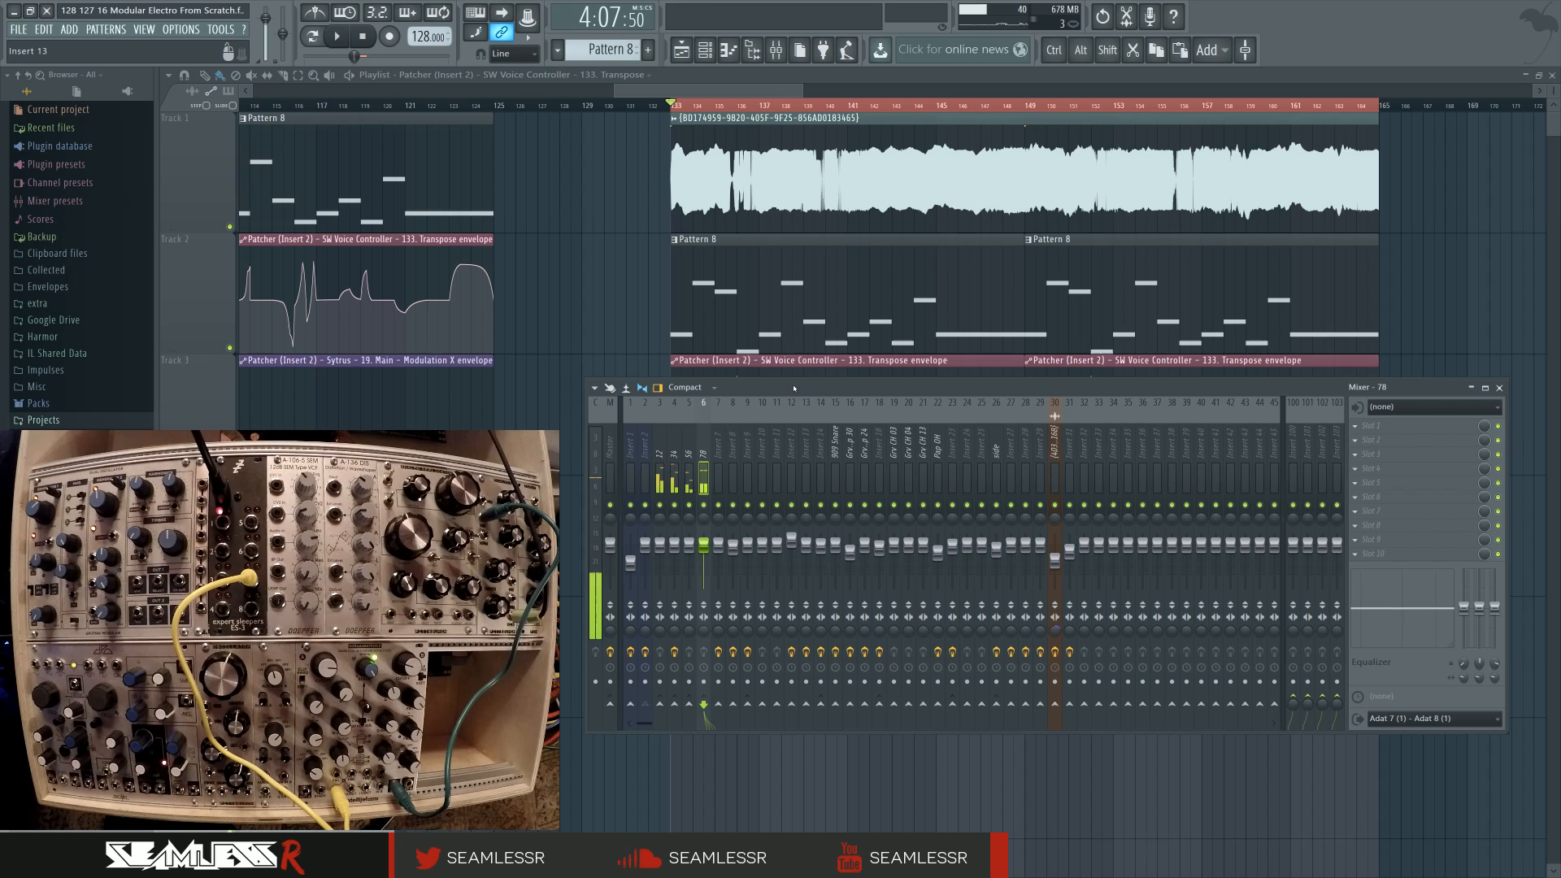
key(space)
key(space)
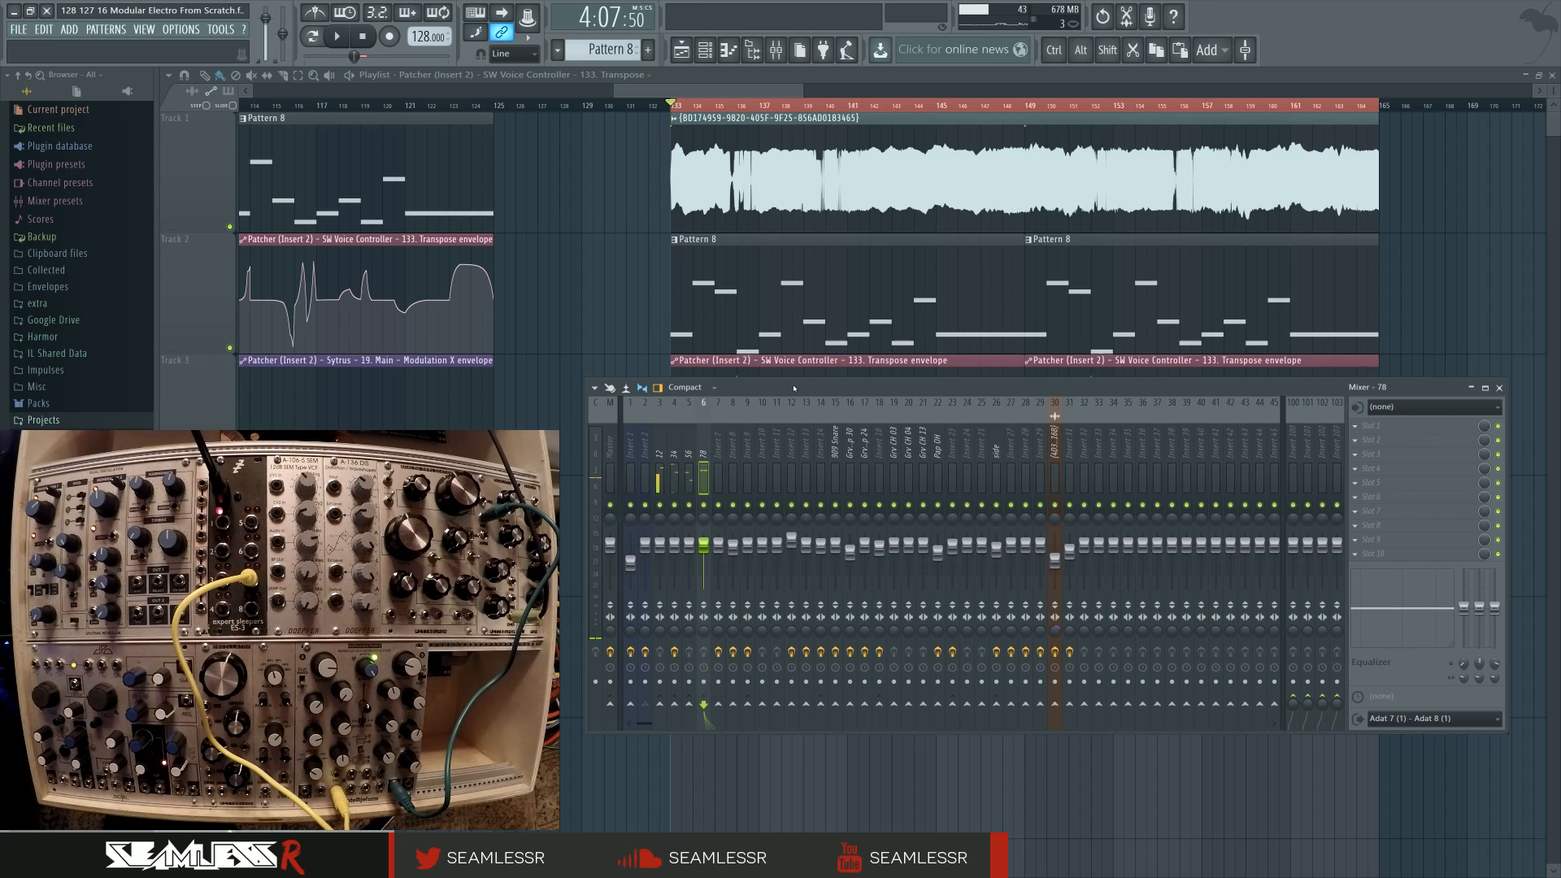
Step: Play the section from bar 133 while adjusting the modular patch, stop playback, and hide the mixer
key(space)
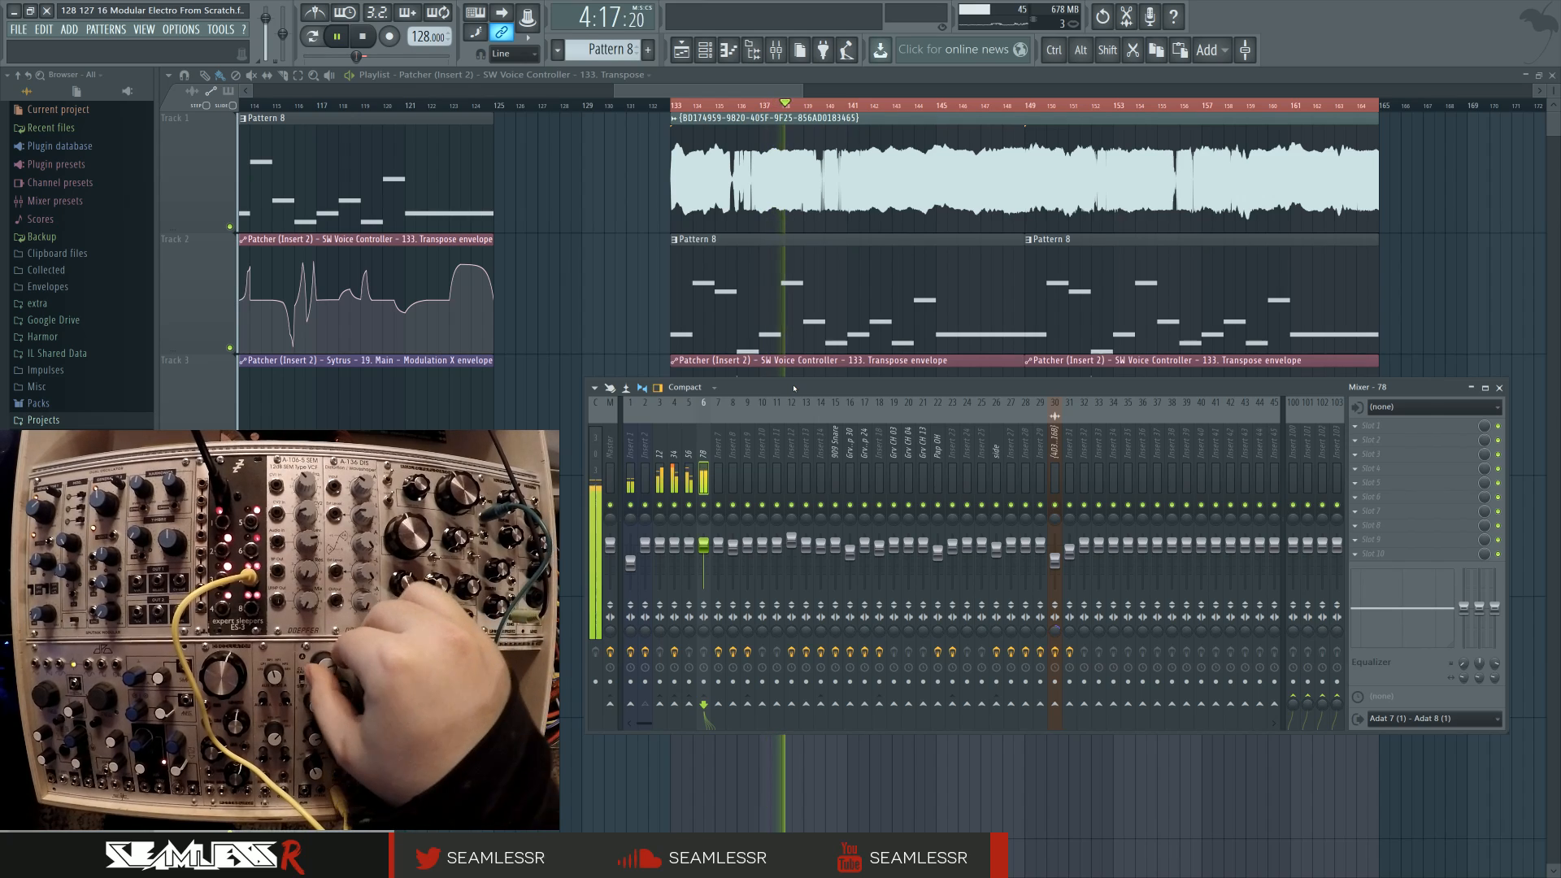
key(space)
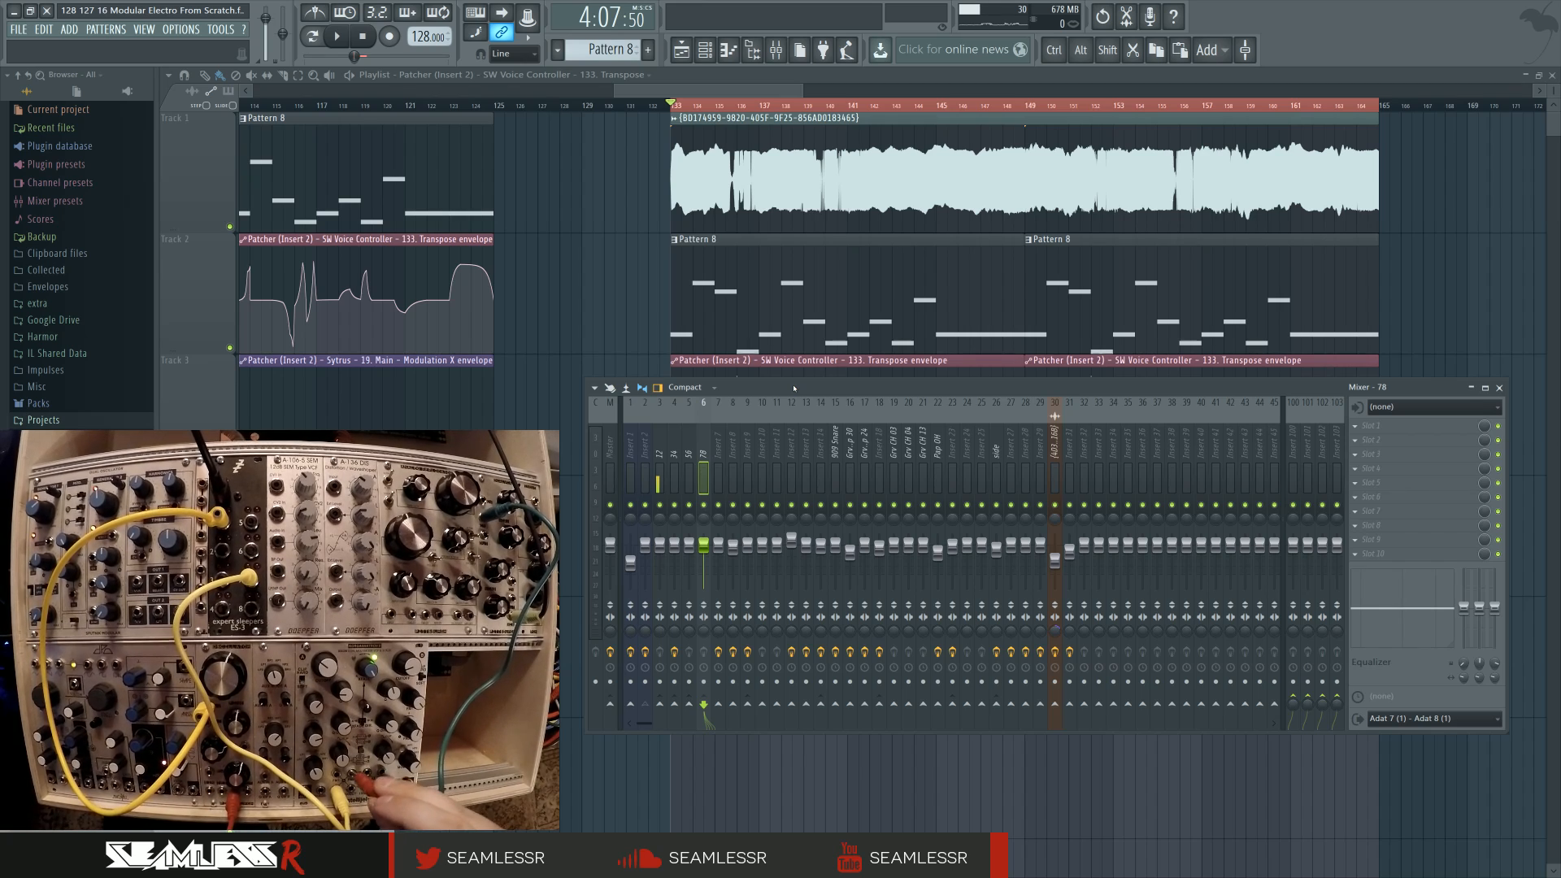
key(space)
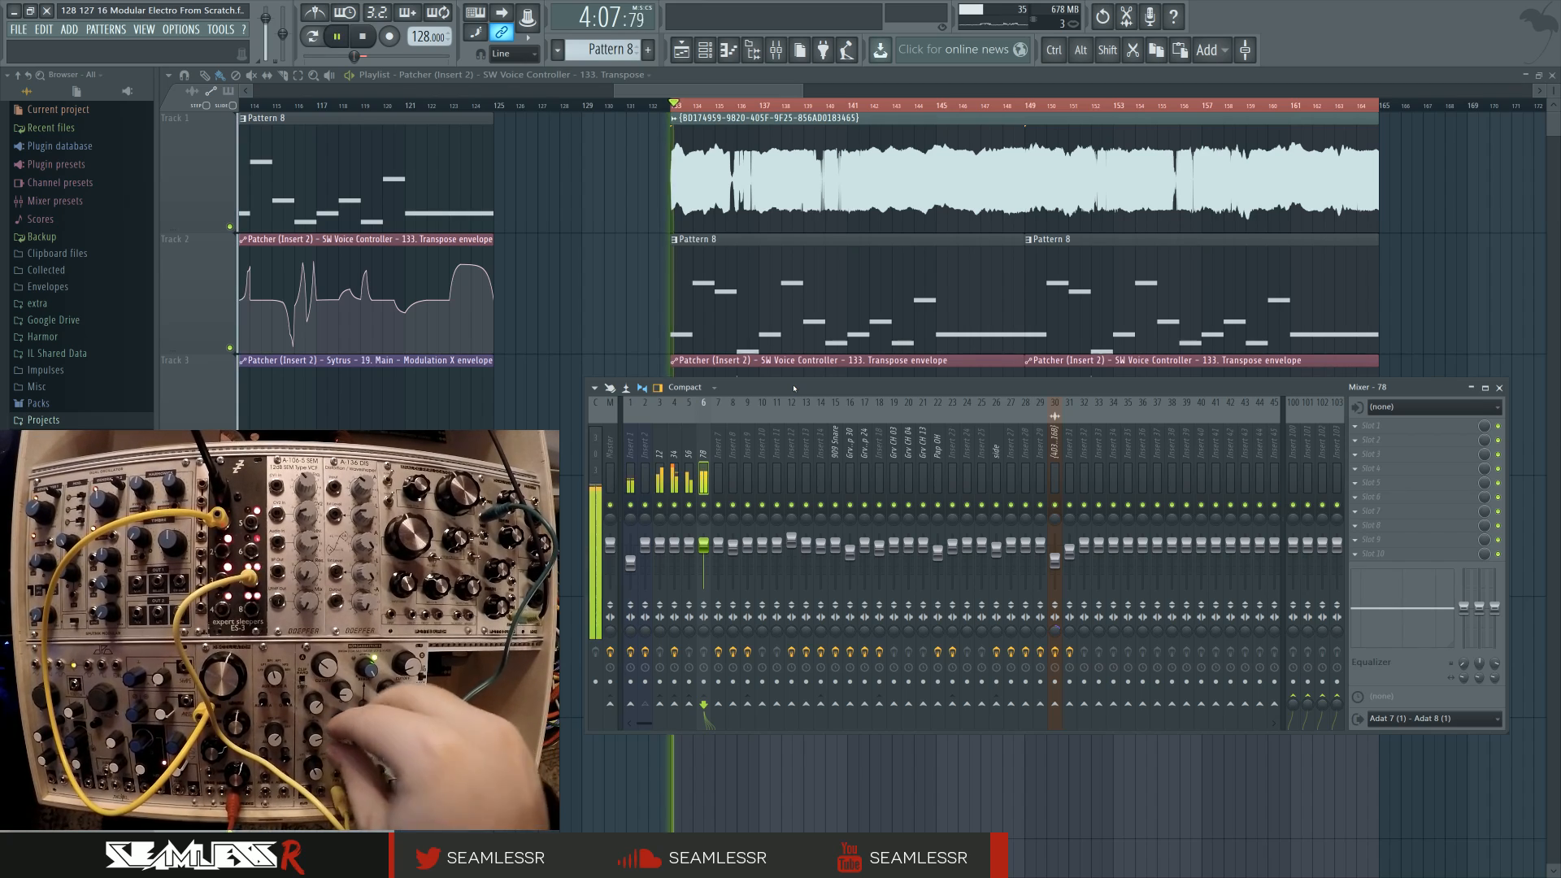
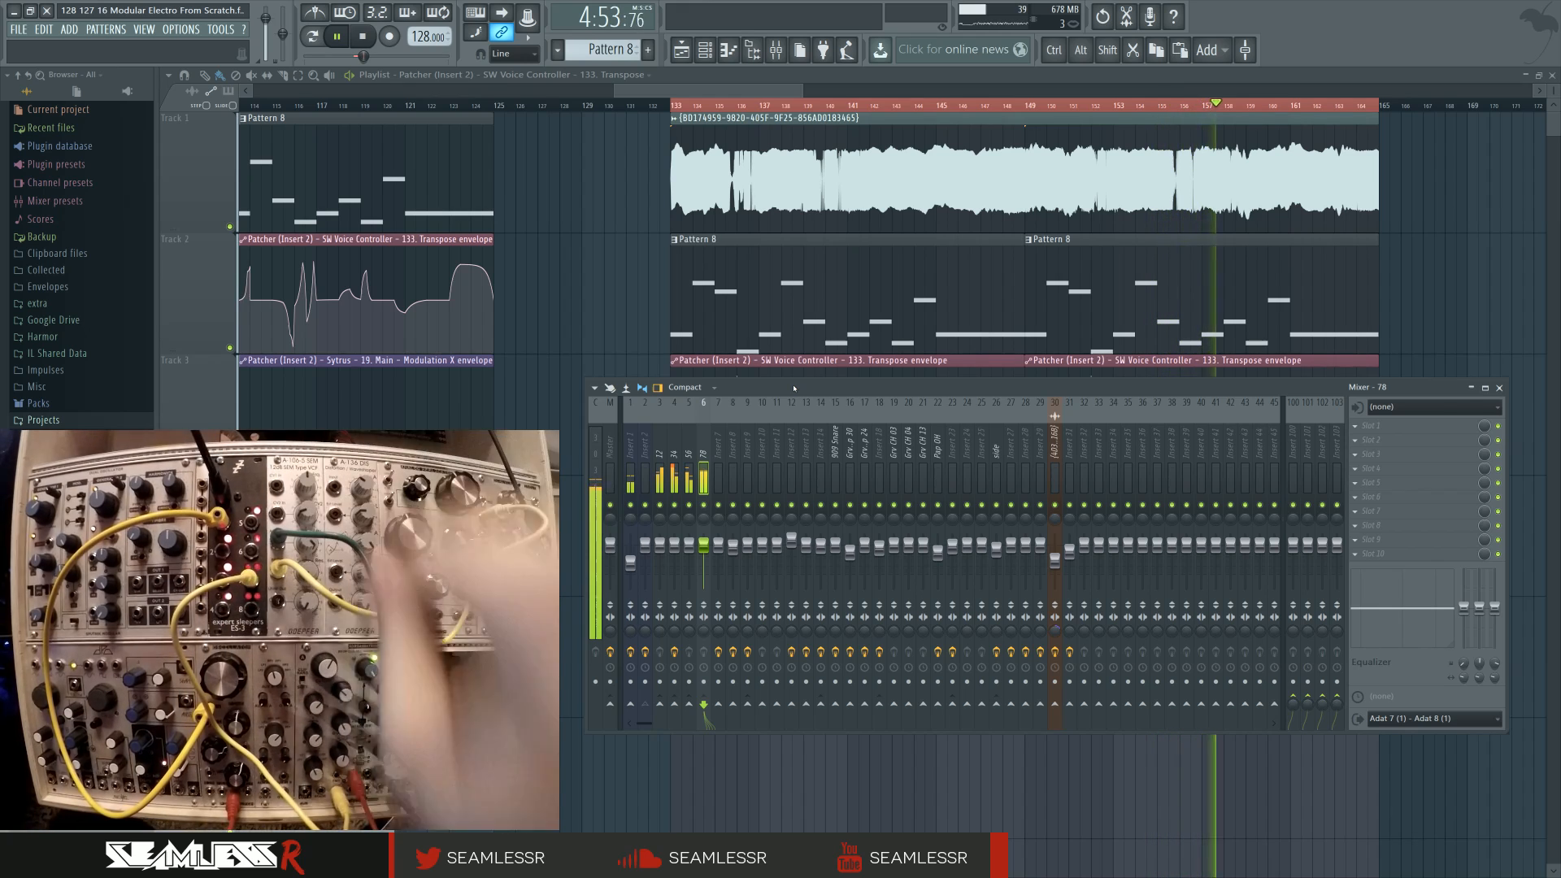
key(space)
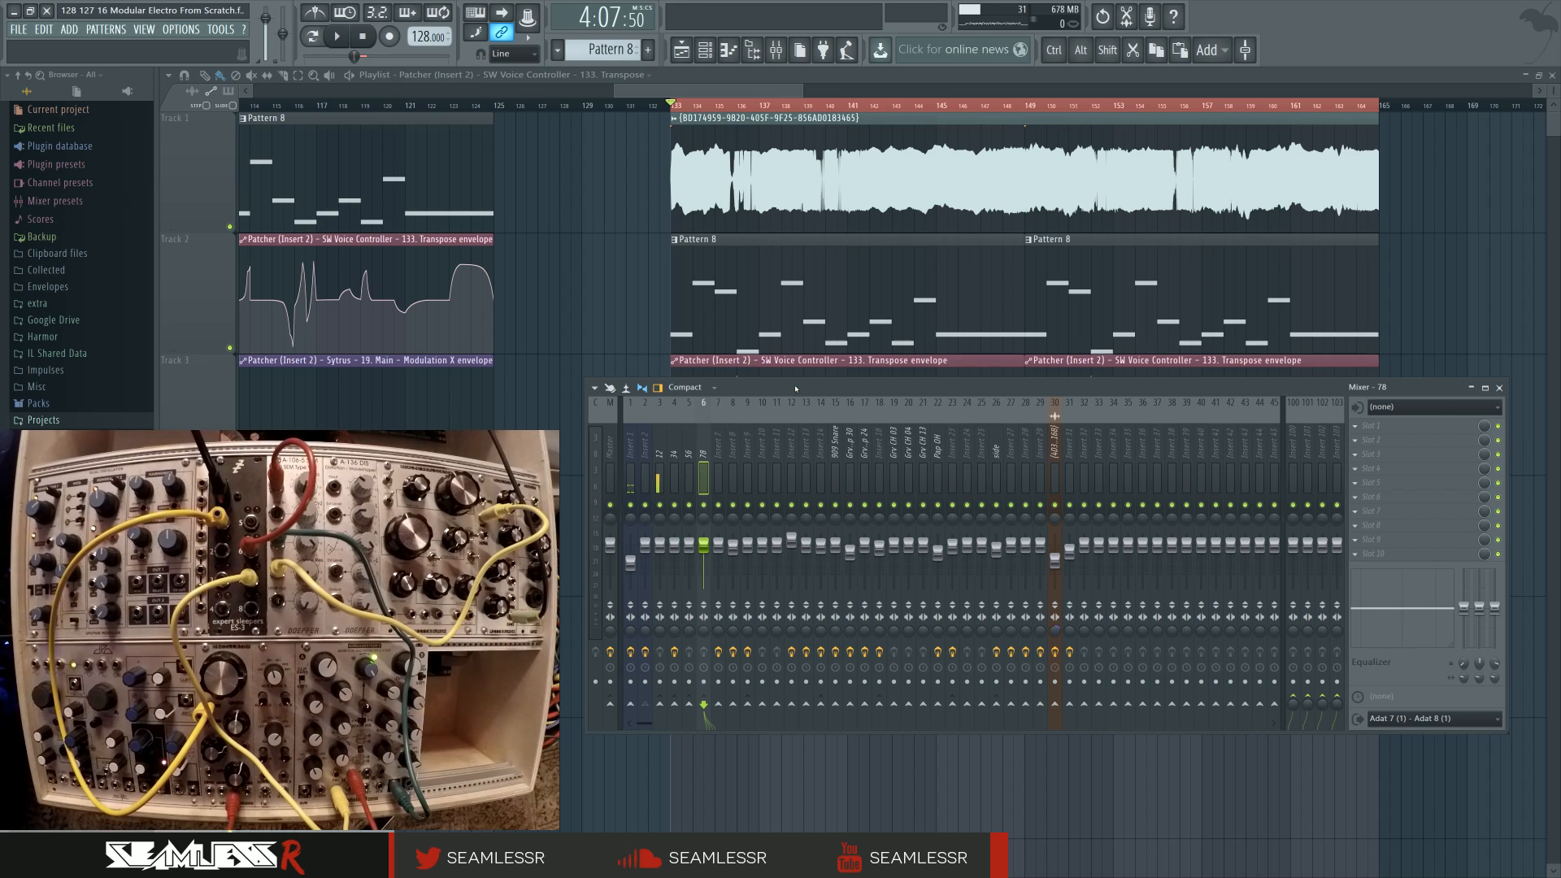
key(F9)
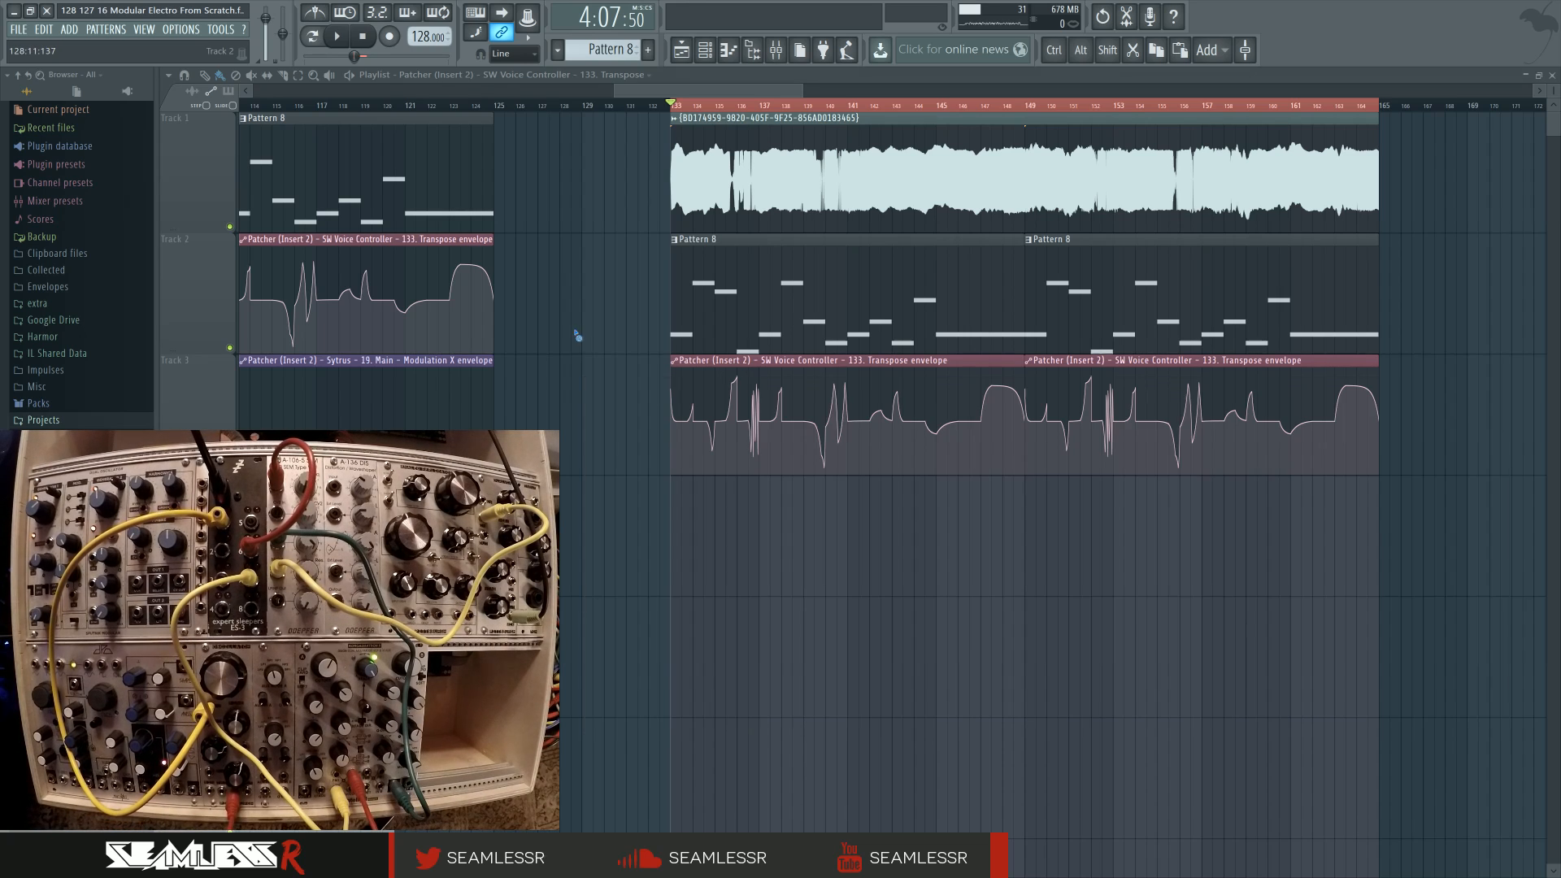
Step: Place the Sytrus Main - Modulation X automation clip on track 4 at bar 133, make it unique, and start playback
click(674, 504)
click(674, 482)
click(708, 591)
ctrl+click(648, 565)
key(space)
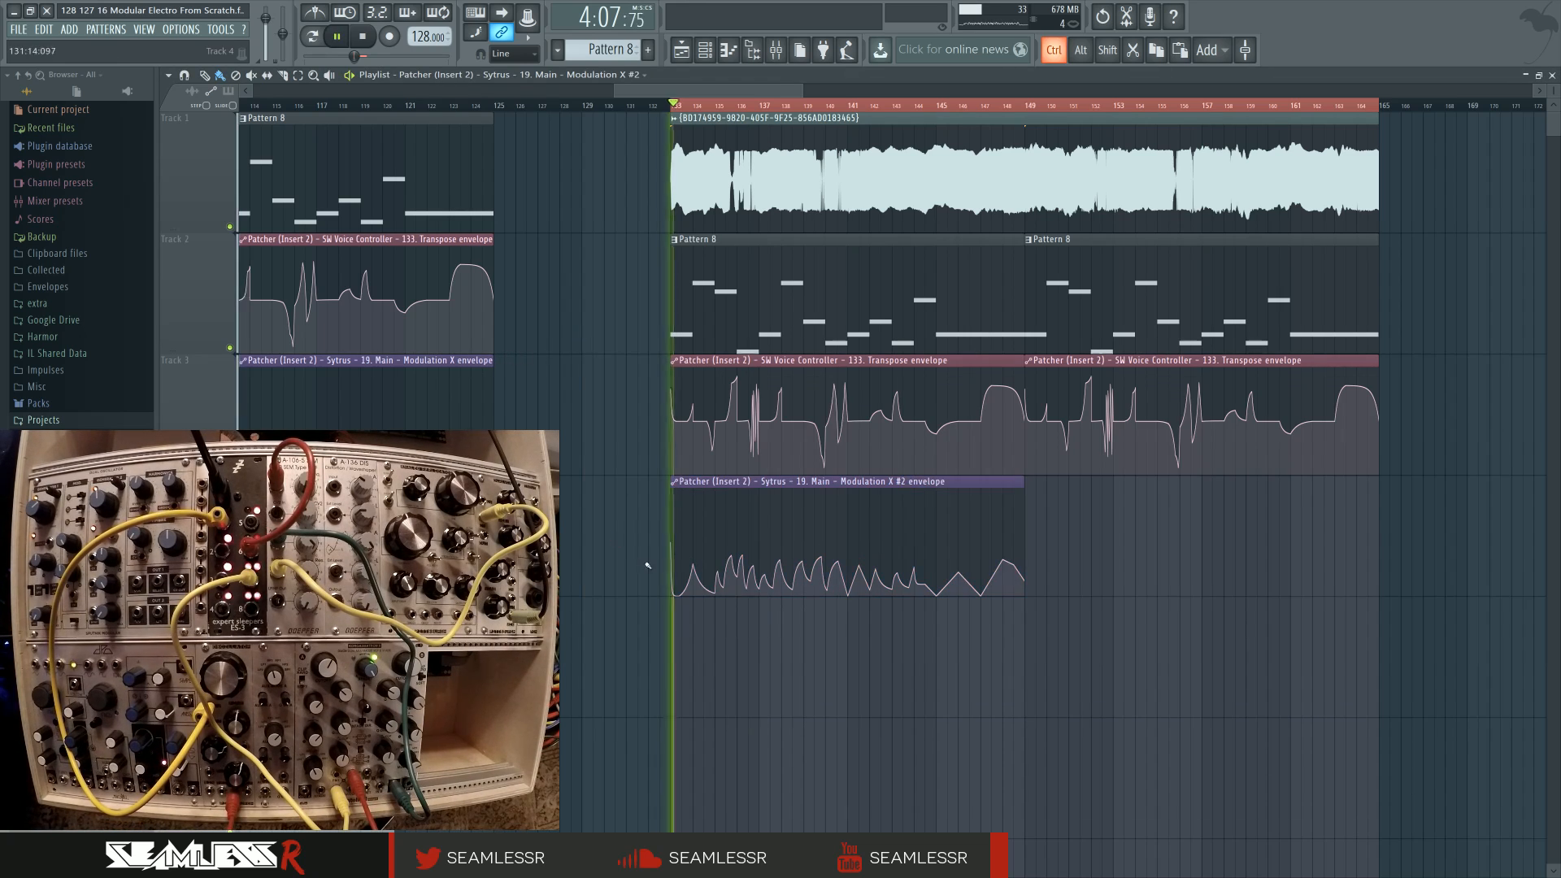
Step: Raise the Modulation X curve's point at bar 134, lower its starting point to the bottom, and add a peak between them
scroll(680, 565, up, 3)
drag(727, 564, 727, 494)
right_click(670, 594)
click(703, 613)
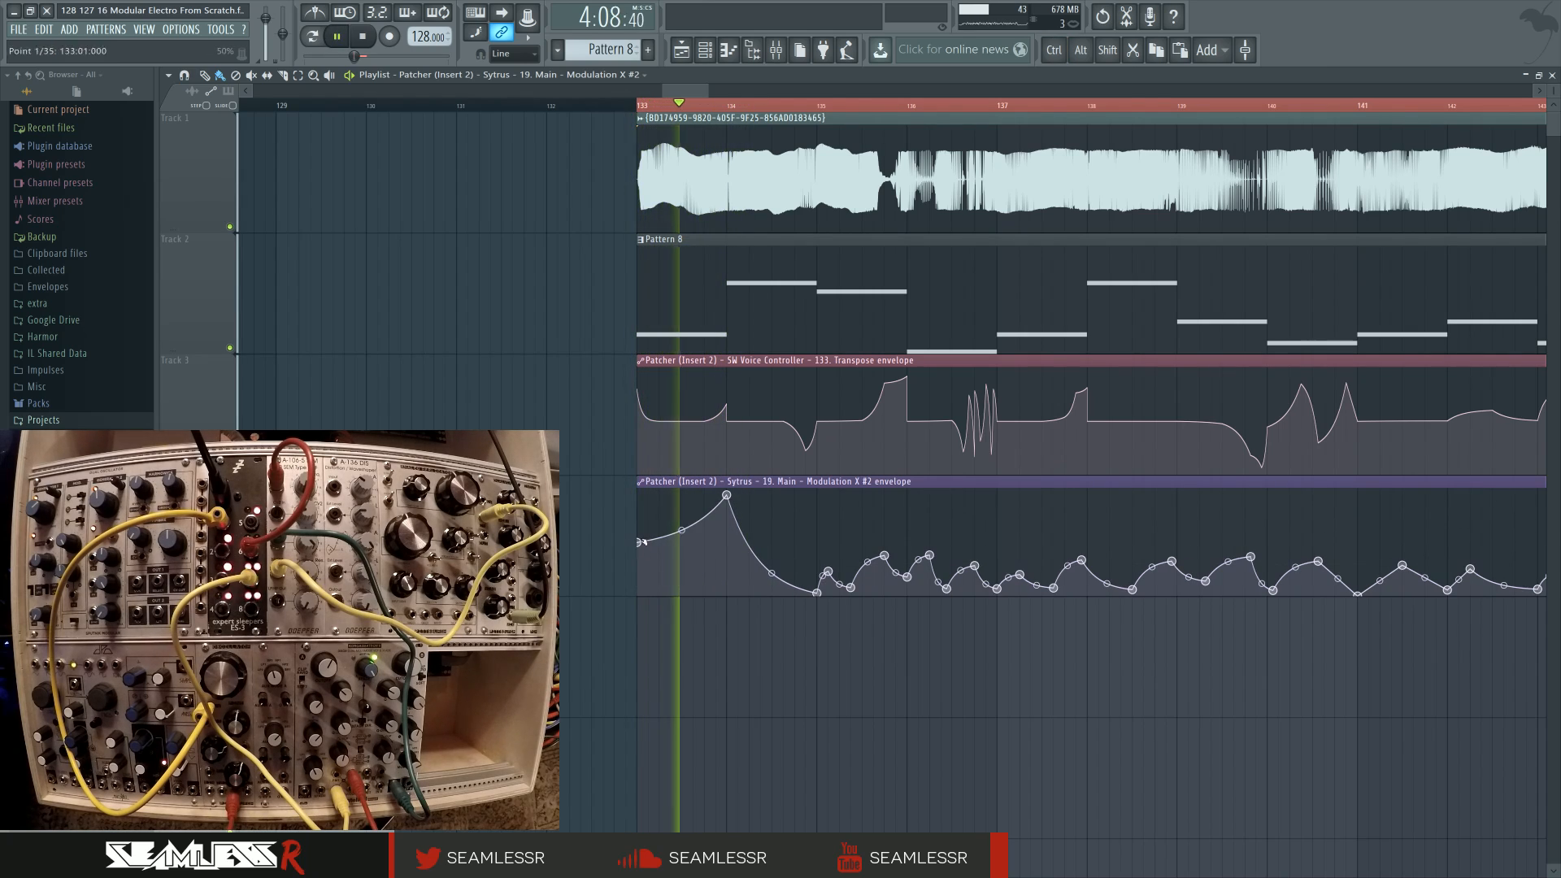
drag(639, 542, 639, 593)
right_click(658, 520)
Step: Reshape the Modulation X curve between bars 134 and 139 into a series of tall peaks with low valleys
mouse_move(681, 530)
mouse_down()
mouse_move(692, 582)
mouse_move(772, 532)
mouse_move(749, 557)
mouse_move(850, 537)
mouse_up()
right_click(749, 578)
drag(771, 587, 772, 531)
mouse_move(805, 538)
mouse_down()
mouse_move(805, 587)
mouse_move(838, 518)
mouse_move(698, 524)
mouse_up()
drag(773, 577, 785, 492)
drag(830, 577, 858, 497)
mouse_move(948, 550)
mouse_down()
mouse_move(937, 531)
mouse_move(908, 564)
mouse_move(971, 510)
mouse_move(925, 562)
mouse_up()
drag(992, 624, 743, 613)
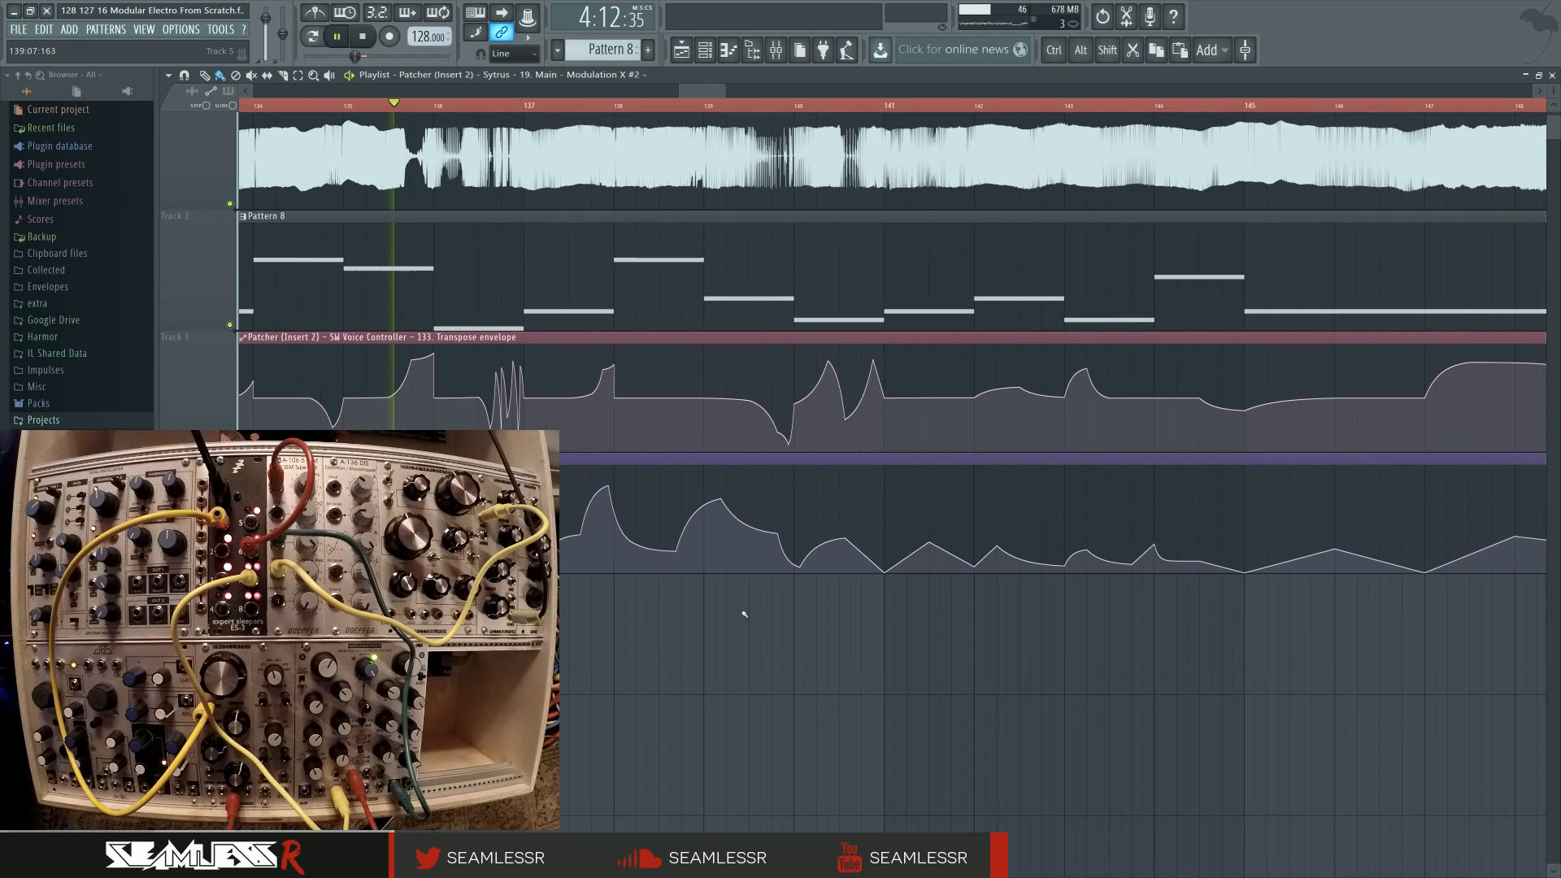
Step: Raise the Modulation X curve's low points between bars 140 and 144 into tall peaks
drag(926, 543, 917, 484)
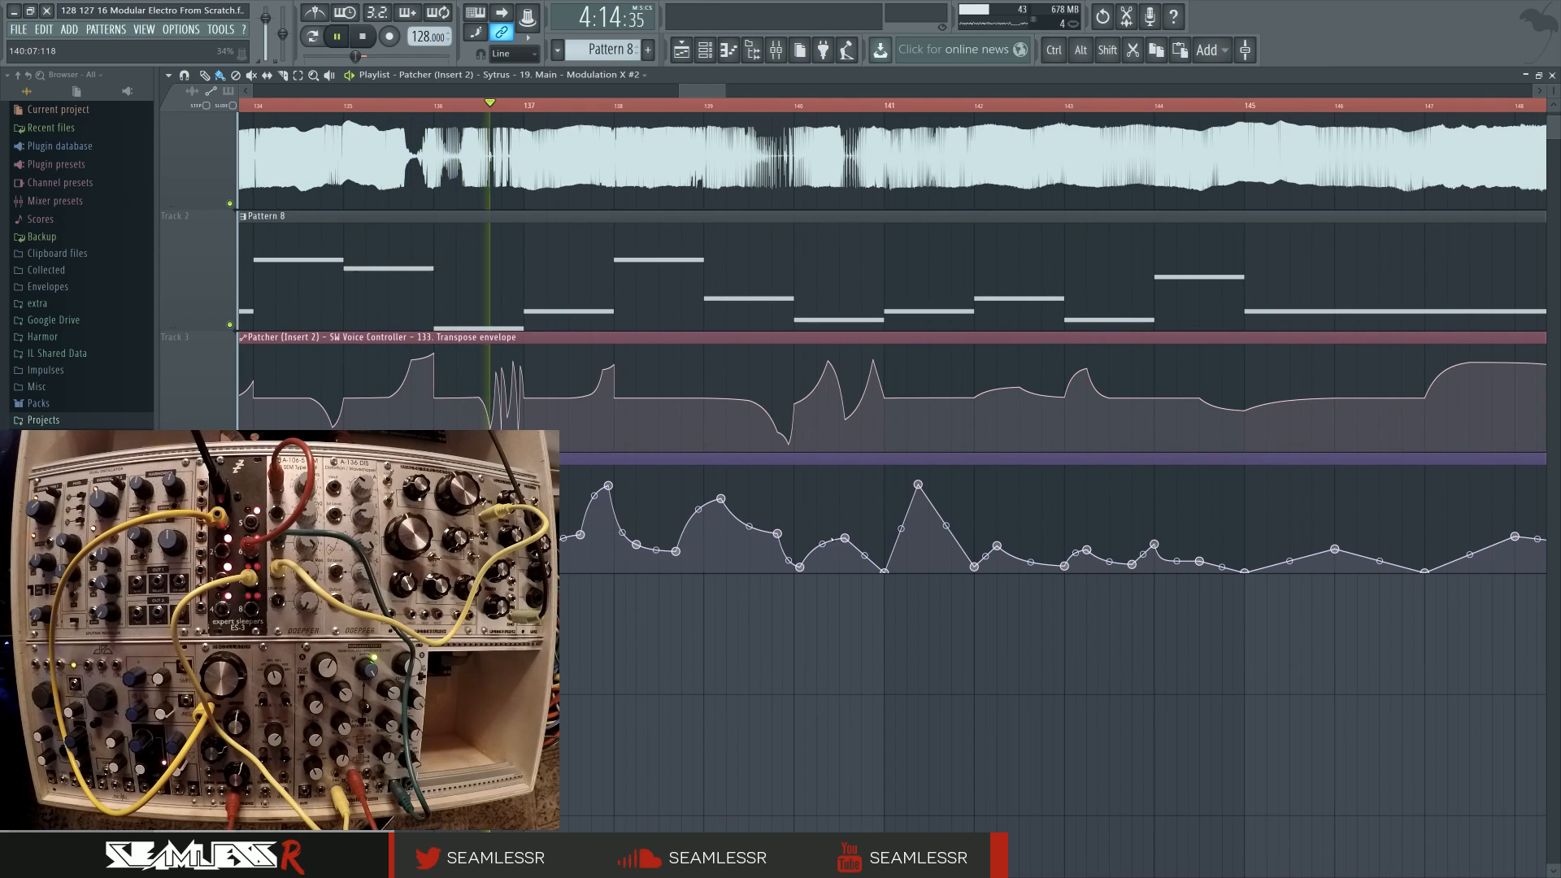
drag(846, 538, 822, 480)
drag(997, 546, 1041, 498)
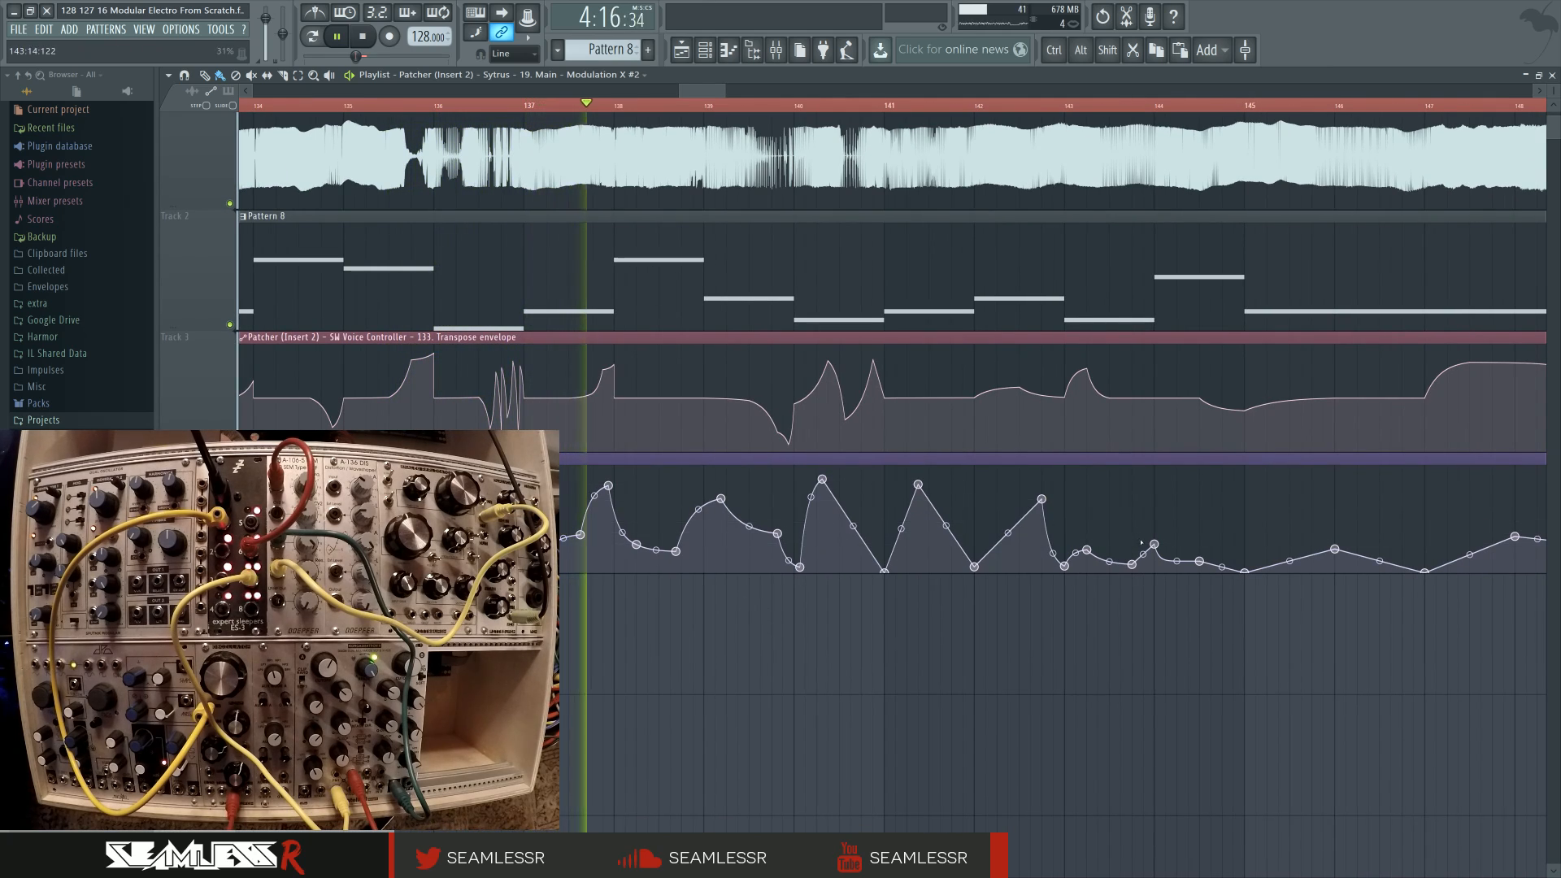
drag(1141, 542, 1152, 485)
drag(1059, 759, 868, 620)
Step: Add and move Modulation X points between bars 145 and 149 to form more alternating peaks and dips
drag(1132, 511, 1083, 445)
right_click(1151, 513)
right_click(1185, 452)
drag(1320, 495, 1253, 452)
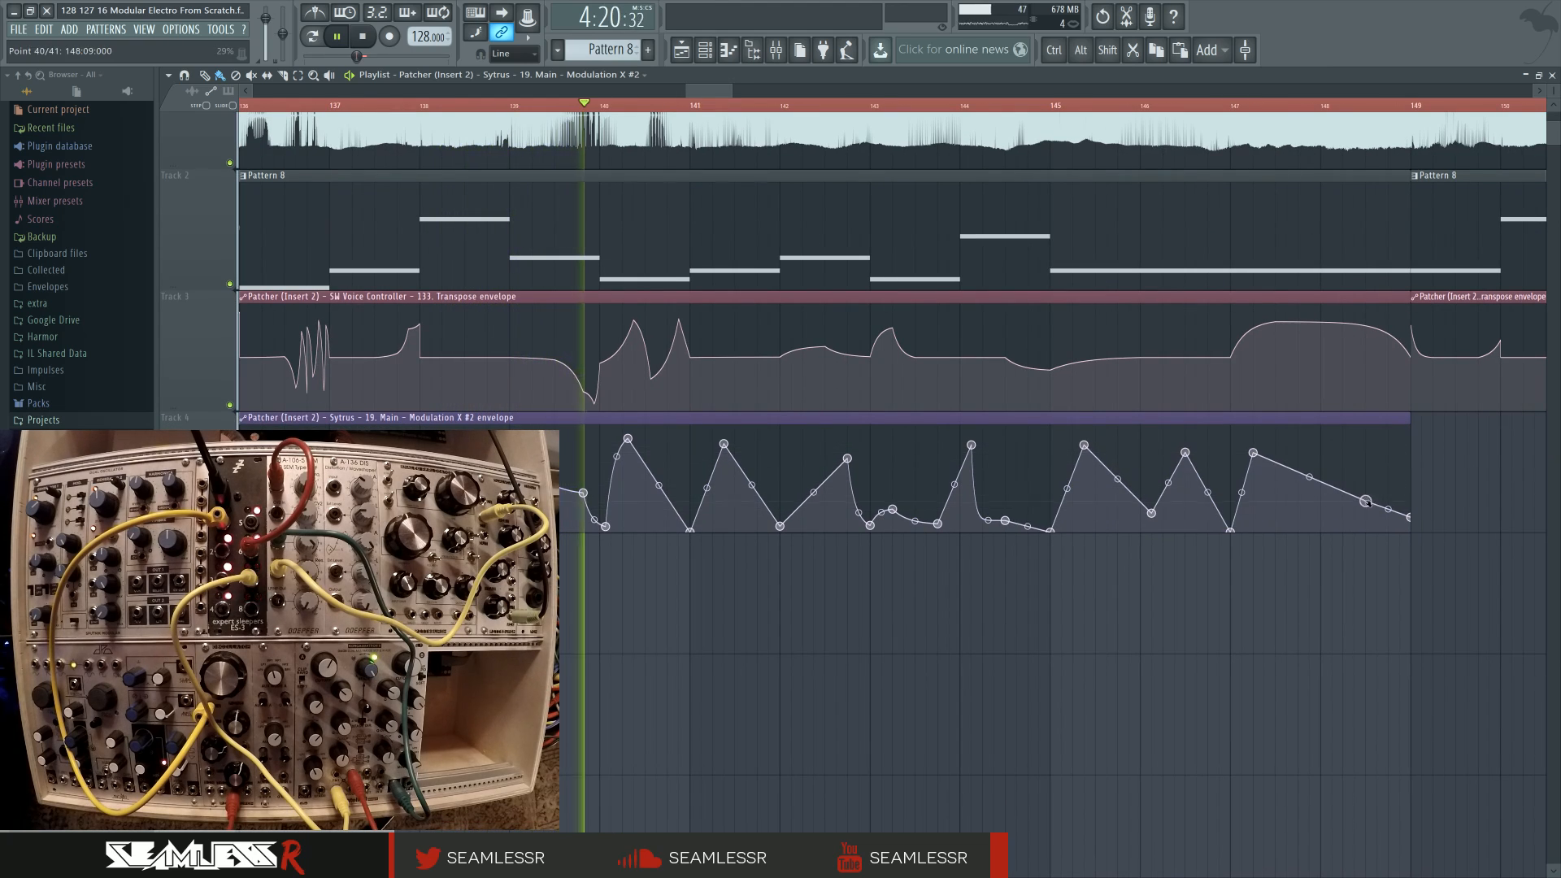
drag(1366, 502, 1297, 514)
right_click(1354, 441)
mouse_move(861, 579)
mouse_down()
mouse_move(979, 586)
mouse_move(756, 630)
mouse_up()
scroll(977, 585, down, 4)
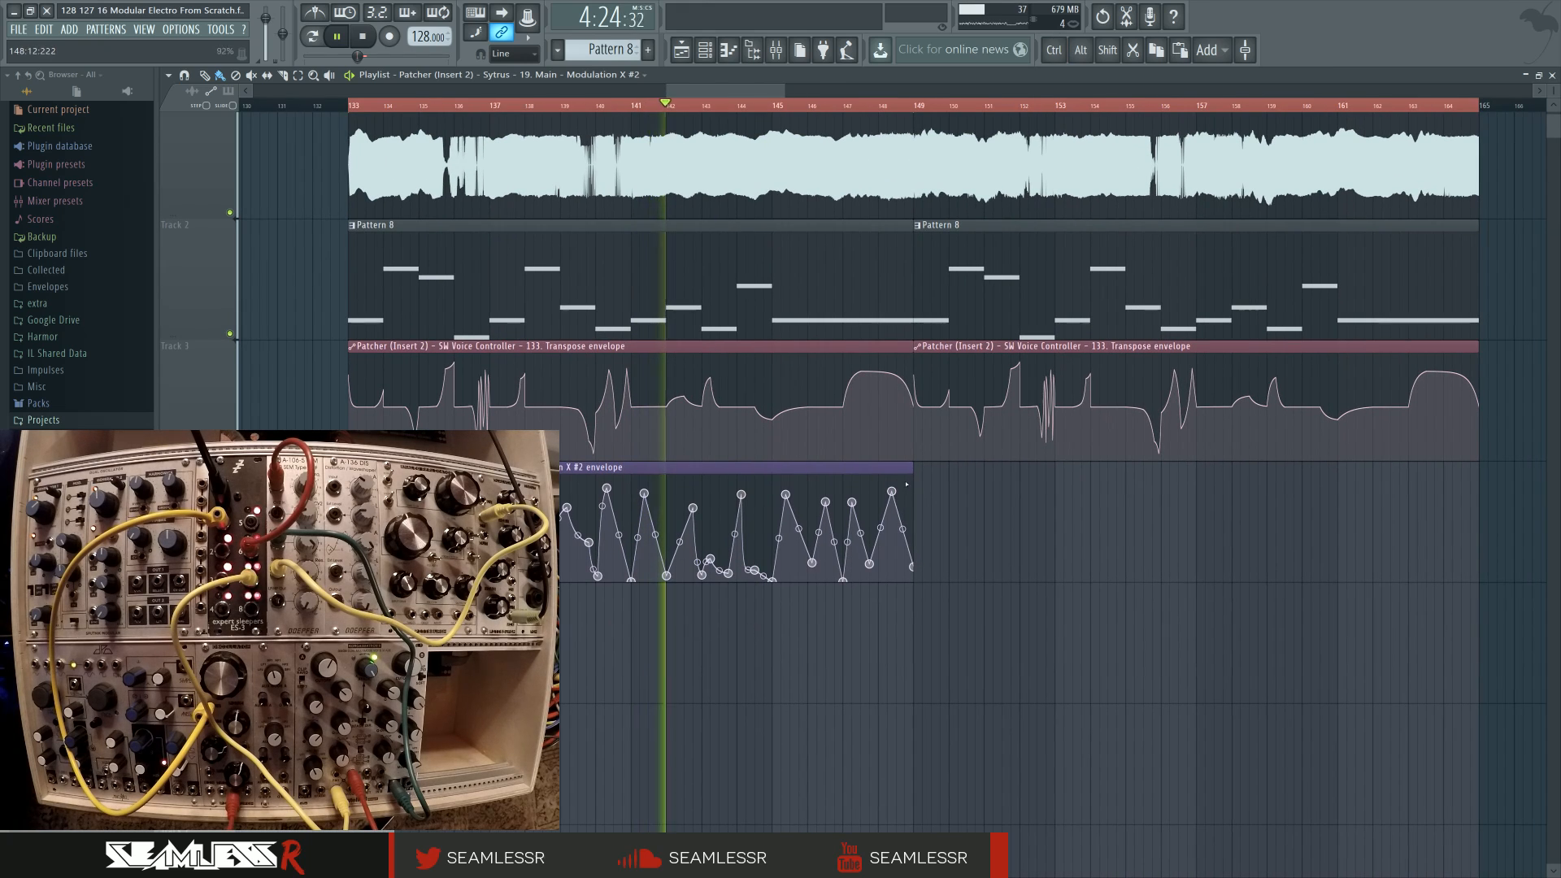
Step: Extend the Modulation X automation clip to bar 165 and add alternating high and low points across bars 149 to 165
drag(910, 484, 1468, 483)
scroll(1033, 633, up, 2)
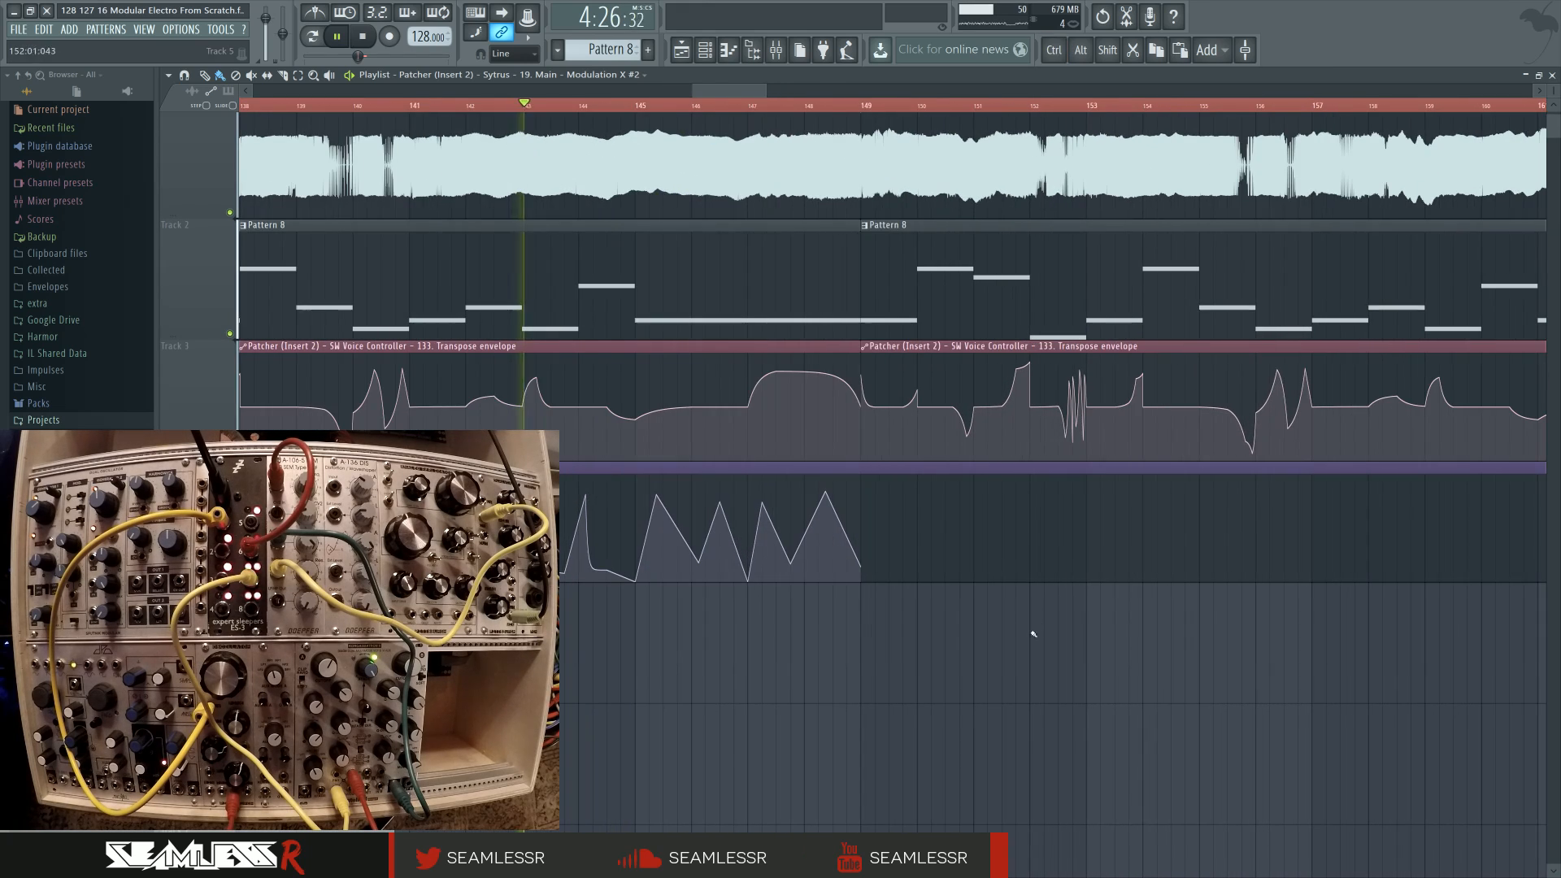
mouse_move(901, 527)
mouse_down()
mouse_move(974, 529)
mouse_move(1041, 569)
mouse_move(1253, 574)
mouse_move(879, 563)
mouse_up()
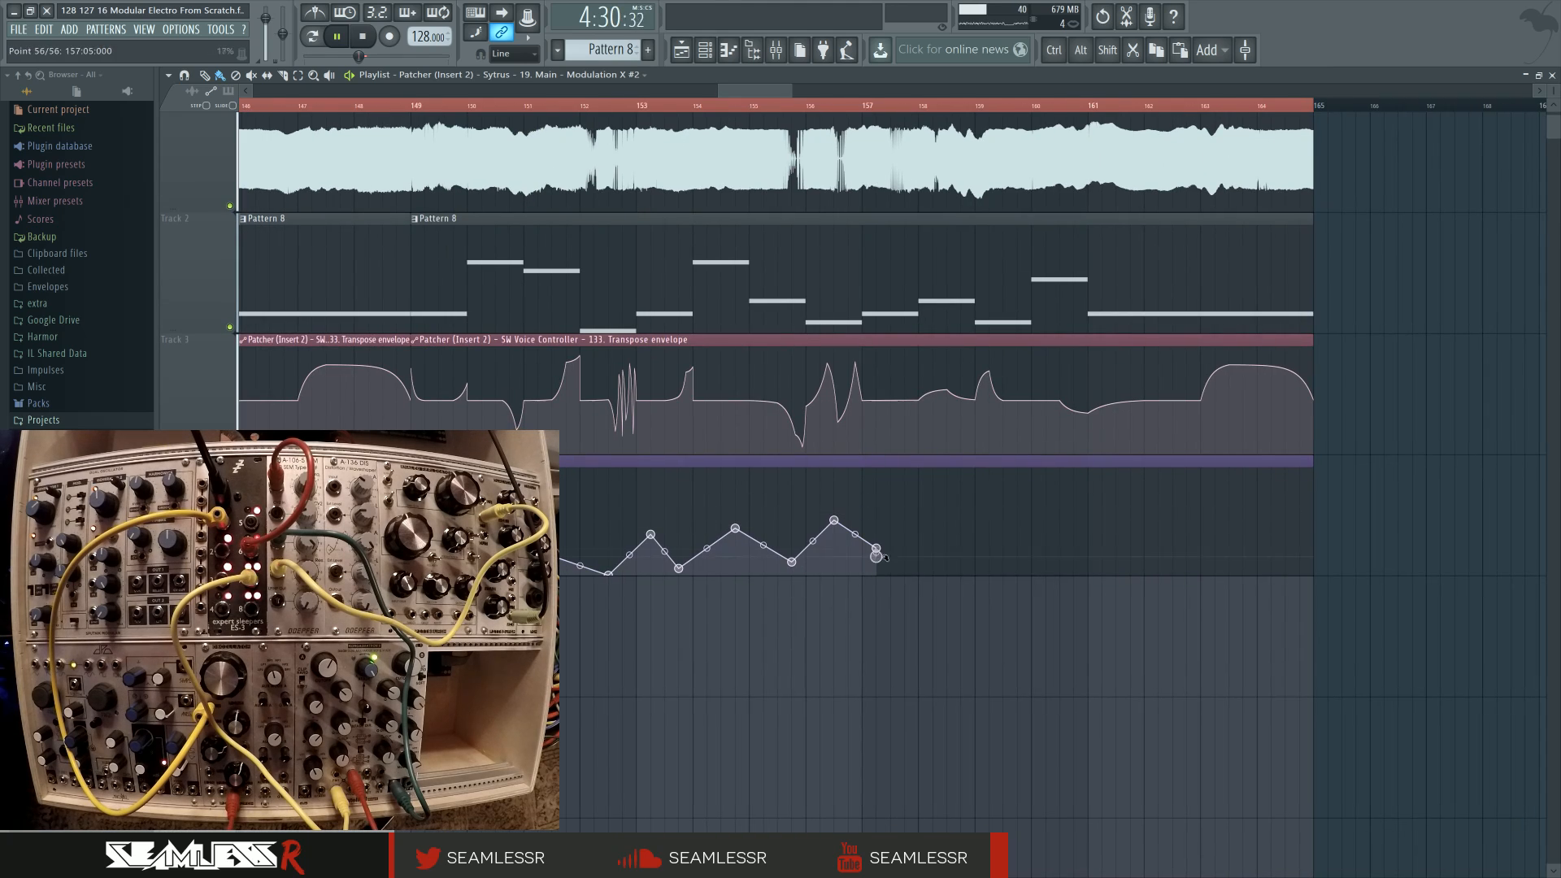
click(1087, 558)
click(1158, 500)
click(1187, 542)
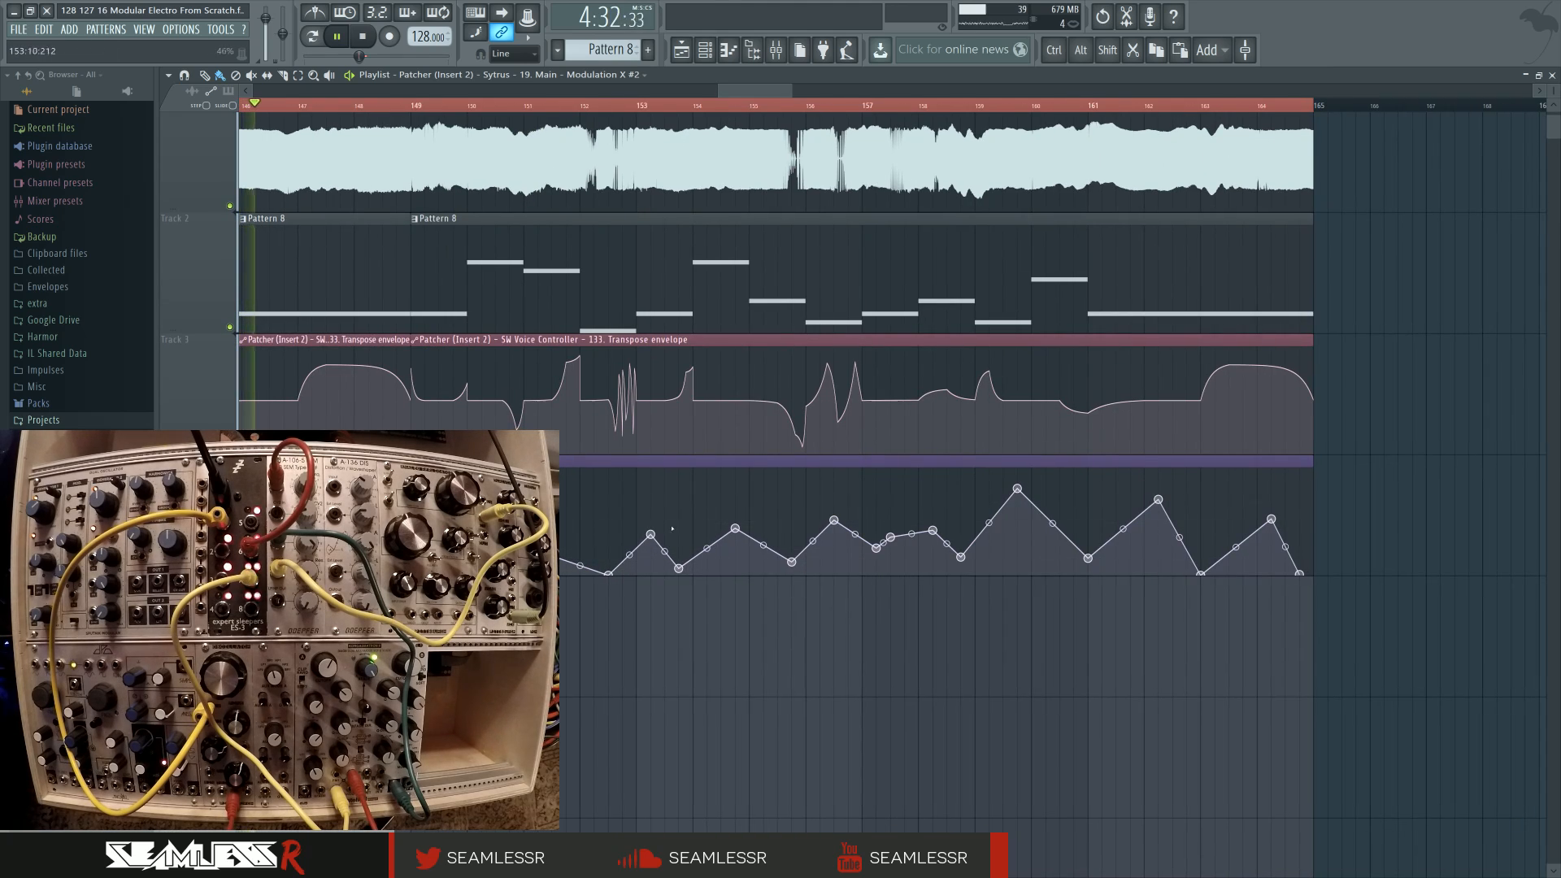
Step: Refine the Modulation X points around bar 152 with an extra peak and a lower dip
drag(588, 555, 586, 567)
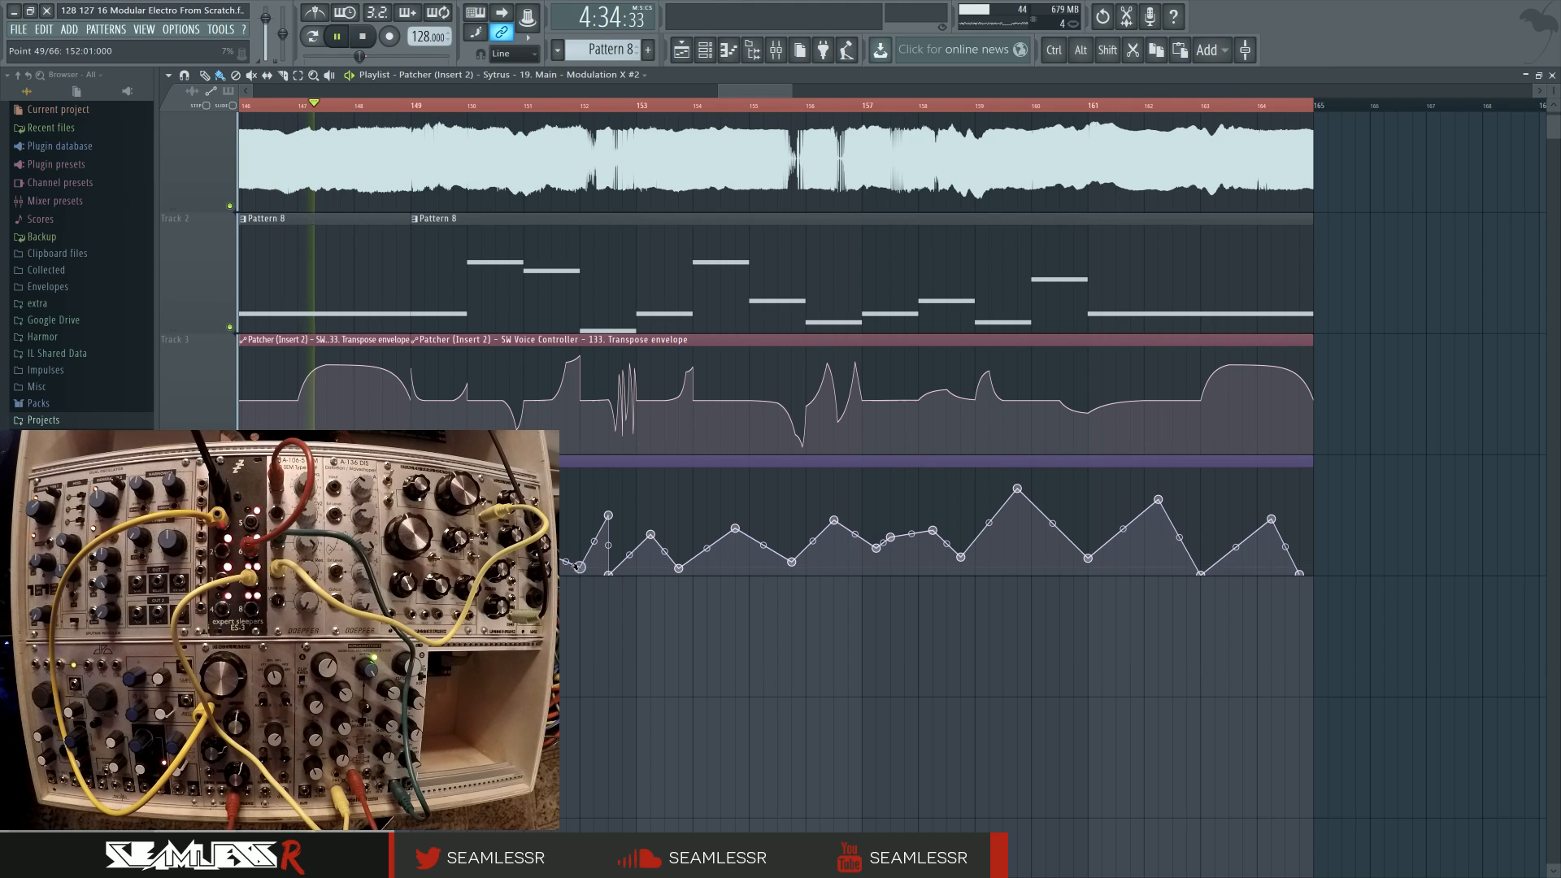
drag(494, 623, 713, 638)
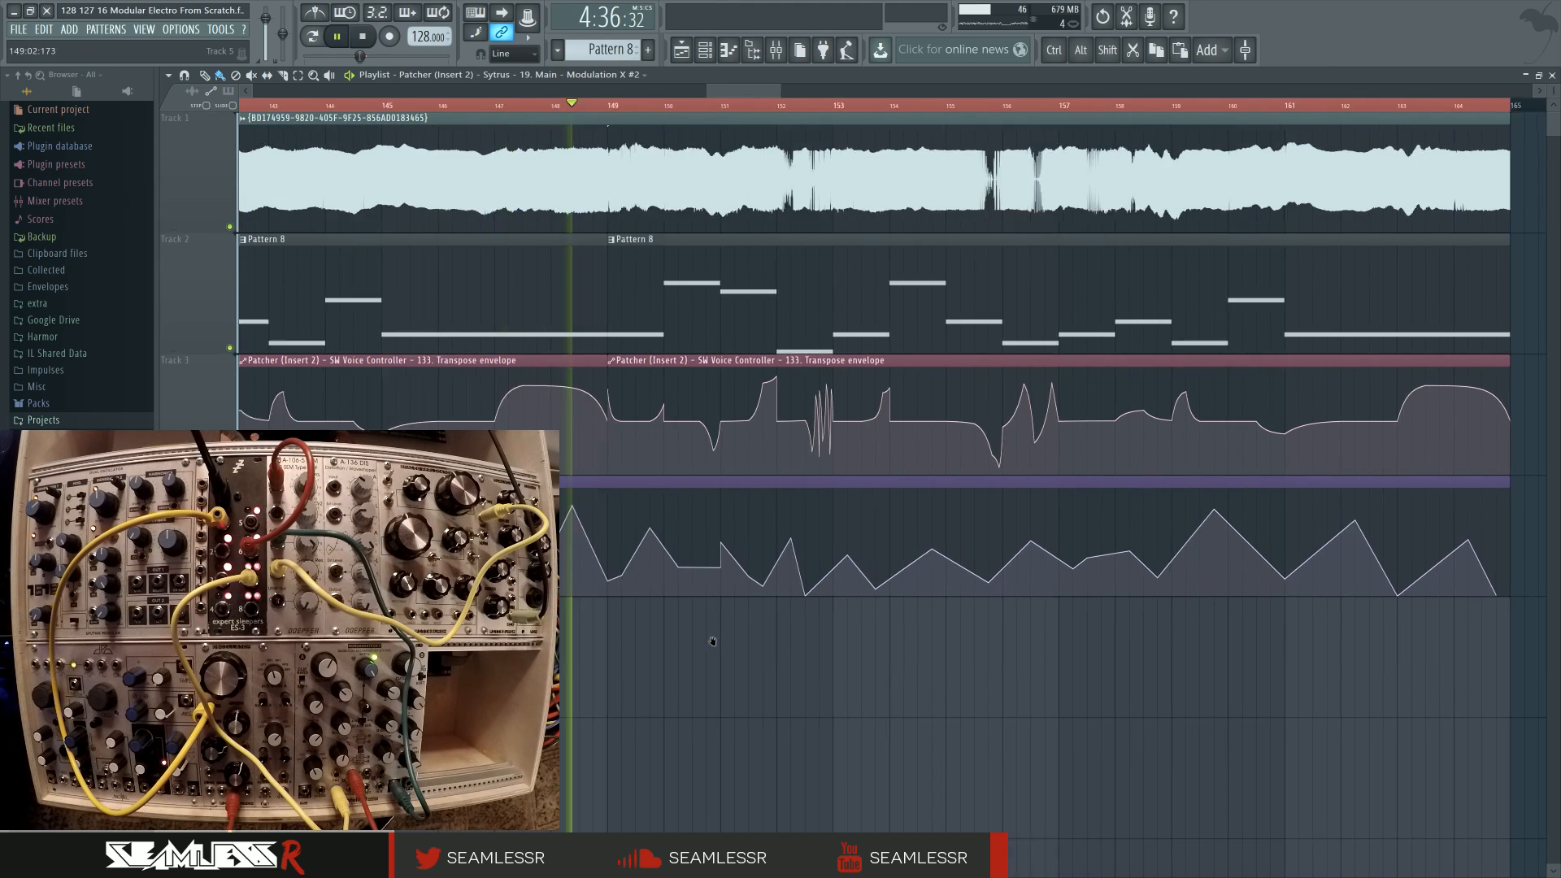
drag(560, 642, 1012, 722)
scroll(731, 644, down, 3)
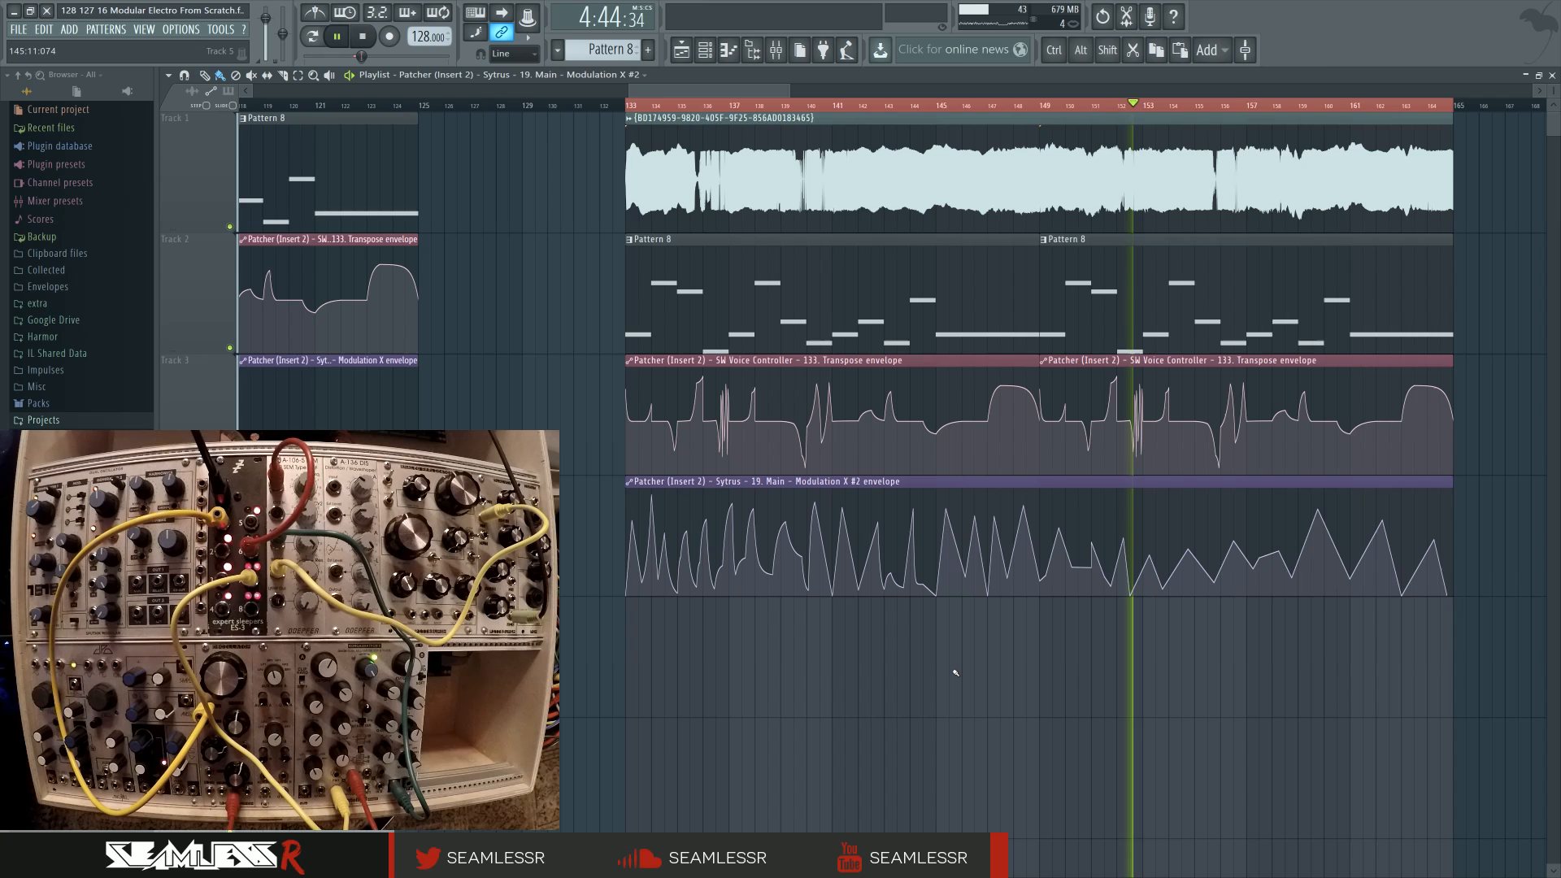
Step: Replay the section from bar 133 to audition the reshaped Modulation X automation, and stop playback
key(space)
key(space)
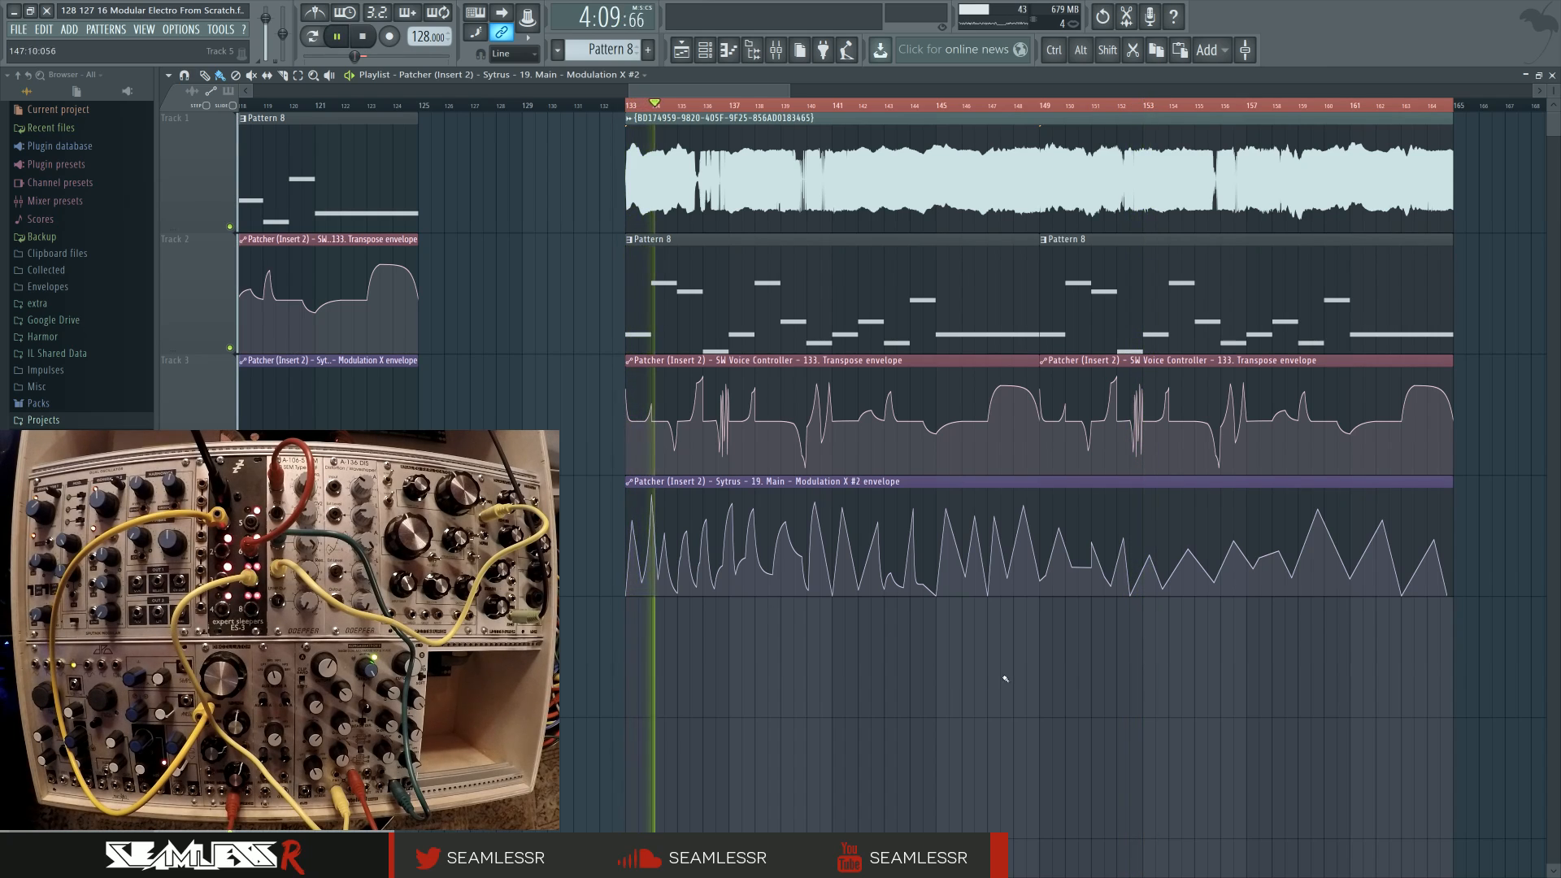
key(space)
Step: Show the mixer, clear the existing recording from Edison on Insert 1, and close Edison
click(779, 58)
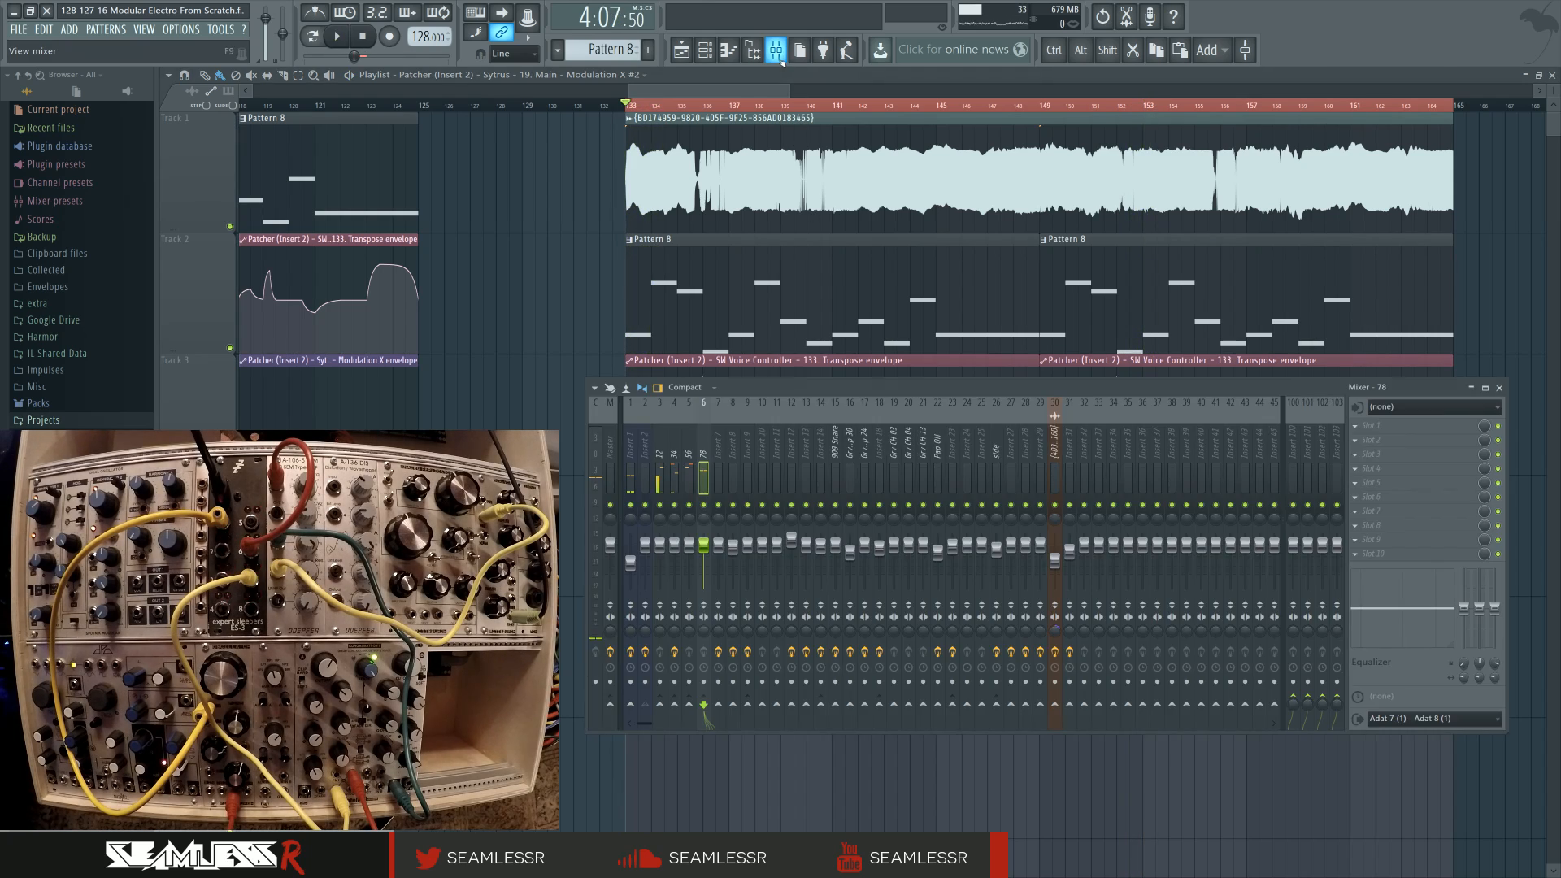
click(632, 467)
click(1390, 429)
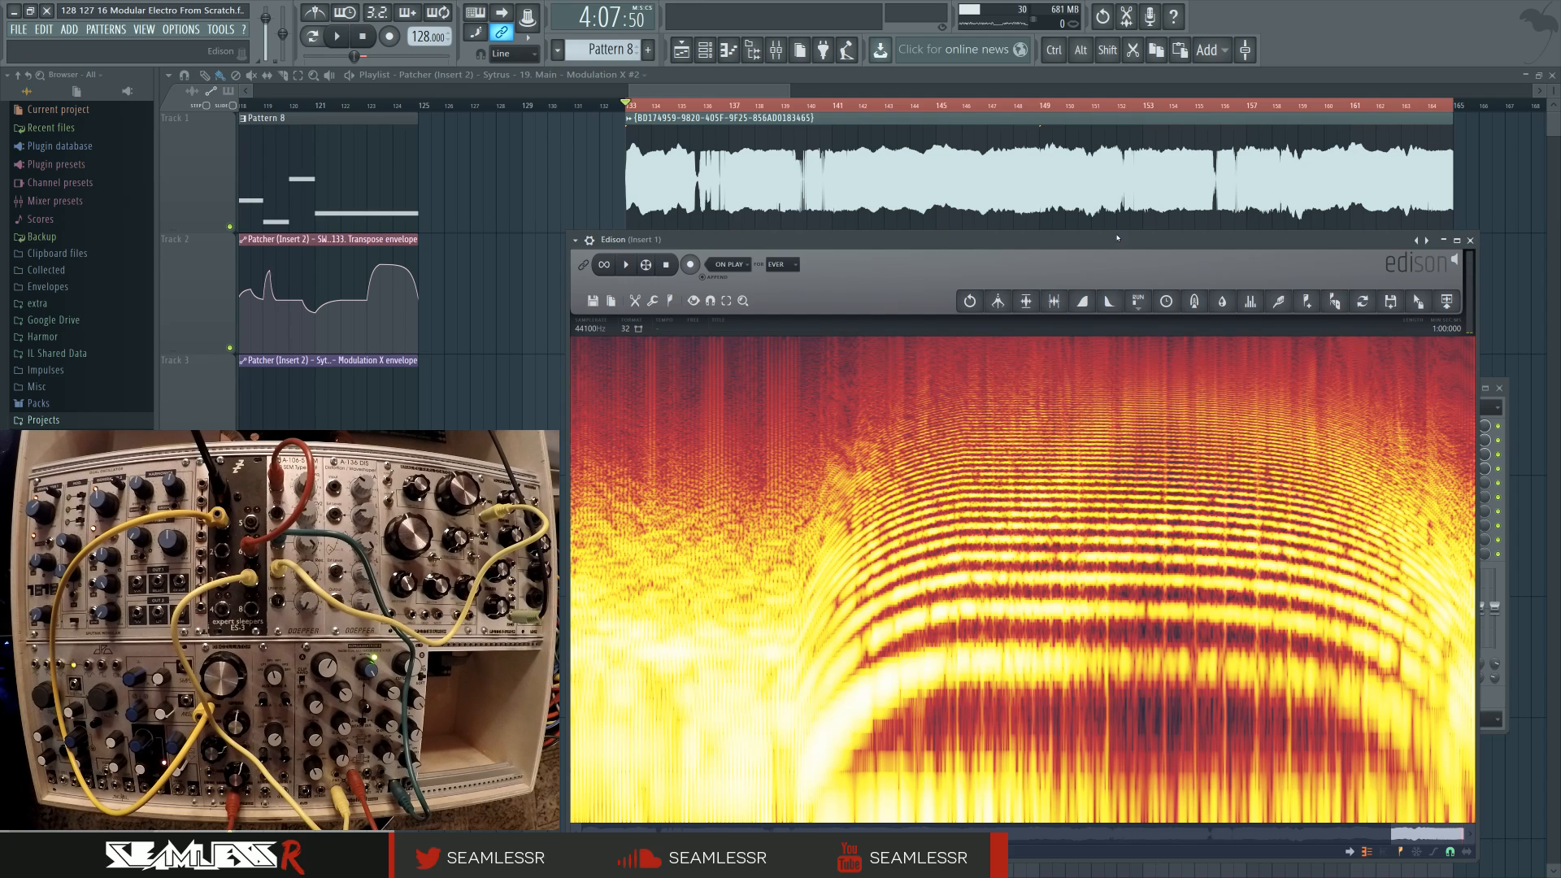
key(Delete)
click(1469, 240)
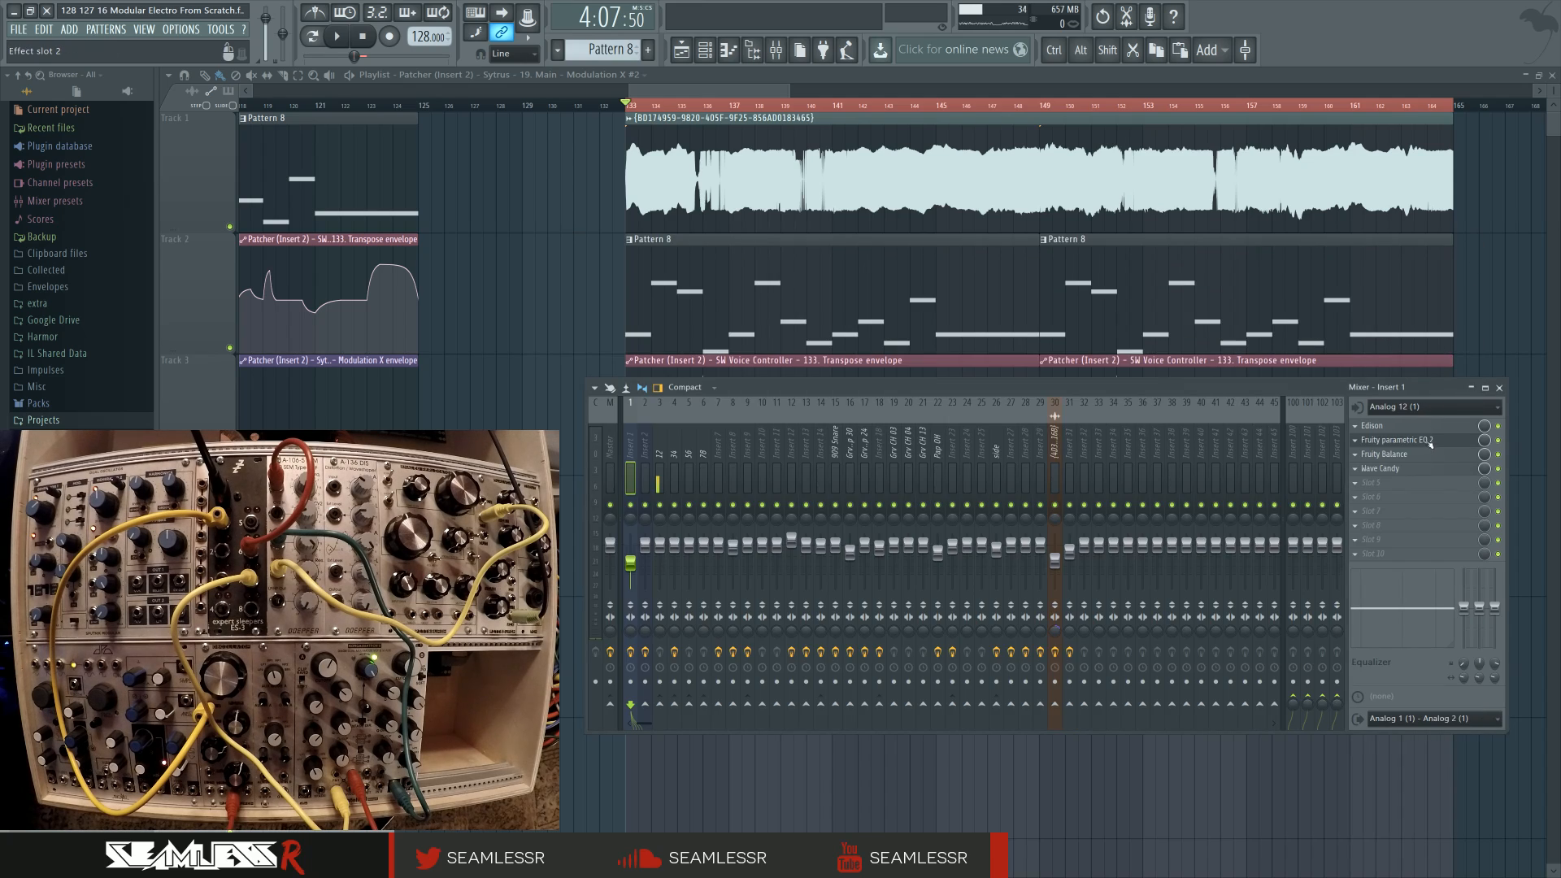
Step: Shift Insert 1's effects down one slot and load a second Edison in the first slot
click(1382, 430)
click(1366, 747)
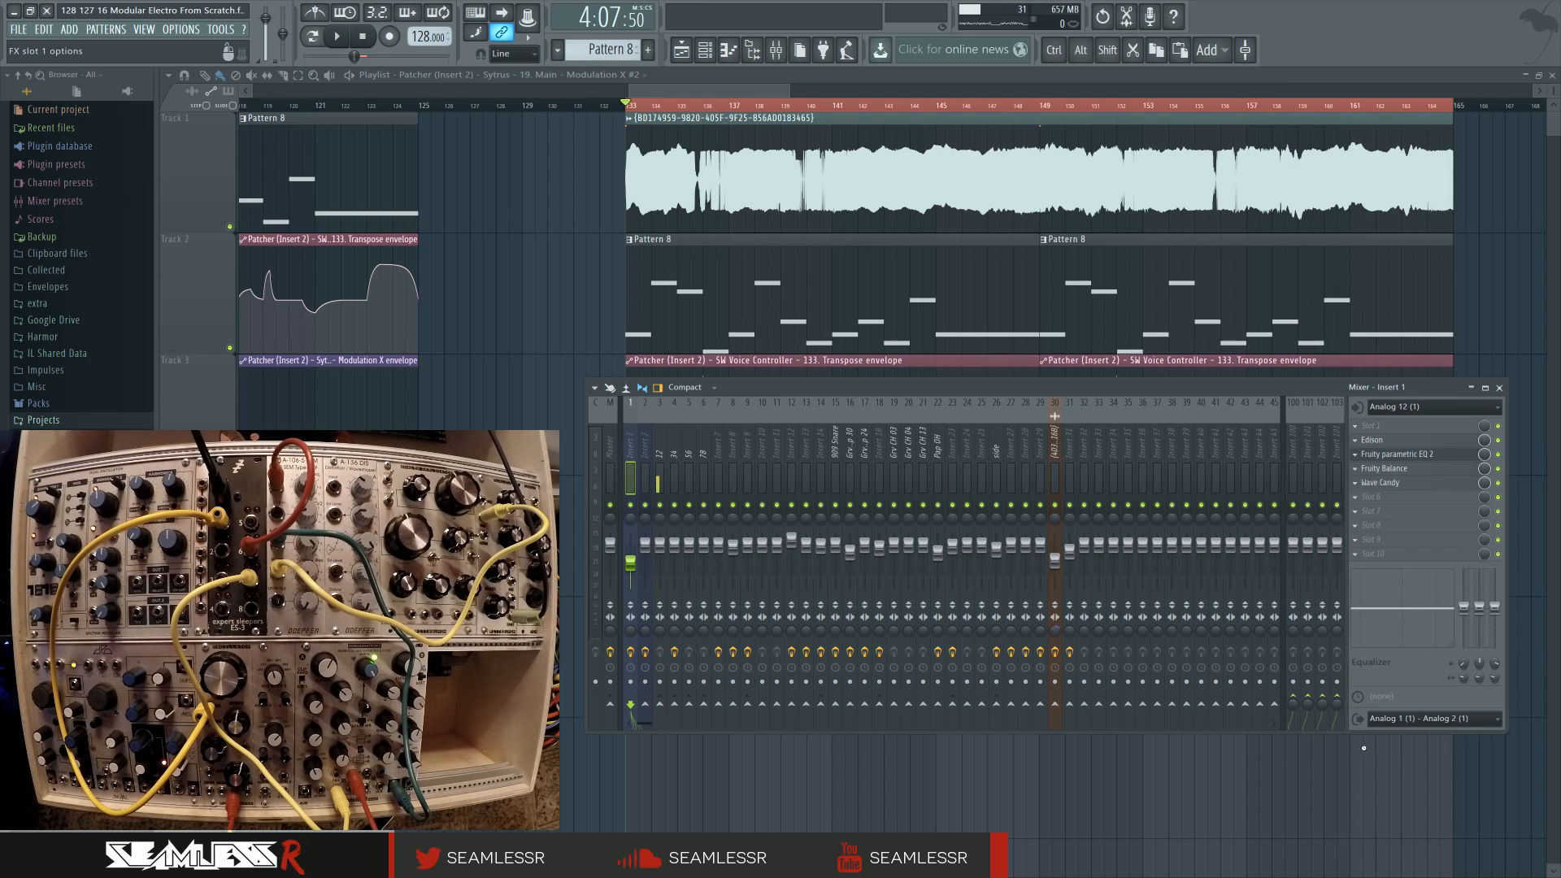
drag(593, 113, 1183, 305)
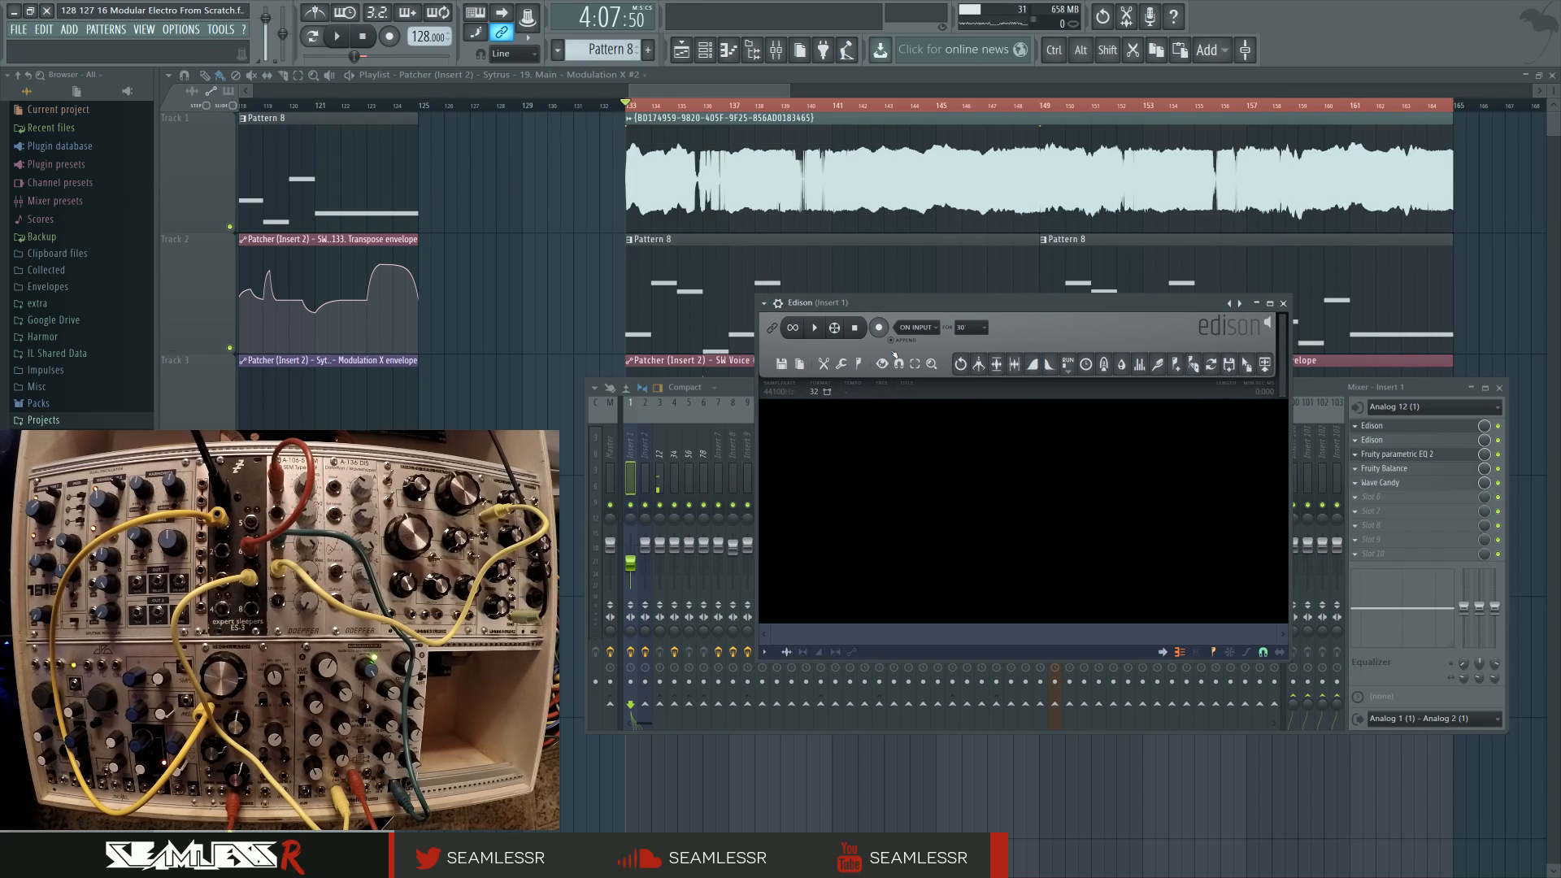
Step: Set the new Edison's recording mode to Now and its duration to Ever, and start recording
click(976, 328)
click(979, 500)
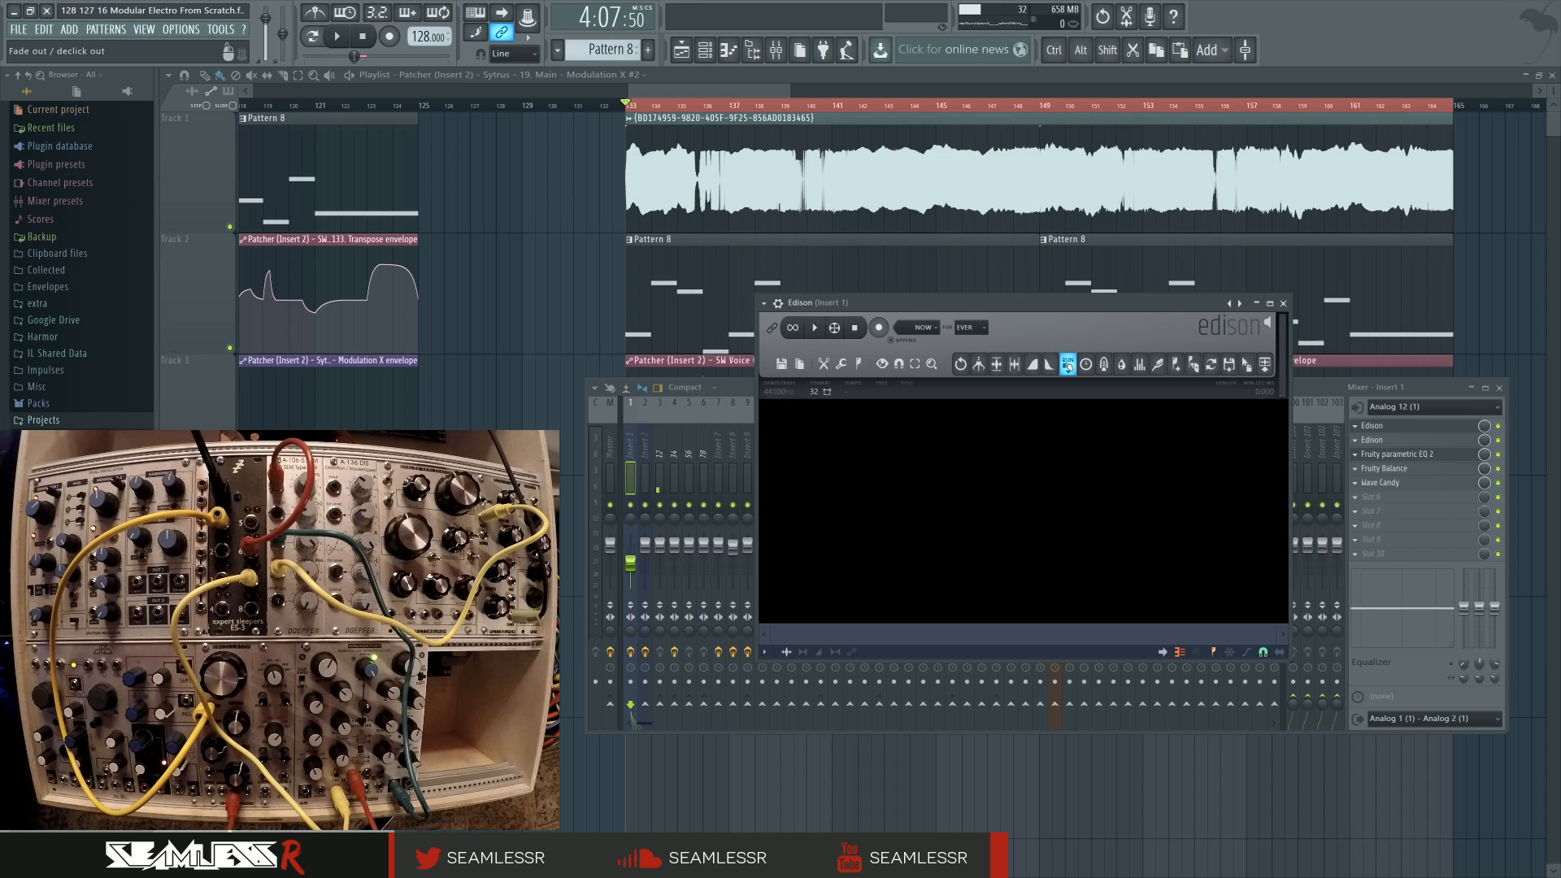
click(878, 328)
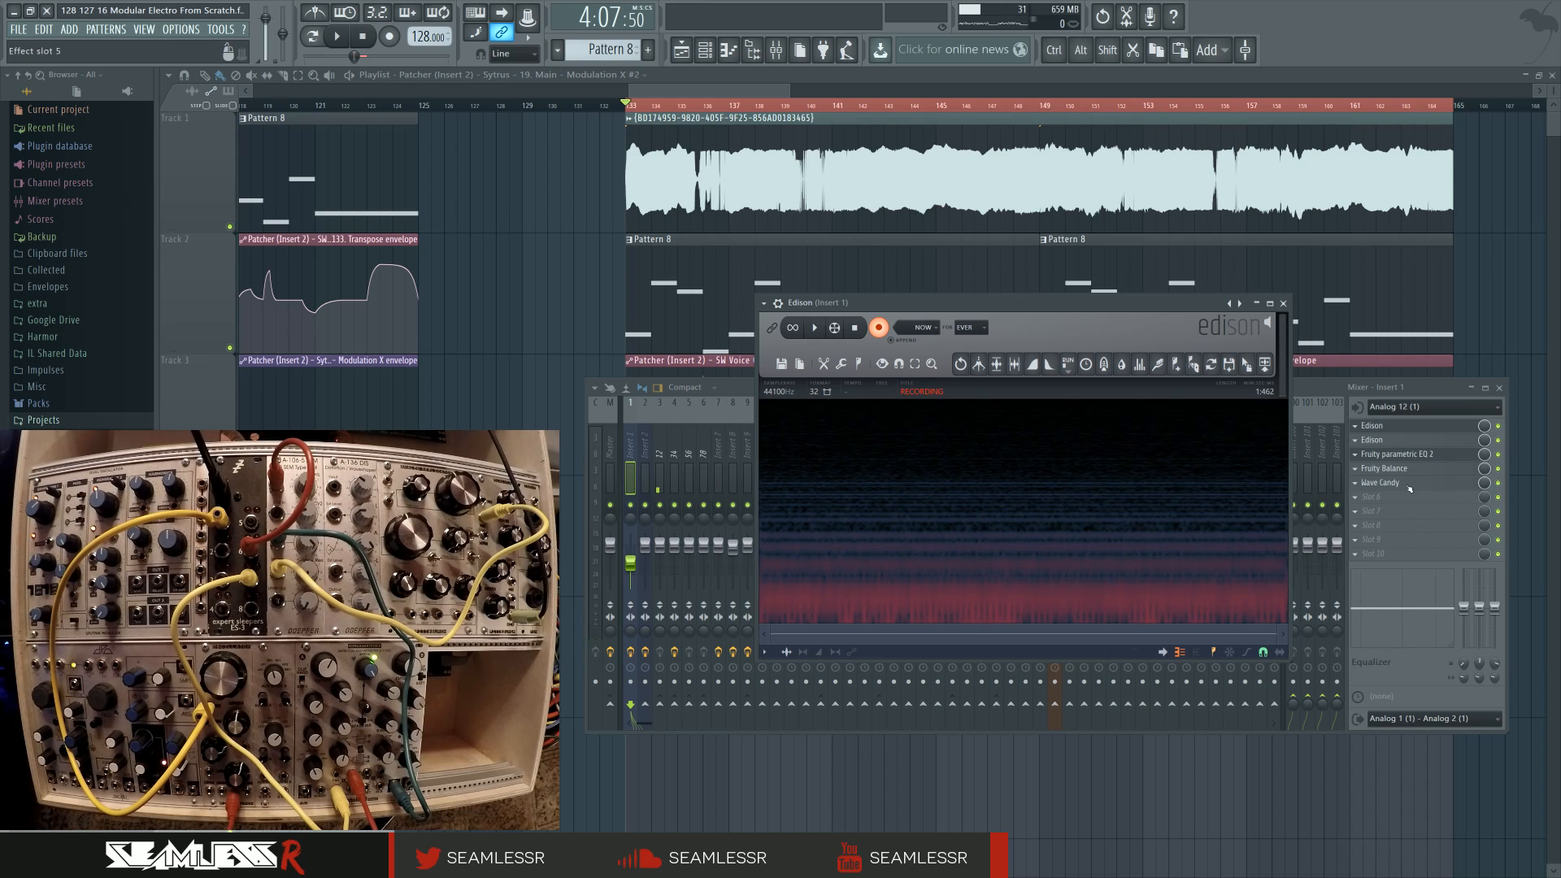
Step: Check the original Edison on Insert 1 and close its window
click(1368, 397)
click(1394, 457)
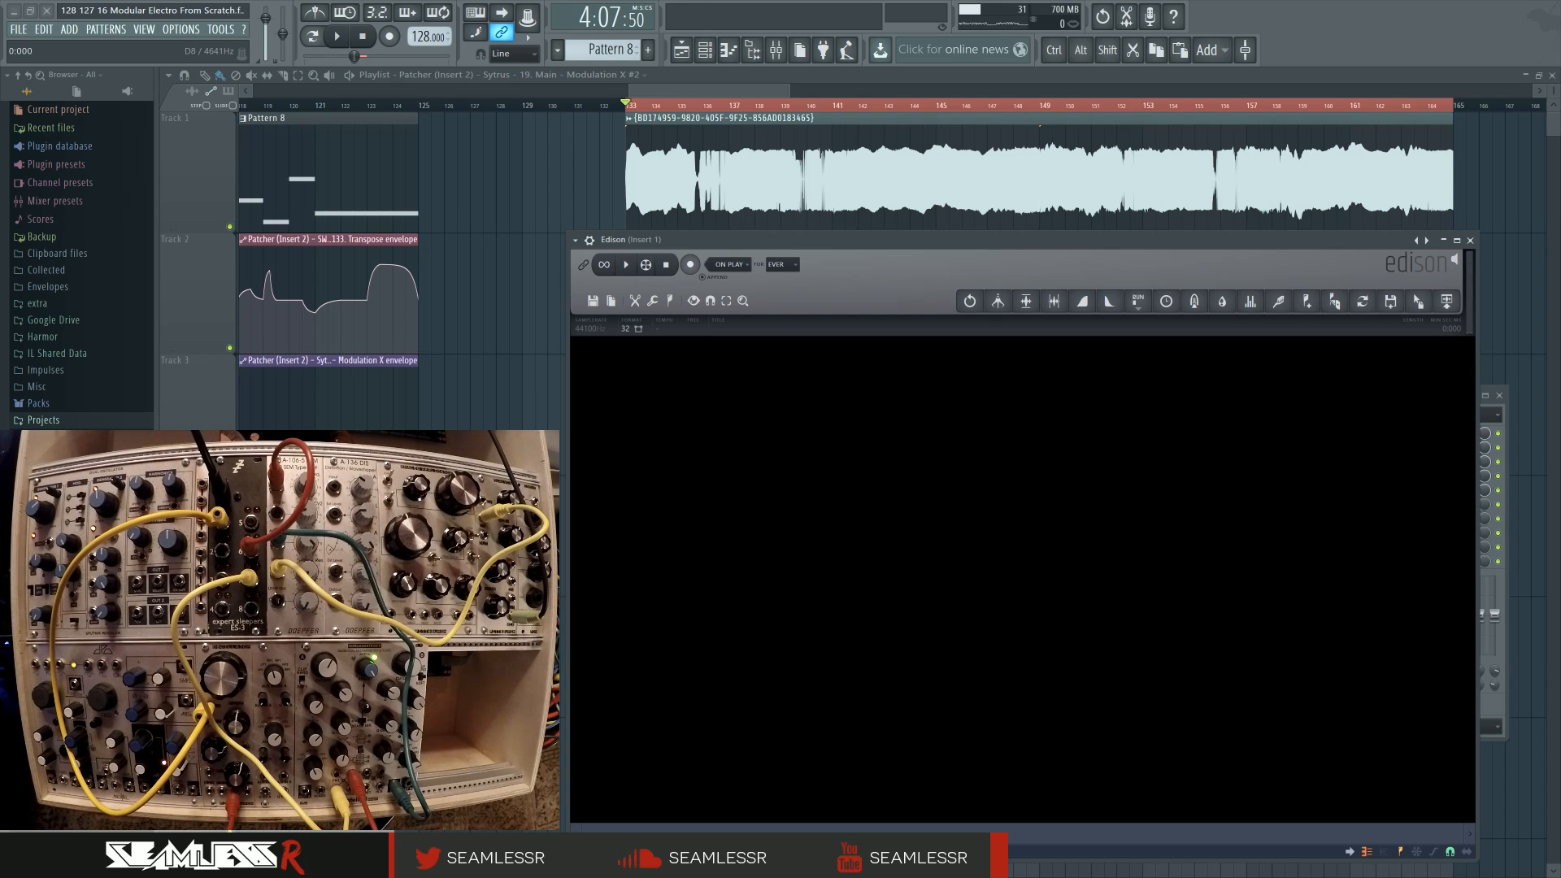
click(1471, 240)
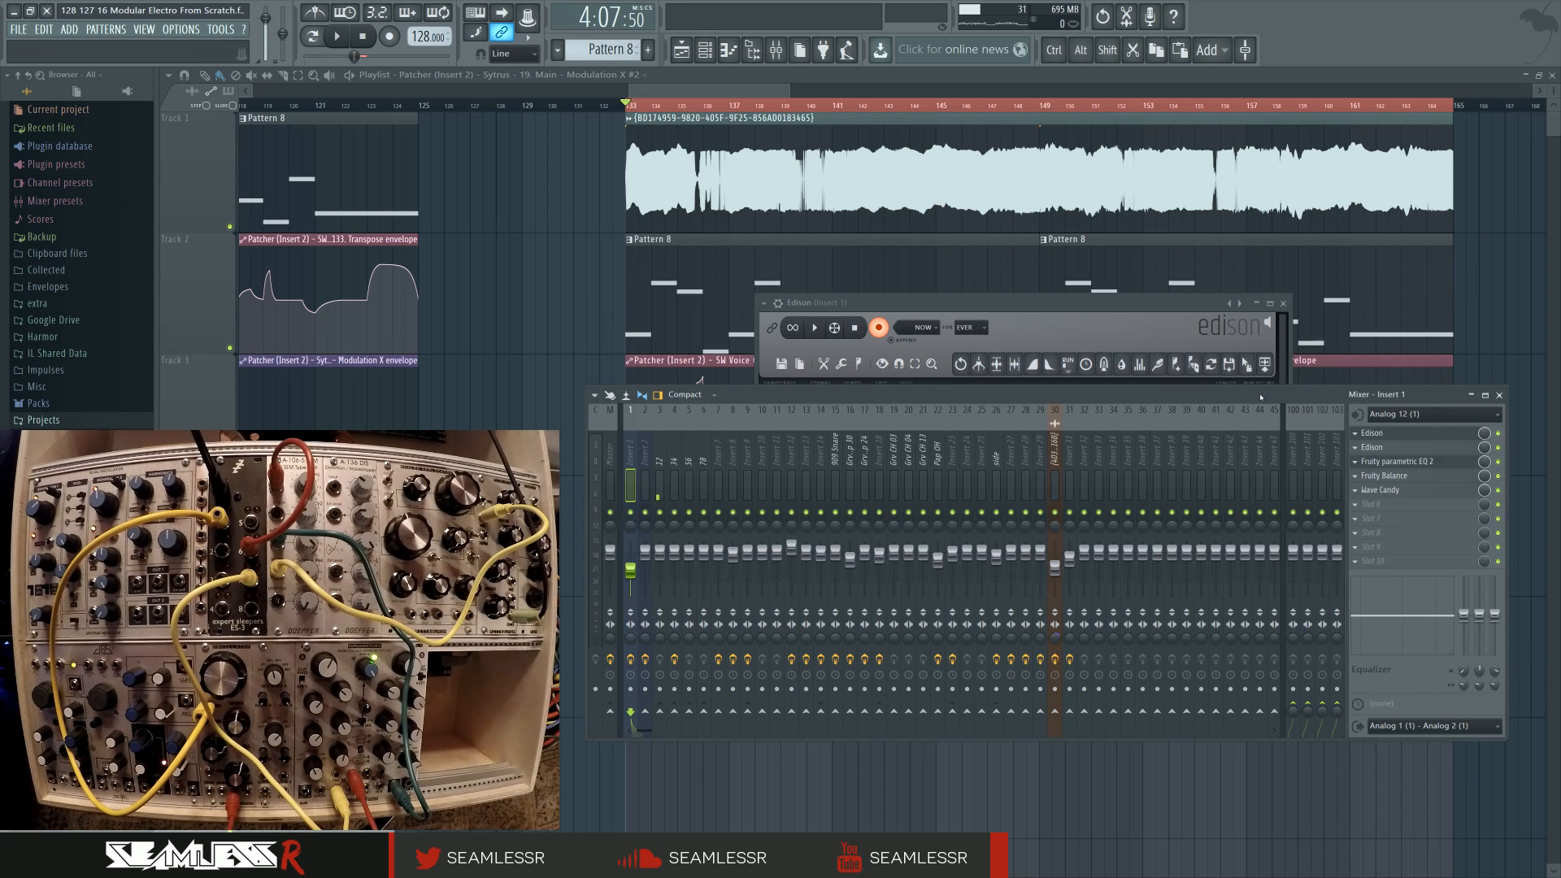
Step: Move the mixer lower, close the recording Edison's window, start playback from bar 133, and hide the mixer
drag(1260, 398, 1252, 434)
click(1283, 303)
key(space)
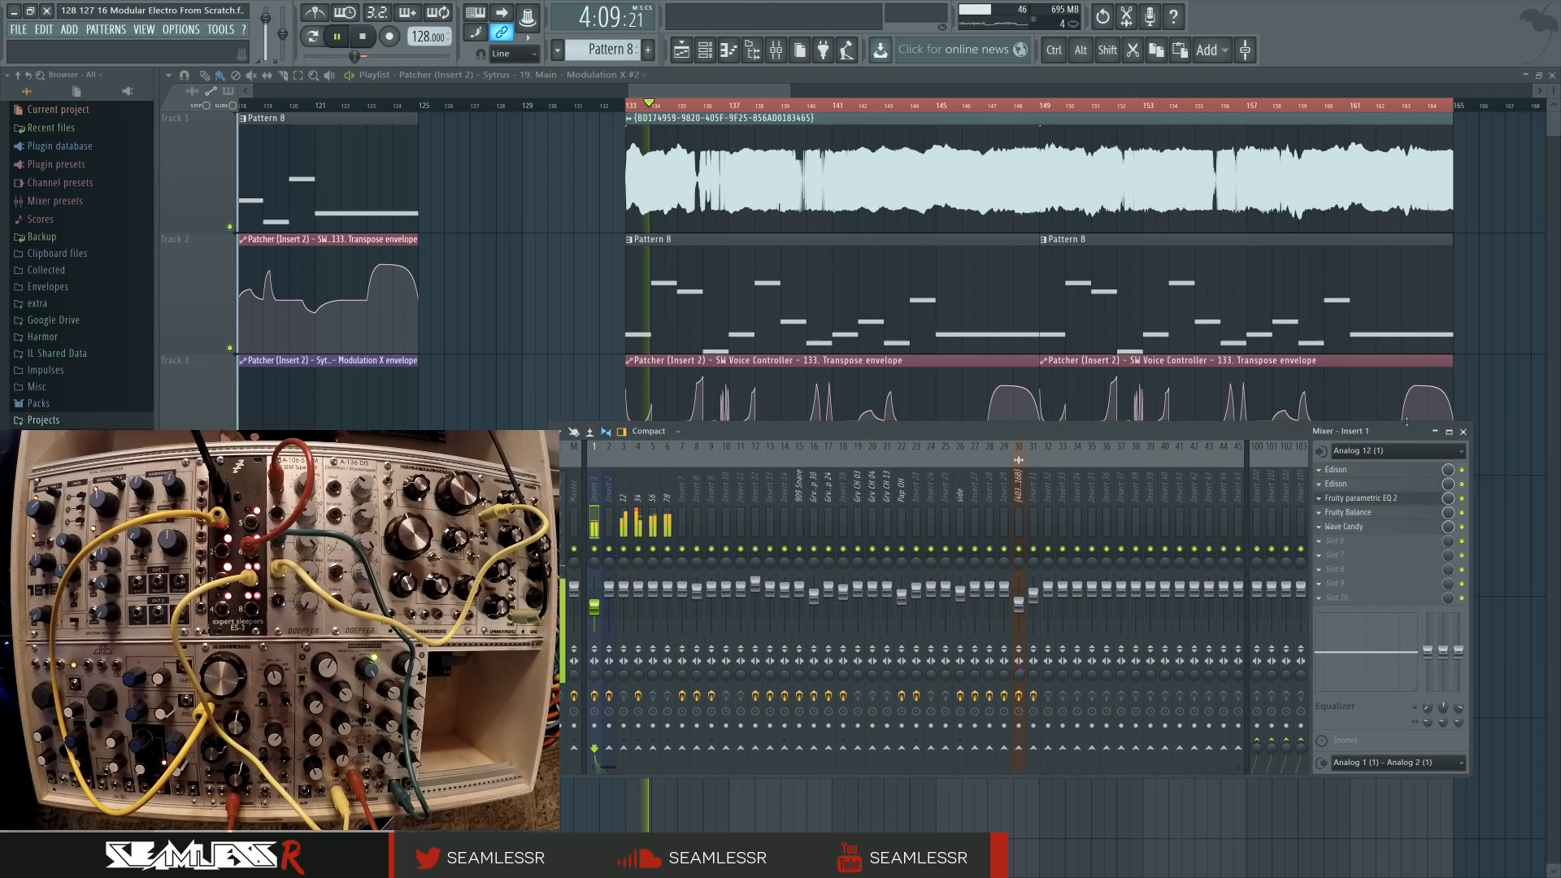
click(1464, 431)
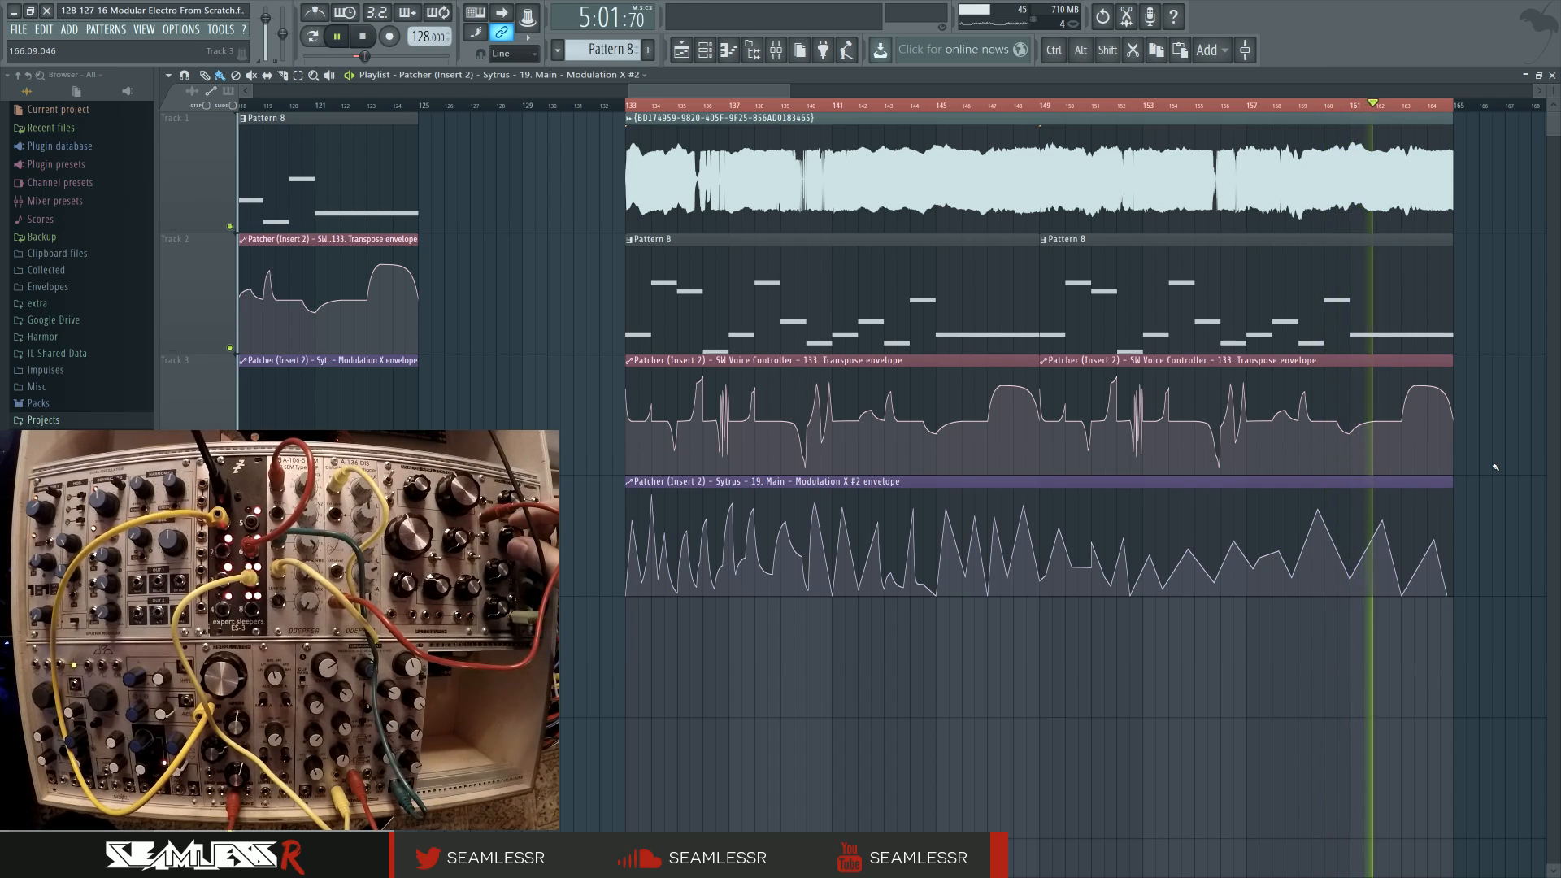
Step: Stop and restart playback from bar 133 between changes to the modular patch while Edison keeps recording
key(space)
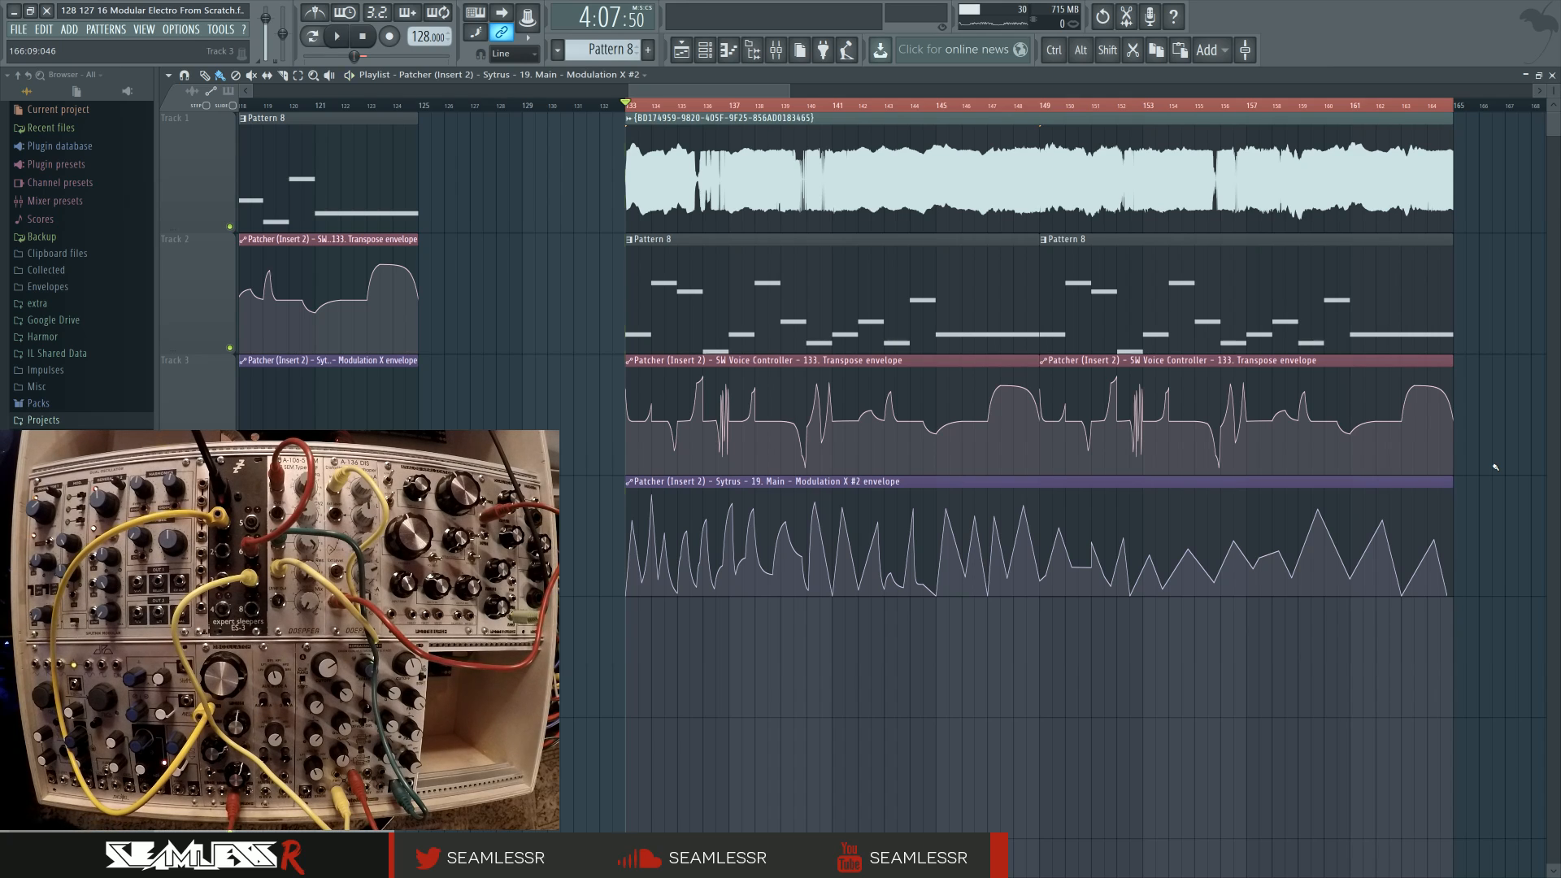
key(space)
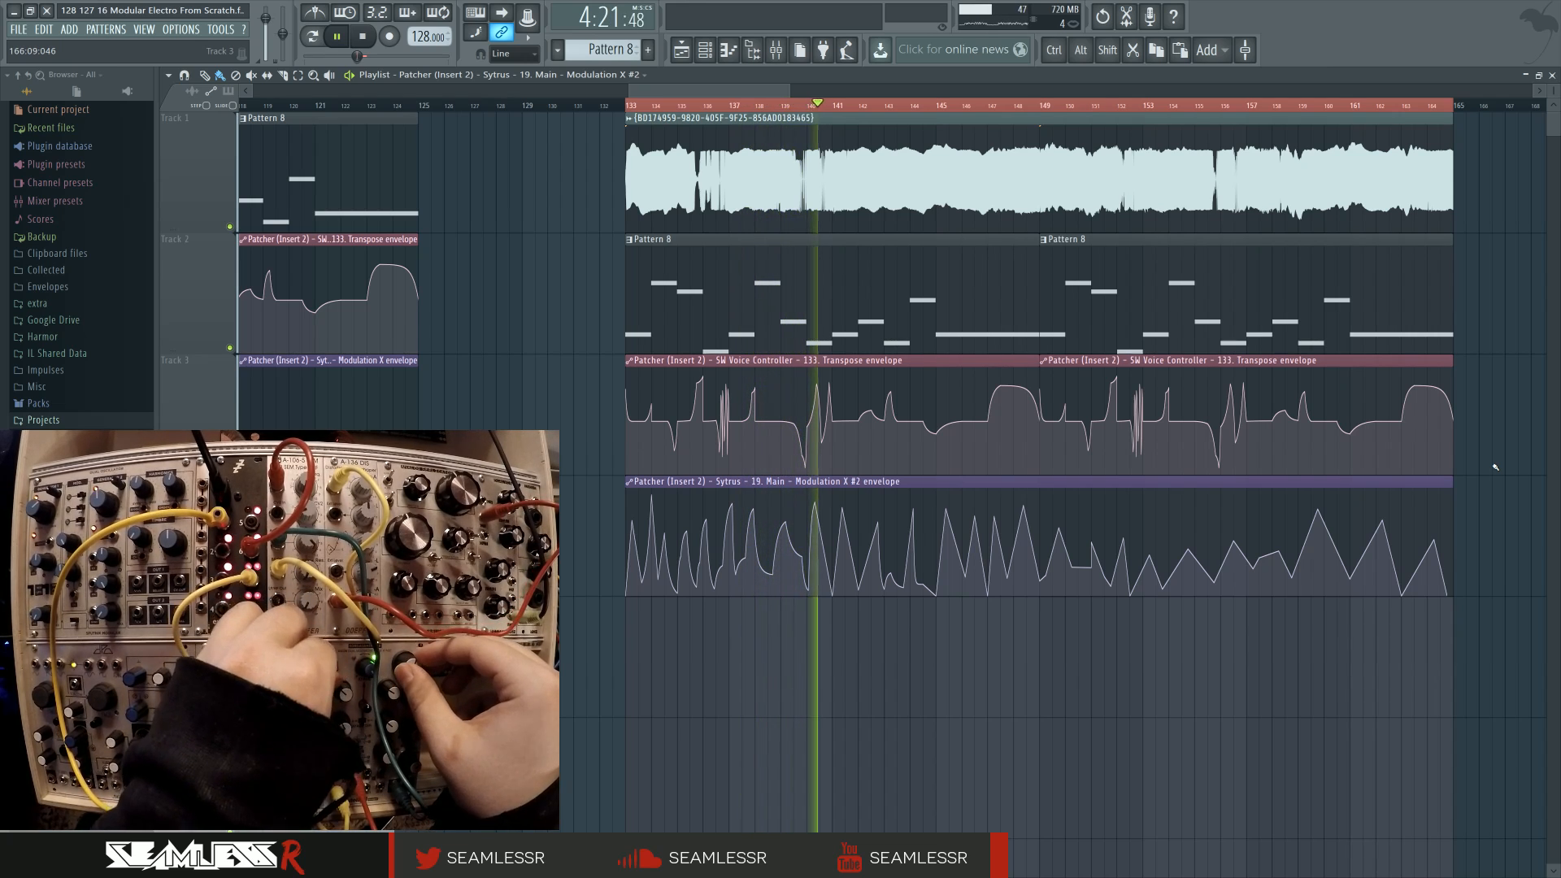
key(space)
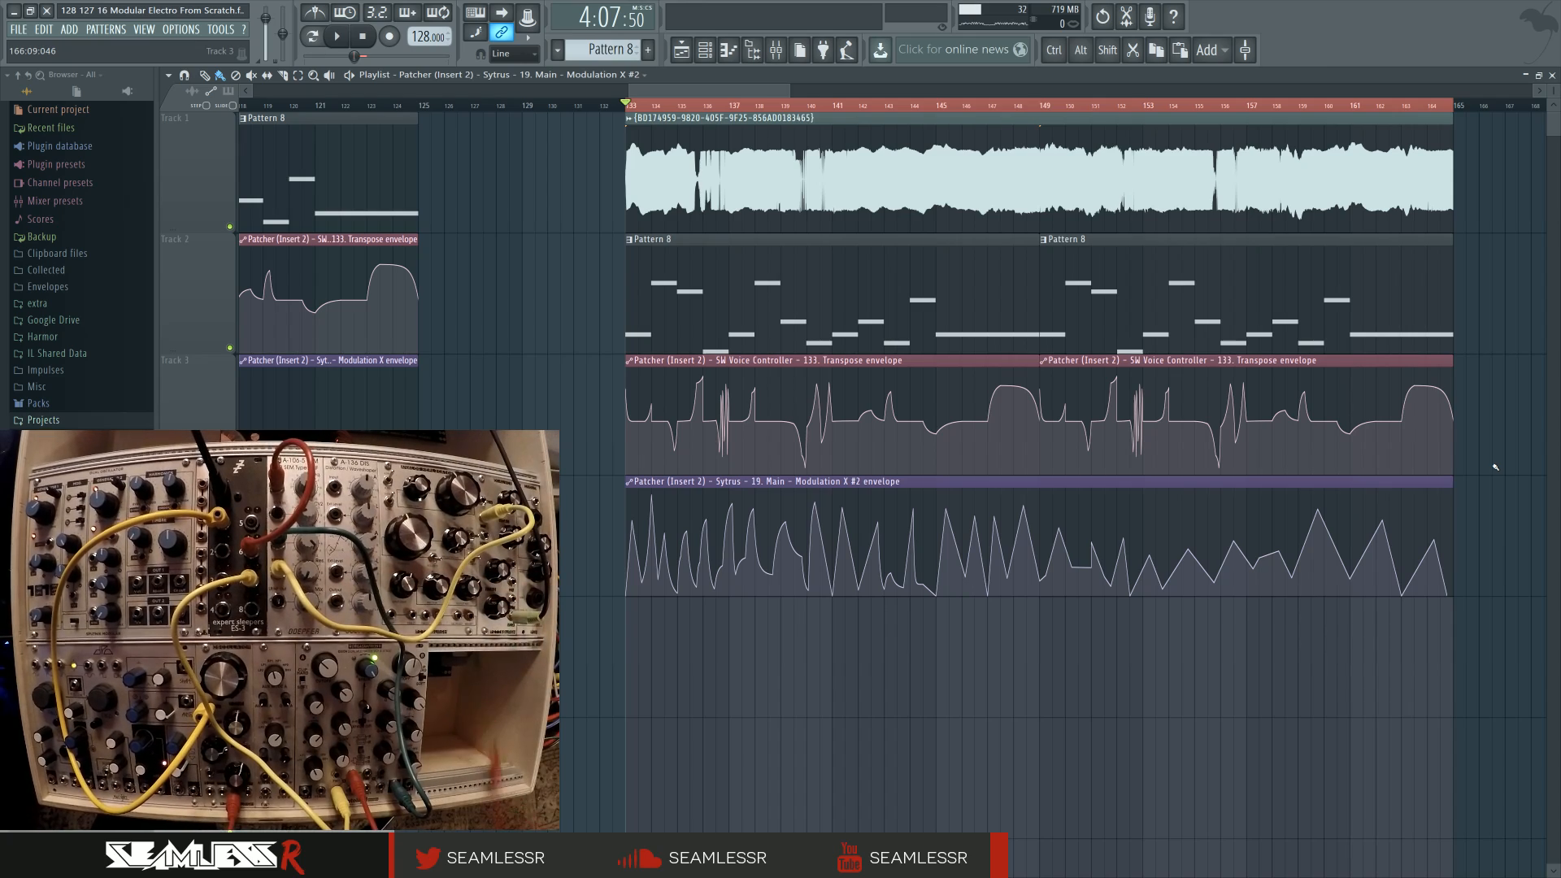
key(space)
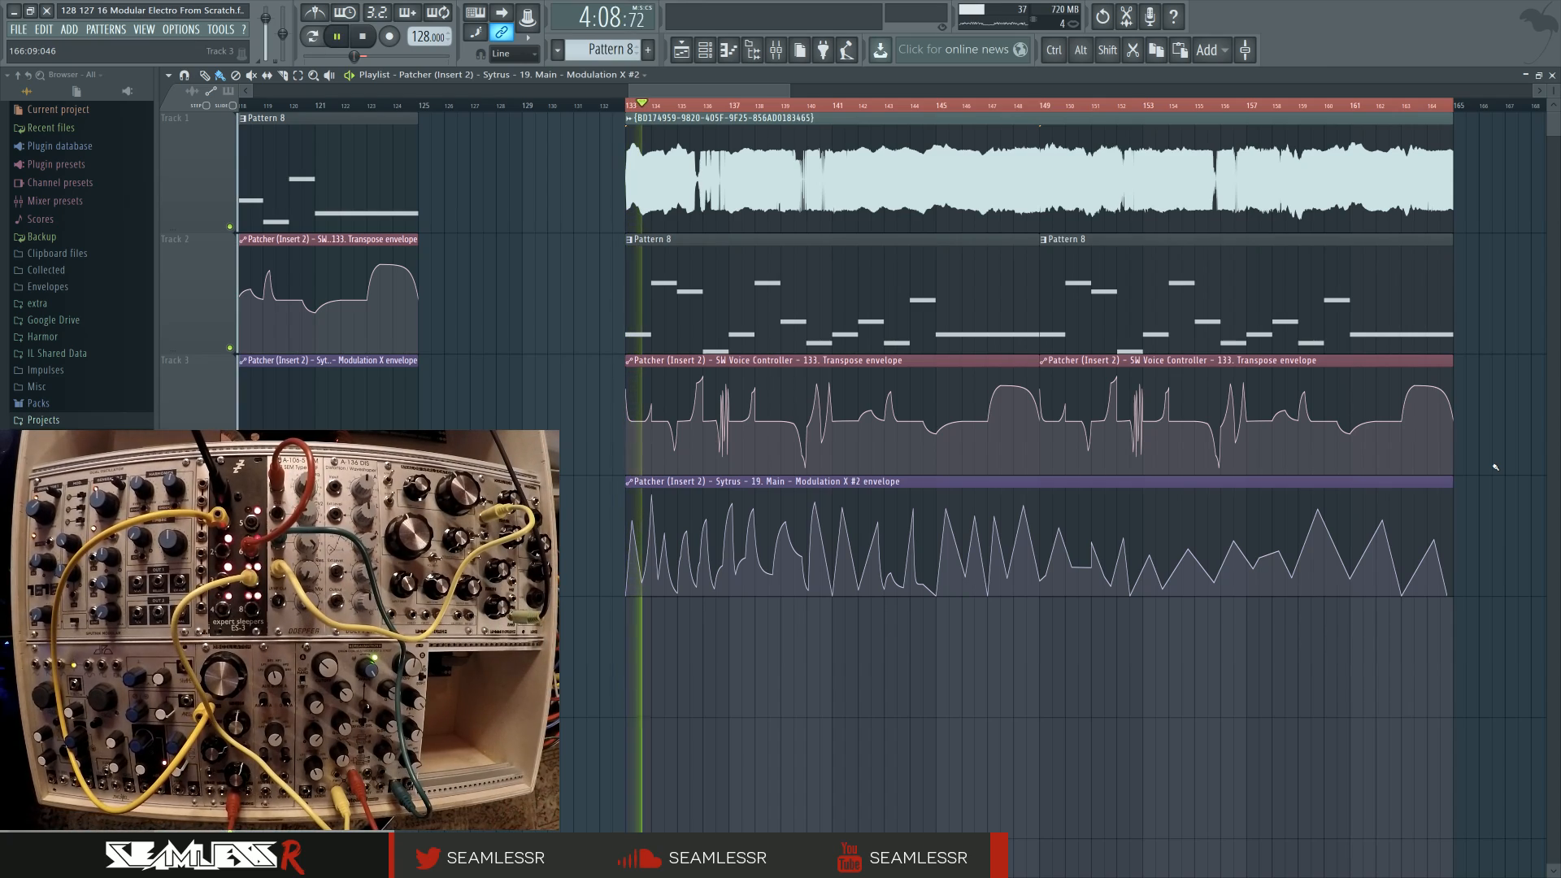
Step: Check the mixer levels, hide the mixer, and keep the section playing while adjusting the modular, then stop playback
key(F9)
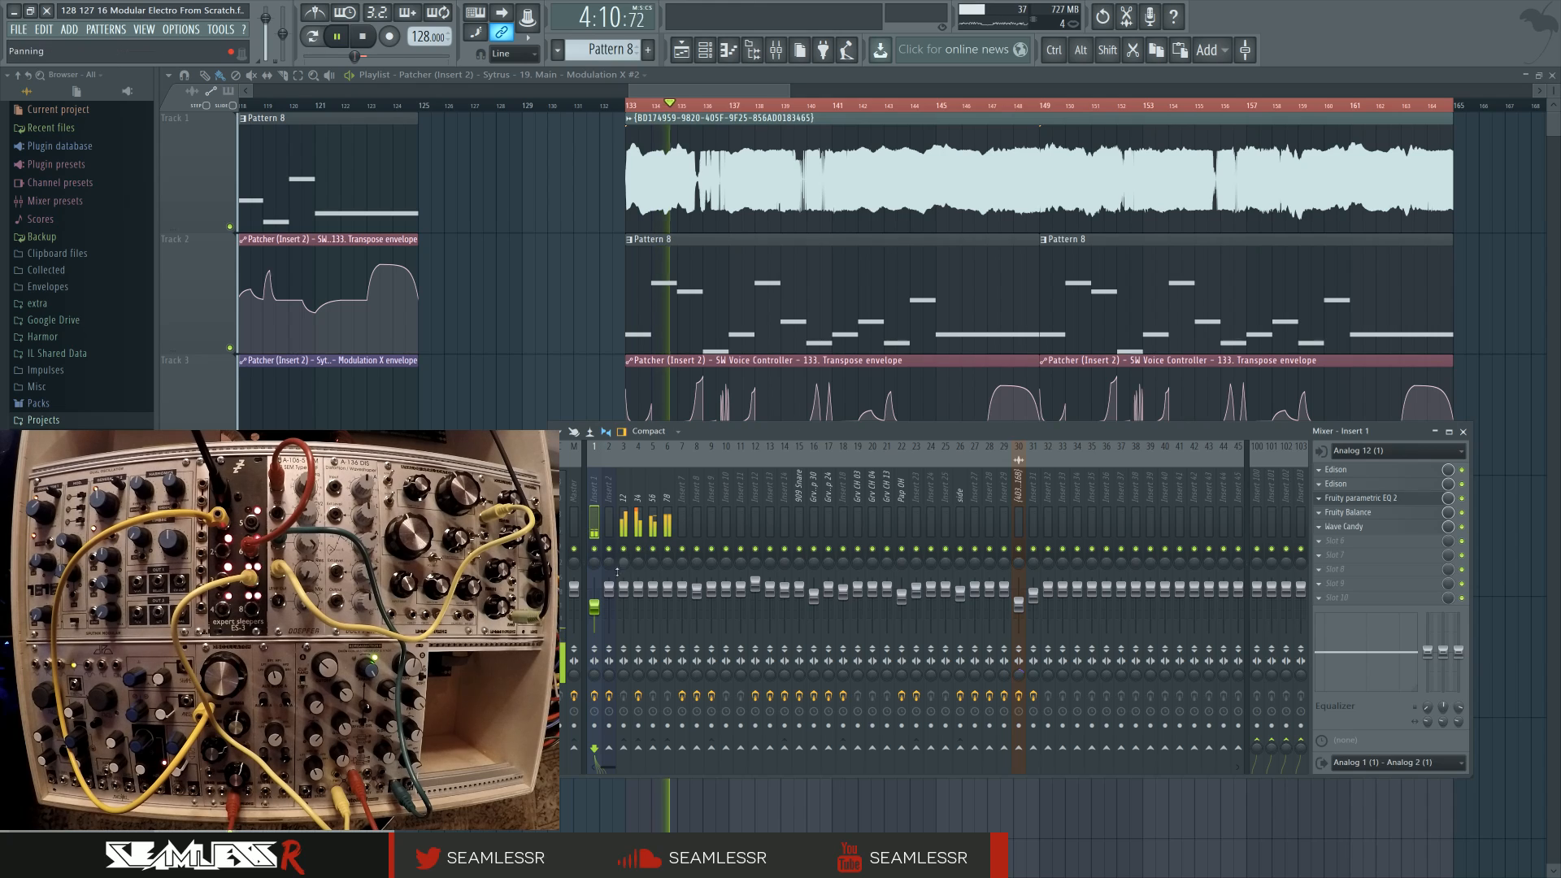
key(F9)
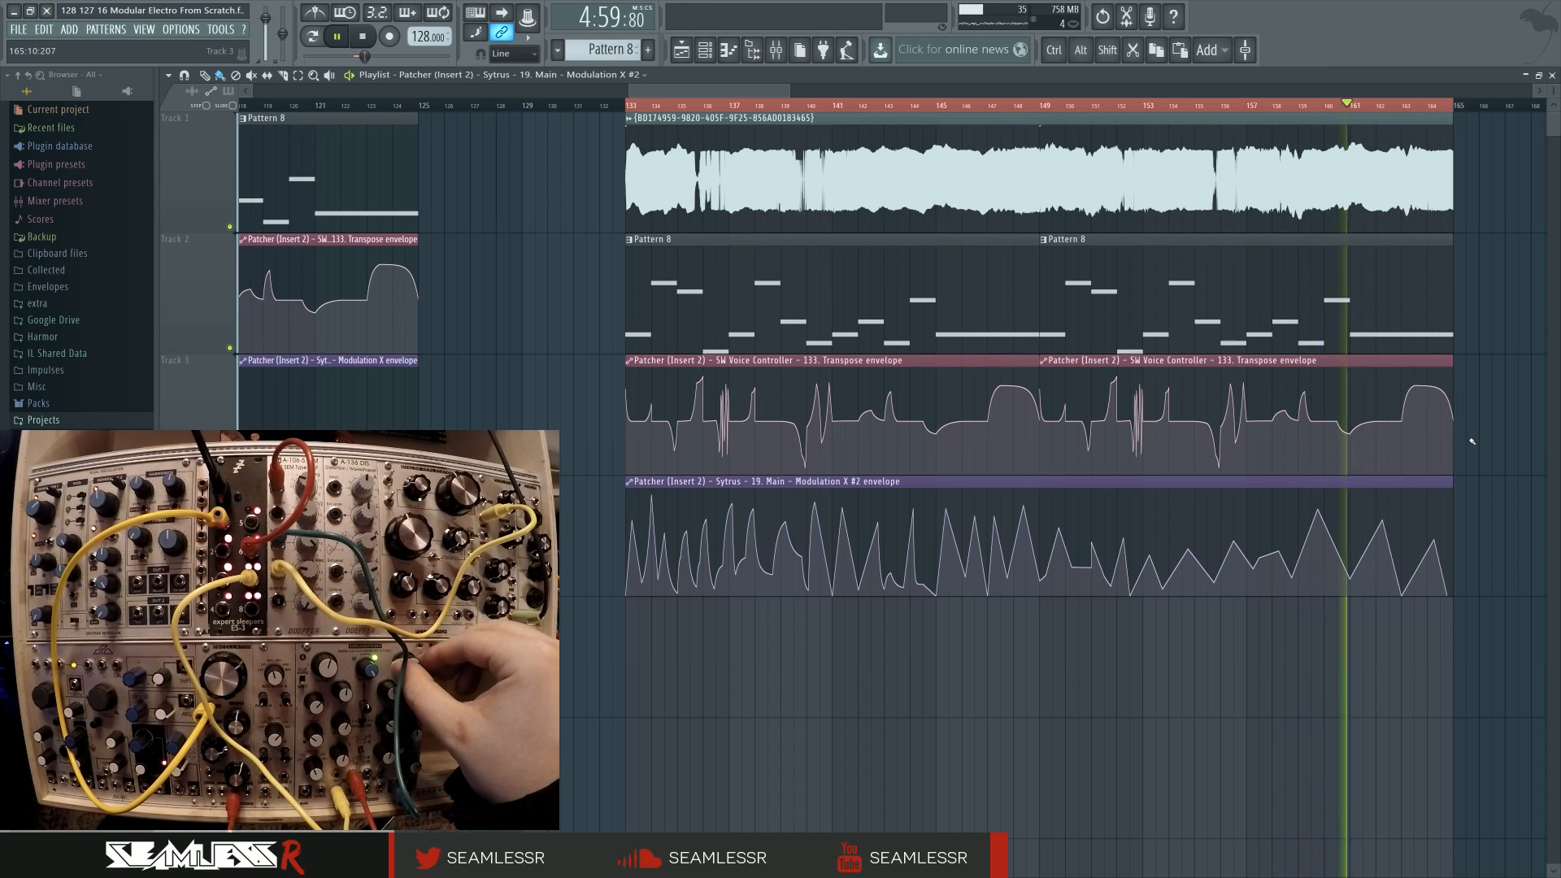
key(space)
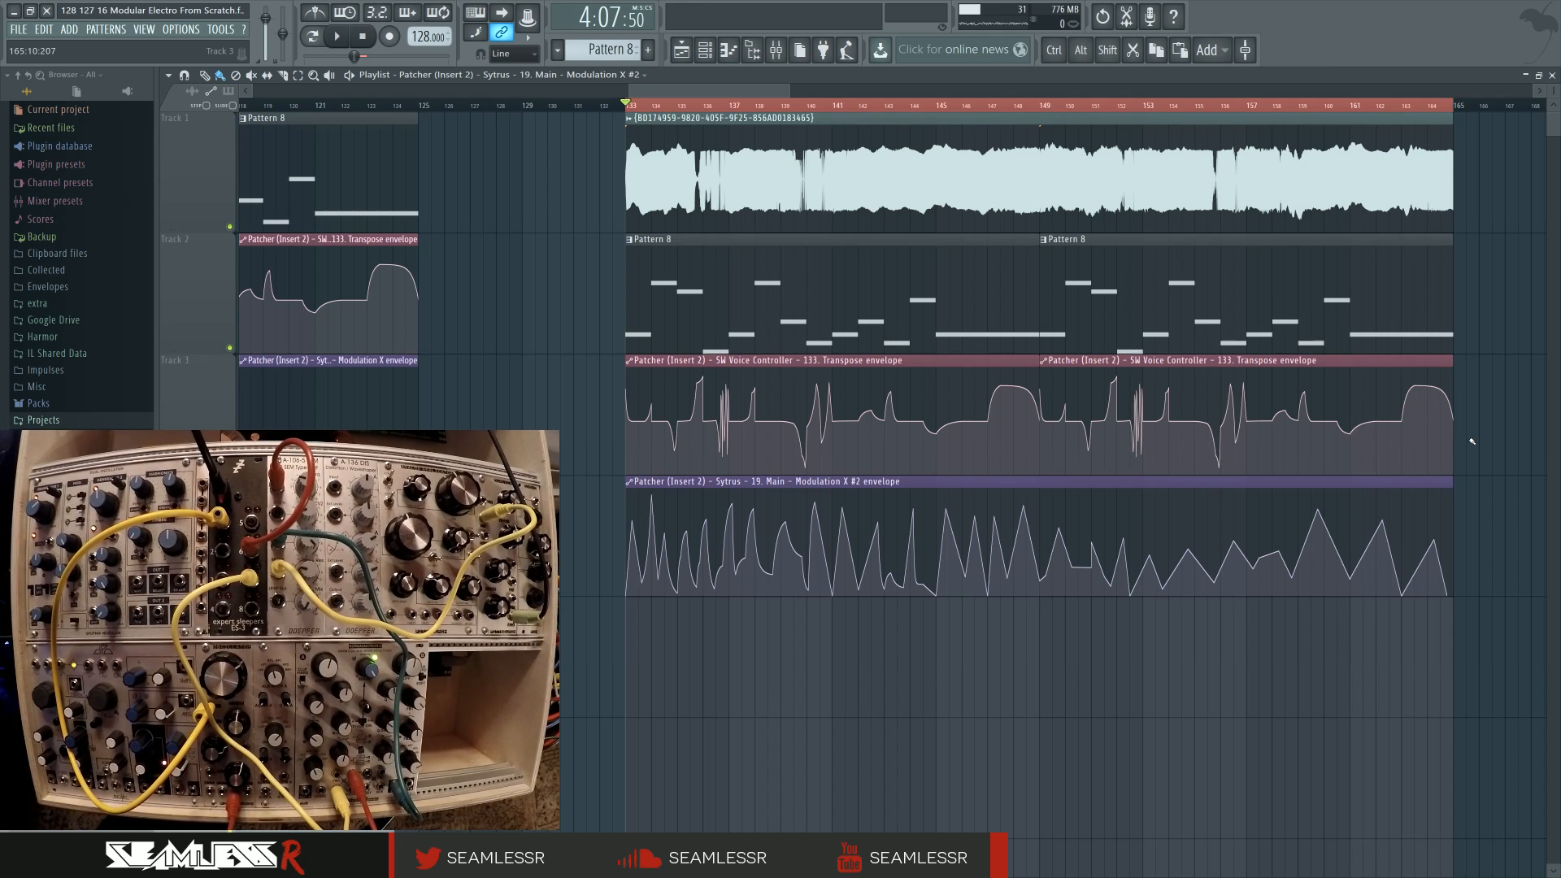
Step: Play one more short pass from bar 133, stop it, and show the mixer
key(space)
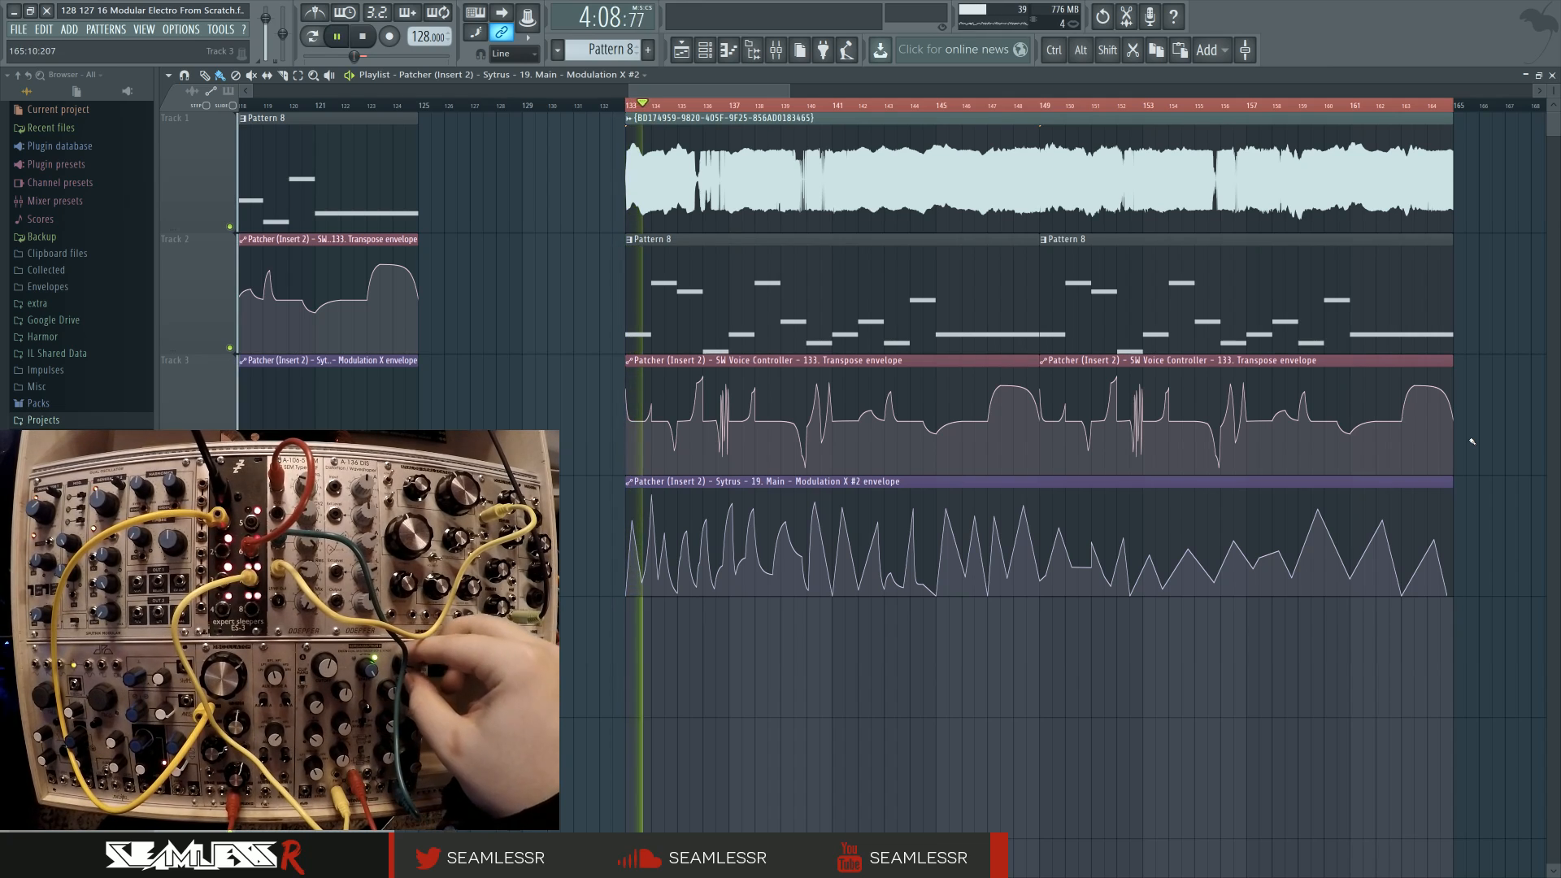
key(space)
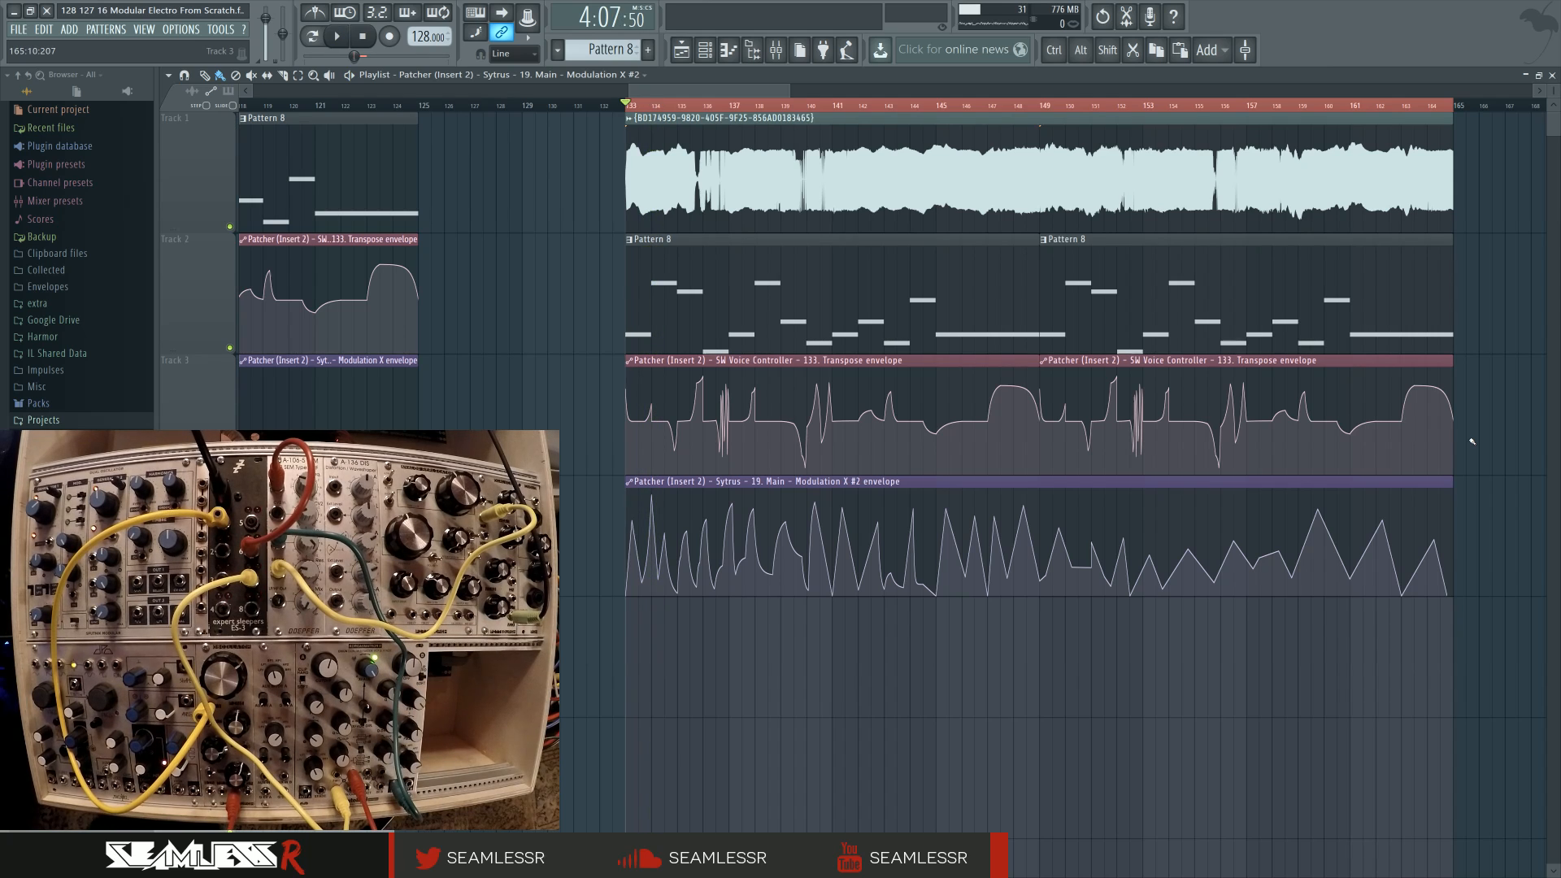
click(776, 50)
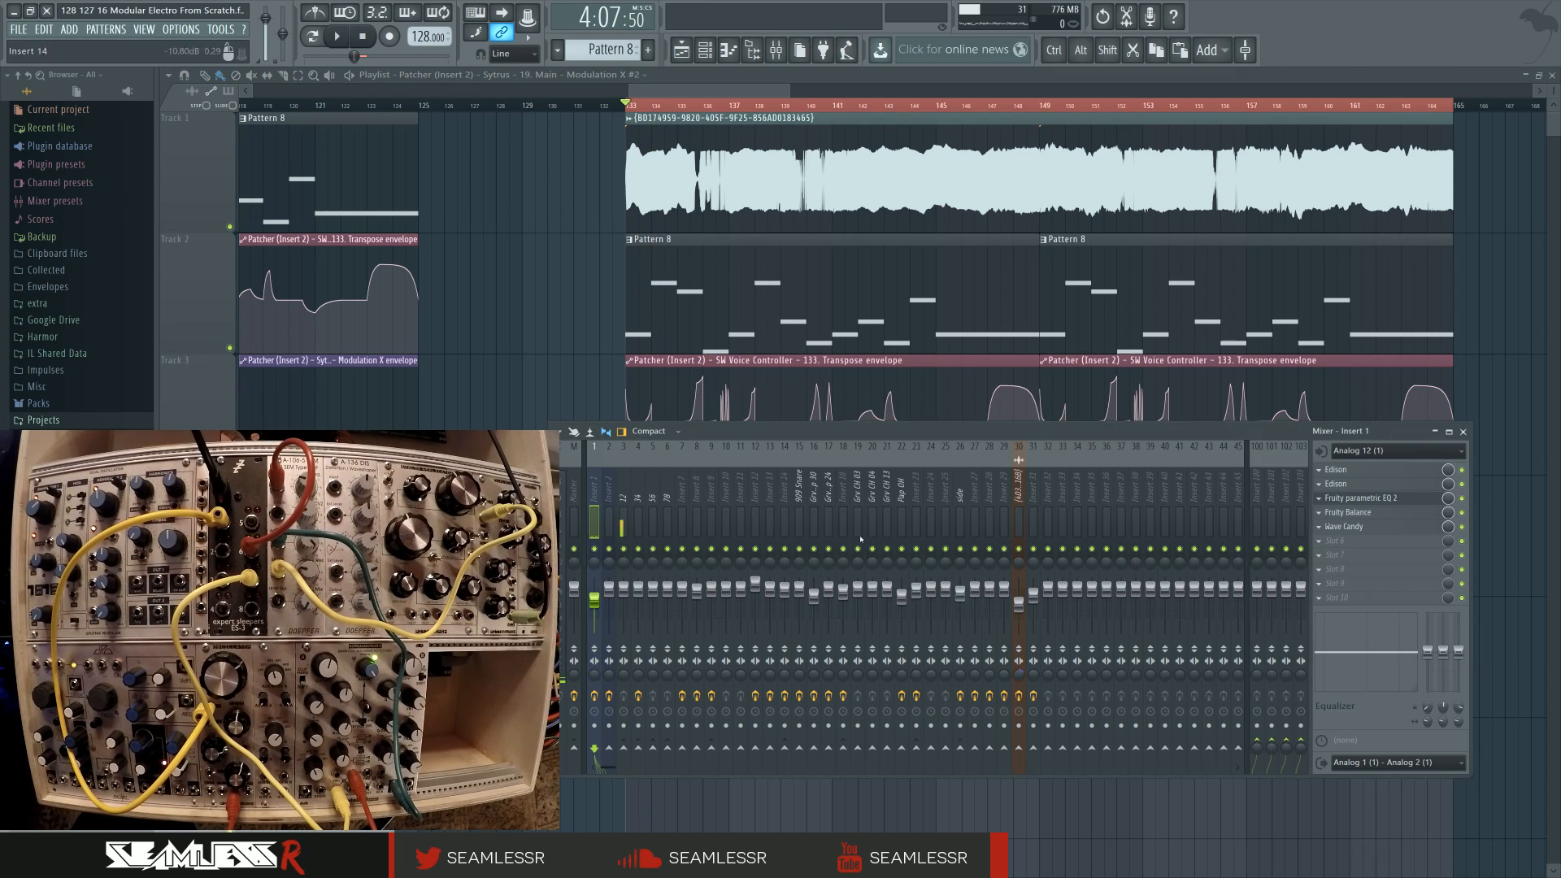
Step: Open the on-play Edison on Insert 1, record the looping section from bar 133 through the modular, and stop playback and recording
click(1349, 475)
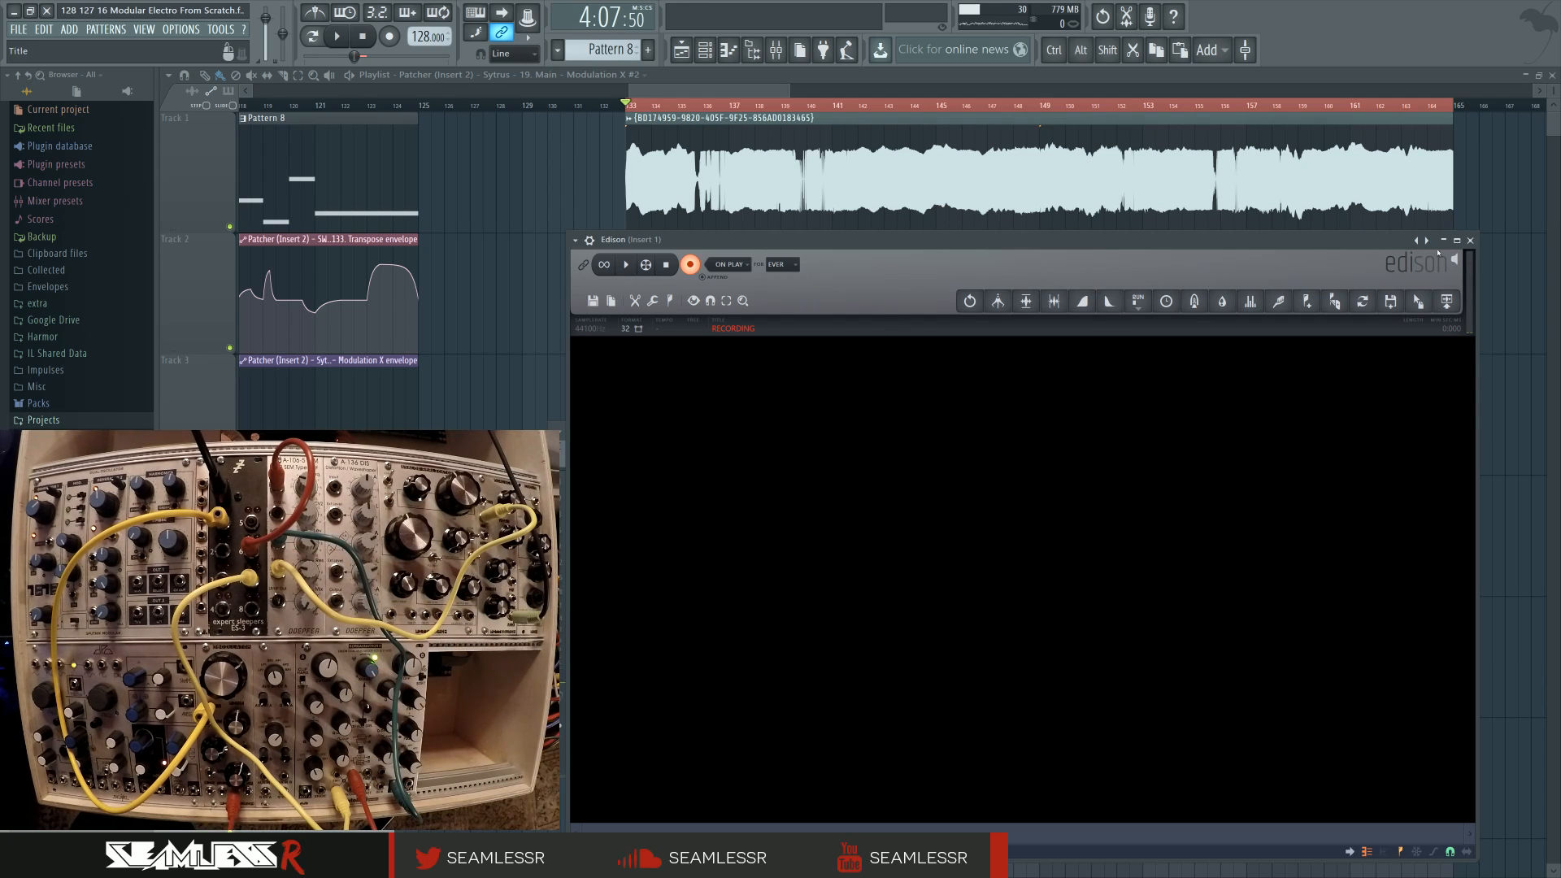
drag(1021, 240, 1027, 235)
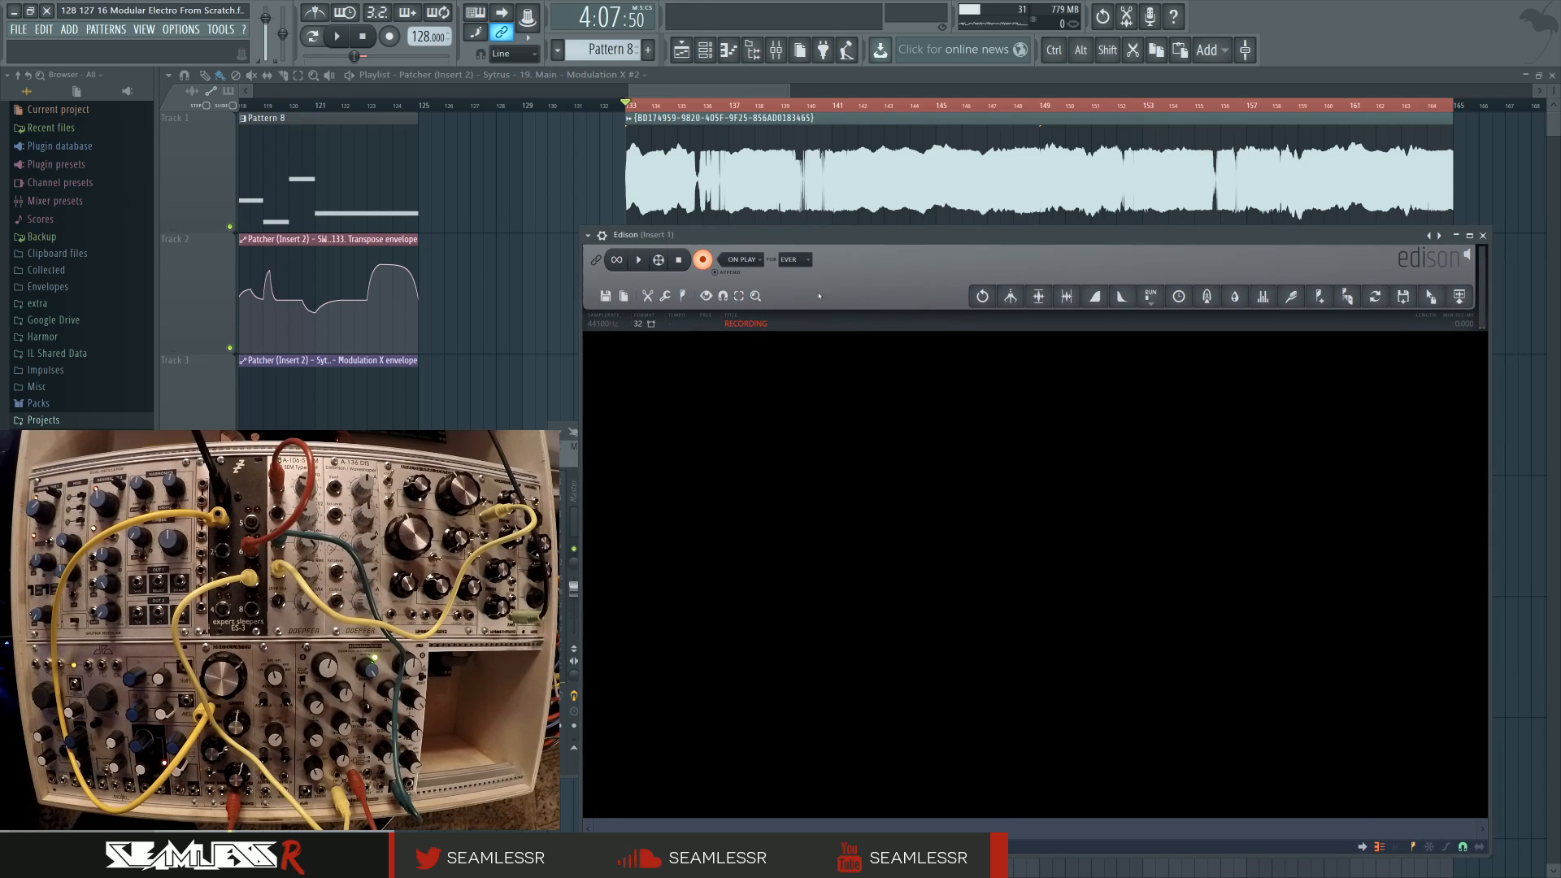
drag(852, 240, 865, 240)
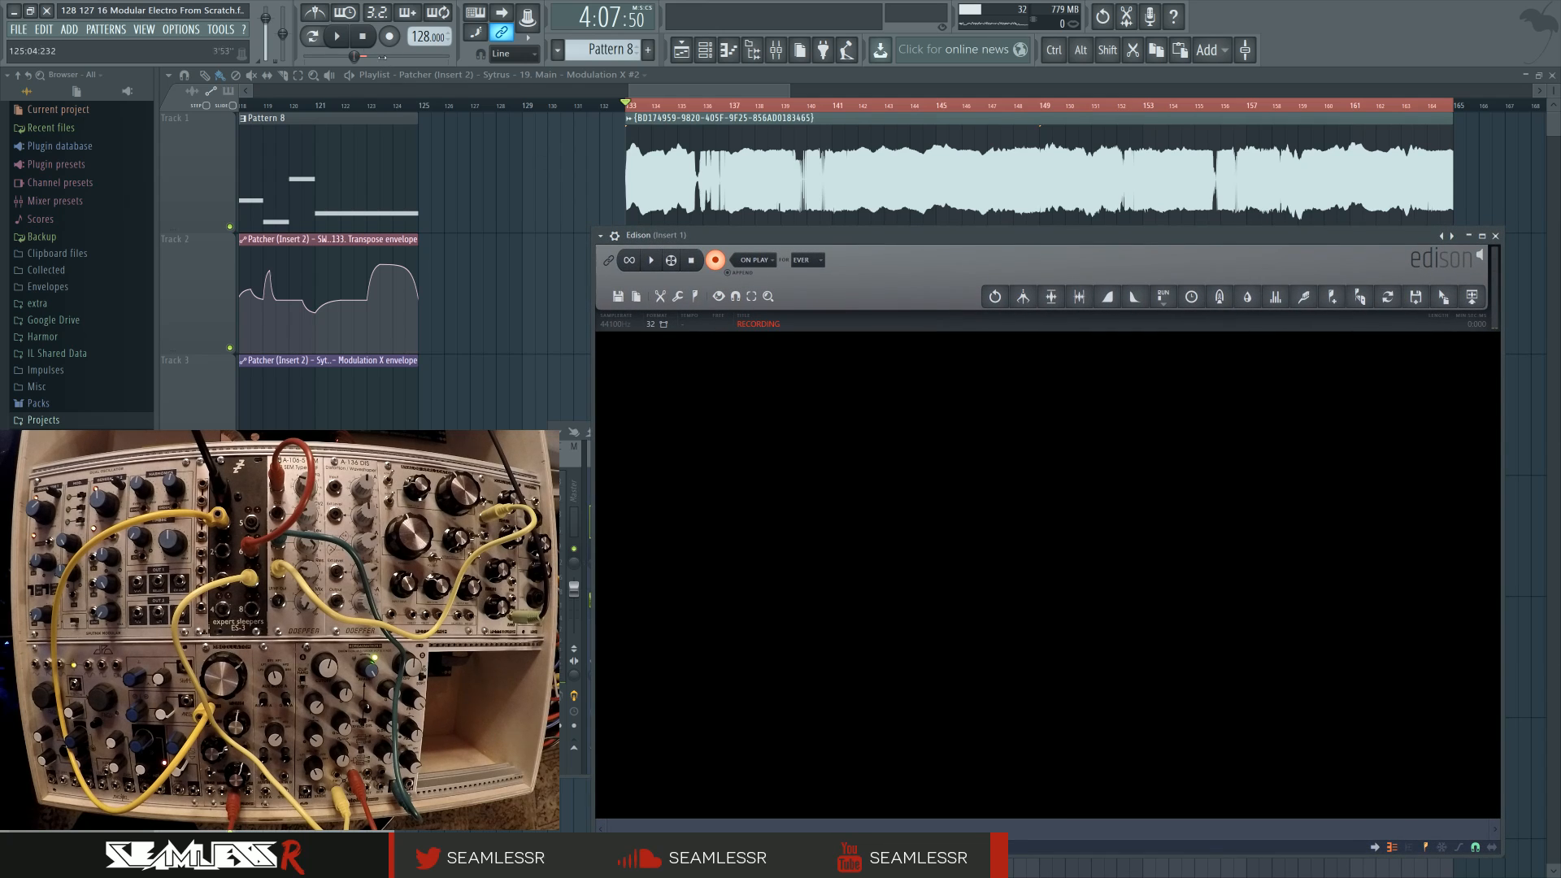
click(338, 36)
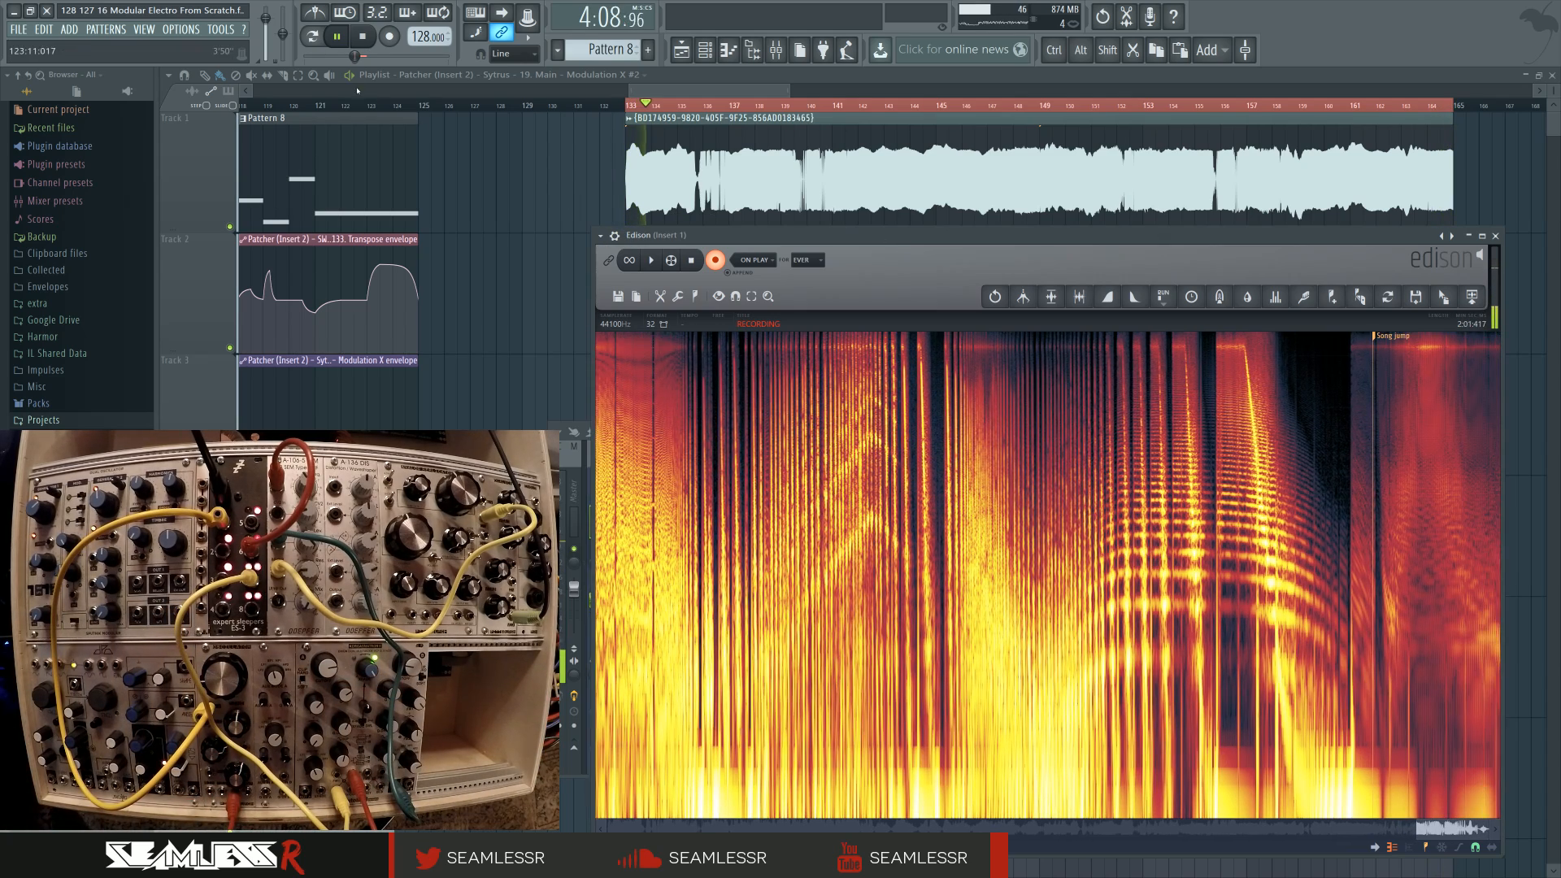
key(space)
click(722, 260)
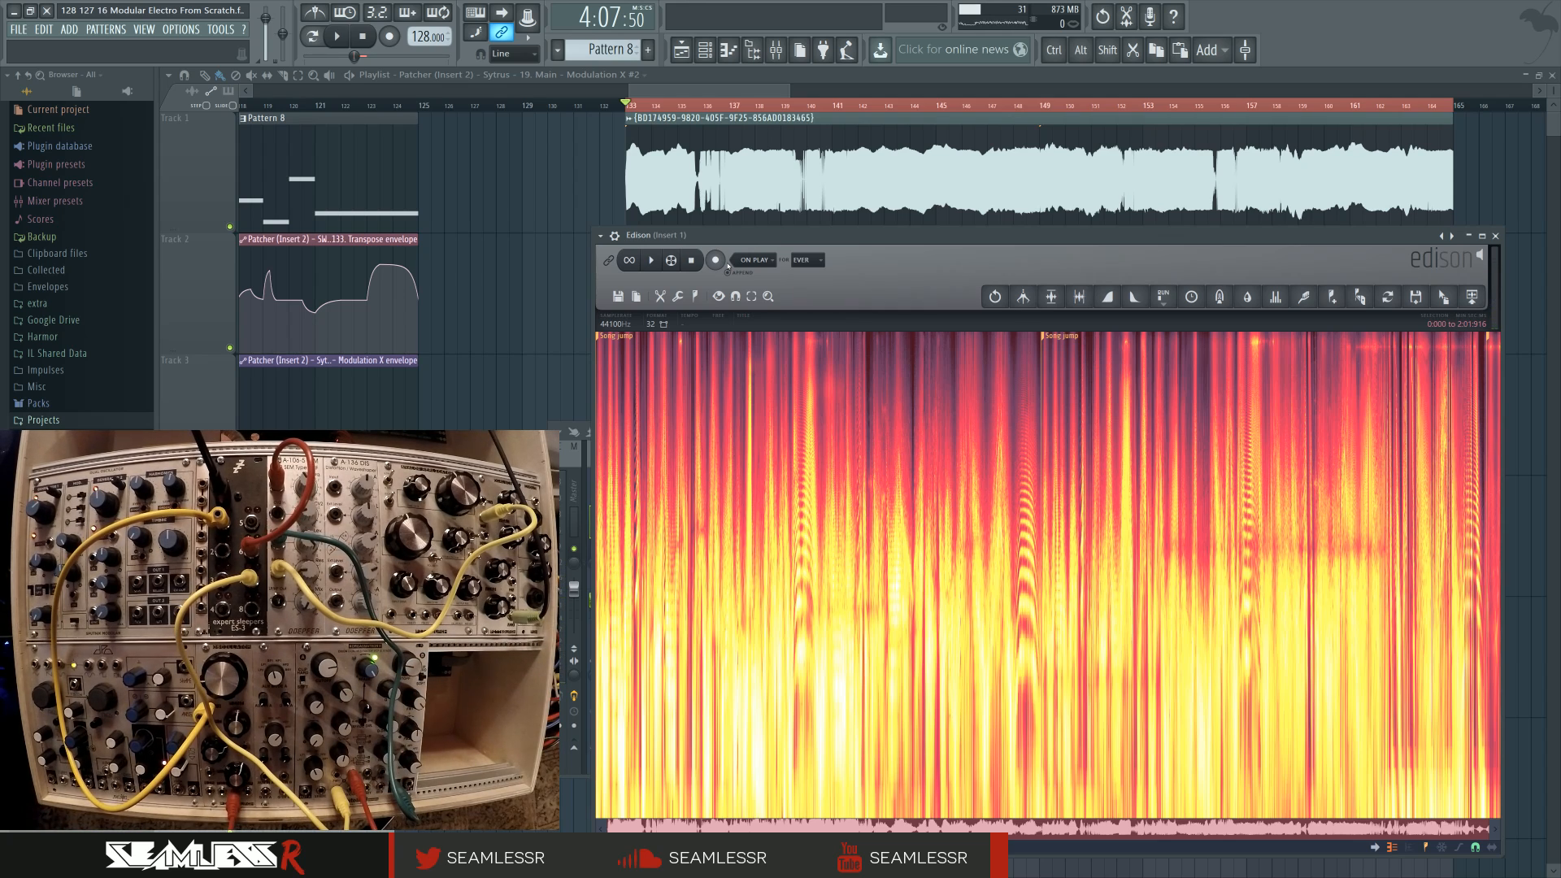
Step: Stop the first Edison on Insert 1, title its recording modular bisuness, and send it to the playlist as an audio clip
click(776, 50)
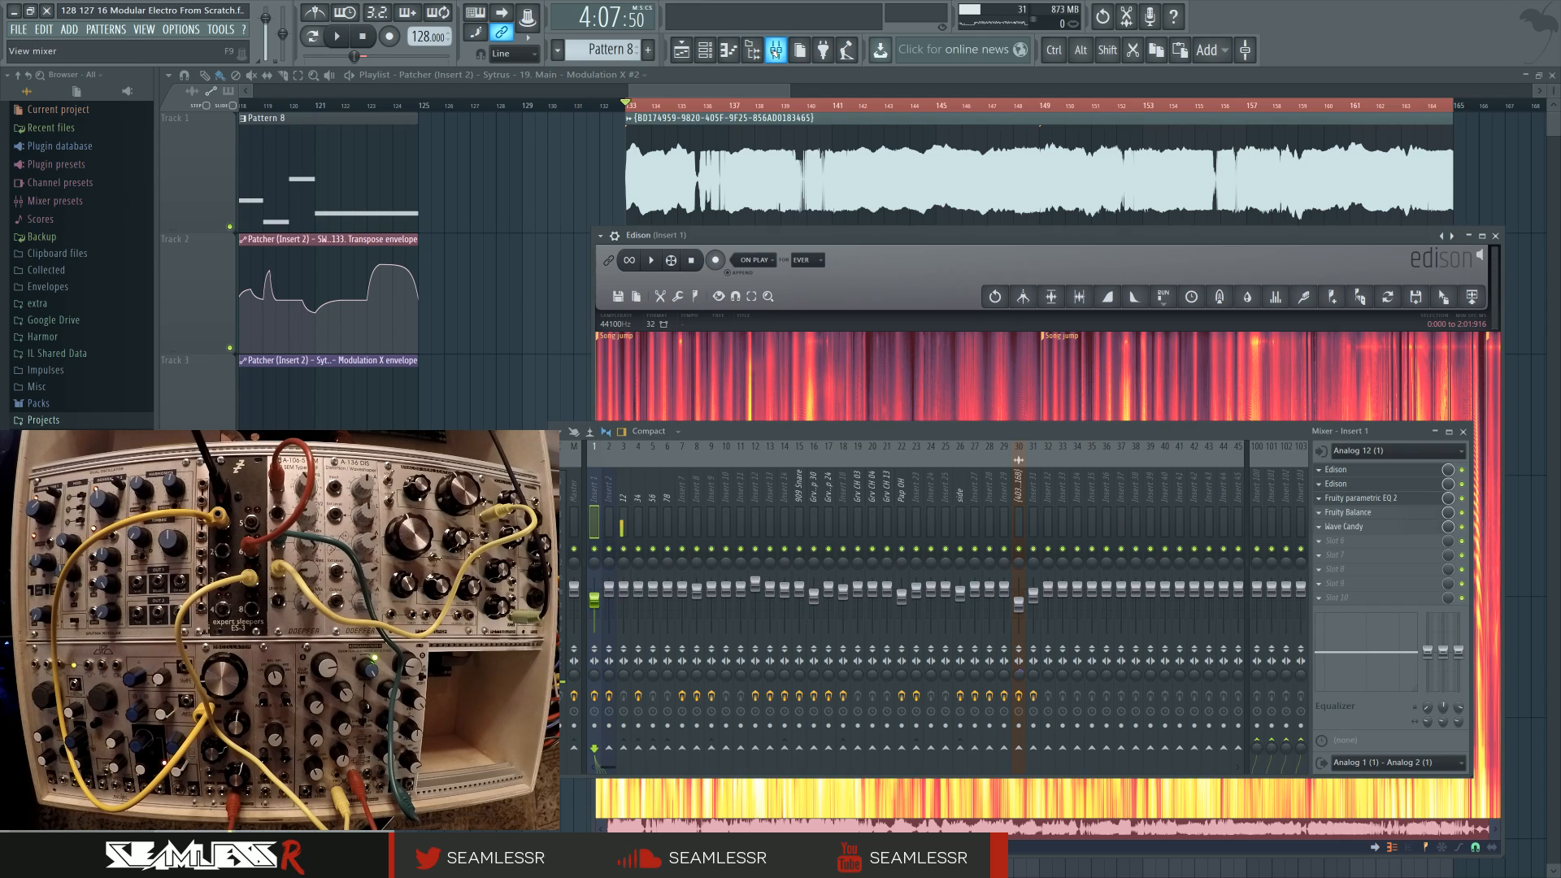
click(1368, 473)
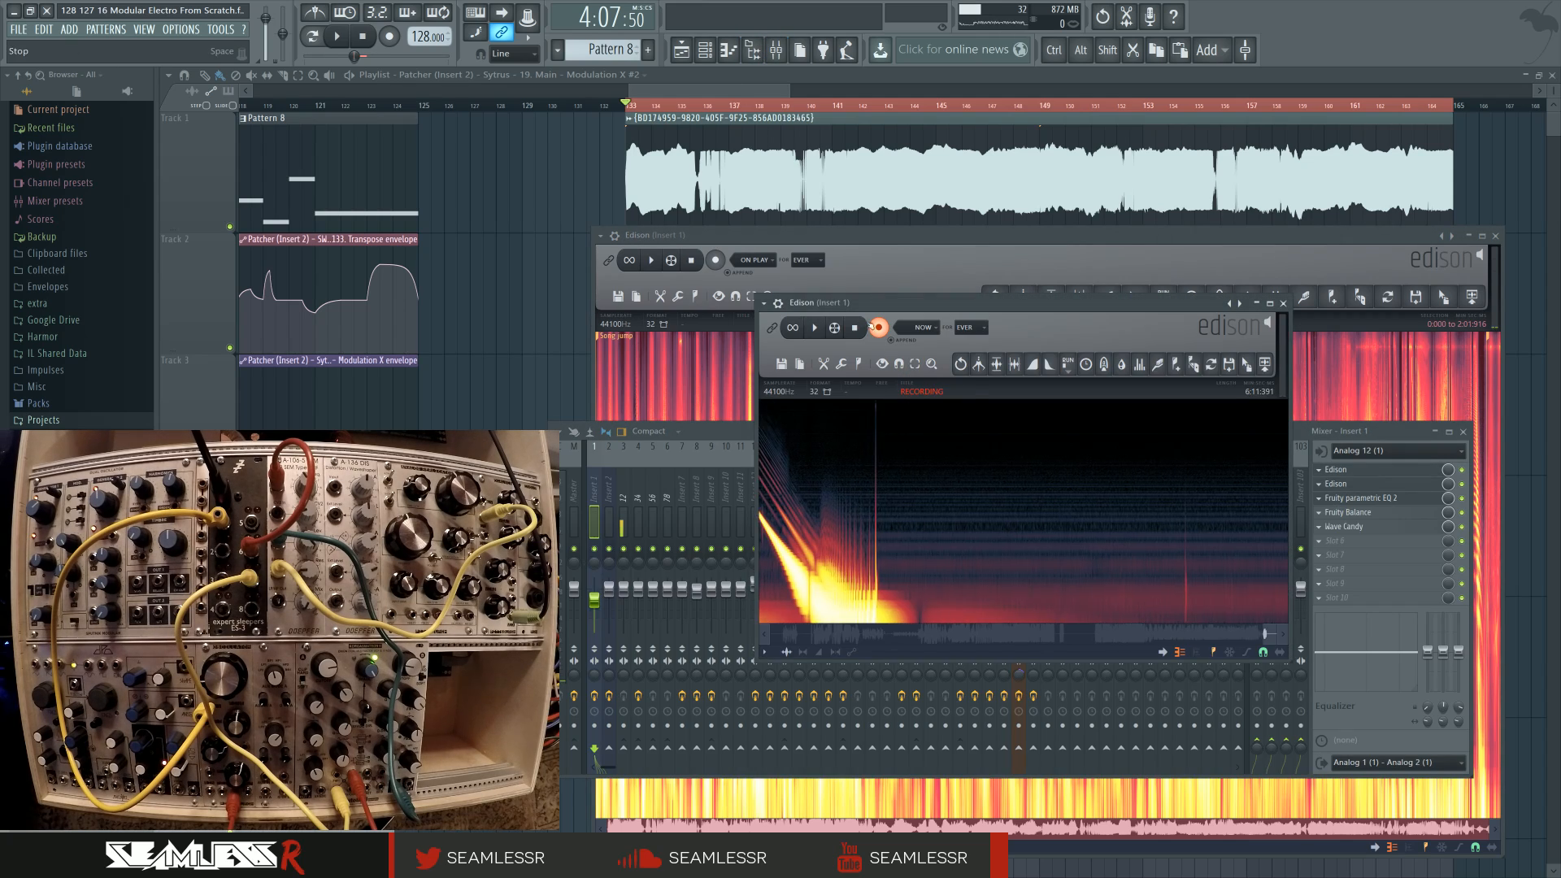
click(927, 388)
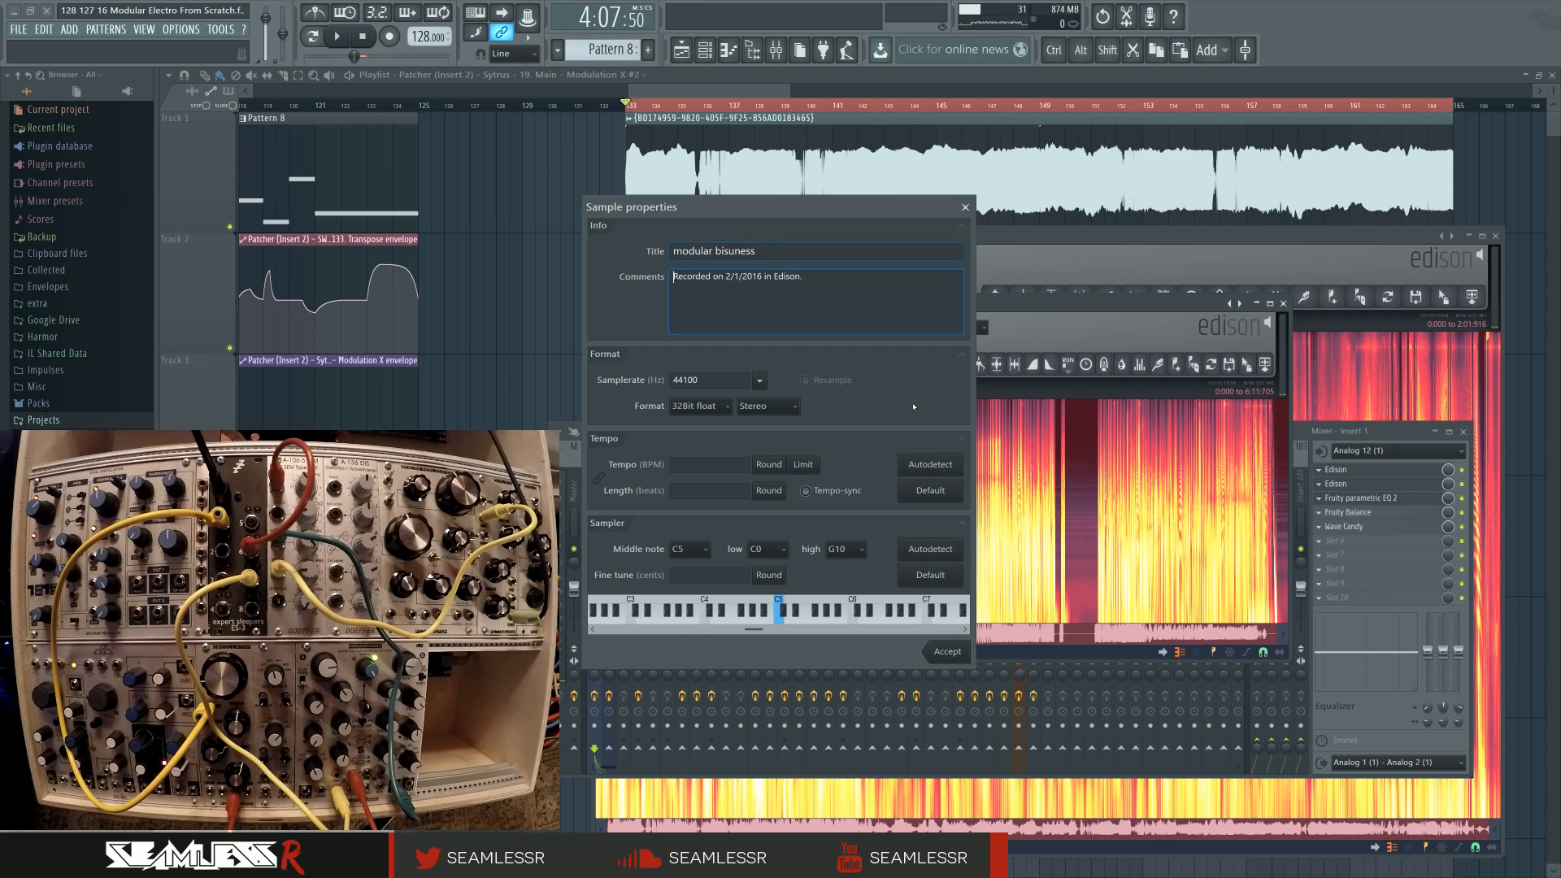
key(Escape)
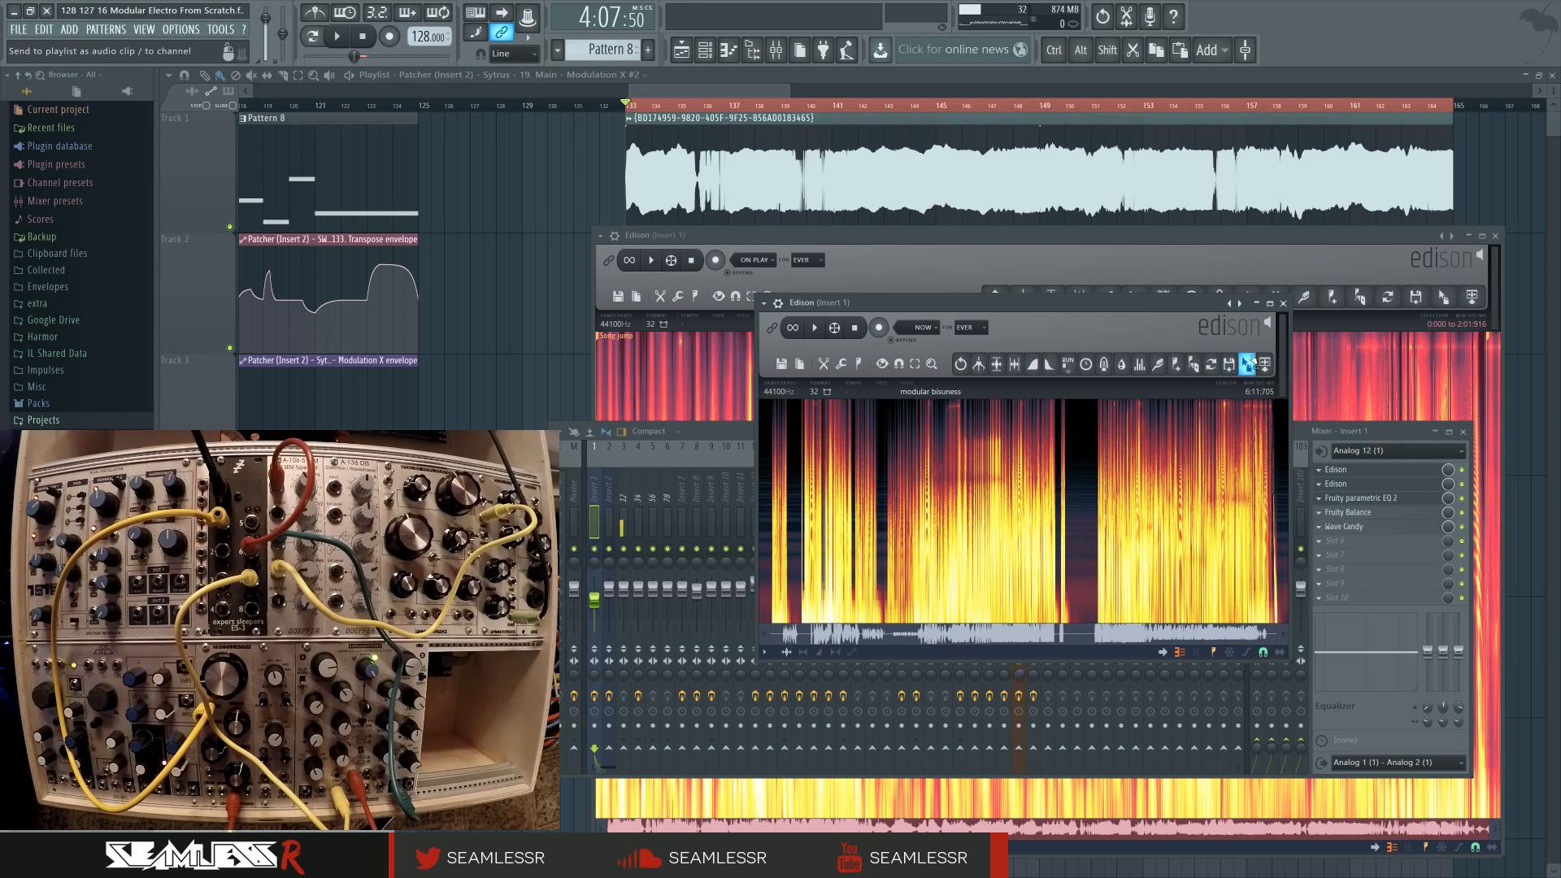
click(1248, 366)
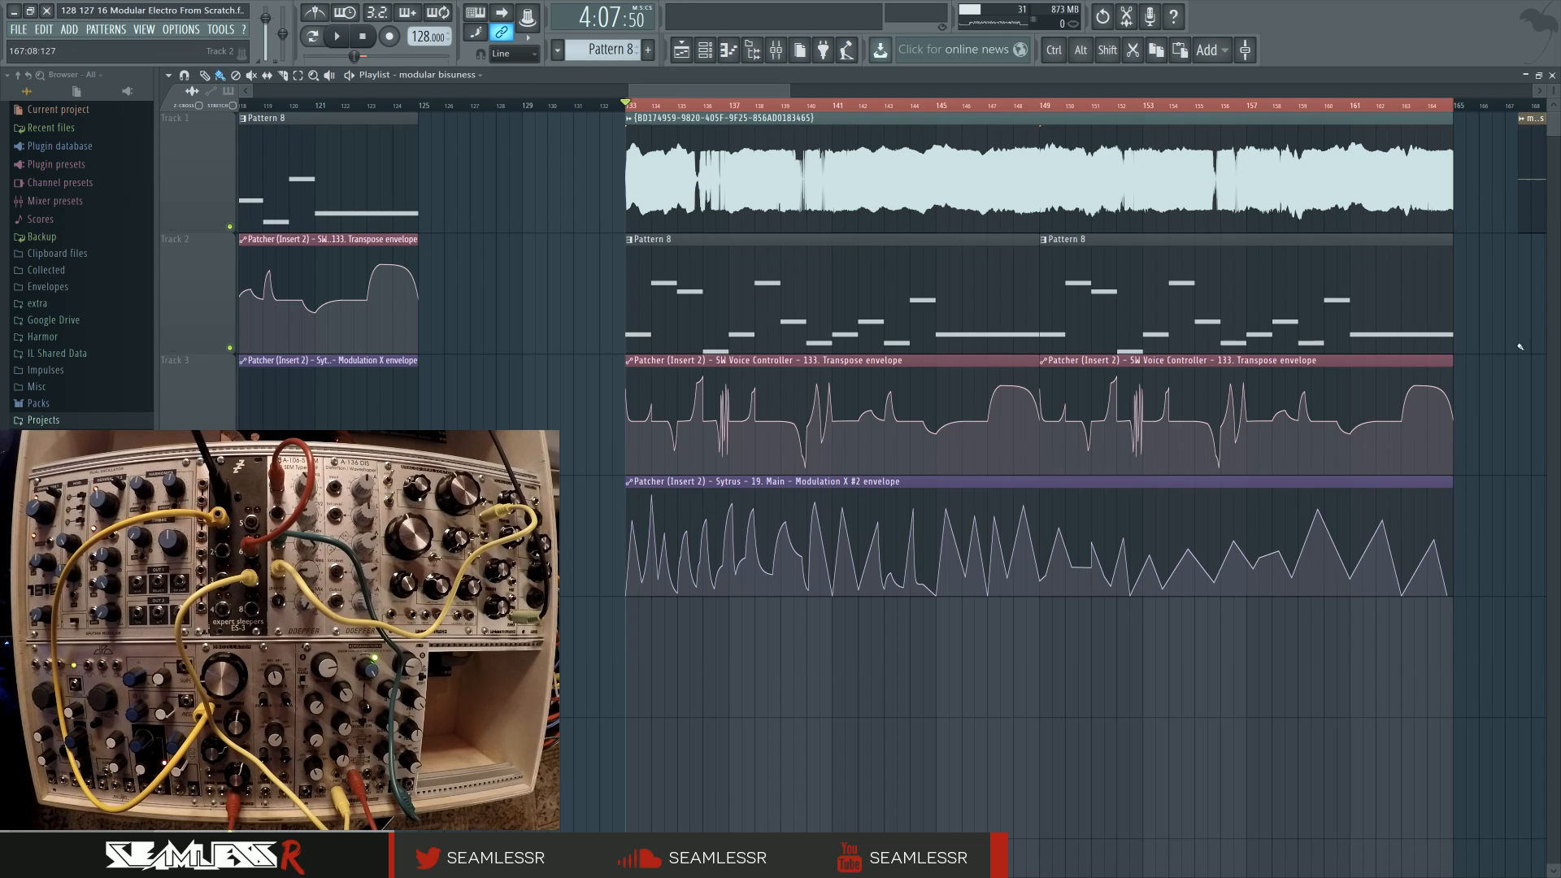
Step: Move the modular bisuness clip much further along Track 1, clear of the working area
scroll(1019, 371, down, 5)
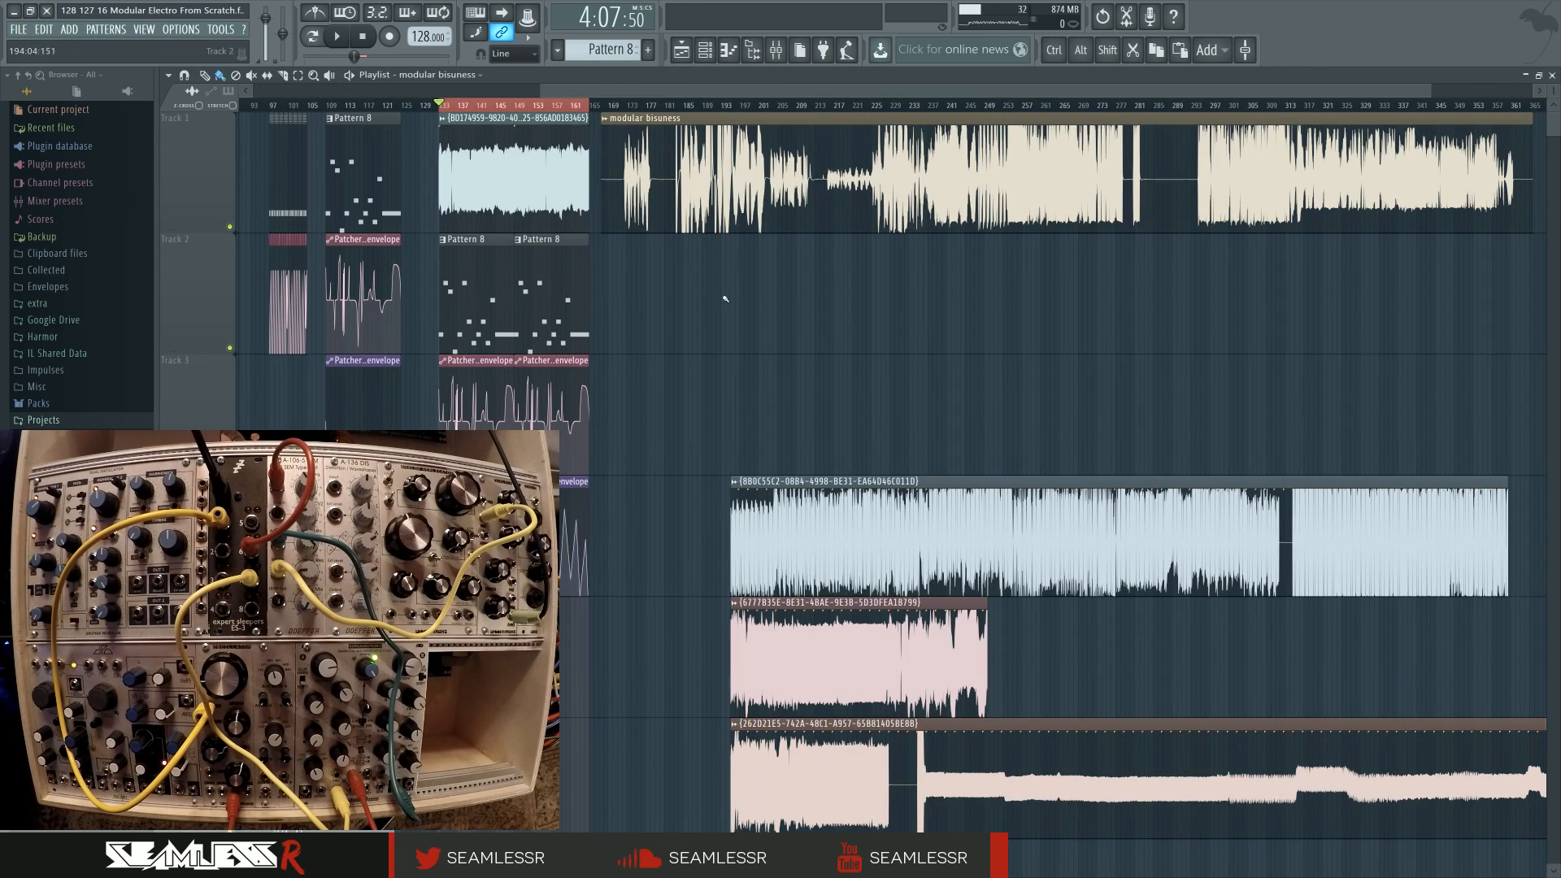
drag(667, 200, 1391, 199)
scroll(767, 324, right, 3)
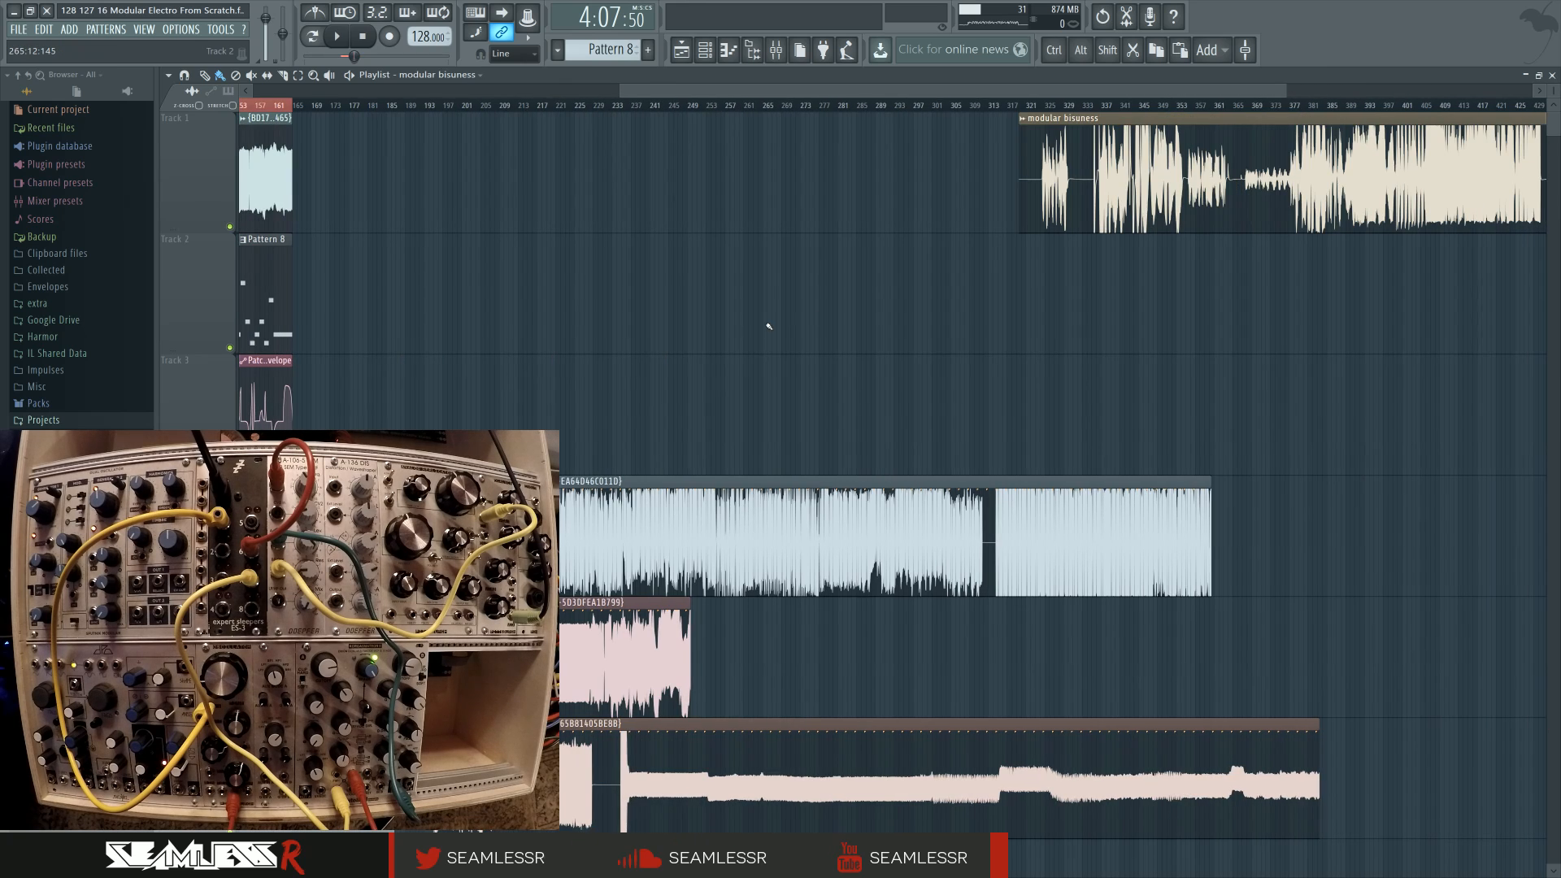
scroll(1032, 358, left, 5)
scroll(845, 244, up, 2)
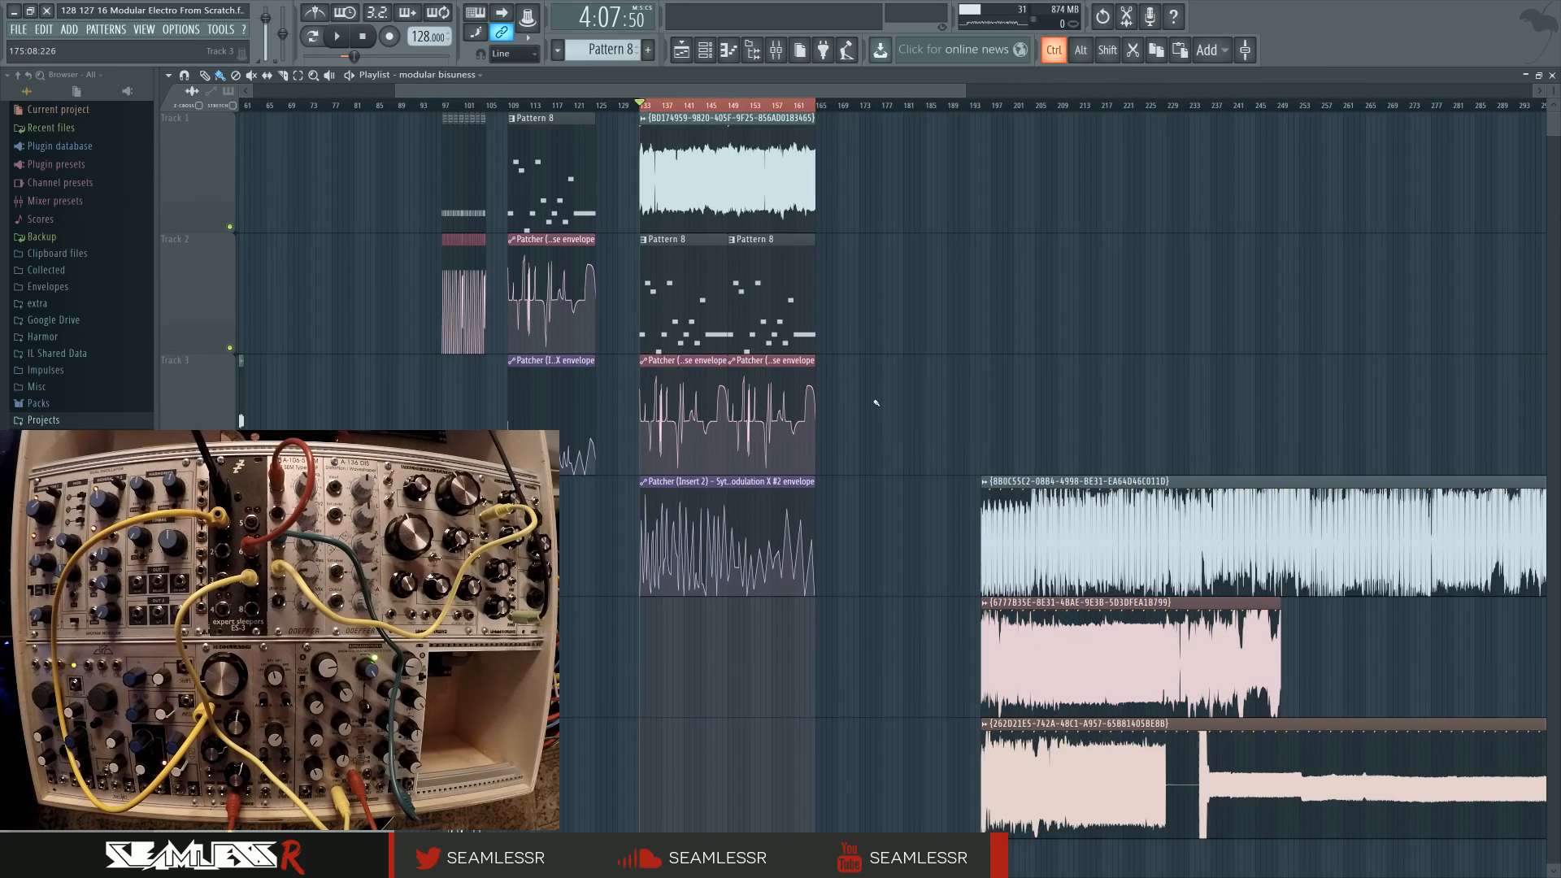
Step: Send the second Edison's recording to the playlist at bar 187 on Track 1, and mute the three older audio clips below
click(776, 50)
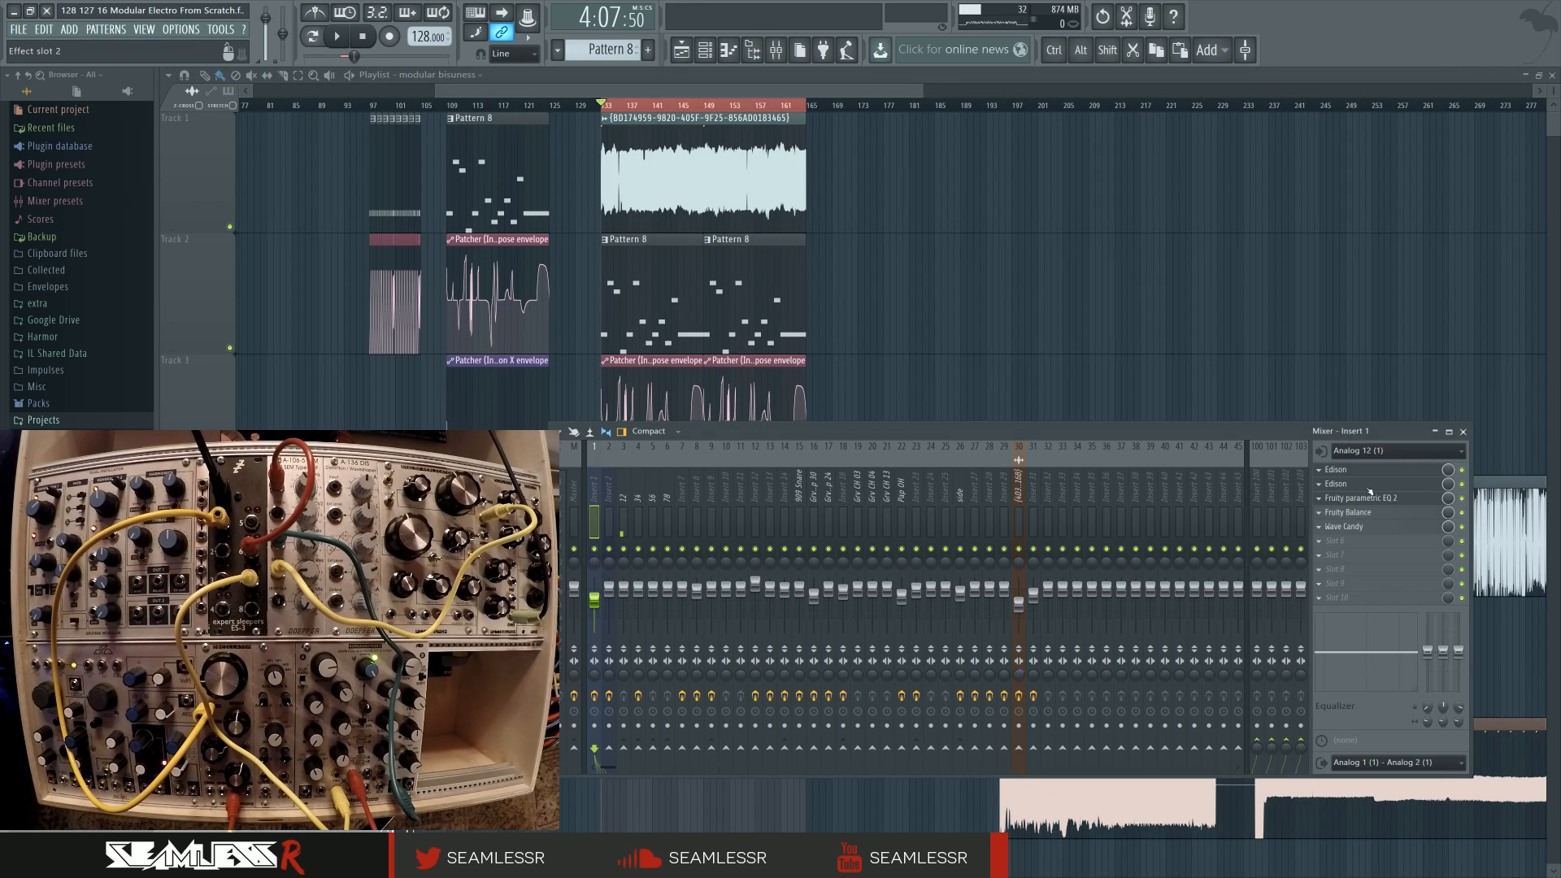
click(1369, 485)
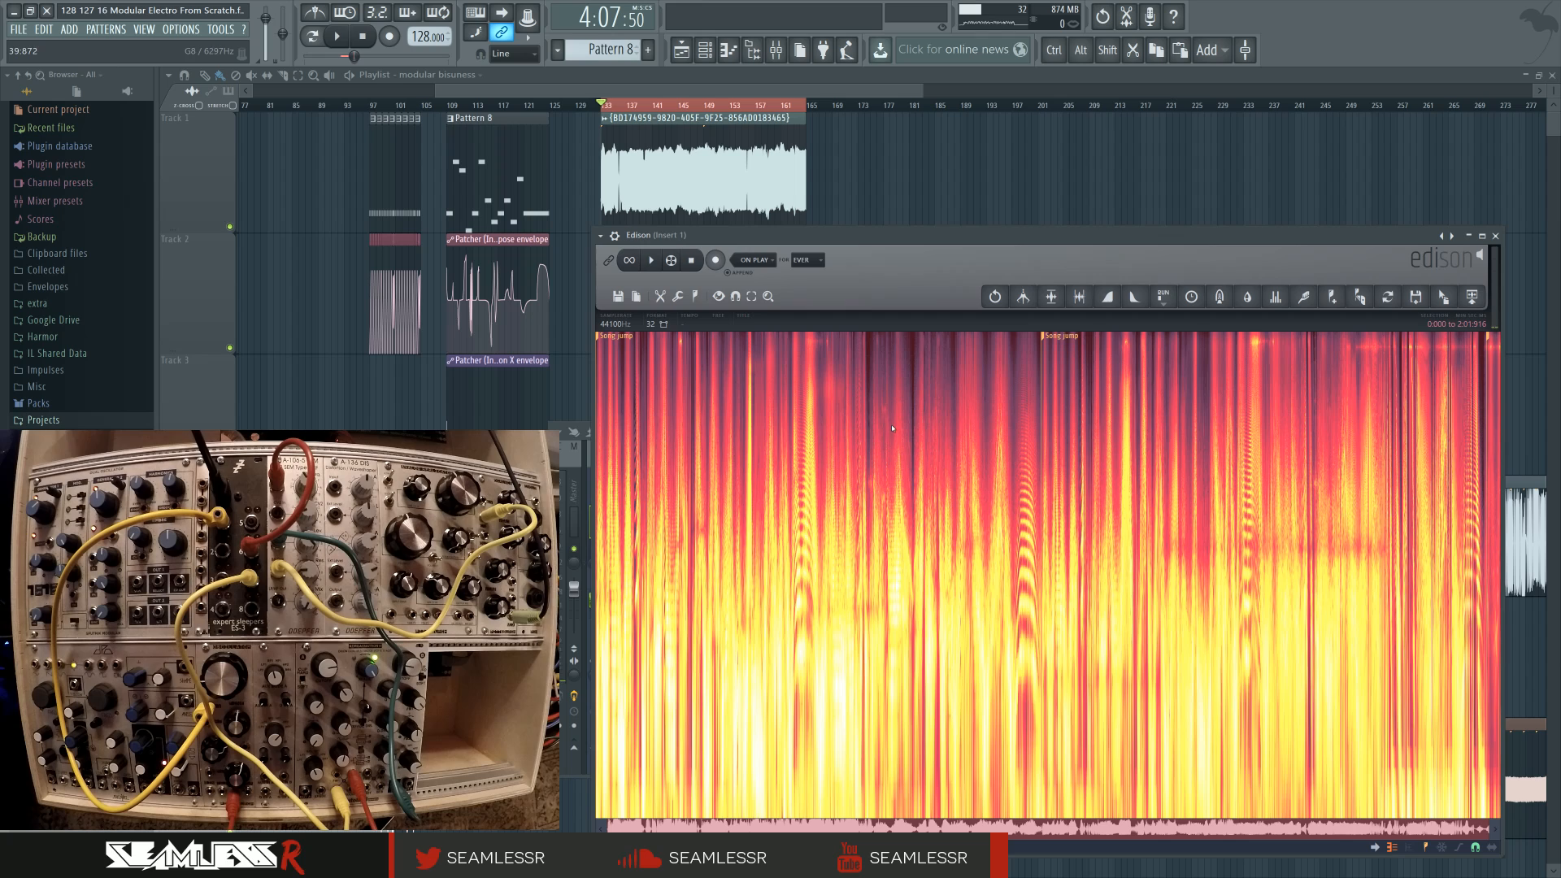
click(1417, 298)
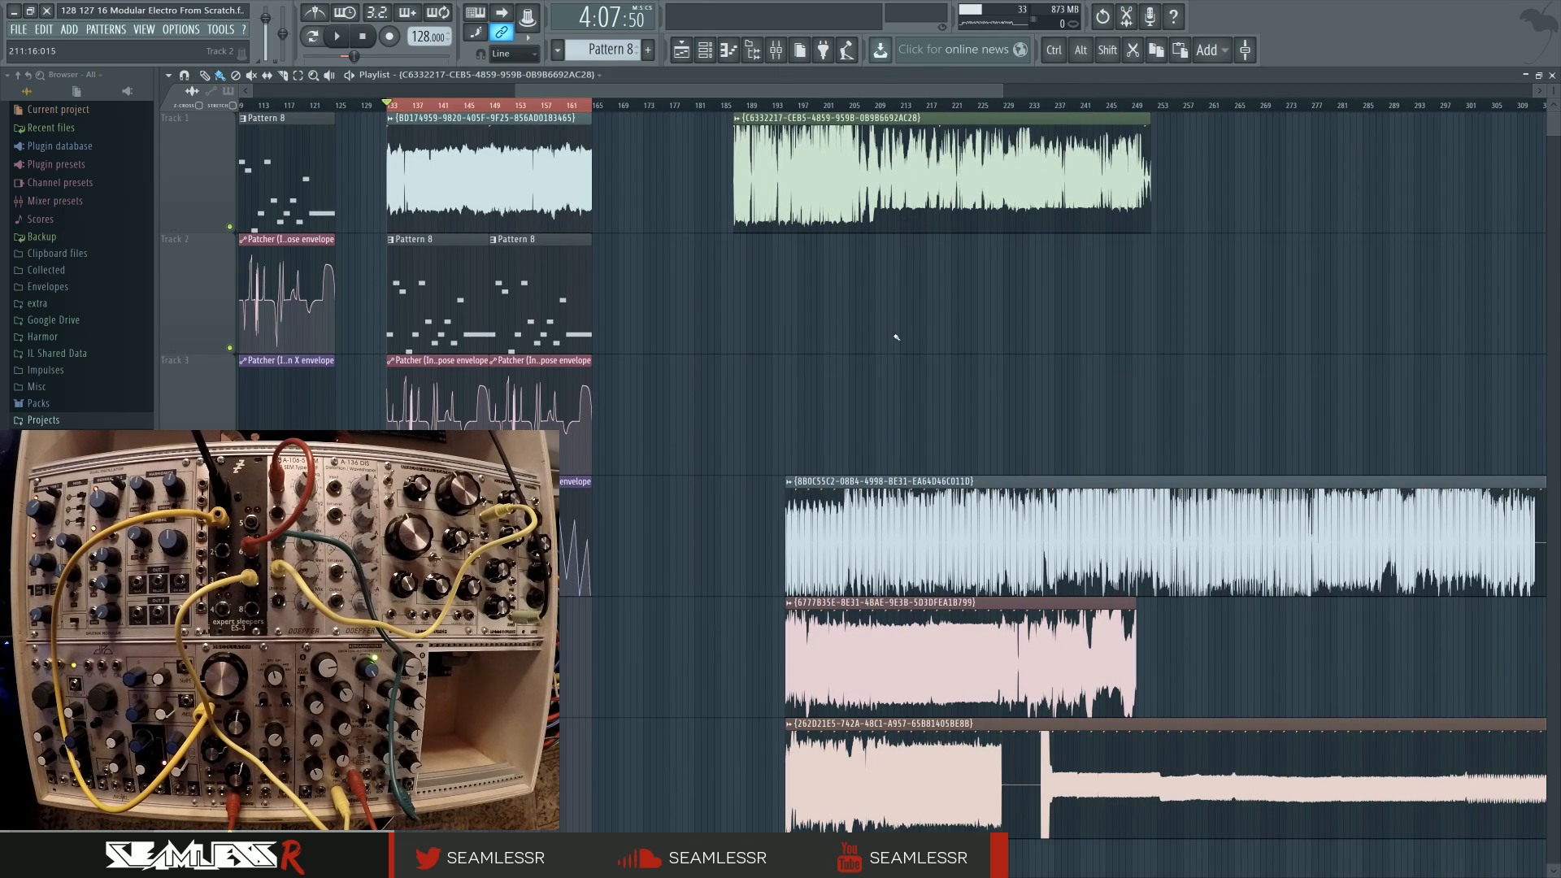
key(alt+m)
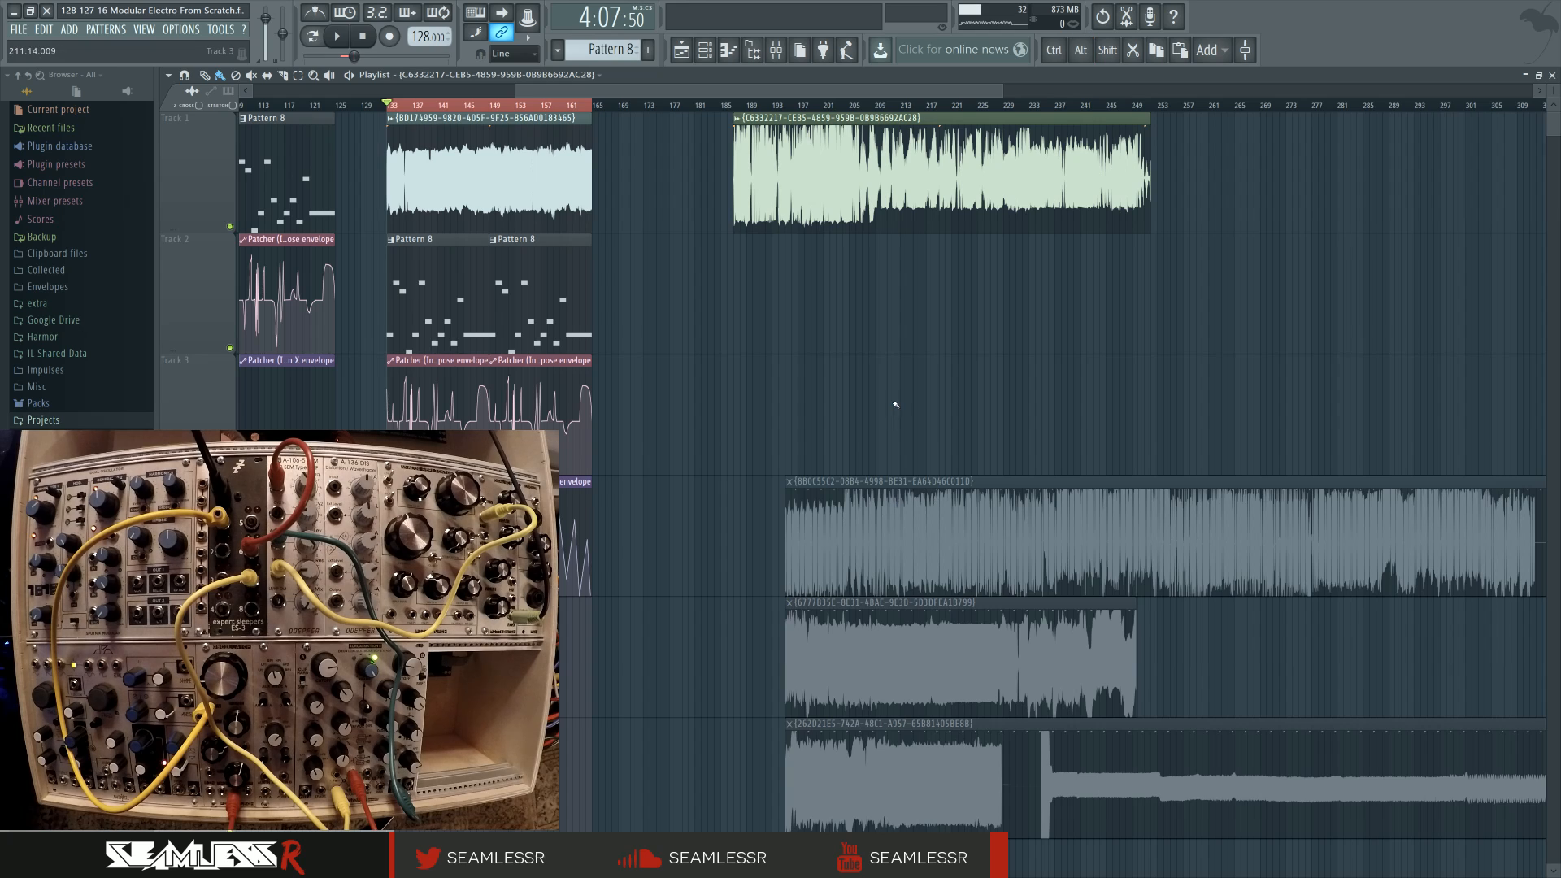
Step: Audition the new recording from bar 240, route its clip to mixer track 36, and lower that track's fader
scroll(859, 356, up, 5)
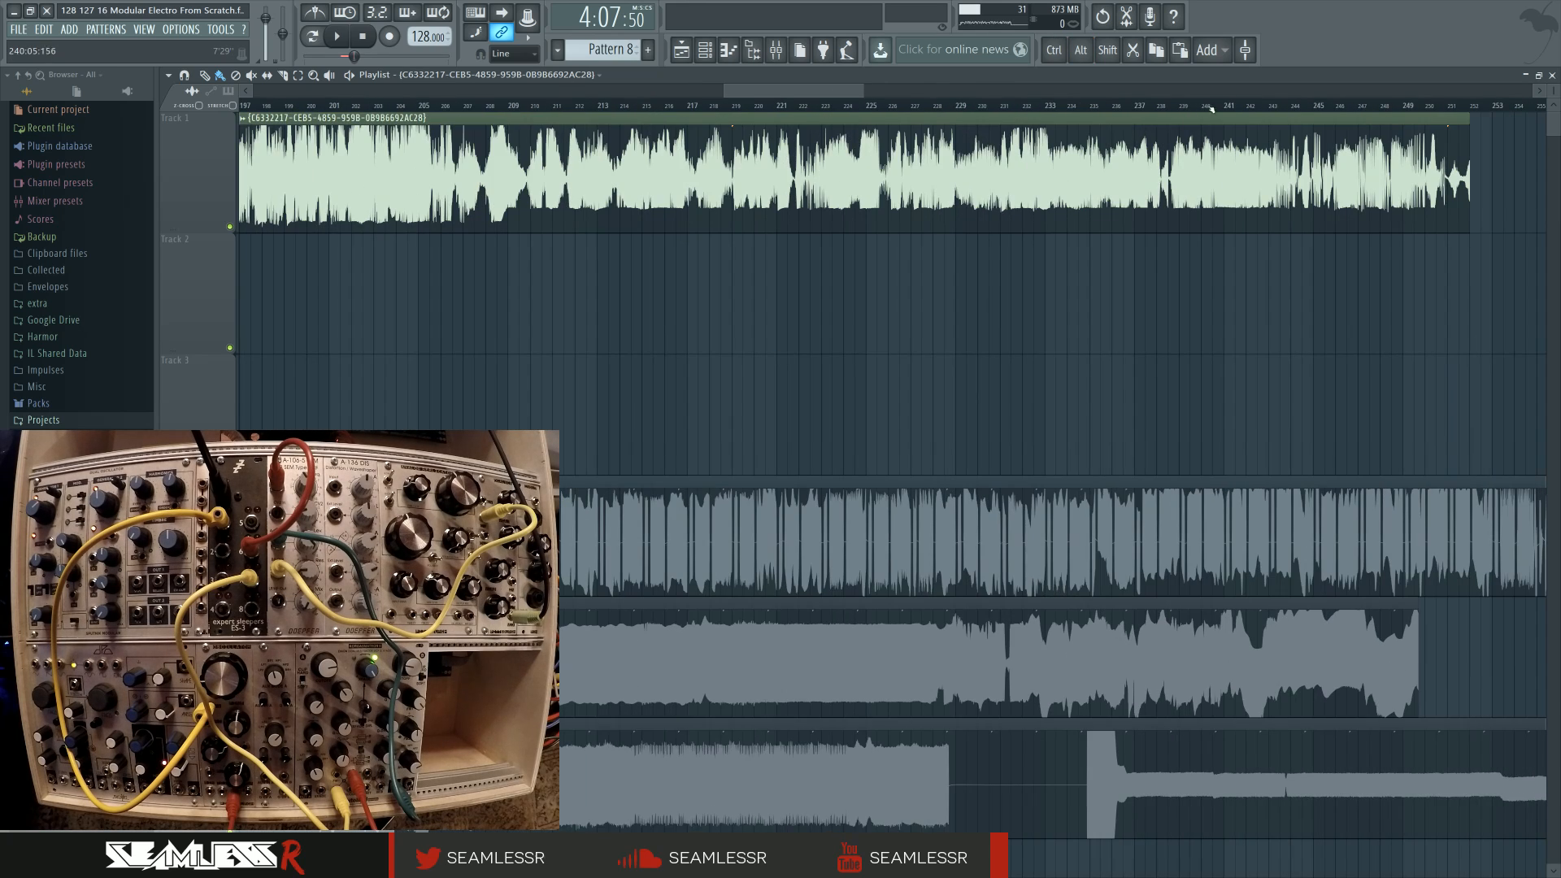
click(1212, 107)
key(space)
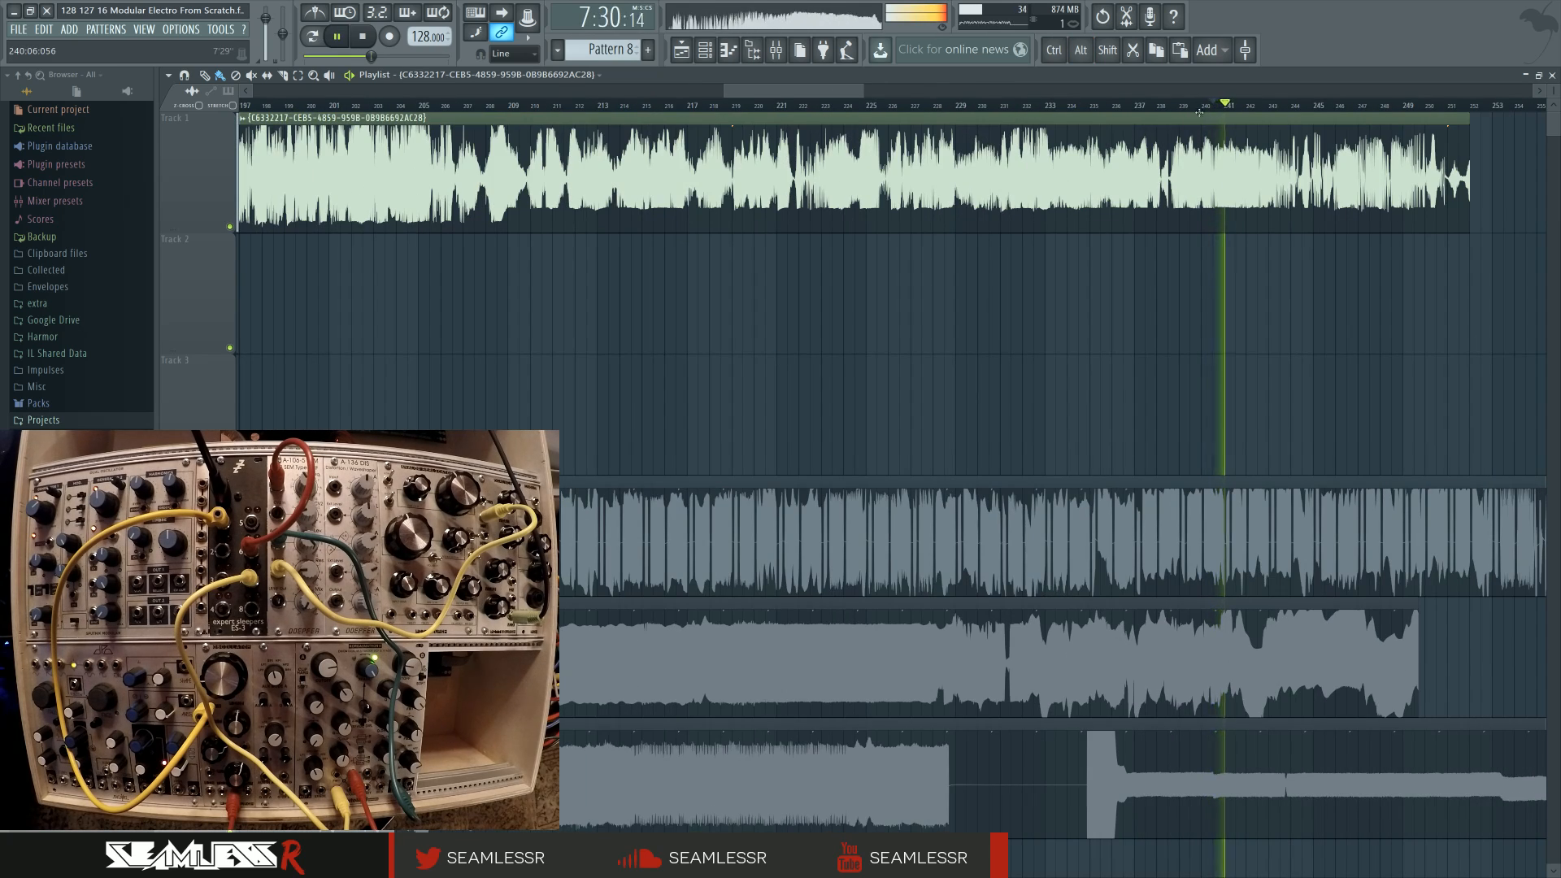
key(space)
double_click(944, 144)
click(634, 226)
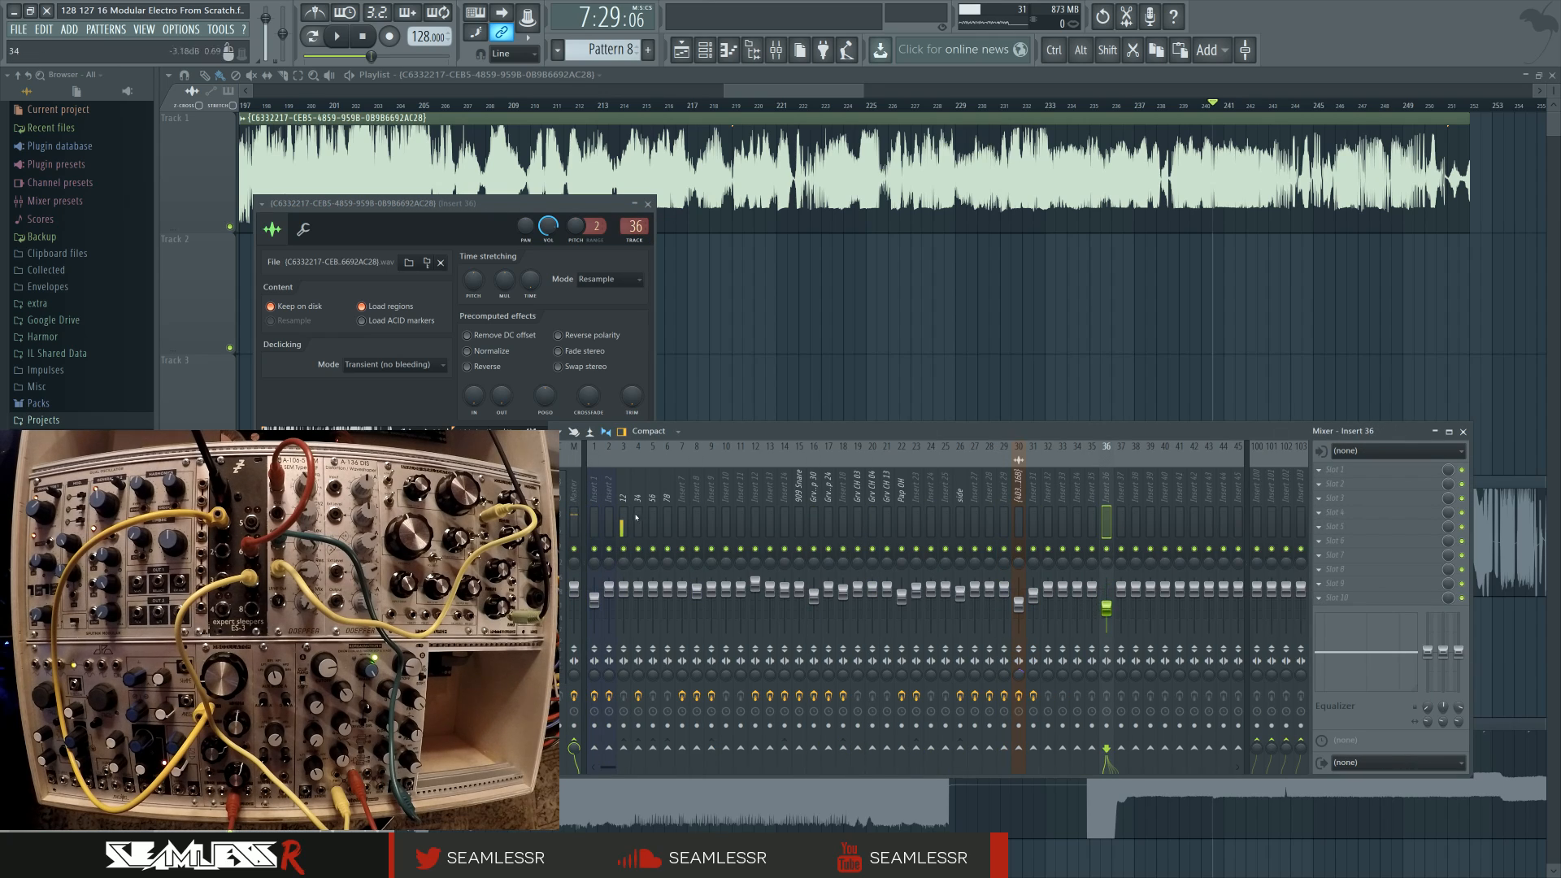
Step: Listen to earlier parts of the new recording, including from bar 214, and stop playback
key(space)
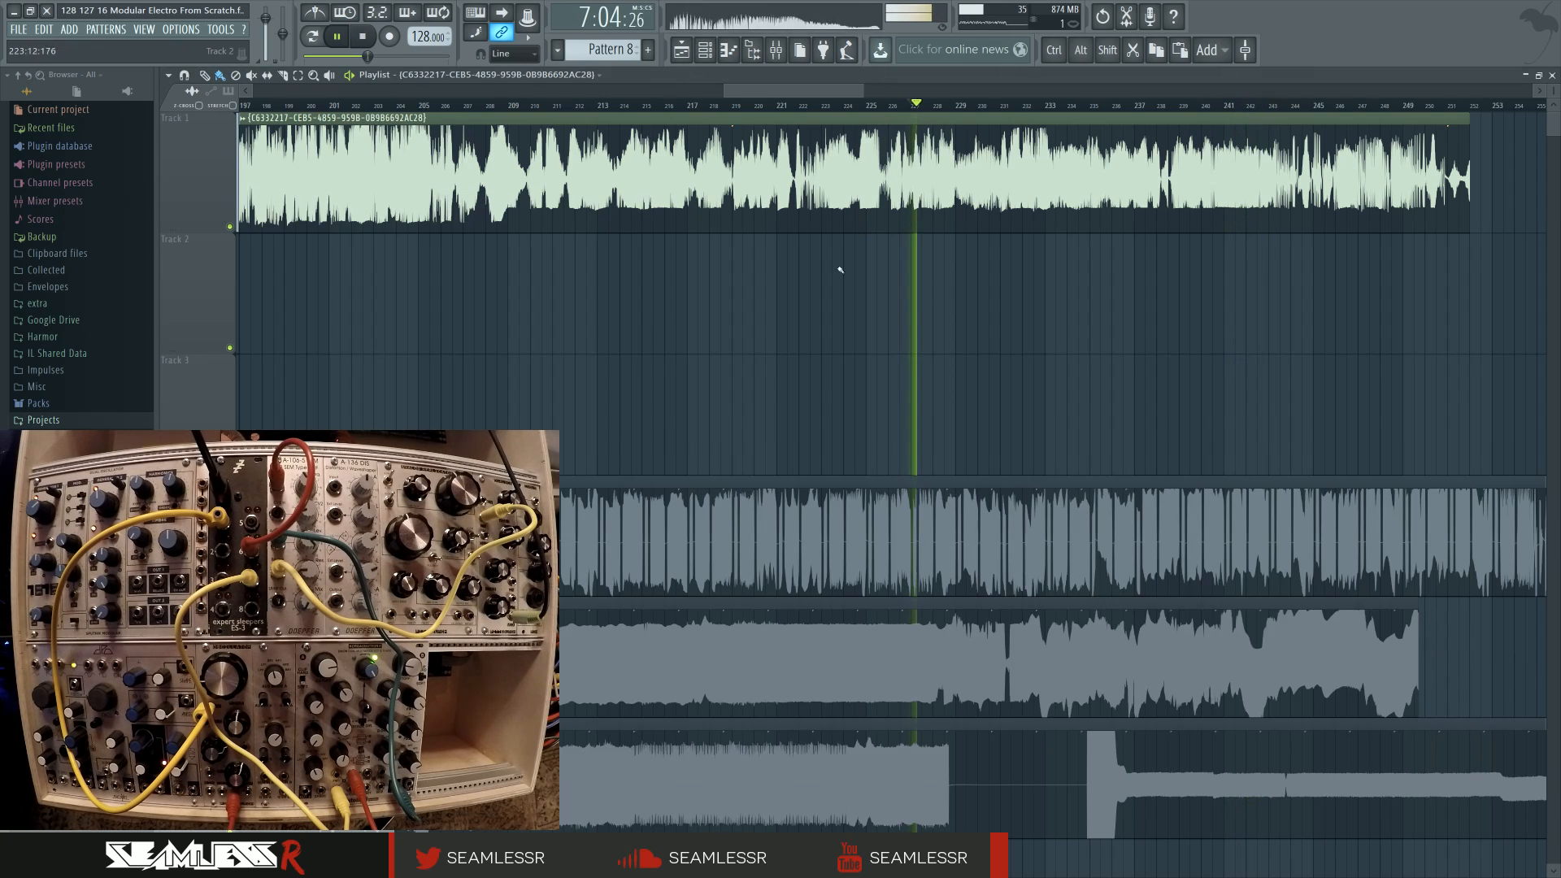
scroll(801, 322, left, 3)
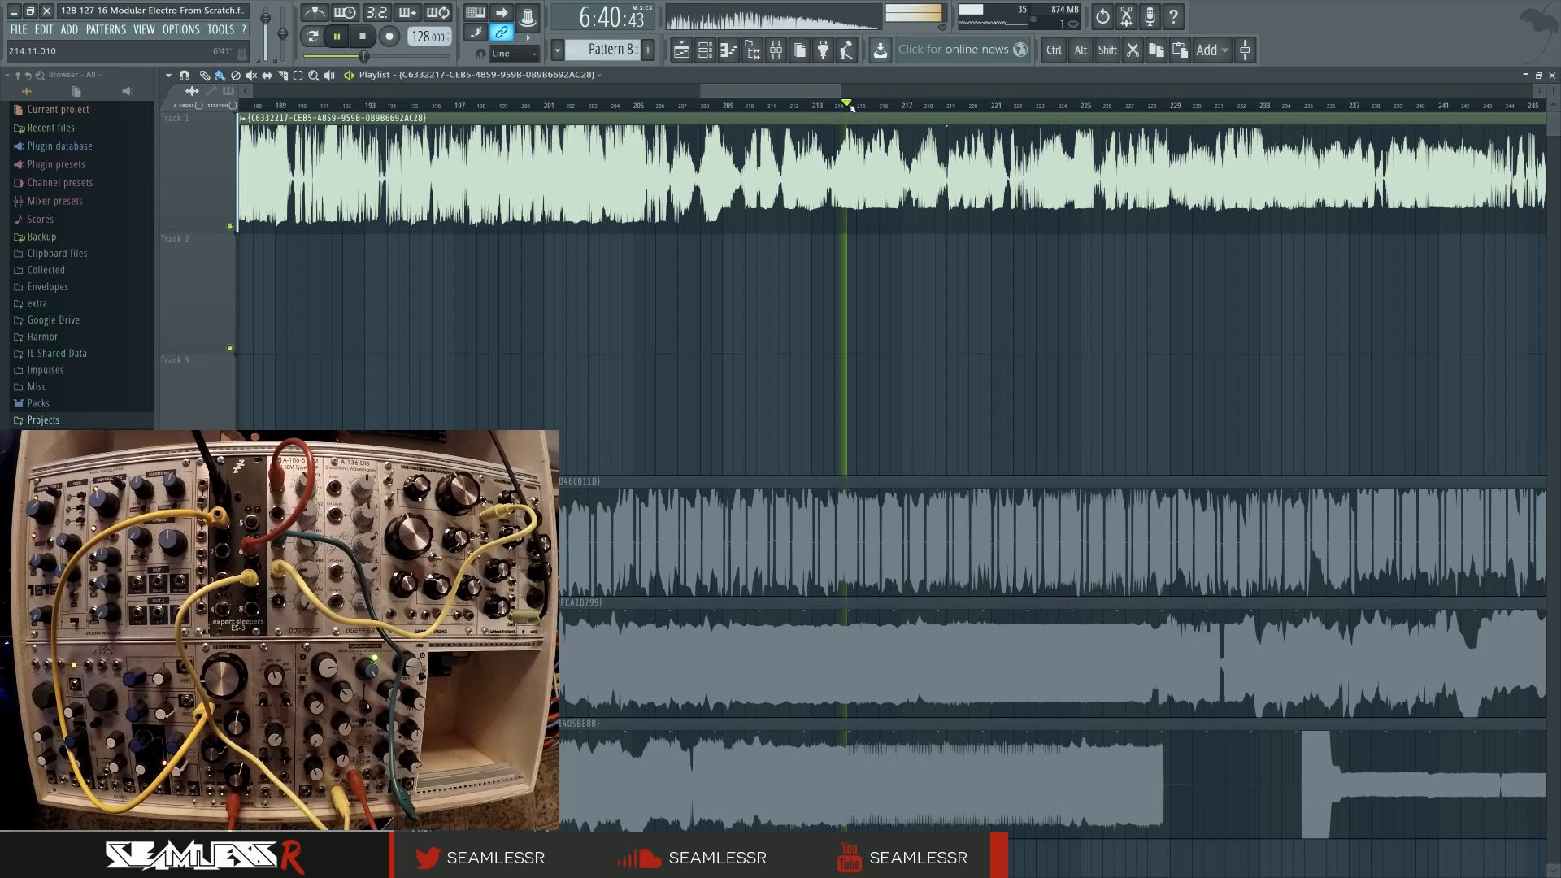
scroll(943, 252, left, 2)
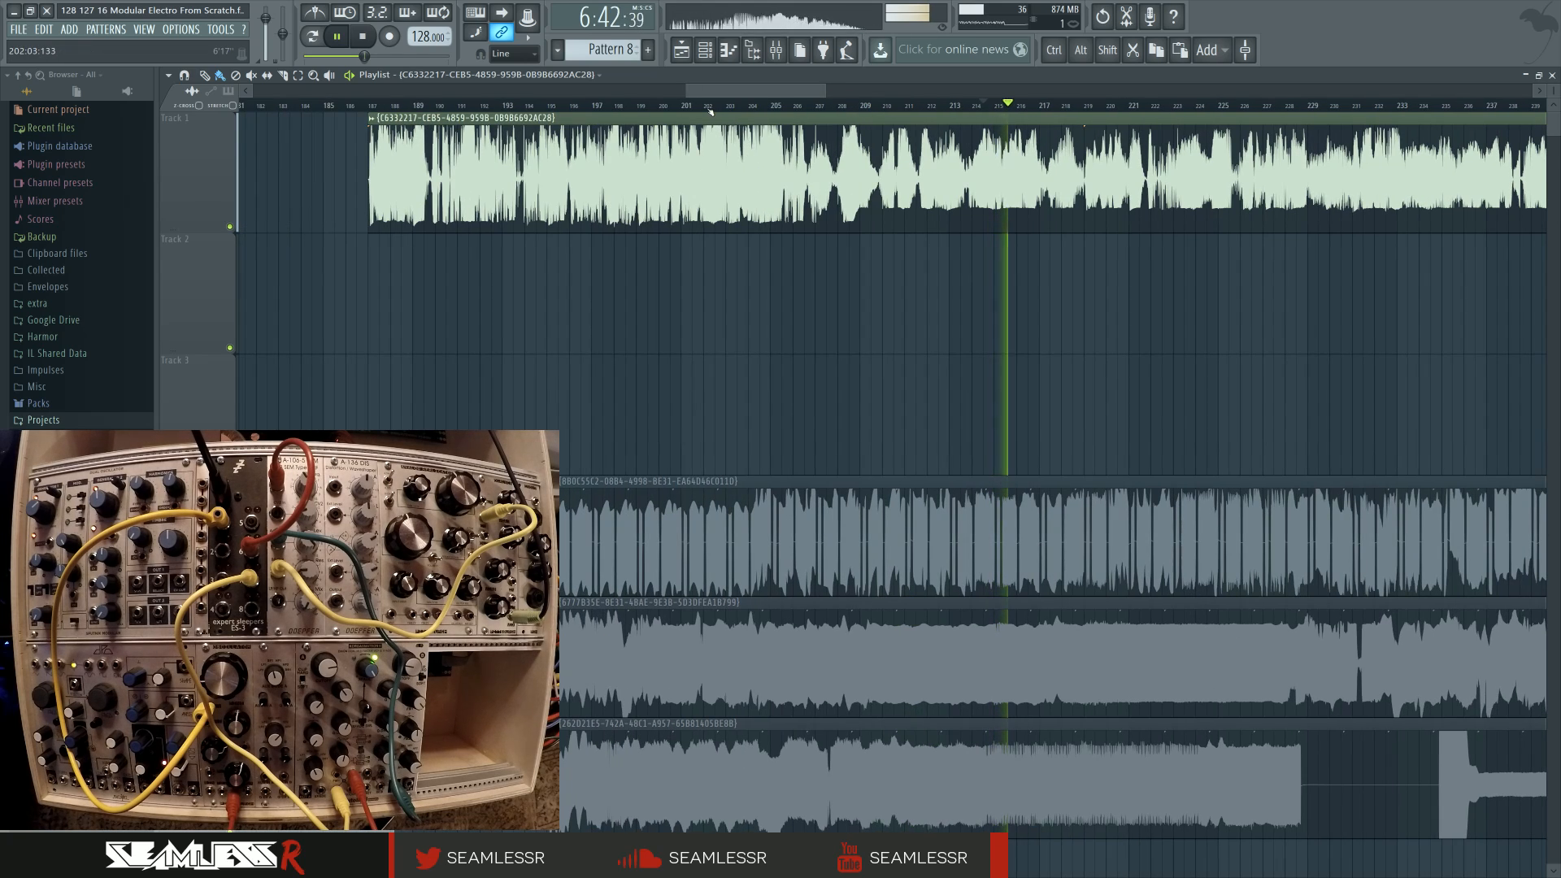
key(space)
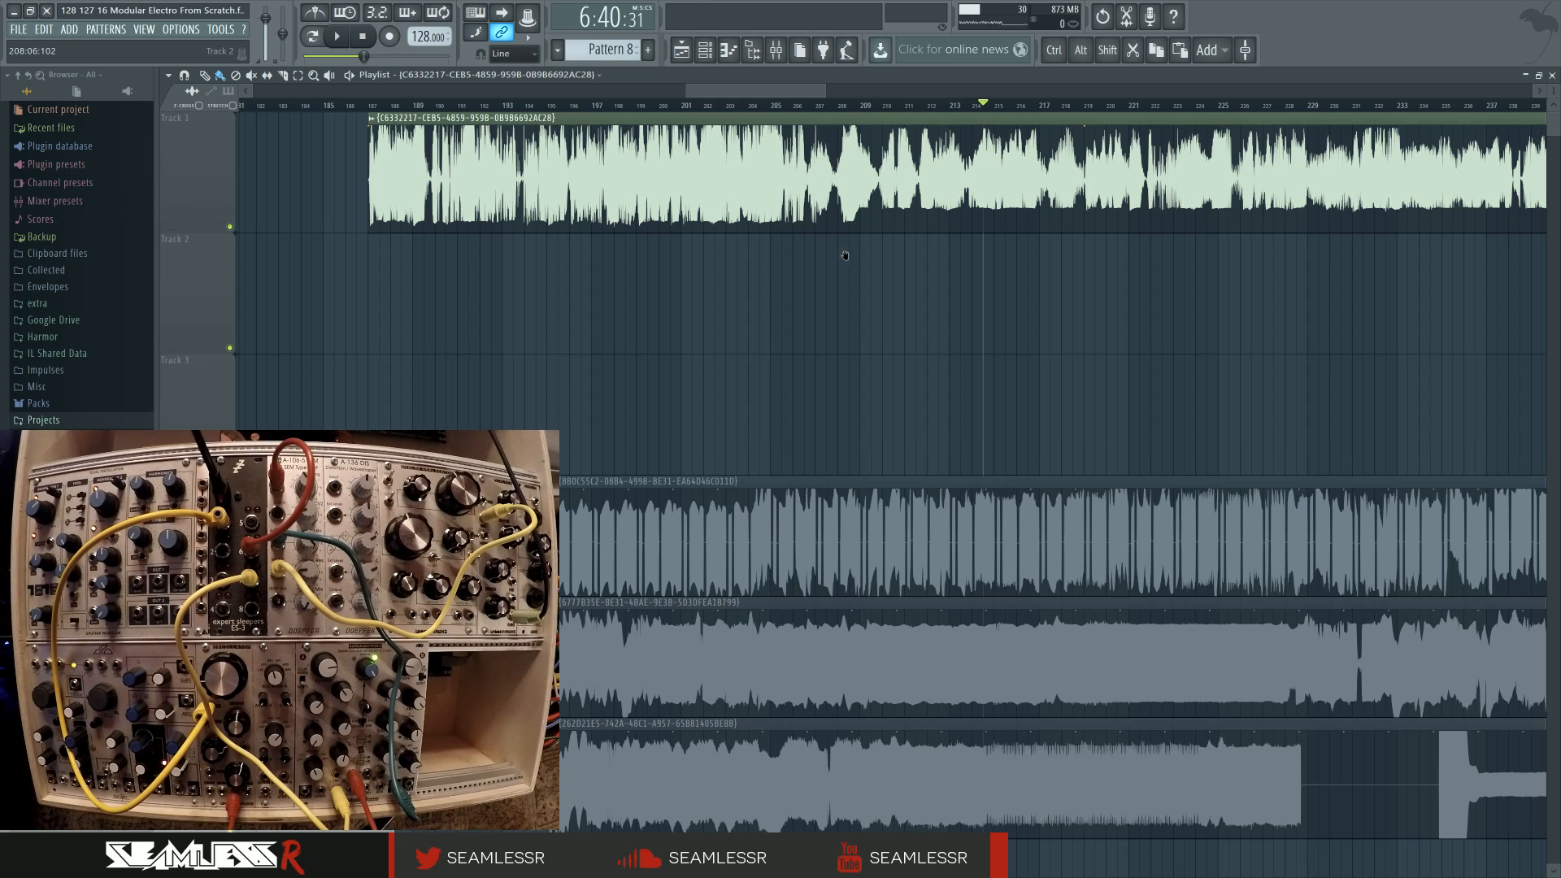
Step: Play the source section from bar 133 through the modular with mixer Insert 1 selected, stop playback, and hide the mixer
drag(845, 256, 1541, 366)
click(369, 106)
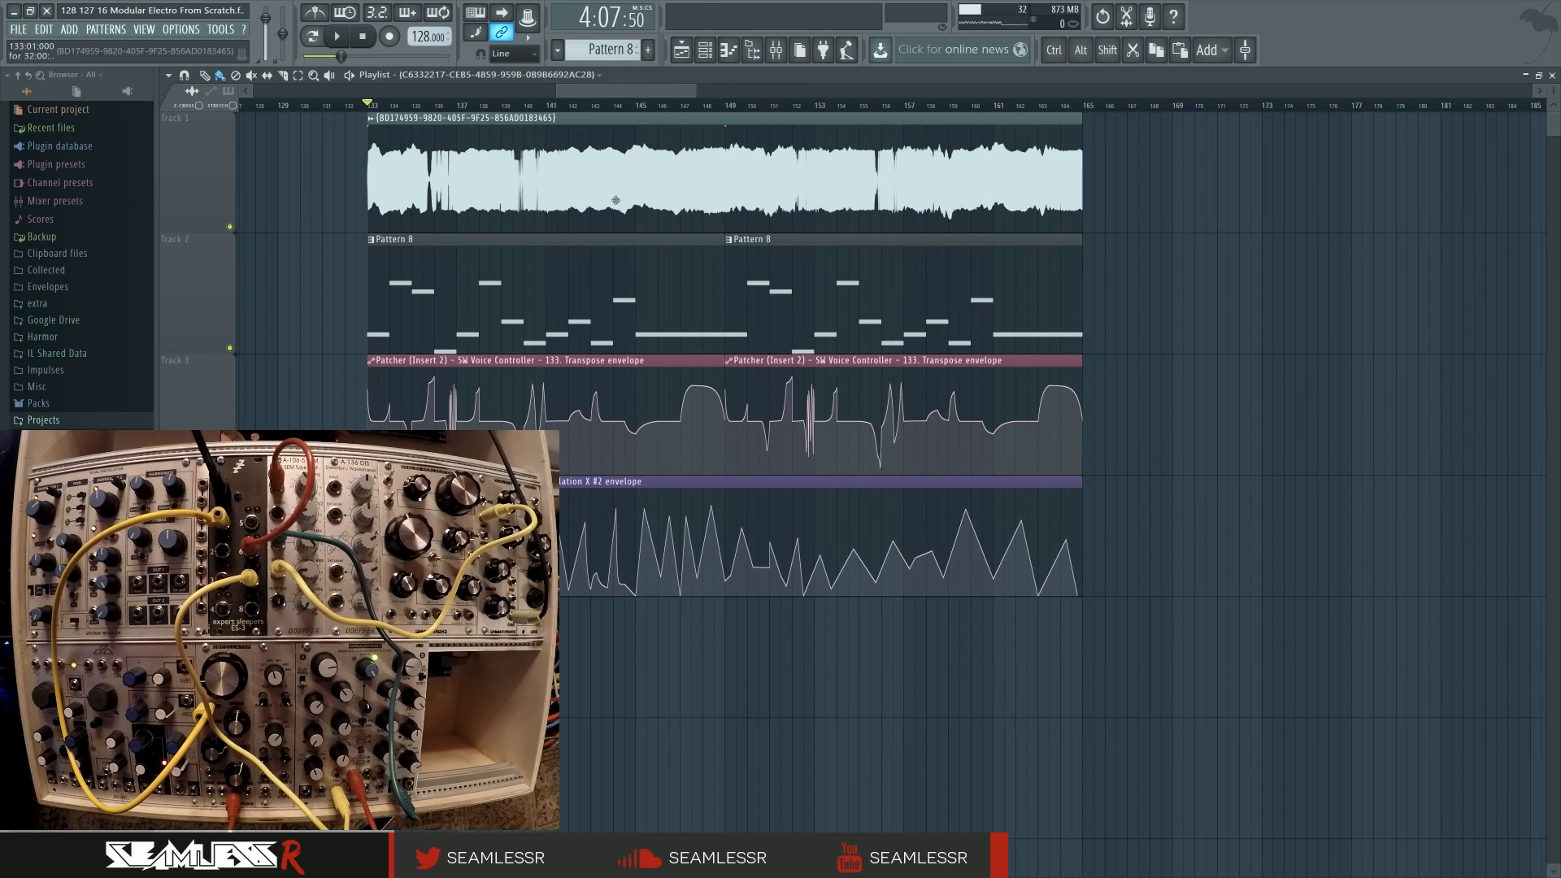
key(space)
key(F9)
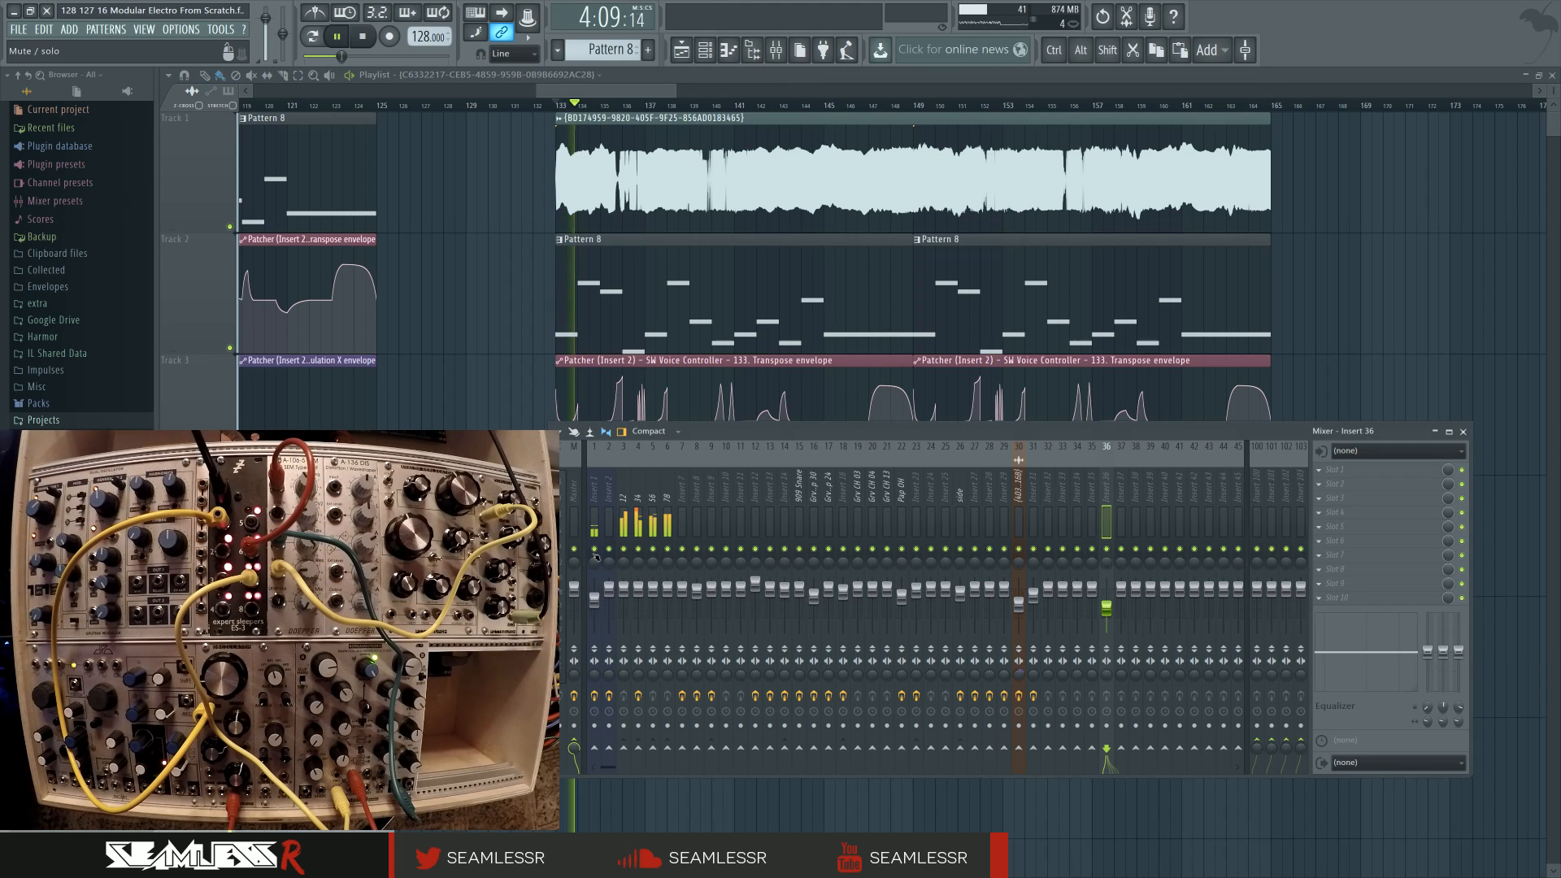
click(594, 490)
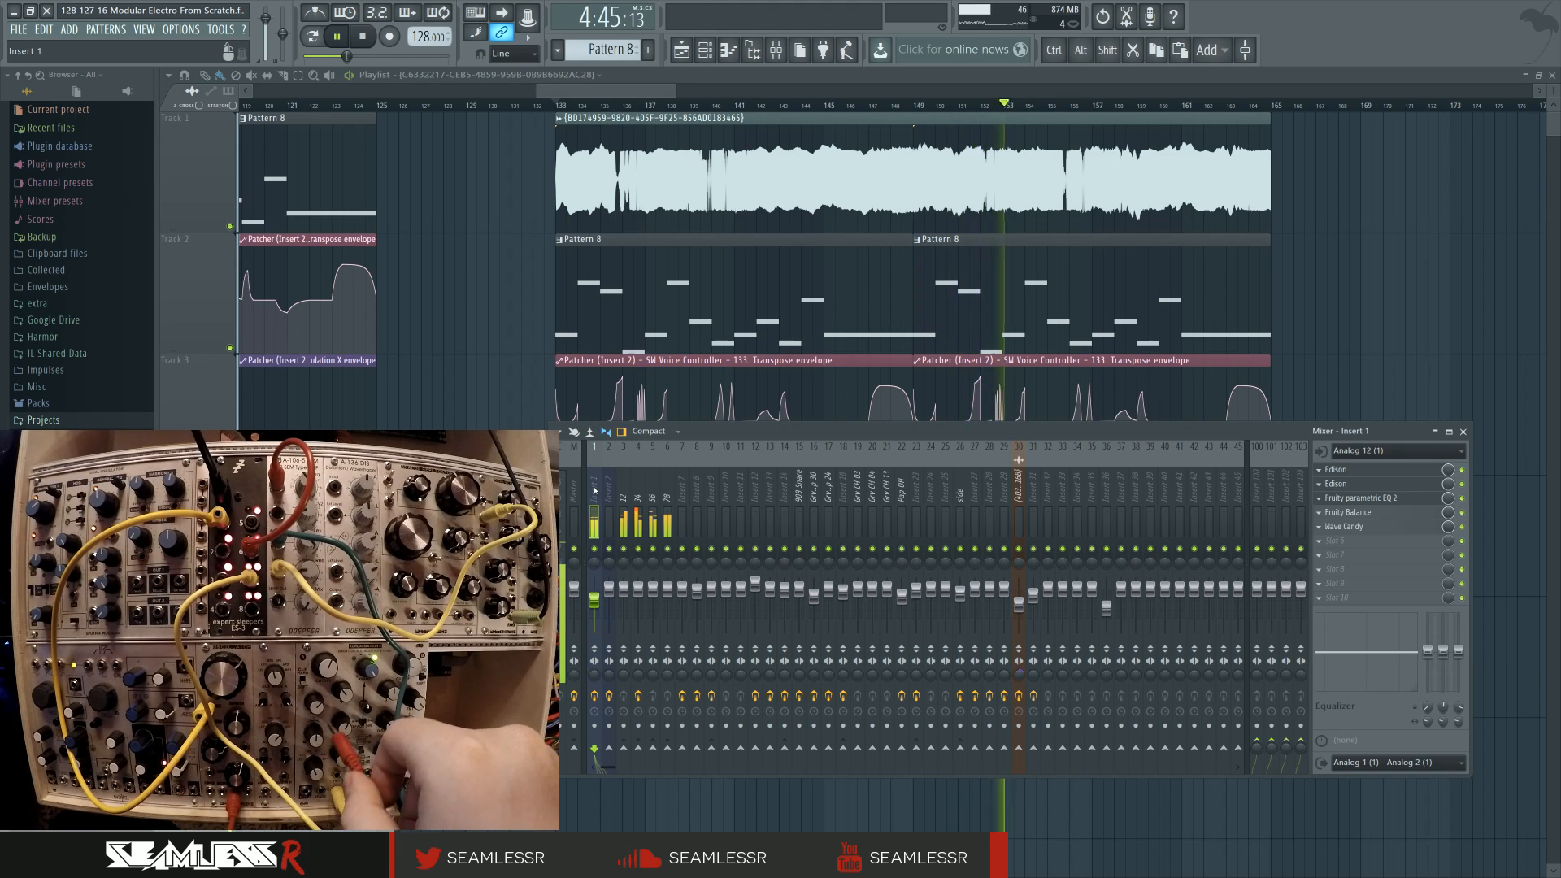
key(space)
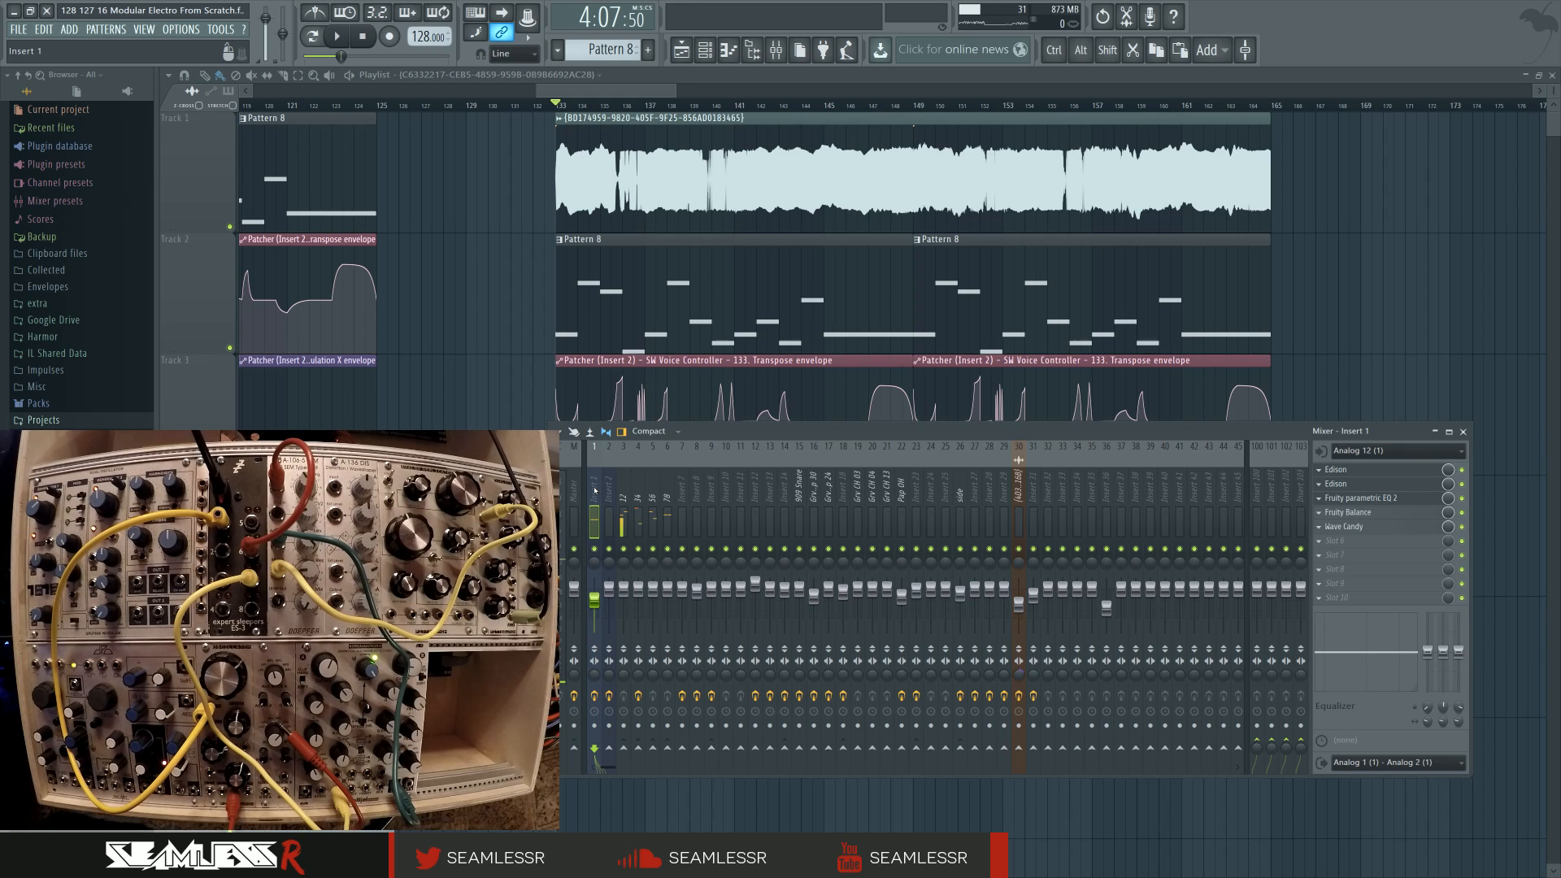
key(F9)
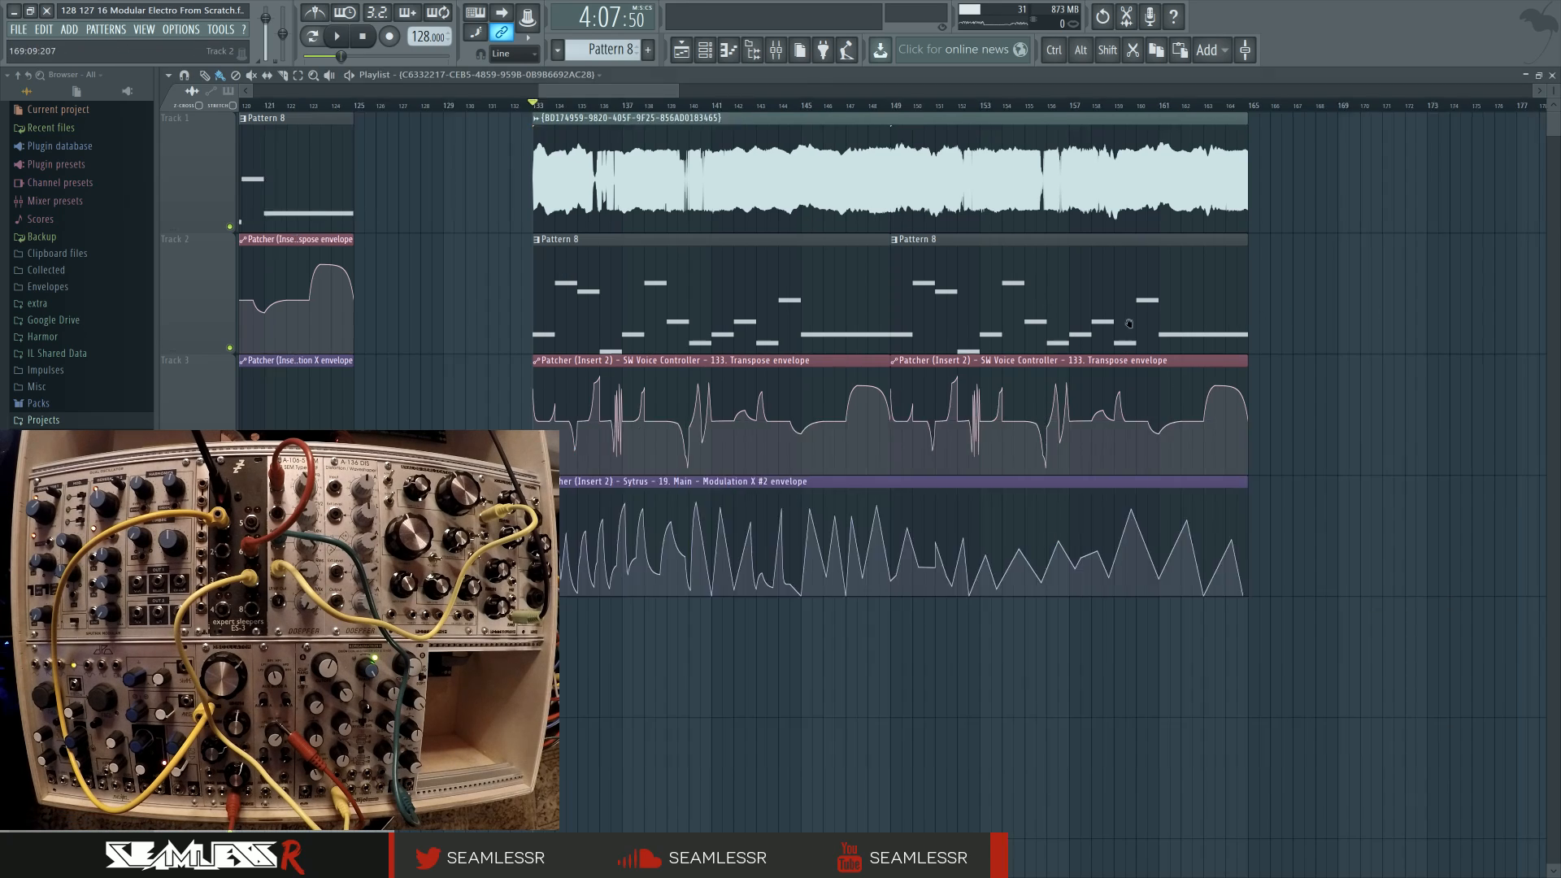
Step: Select the three muted audio clips below the new recording and move them together to about bar 261
scroll(873, 338, right, 5)
scroll(873, 337, down, 4)
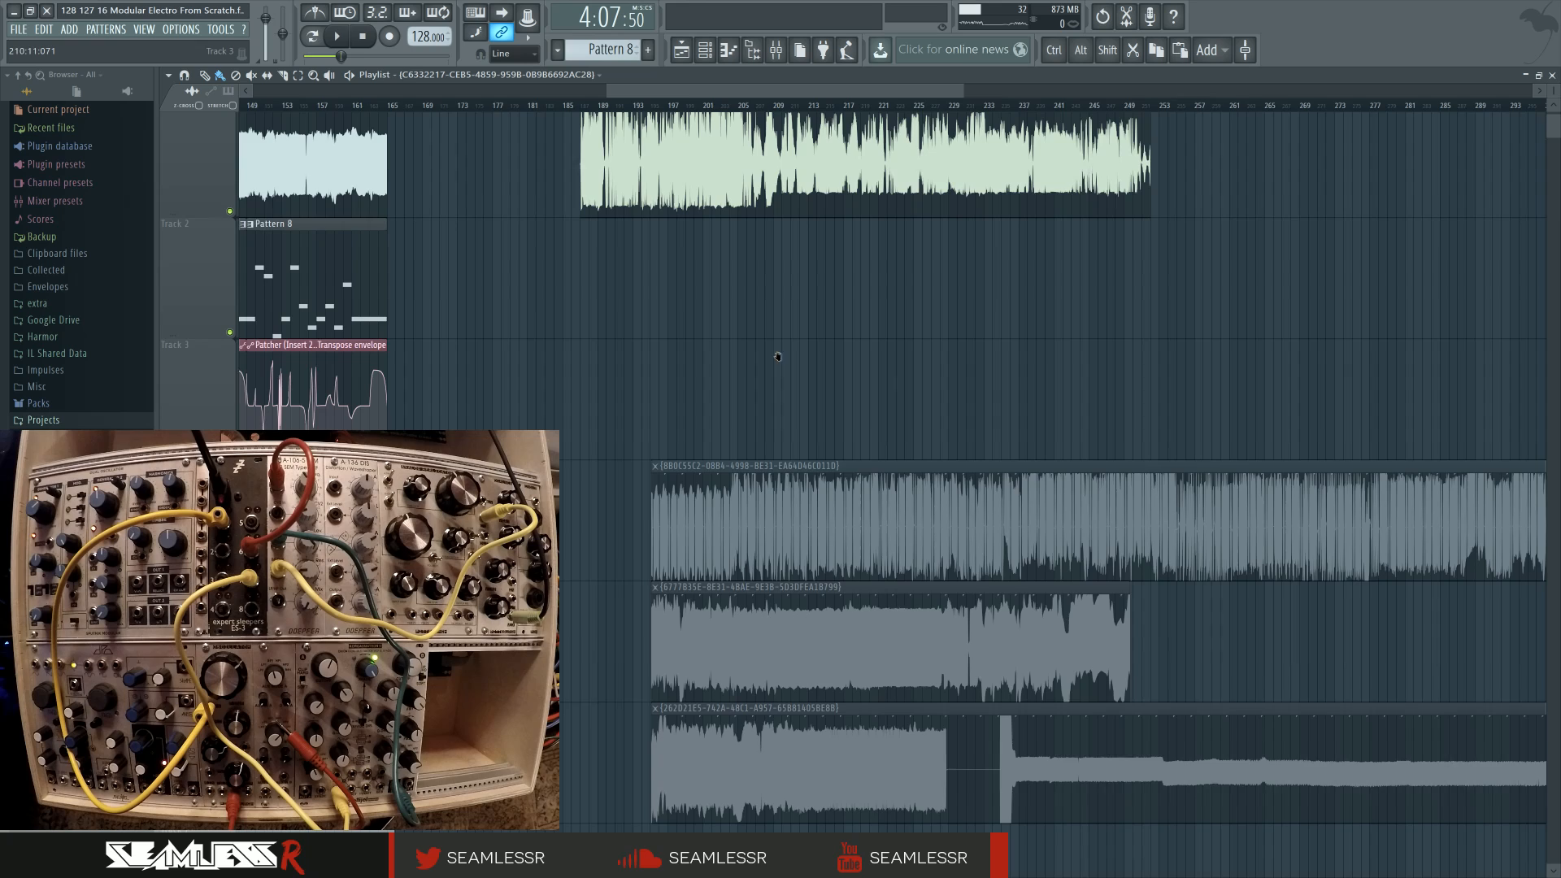
drag(759, 340, 804, 597)
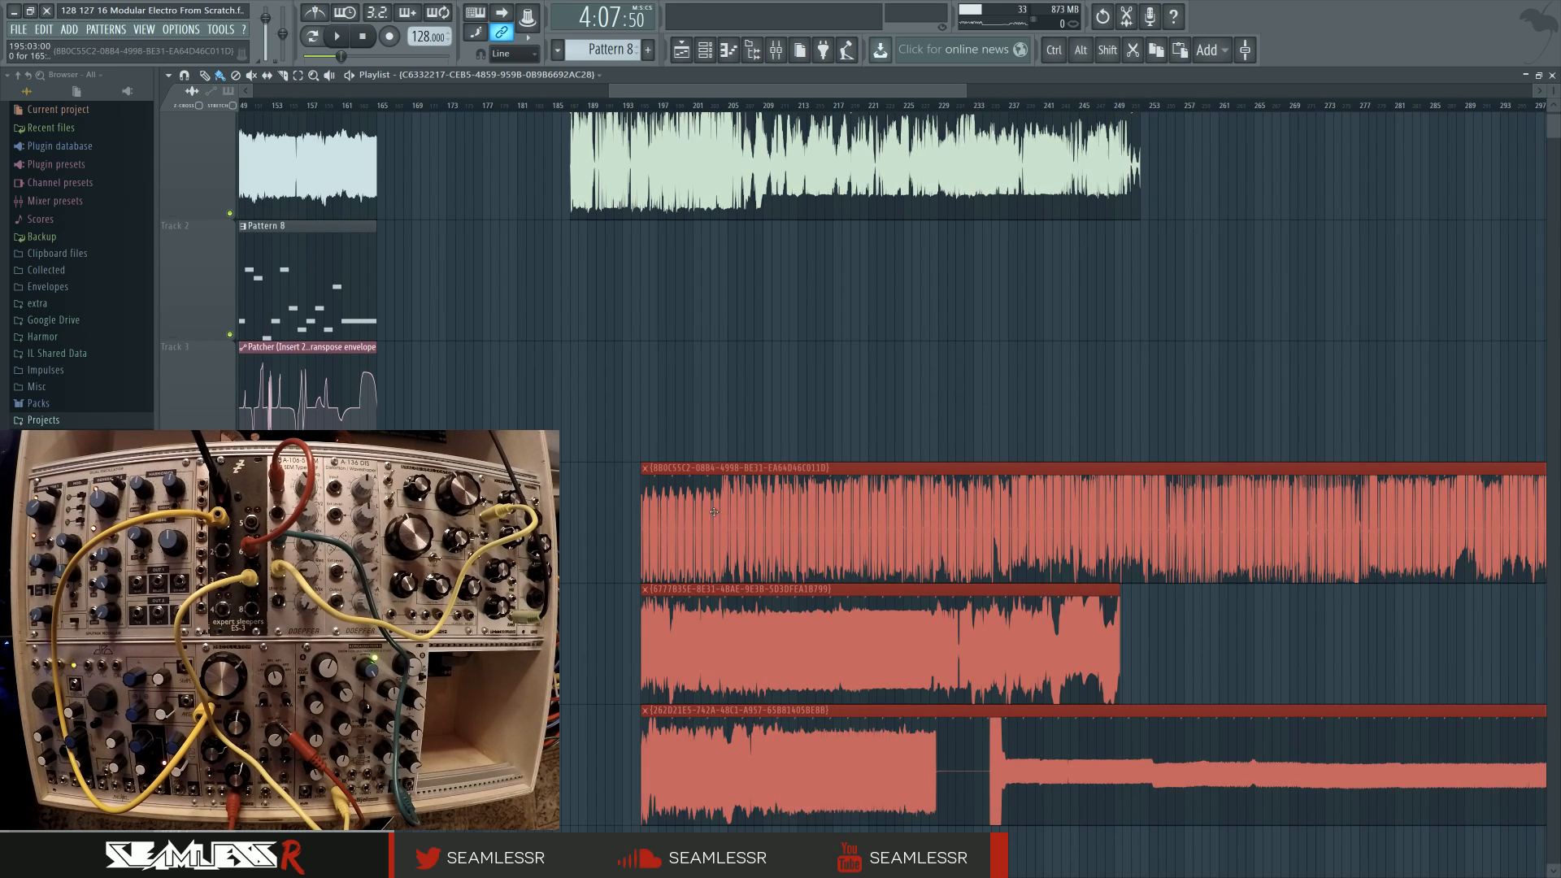
drag(801, 544, 1388, 544)
Step: Audition the new recording from its start at bar 187 through to about bar 201 and stop playback
key(space)
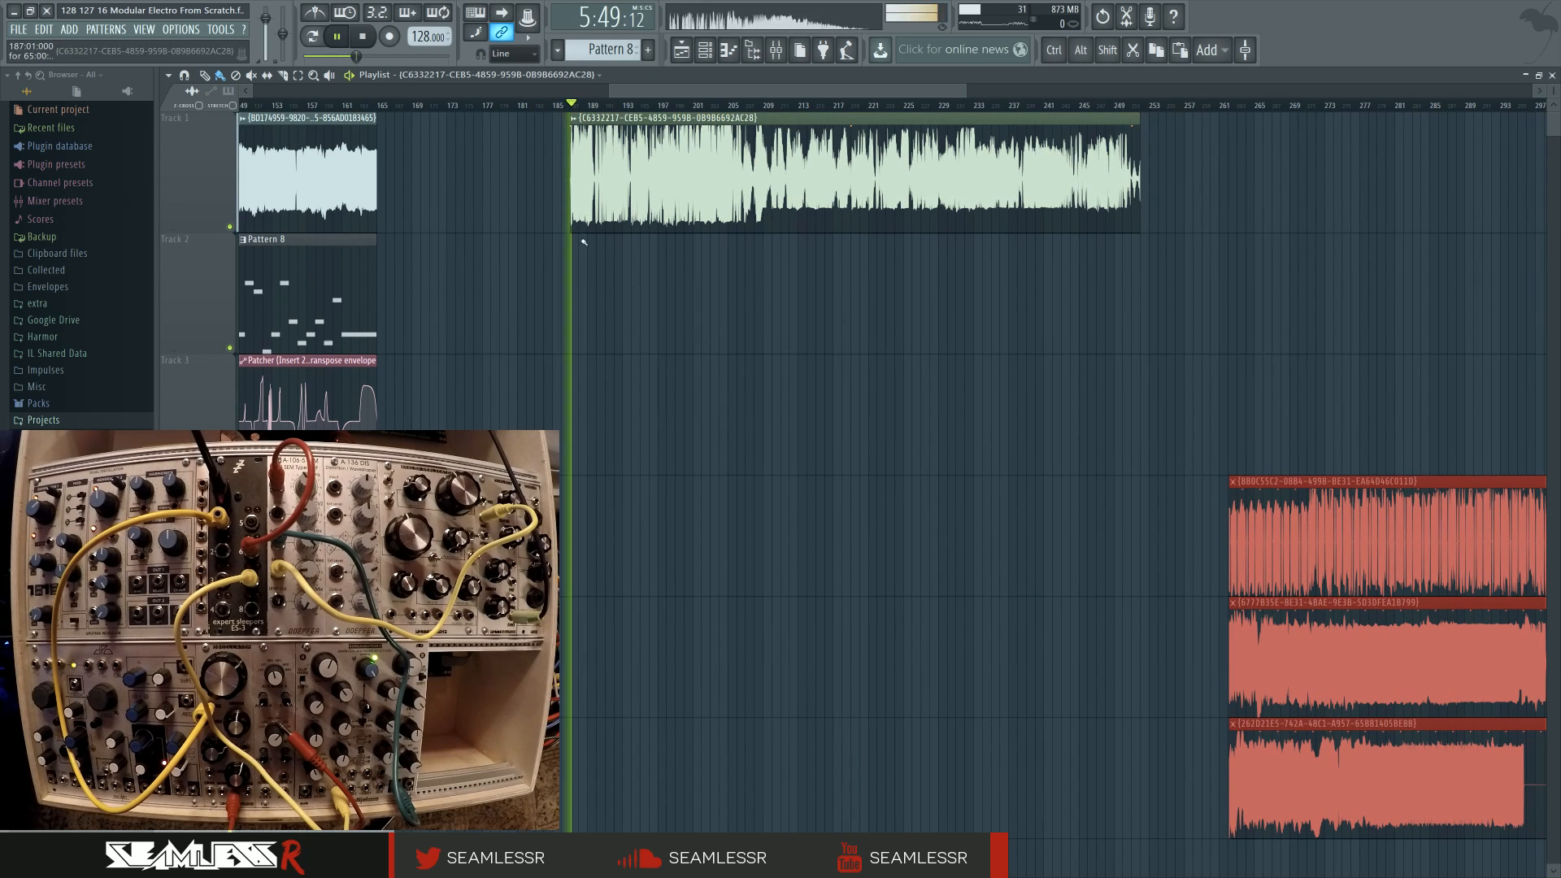
scroll(735, 329, up, 5)
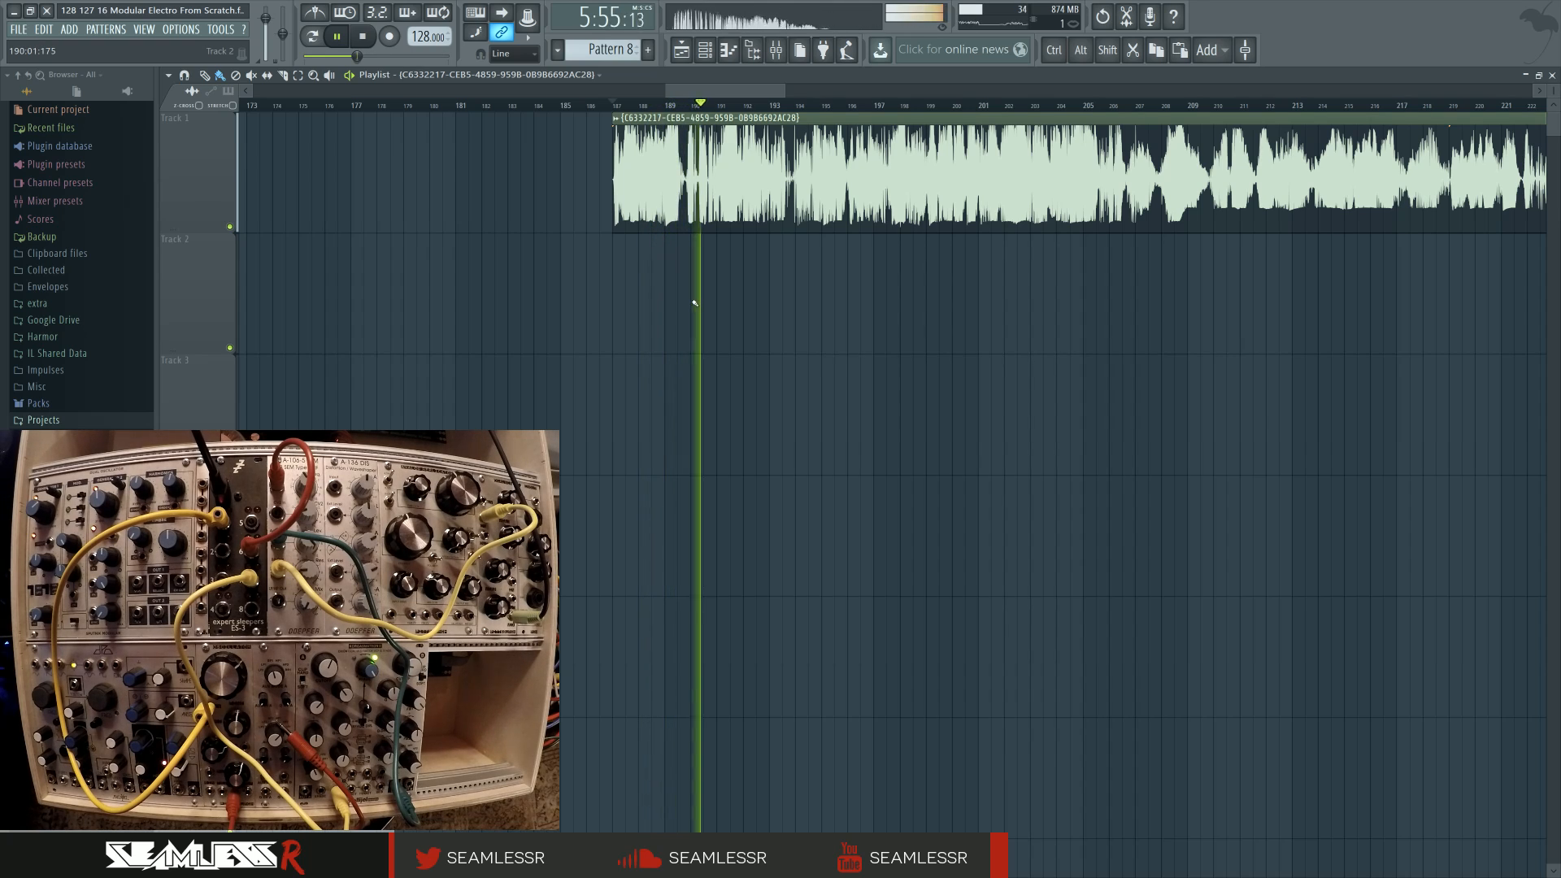
scroll(655, 285, up, 4)
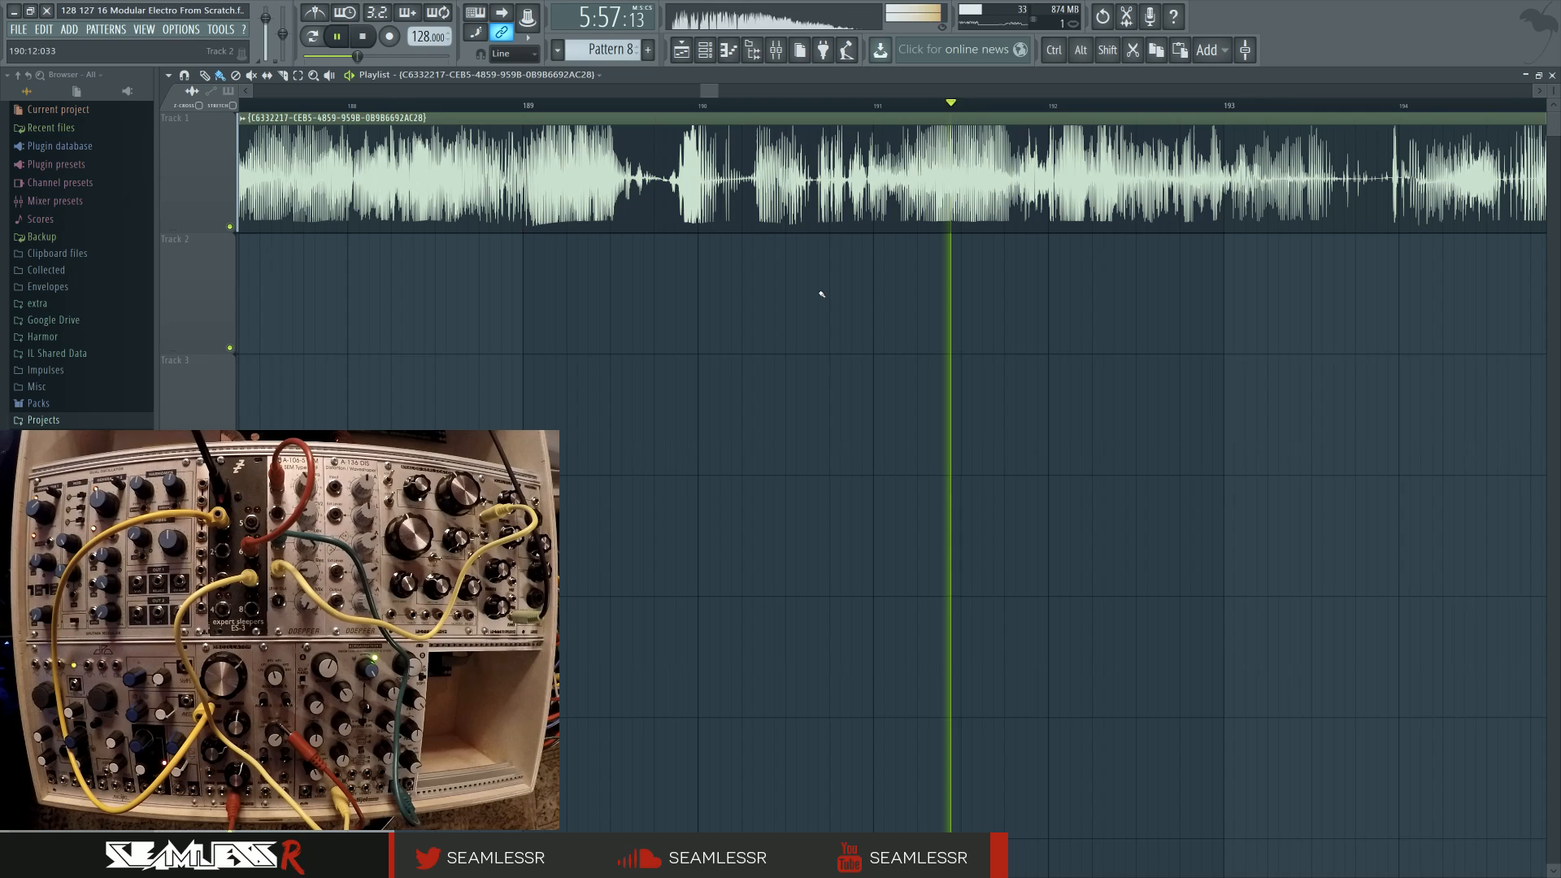
drag(990, 282, 689, 300)
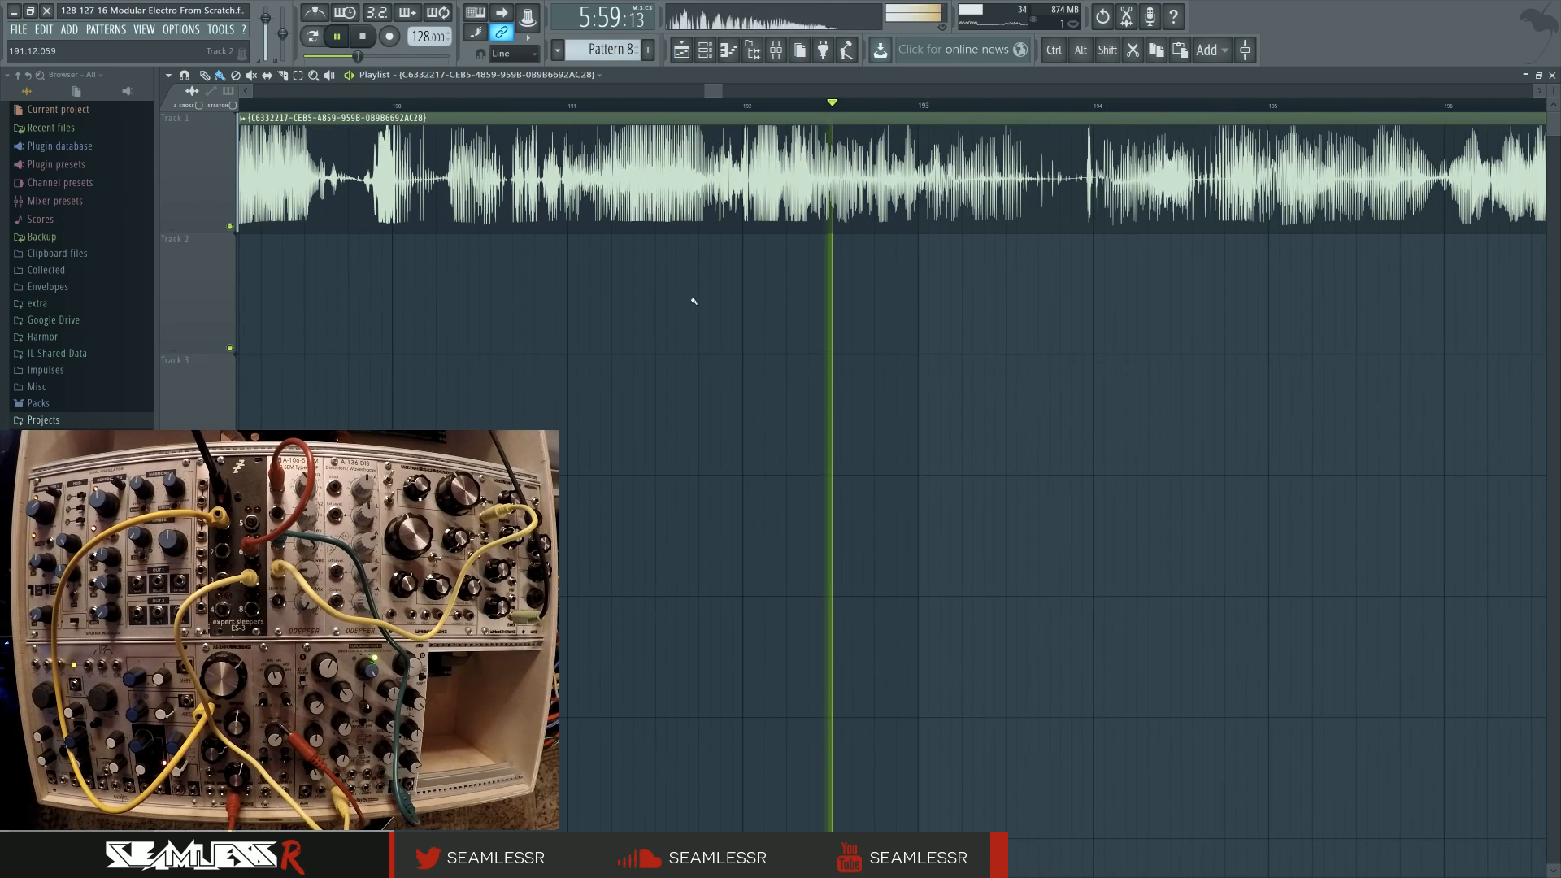
drag(841, 289, 763, 303)
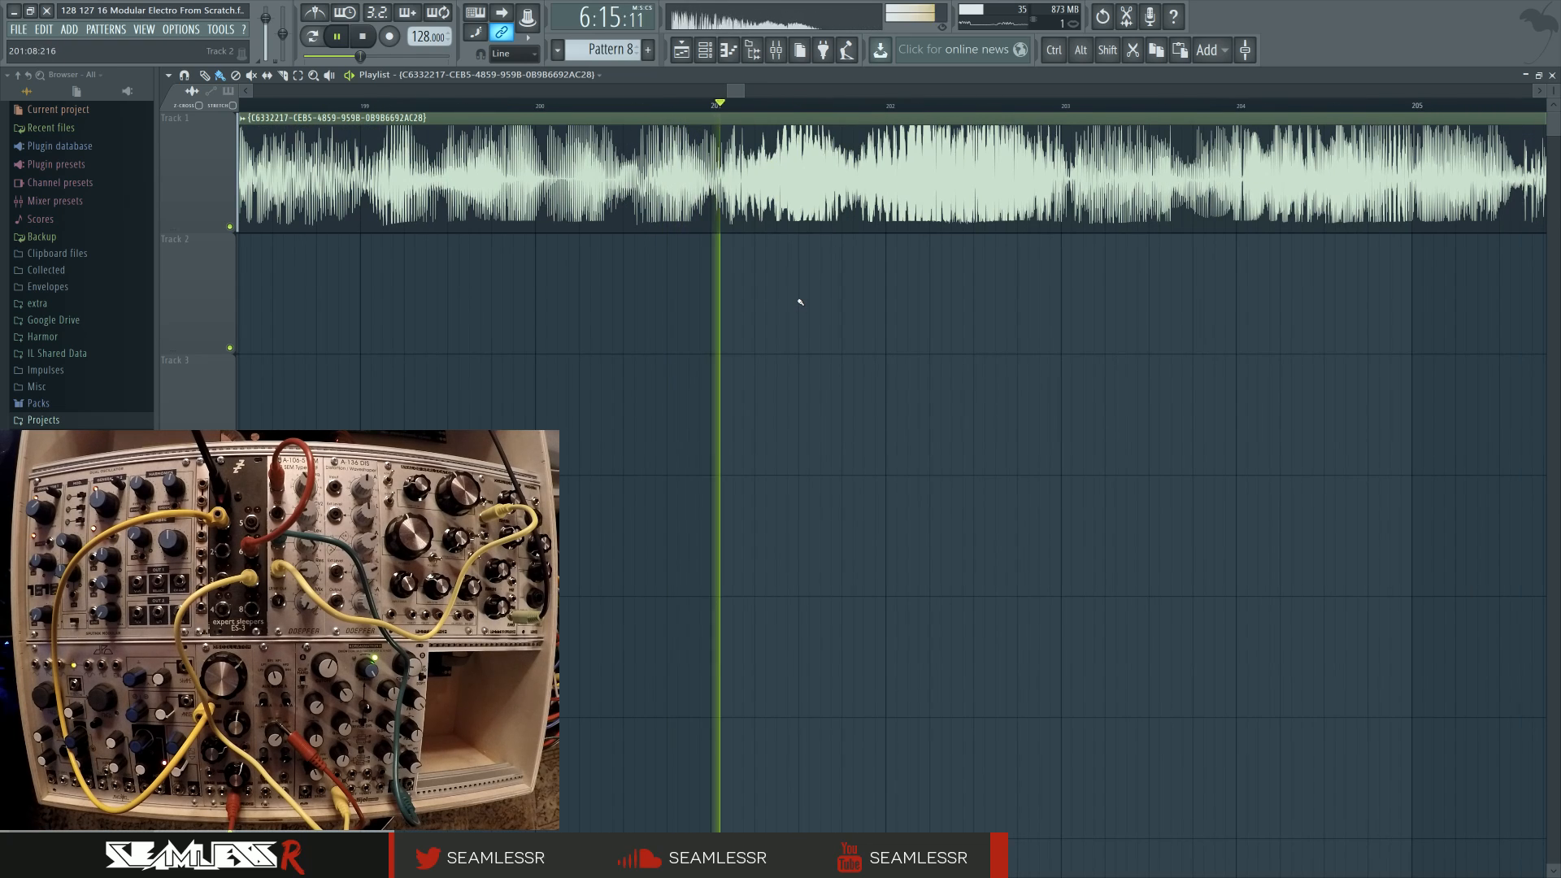
key(space)
Step: Move the playhead to bar 201 of the new recording, play a short passage, and stop playback
scroll(789, 232, up, 2)
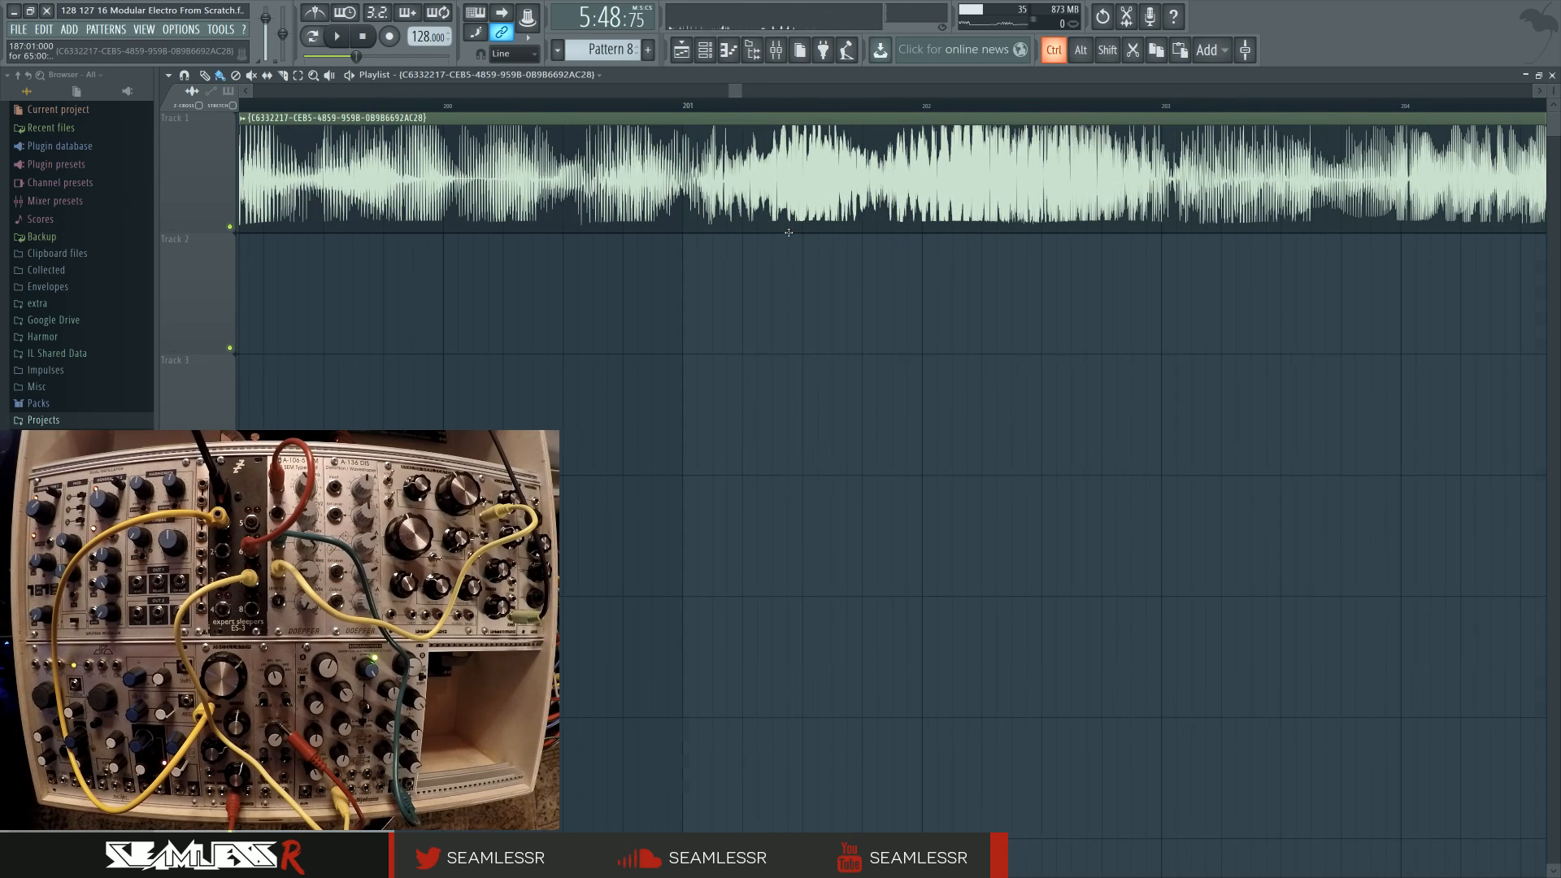
click(685, 106)
key(space)
scroll(759, 247, up, 4)
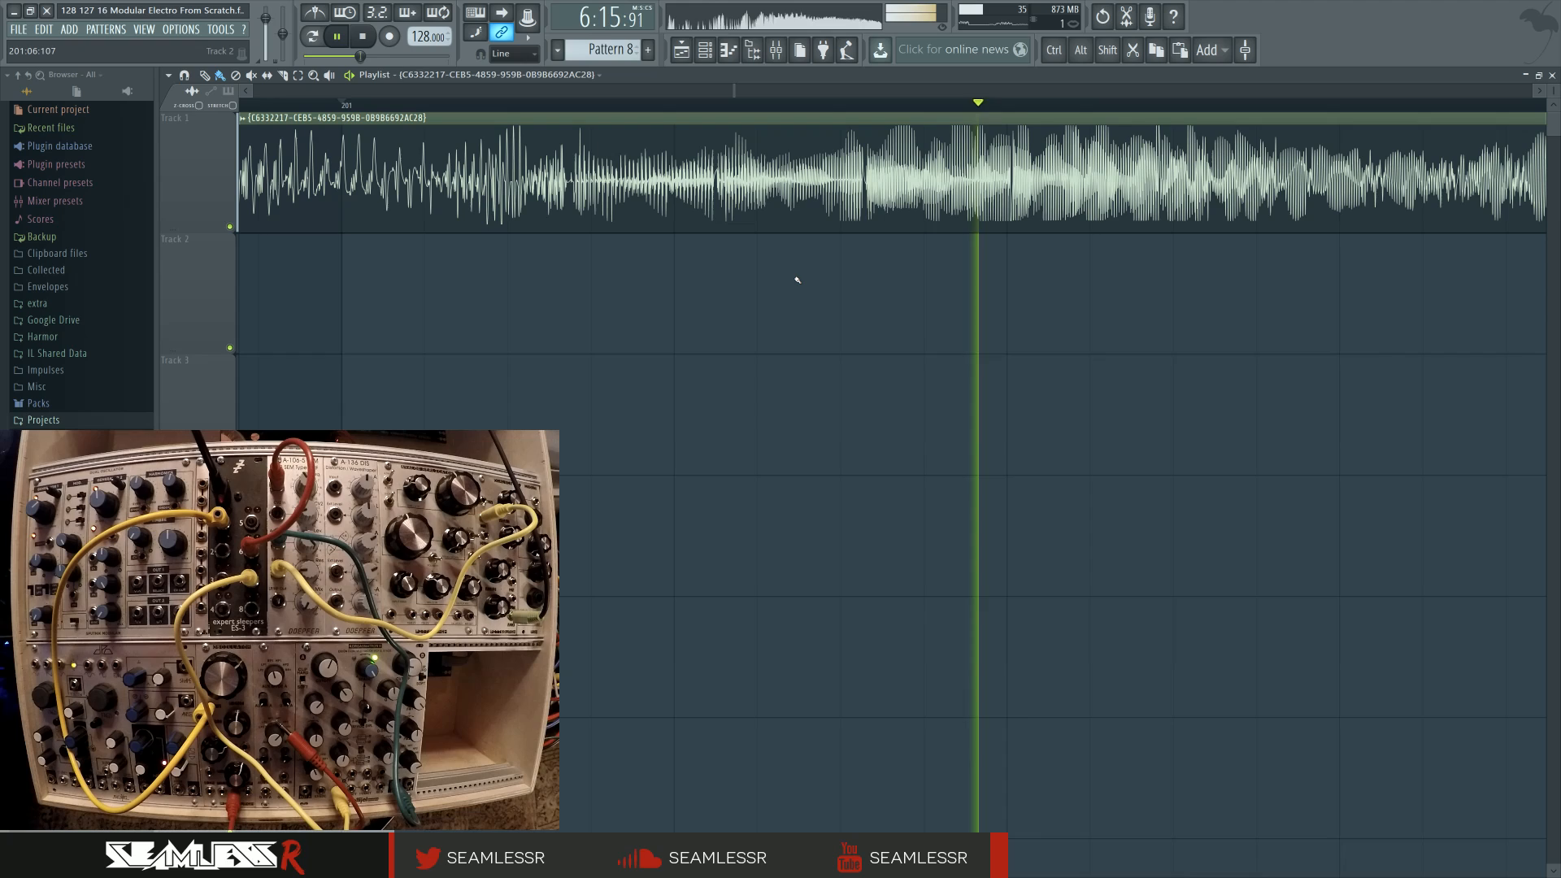
key(space)
Step: Examine the new recording's waveform just after bar 201 up close while replaying the passage in short bursts
scroll(734, 186, up, 3)
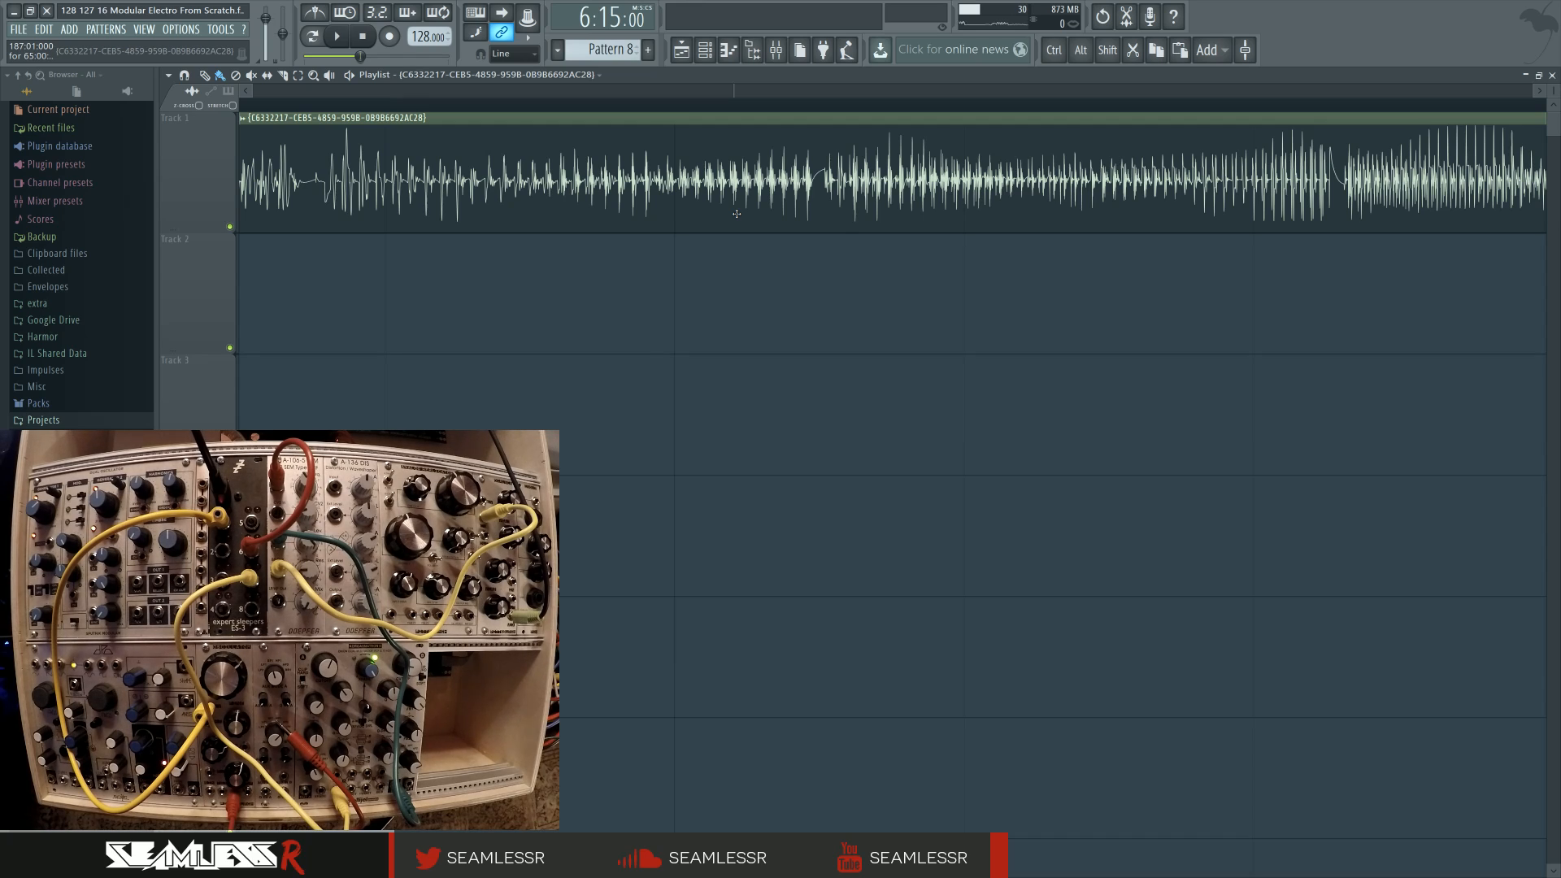
scroll(737, 214, up, 3)
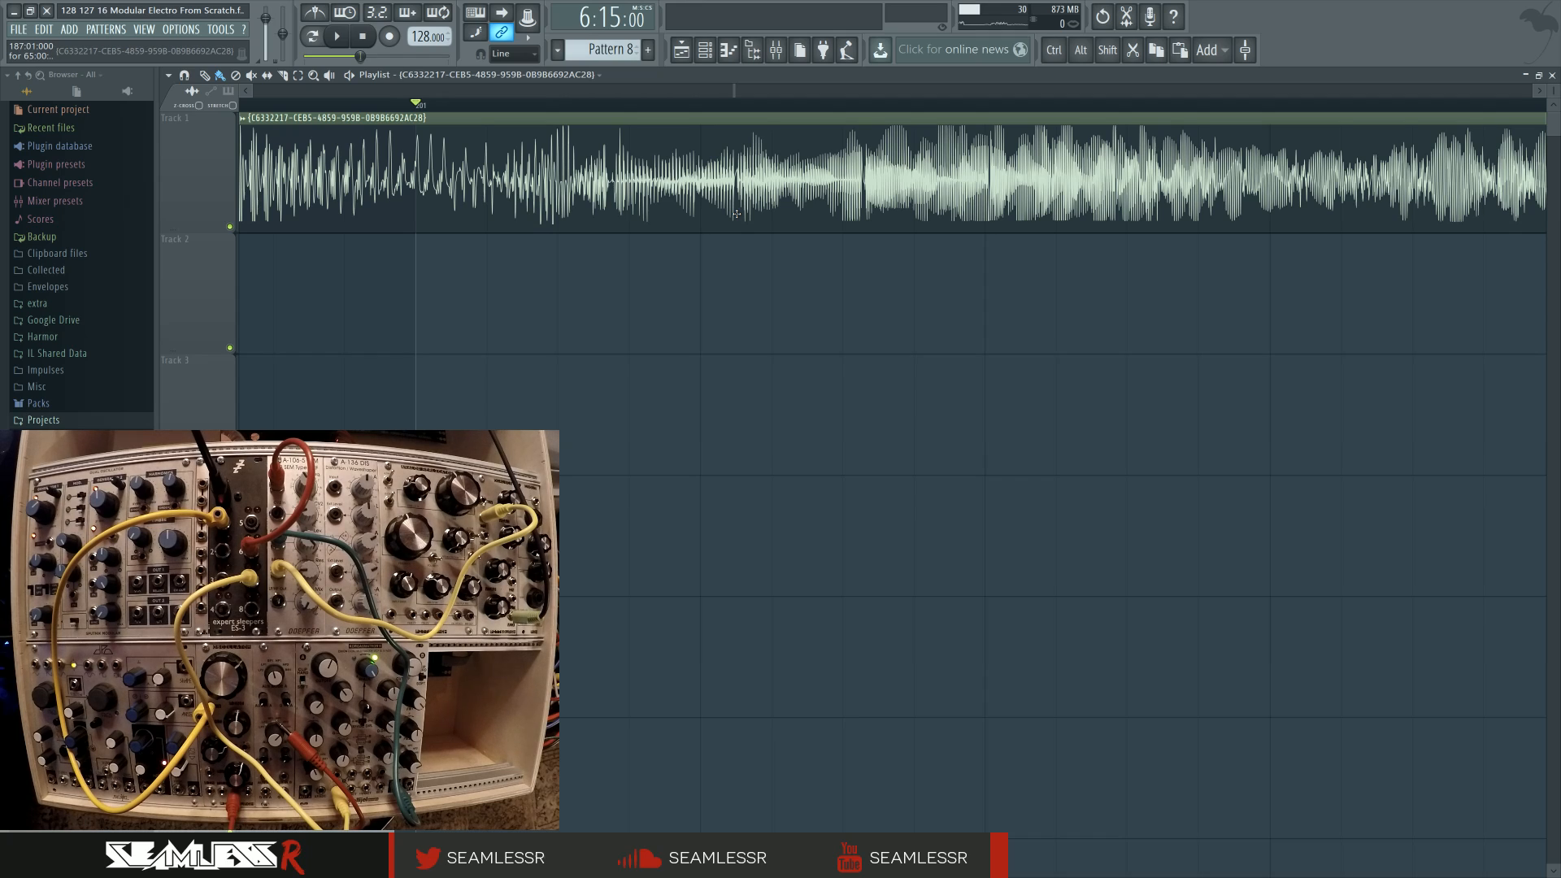
key(space)
key(space)
scroll(736, 214, up, 4)
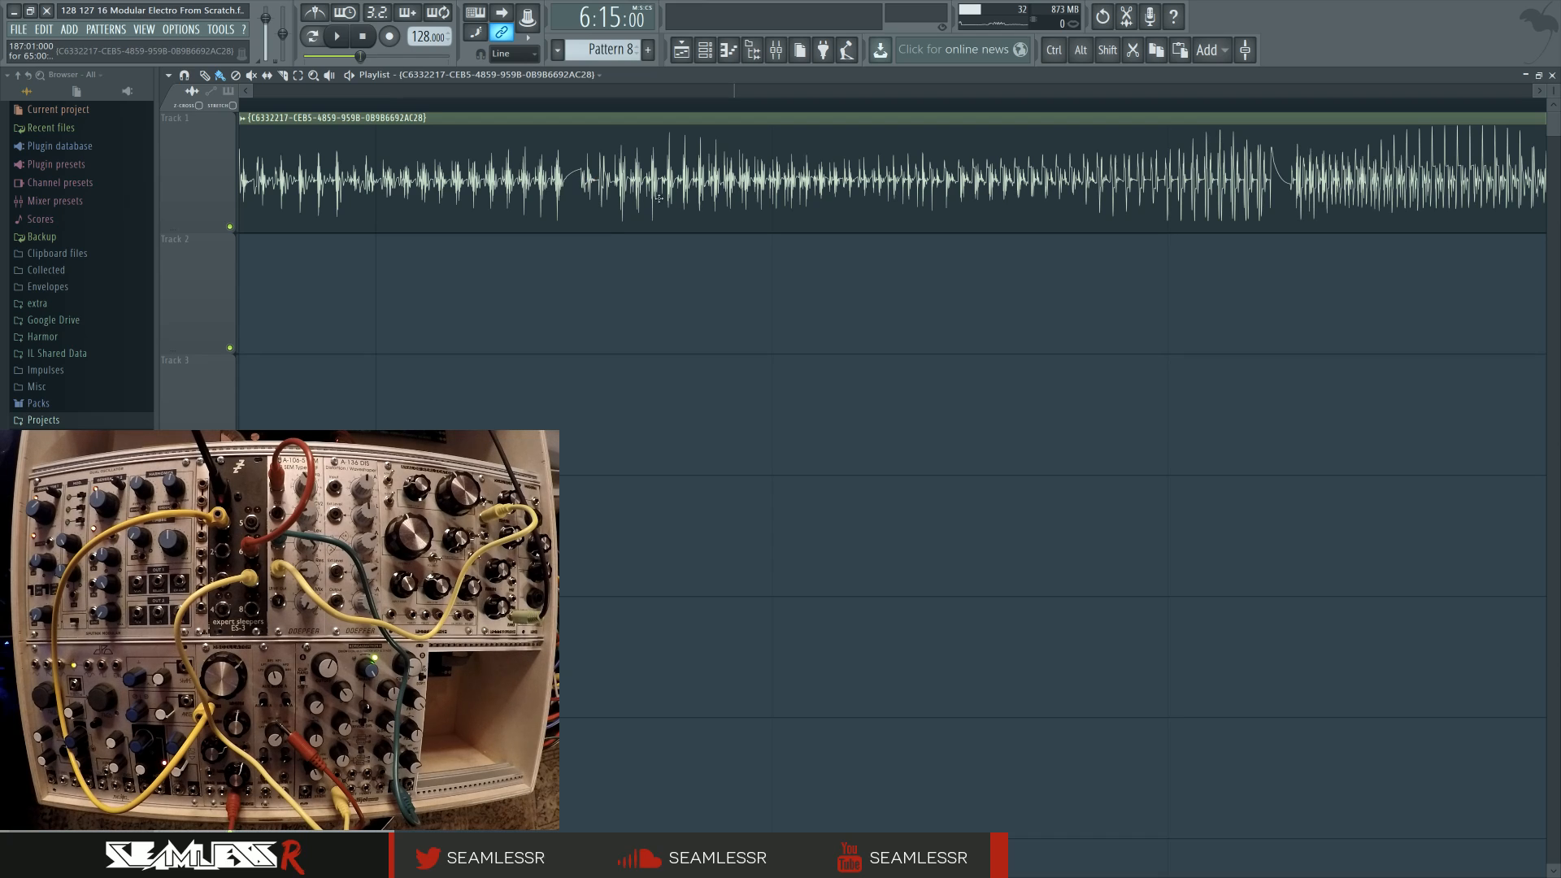
key(space)
key(space)
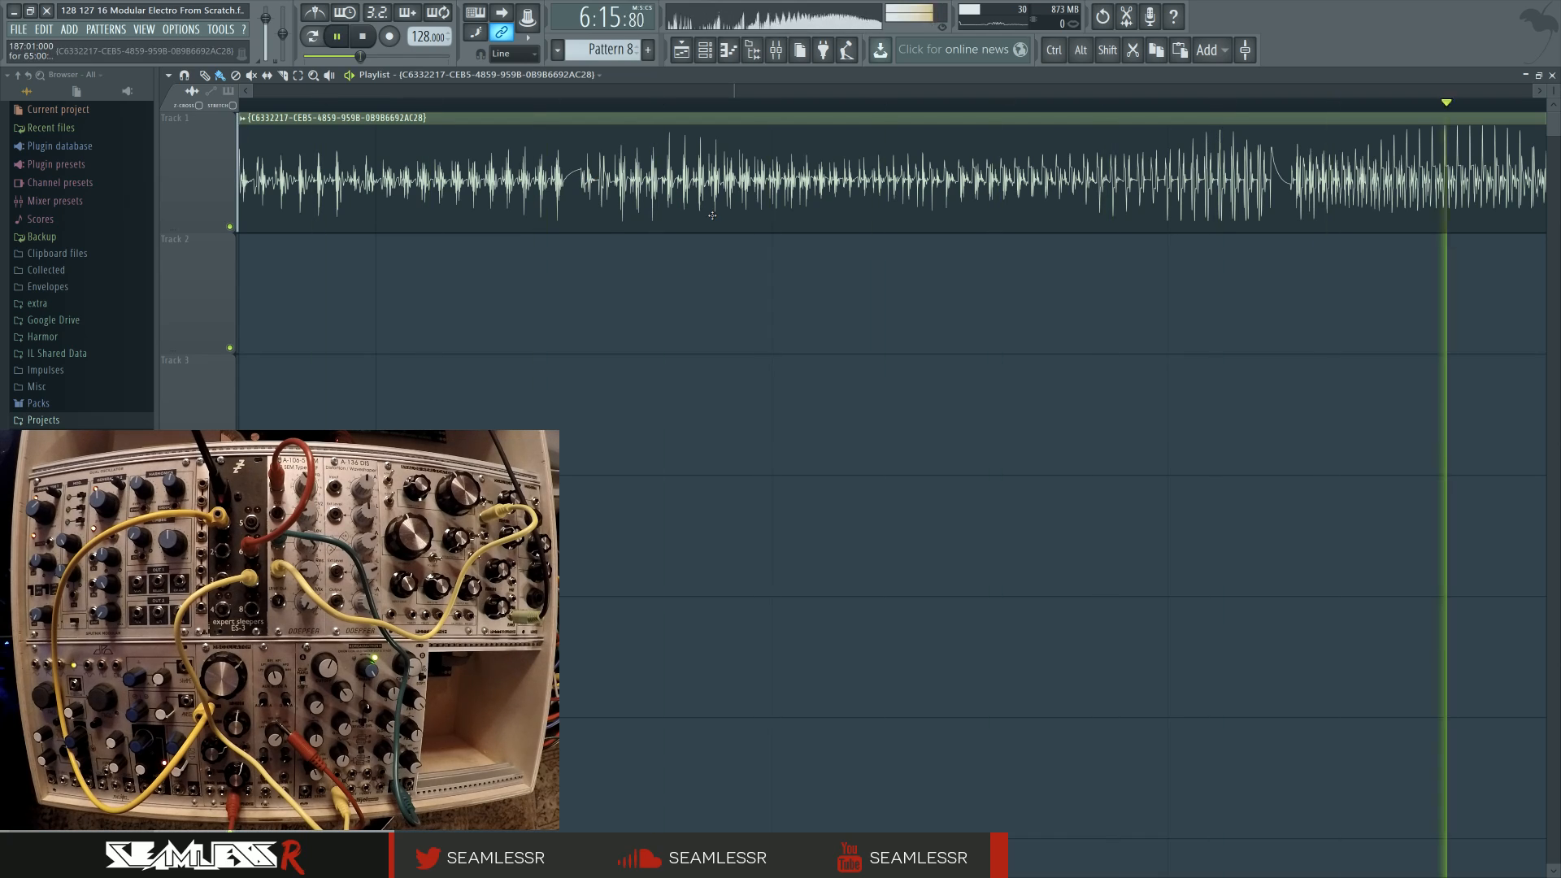
Step: Play the source section from about bar 150 through the modular and stop playback
scroll(736, 274, down, 8)
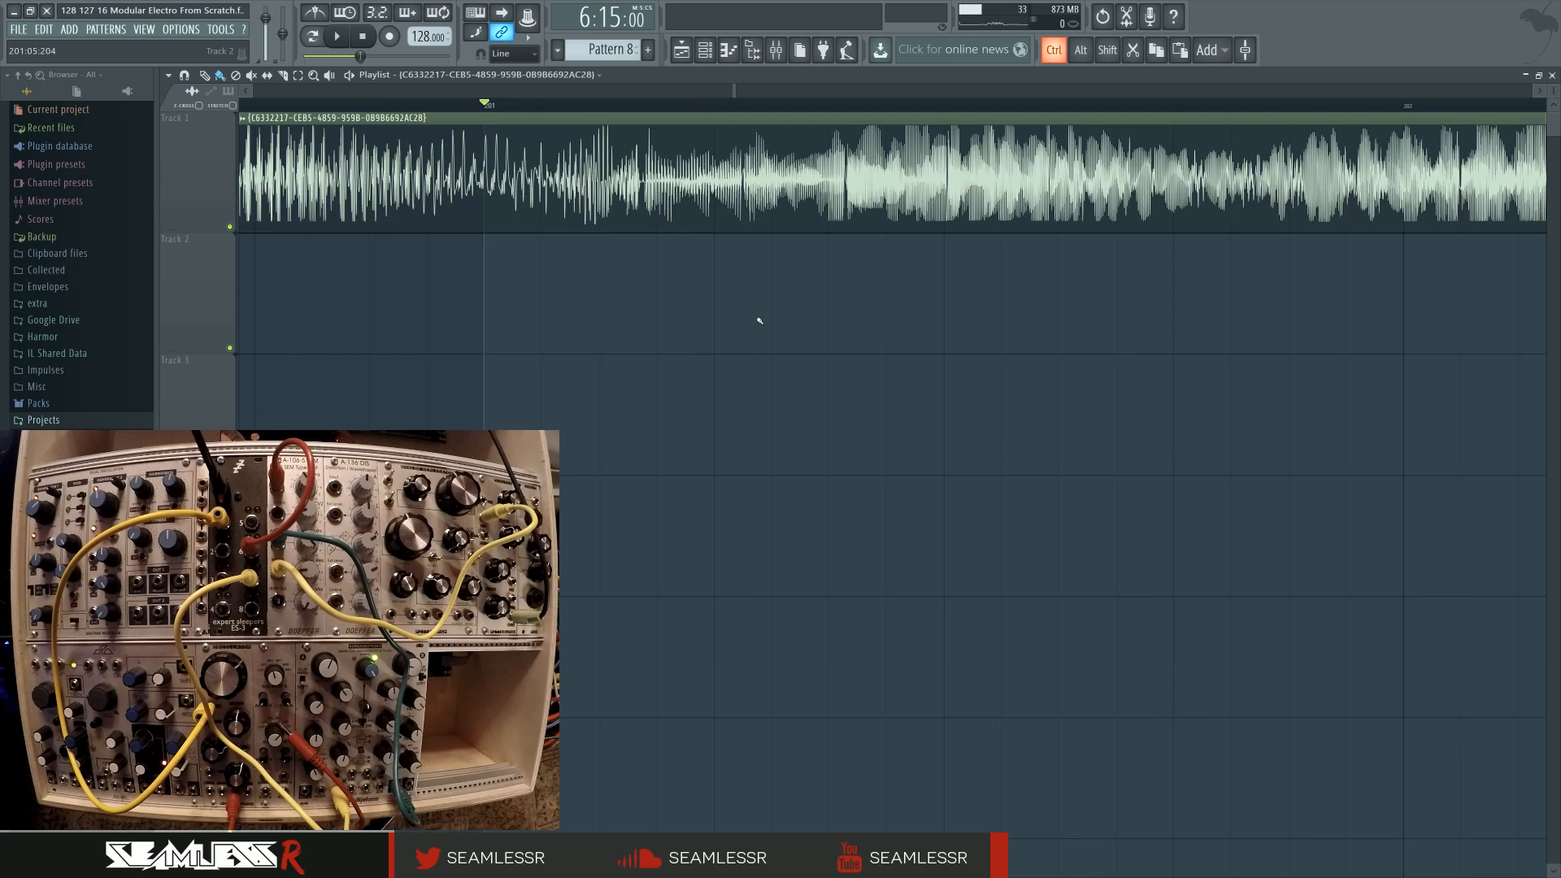
click(691, 105)
key(space)
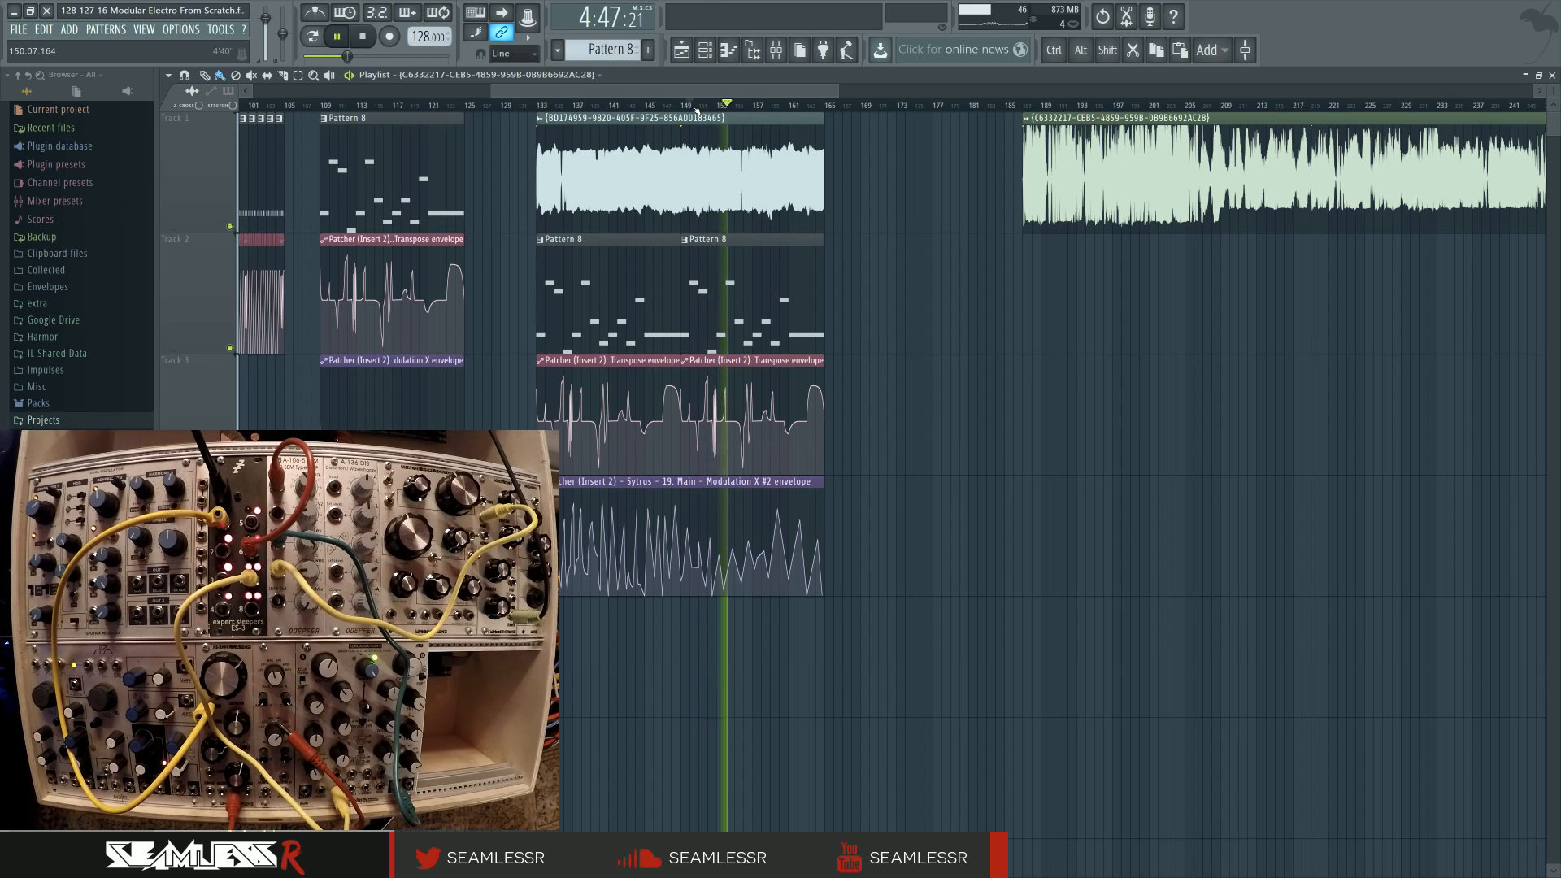
key(space)
Step: Open the Insert 1 Edison recording, examine its spectrogram around 4:55 while playing a snippet, and return to the playlist
click(783, 60)
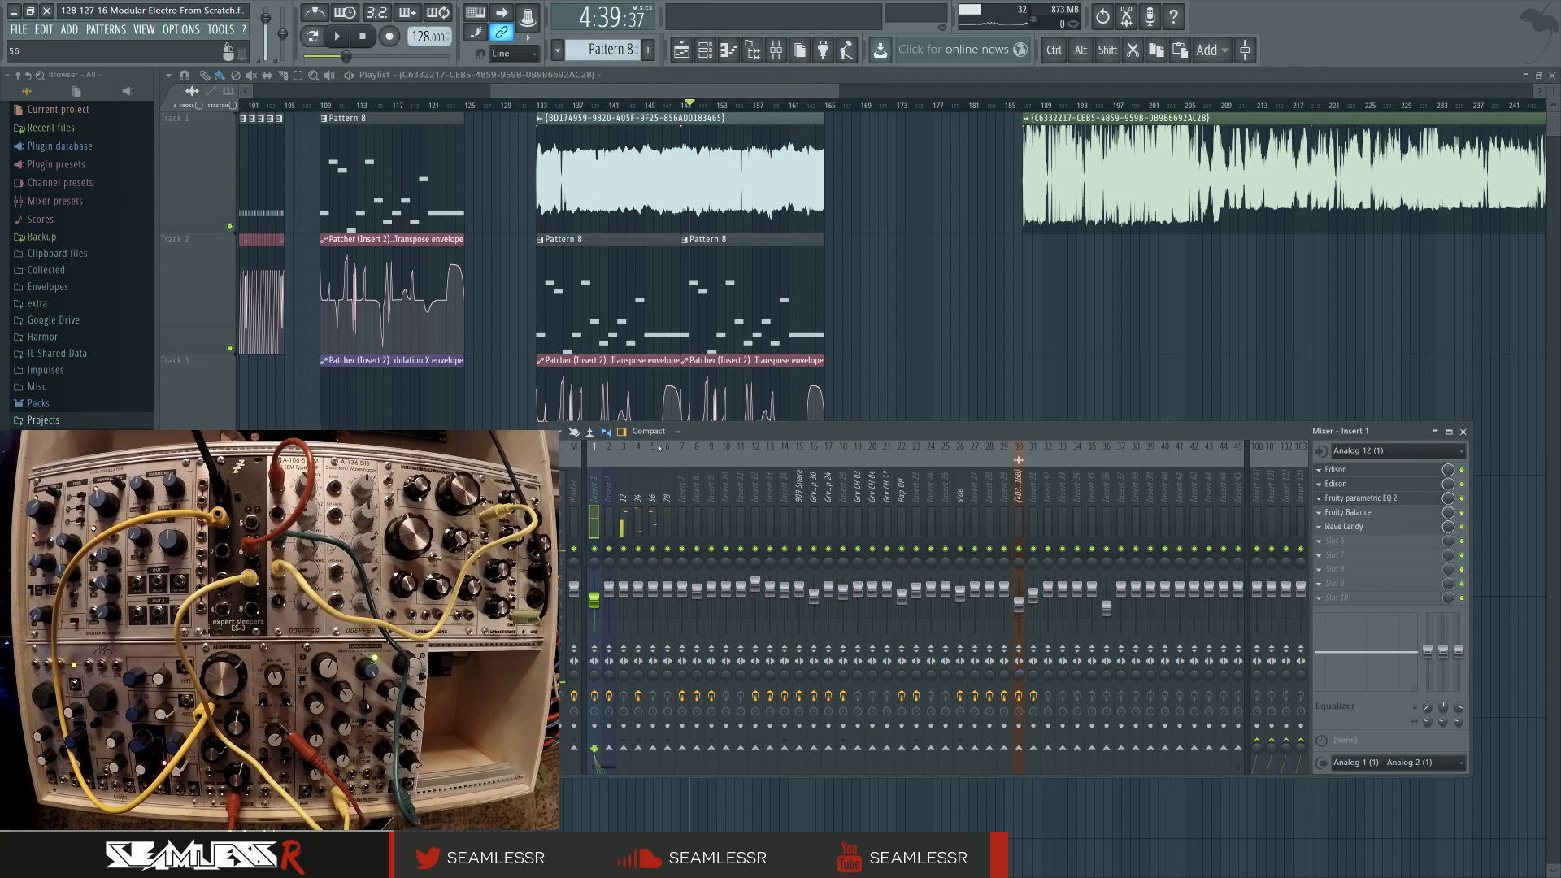
click(1381, 479)
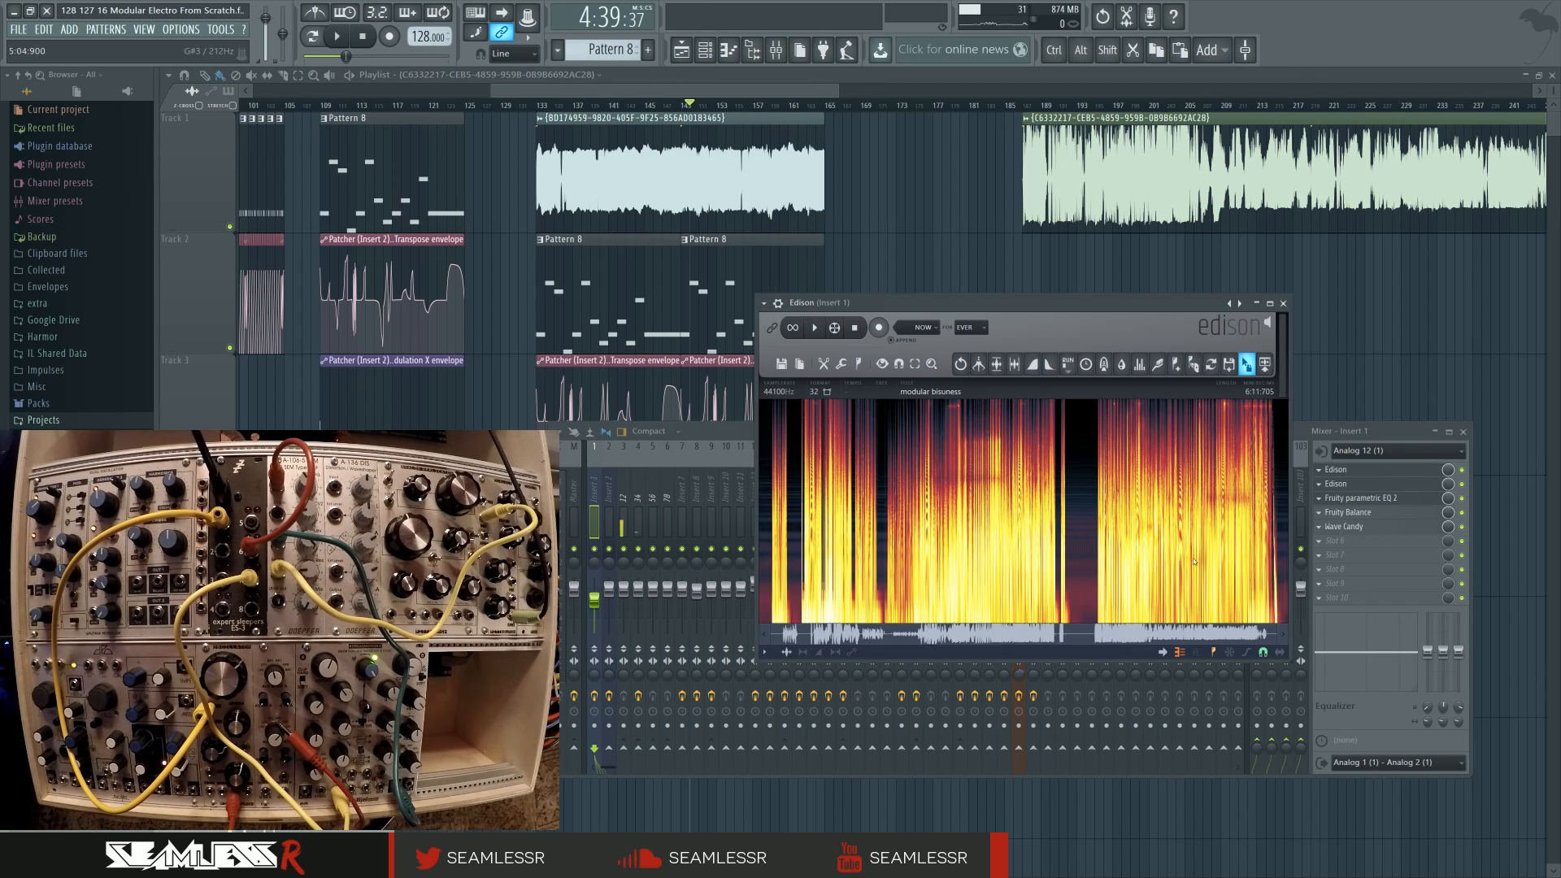
scroll(1174, 605, up, 8)
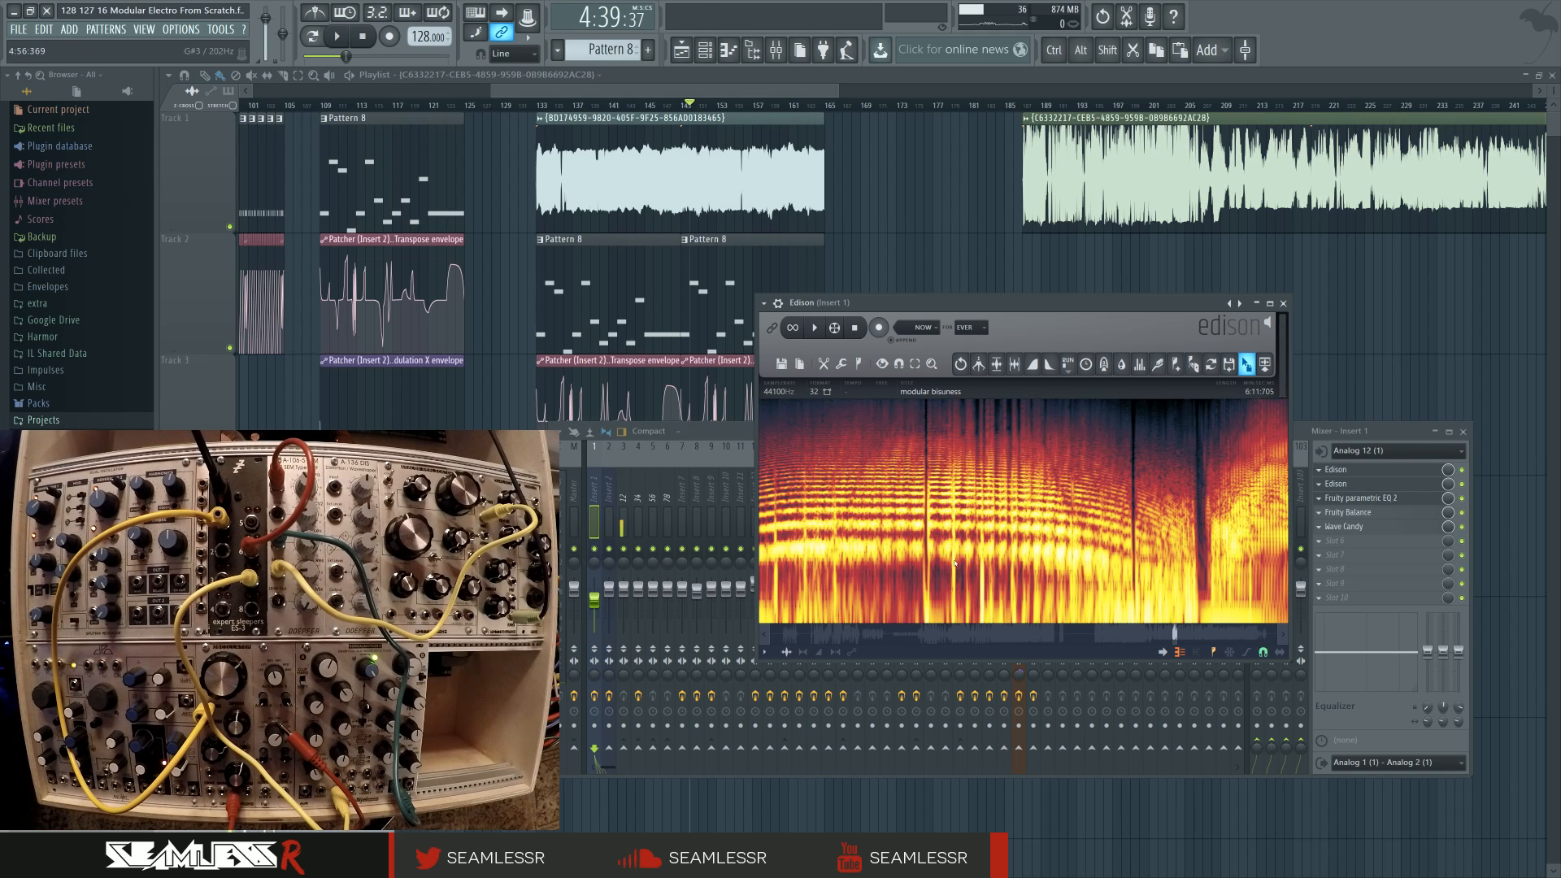
scroll(928, 559, down, 3)
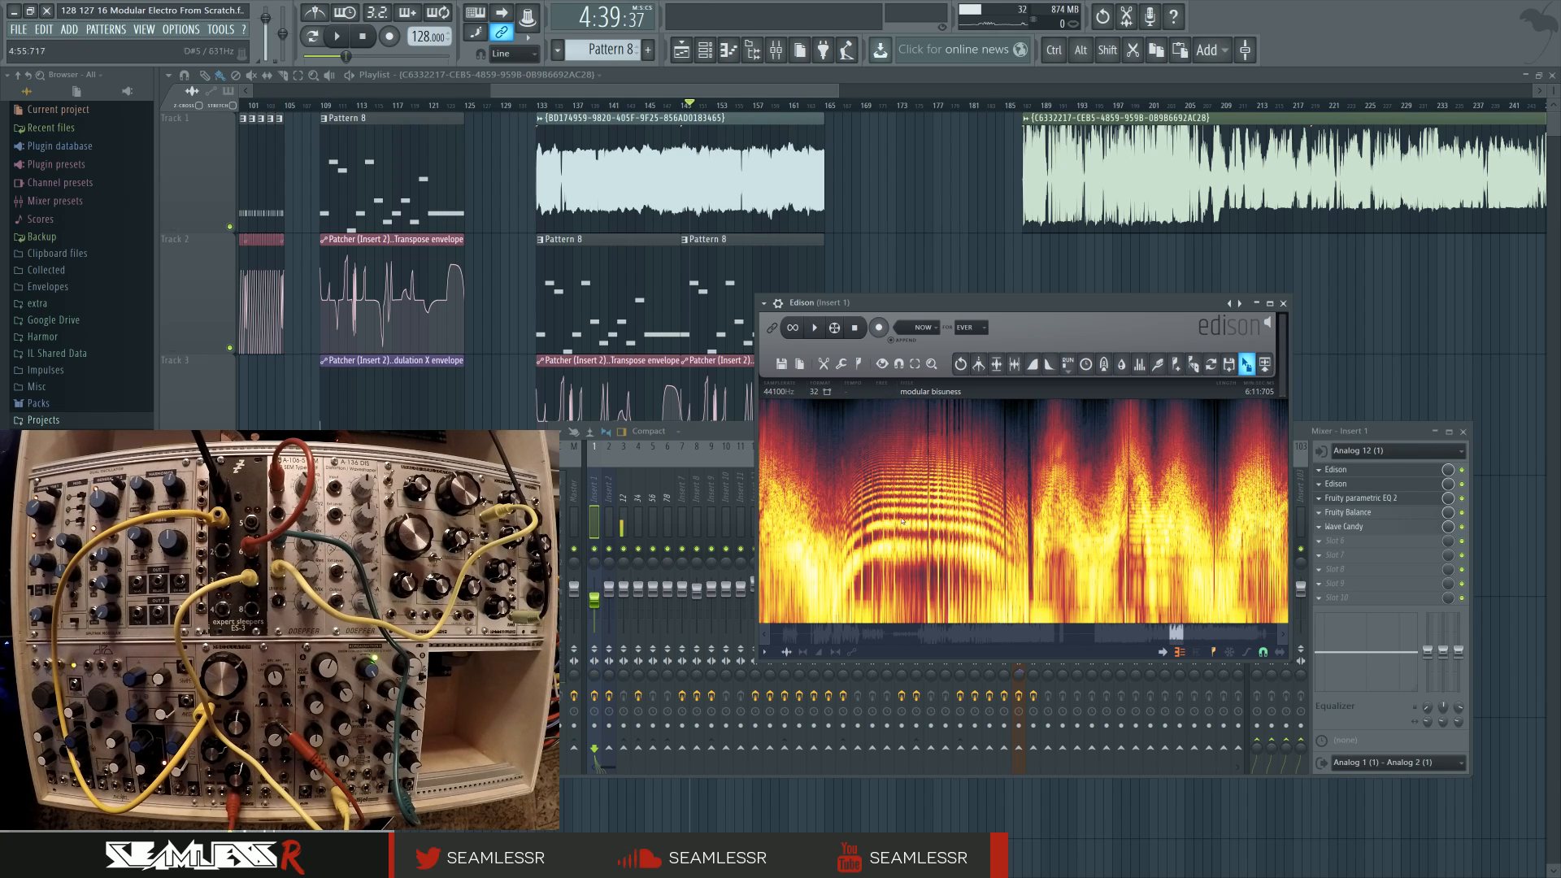
key(space)
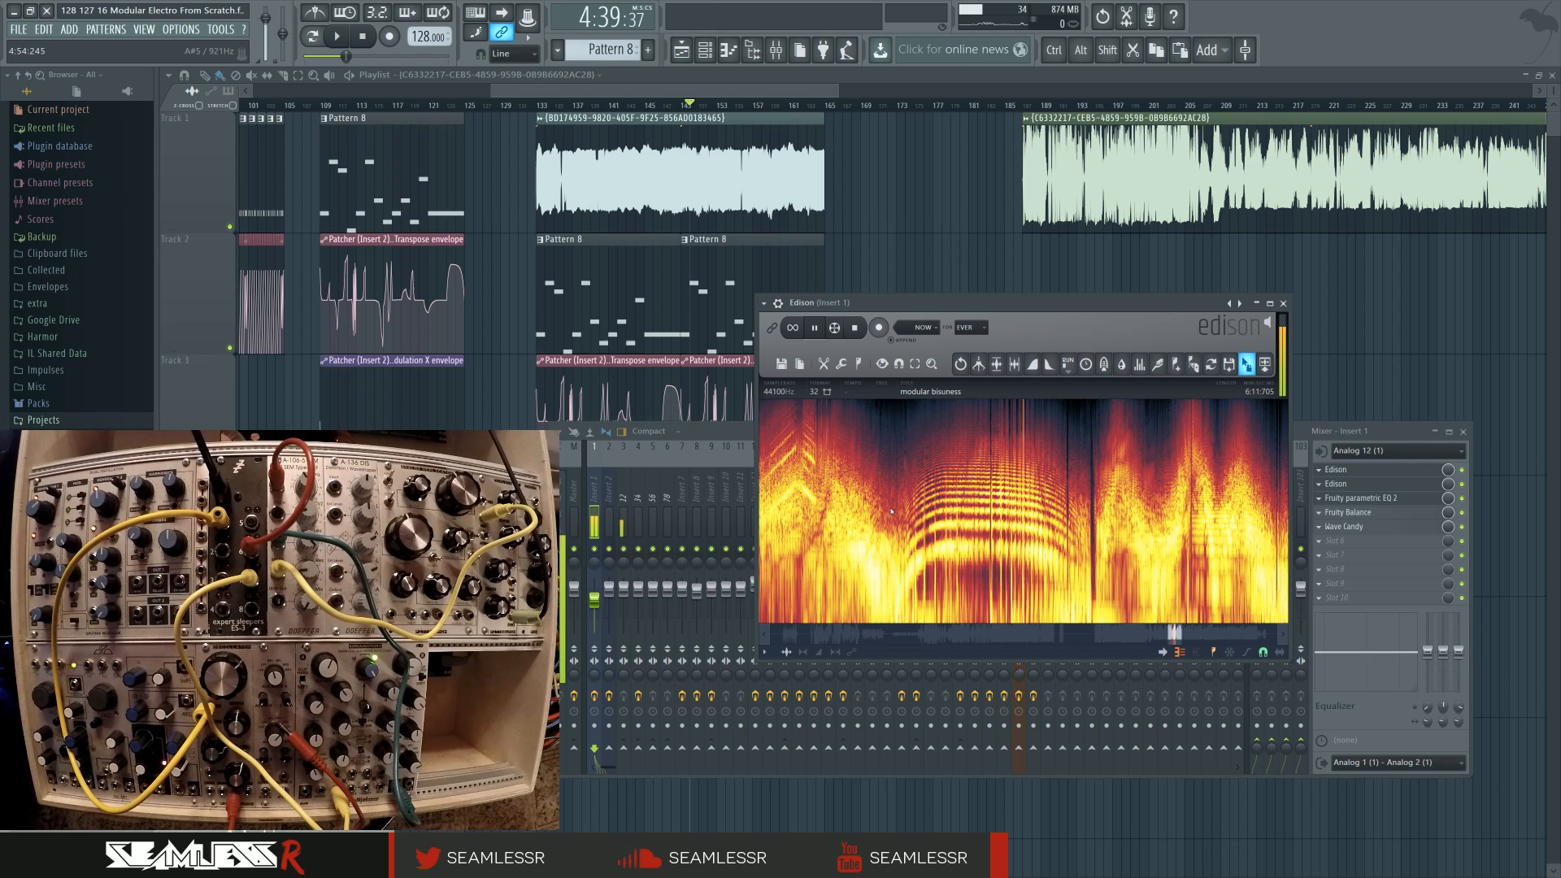
scroll(894, 512, up, 6)
key(space)
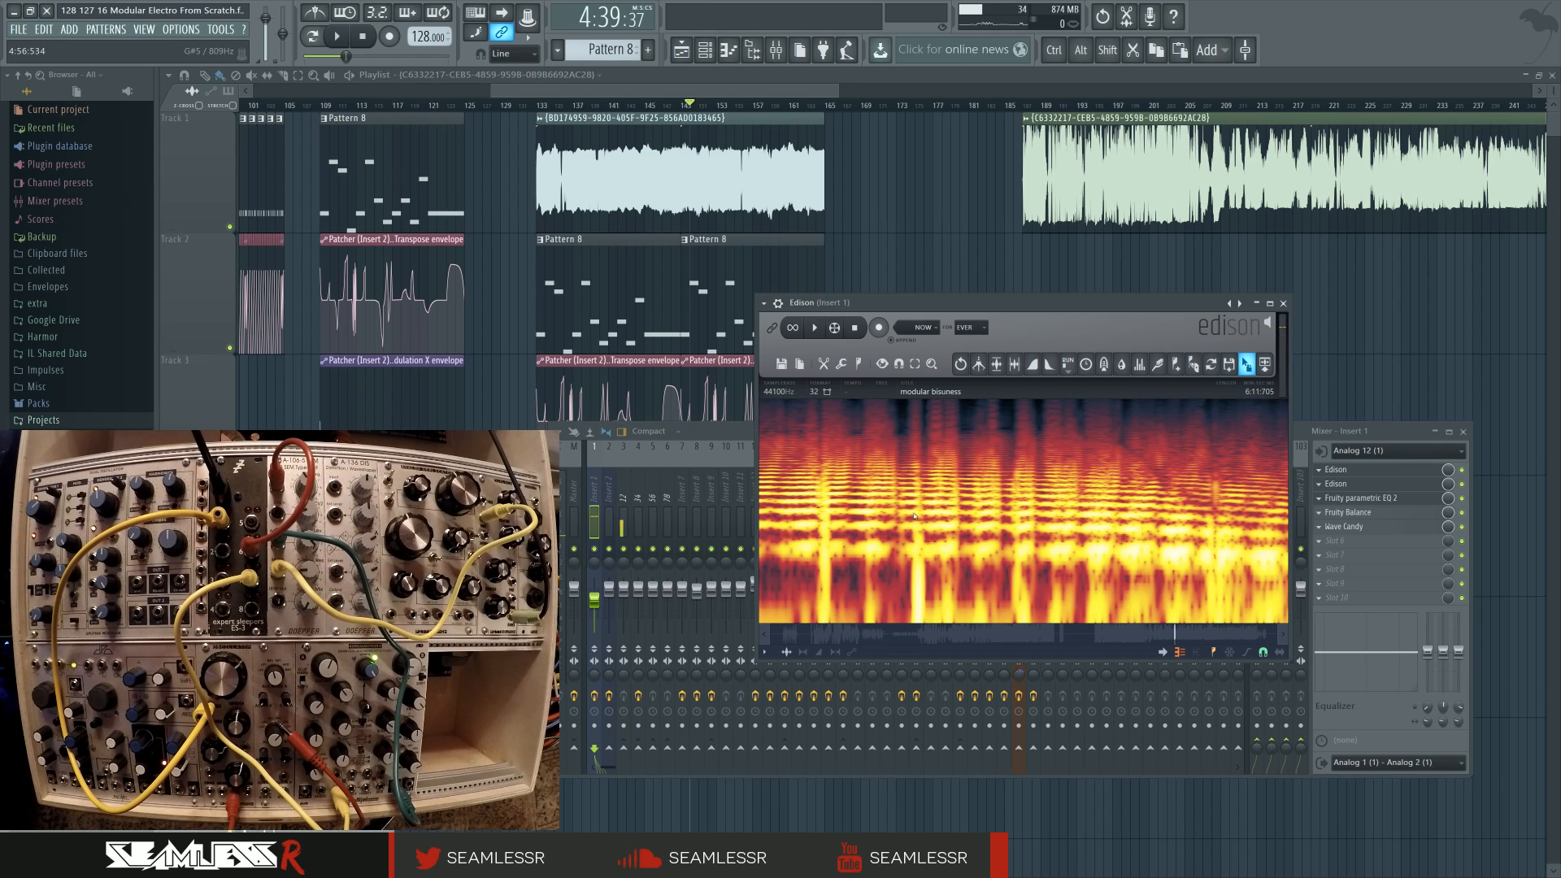
scroll(923, 521, down, 4)
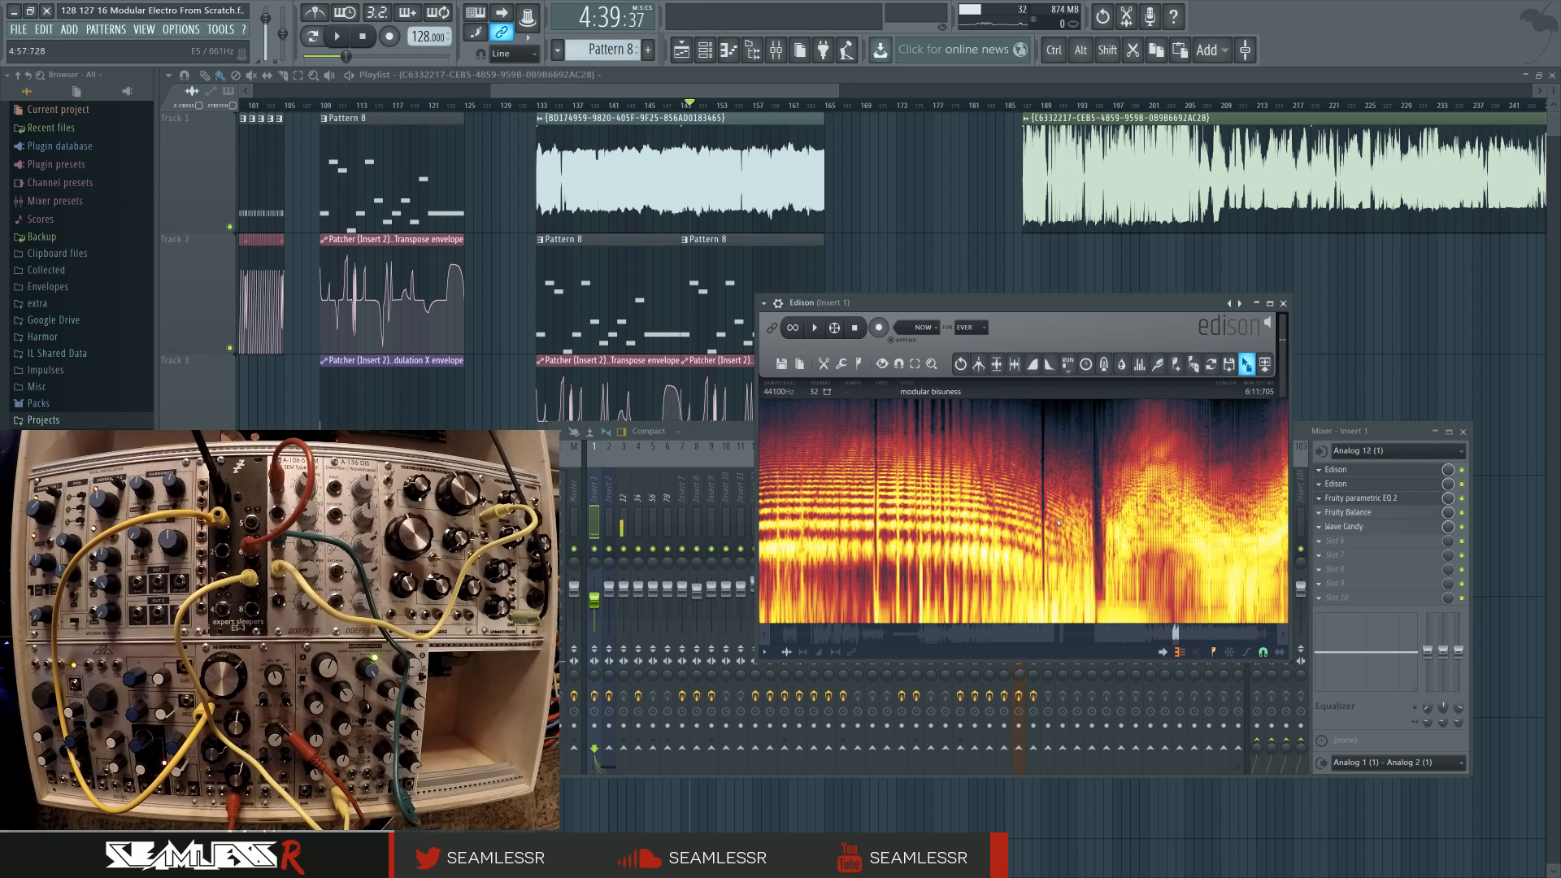
click(795, 206)
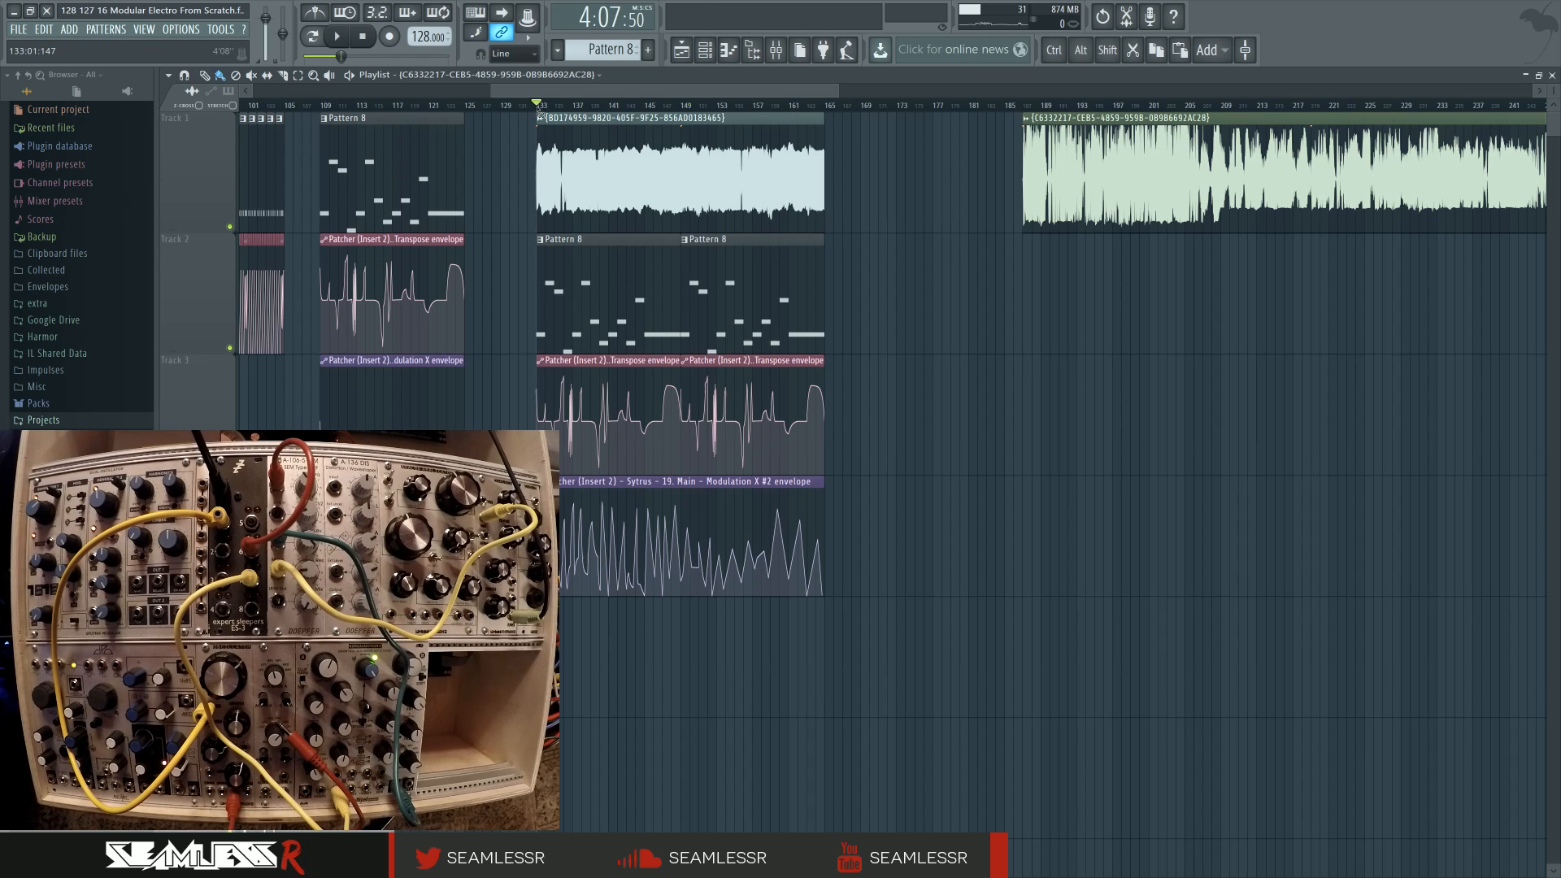
Step: Select bars 133 to 165 of the source section, play from bar 145, and return the playhead to bar 133
drag(536, 105, 824, 105)
scroll(515, 307, up, 5)
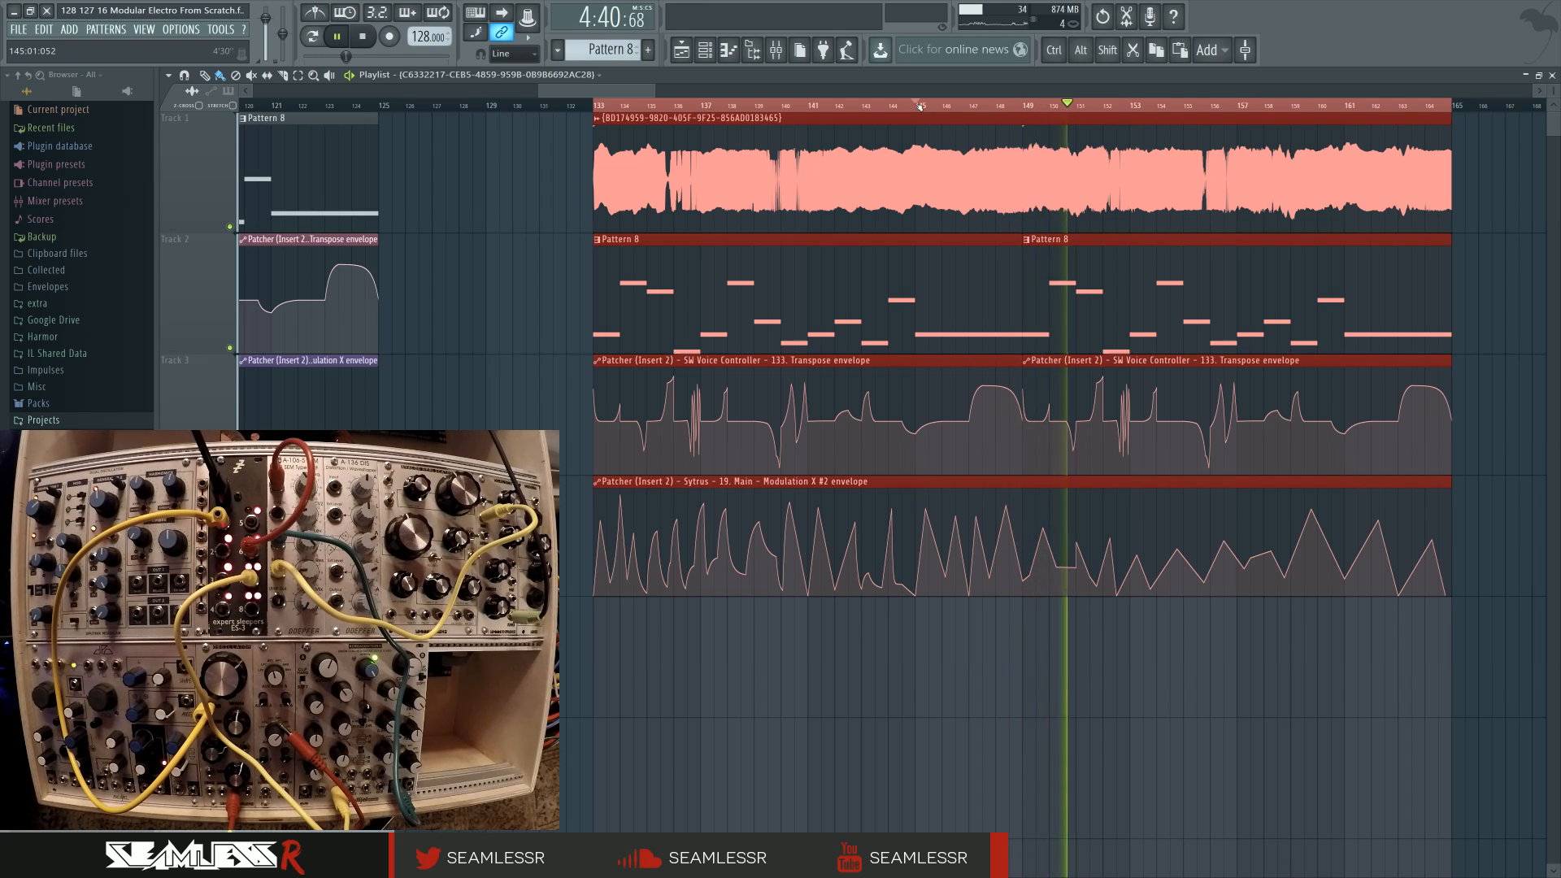
key(space)
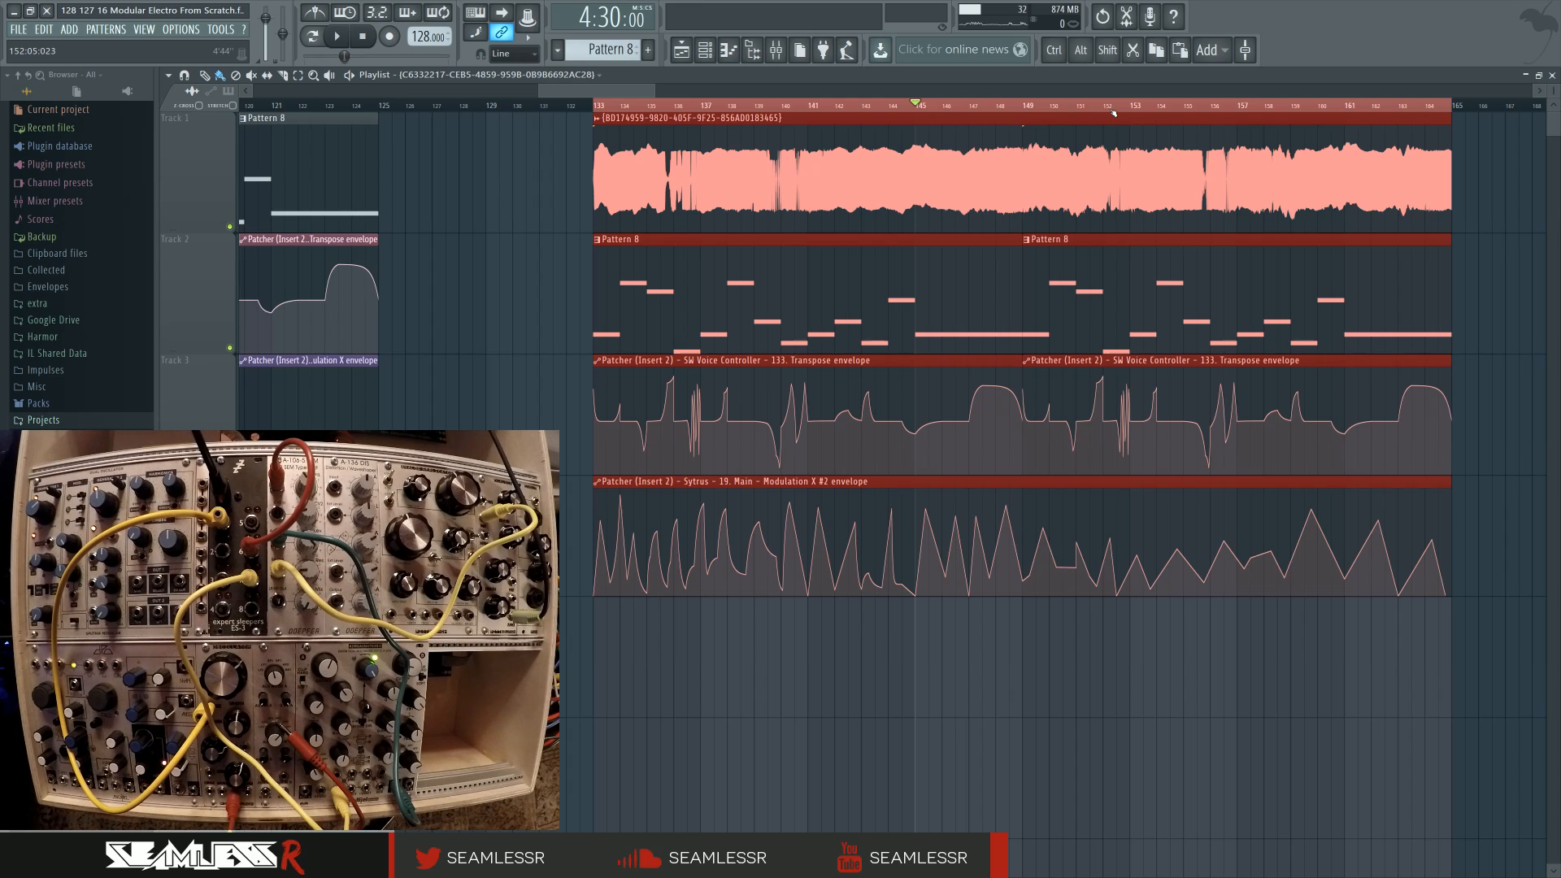
click(595, 105)
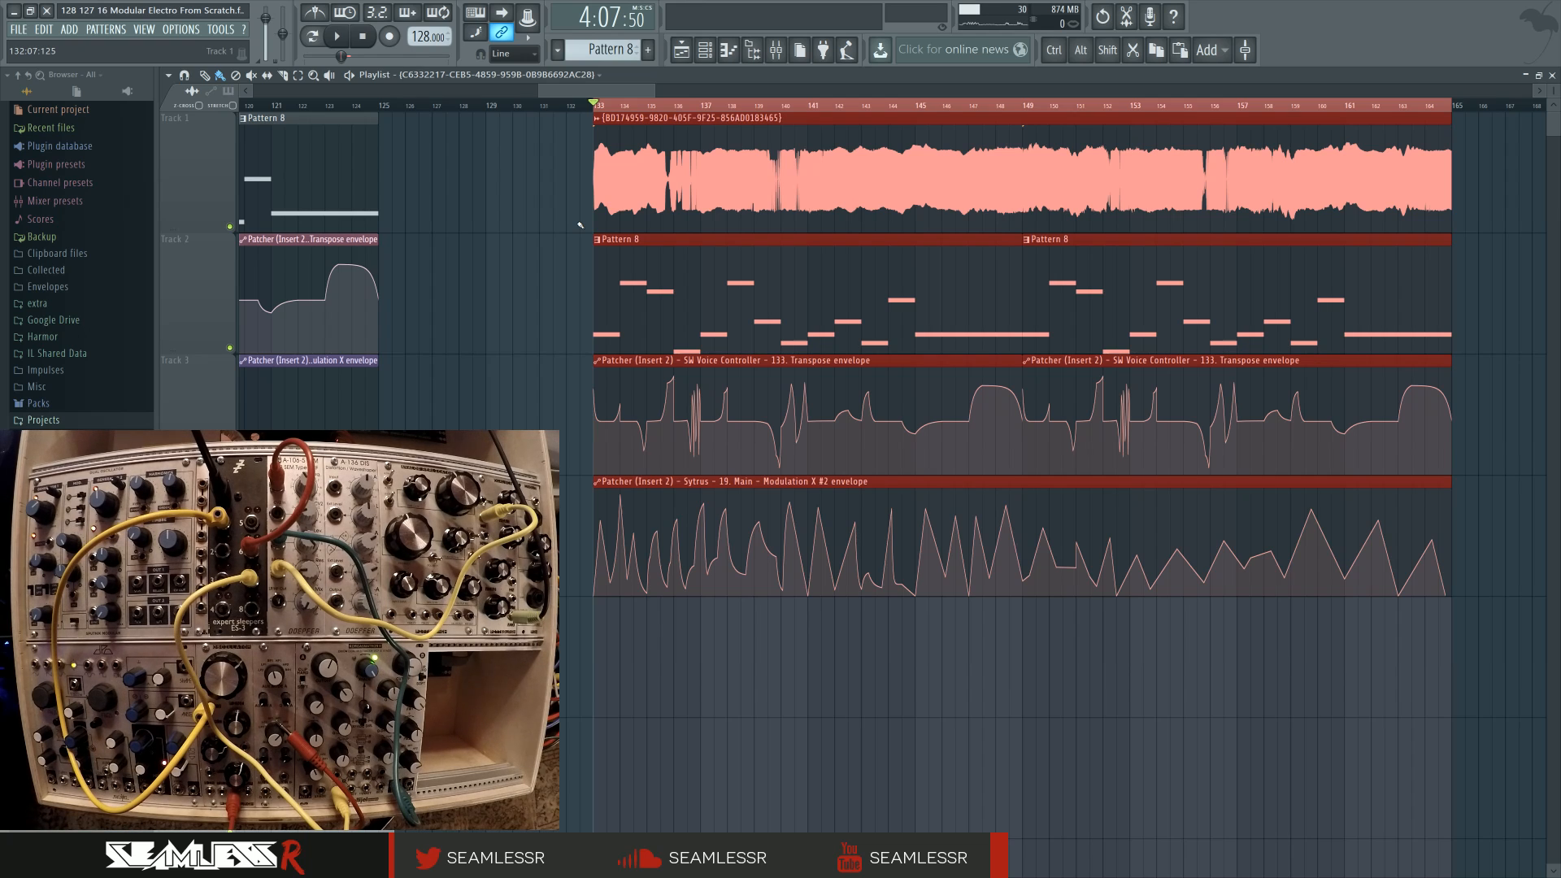
Step: Clear the time selection and place the playhead at bar 231 of the new recording
scroll(630, 236, down, 6)
drag(1011, 289, 811, 292)
scroll(707, 313, up, 5)
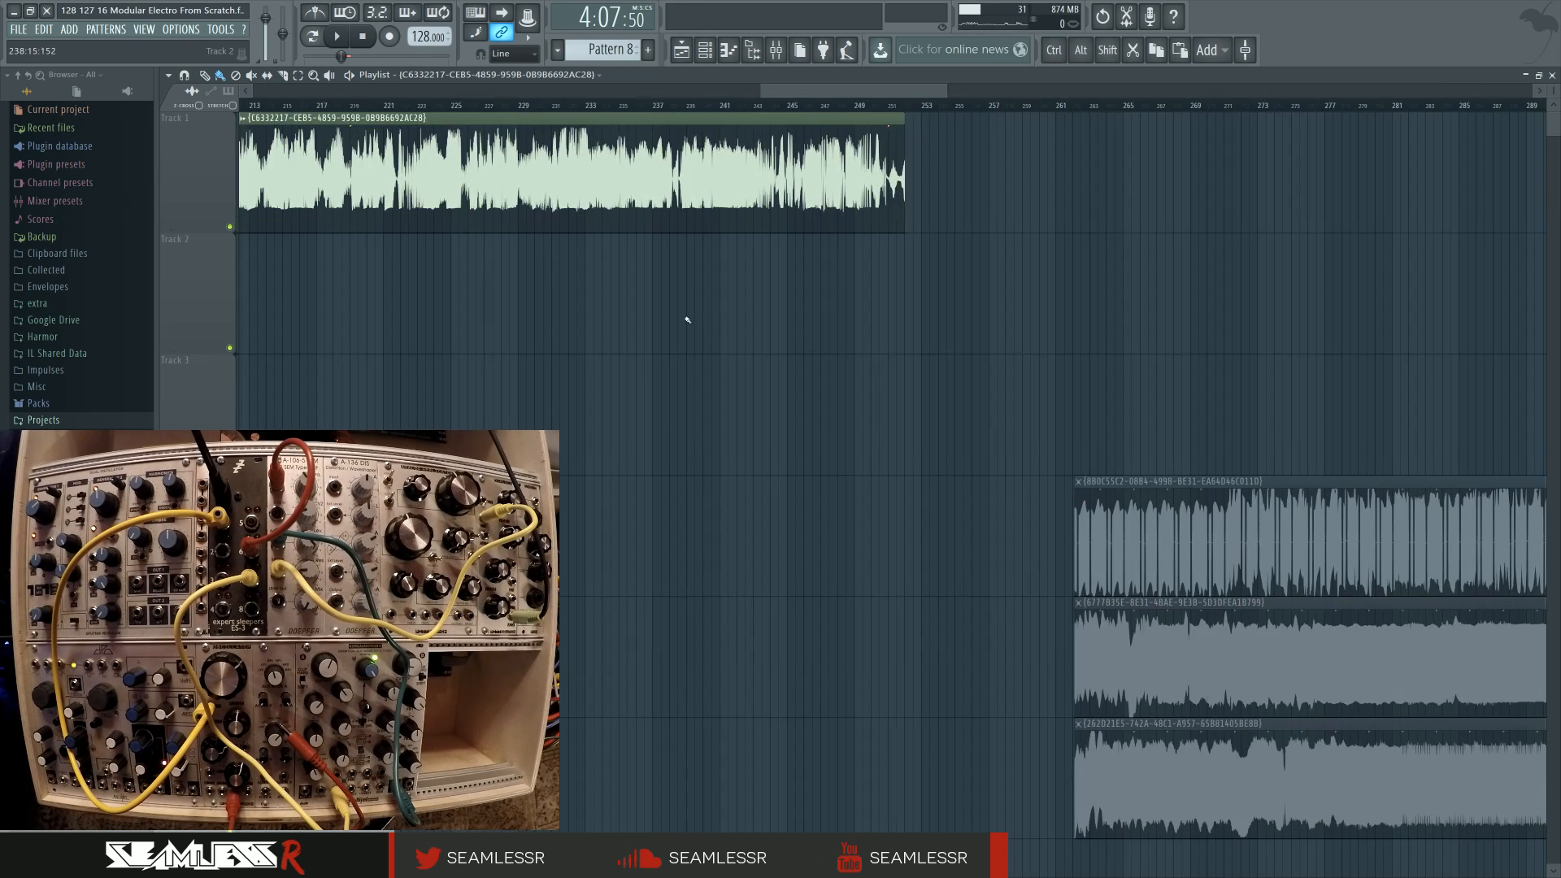
drag(687, 319, 1059, 338)
click(986, 105)
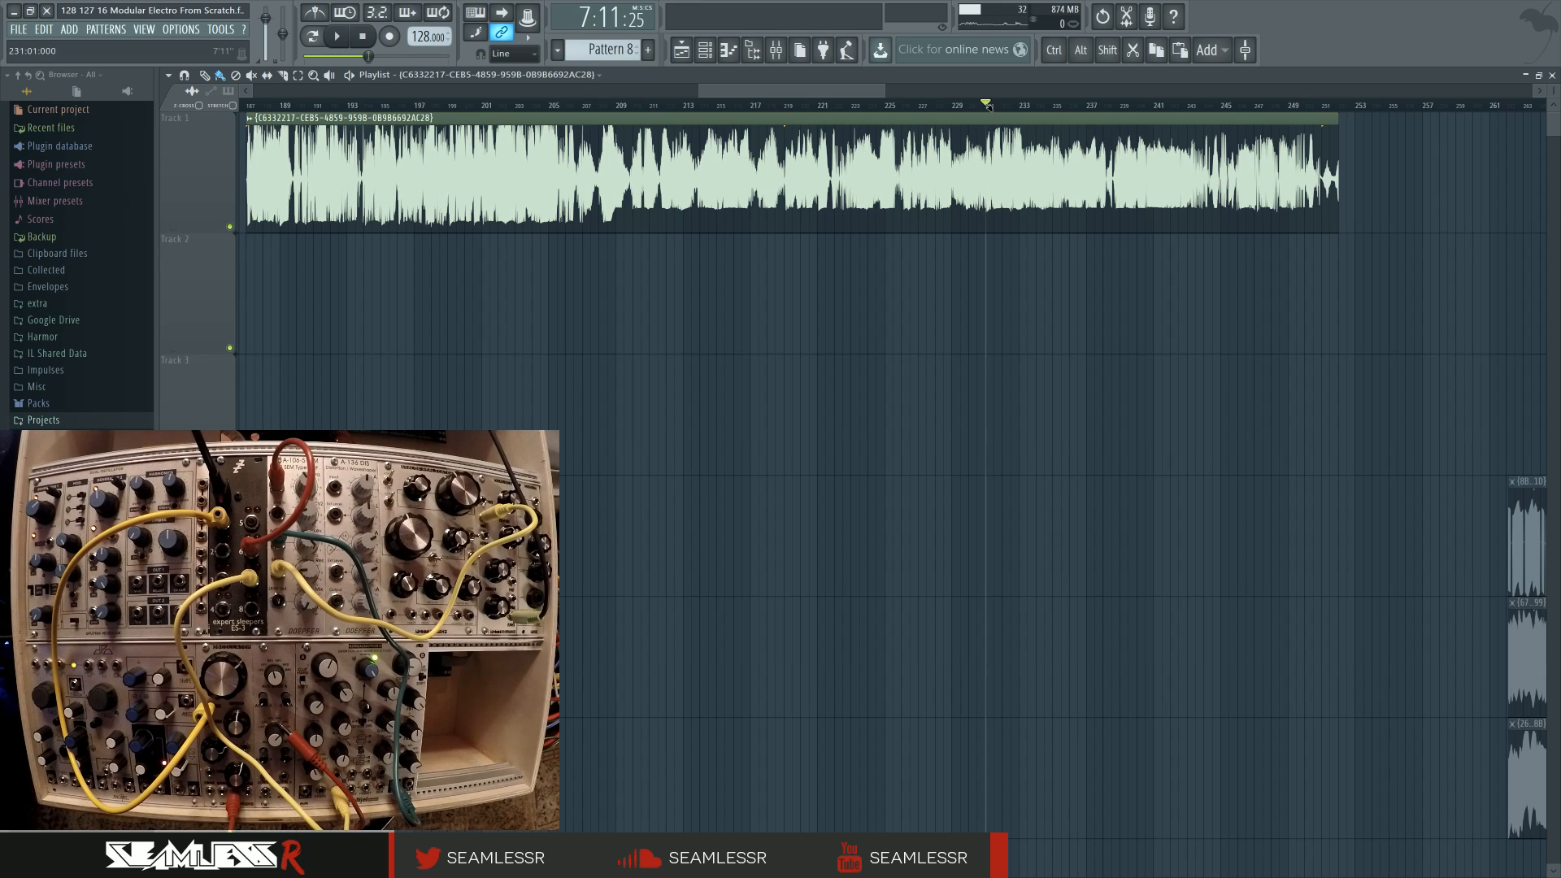
drag(864, 338, 1000, 352)
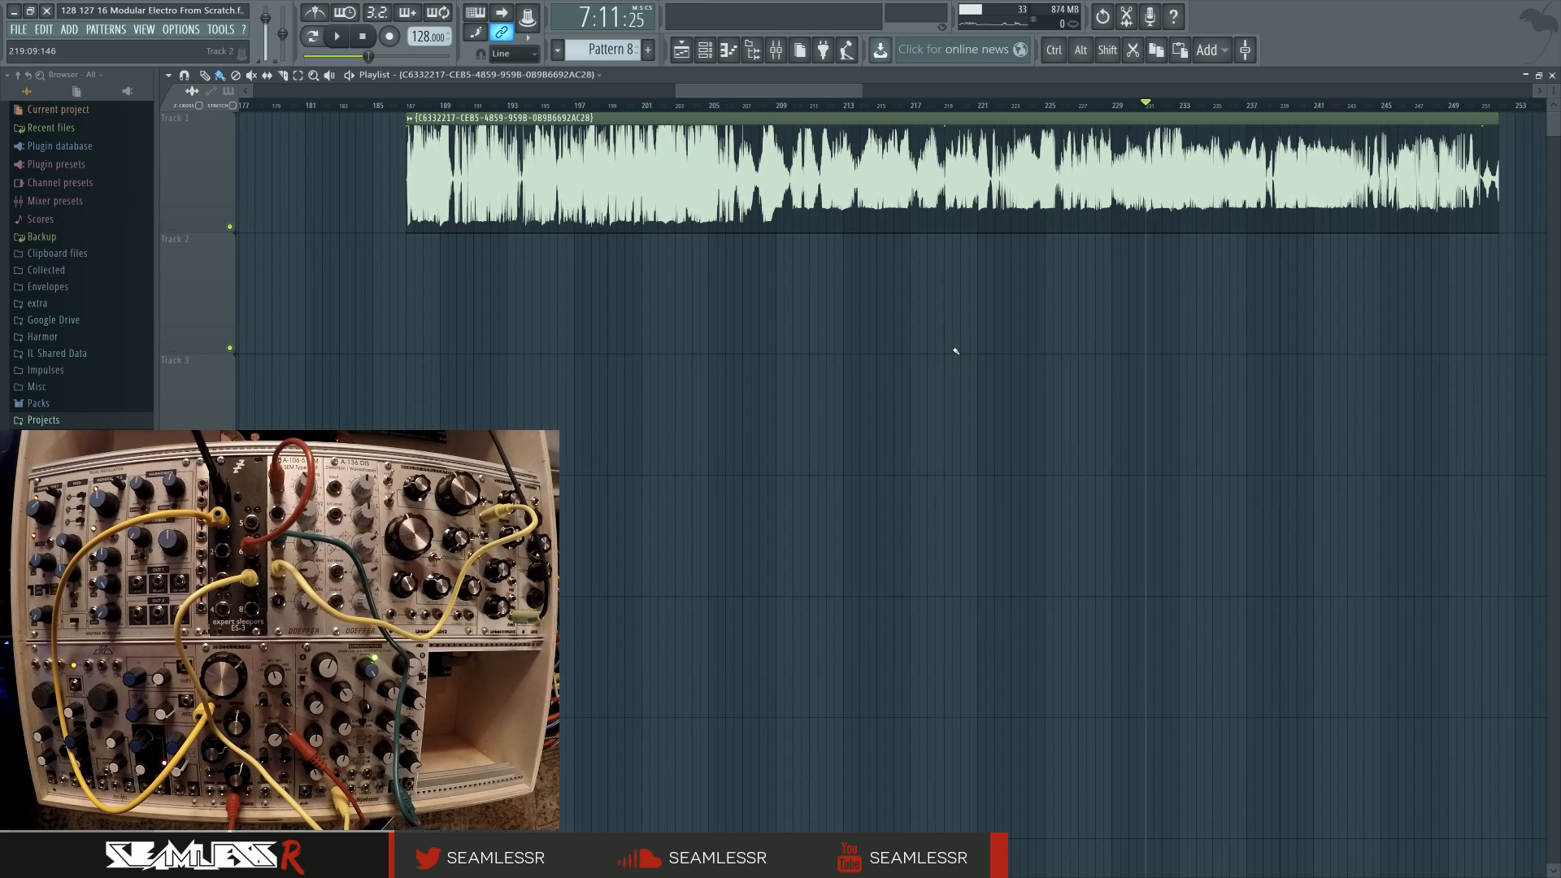